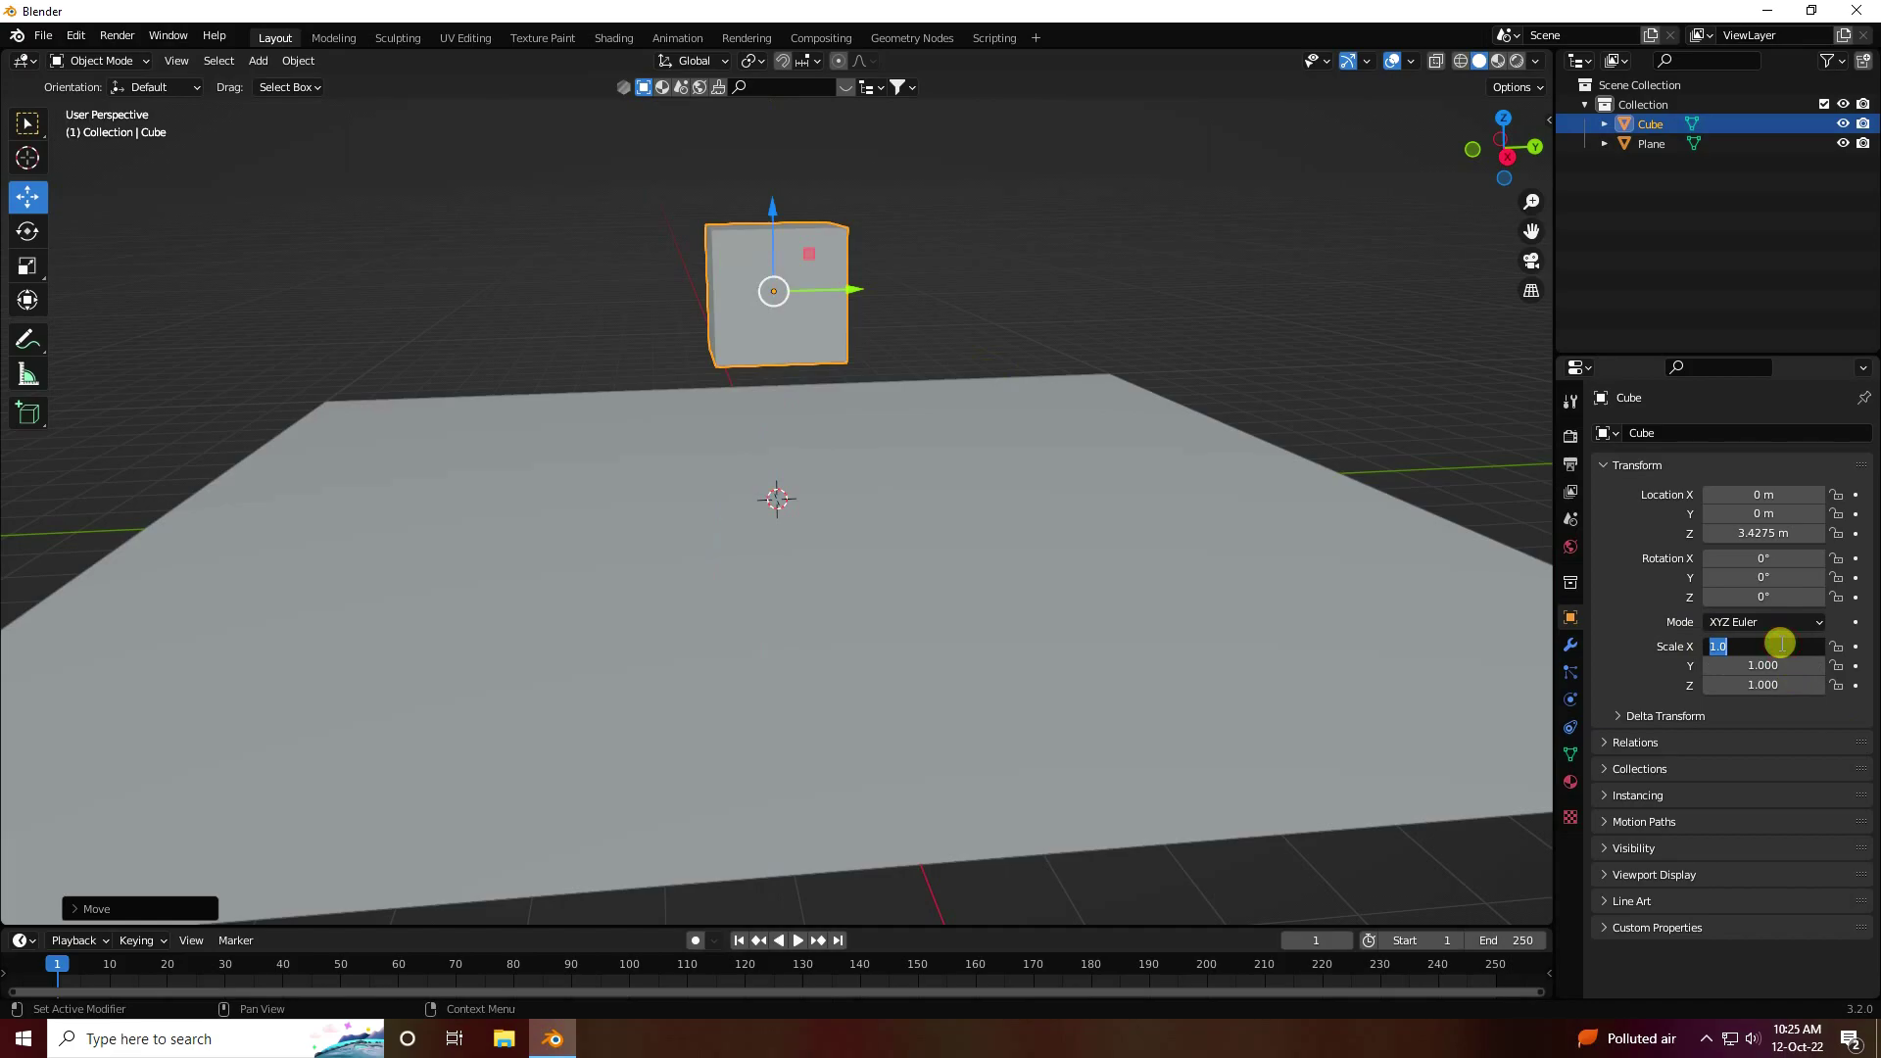
Scale the cube down to 0.1 on the X, Y and Z axes
{"action": "key", "text": "Tab"}
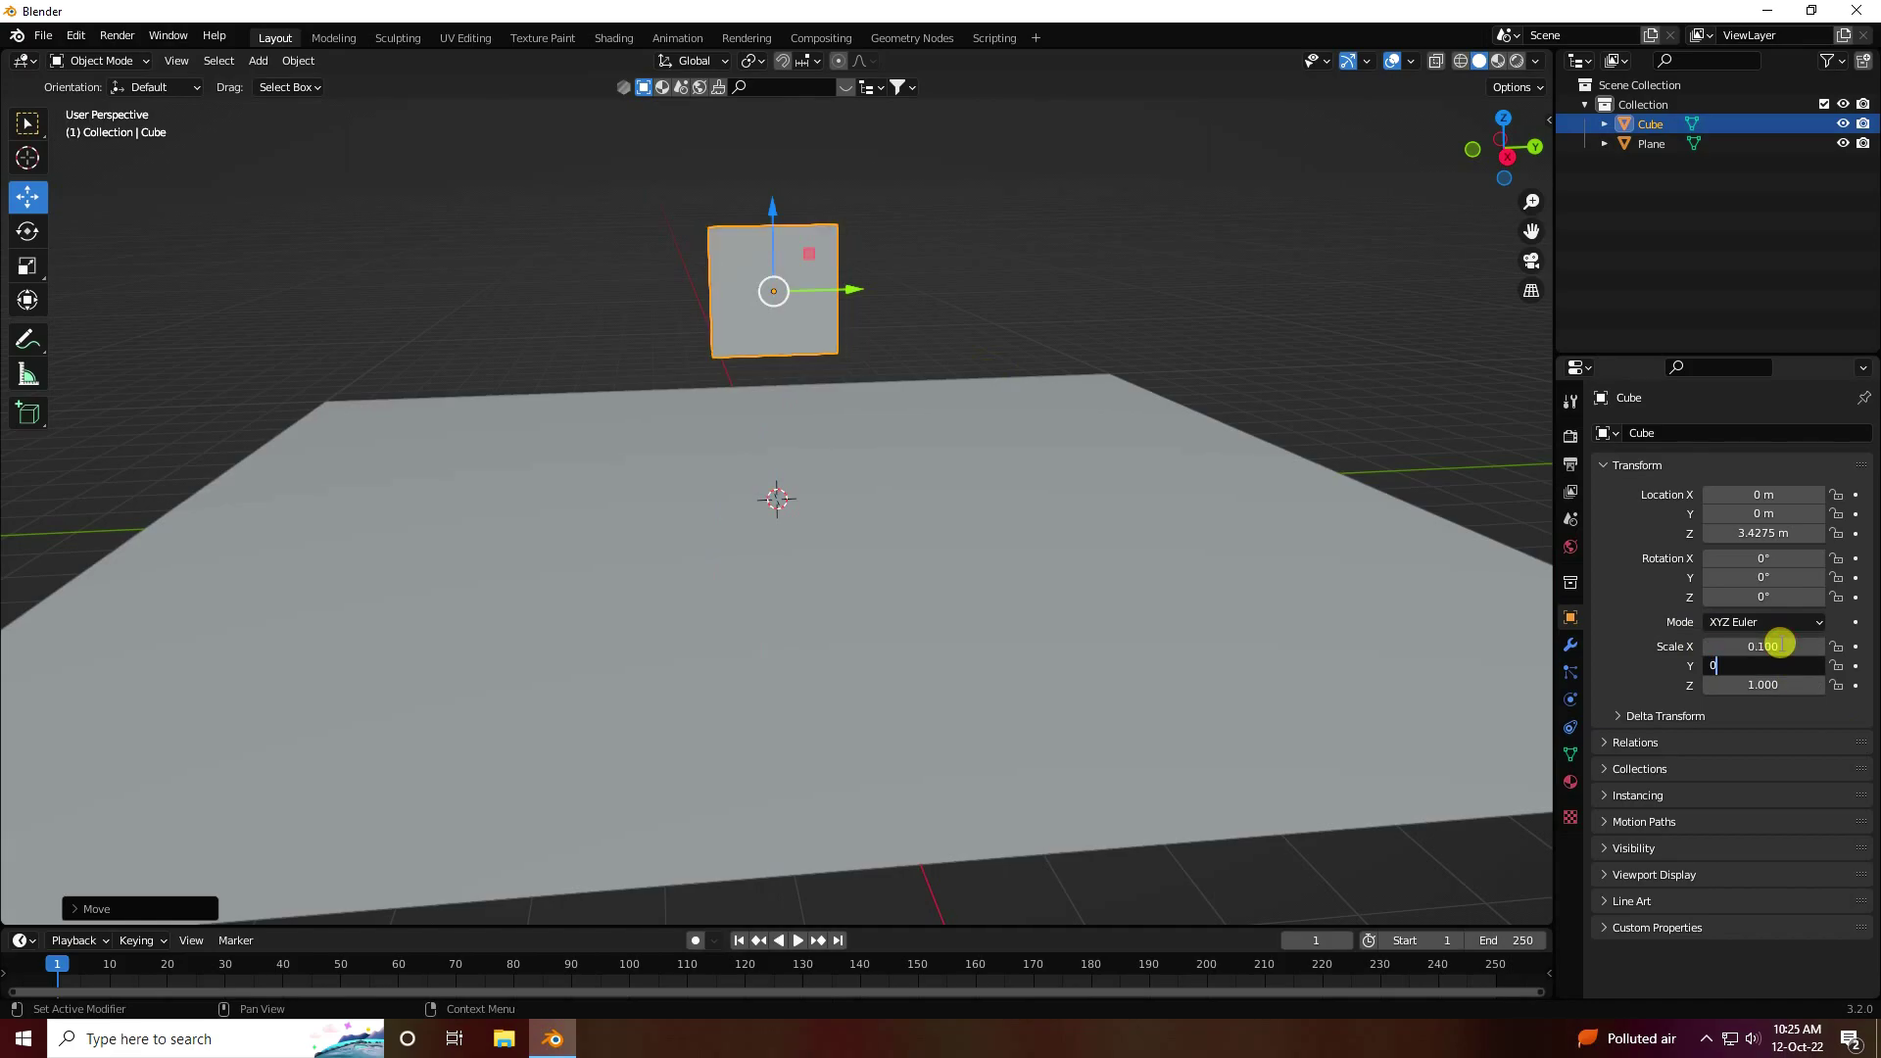
{"action": "type", "text": "0.1"}
{"action": "key", "text": "Tab"}
{"action": "type", "text": "0.1"}
{"action": "key", "text": "Return"}
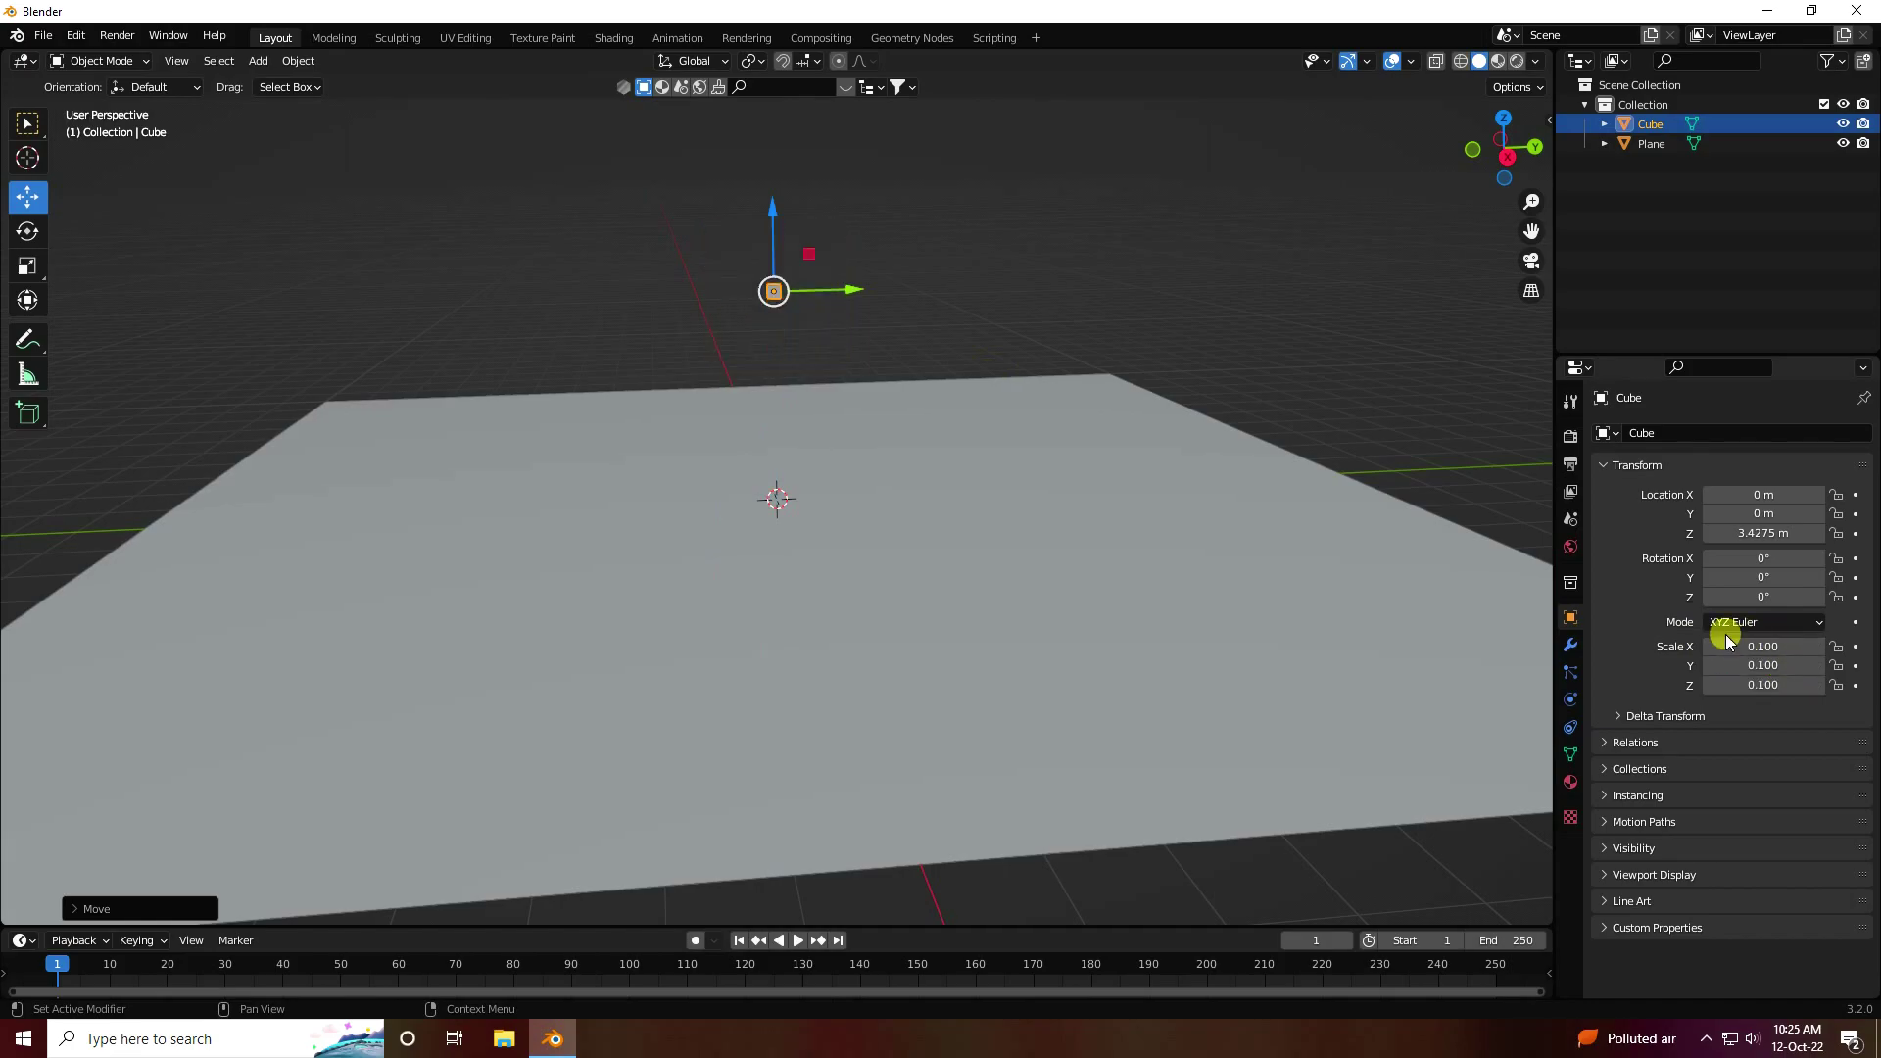
Move the small cube to the plane's far side, at about -7.2 m in Y and 2.03 m in Z
{"action": "left_click_drag", "start_coordinate": [858, 290], "coordinate": [428, 342]}
{"action": "middle_click_drag", "start_coordinate": [376, 348], "coordinate": [421, 394]}
{"action": "left_click_drag", "start_coordinate": [321, 224], "coordinate": [333, 316]}
{"action": "middle_click_drag", "start_coordinate": [333, 315], "coordinate": [535, 451]}
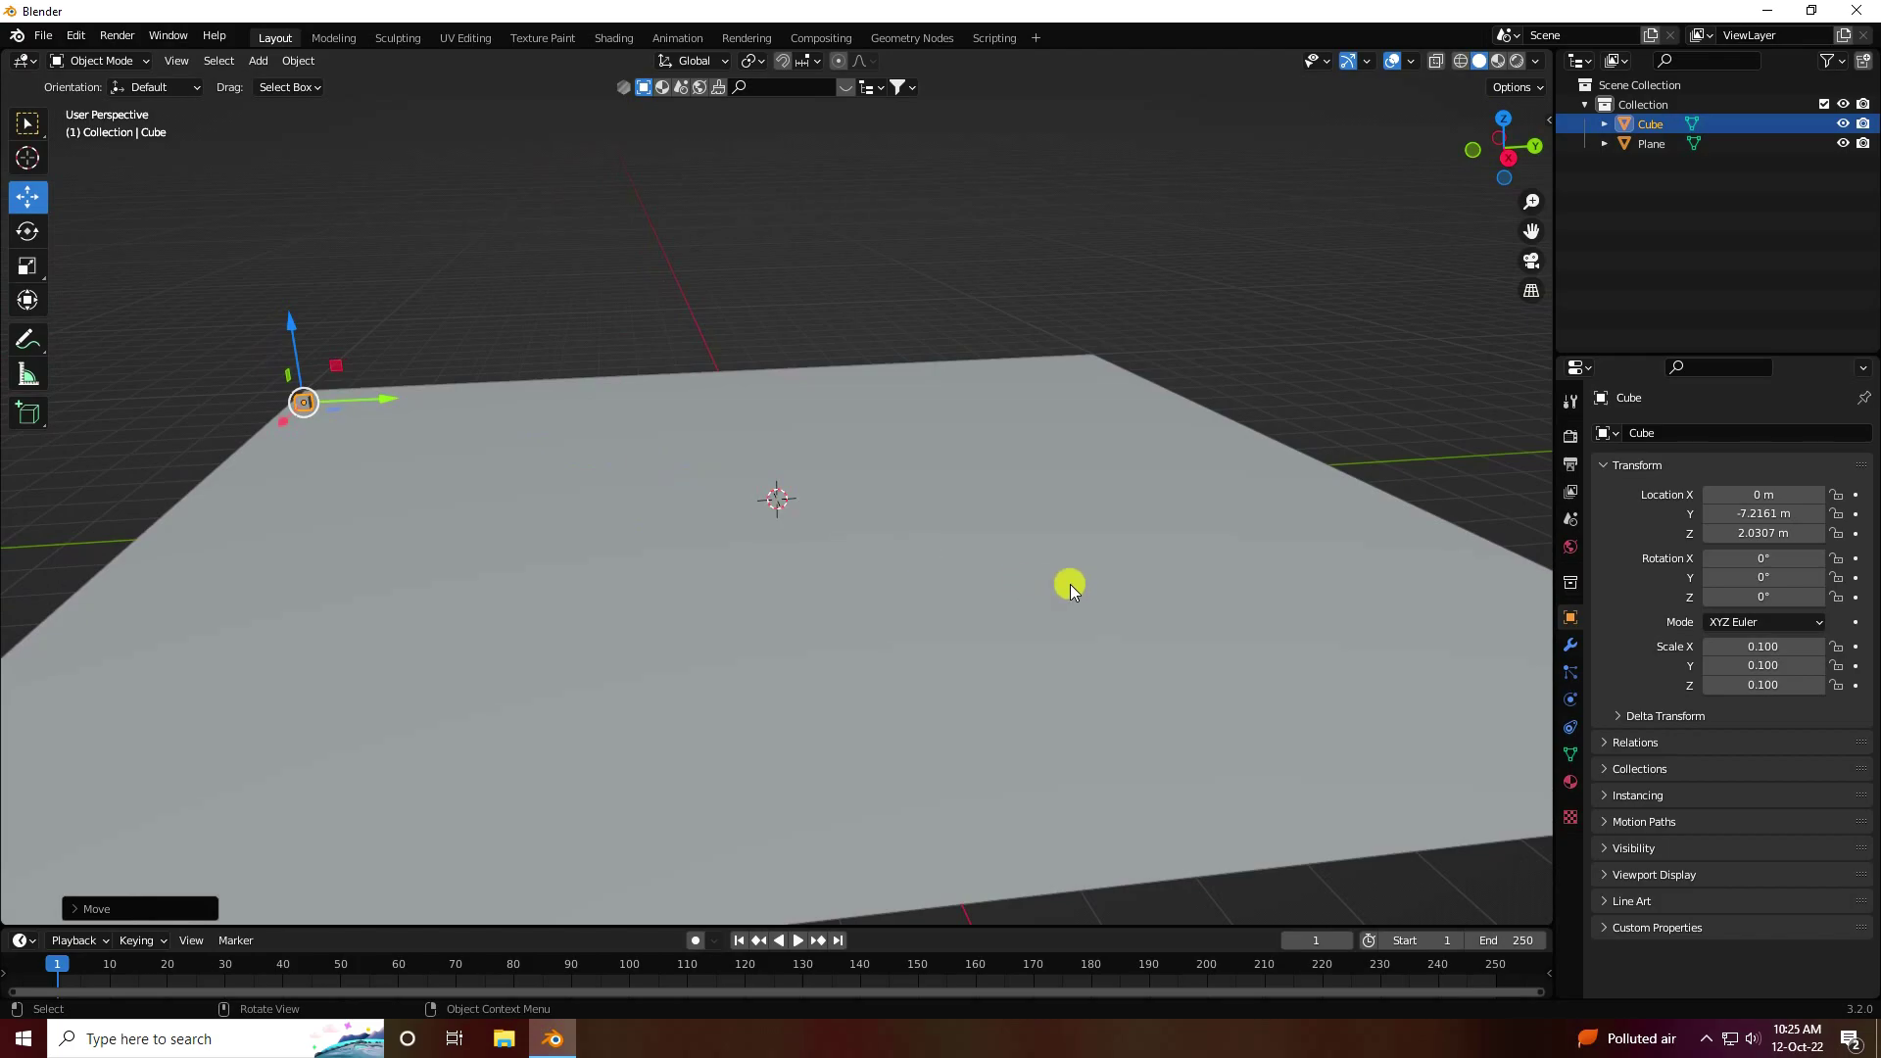
Add an emitter particle system to the cube, preview the emission, and return to the first frame
{"action": "left_click", "coordinate": [1574, 676]}
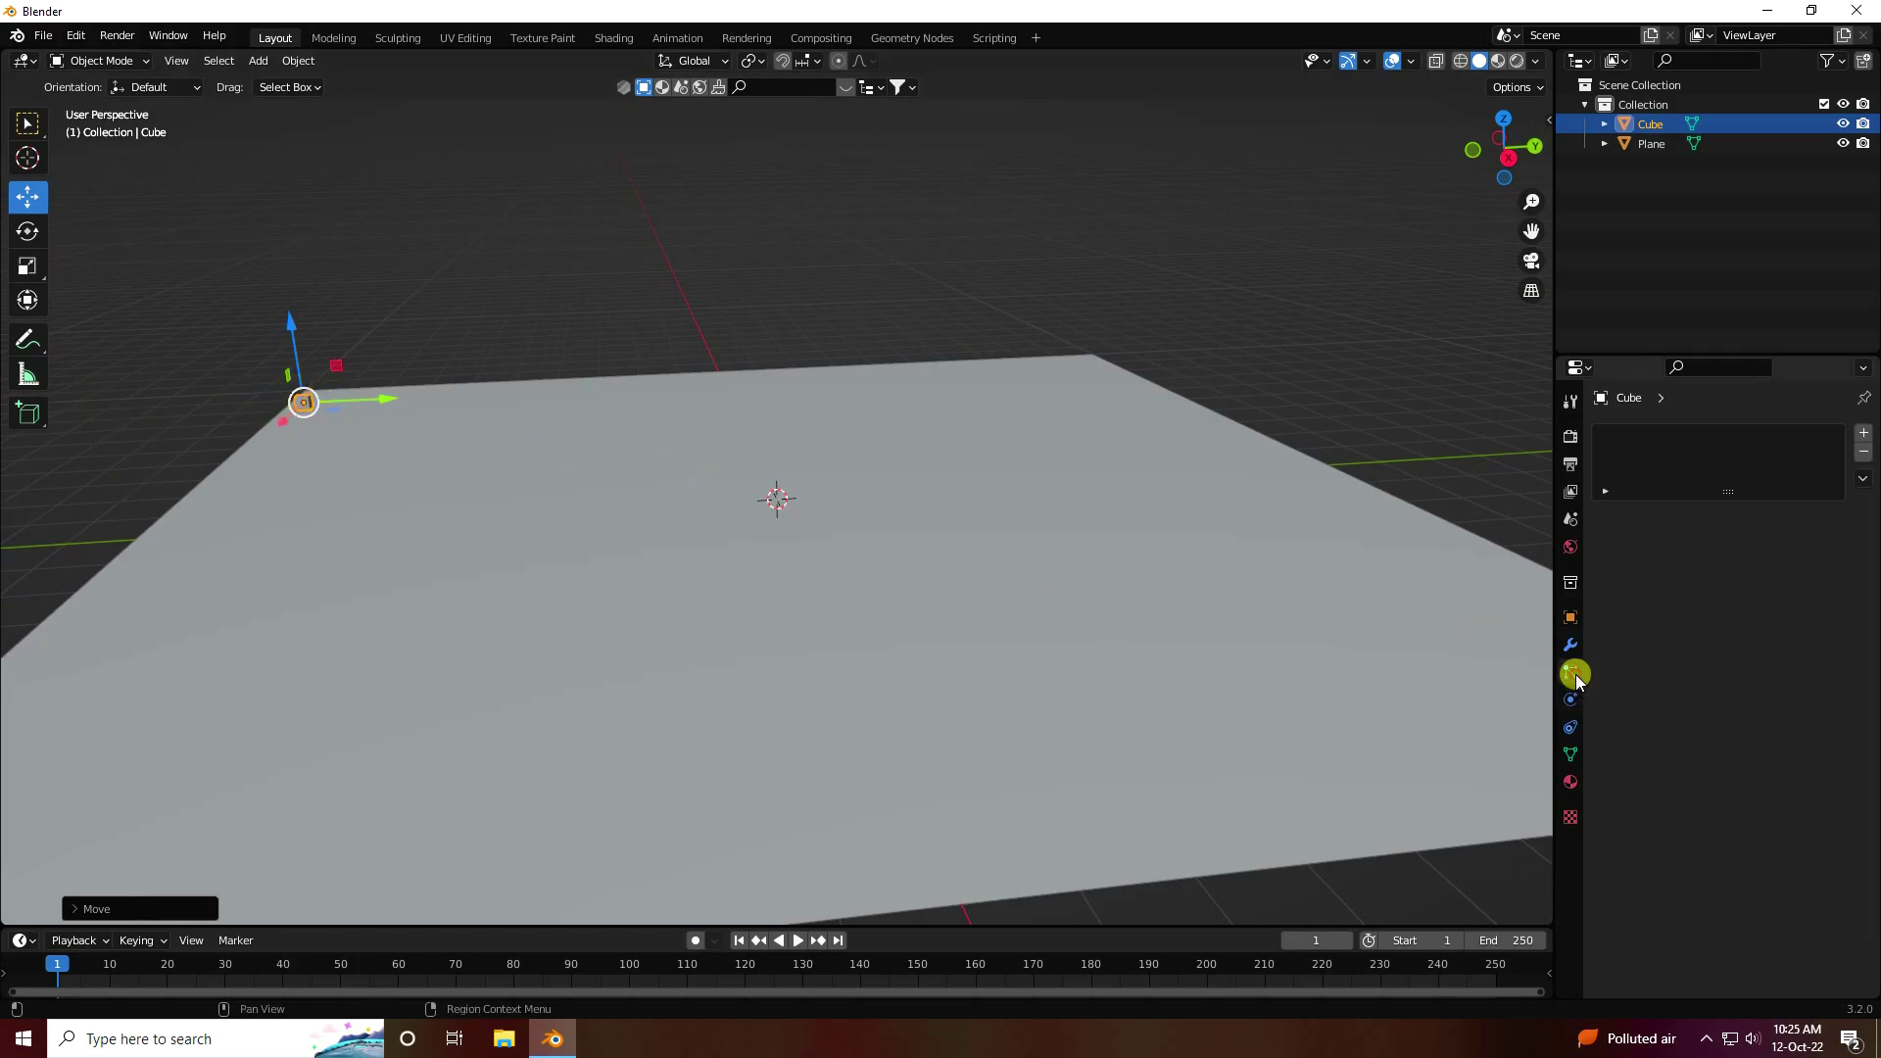
{"action": "left_click", "coordinate": [1863, 431]}
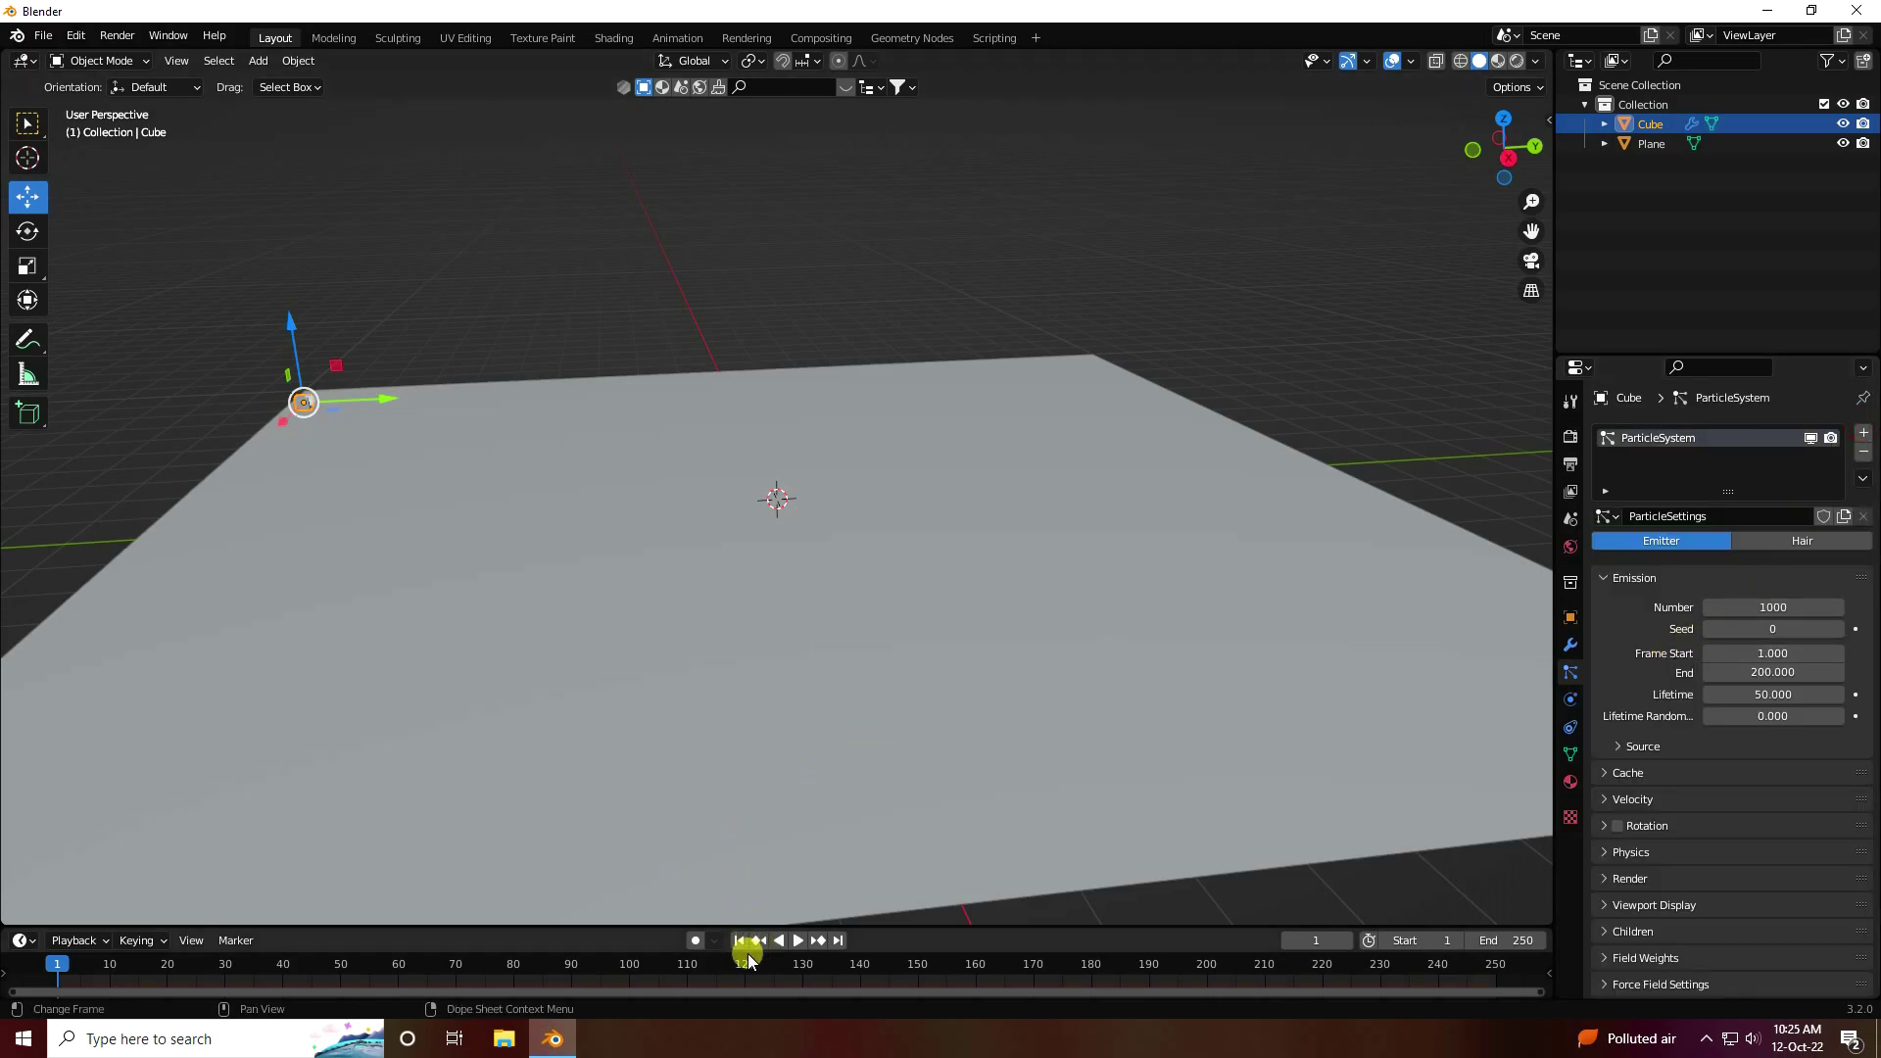
{"action": "left_click", "coordinate": [802, 941]}
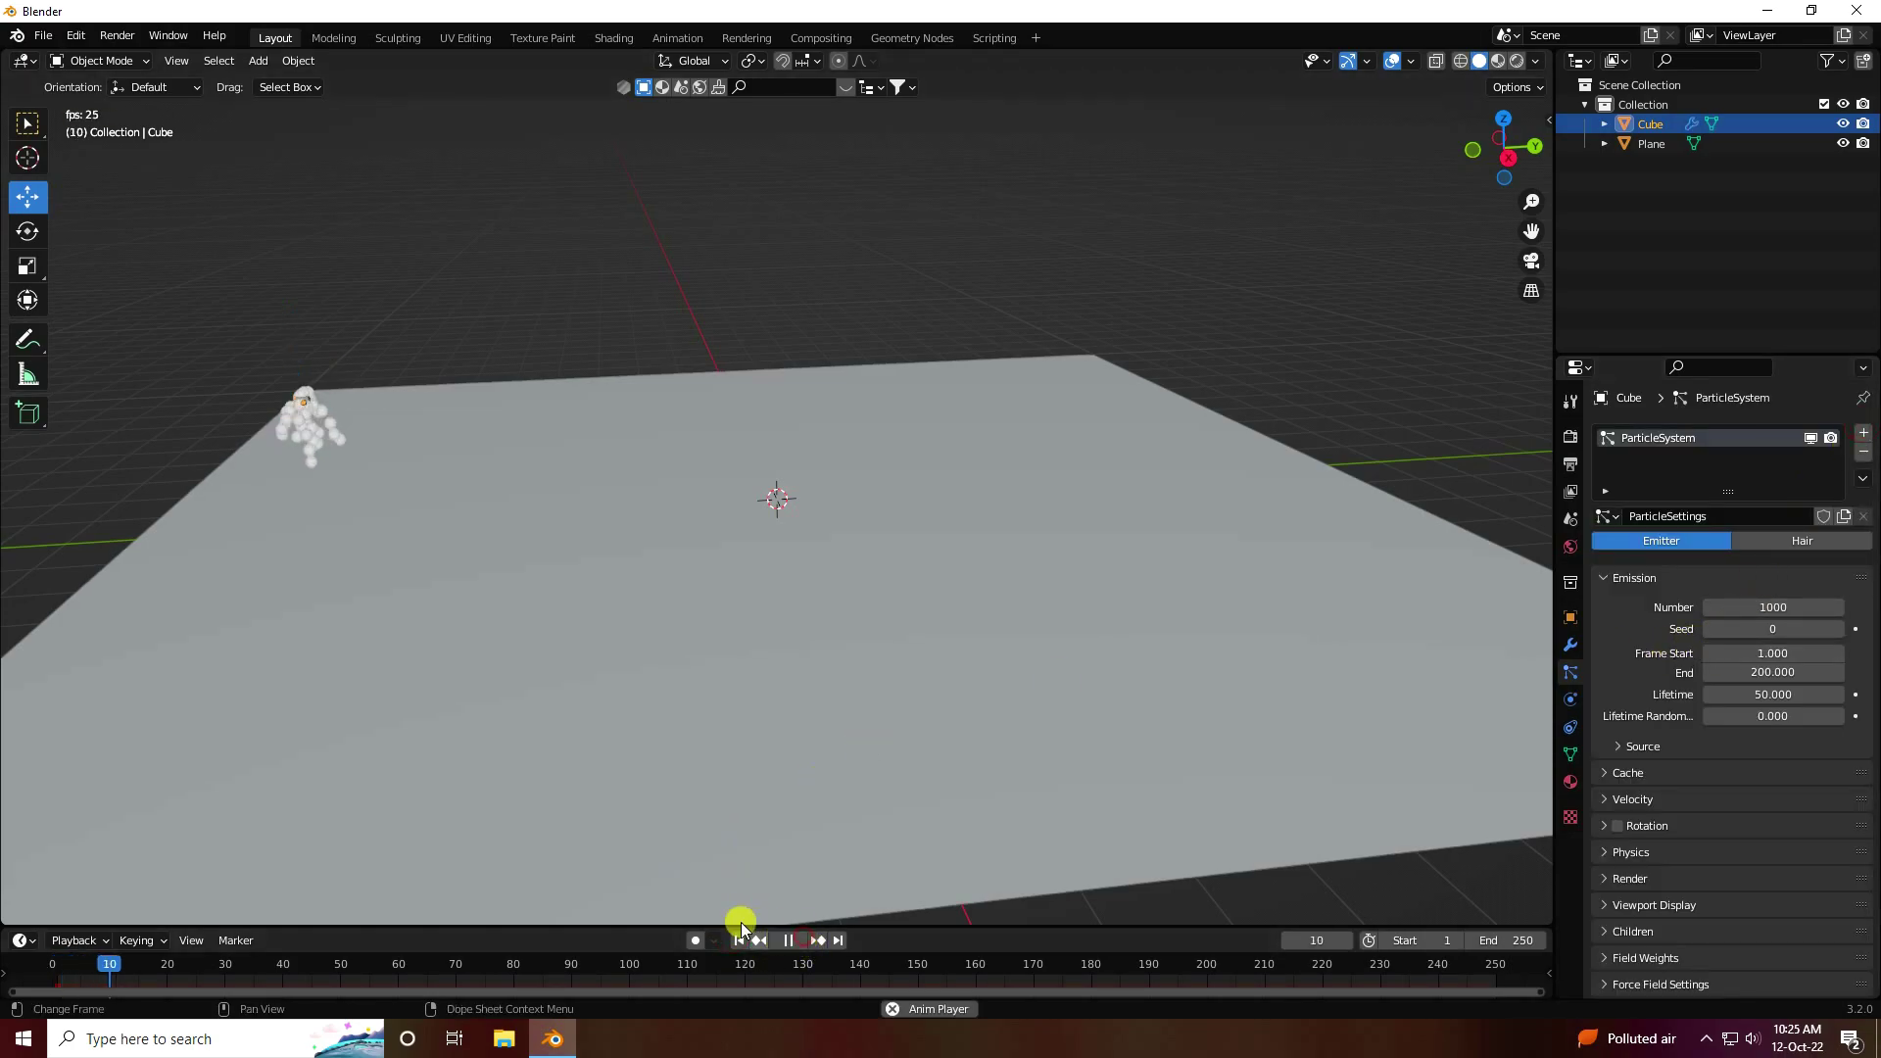
{"action": "middle_click_drag", "start_coordinate": [392, 604], "coordinate": [378, 591]}
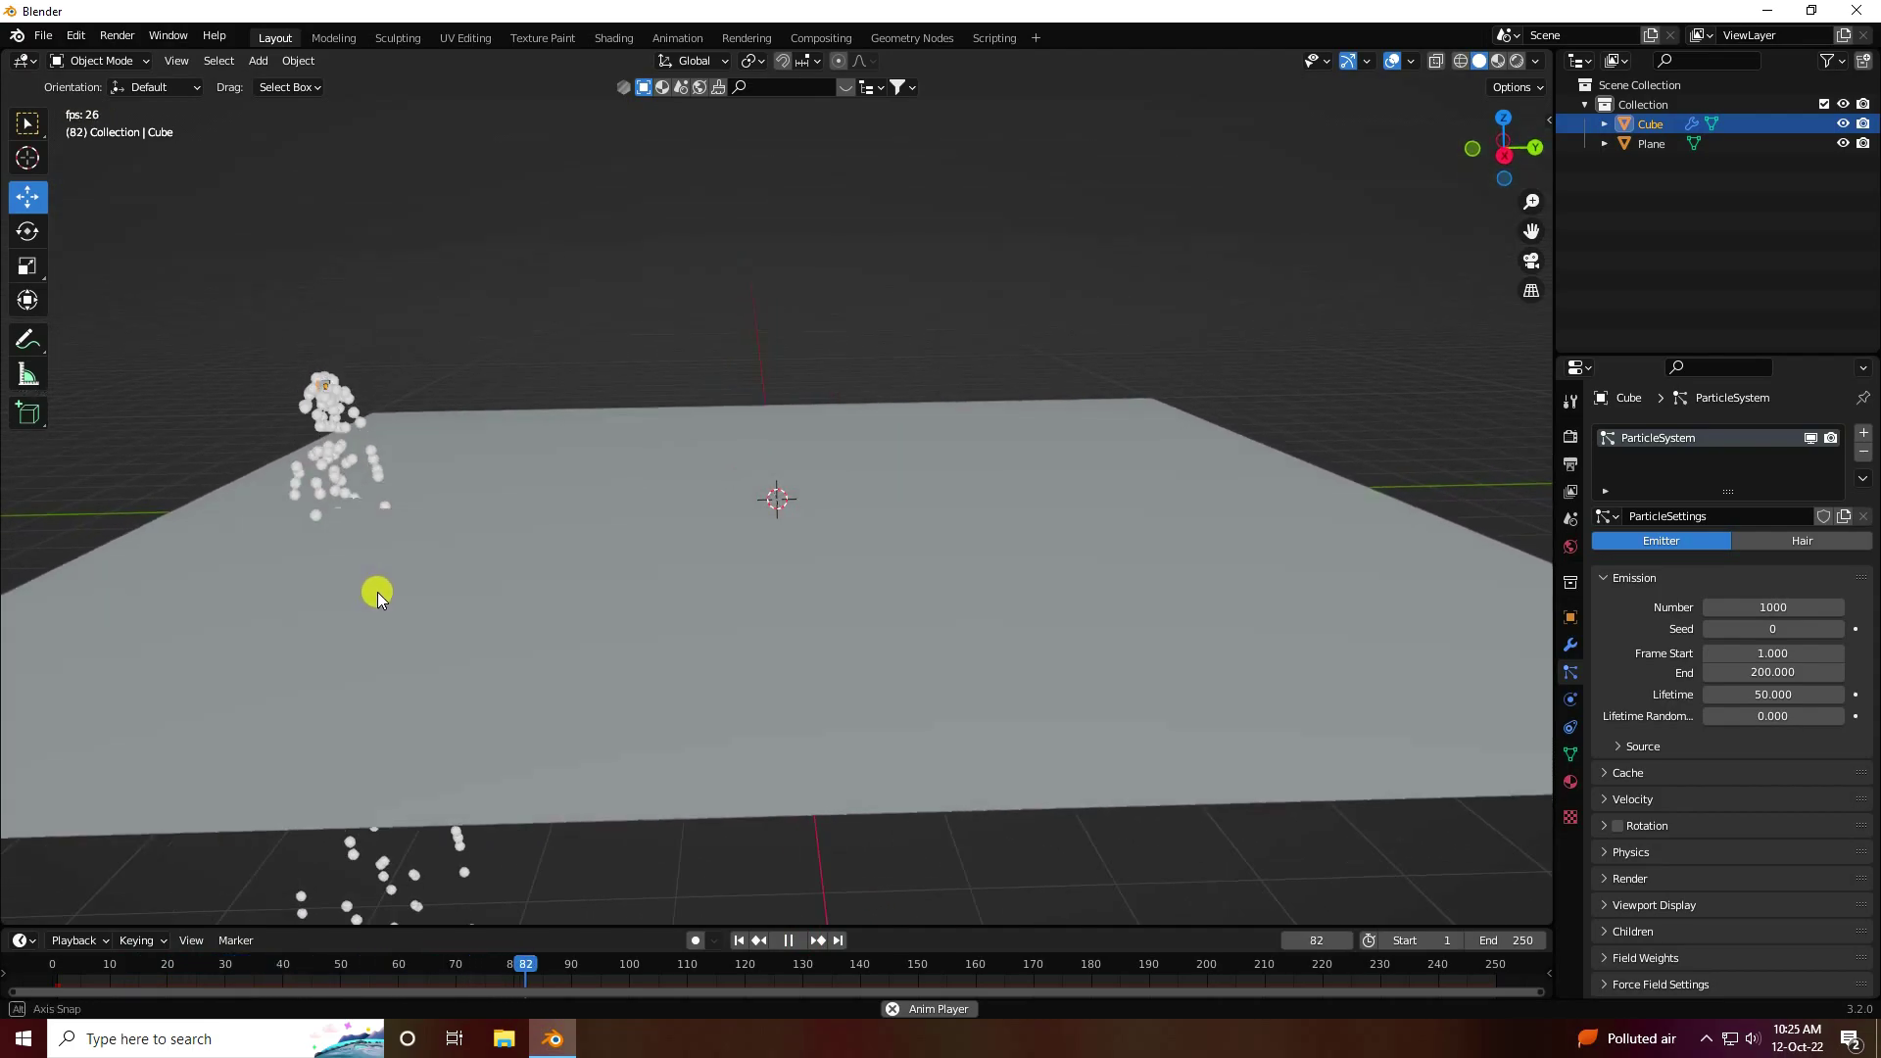
{"action": "left_click", "coordinate": [788, 941]}
{"action": "left_click", "coordinate": [740, 940]}
Enable Collision physics on the plane with particle Damping 0.5 and particle Friction 0.5
{"action": "left_click", "coordinate": [758, 714]}
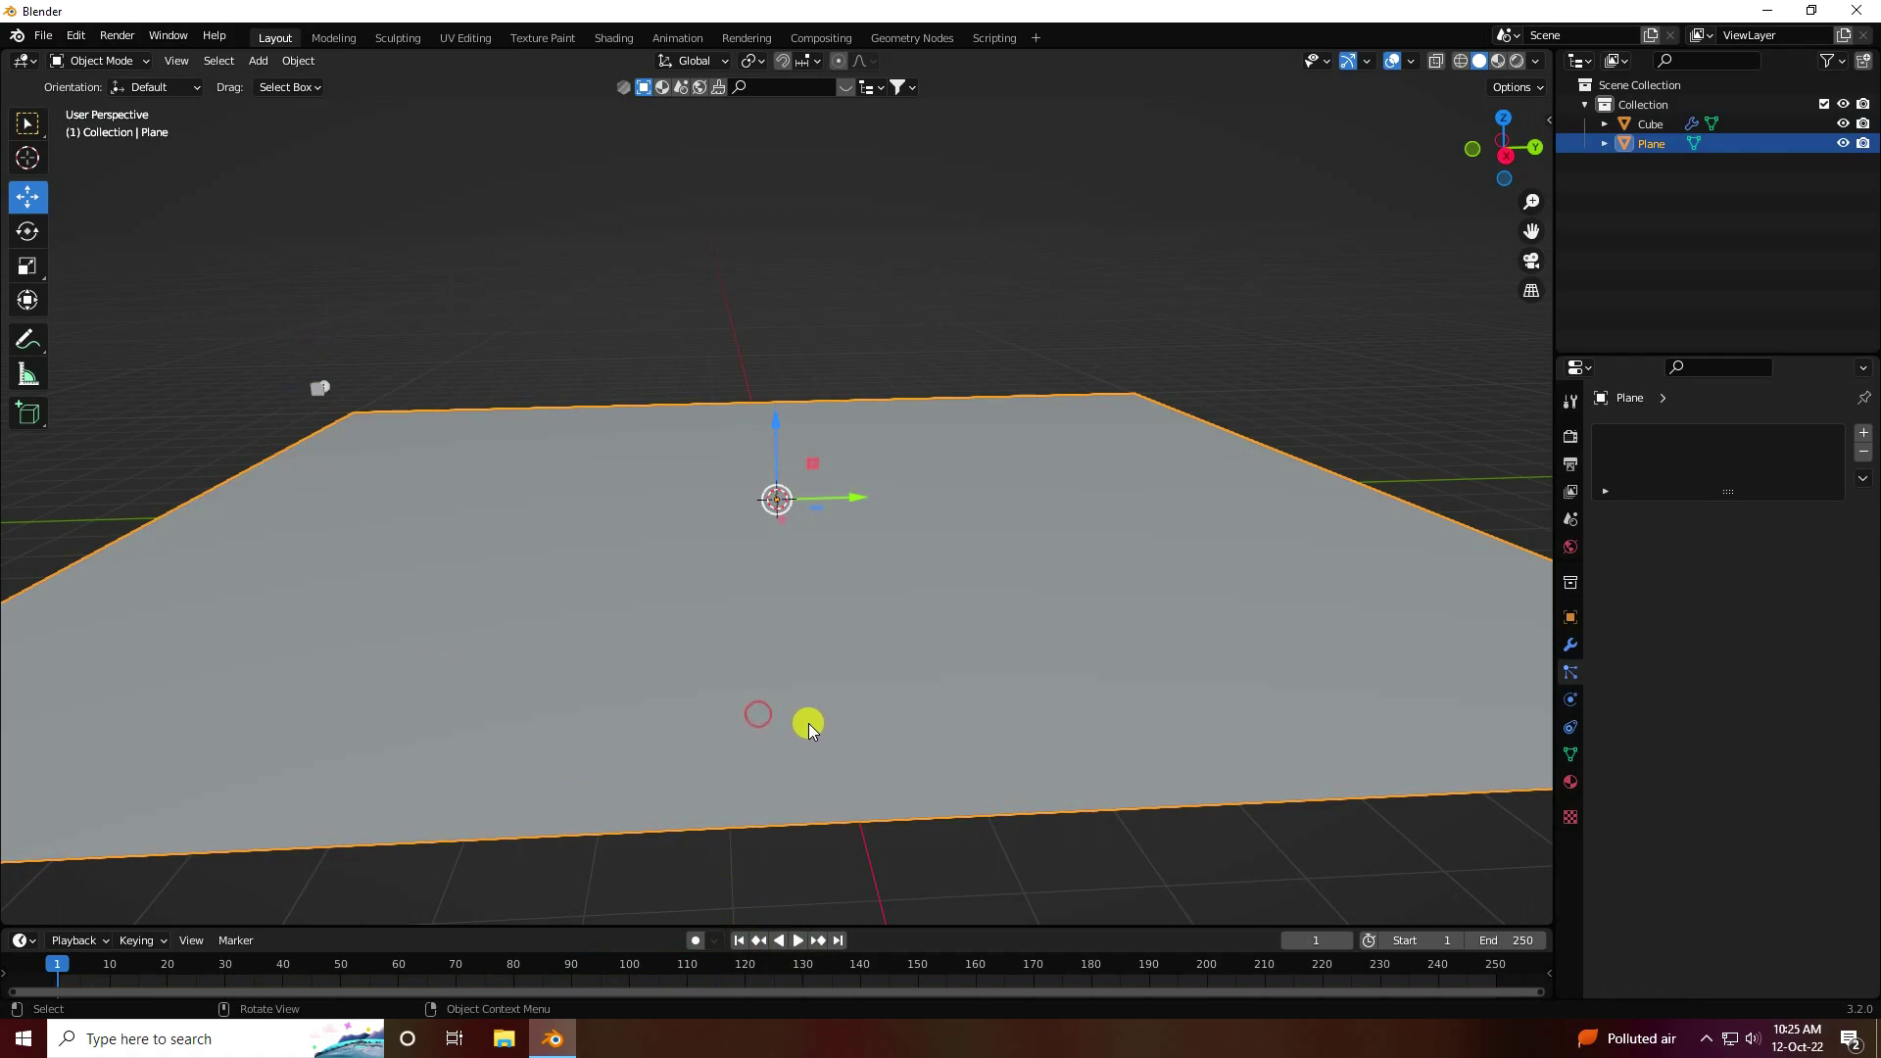
{"action": "left_click", "coordinate": [1570, 699]}
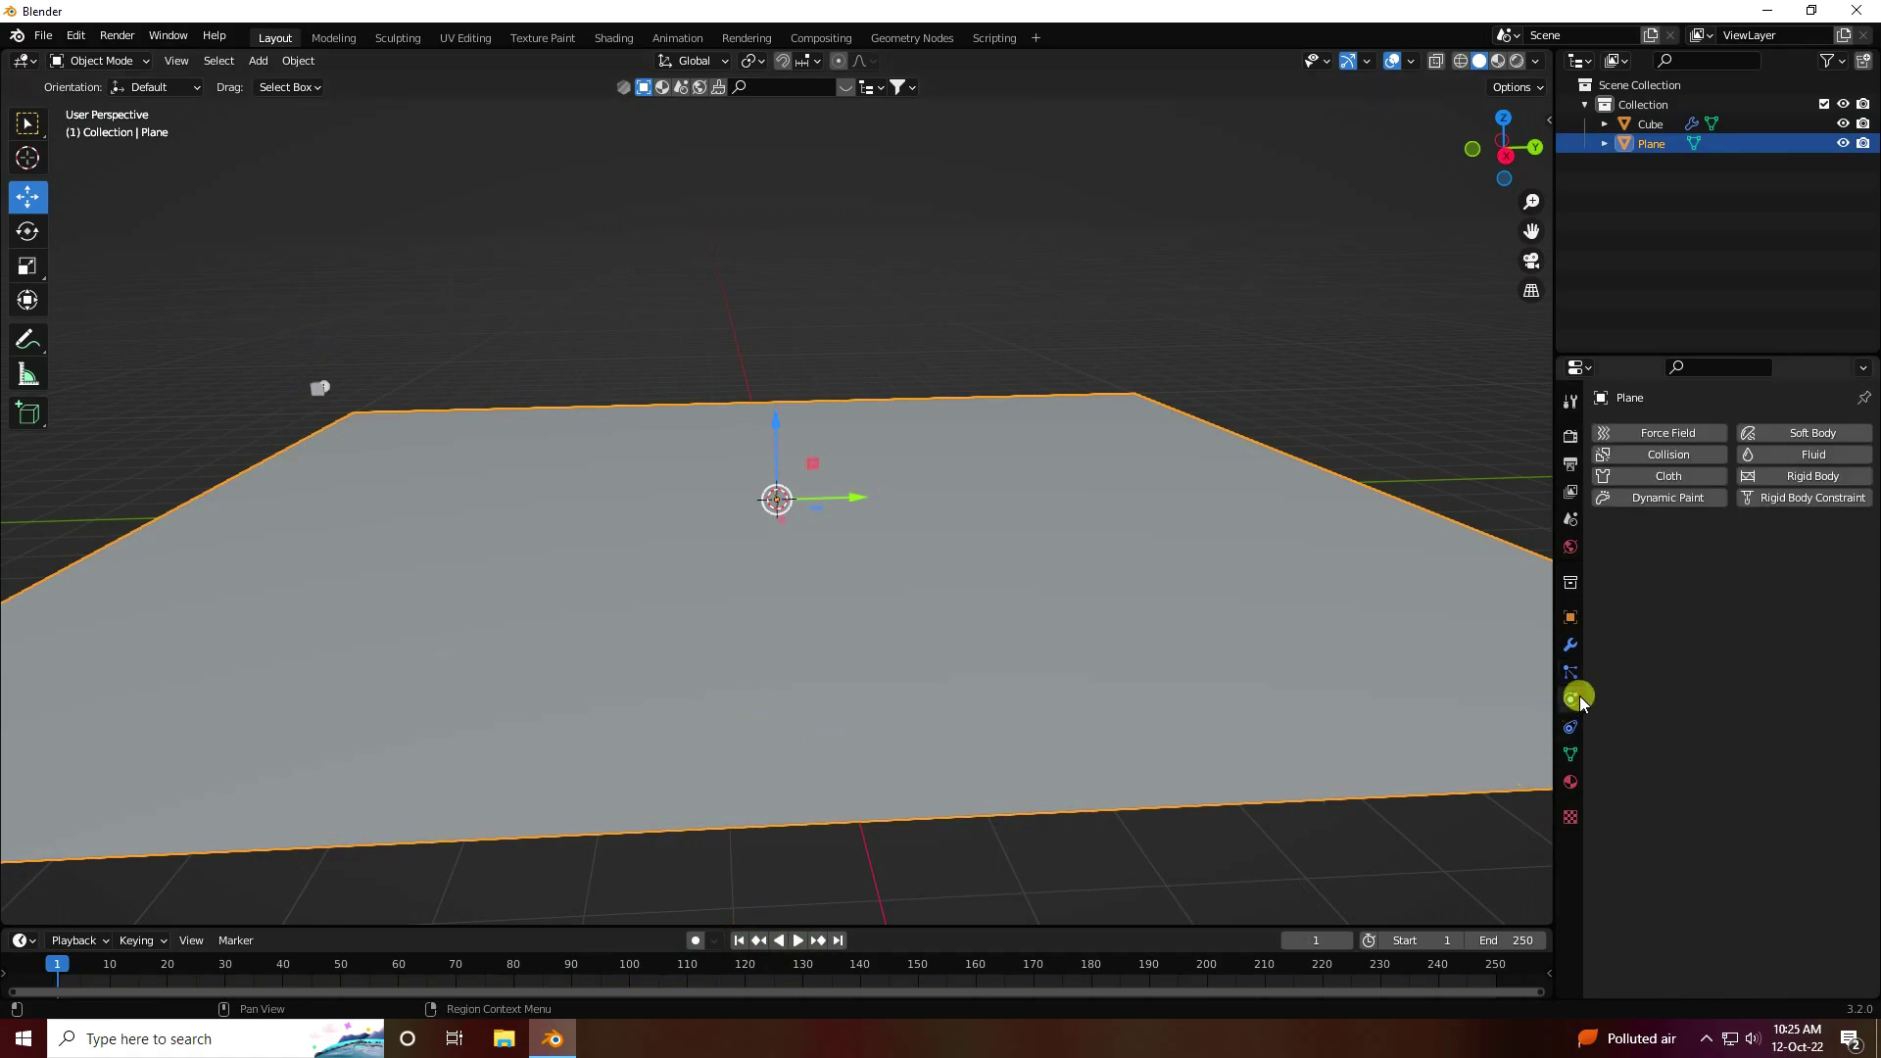
{"action": "left_click", "coordinate": [1666, 456]}
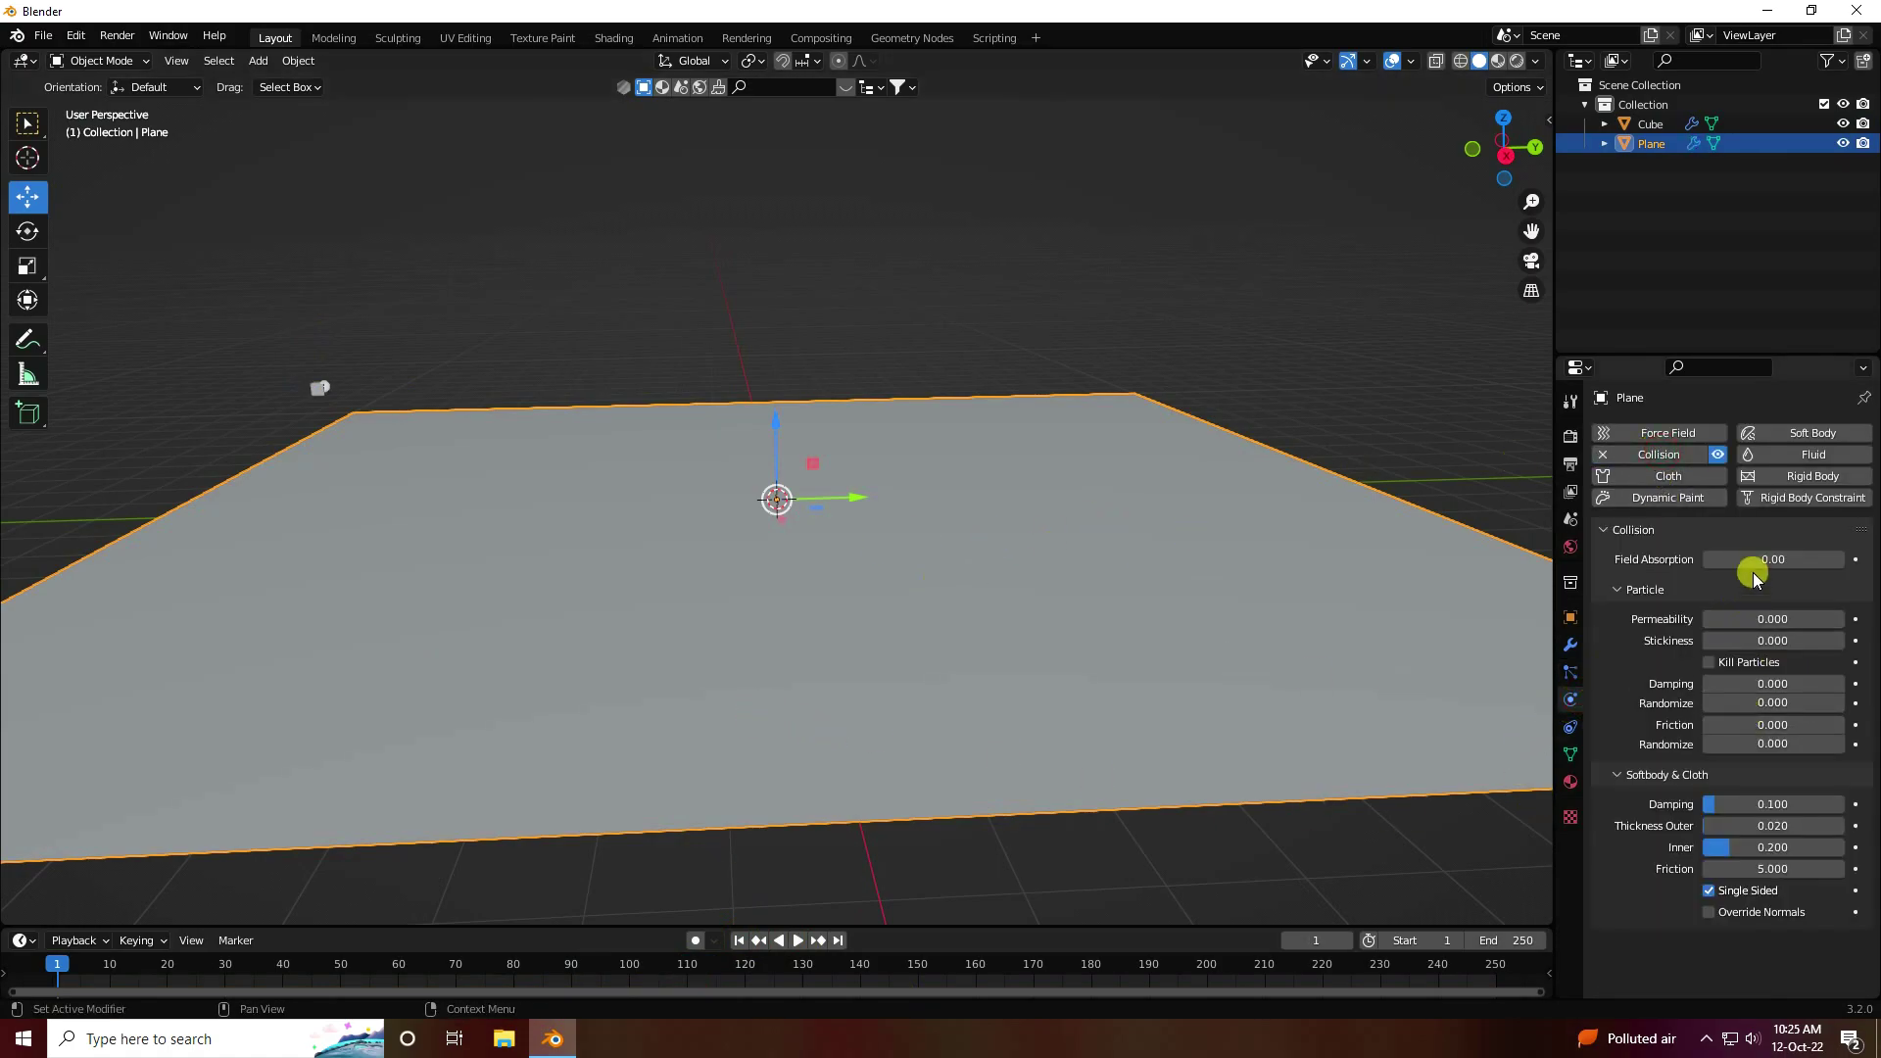
{"action": "left_click", "coordinate": [1767, 684]}
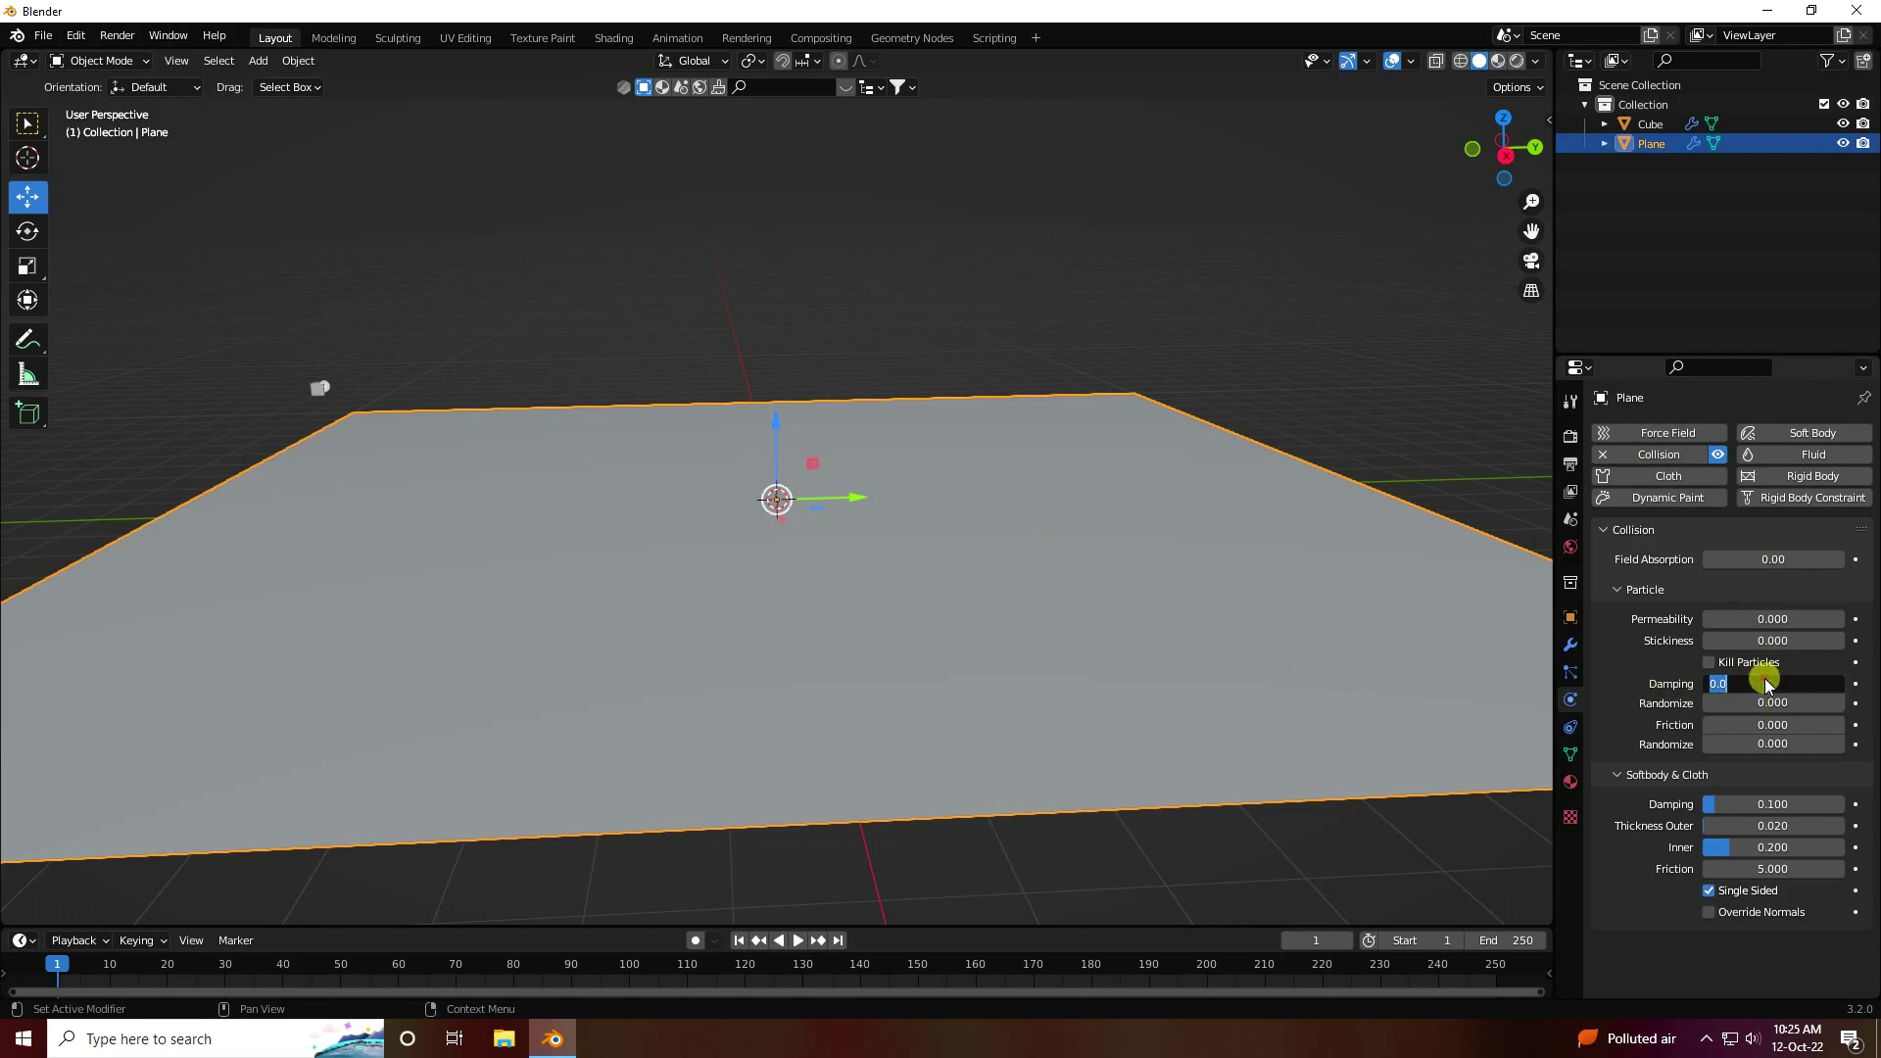
{"action": "type", "text": "0.5"}
{"action": "key", "text": "Tab"}
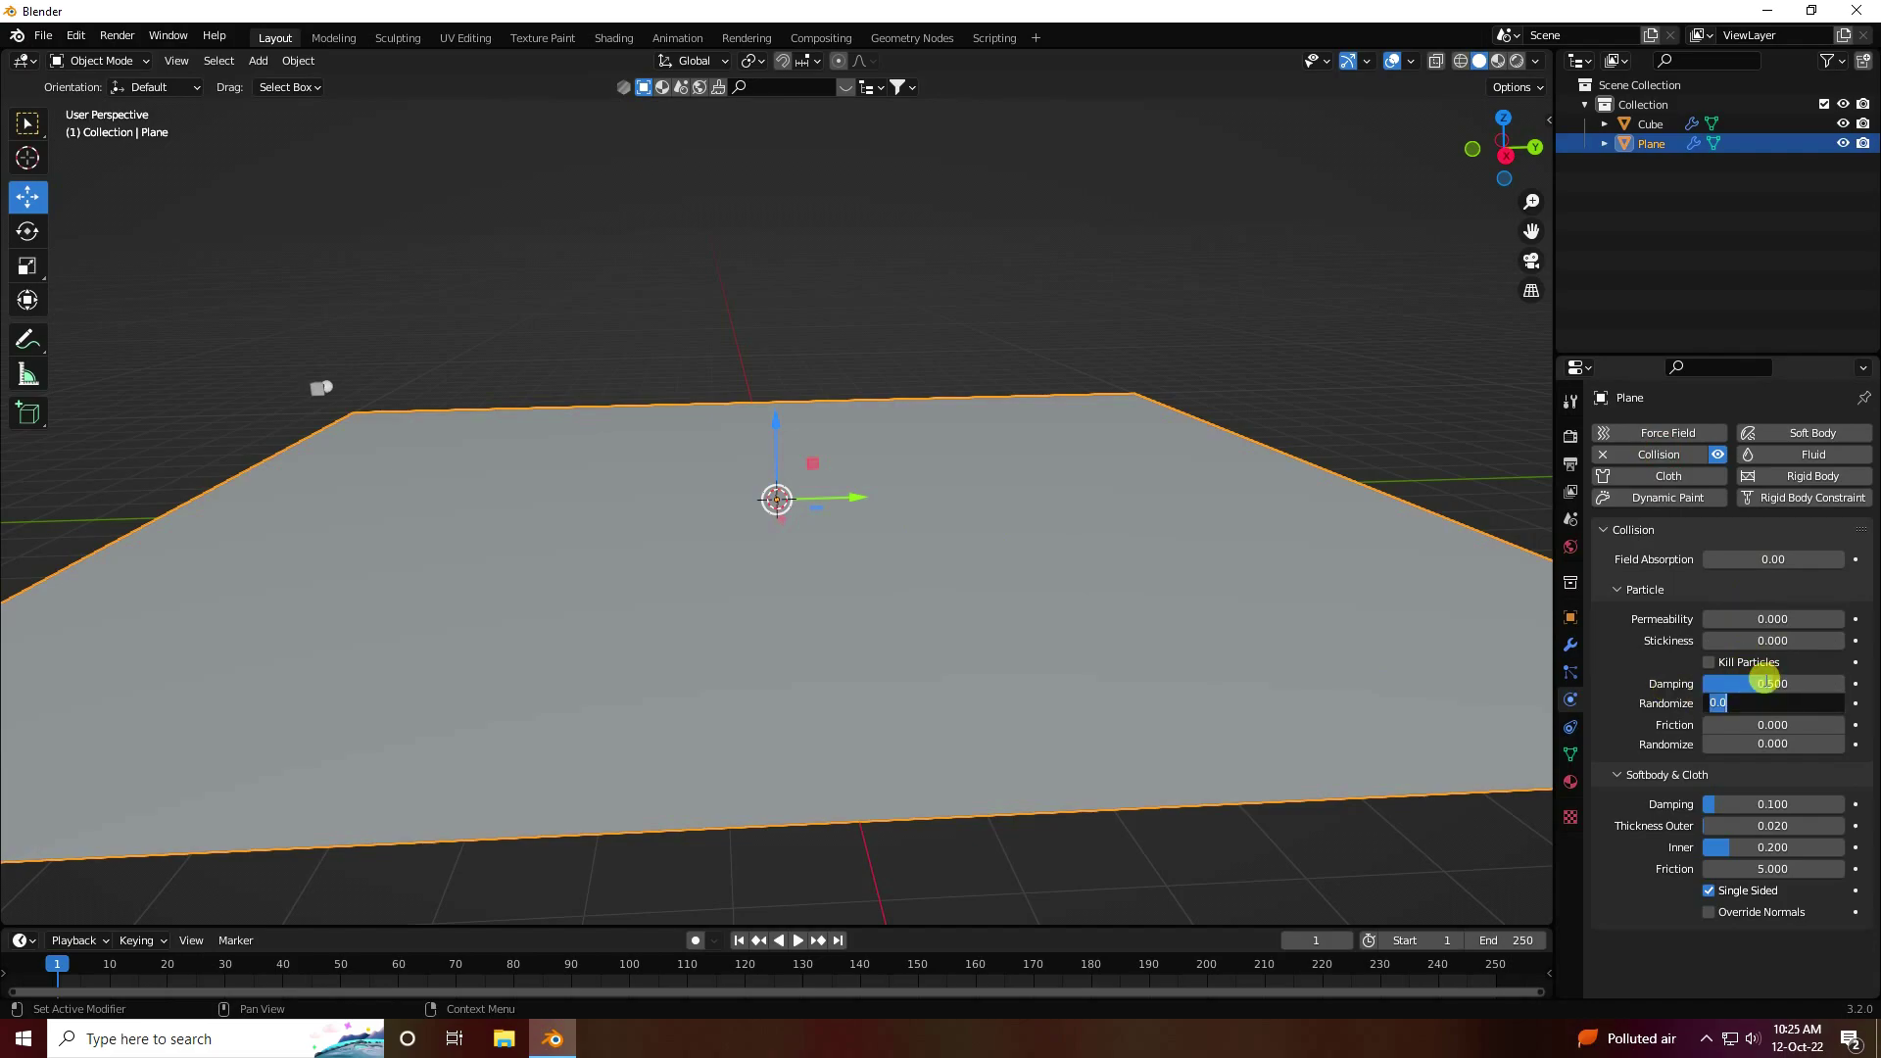
{"action": "key", "text": "Tab"}
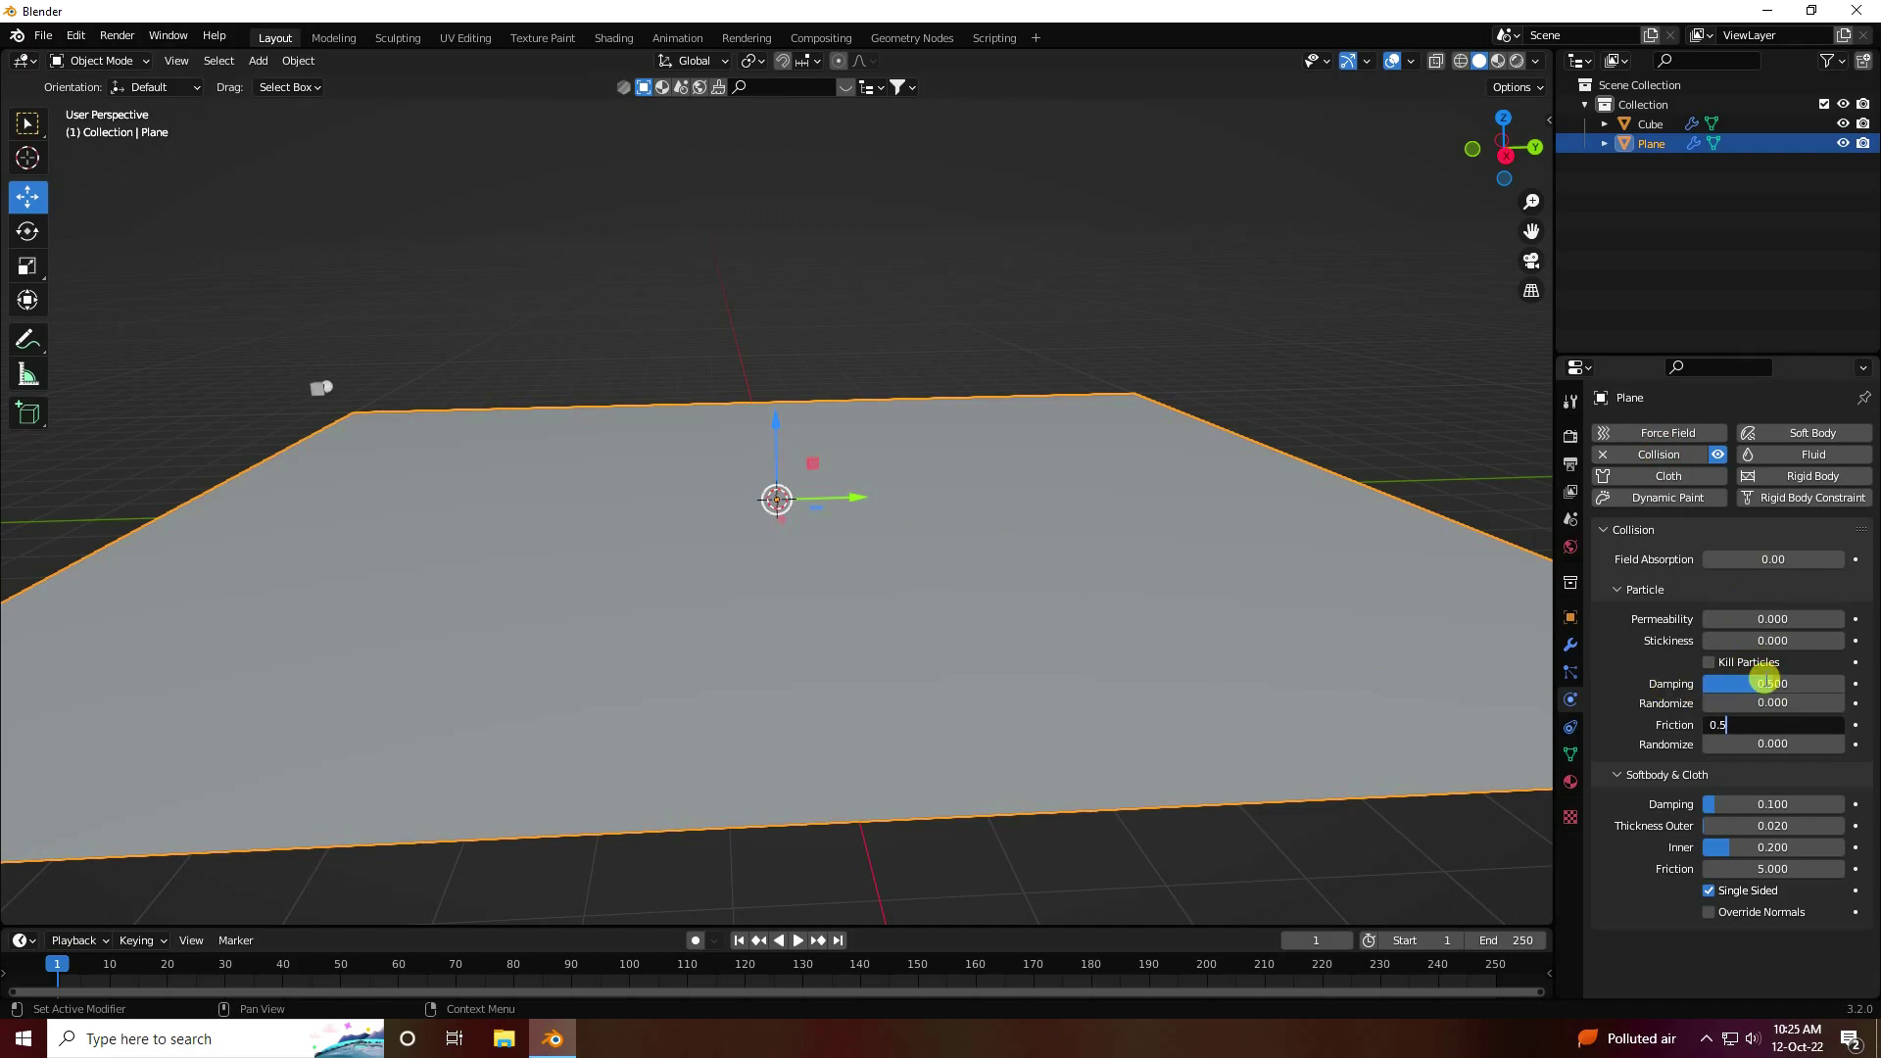
{"action": "key", "text": "Return"}
Select the cube and play the simulation to examine how its particles collide with the plane
{"action": "left_click", "coordinate": [1648, 125]}
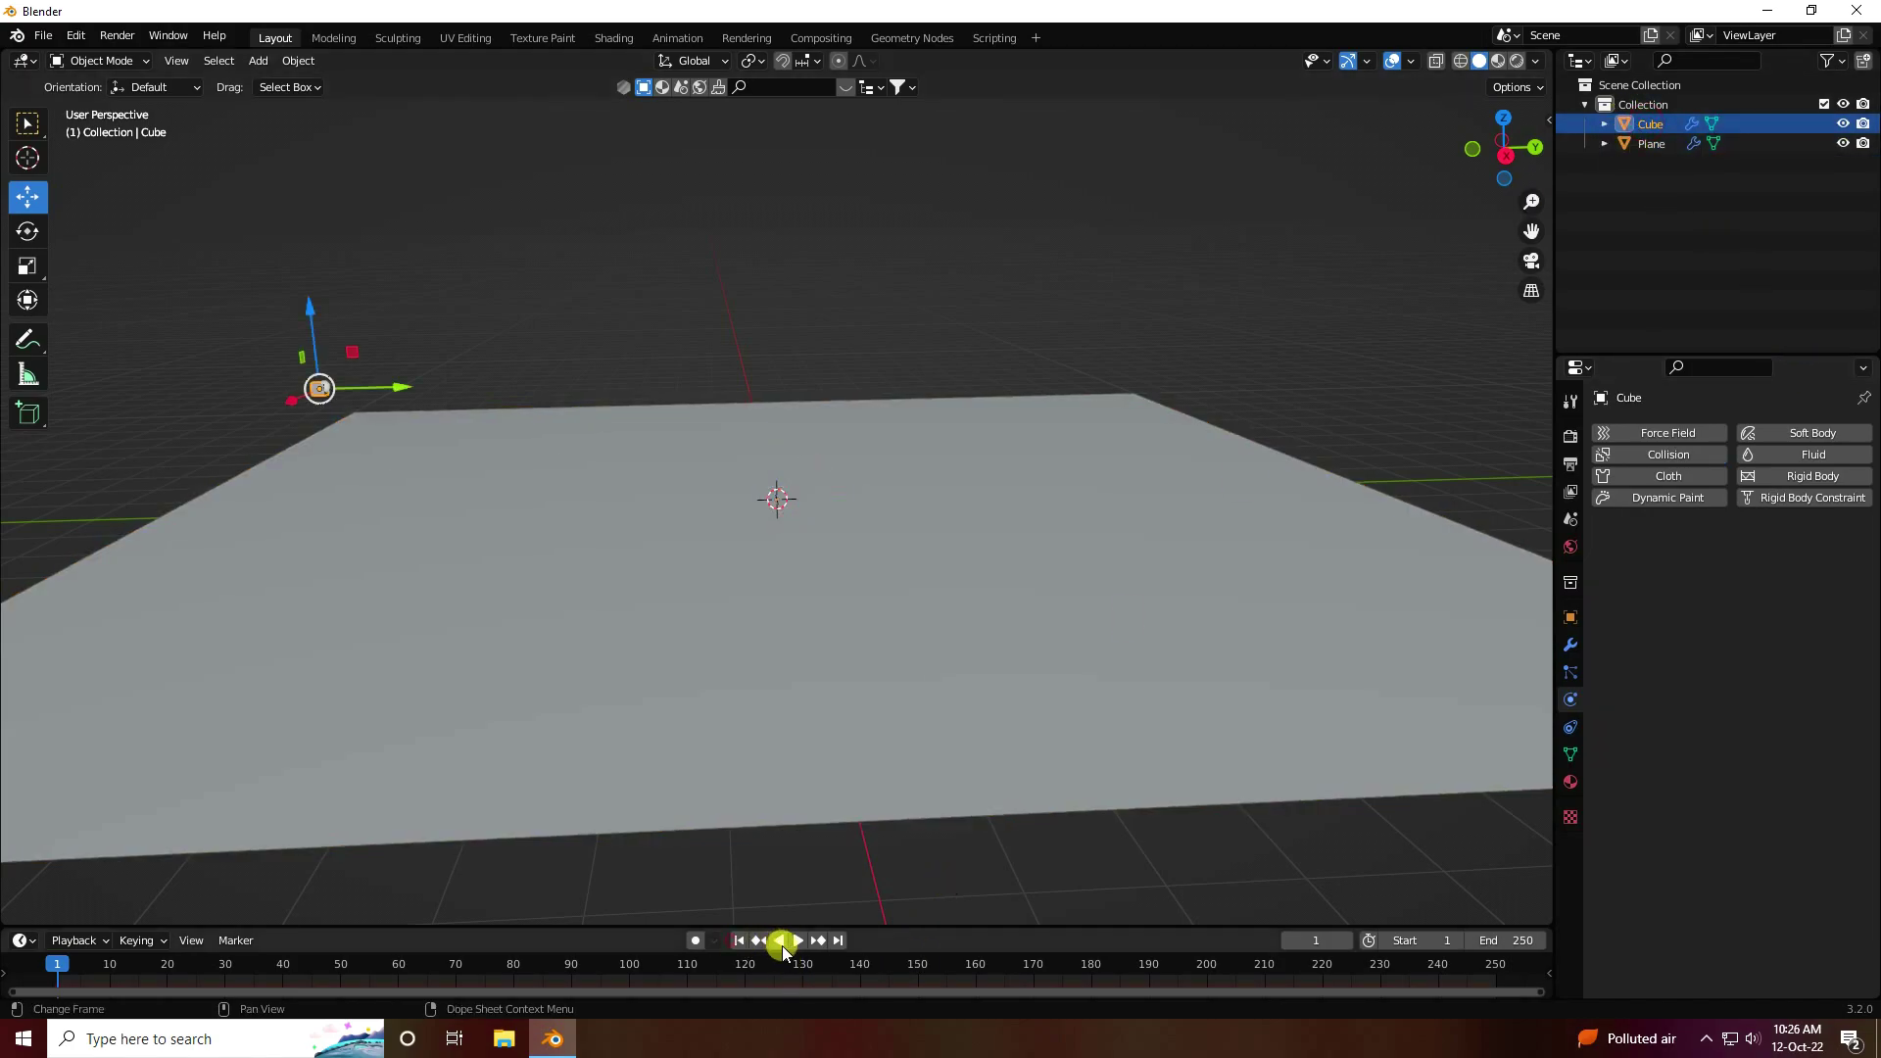
{"action": "left_click", "coordinate": [798, 940]}
{"action": "scroll", "coordinate": [260, 415], "scroll_direction": "up", "scroll_amount": 3}
{"action": "middle_click_drag", "start_coordinate": [260, 416], "coordinate": [600, 550]}
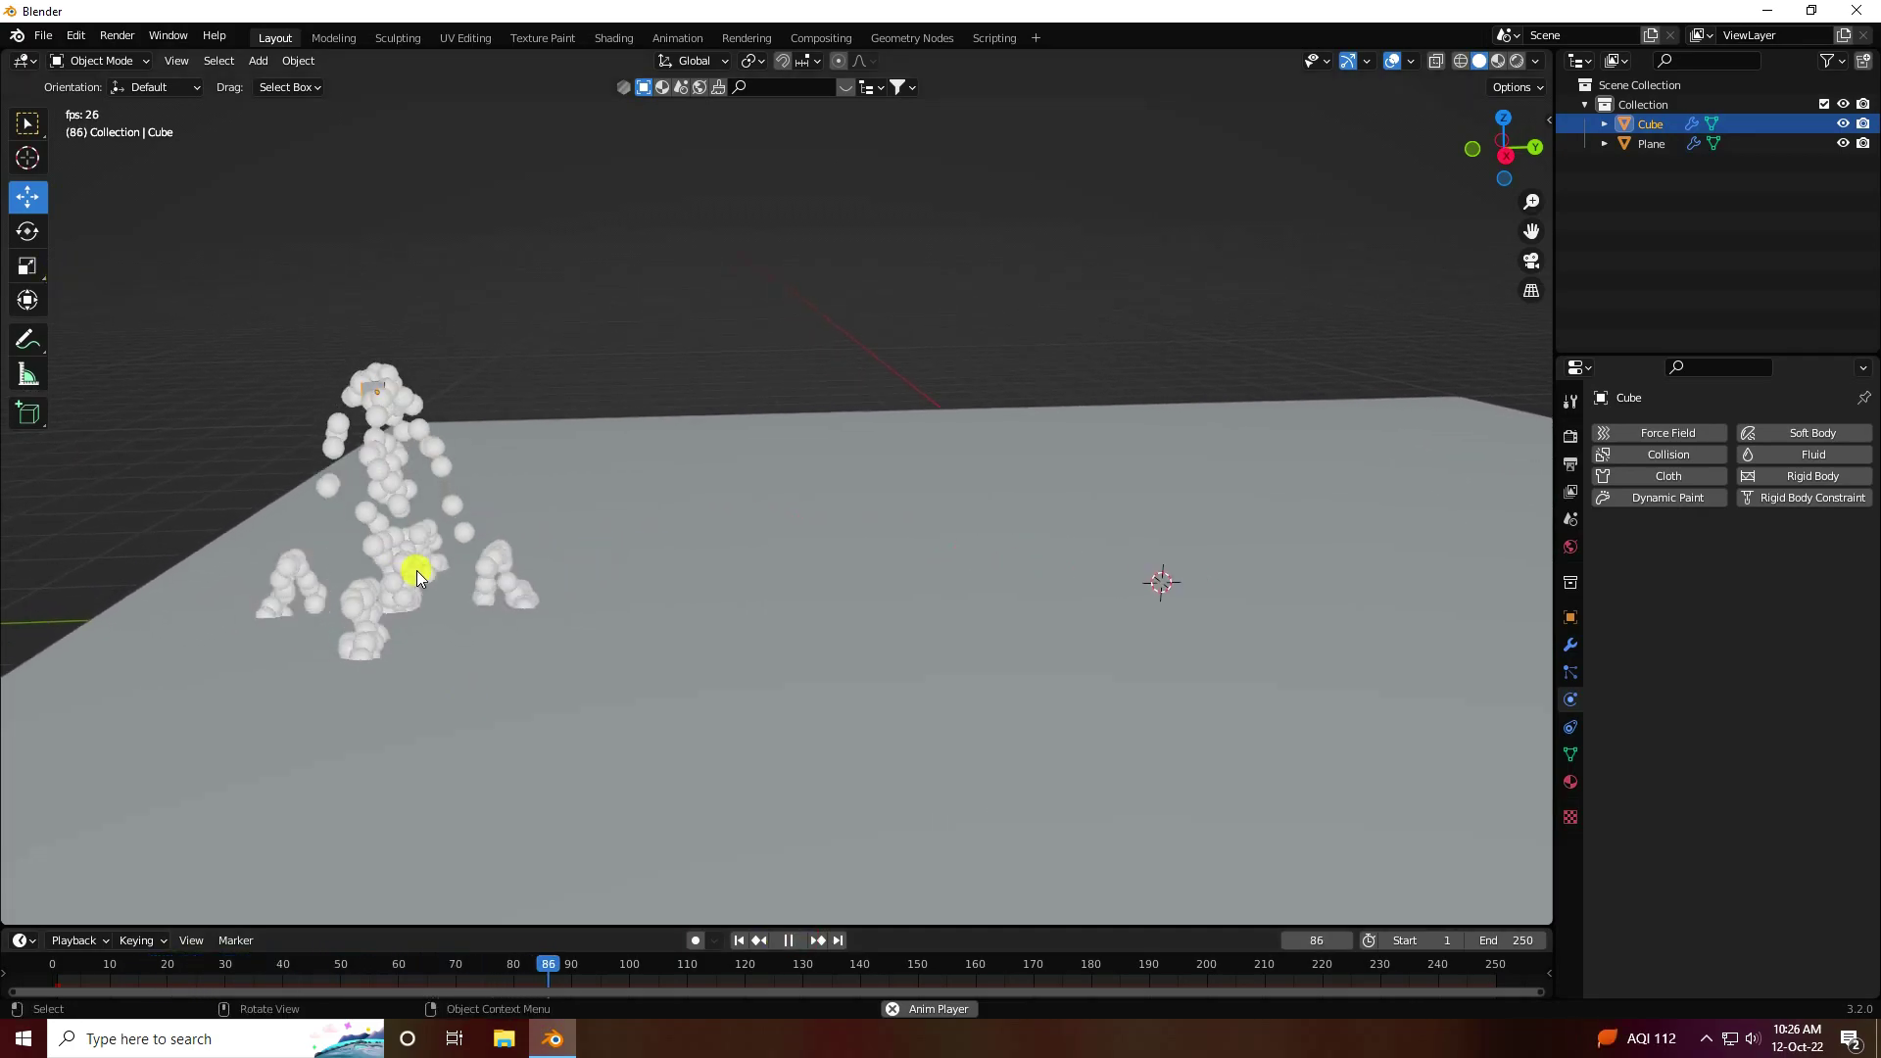
{"action": "left_click", "coordinate": [789, 940]}
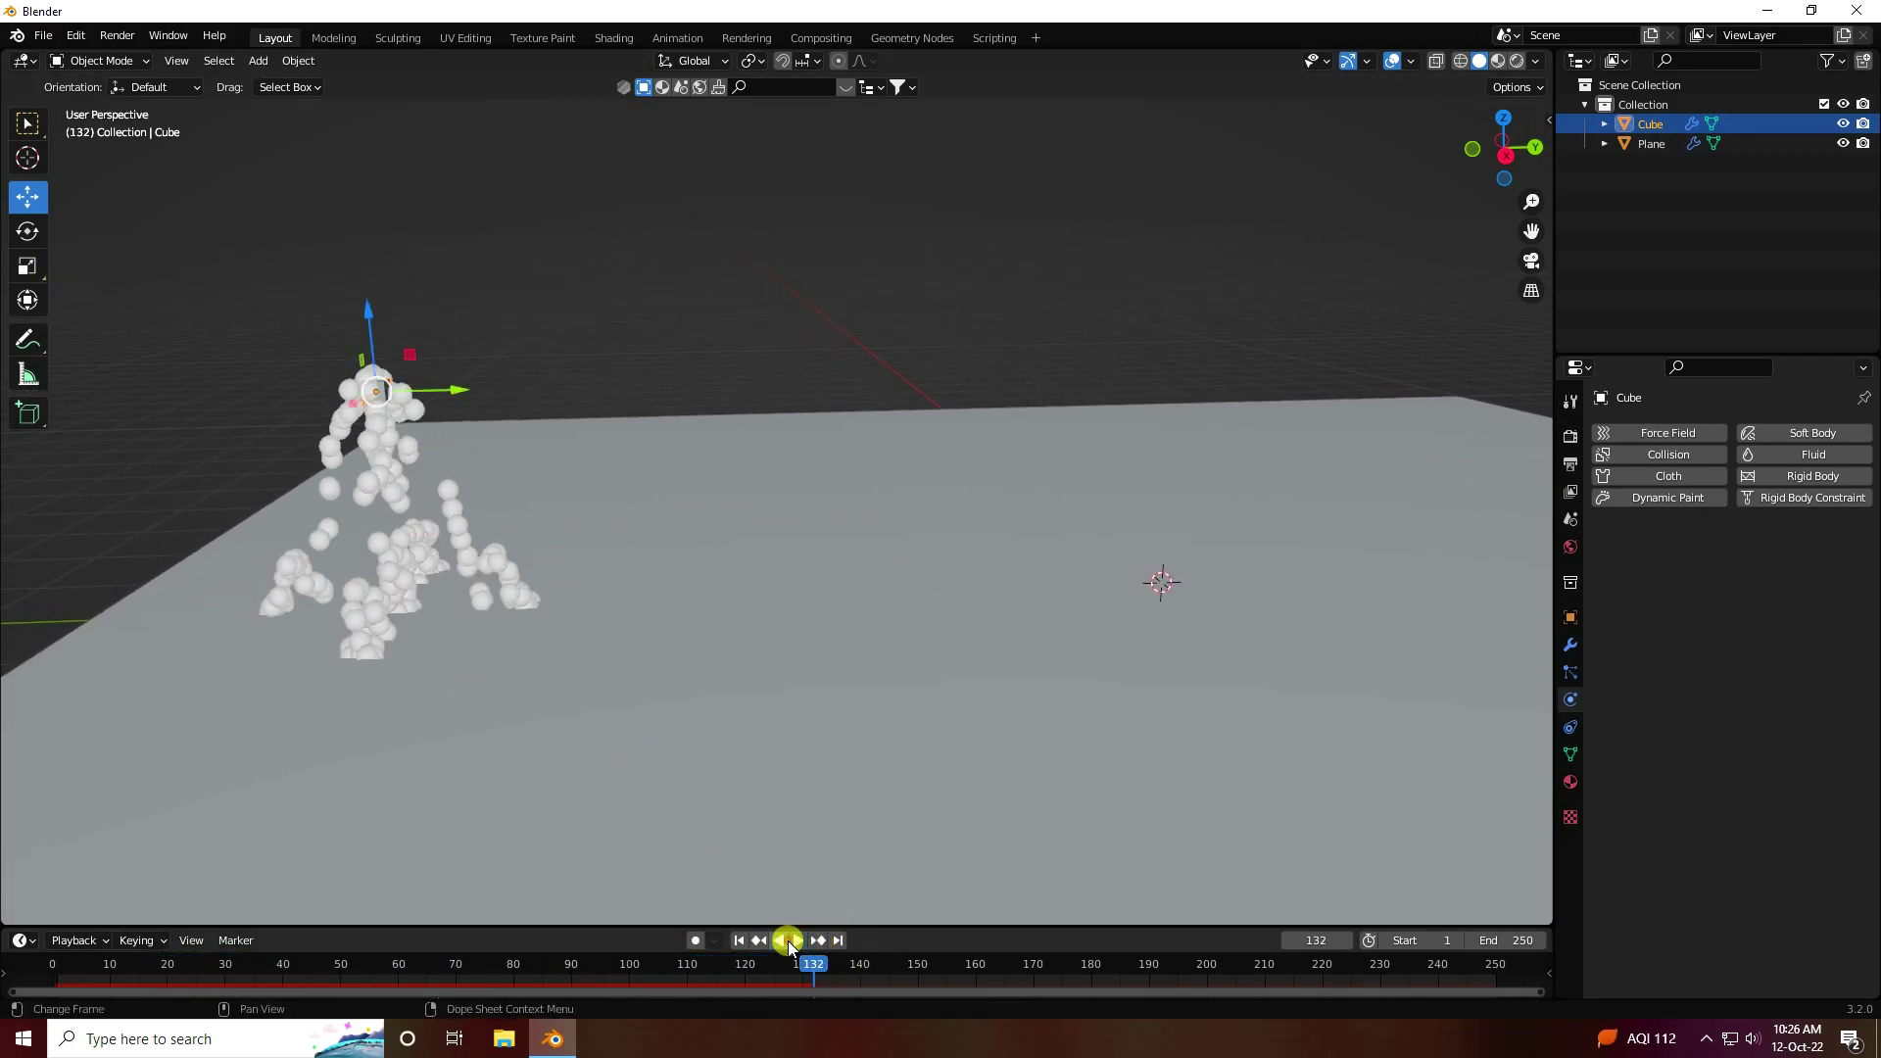
Set the cube's particle emission to 5000 particles ending at frame 250, and replay from the start
{"action": "left_click", "coordinate": [1565, 674]}
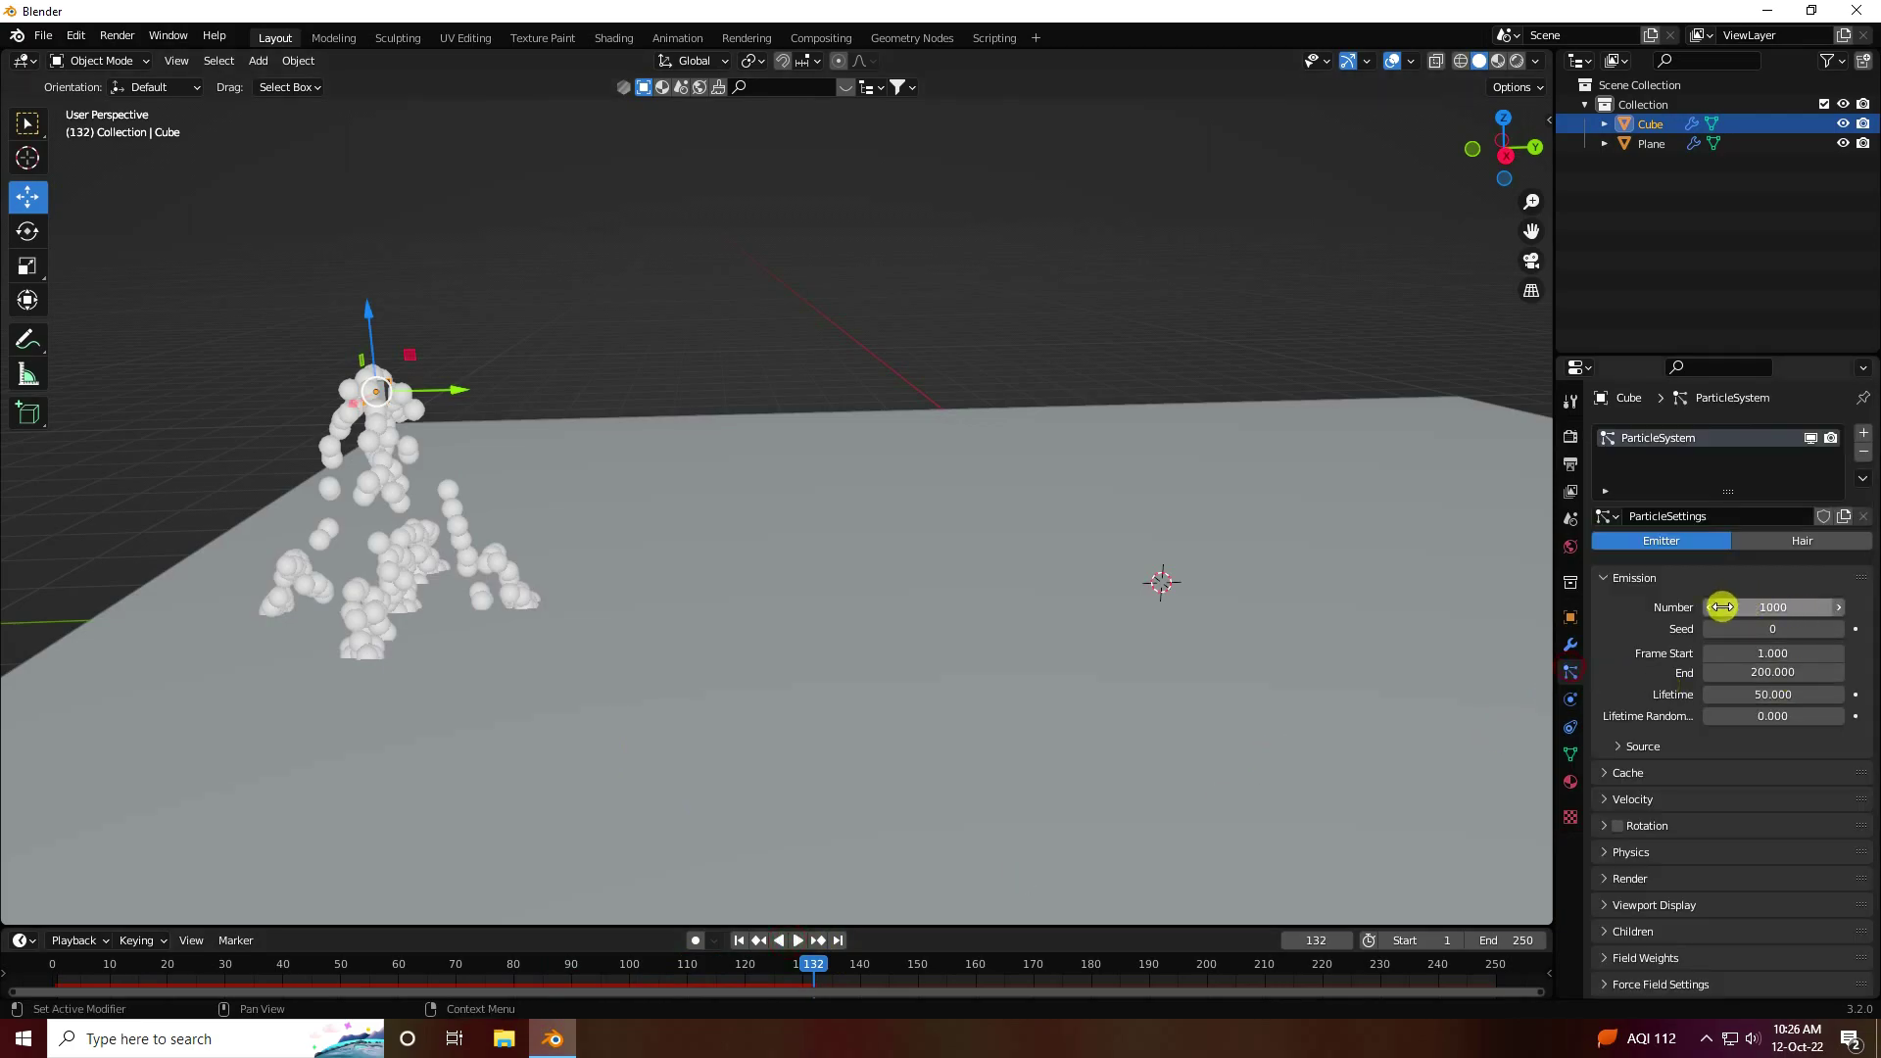
{"action": "double_click", "coordinate": [1763, 604]}
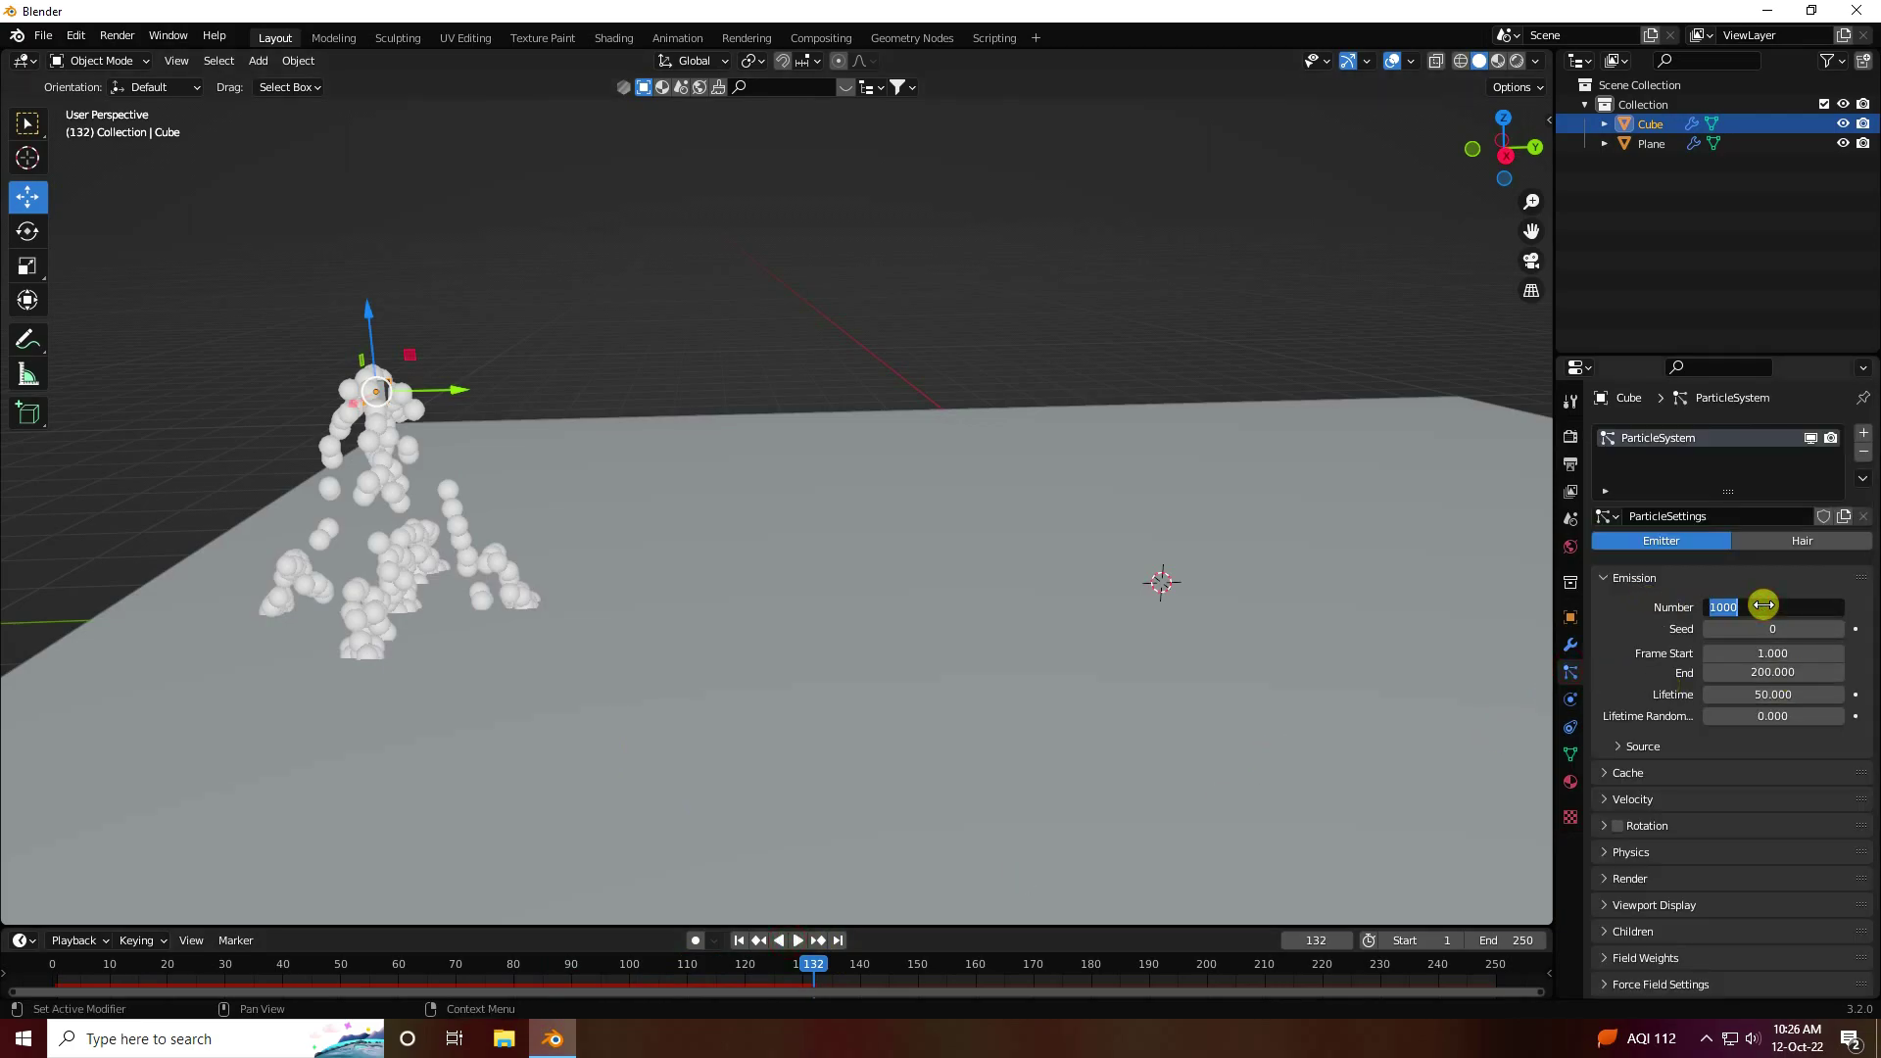
{"action": "key", "text": "Return"}
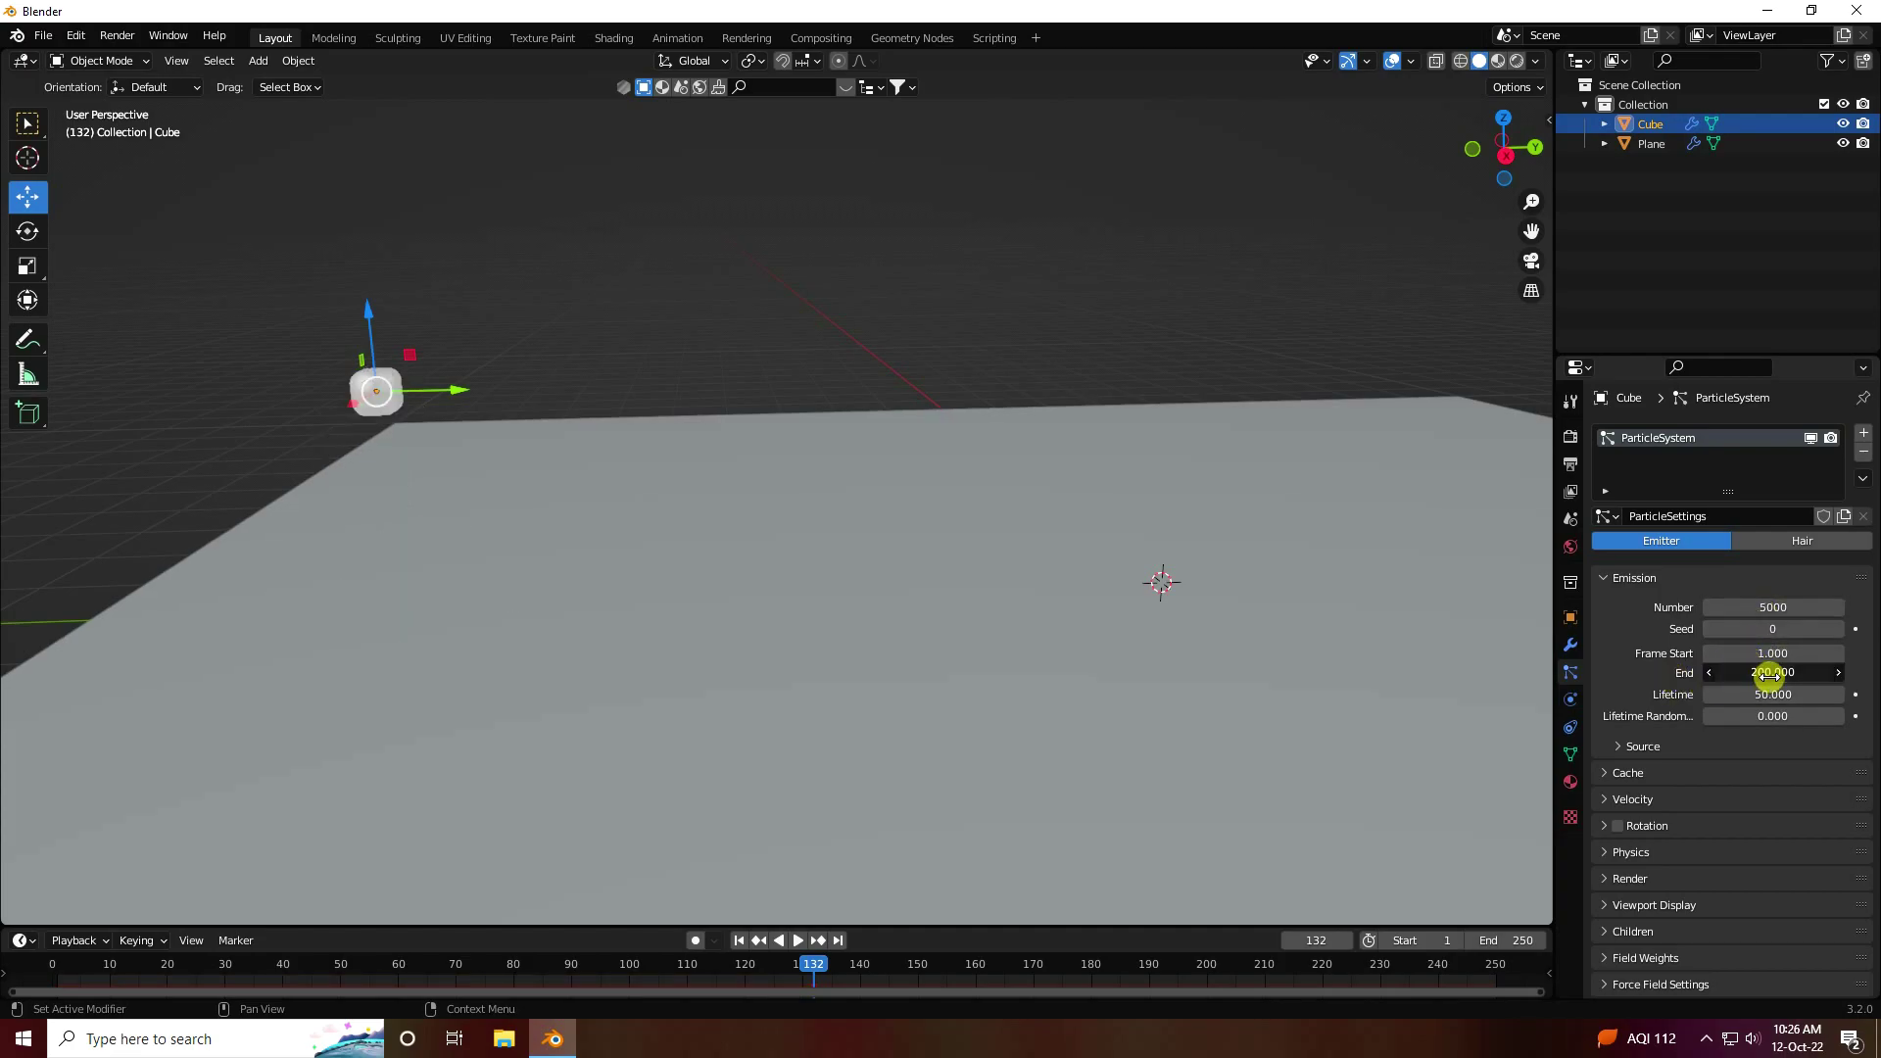
{"action": "key", "text": "Return"}
{"action": "left_click", "coordinate": [740, 940]}
{"action": "left_click", "coordinate": [797, 940]}
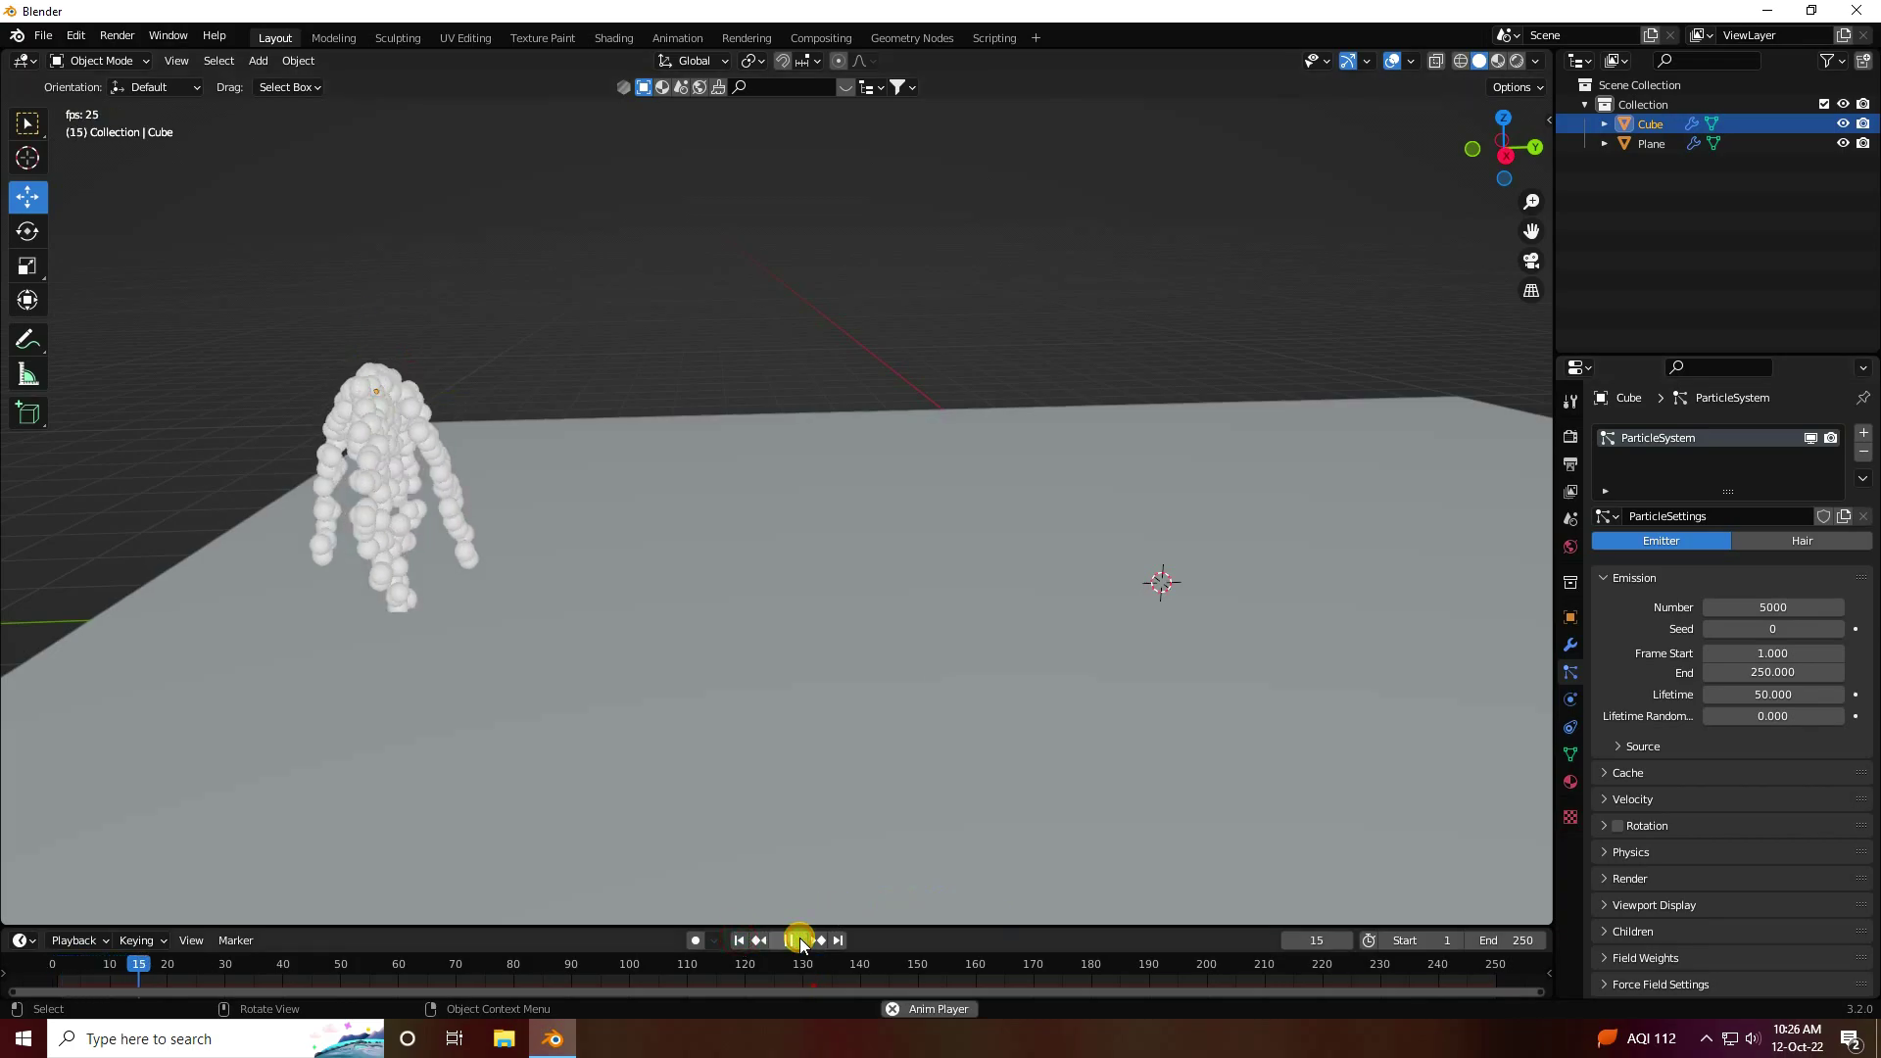
Set the particles' object-aligned Y velocity to 17 m/s while the simulation plays
{"action": "left_click", "coordinate": [1614, 799]}
{"action": "scroll", "coordinate": [1642, 845], "scroll_direction": "down", "scroll_amount": 2}
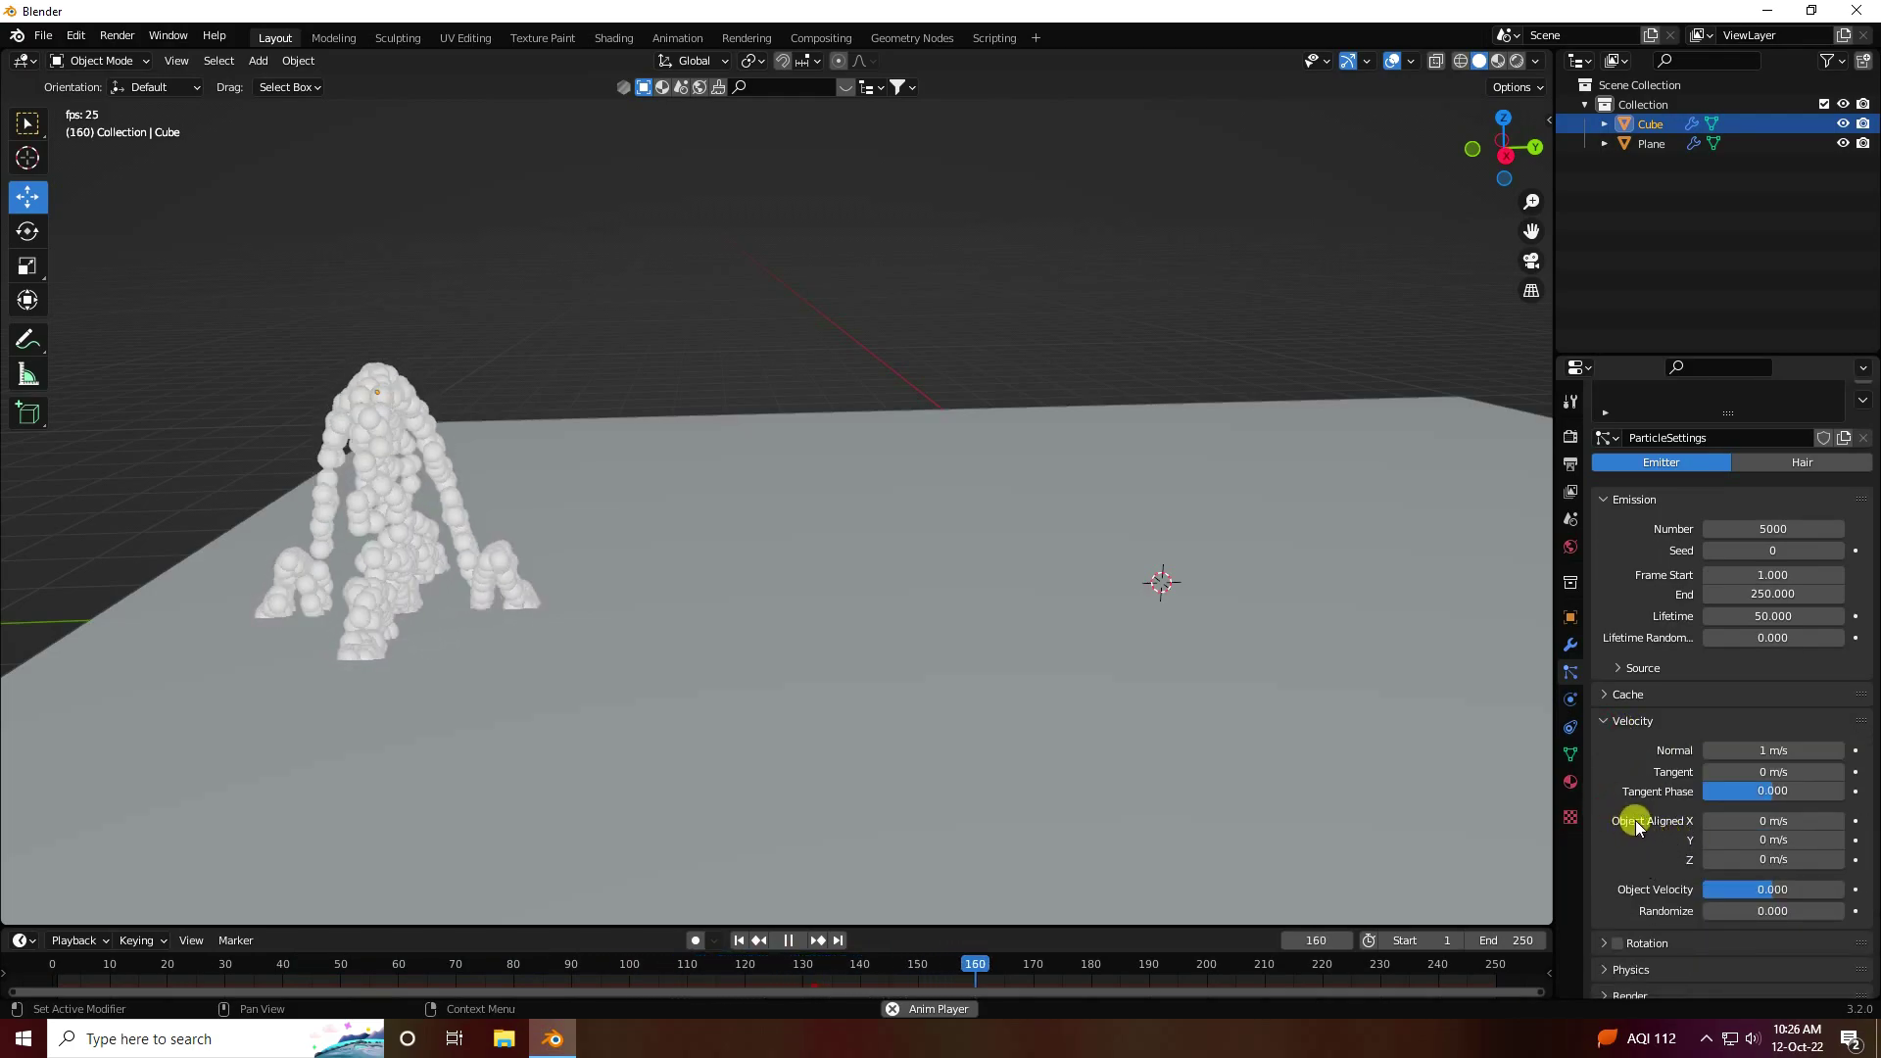
{"action": "left_click_drag", "start_coordinate": [1765, 839], "coordinate": [1326, 836]}
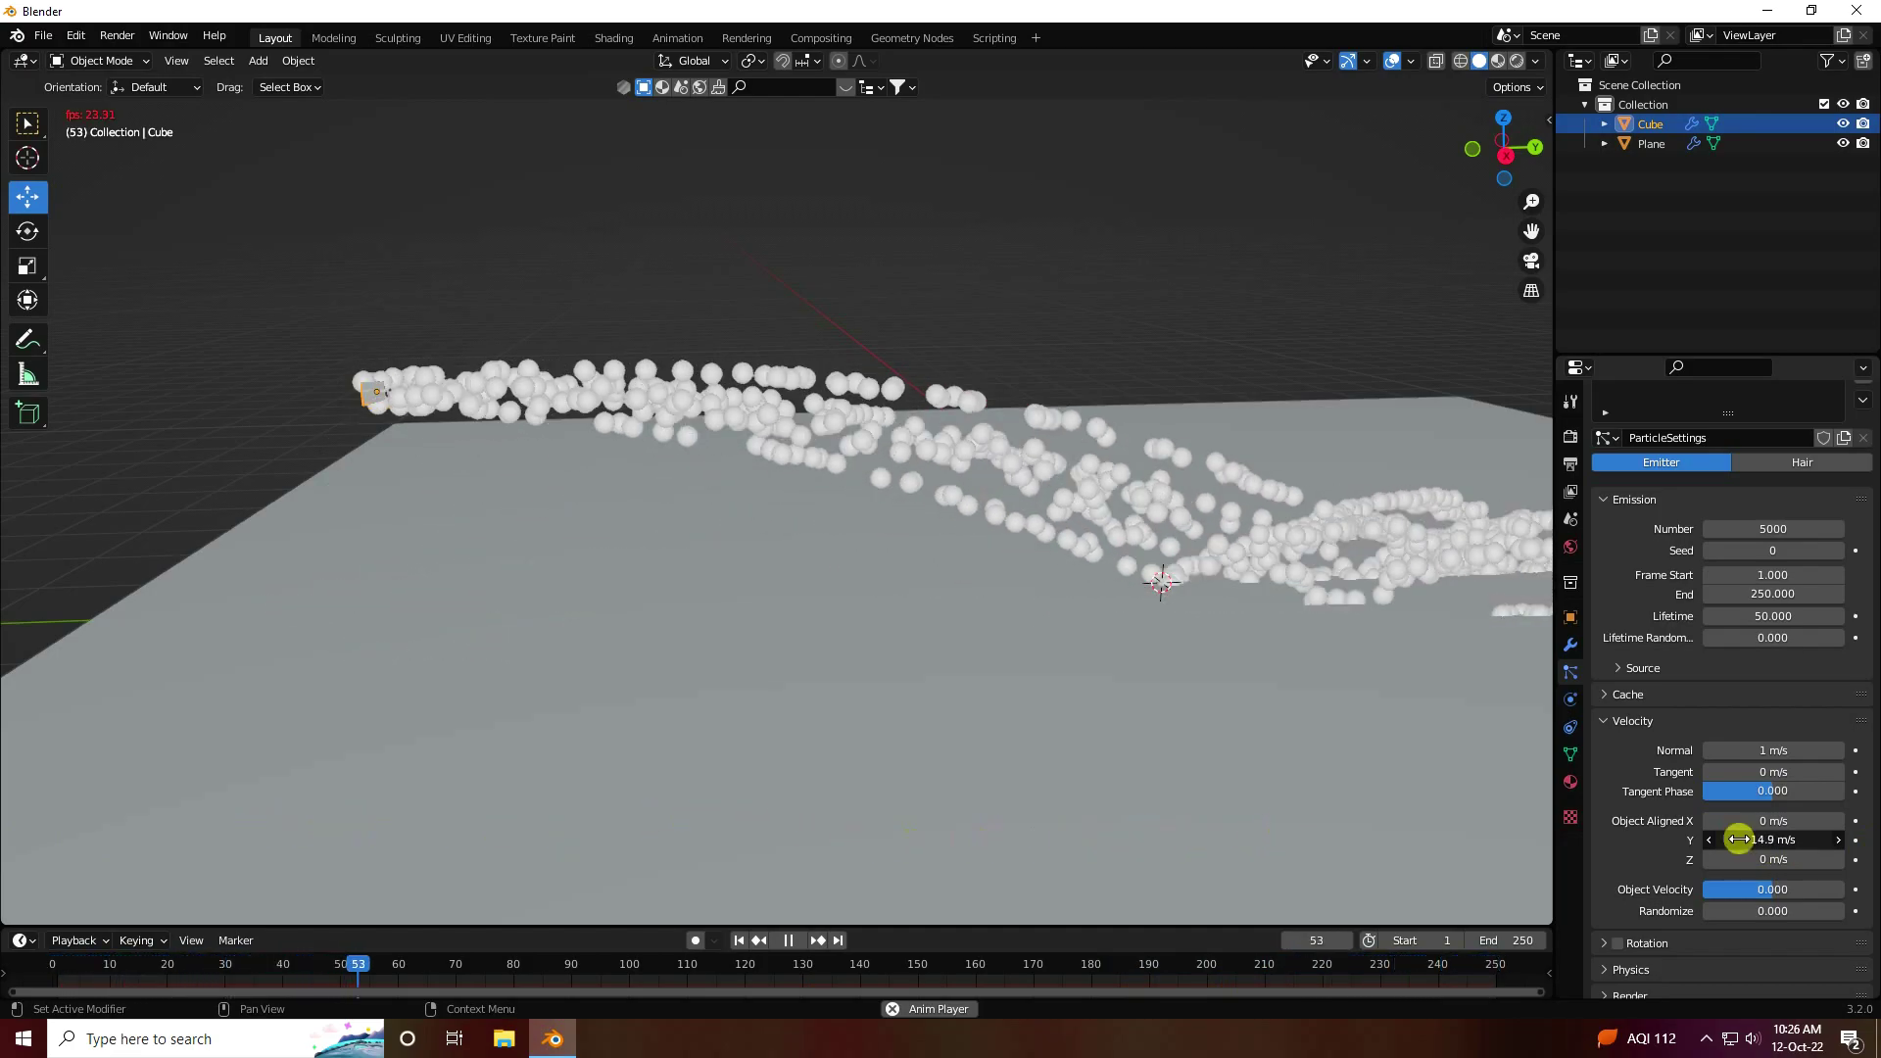
{"action": "scroll", "coordinate": [749, 643], "scroll_direction": "down", "scroll_amount": 2}
{"action": "scroll", "coordinate": [896, 689], "scroll_direction": "down", "scroll_amount": 1}
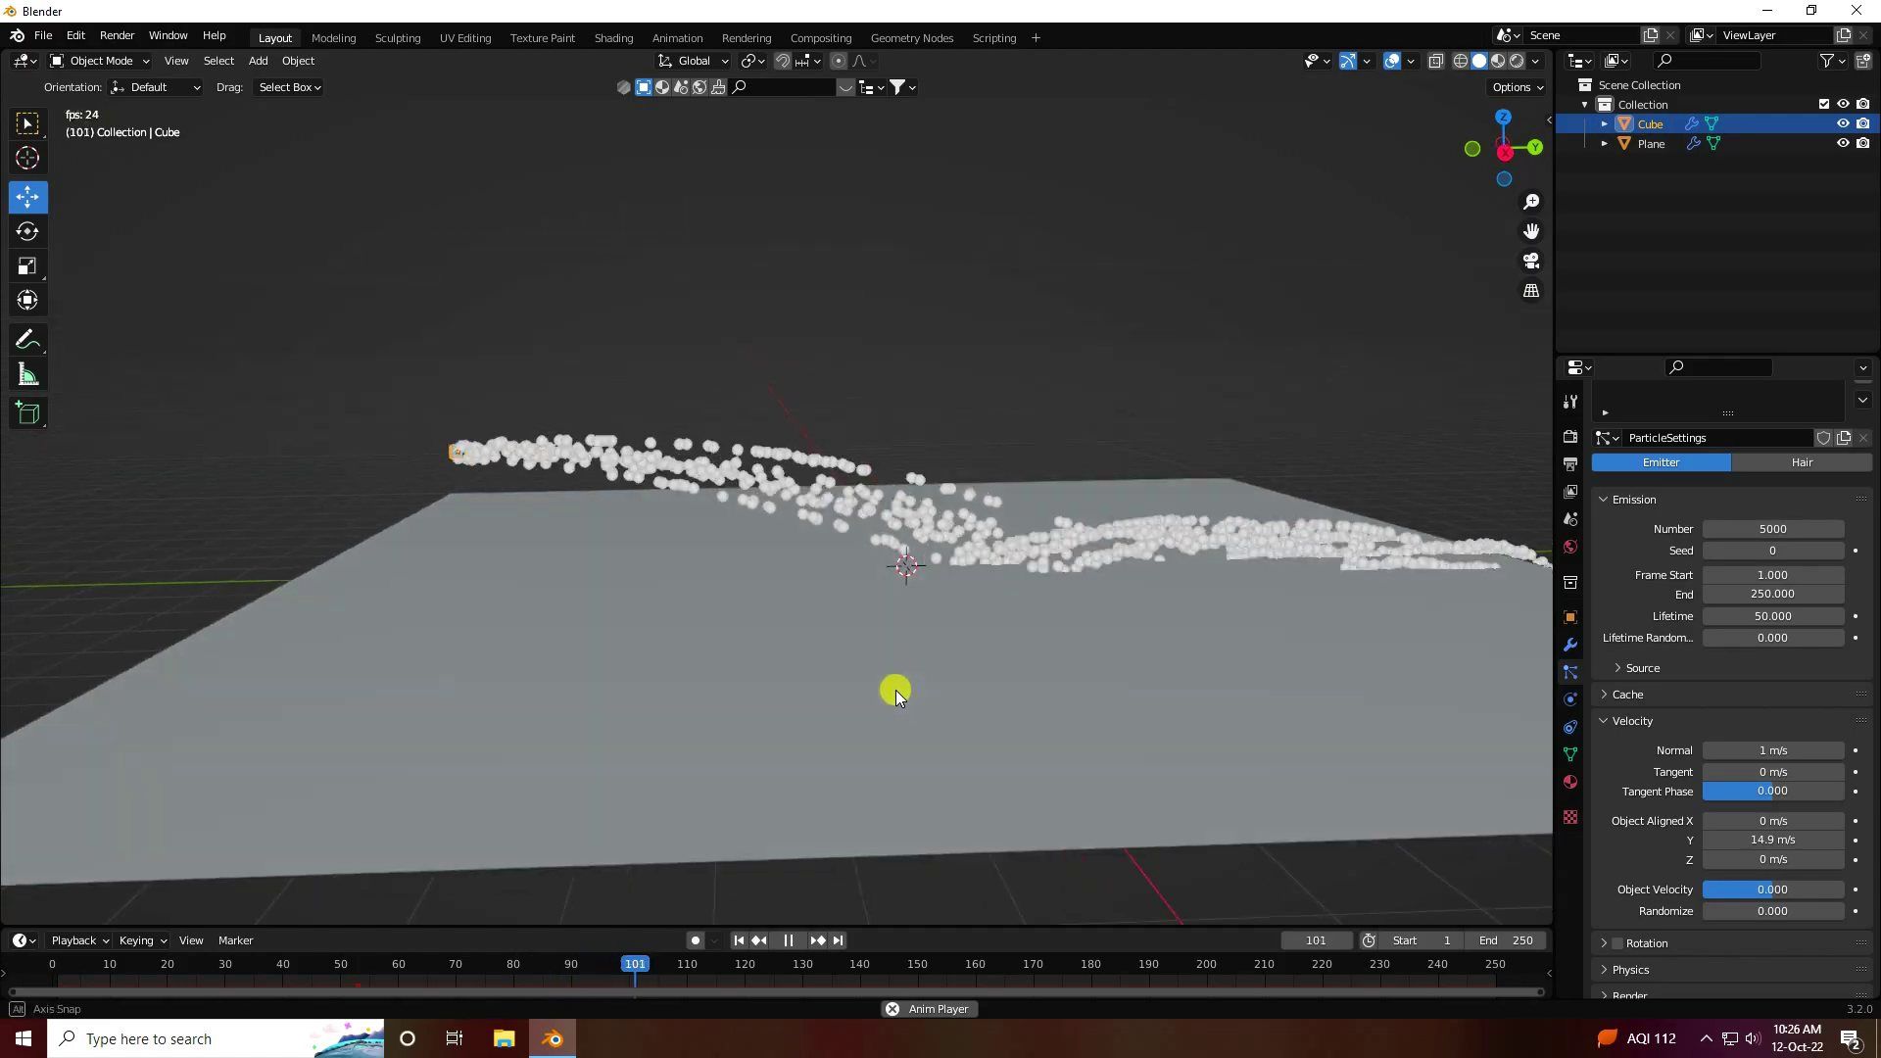
{"action": "double_click", "coordinate": [1763, 838]}
{"action": "type", "text": "17"}
{"action": "key", "text": "Return"}
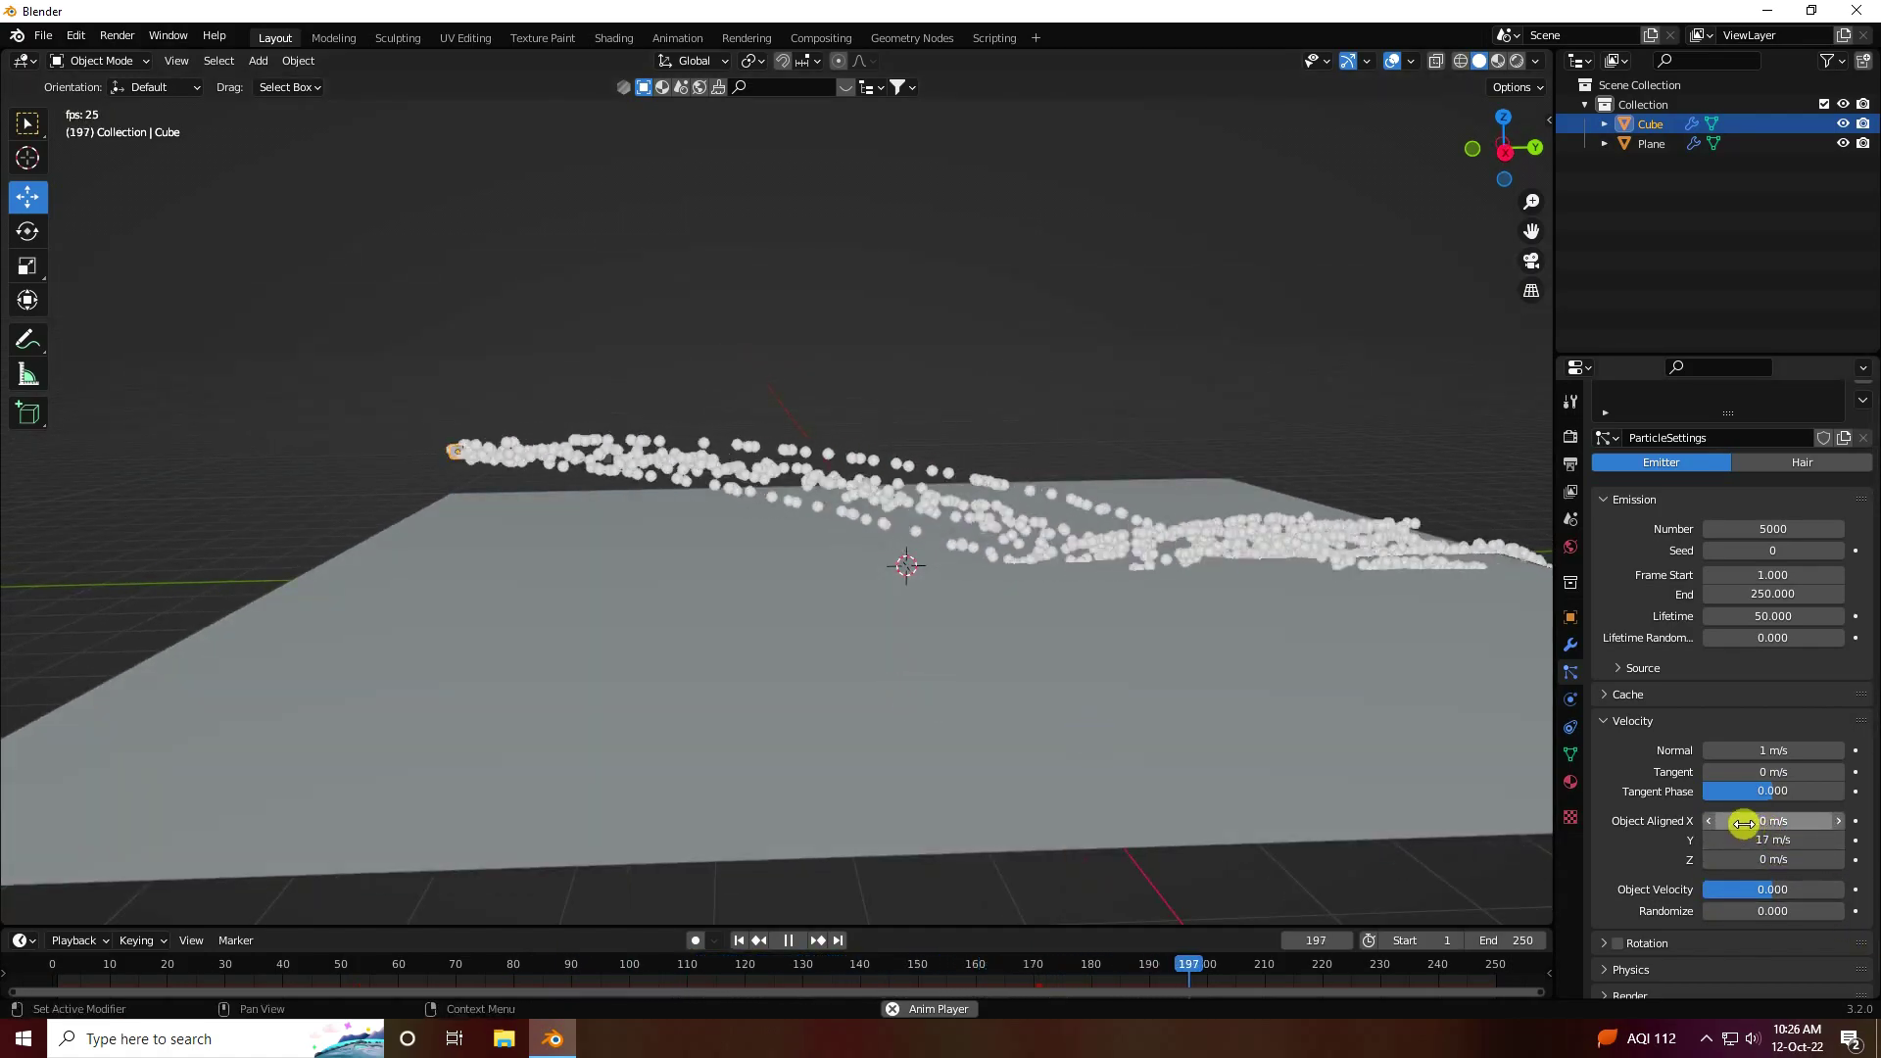
Set the particles' Normal velocity to 0 m/s, stop the playback and deselect the cube
{"action": "double_click", "coordinate": [1781, 749]}
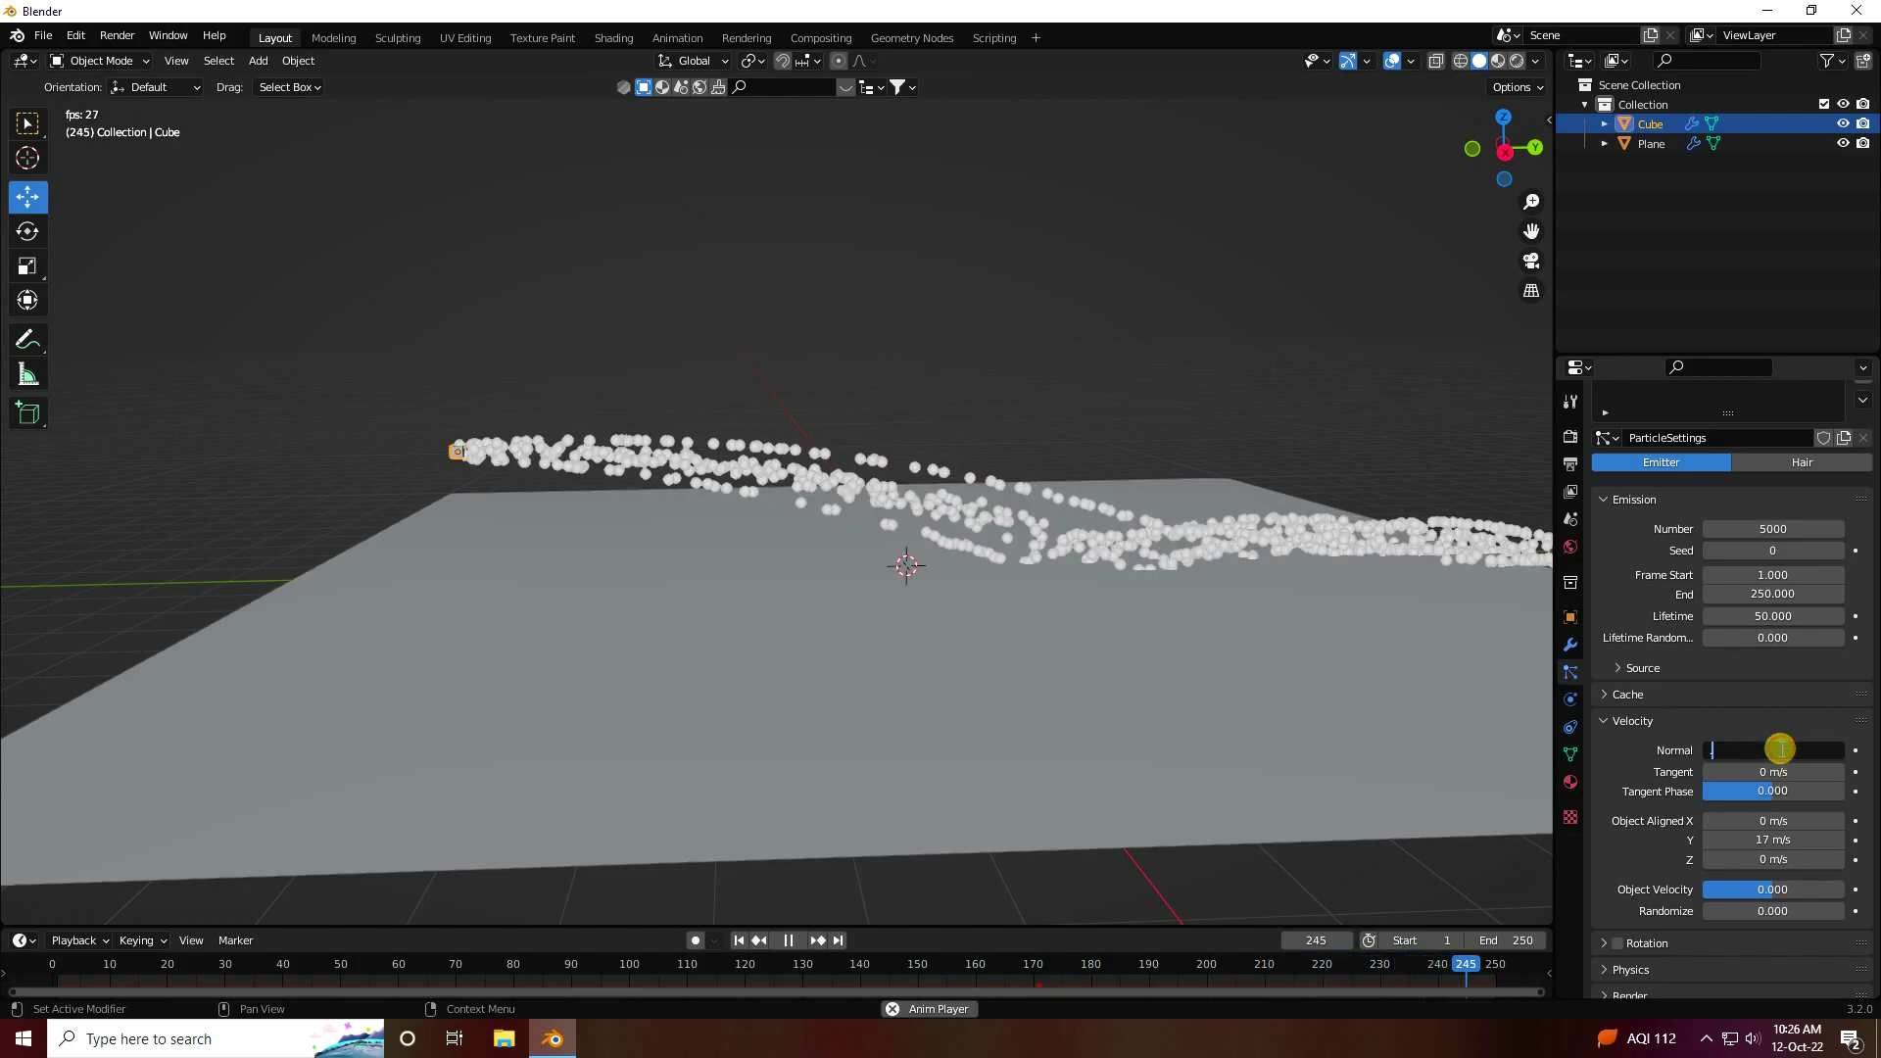
{"action": "key", "text": "Return"}
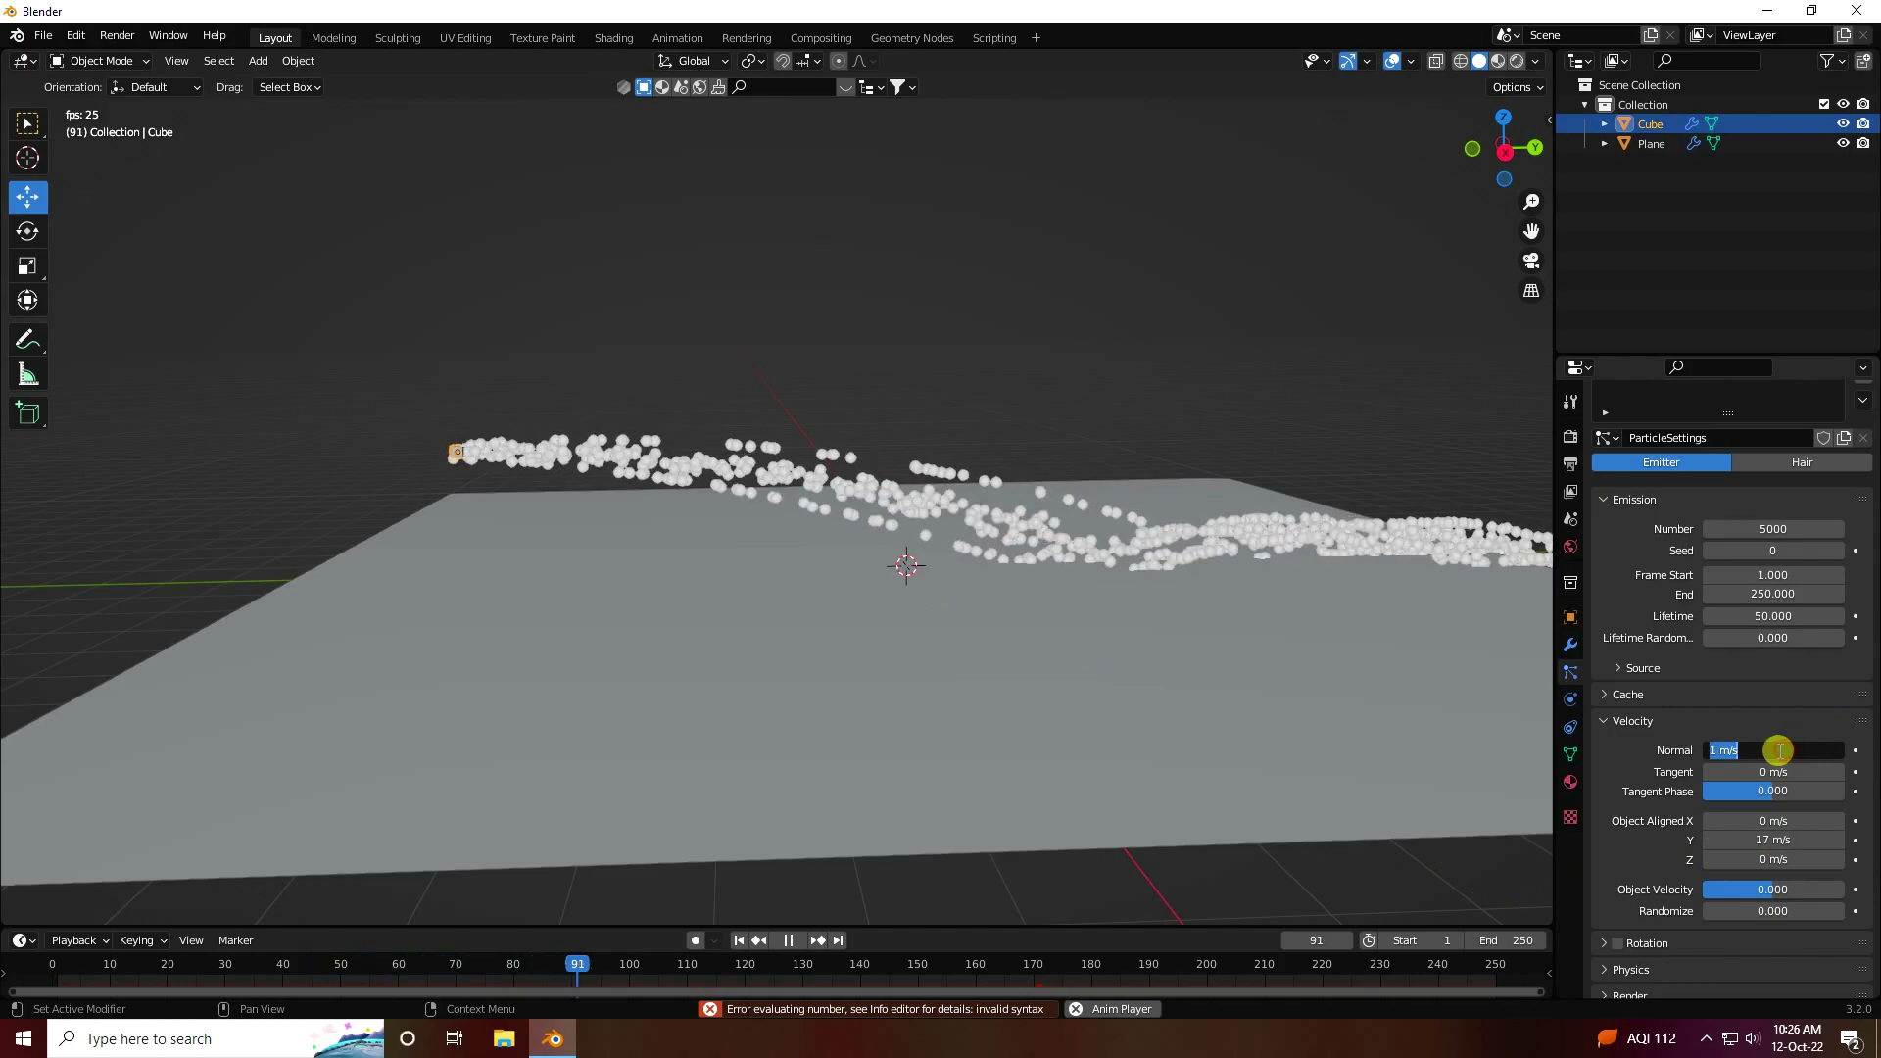
{"action": "key", "text": "BackSpace"}
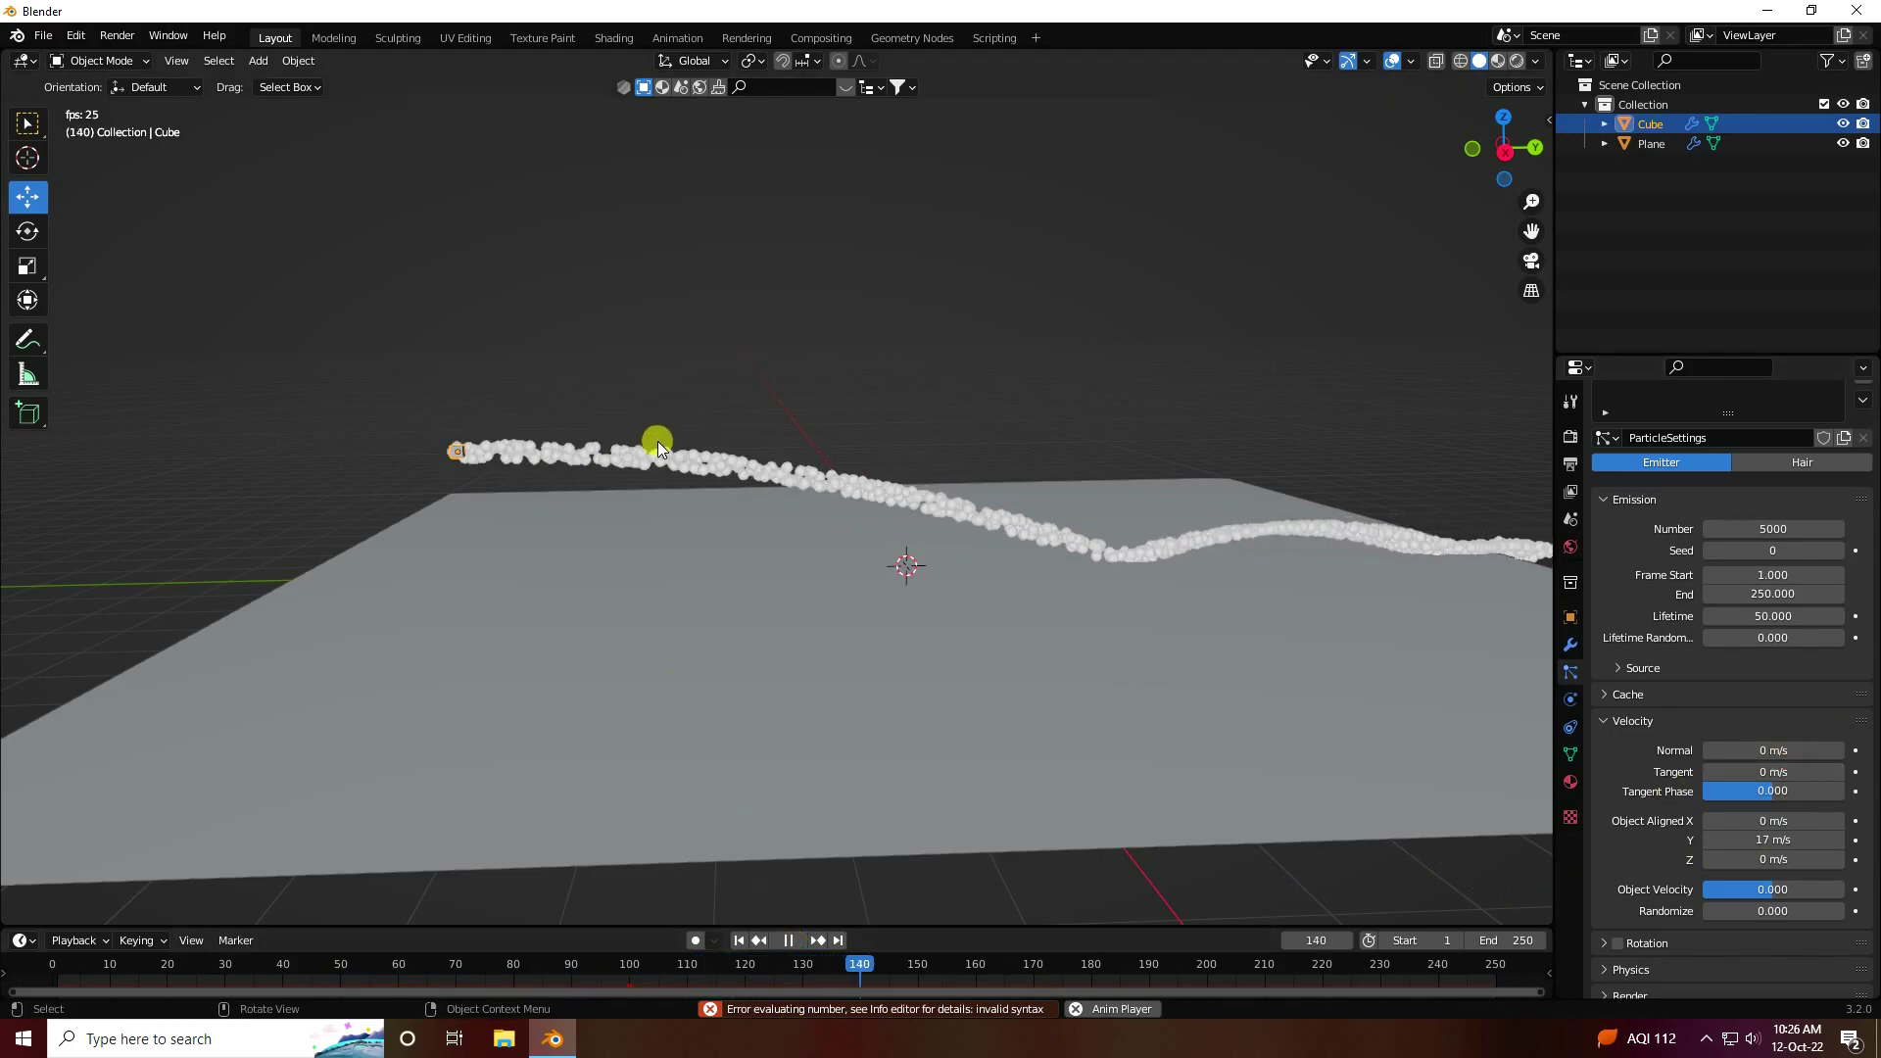
{"action": "left_click", "coordinate": [787, 939]}
{"action": "left_click", "coordinate": [726, 405]}
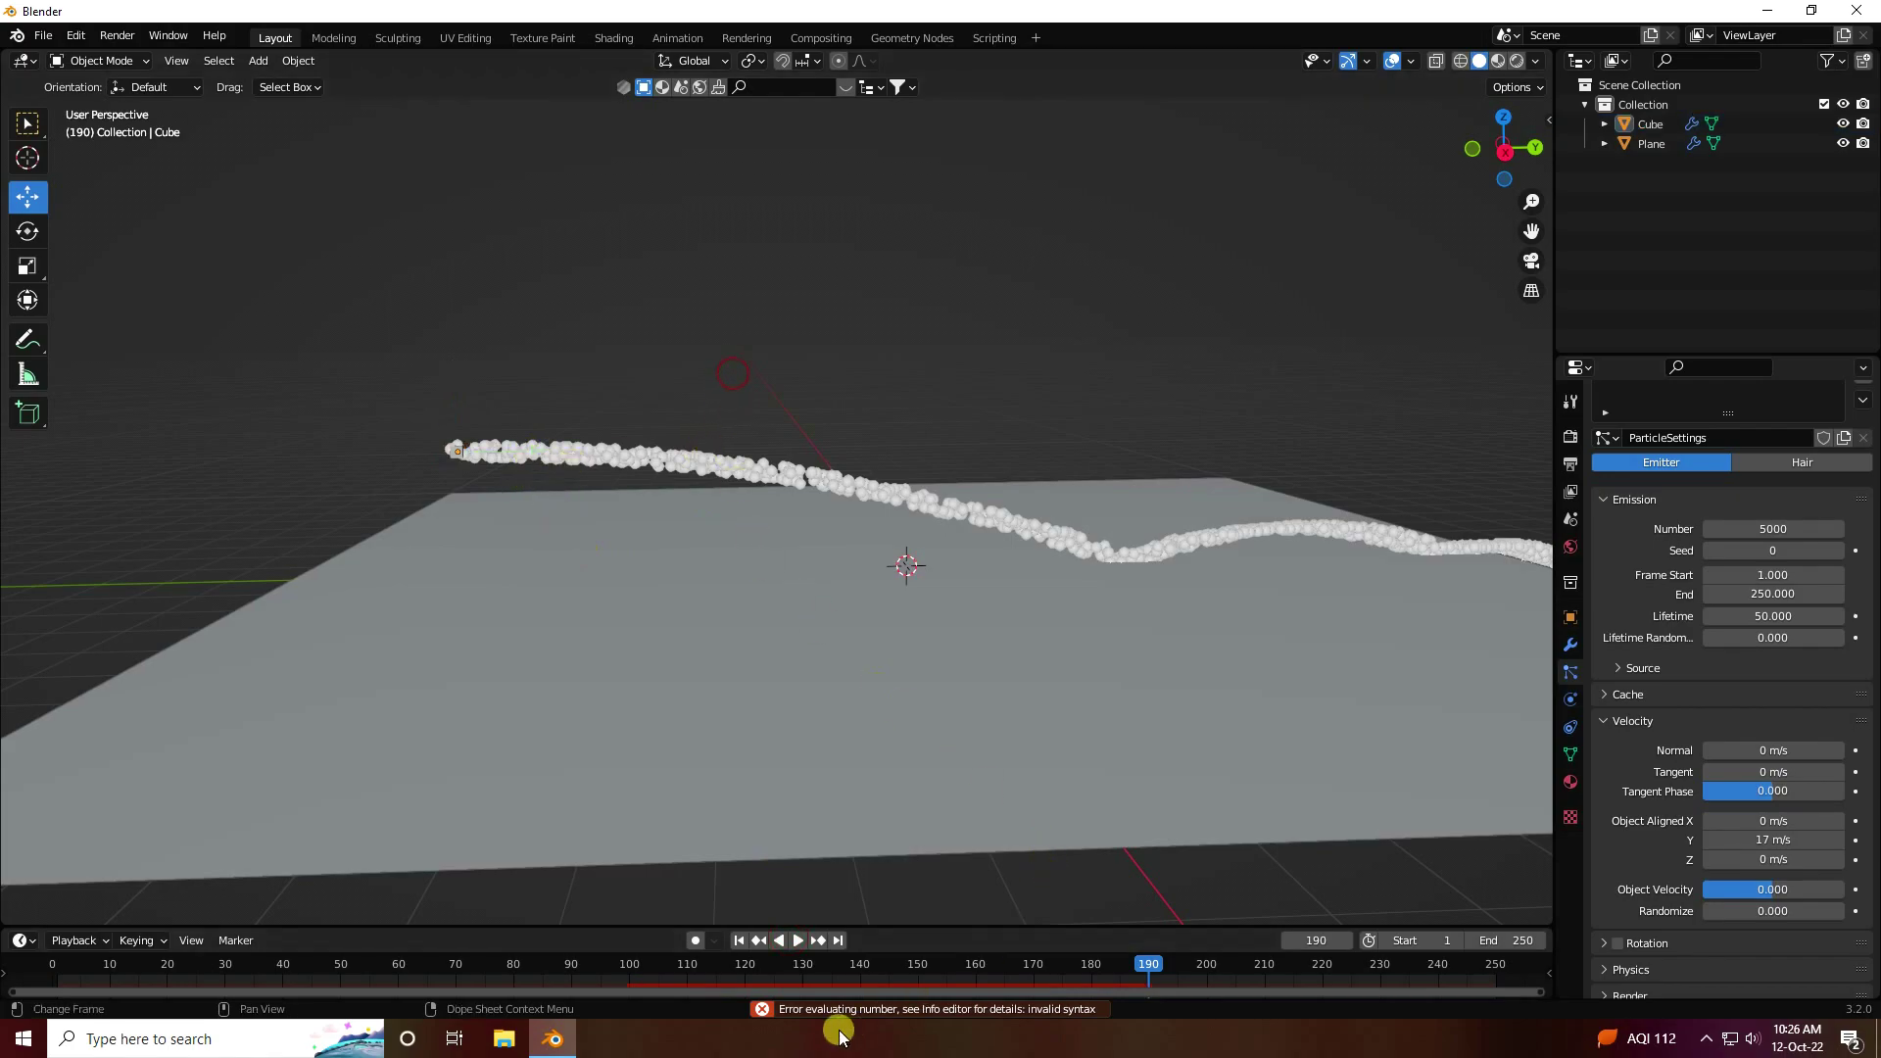
Set the particles' viewport display size to 0.03 m and replay the simulation from the first frame
{"action": "scroll", "coordinate": [1668, 850], "scroll_direction": "down", "scroll_amount": 5}
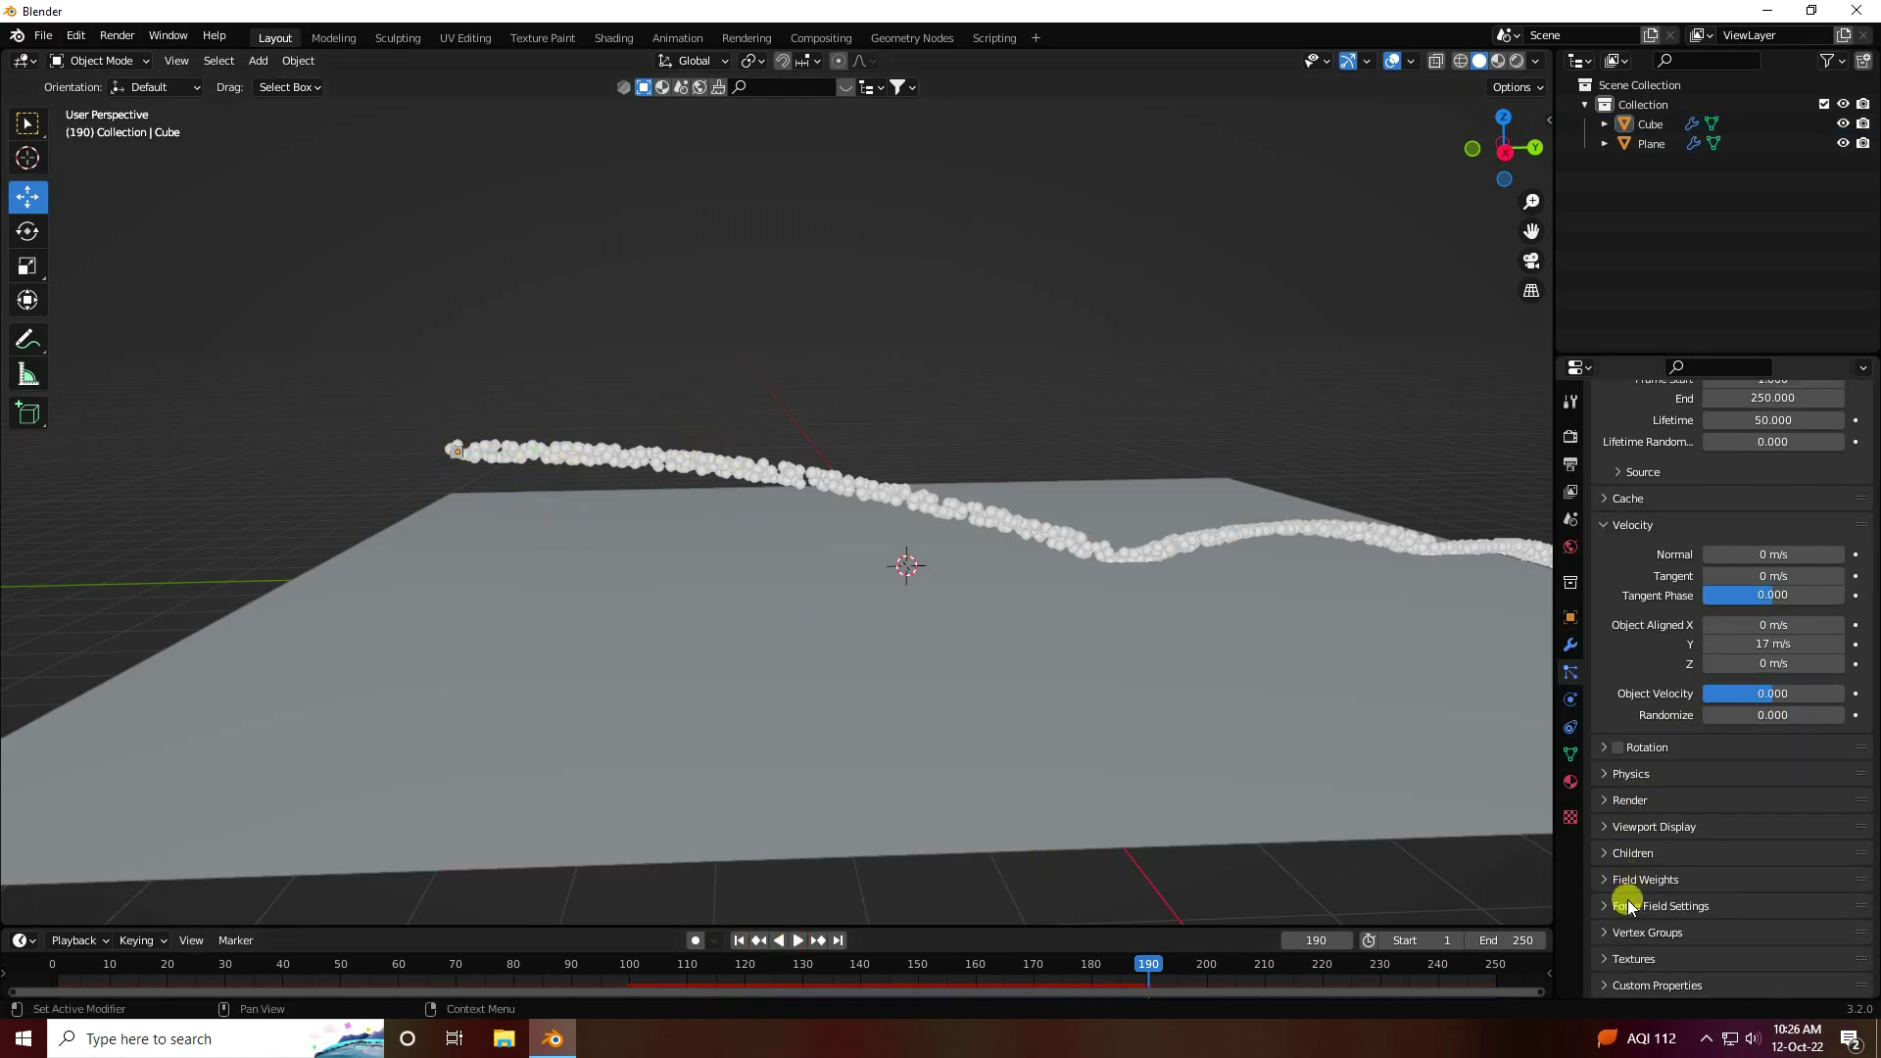
{"action": "left_click", "coordinate": [1611, 827]}
{"action": "scroll", "coordinate": [1640, 867], "scroll_direction": "down", "scroll_amount": 3}
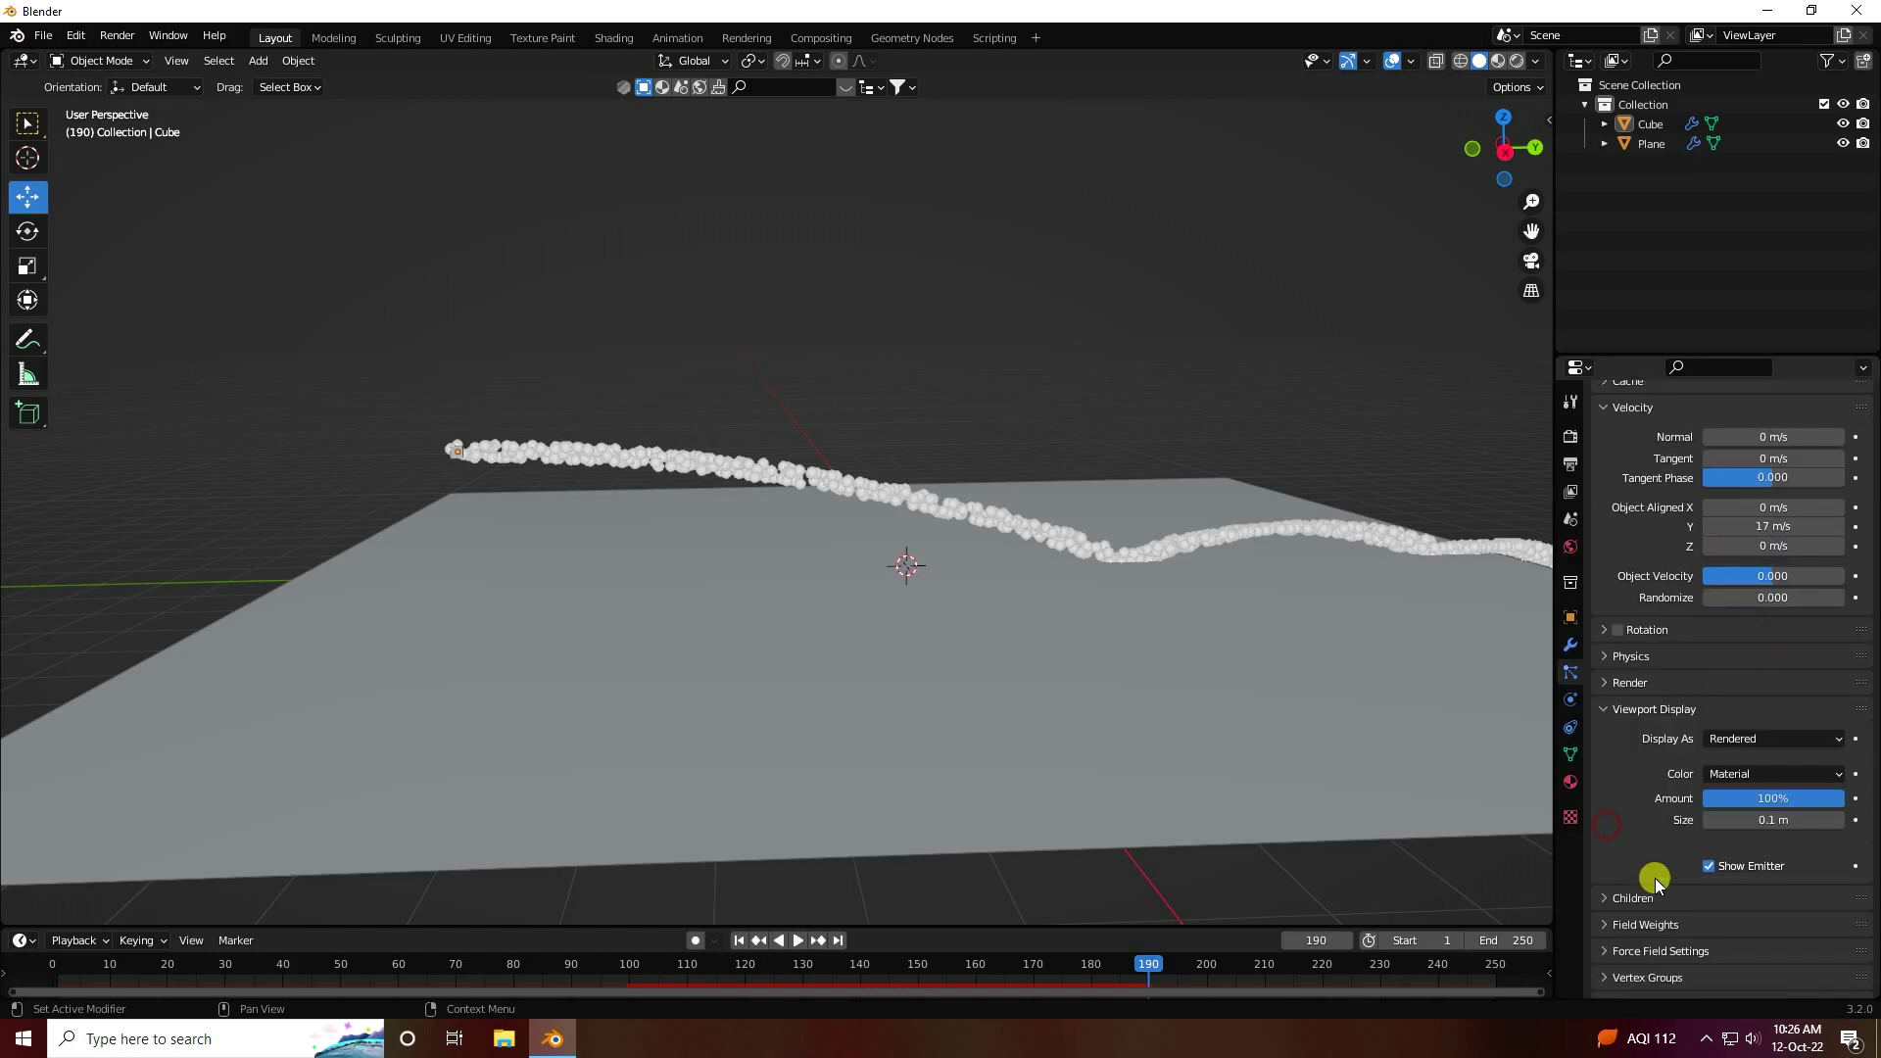
{"action": "left_click", "coordinate": [1766, 818]}
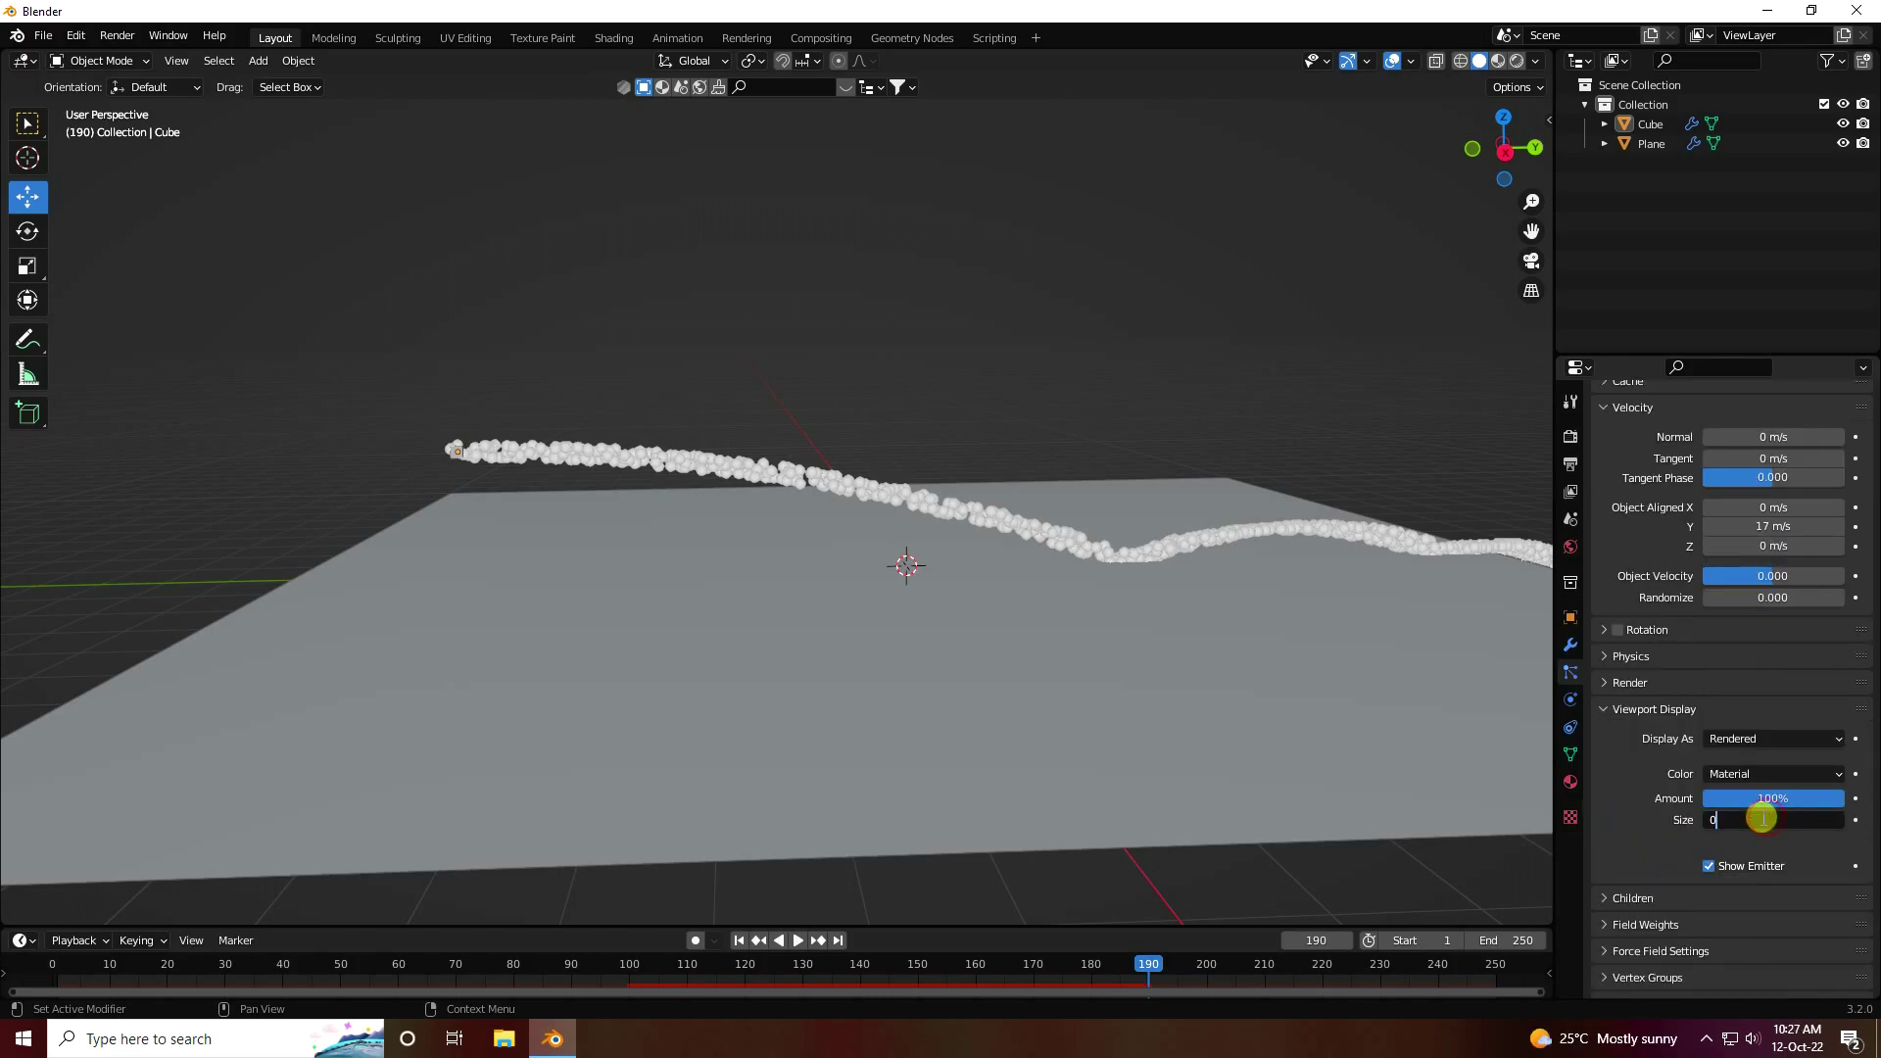
{"action": "key", "text": "Return"}
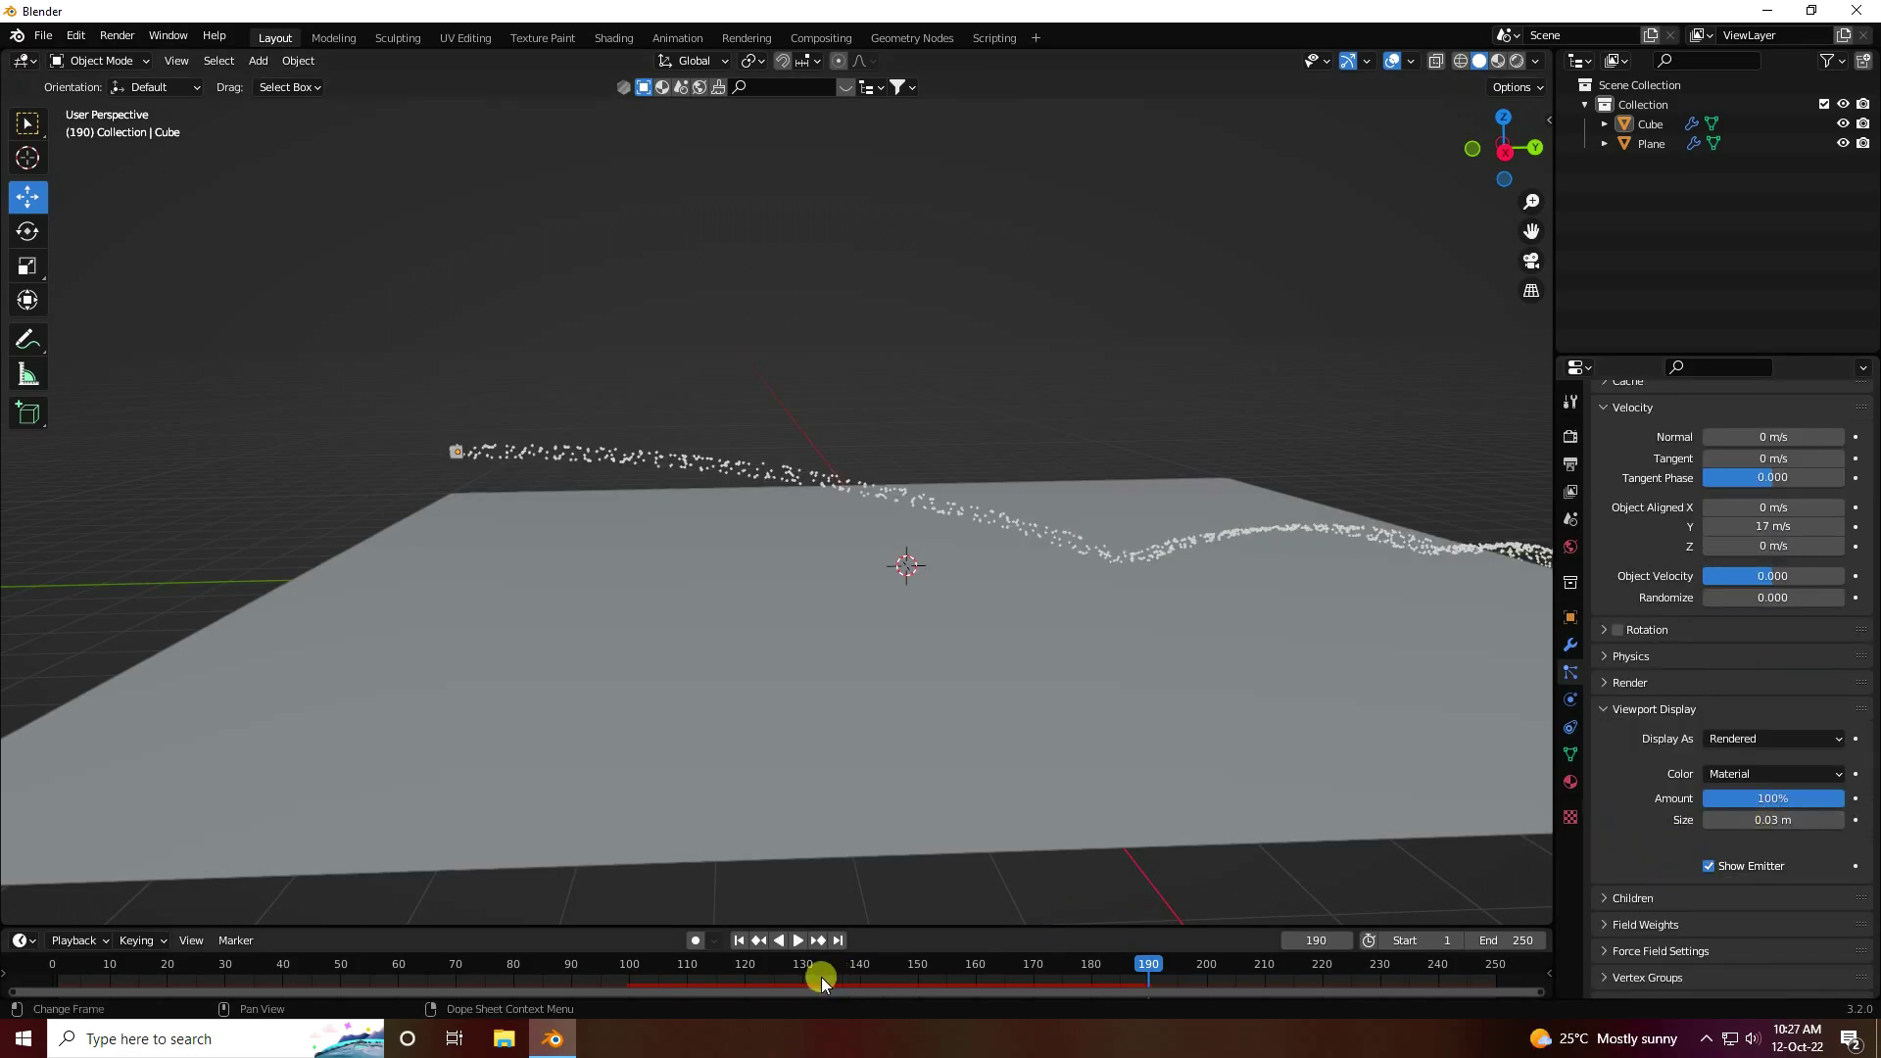
{"action": "left_click", "coordinate": [736, 940]}
{"action": "left_click", "coordinate": [797, 940]}
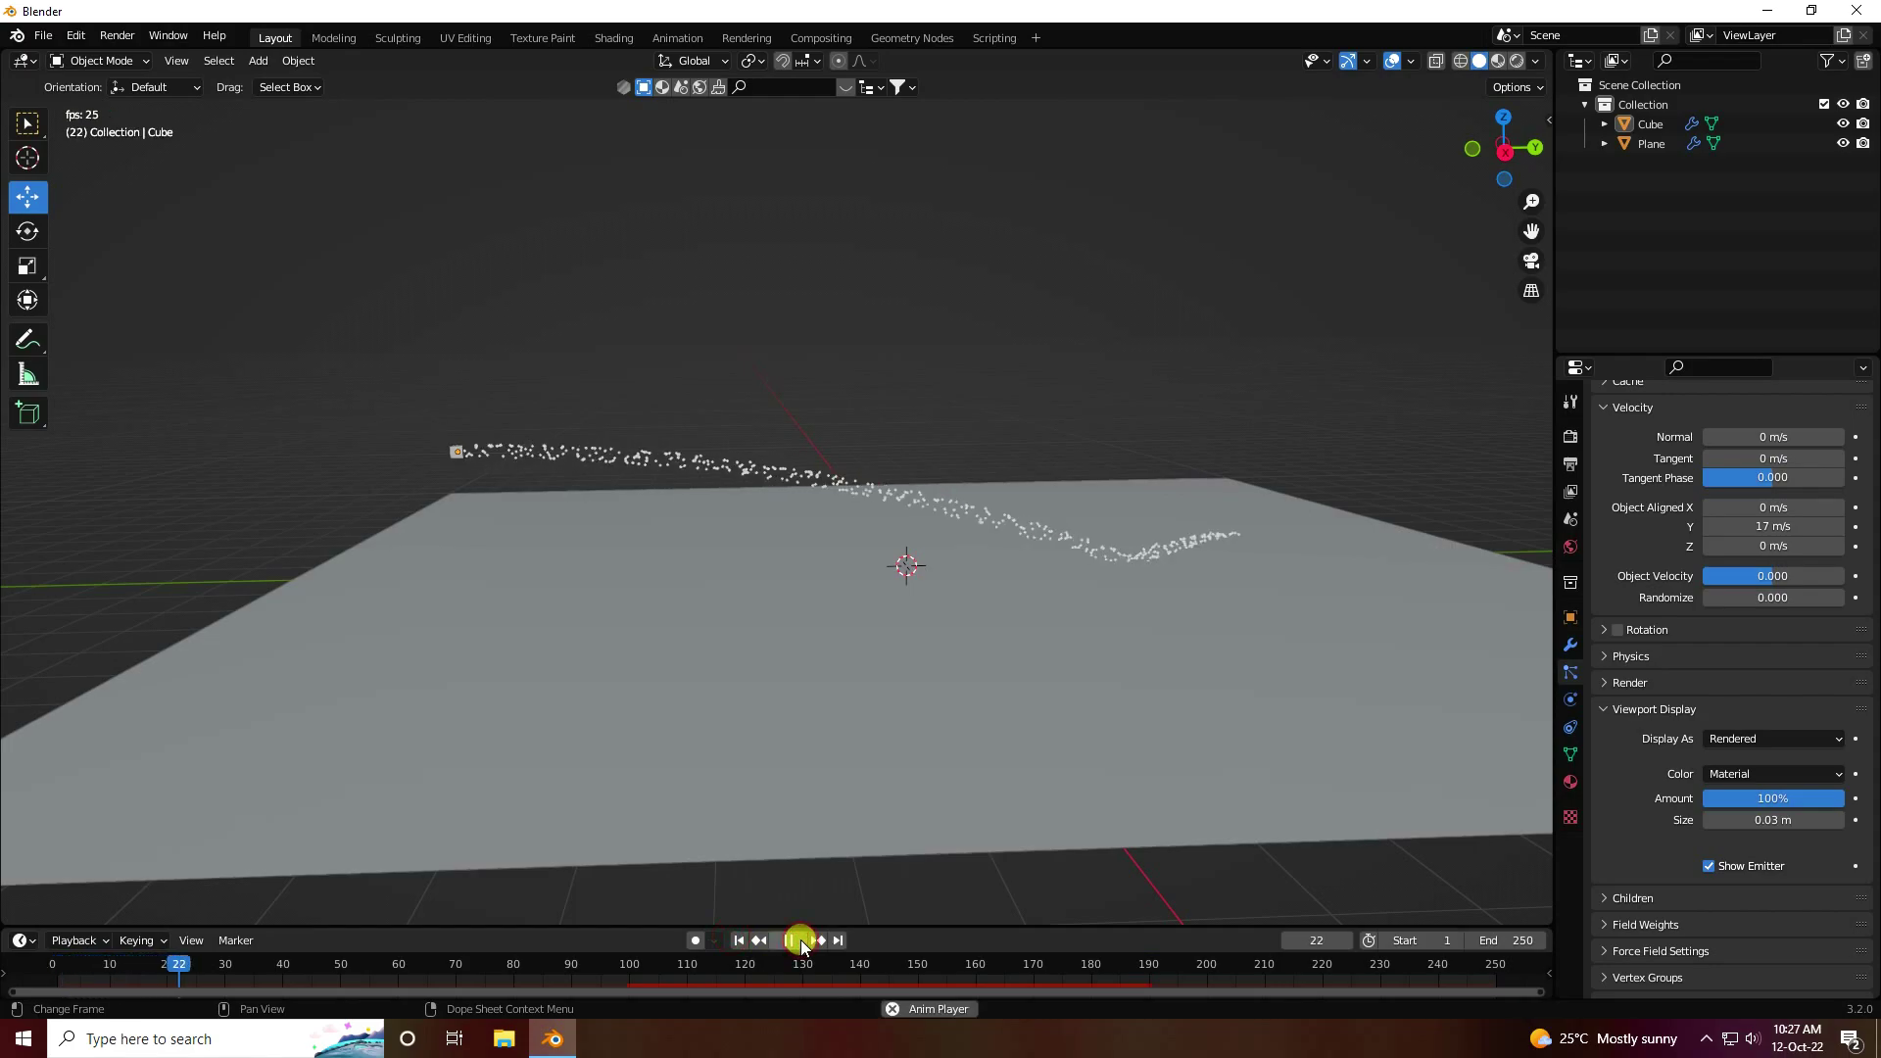
Color the displayed particles by Velocity with a fade distance of about 18.9, and return to the first frame
{"action": "left_click", "coordinate": [1737, 774]}
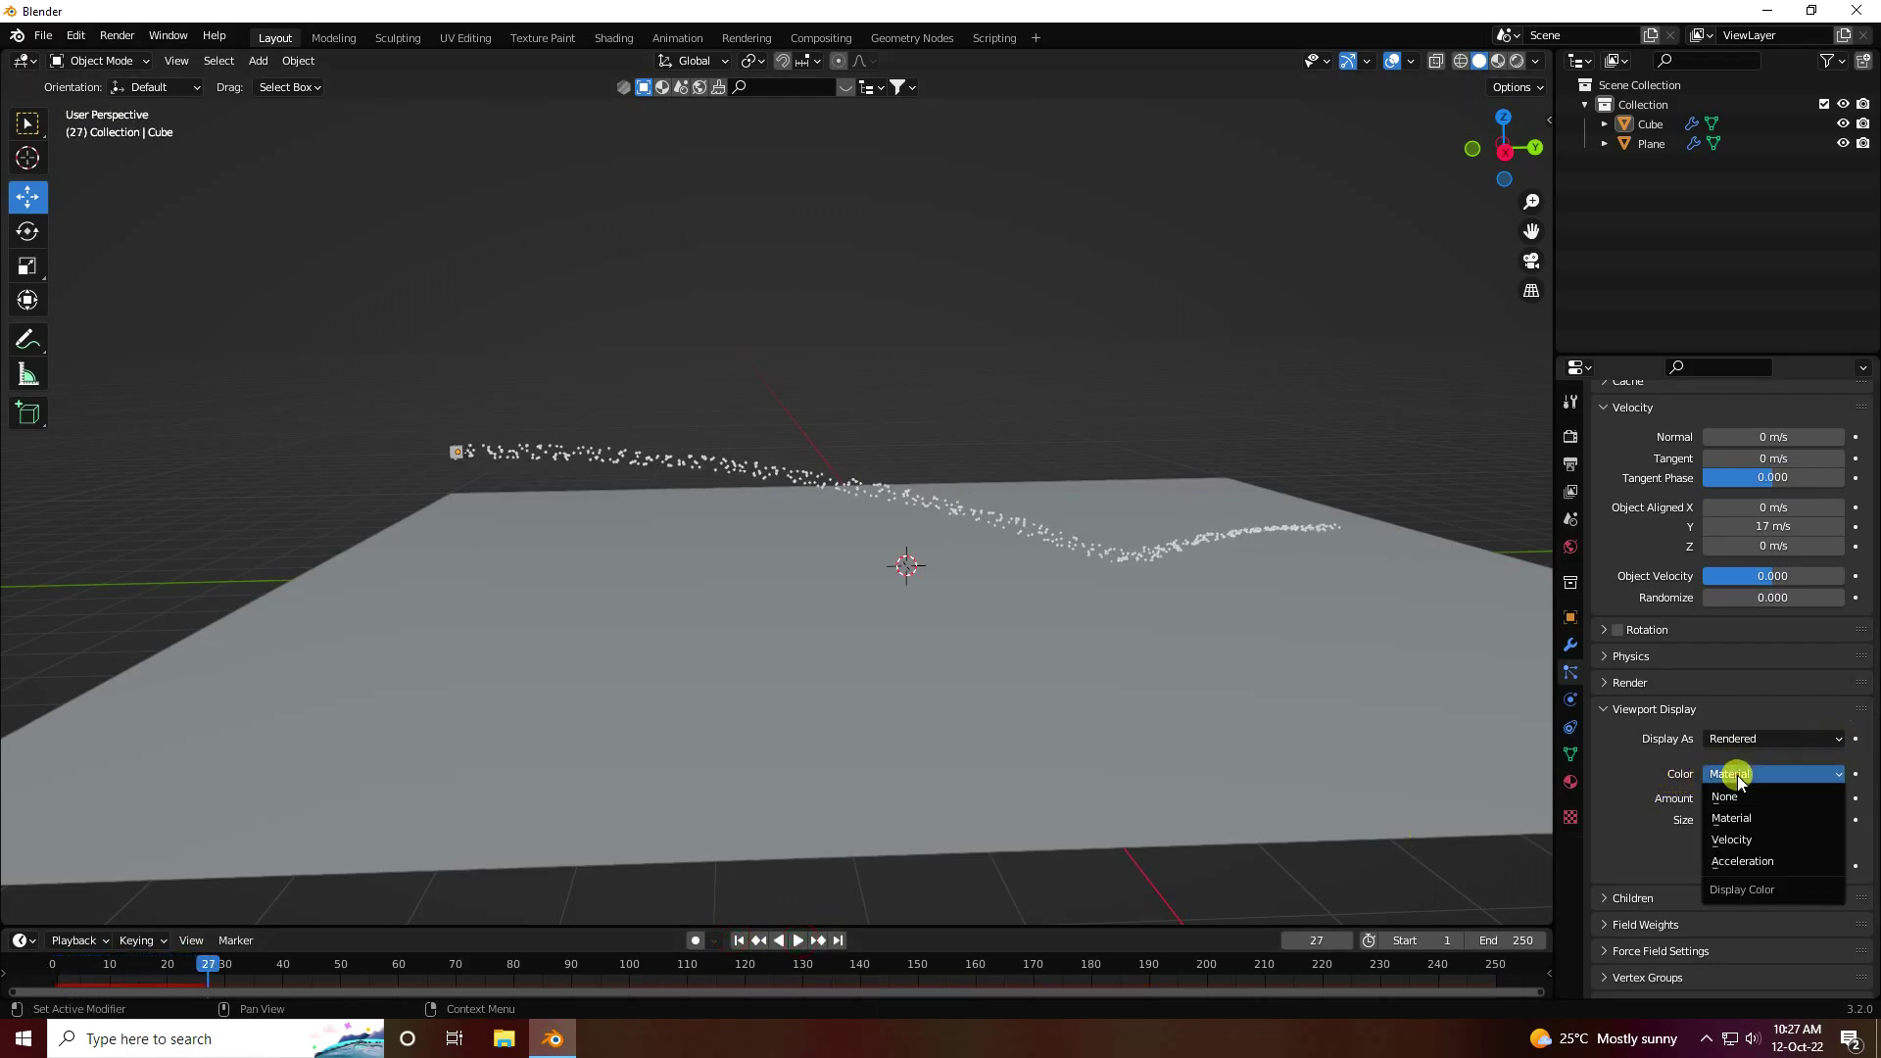
{"action": "left_click", "coordinate": [1744, 840]}
{"action": "left_click_drag", "start_coordinate": [1764, 795], "coordinate": [68, 821]}
{"action": "scroll", "coordinate": [1005, 521], "scroll_direction": "up", "scroll_amount": 2}
{"action": "left_click", "coordinate": [745, 943]}
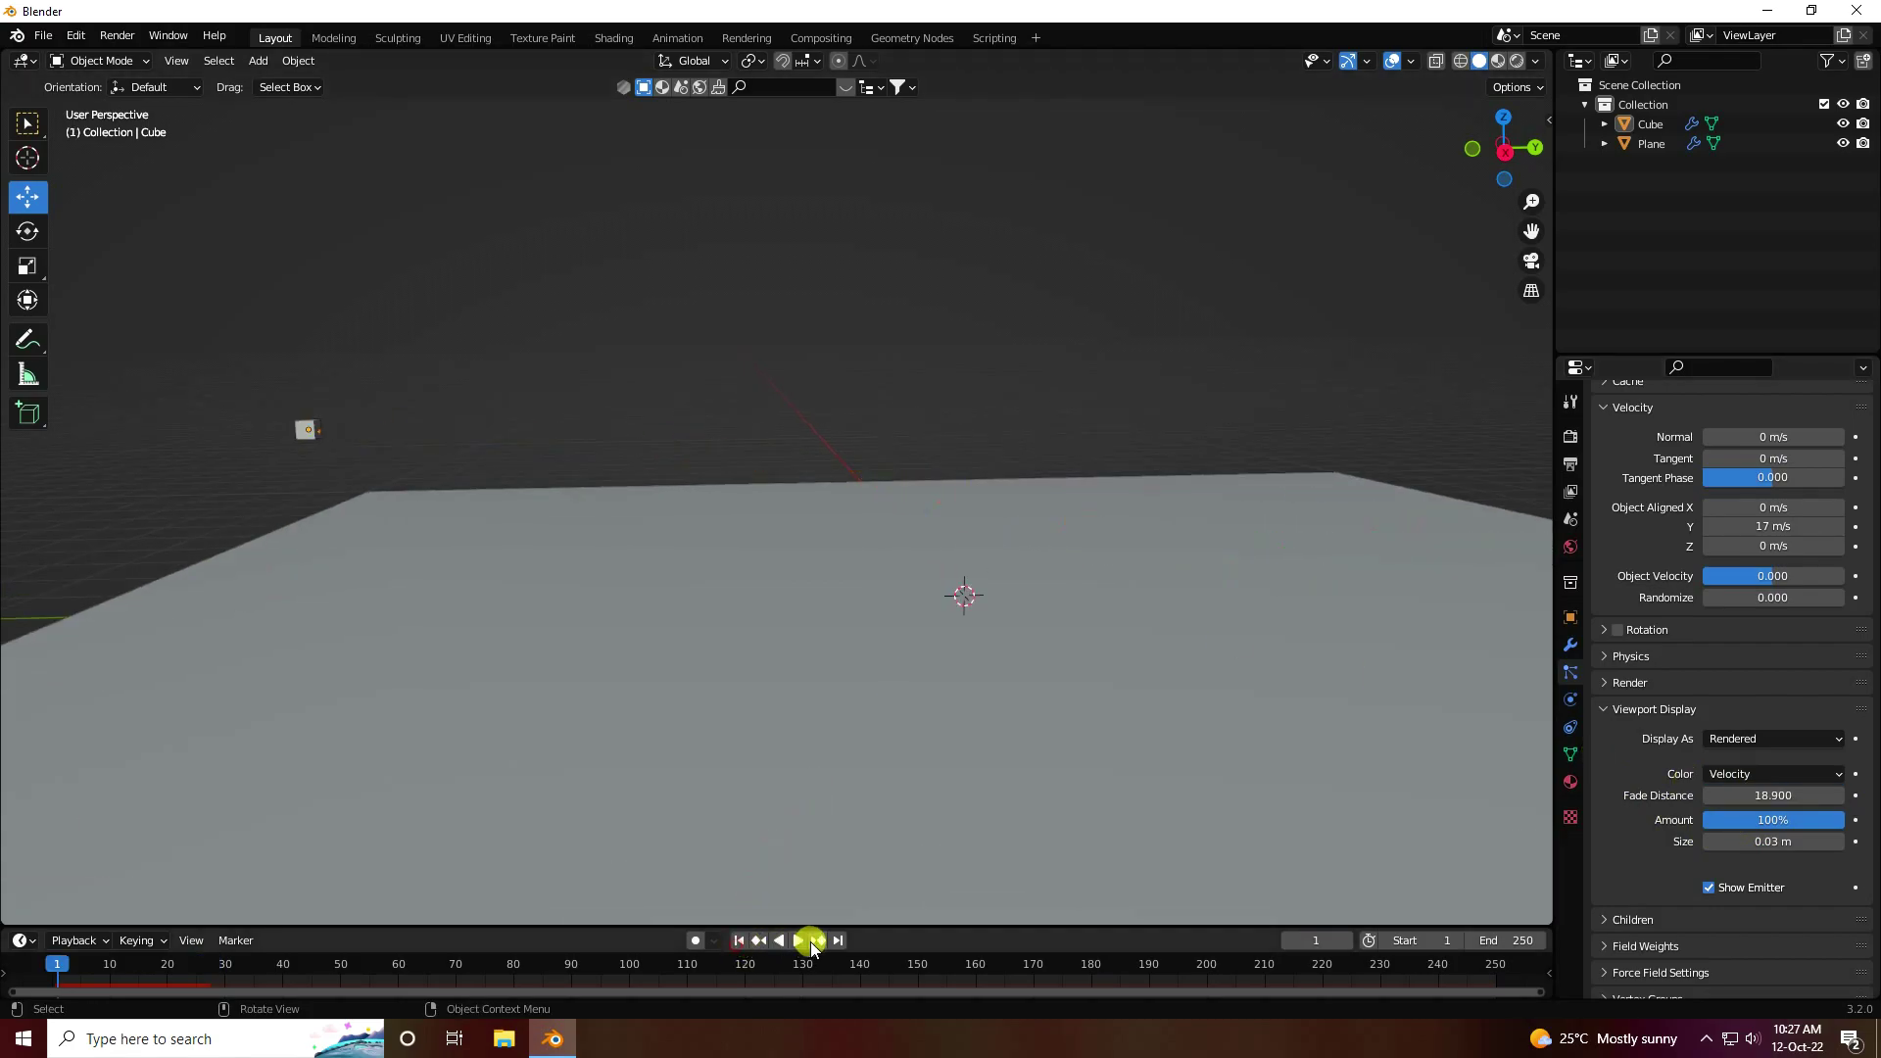
Preview the velocity-colored particle stream, stop the playback and add a new cube at the 3D cursor
{"action": "left_click", "coordinate": [799, 940]}
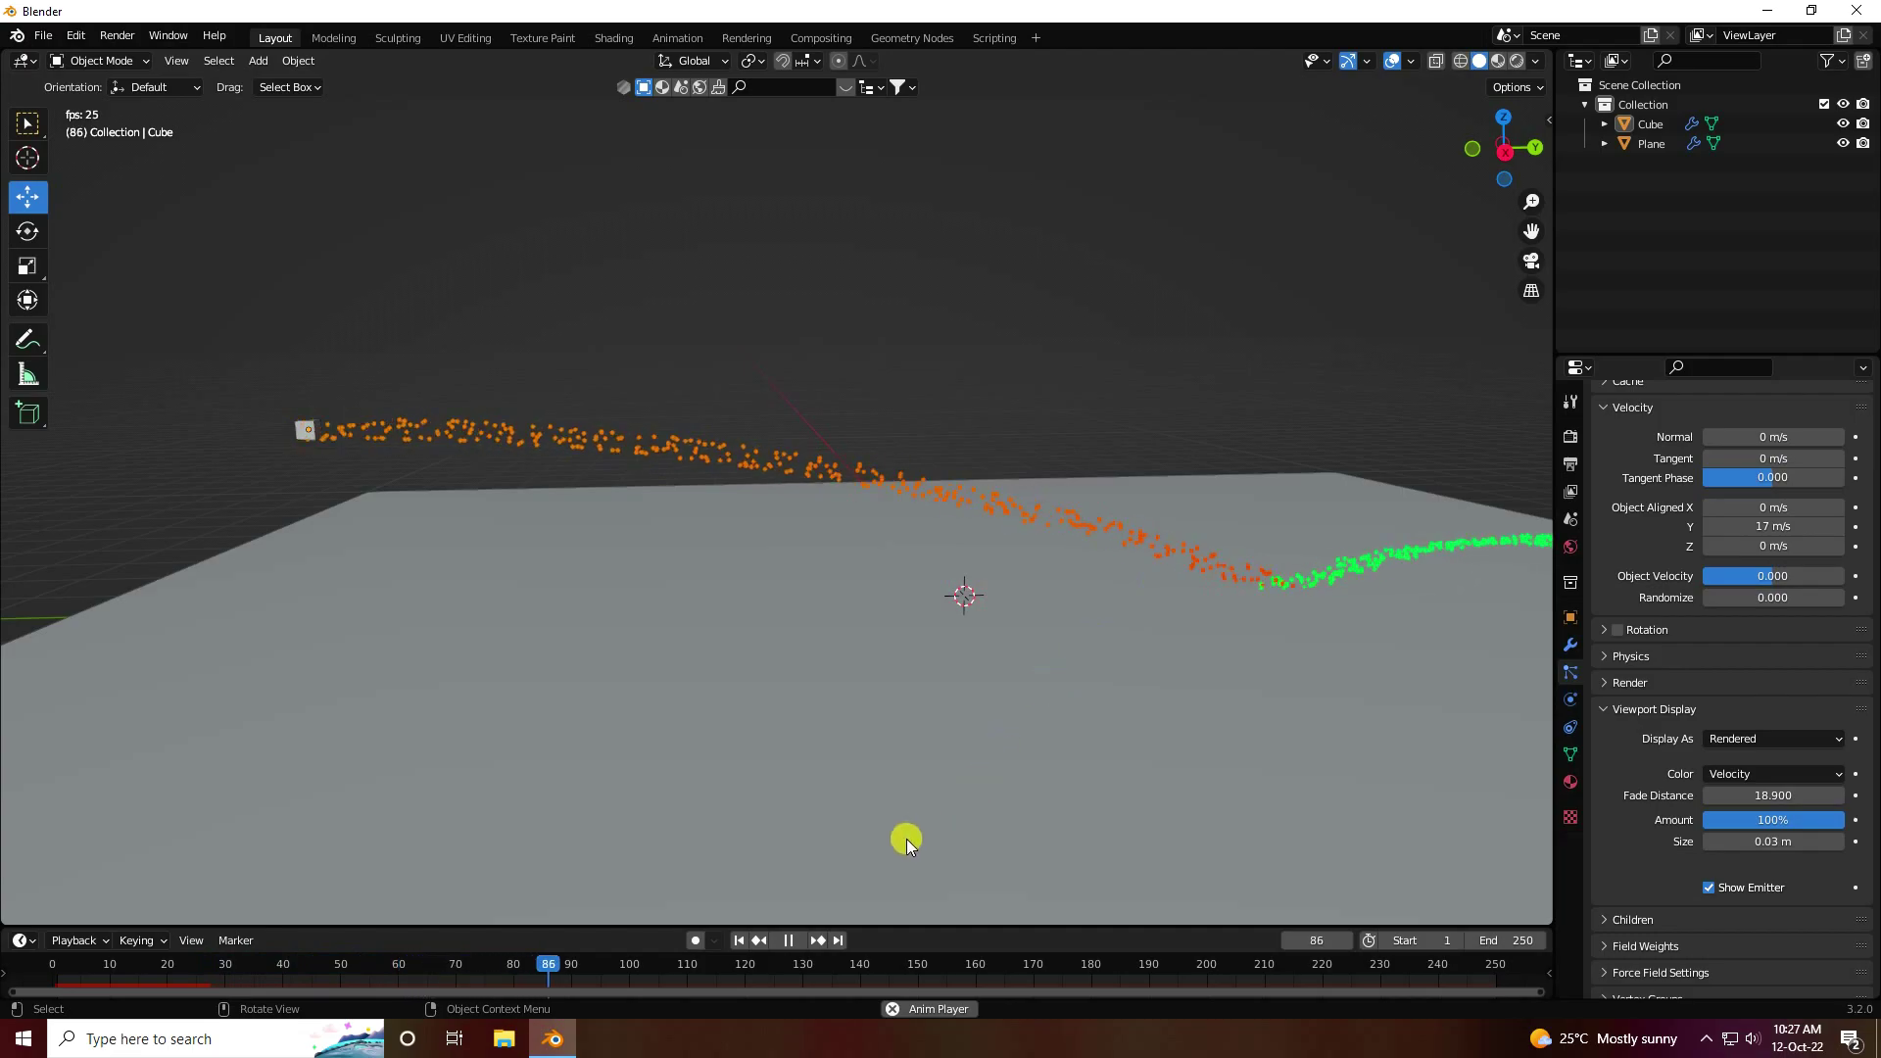
{"action": "key", "text": "Escape"}
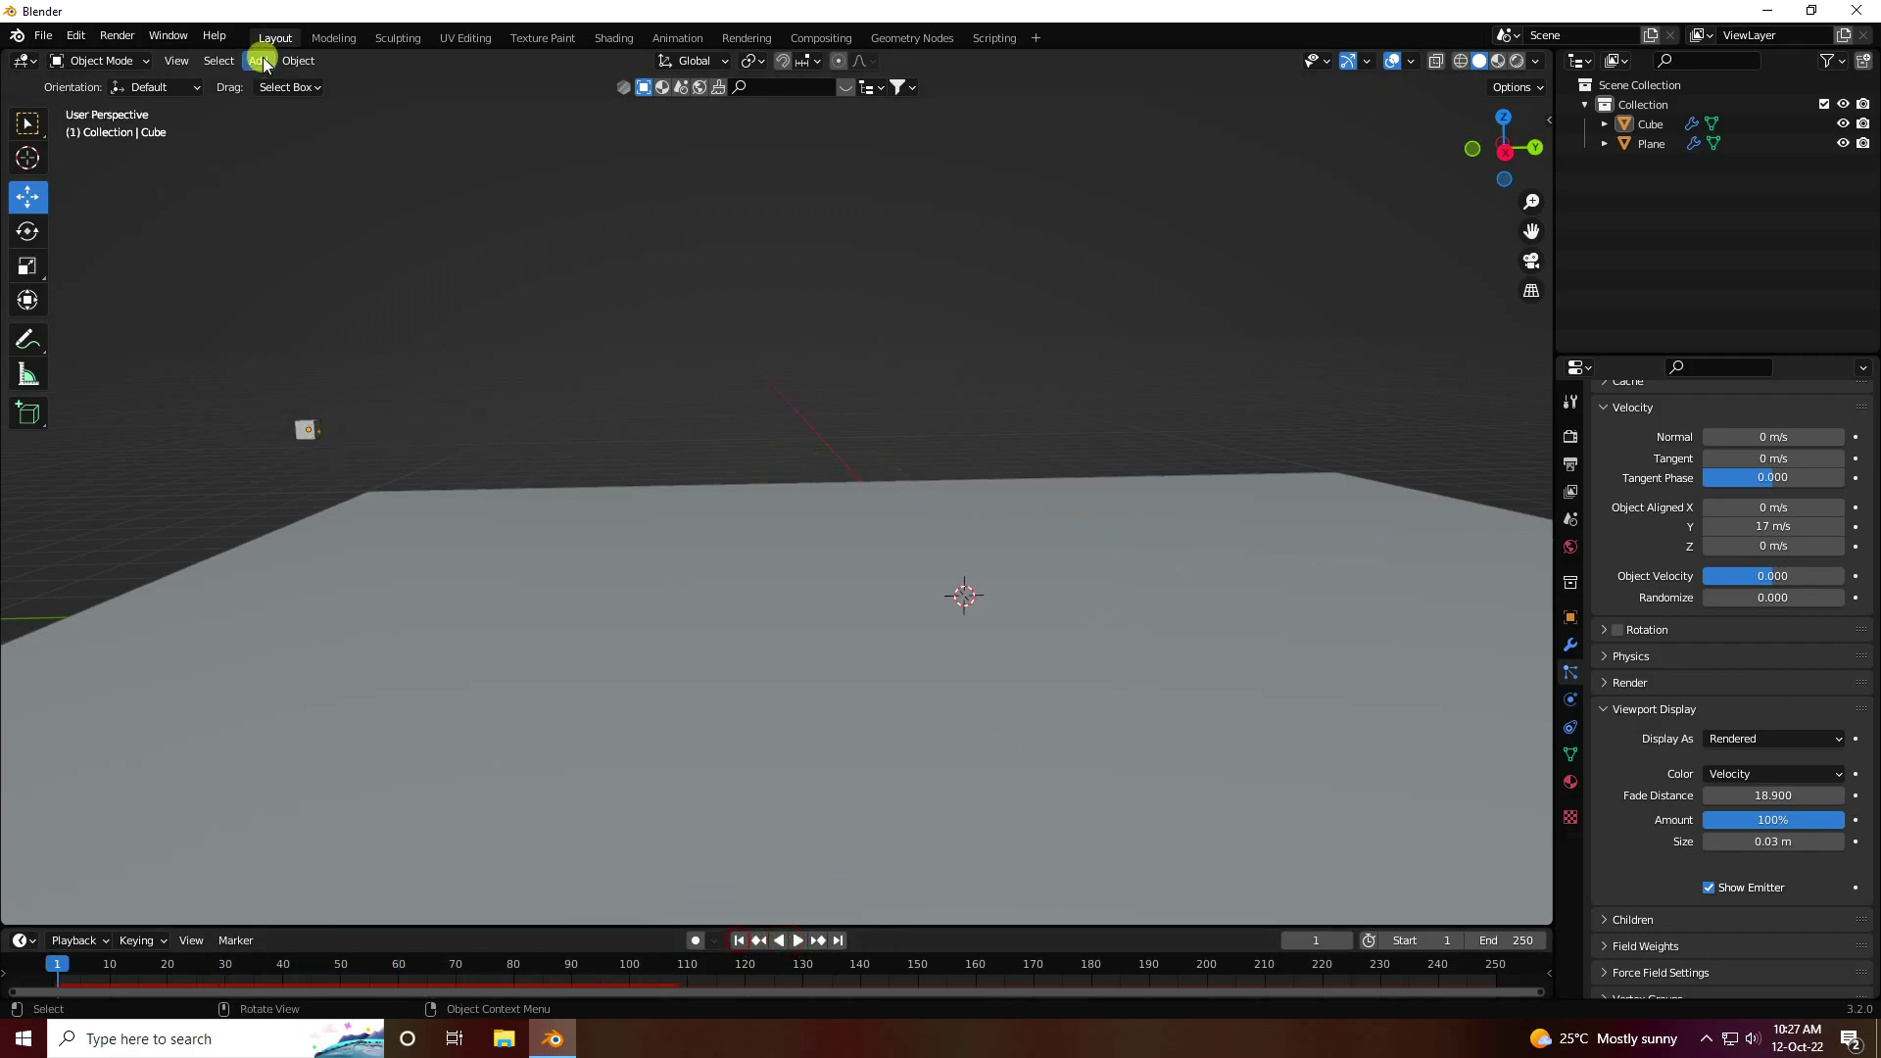
{"action": "left_click", "coordinate": [259, 61]}
{"action": "mouse_move", "coordinate": [302, 84]}
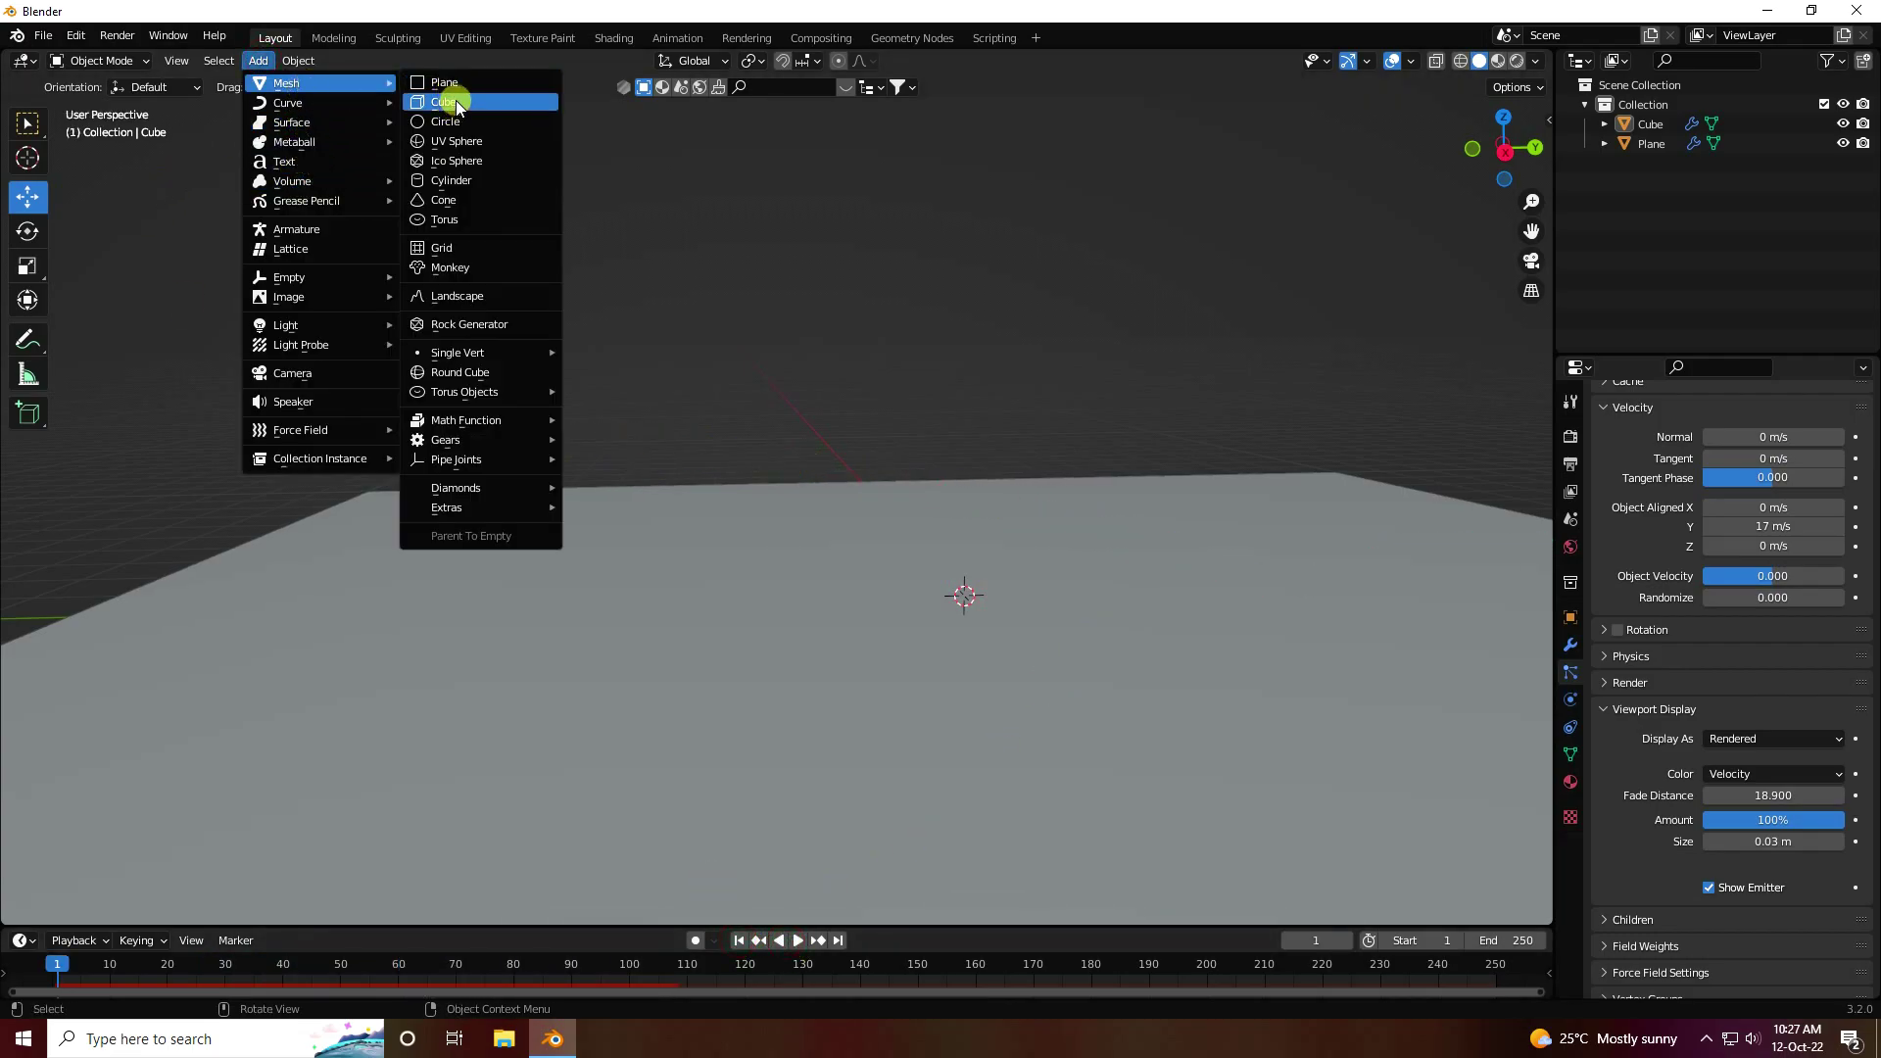
{"action": "left_click", "coordinate": [456, 101]}
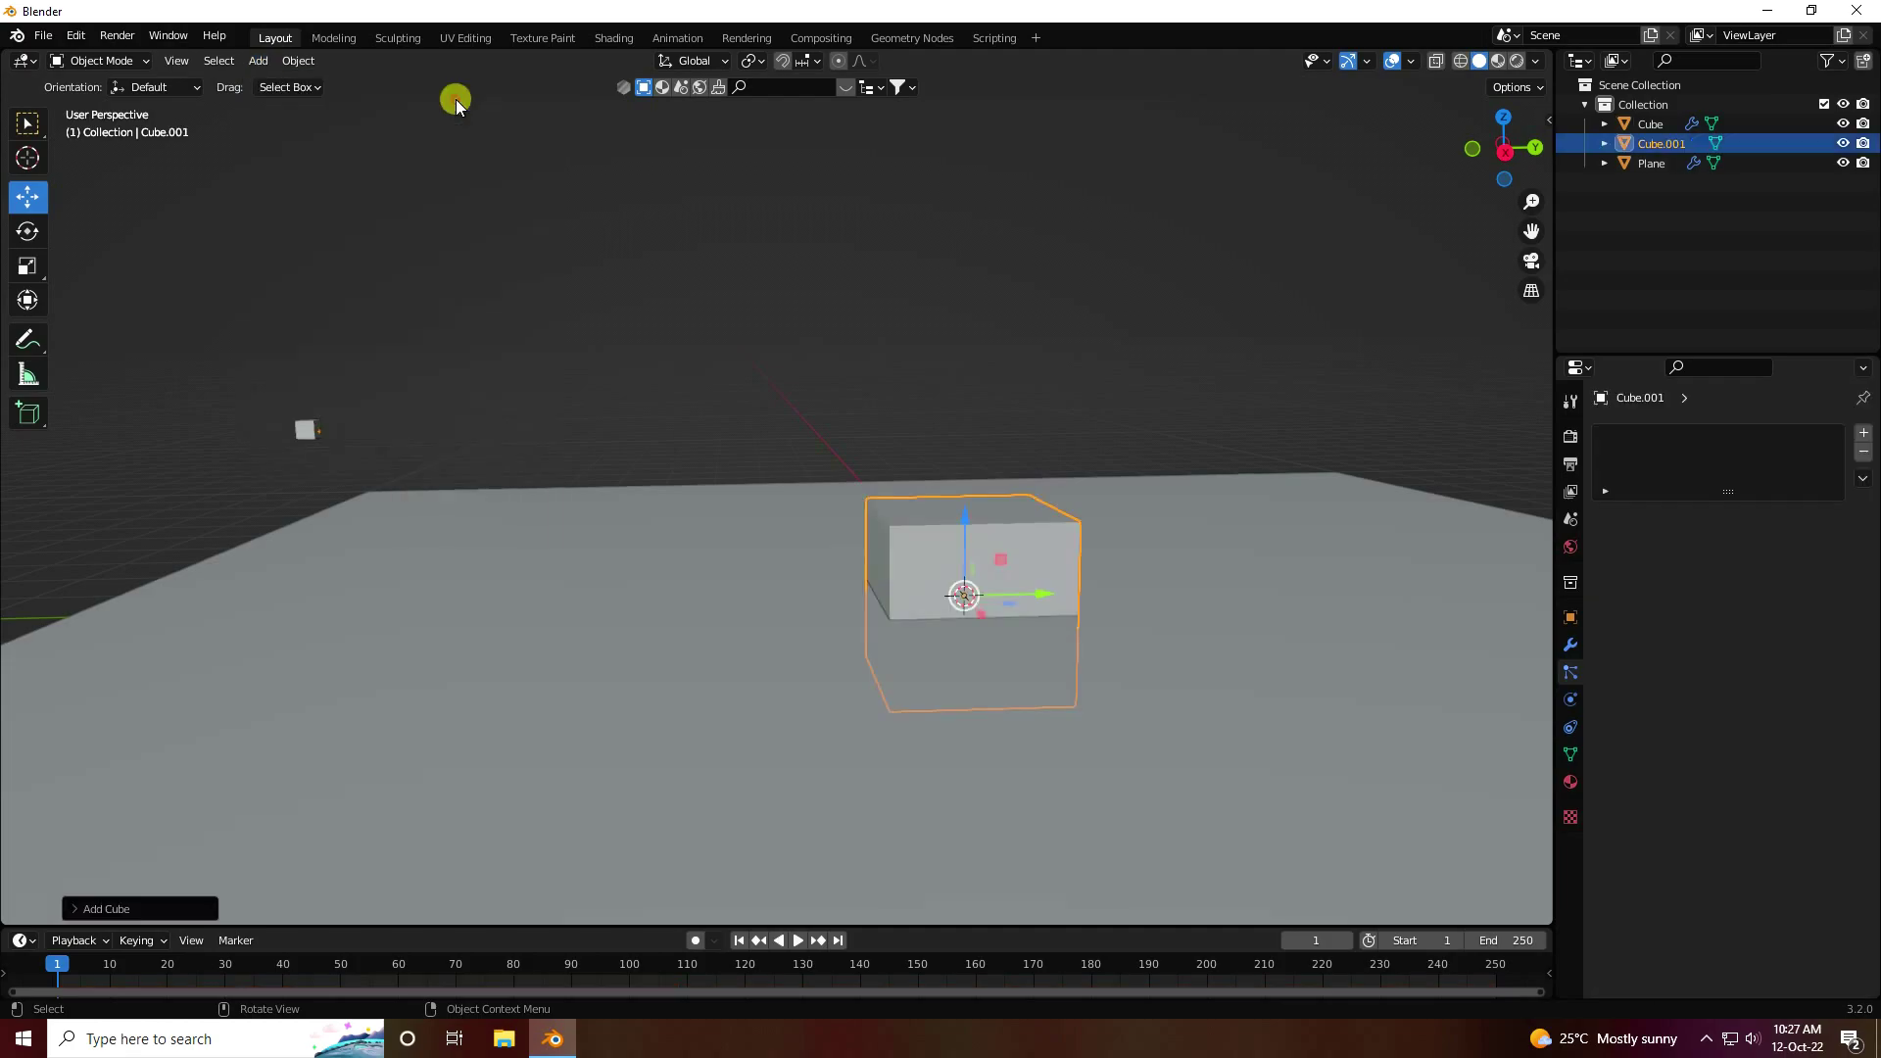
Scale the new cube into a thin upright wall: X 5, Y 0.1, Z 5
{"action": "left_click", "coordinate": [33, 262]}
{"action": "left_click", "coordinate": [1571, 619]}
{"action": "left_click", "coordinate": [1760, 647]}
{"action": "type", "text": "5"}
{"action": "key", "text": "Tab"}
{"action": "type", "text": "0.1"}
{"action": "key", "text": "Tab"}
{"action": "type", "text": "5"}
{"action": "key", "text": "Return"}
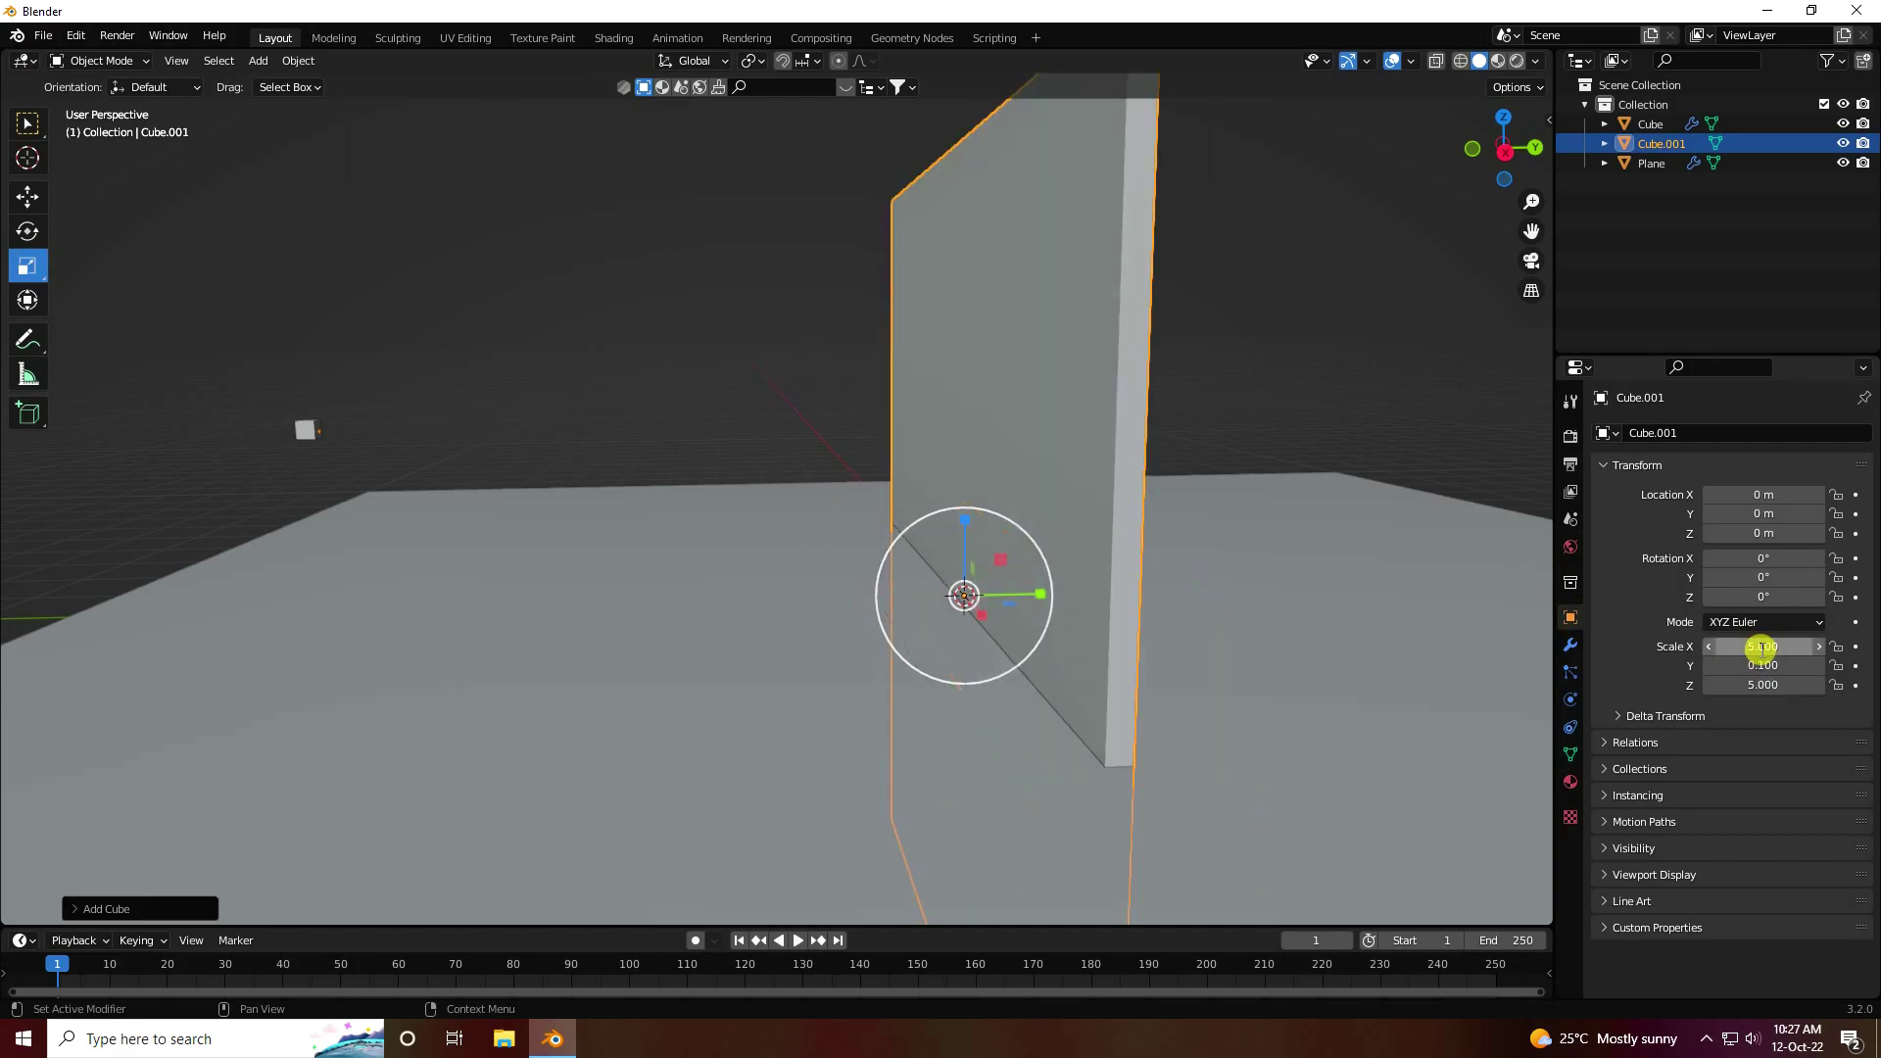
Raise the wall along Z to about 1.2 m, briefly run the simulation and keep the wall selected
{"action": "left_click", "coordinate": [16, 189]}
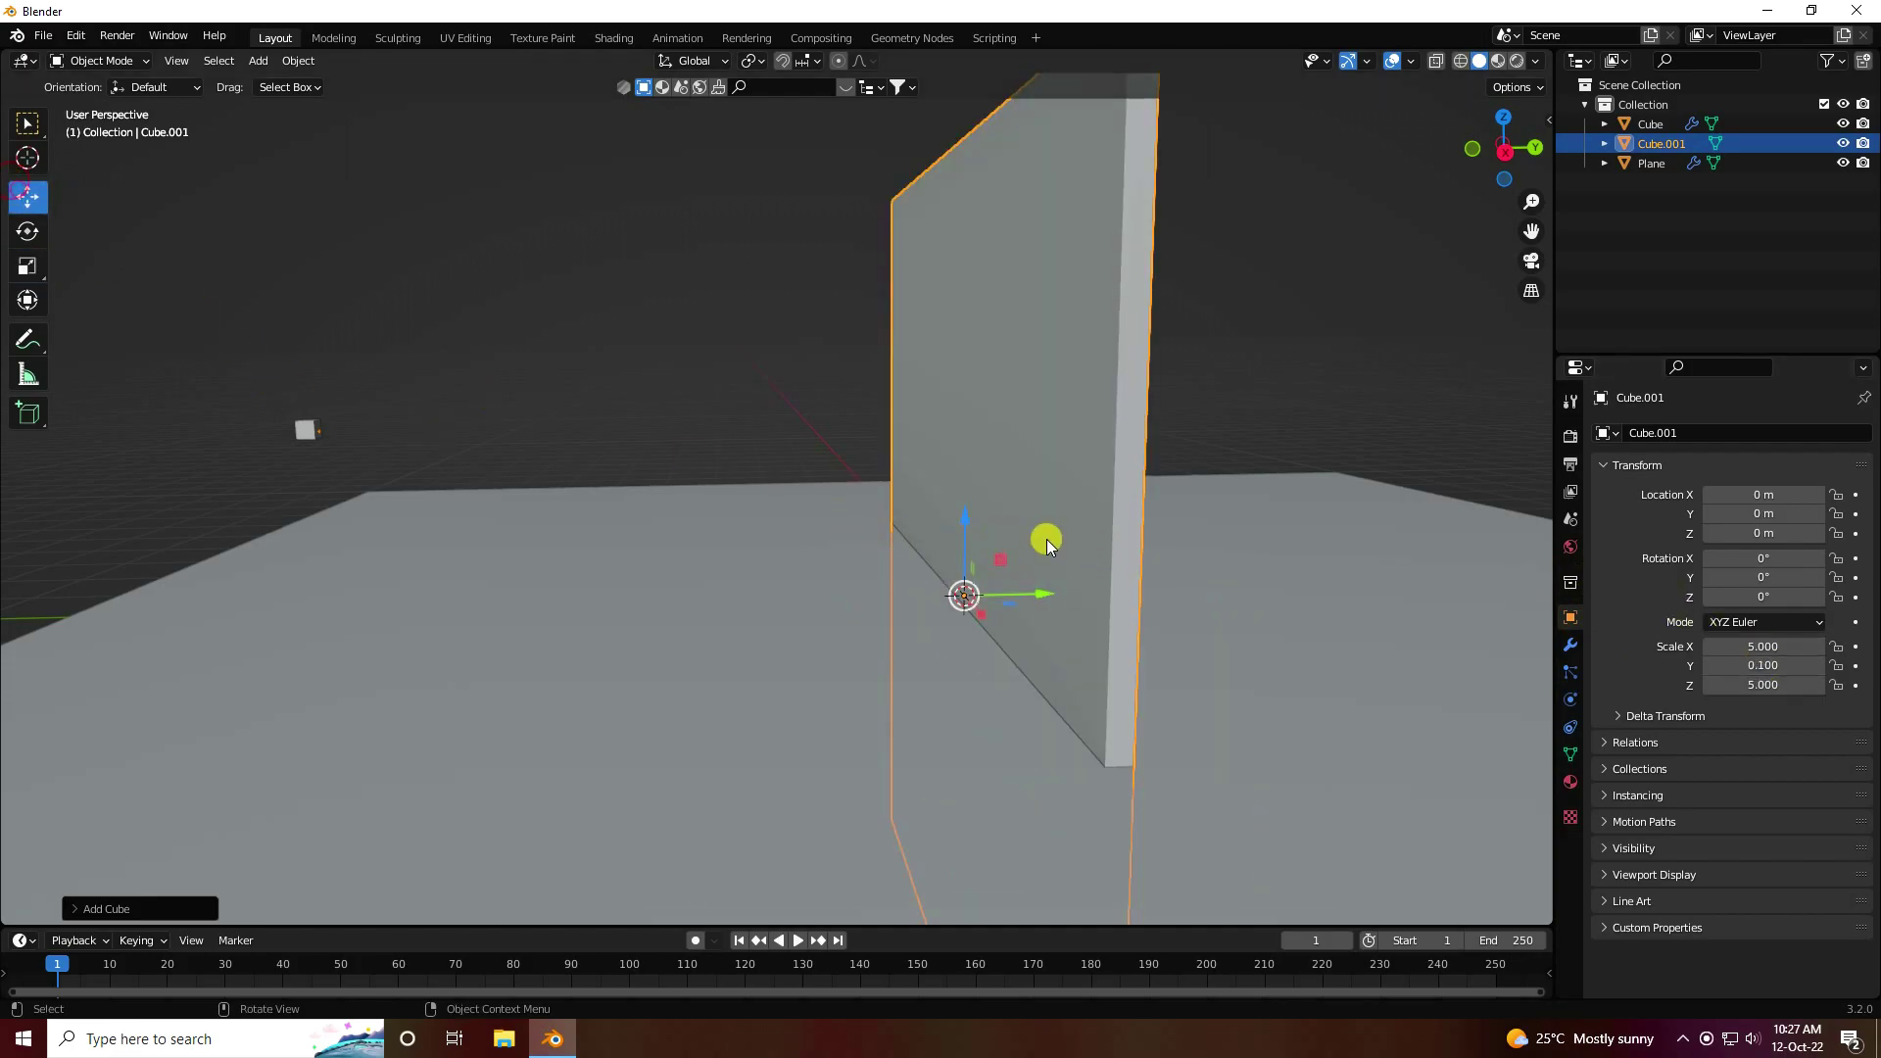
{"action": "left_click_drag", "start_coordinate": [963, 515], "coordinate": [978, 407]}
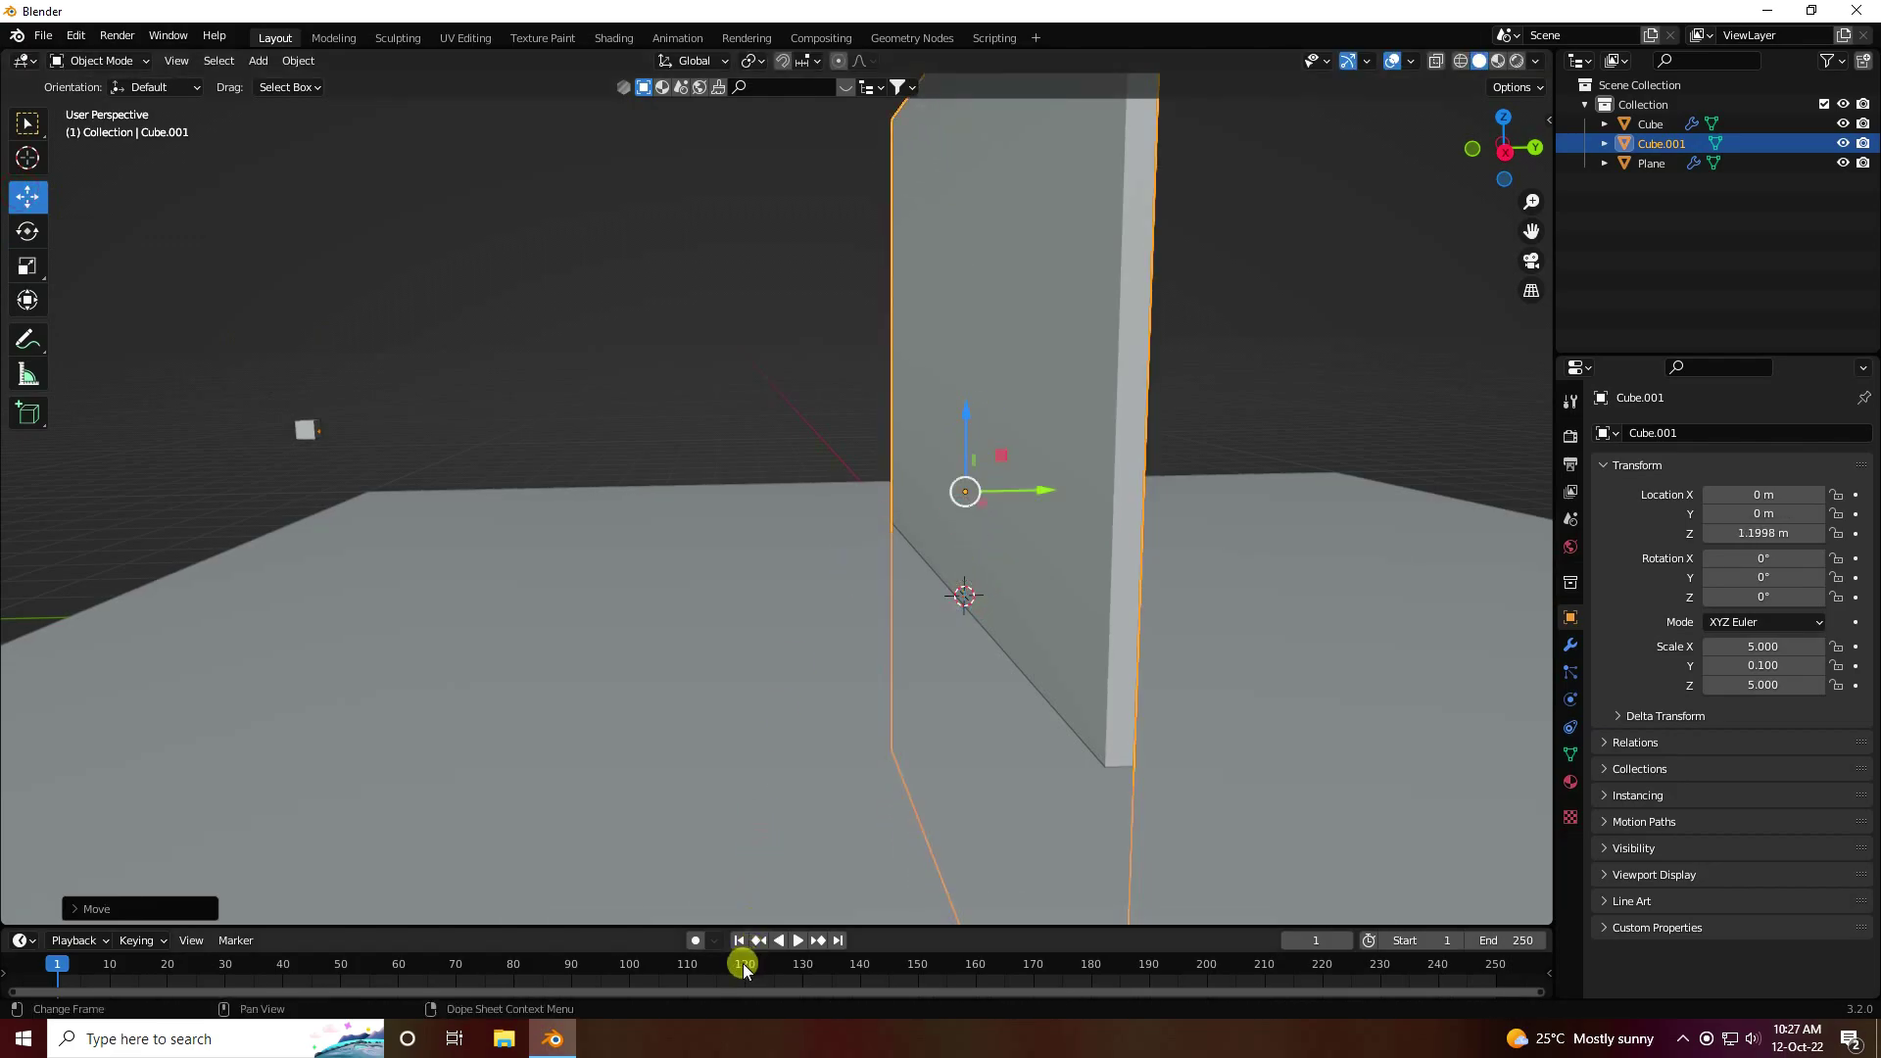
{"action": "left_click", "coordinate": [792, 940]}
{"action": "key", "text": "Escape"}
{"action": "left_click", "coordinate": [999, 397]}
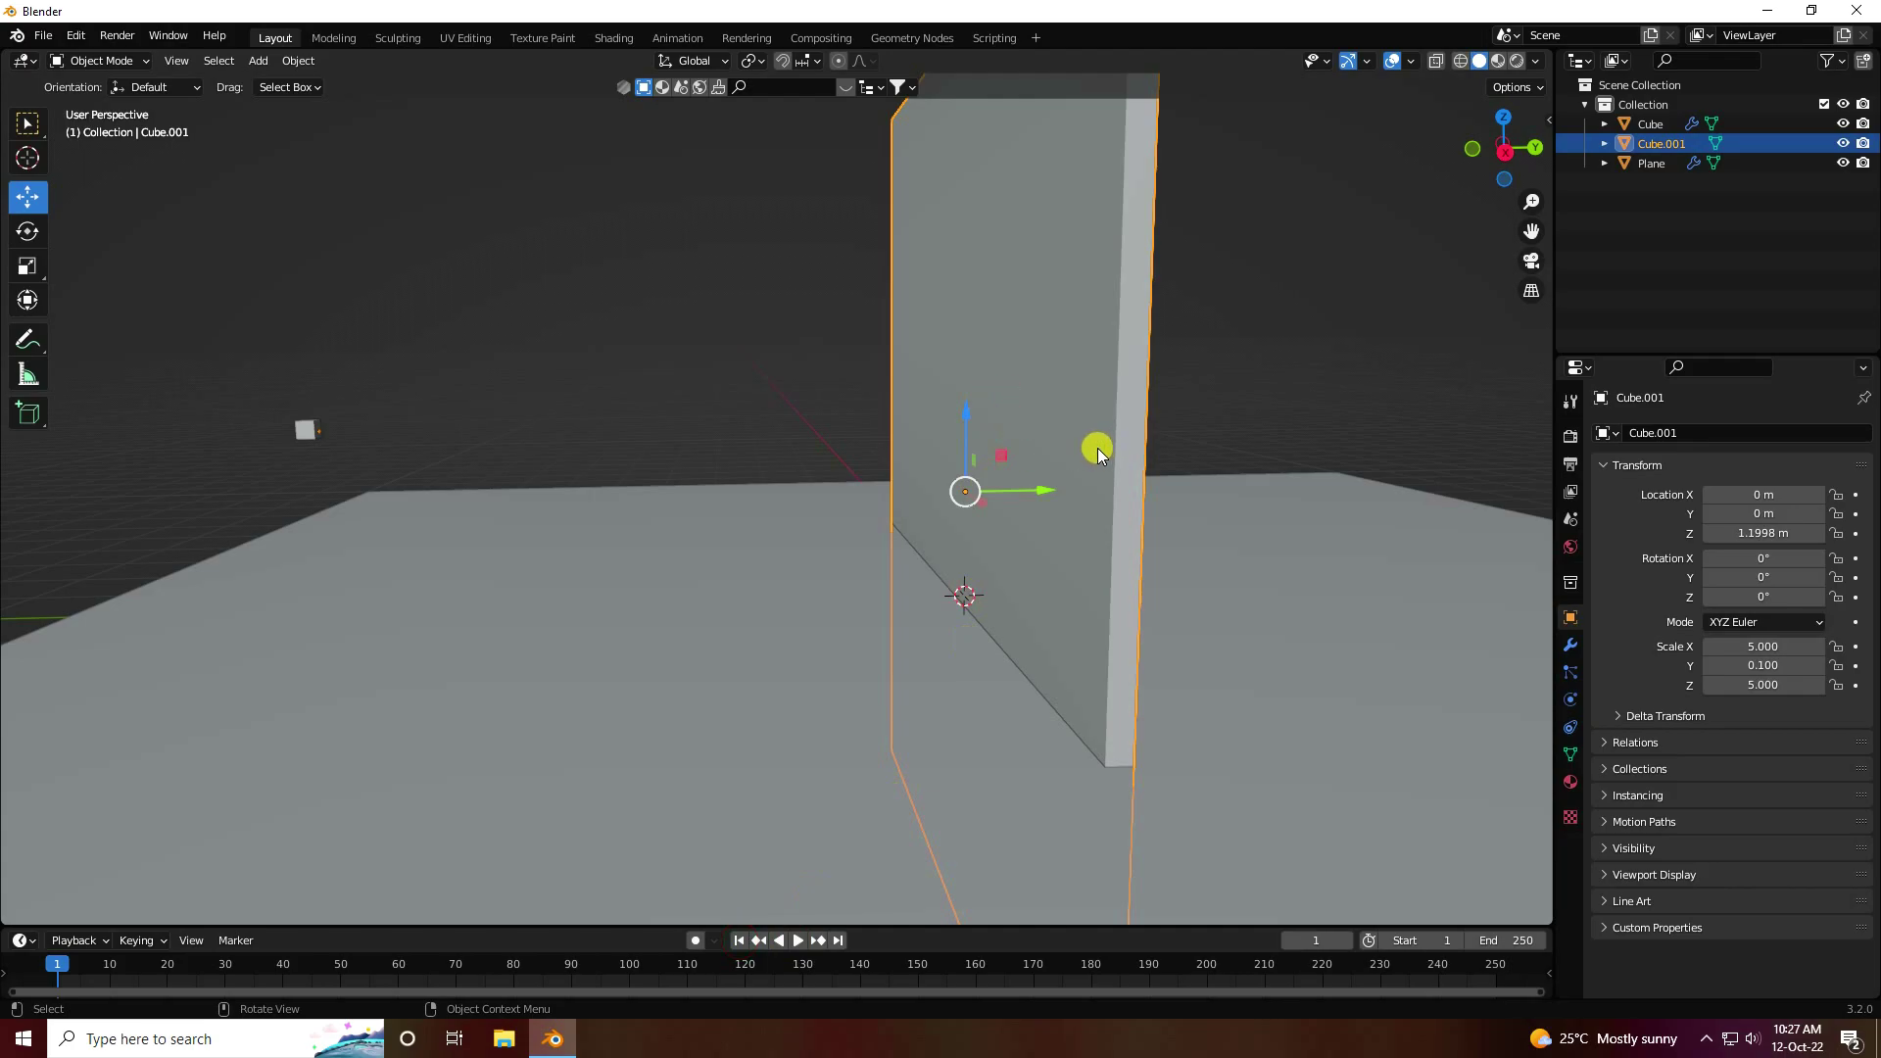
Enable Collision on the wall with particle damping 0.3, damping randomize 0 and friction 0.3
{"action": "left_click", "coordinate": [1571, 700]}
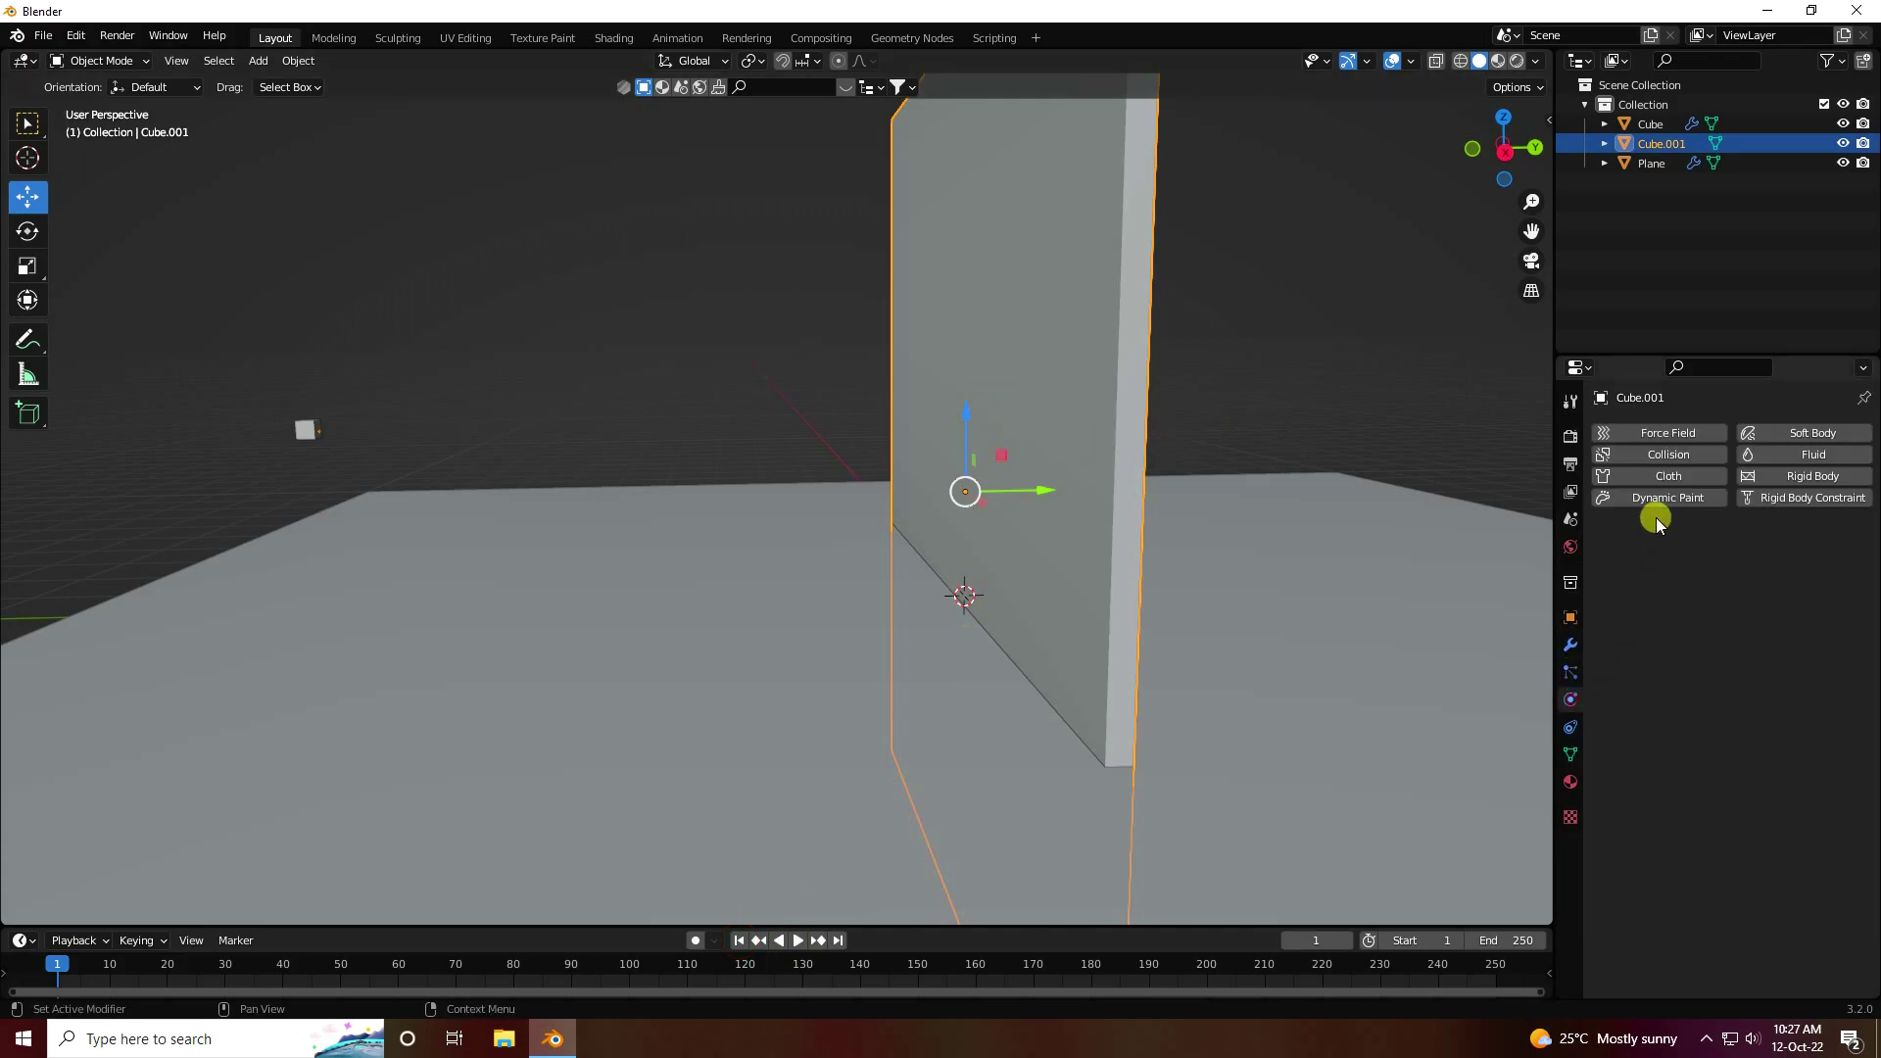
{"action": "left_click", "coordinate": [1658, 454]}
{"action": "left_click", "coordinate": [1754, 684]}
{"action": "type", "text": "0.3"}
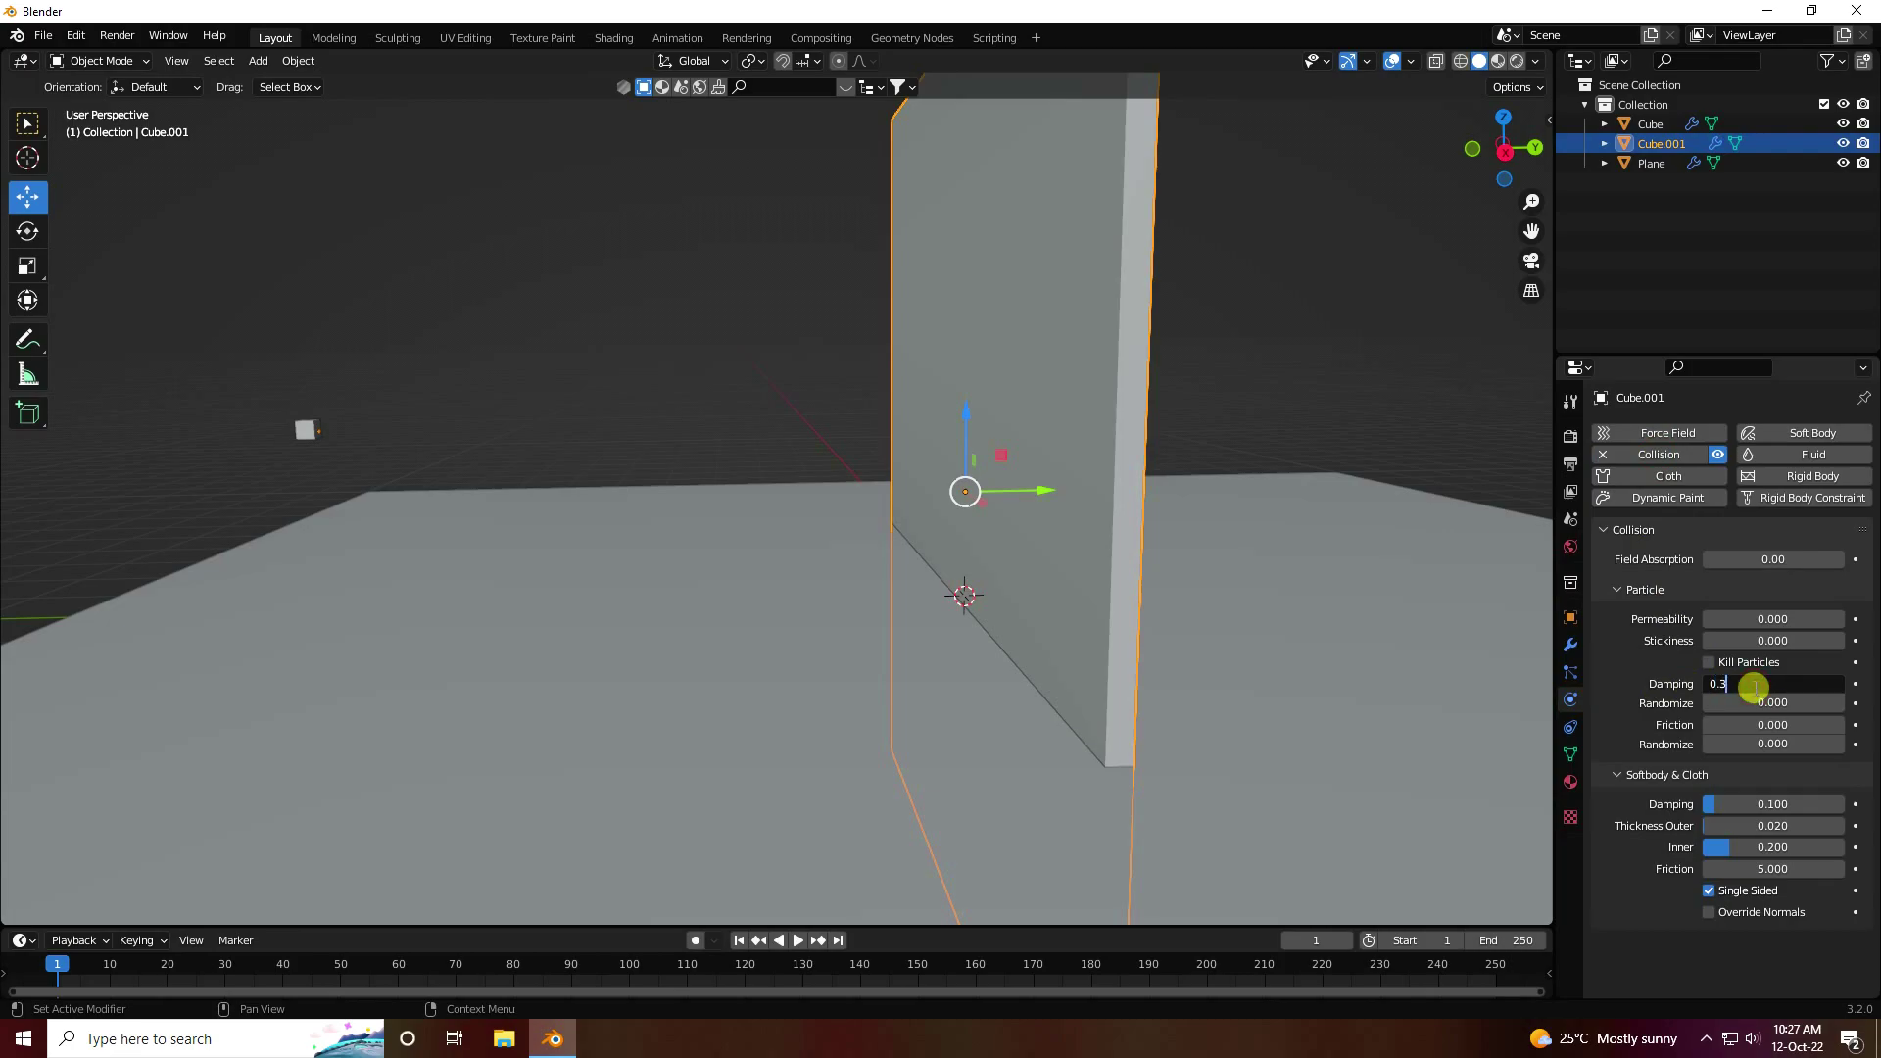
{"action": "key", "text": "Tab"}
{"action": "type", "text": "0"}
{"action": "key", "text": "Tab"}
{"action": "type", "text": "0.3"}
{"action": "key", "text": "Return"}
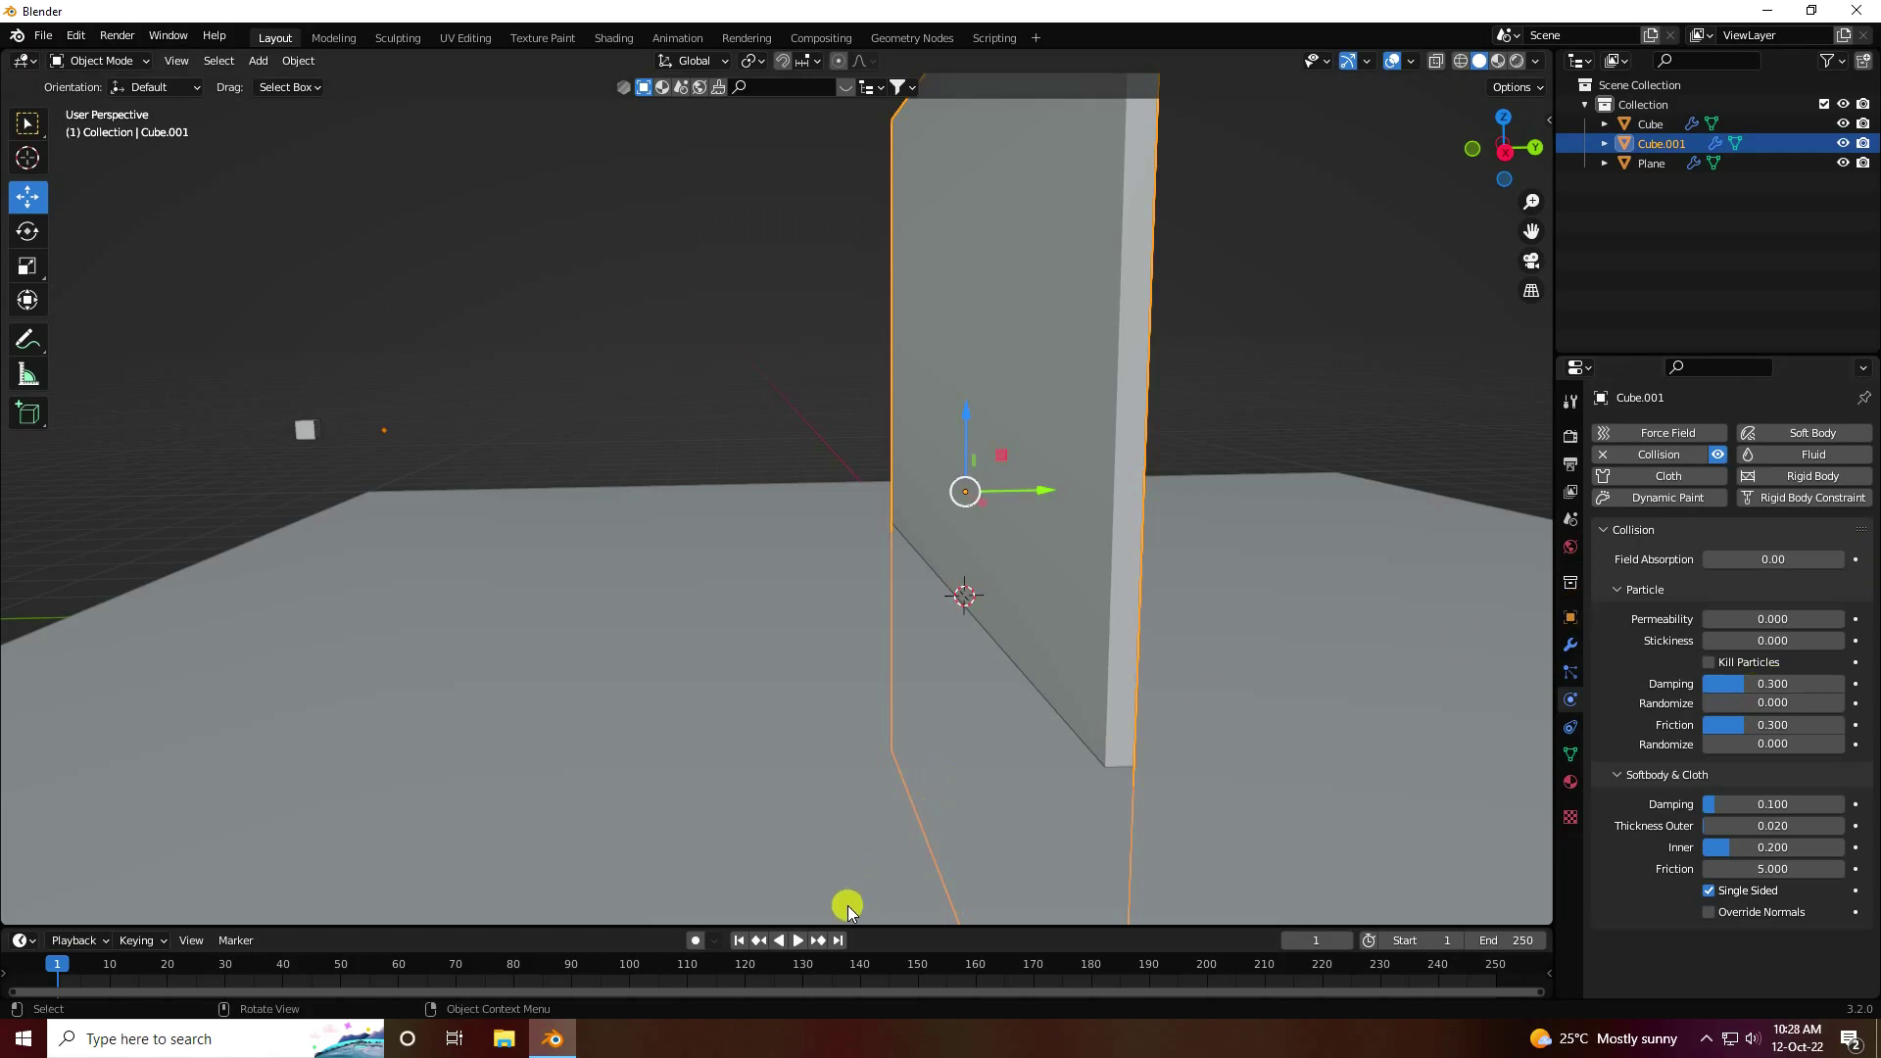
Run the simulation, move the wall along Y to about 0.52 m, and replay the collision from the first frame
{"action": "left_click", "coordinate": [795, 940]}
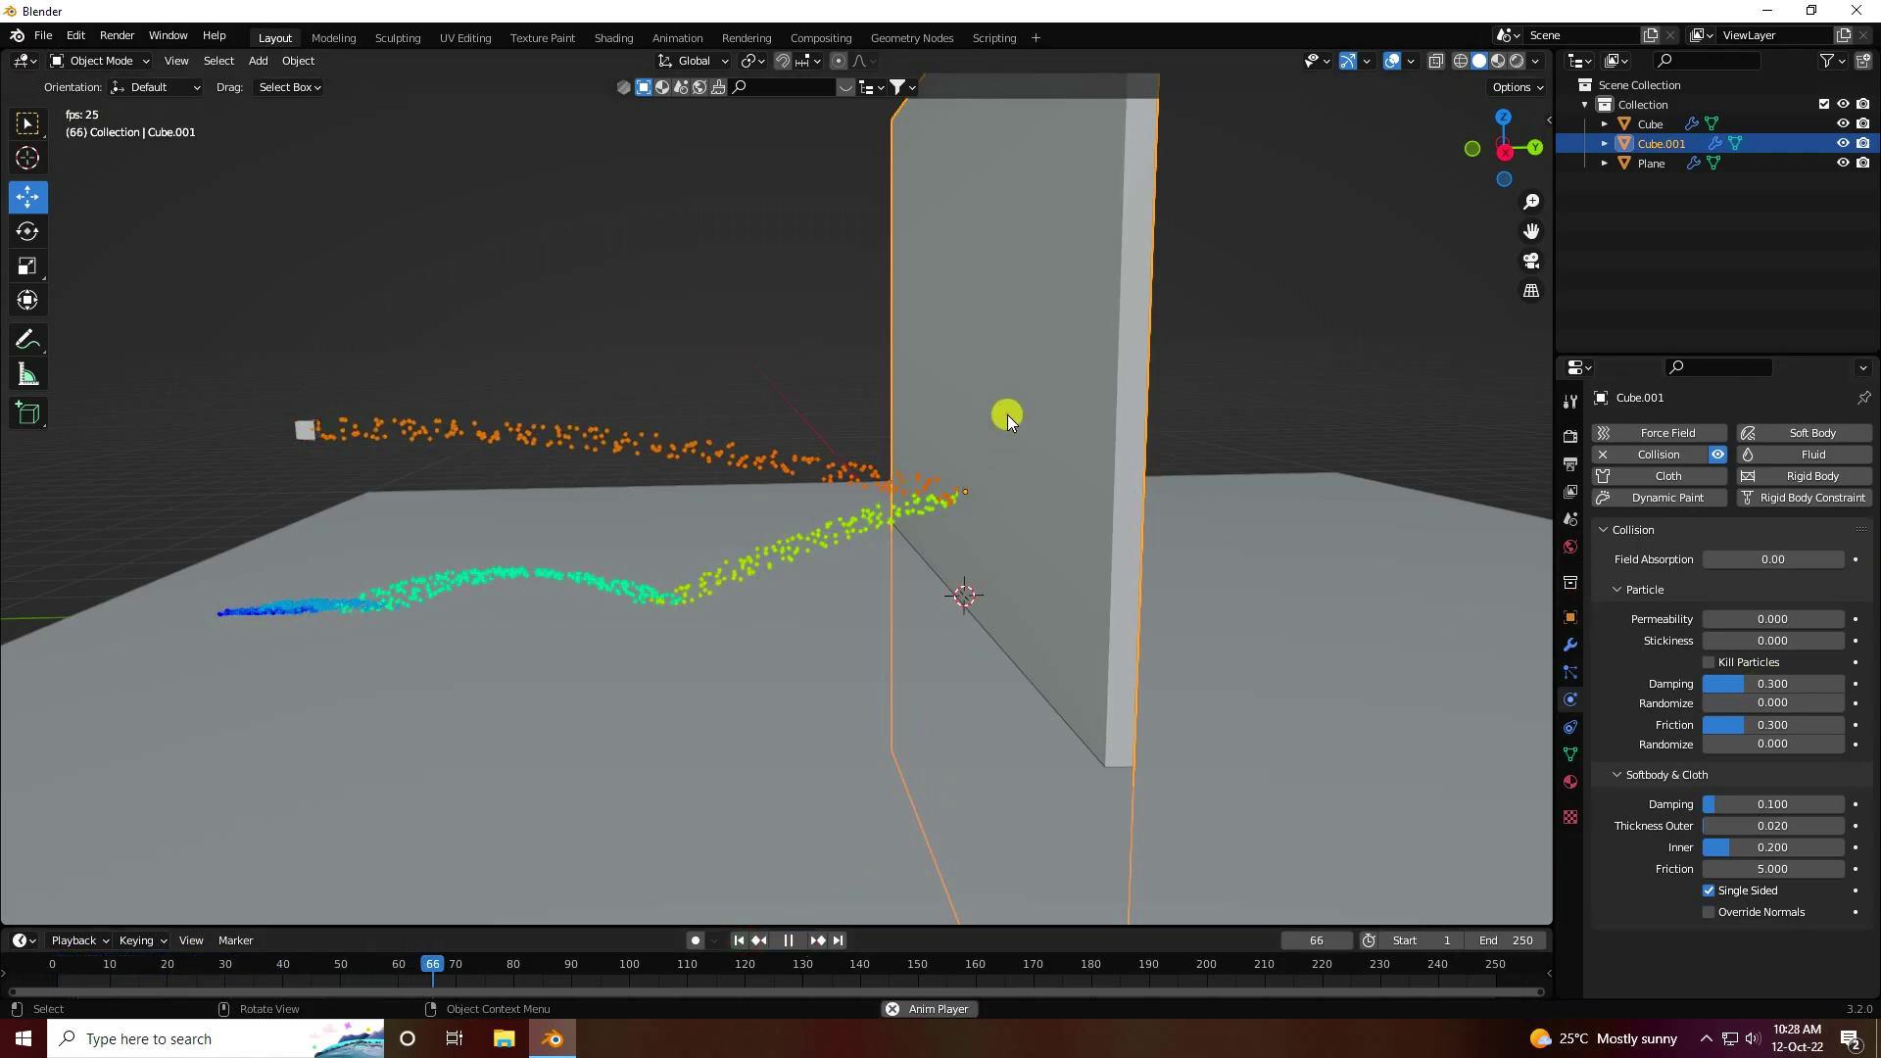
{"action": "left_click", "coordinate": [796, 939]}
{"action": "left_click_drag", "start_coordinate": [1028, 491], "coordinate": [1075, 491]}
{"action": "left_click", "coordinate": [739, 940]}
{"action": "left_click", "coordinate": [796, 940]}
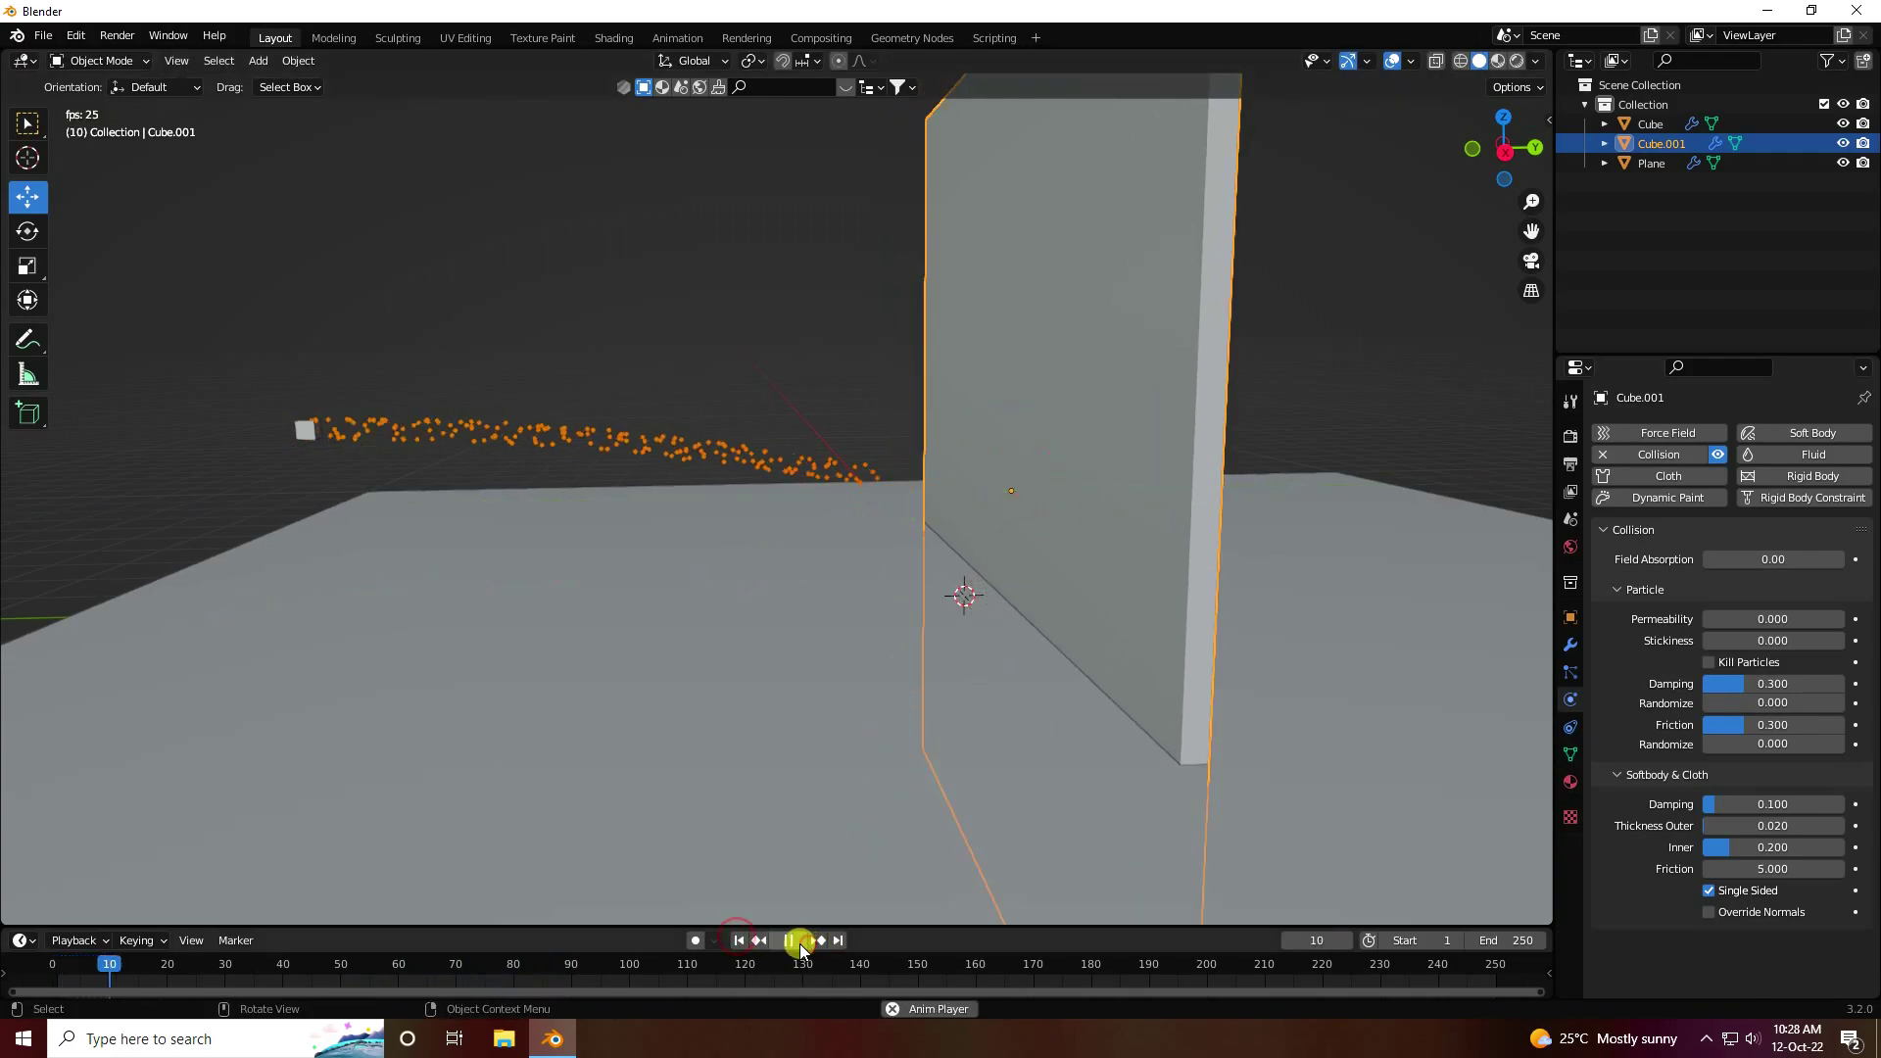
{"action": "middle_click_drag", "start_coordinate": [734, 715], "coordinate": [748, 621]}
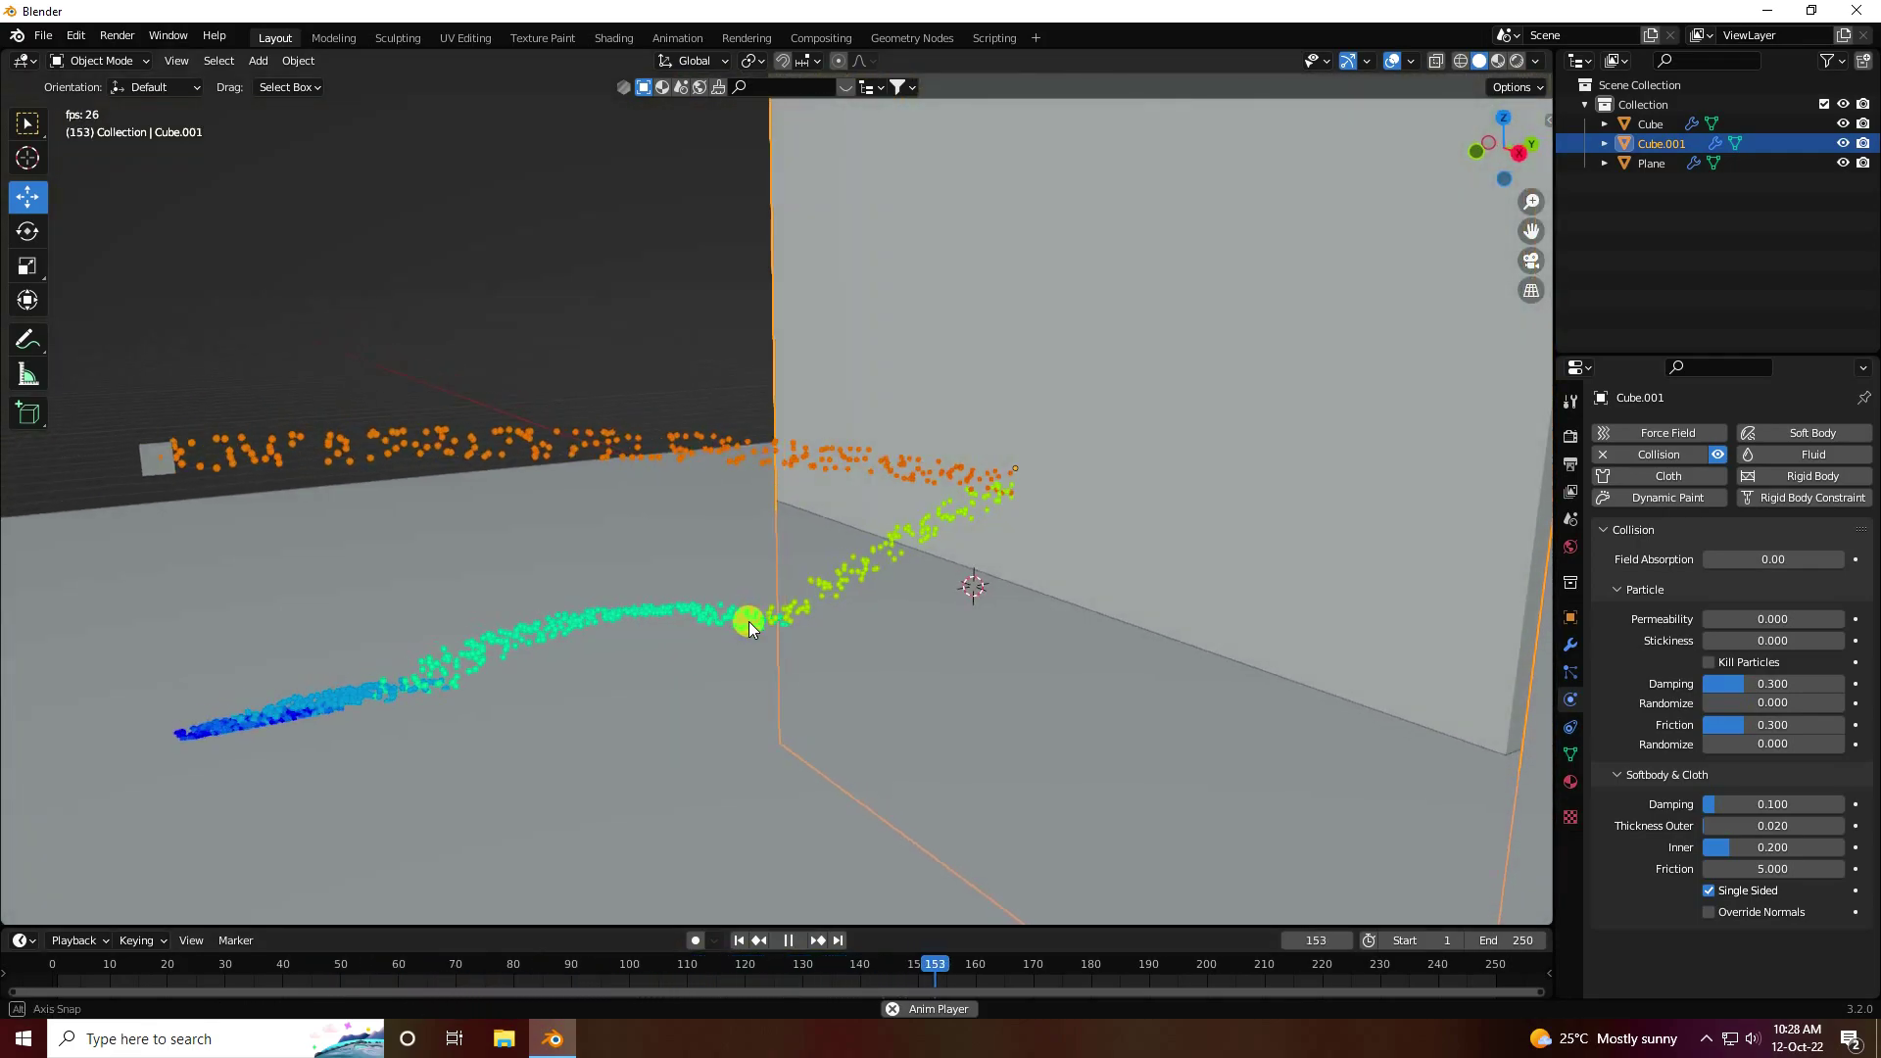
{"action": "left_click", "coordinate": [787, 938]}
{"action": "left_click", "coordinate": [739, 939]}
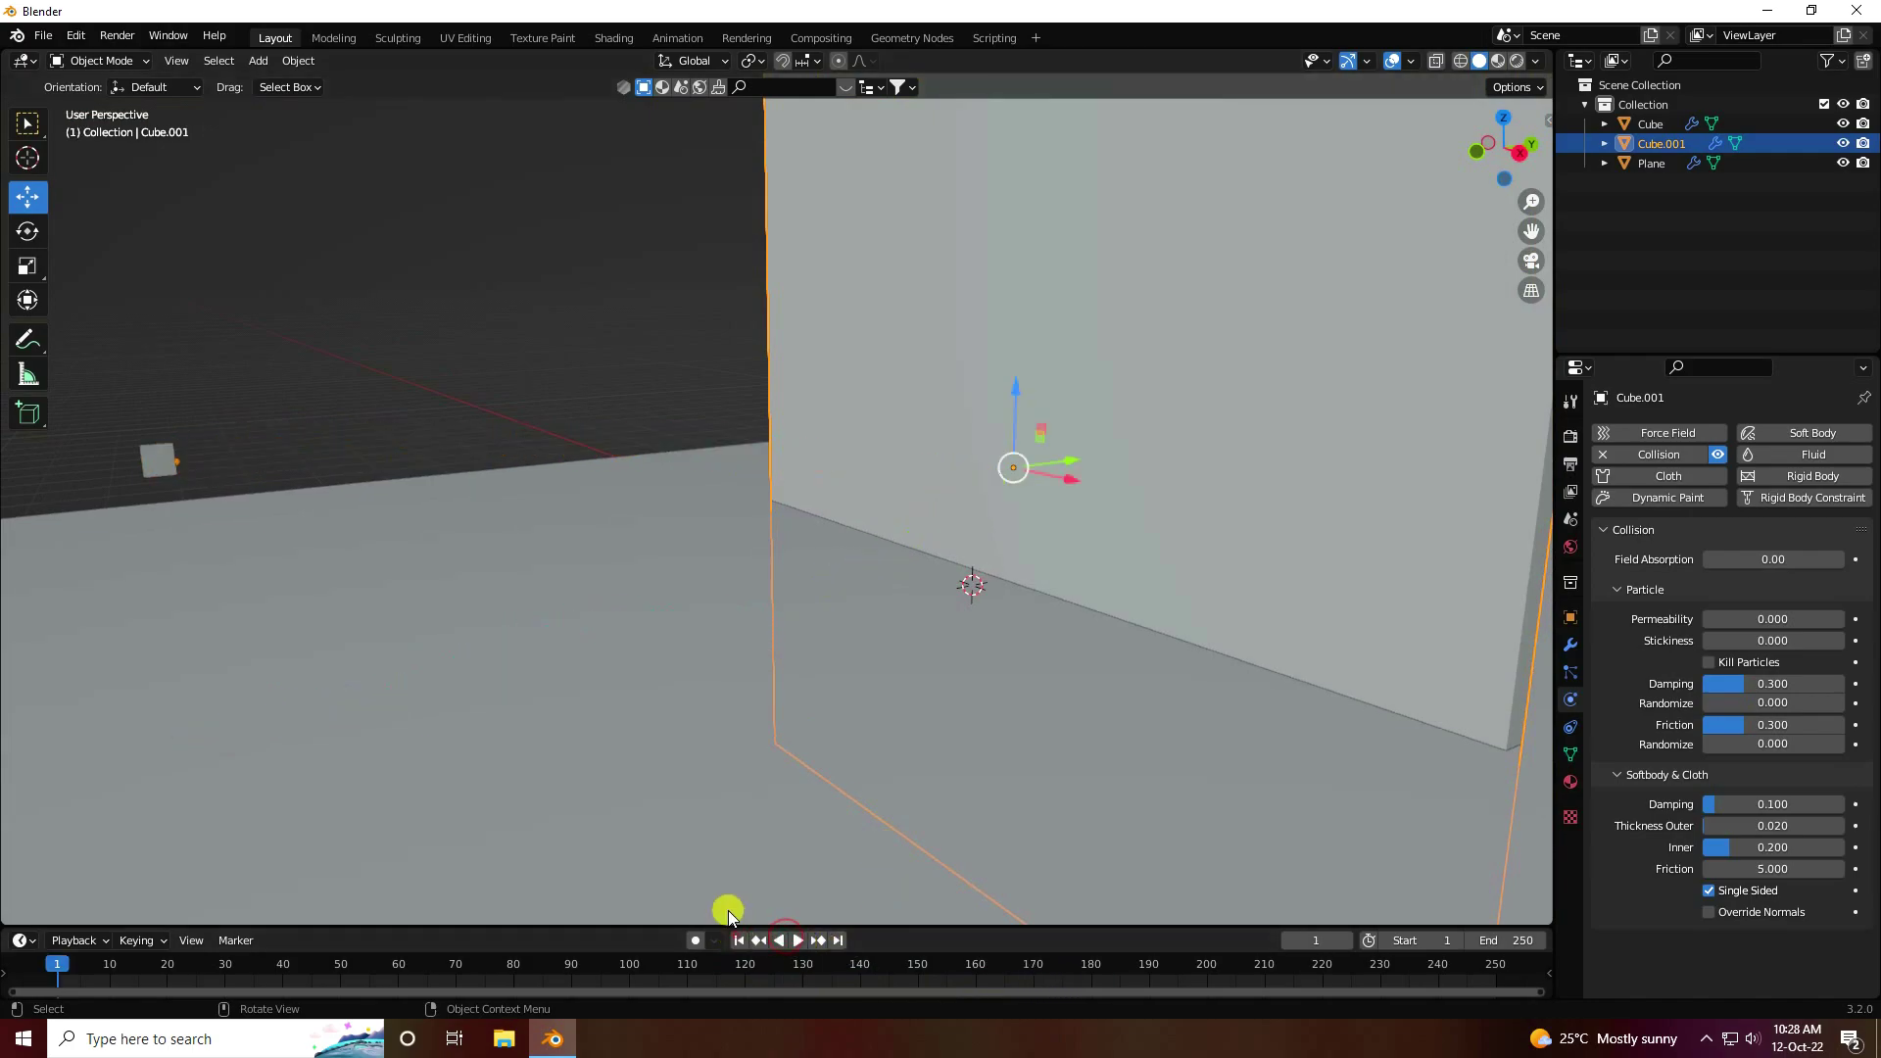
Set the wall's particle collision damping and friction to 0.4, replay the simulation and return to the first frame
{"action": "left_click", "coordinate": [756, 698]}
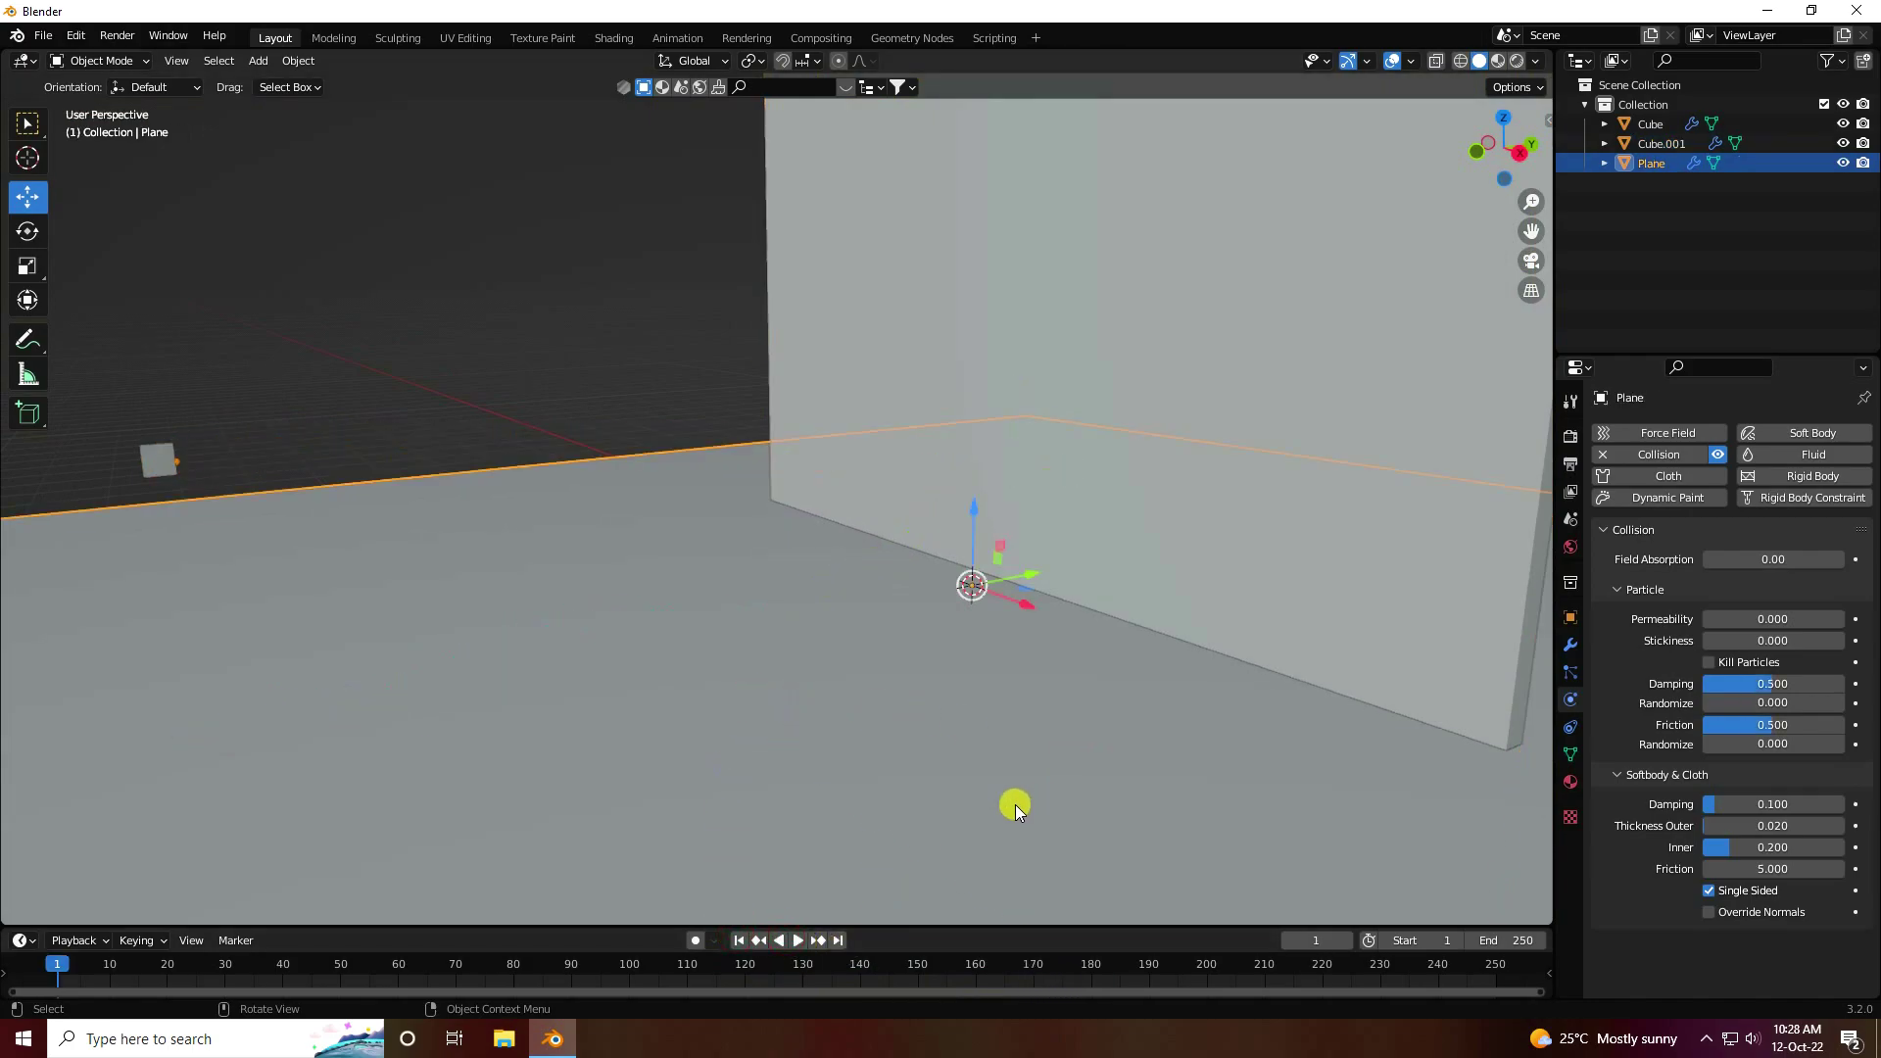
{"action": "left_click", "coordinate": [1209, 306]}
{"action": "double_click", "coordinate": [1763, 684]}
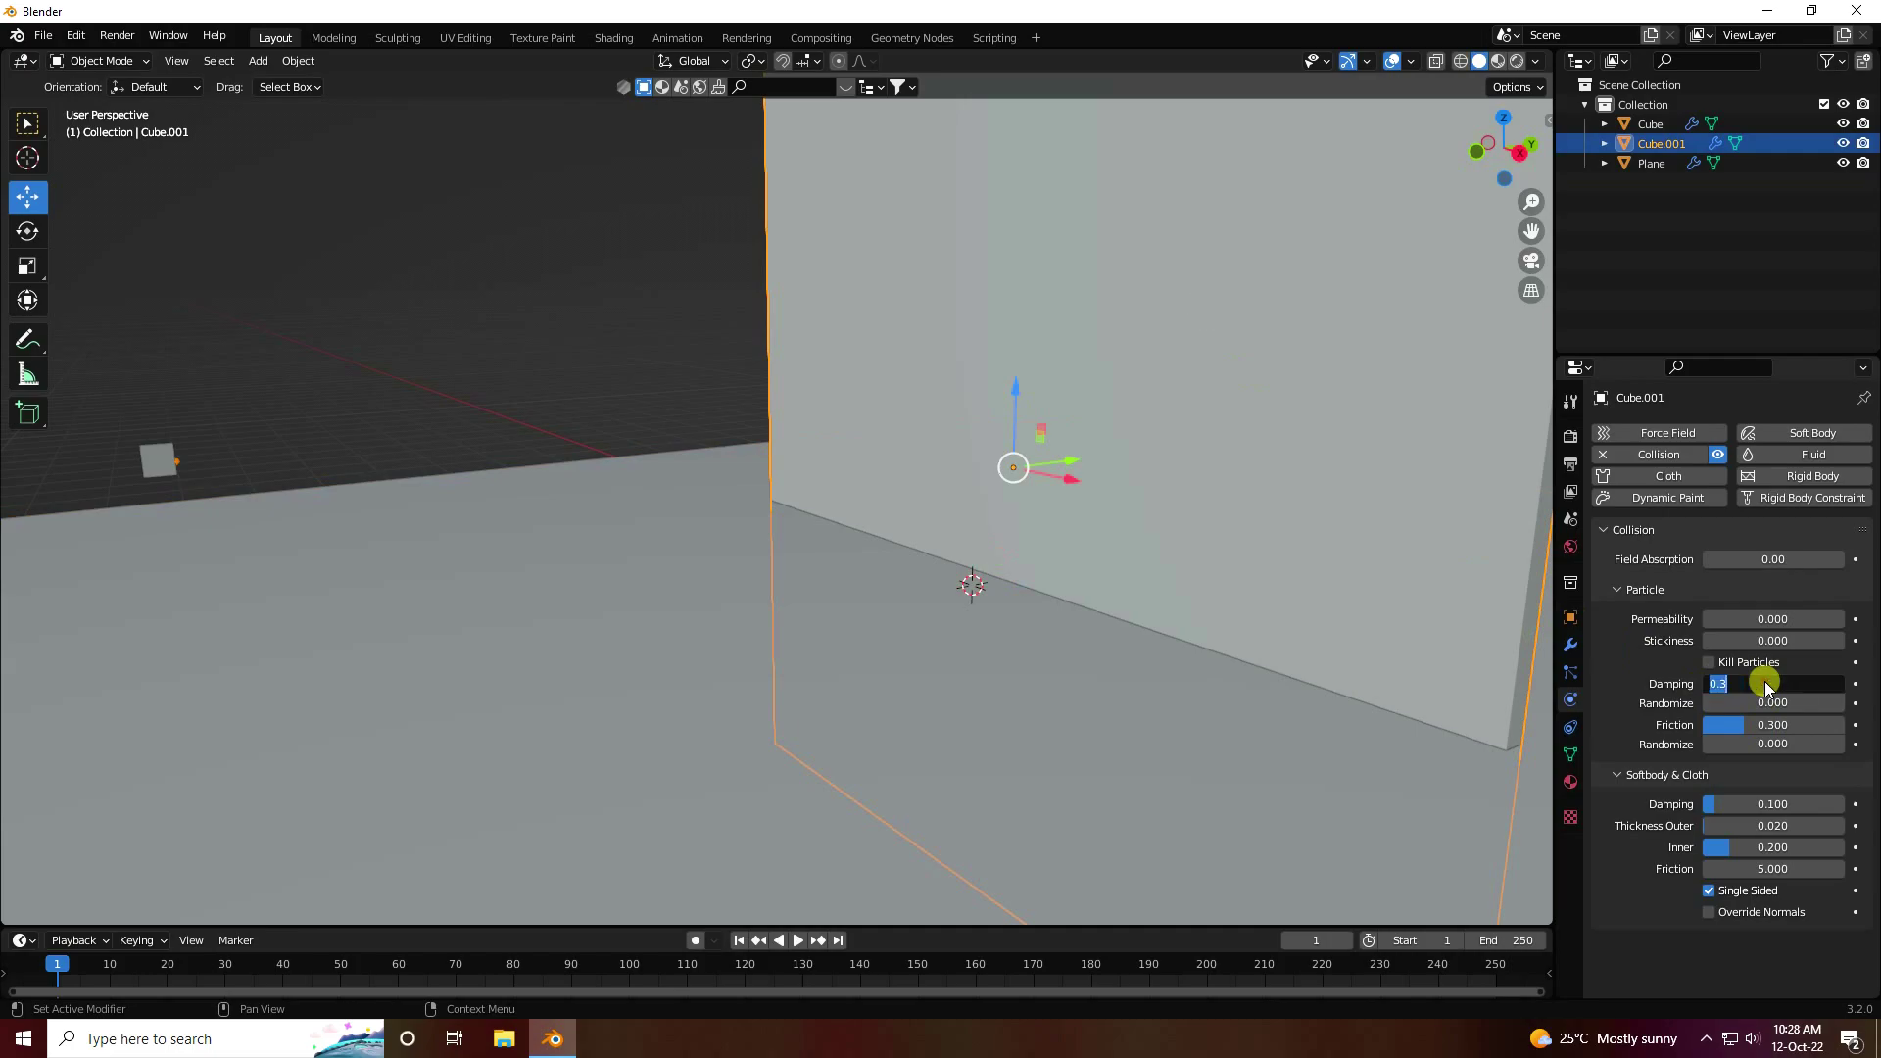
{"action": "type", "text": "0.4"}
{"action": "key", "text": "Tab"}
{"action": "type", "text": "0."}
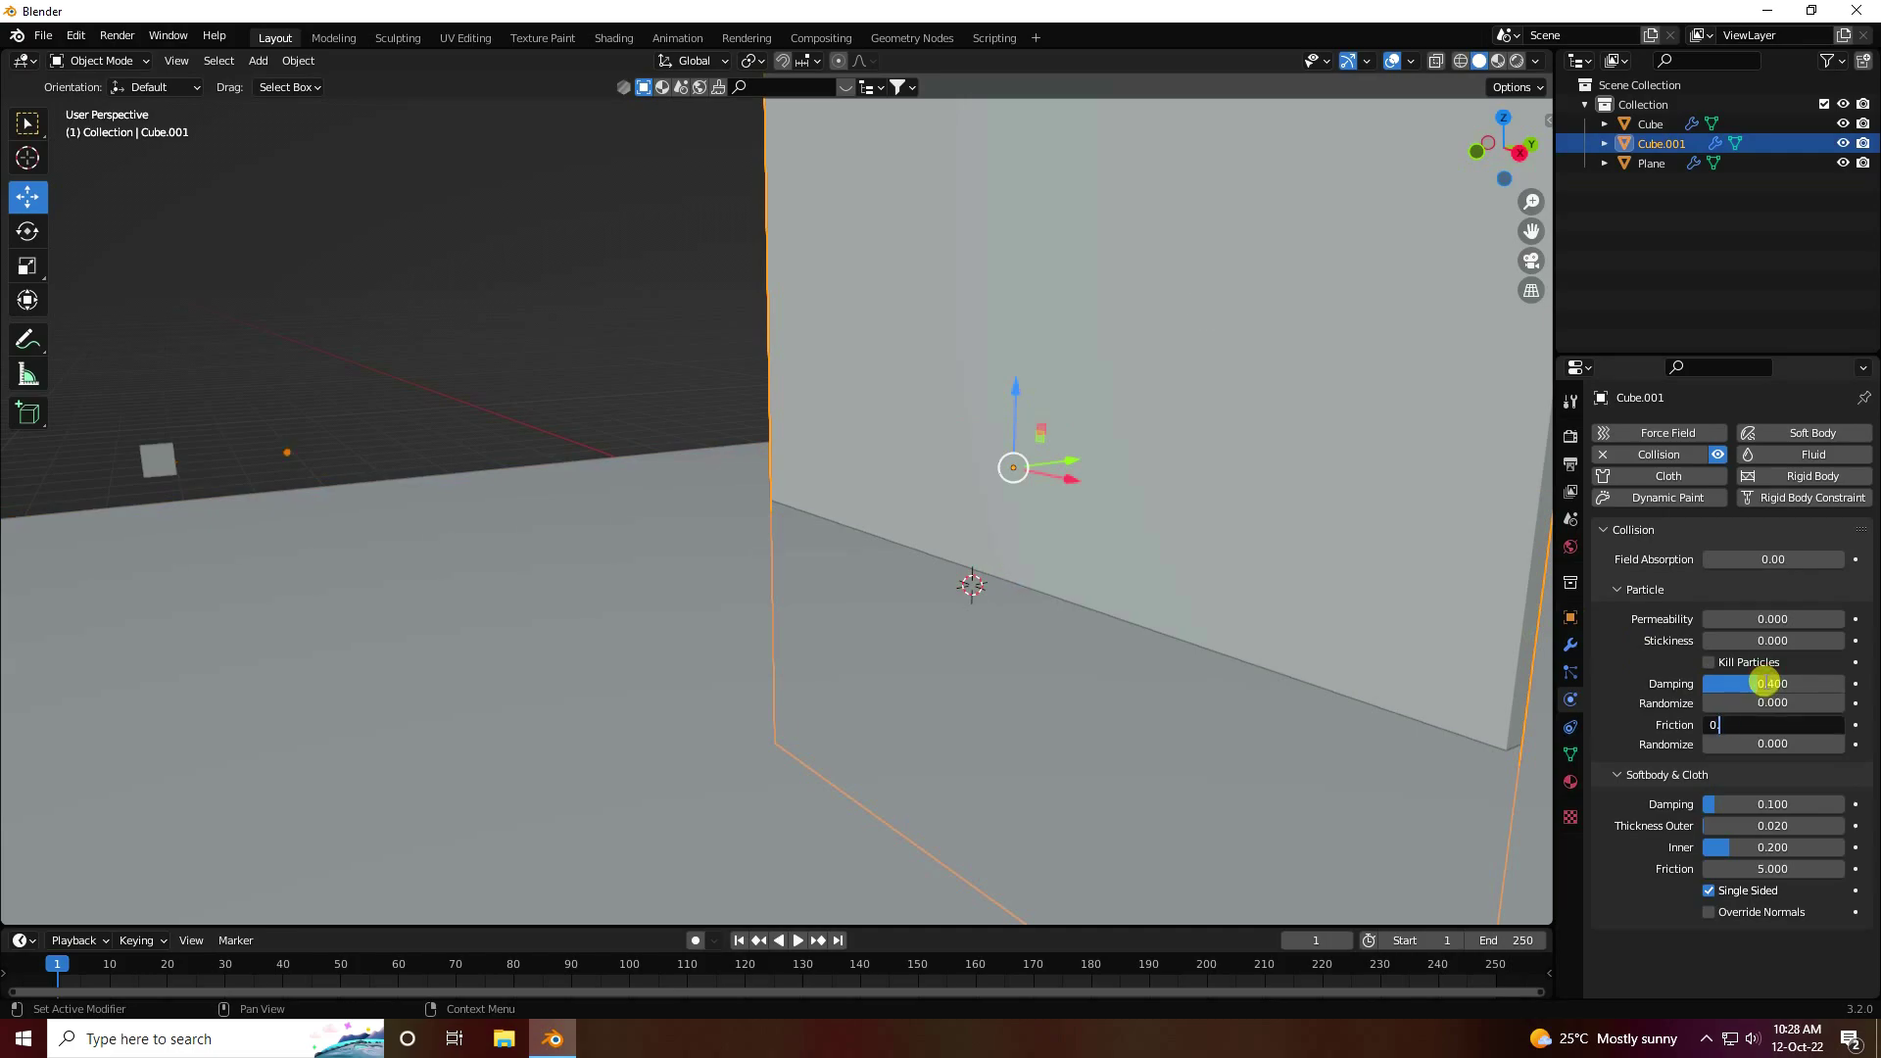
{"action": "type", "text": "4"}
{"action": "key", "text": "Return"}
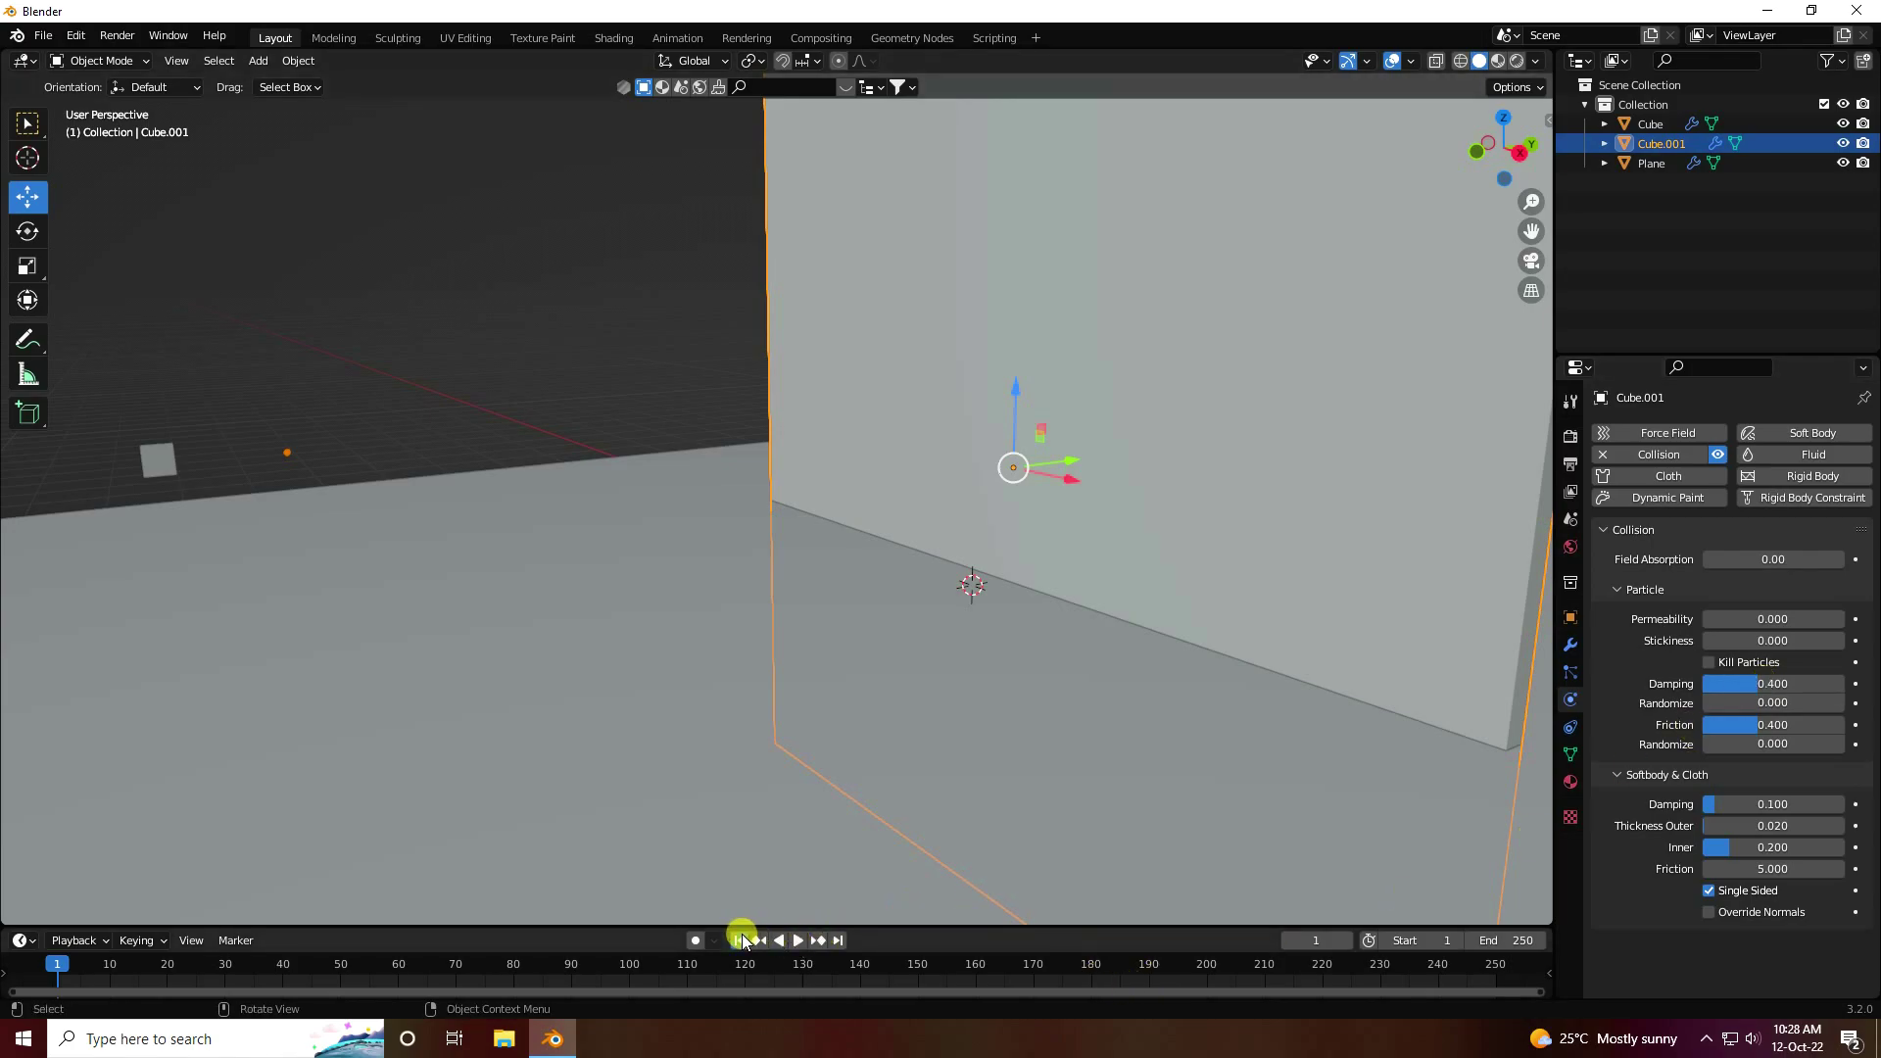
{"action": "left_click", "coordinate": [799, 940]}
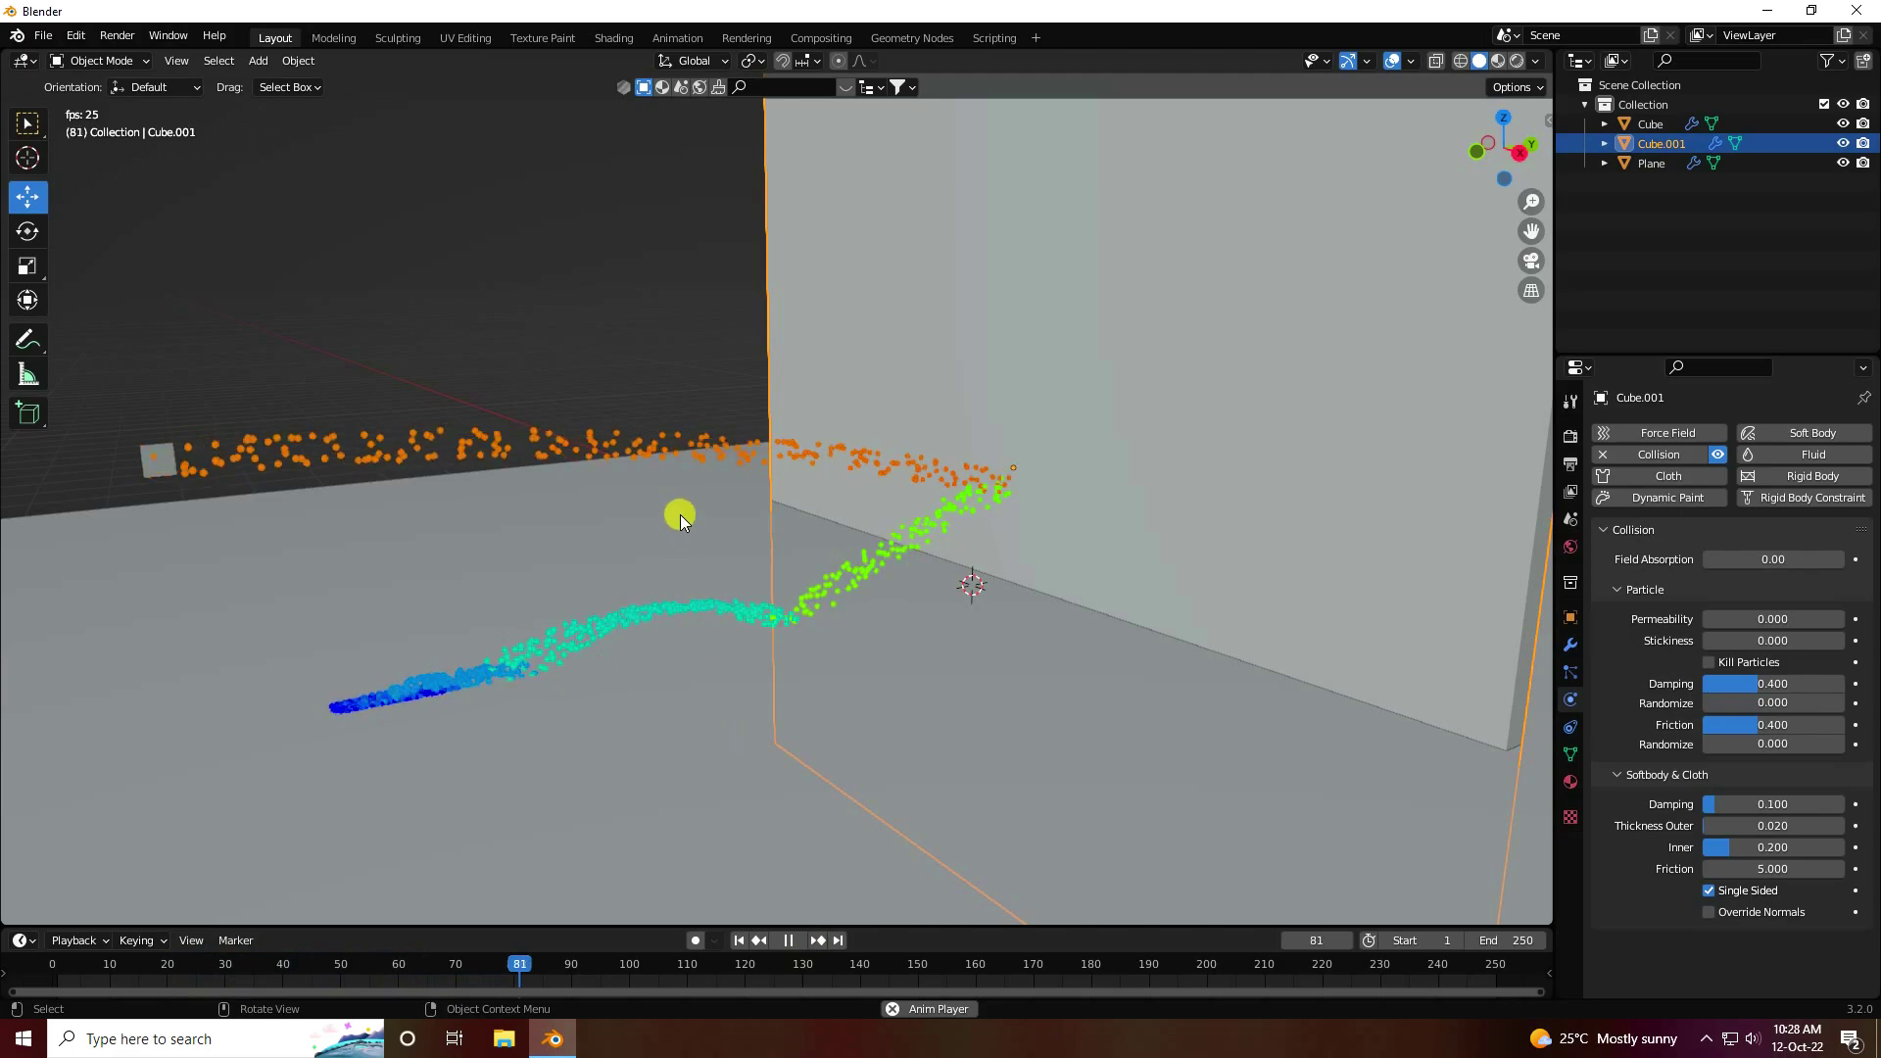
{"action": "left_click", "coordinate": [789, 940]}
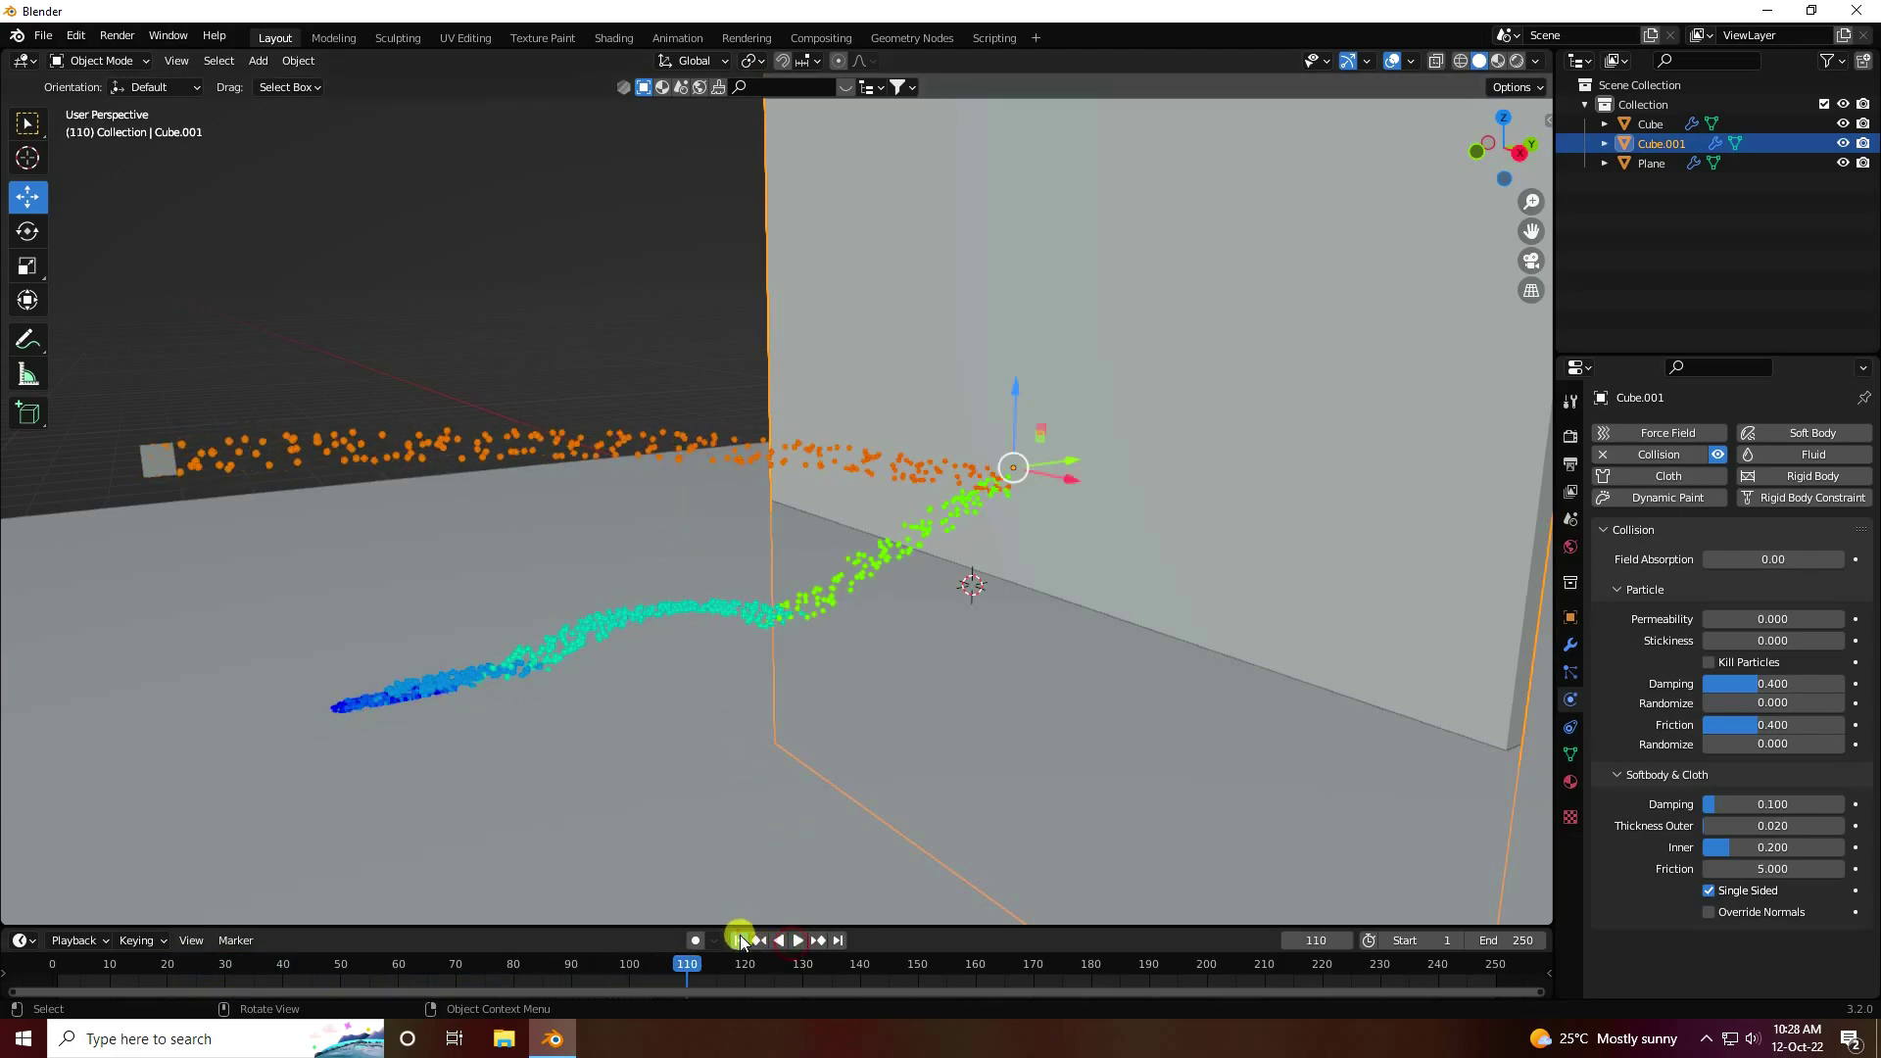
{"action": "left_click", "coordinate": [738, 940]}
Apply Quick Smoke to the small emitter cube, preview the smoke and return to the first frame
{"action": "left_click", "coordinate": [162, 459]}
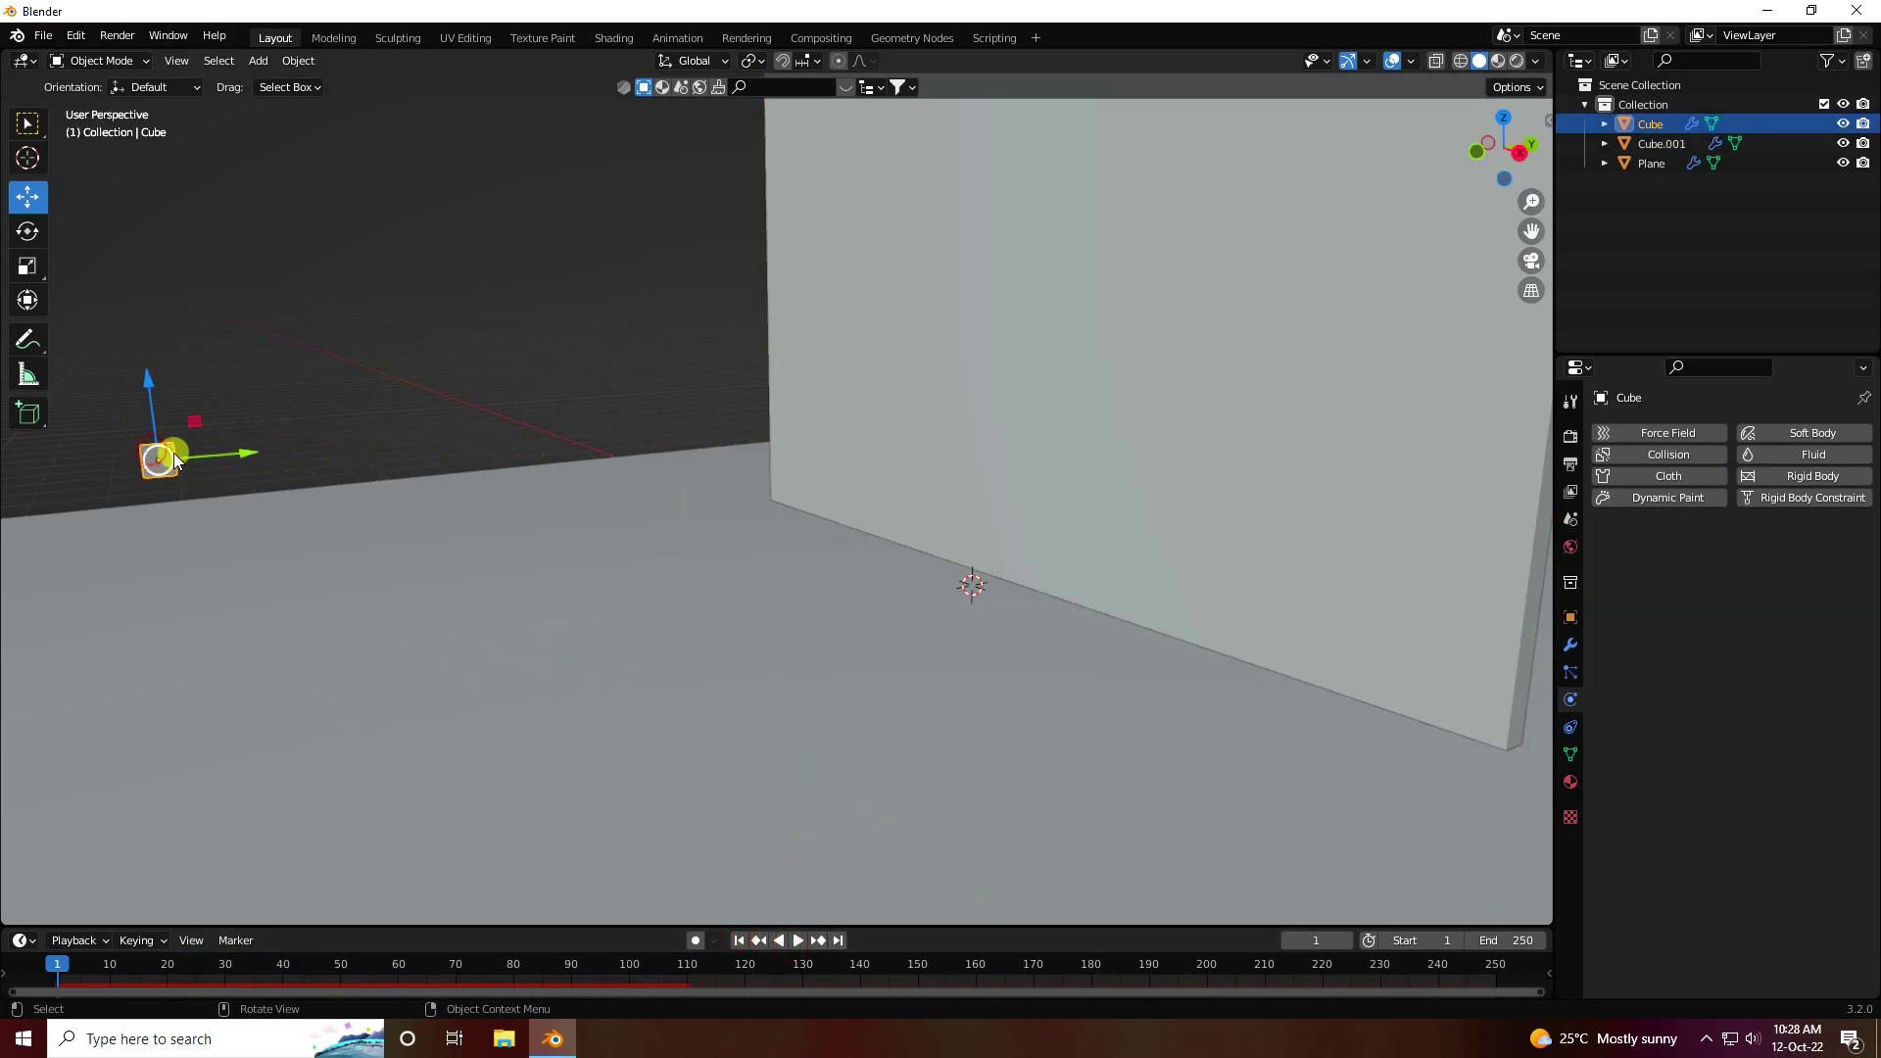
{"action": "left_click", "coordinate": [286, 55]}
{"action": "mouse_move", "coordinate": [354, 572]}
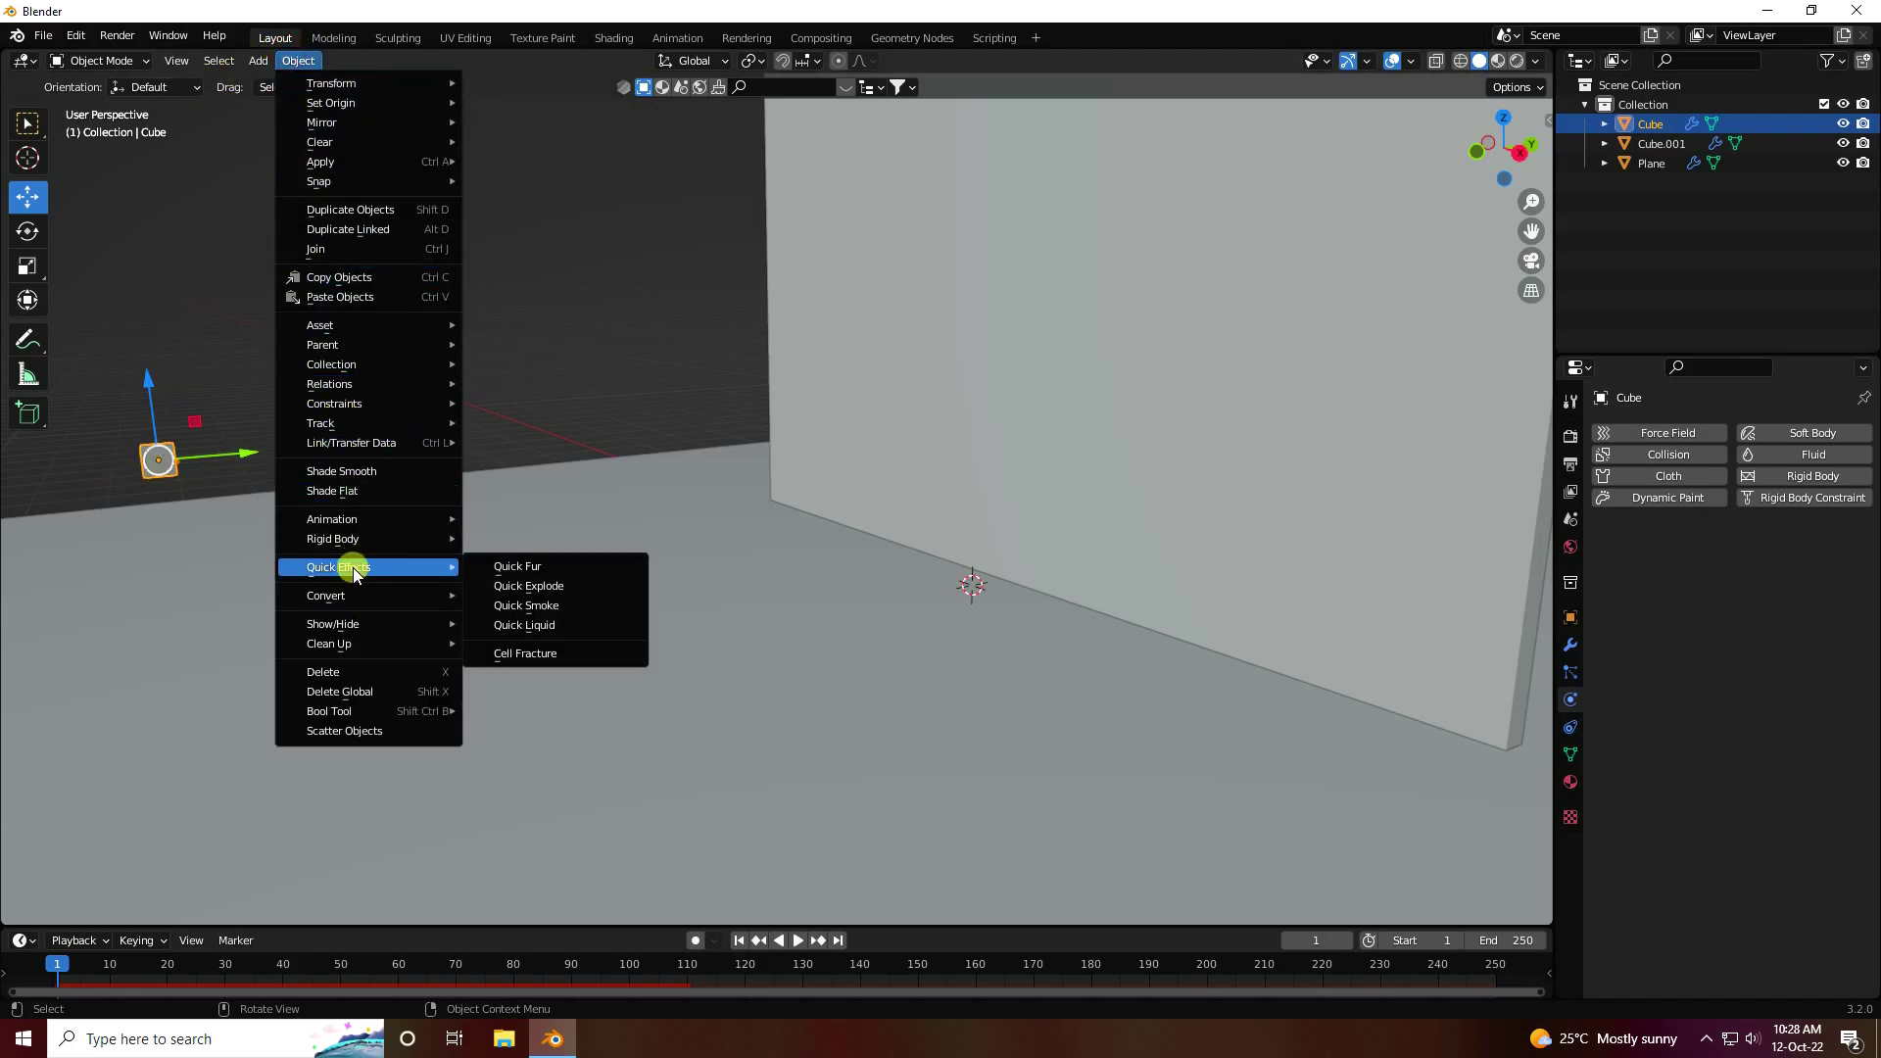
{"action": "left_click", "coordinate": [560, 604]}
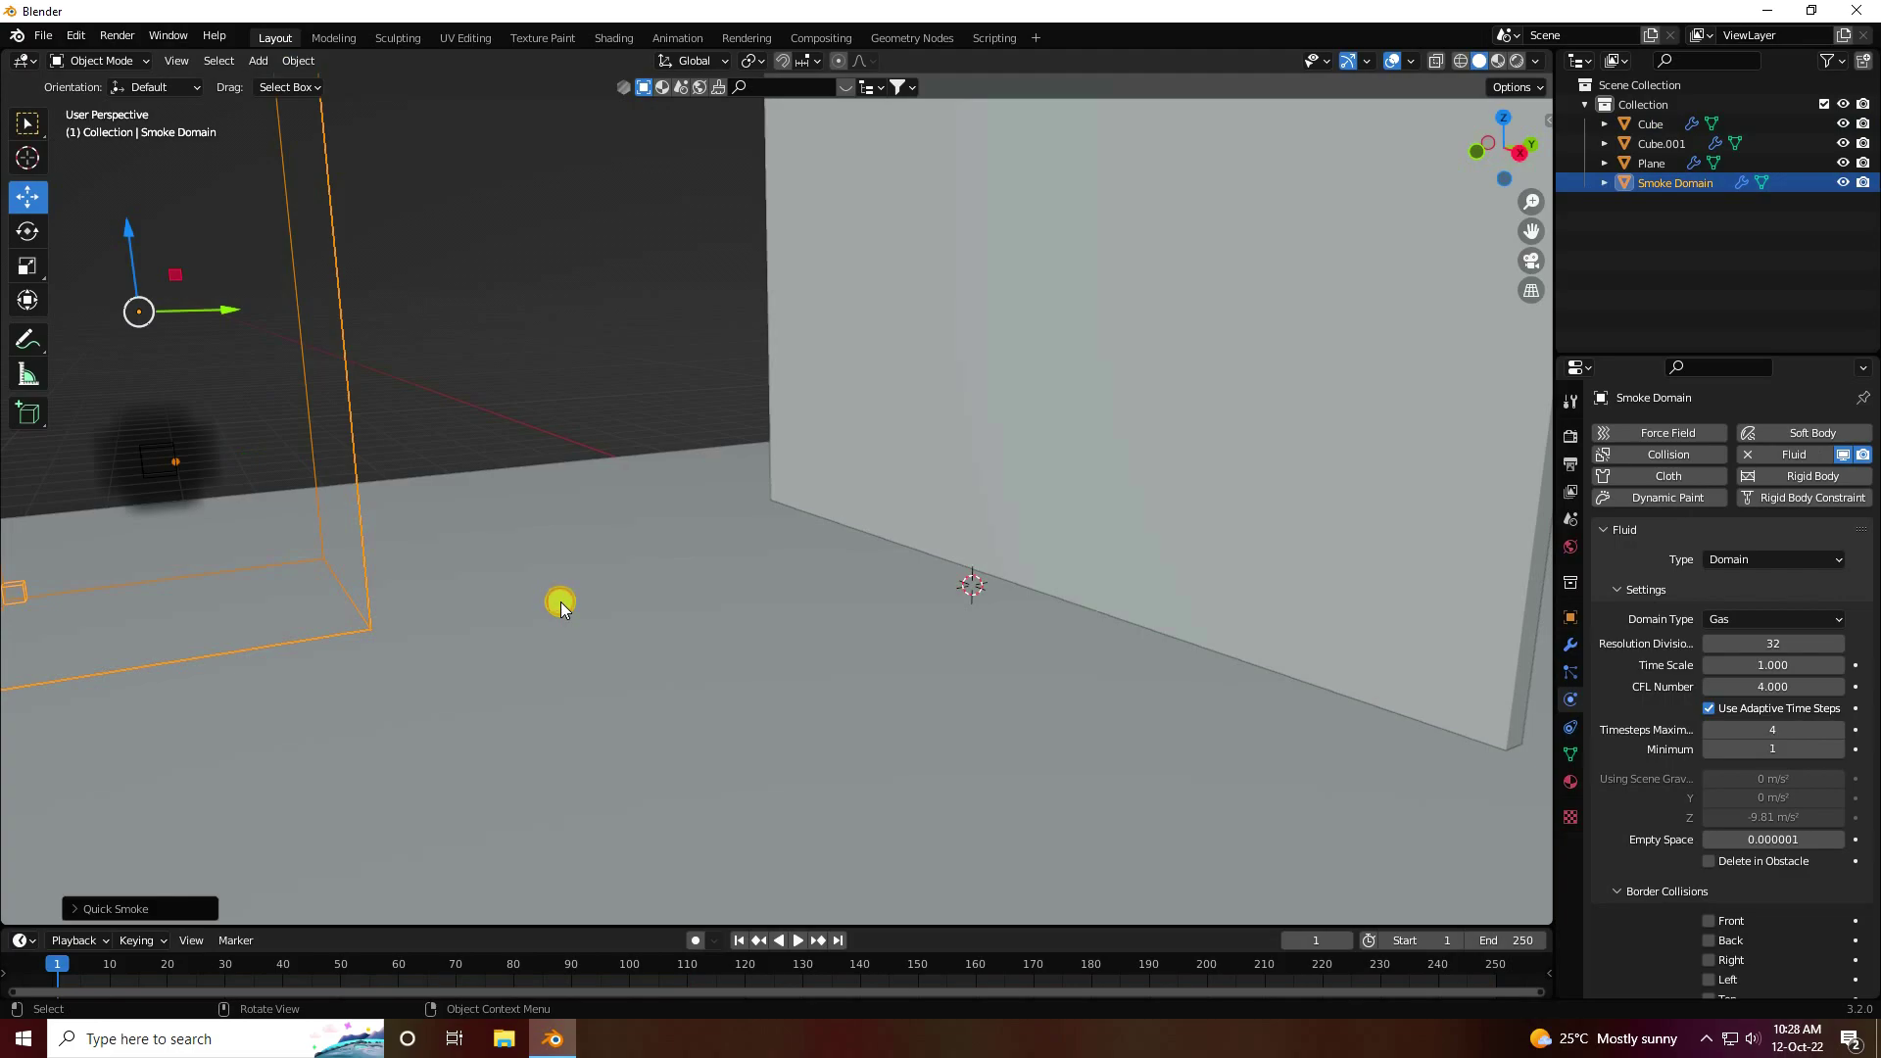
{"action": "scroll", "coordinate": [560, 603], "scroll_direction": "down", "scroll_amount": 6}
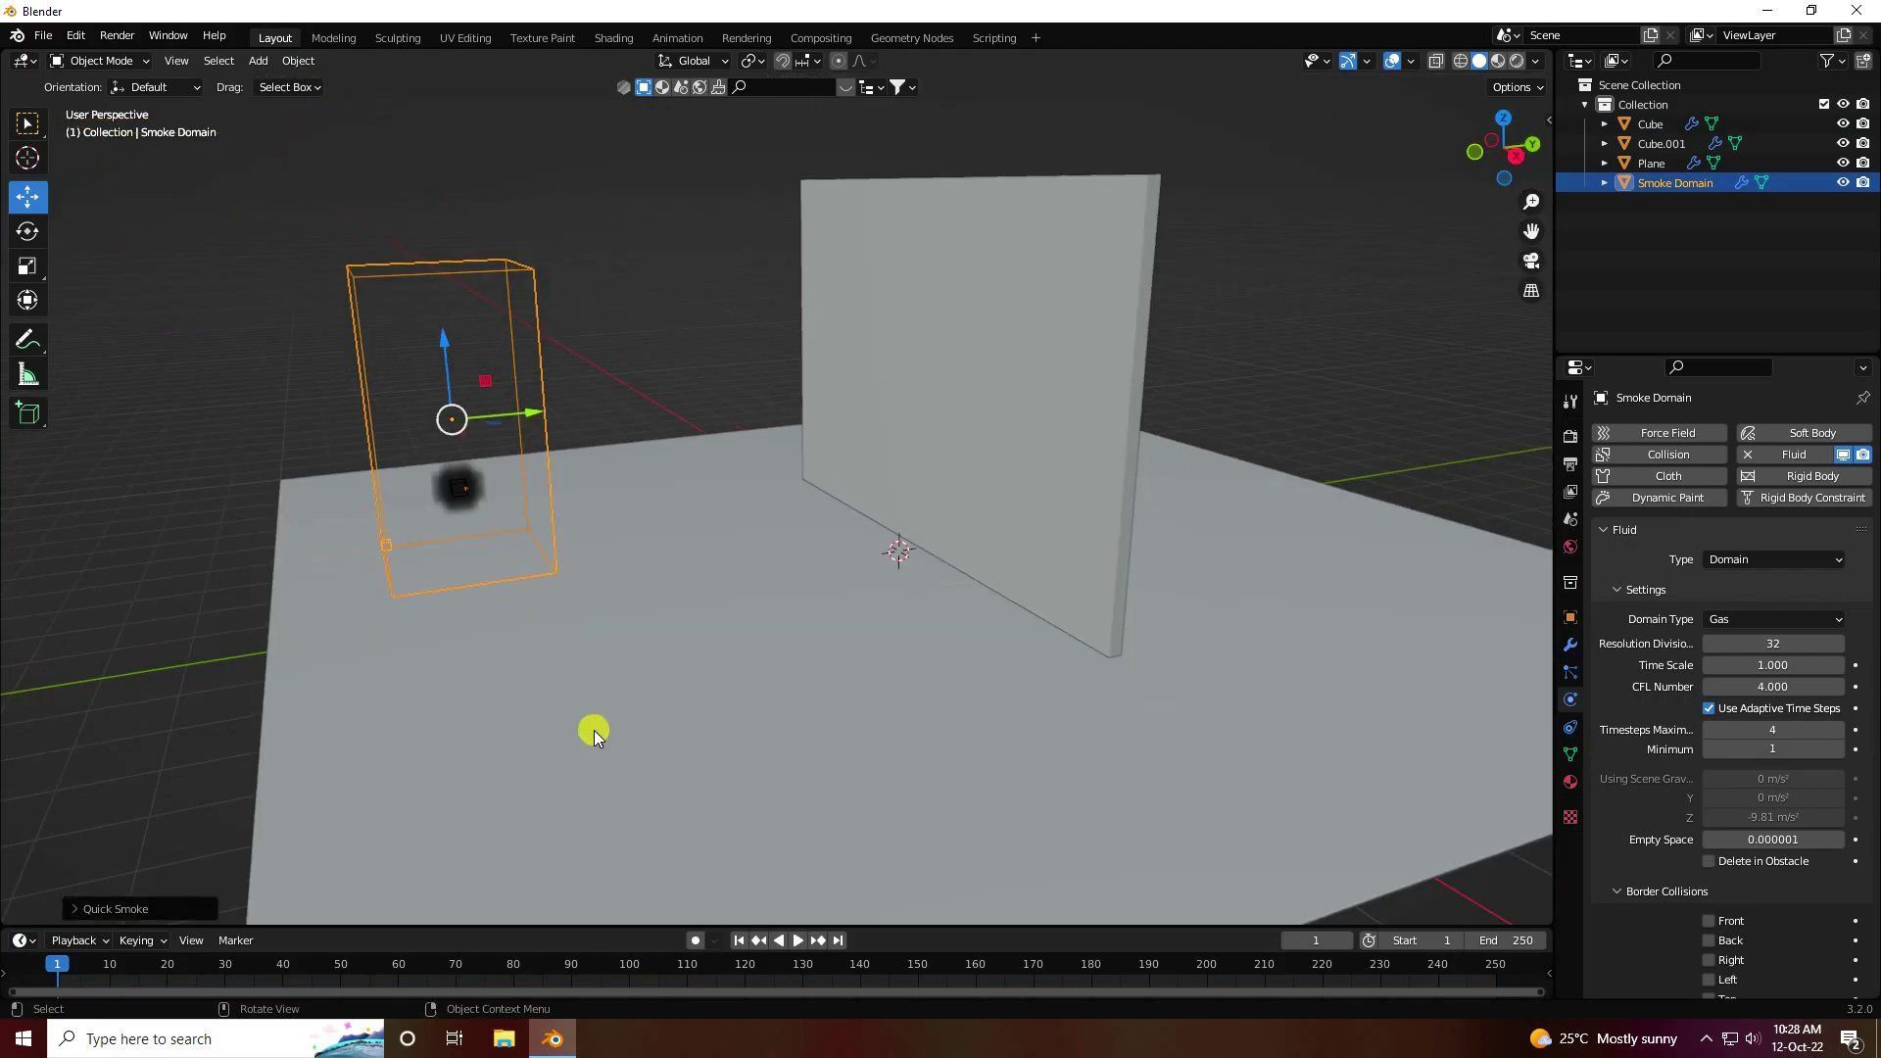
{"action": "left_click", "coordinate": [759, 941]}
{"action": "left_click", "coordinate": [798, 941]}
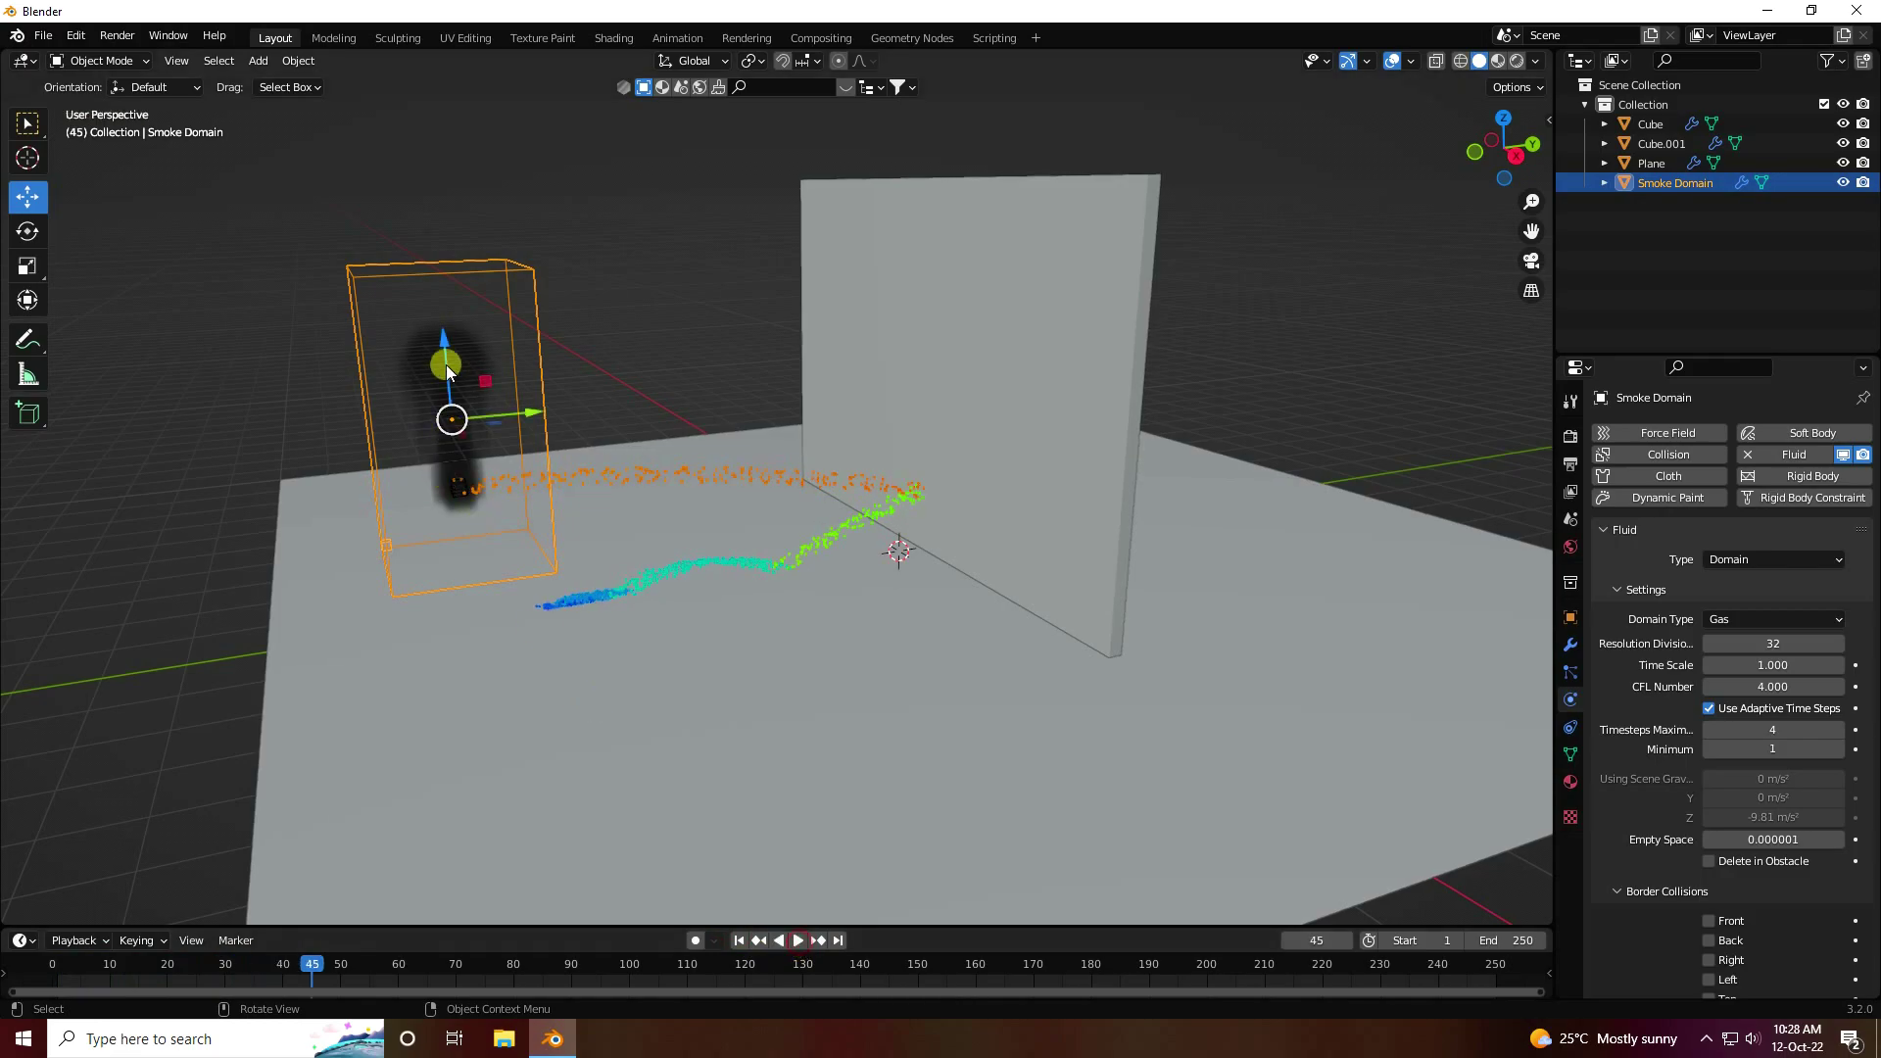
{"action": "left_click", "coordinate": [739, 941]}
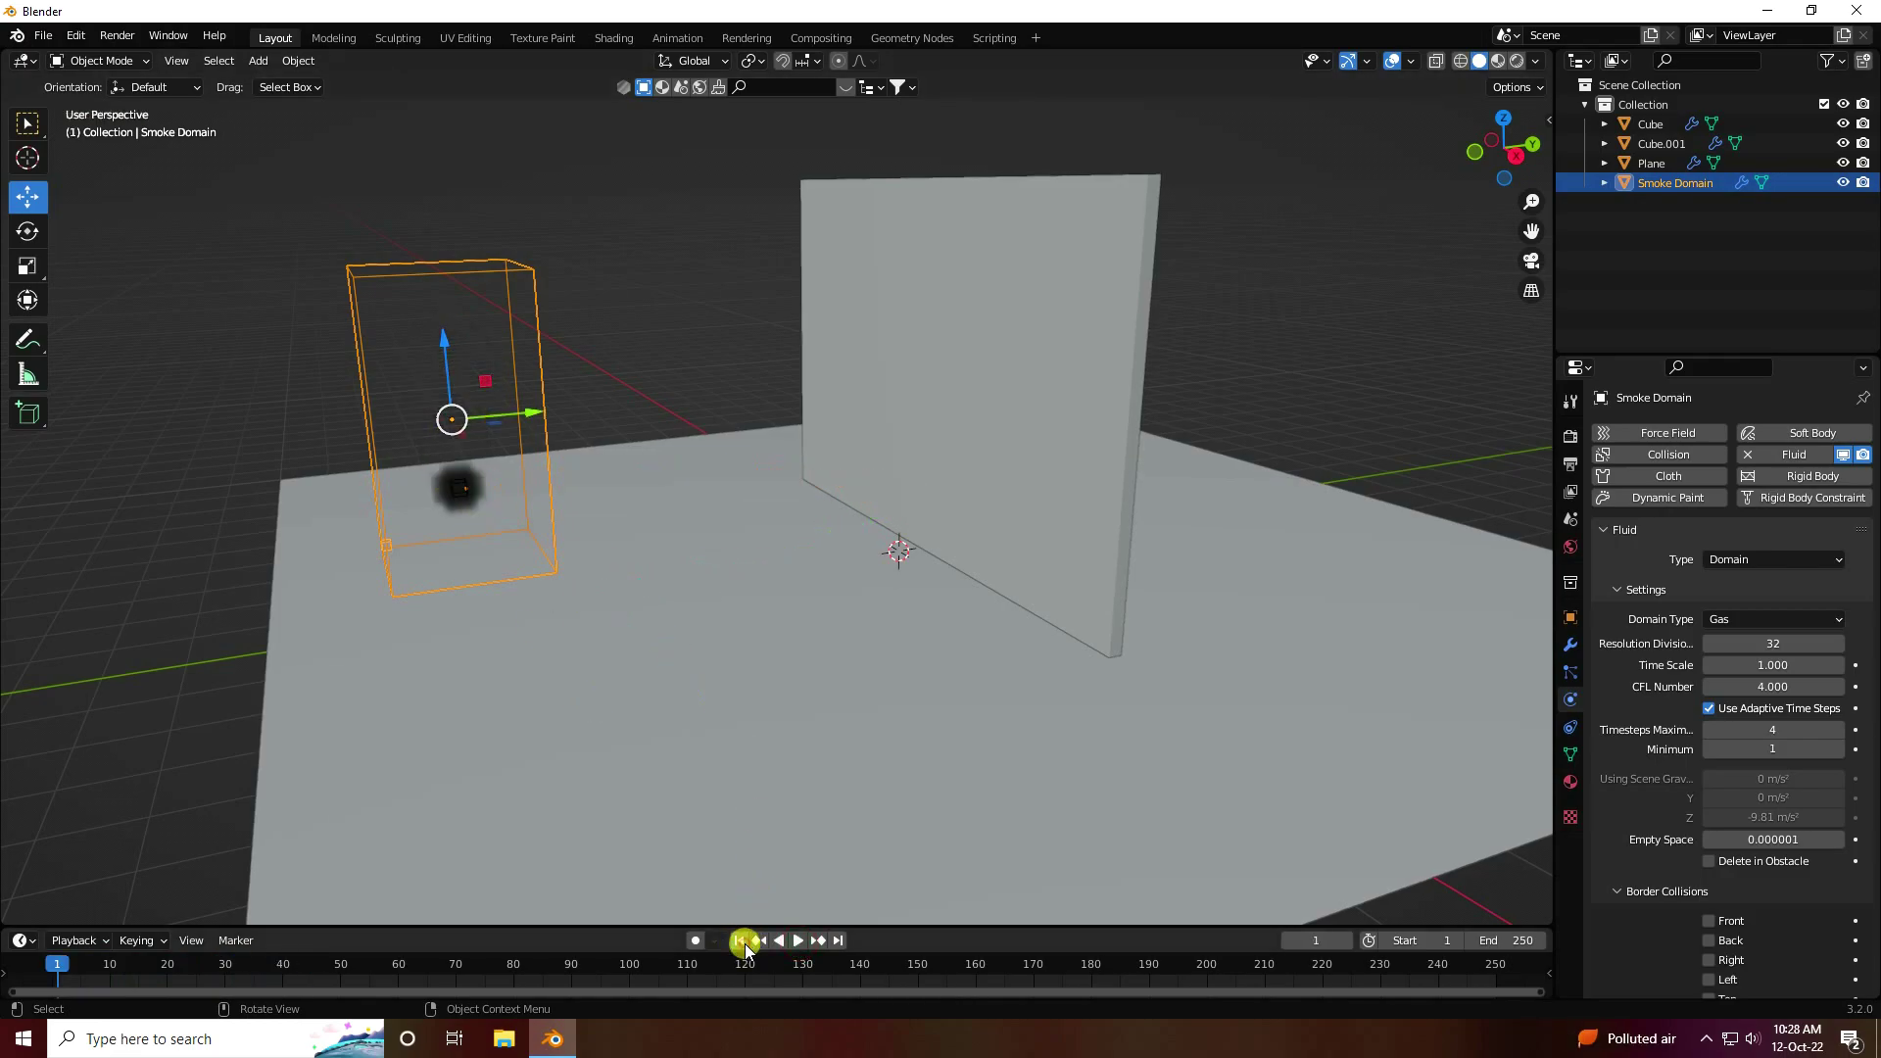
Scale the smoke domain to X 5, Y 10, Z 5 and move it along Y to about -0.61 m
{"action": "key", "text": "KP_3"}
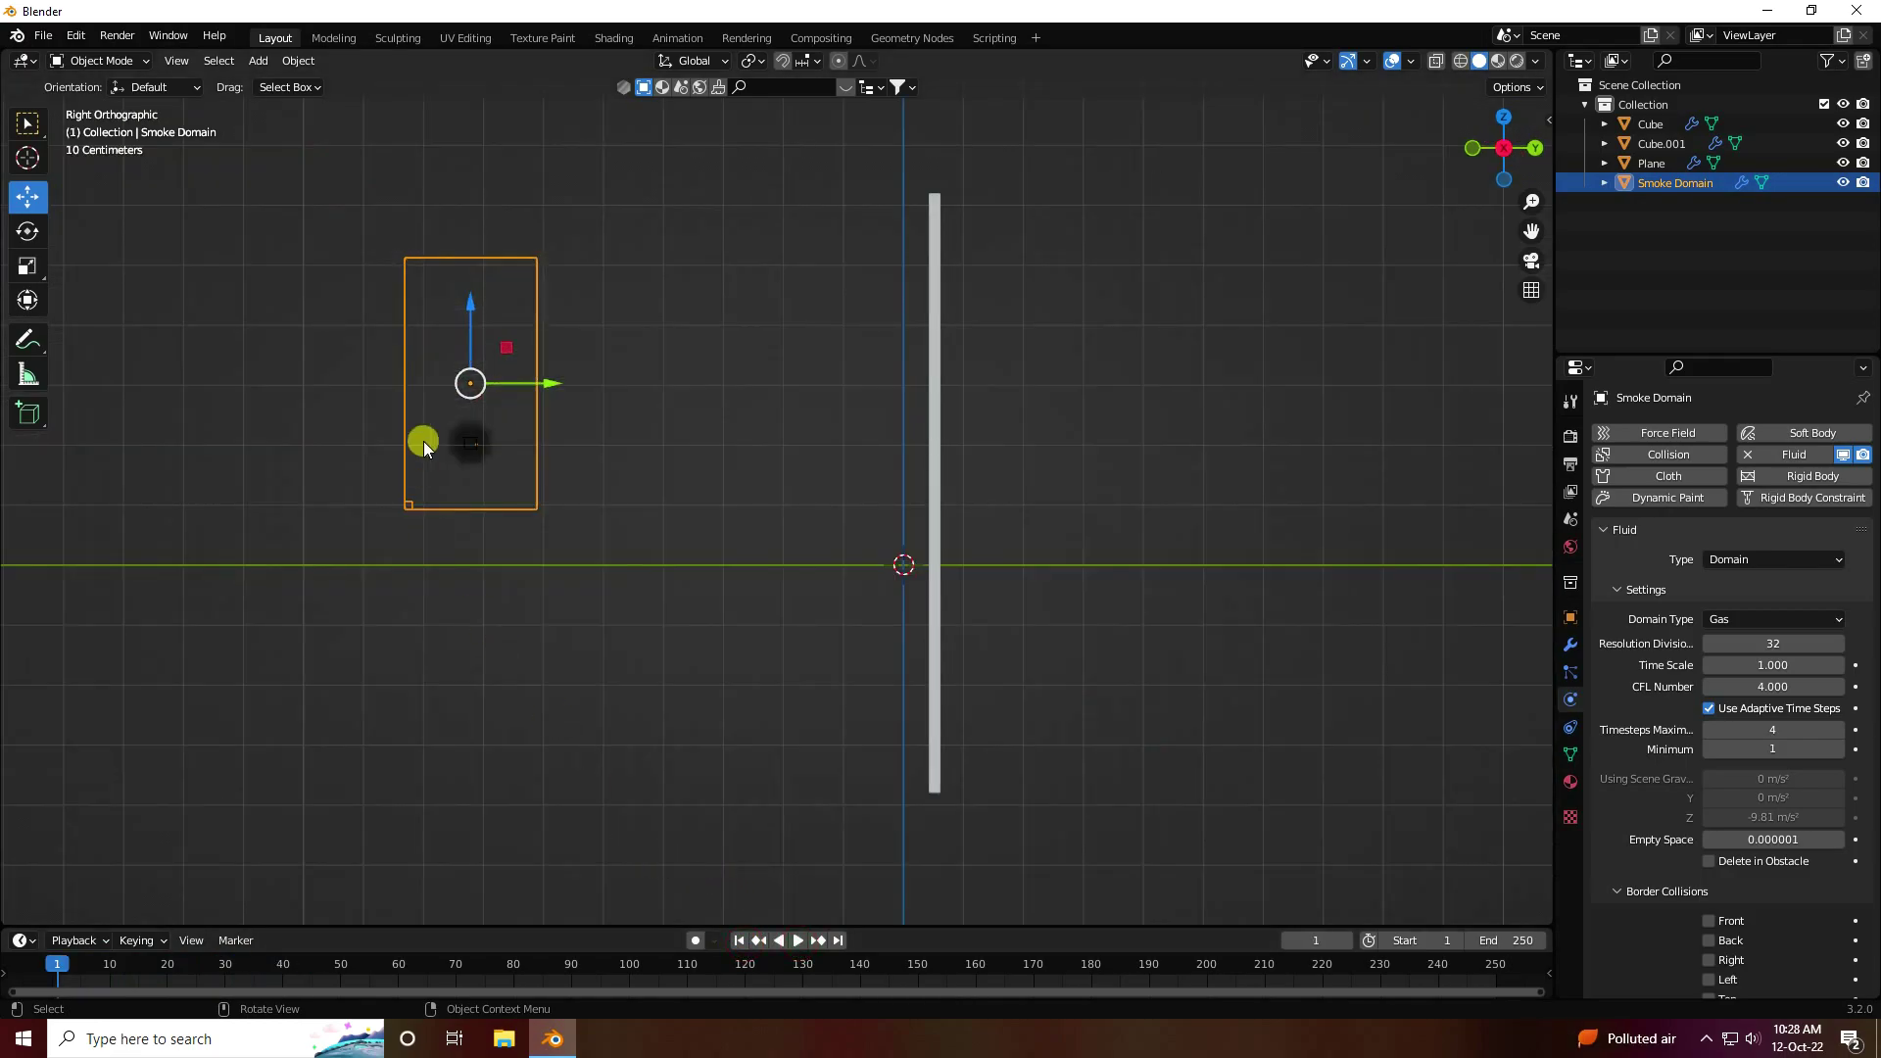
{"action": "scroll", "coordinate": [615, 437], "scroll_direction": "down", "scroll_amount": 2}
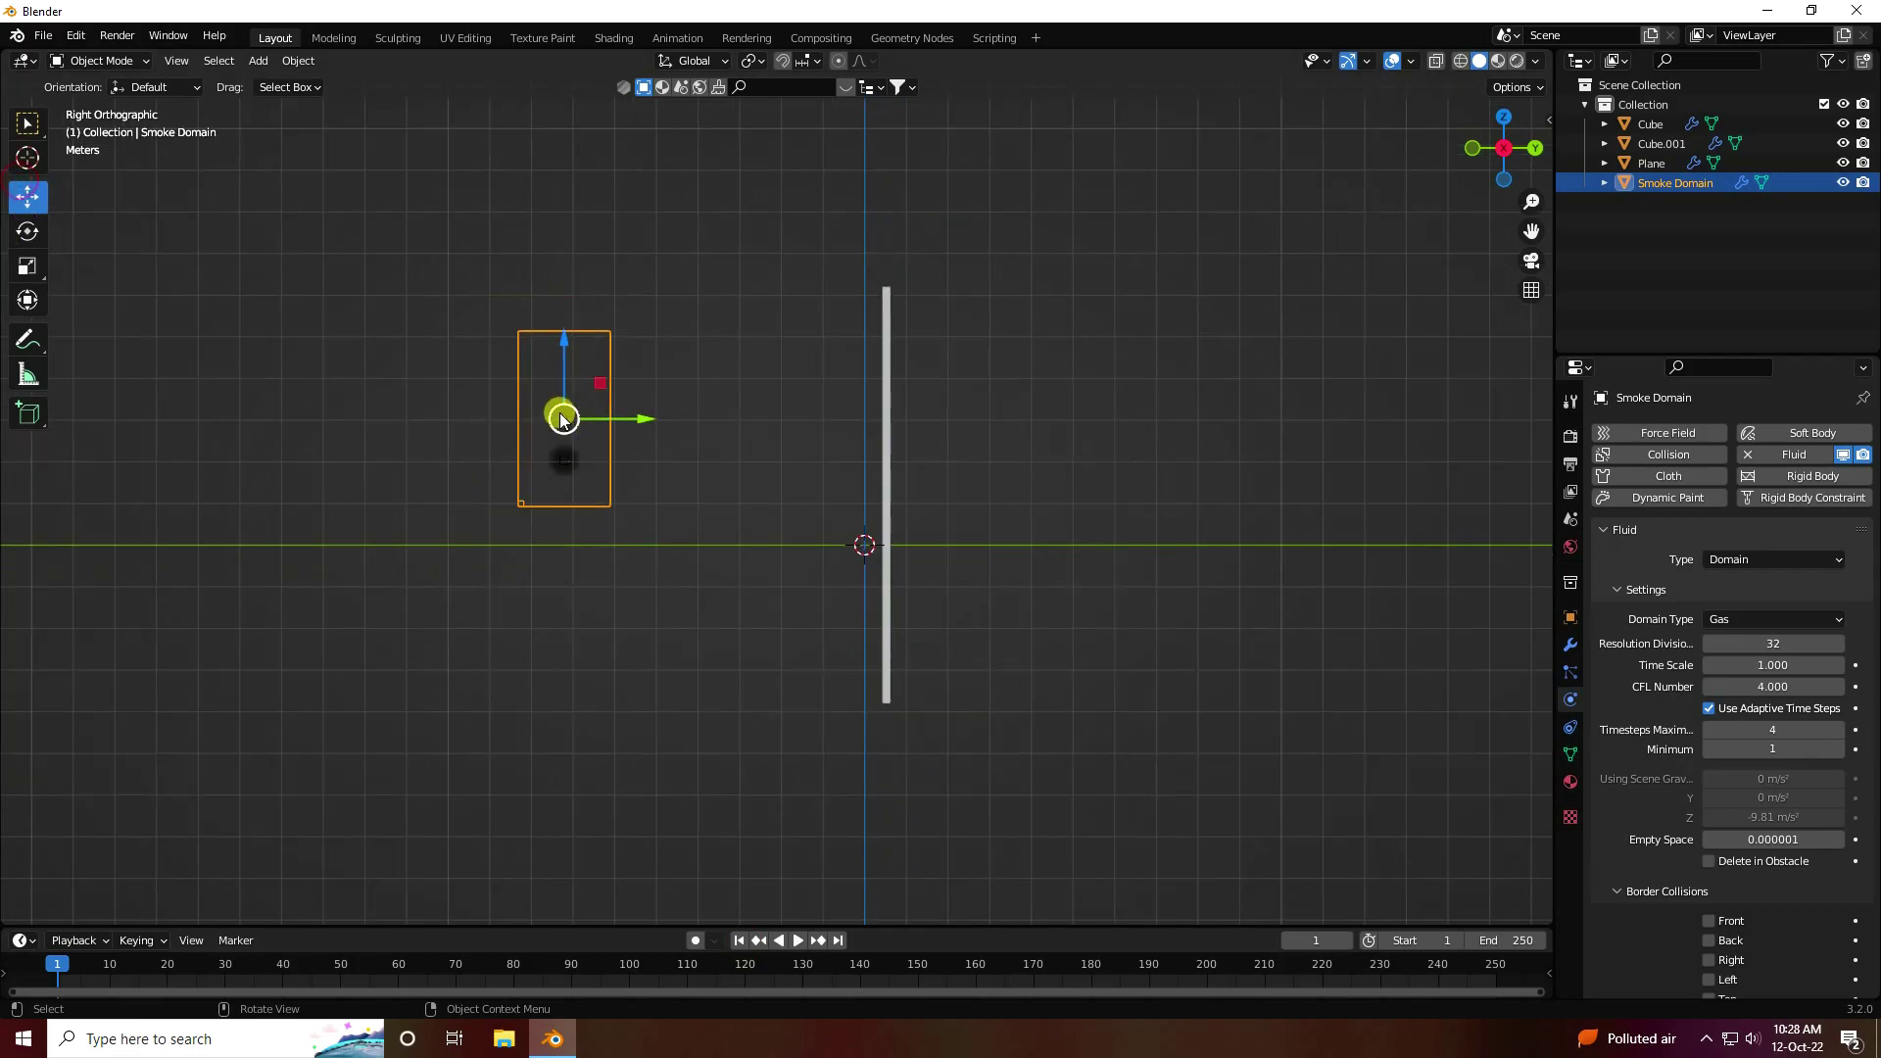
{"action": "left_click", "coordinate": [1570, 617]}
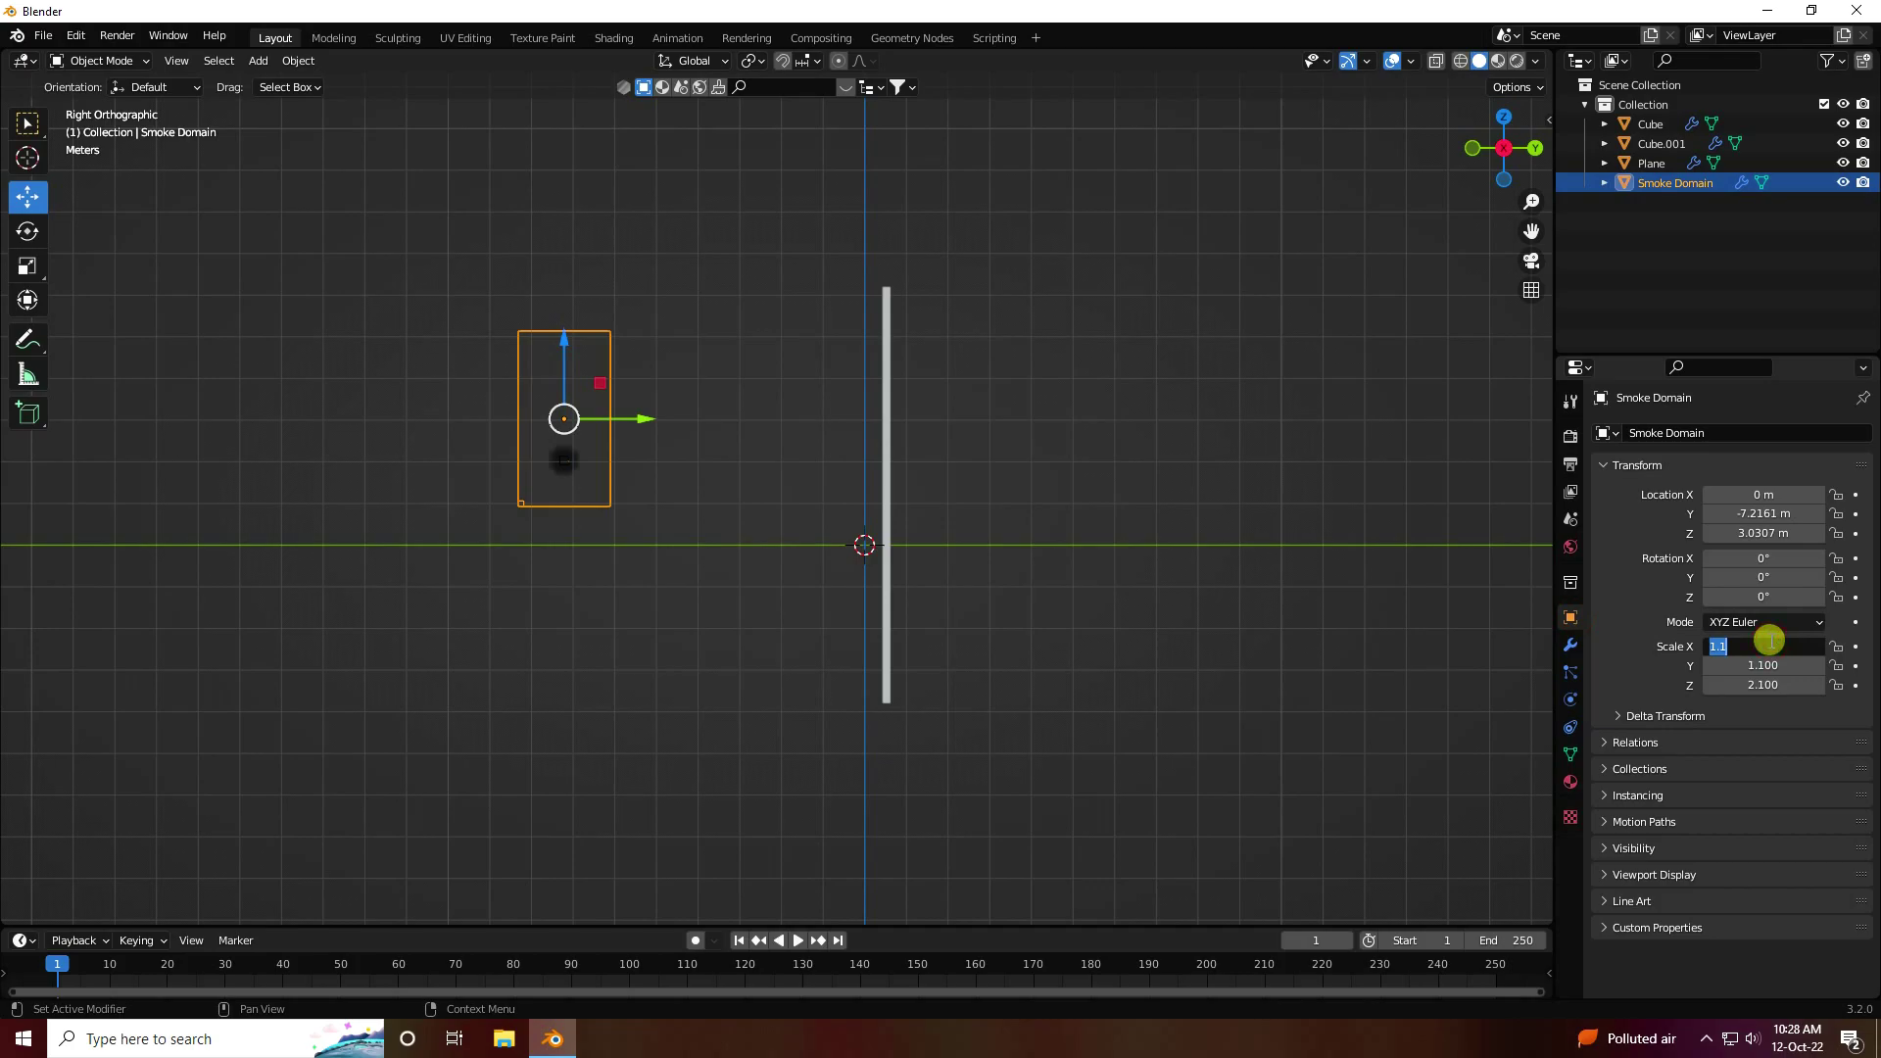
{"action": "left_click", "coordinate": [1769, 641]}
{"action": "type", "text": "5"}
{"action": "key", "text": "Tab"}
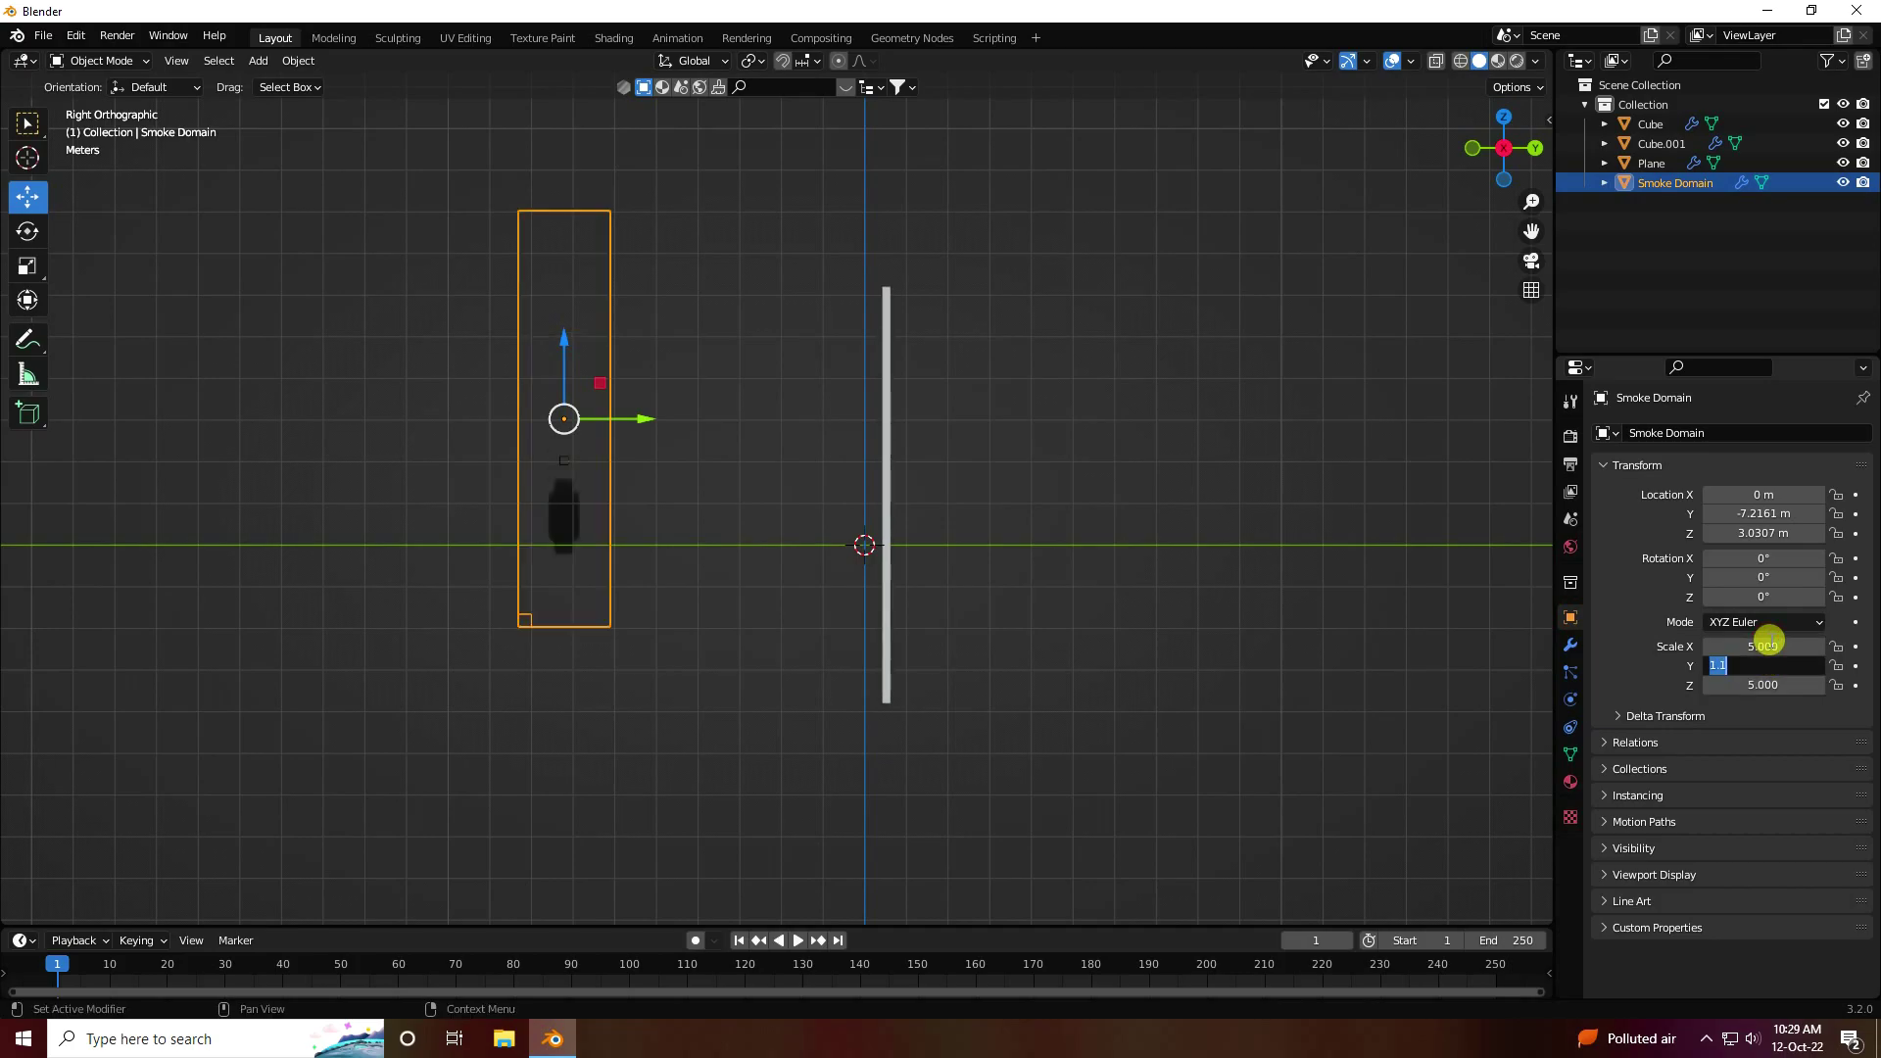
{"action": "key", "text": "Return"}
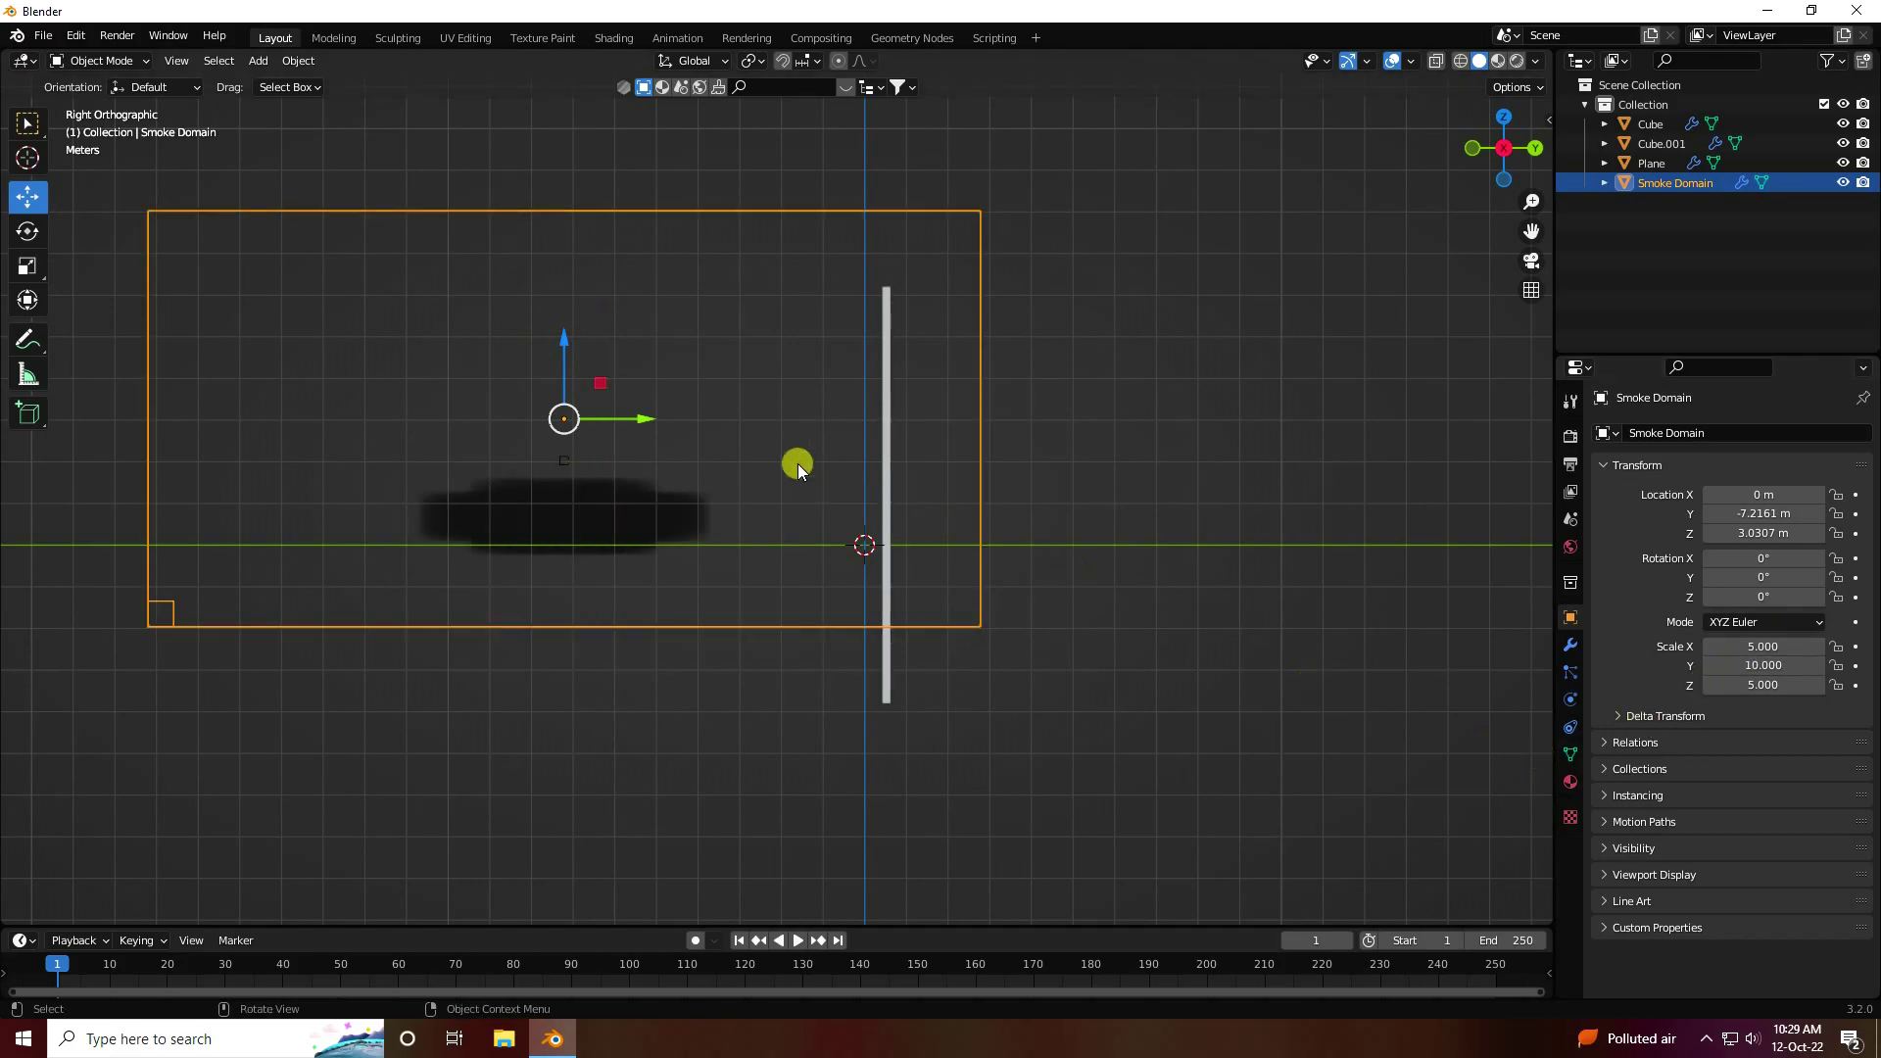
{"action": "left_click_drag", "start_coordinate": [638, 419], "coordinate": [922, 453]}
{"action": "middle_click_drag", "start_coordinate": [899, 432], "coordinate": [978, 347]}
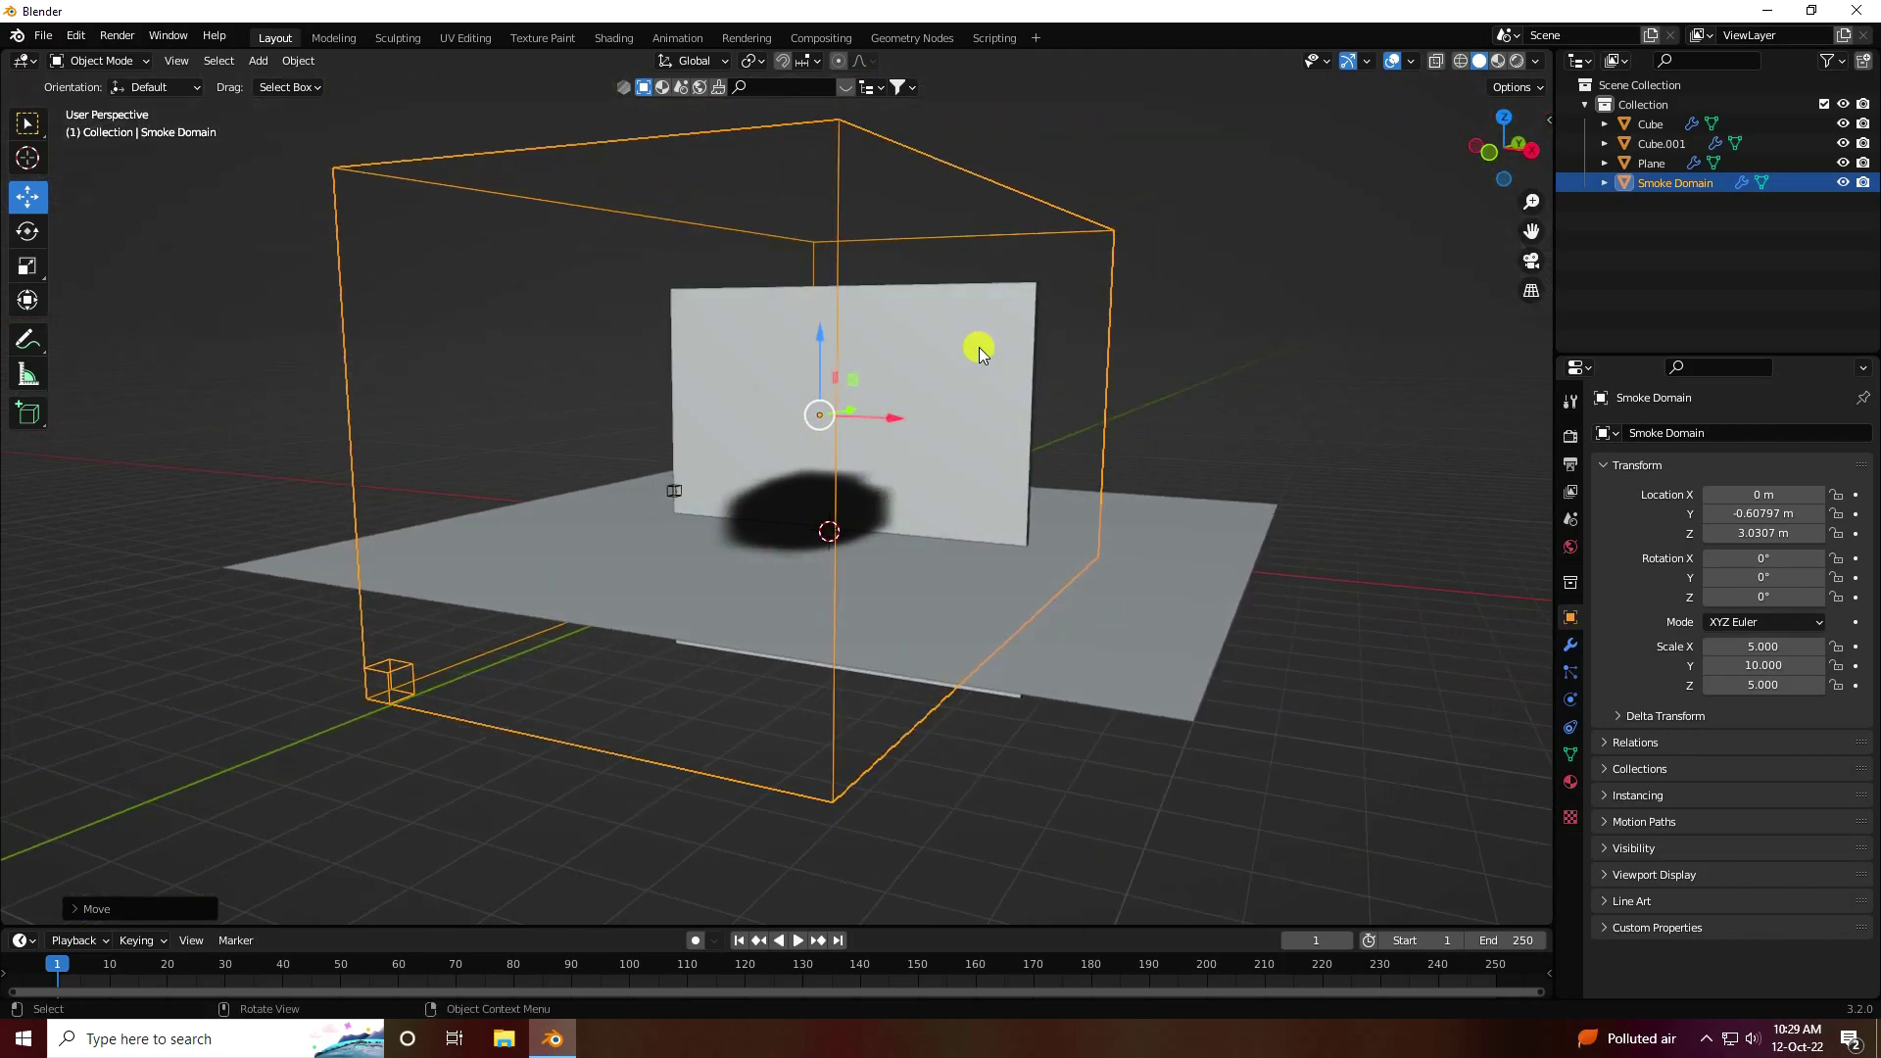
Scale the wall along X to about 5.13 so that it spans roughly the smoke domain's width
{"action": "left_click", "coordinate": [979, 347]}
{"action": "left_click", "coordinate": [27, 266]}
{"action": "left_click_drag", "start_coordinate": [914, 485], "coordinate": [926, 484]}
{"action": "middle_click_drag", "start_coordinate": [926, 484], "coordinate": [1178, 489]}
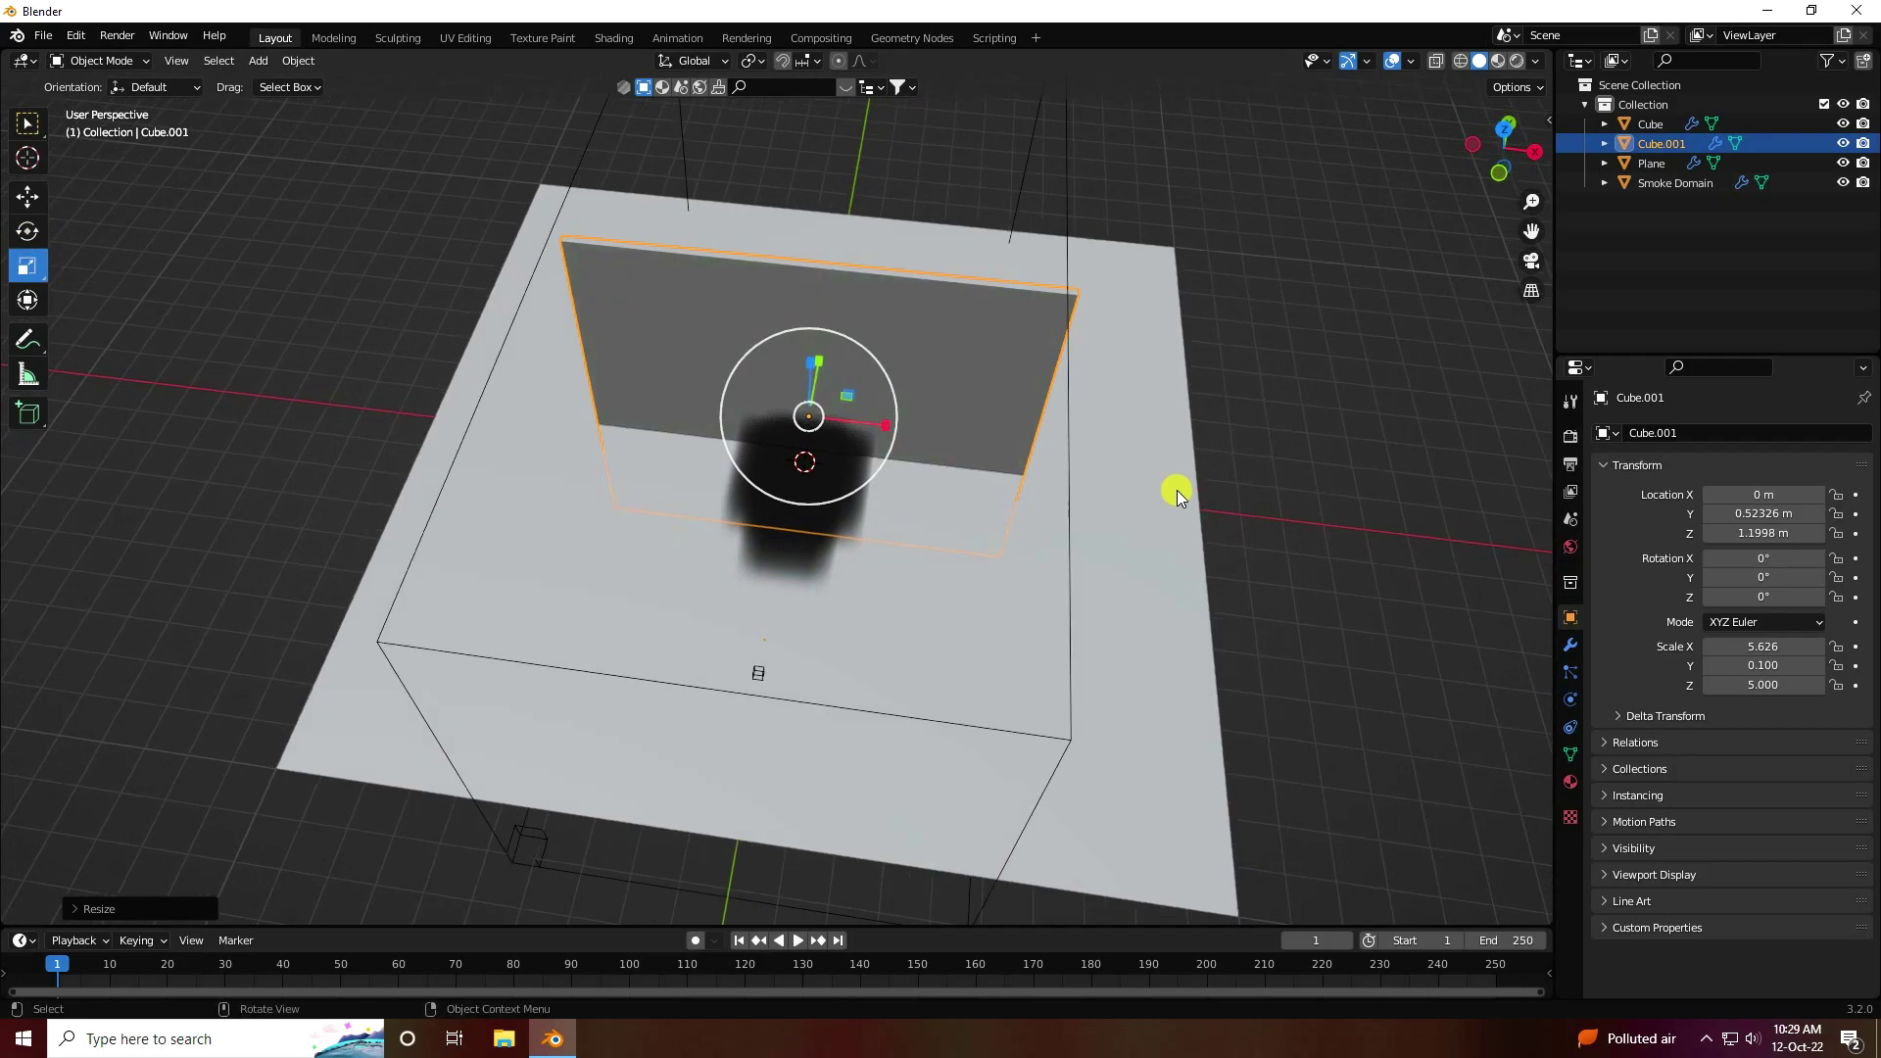
{"action": "key", "text": "KP_7"}
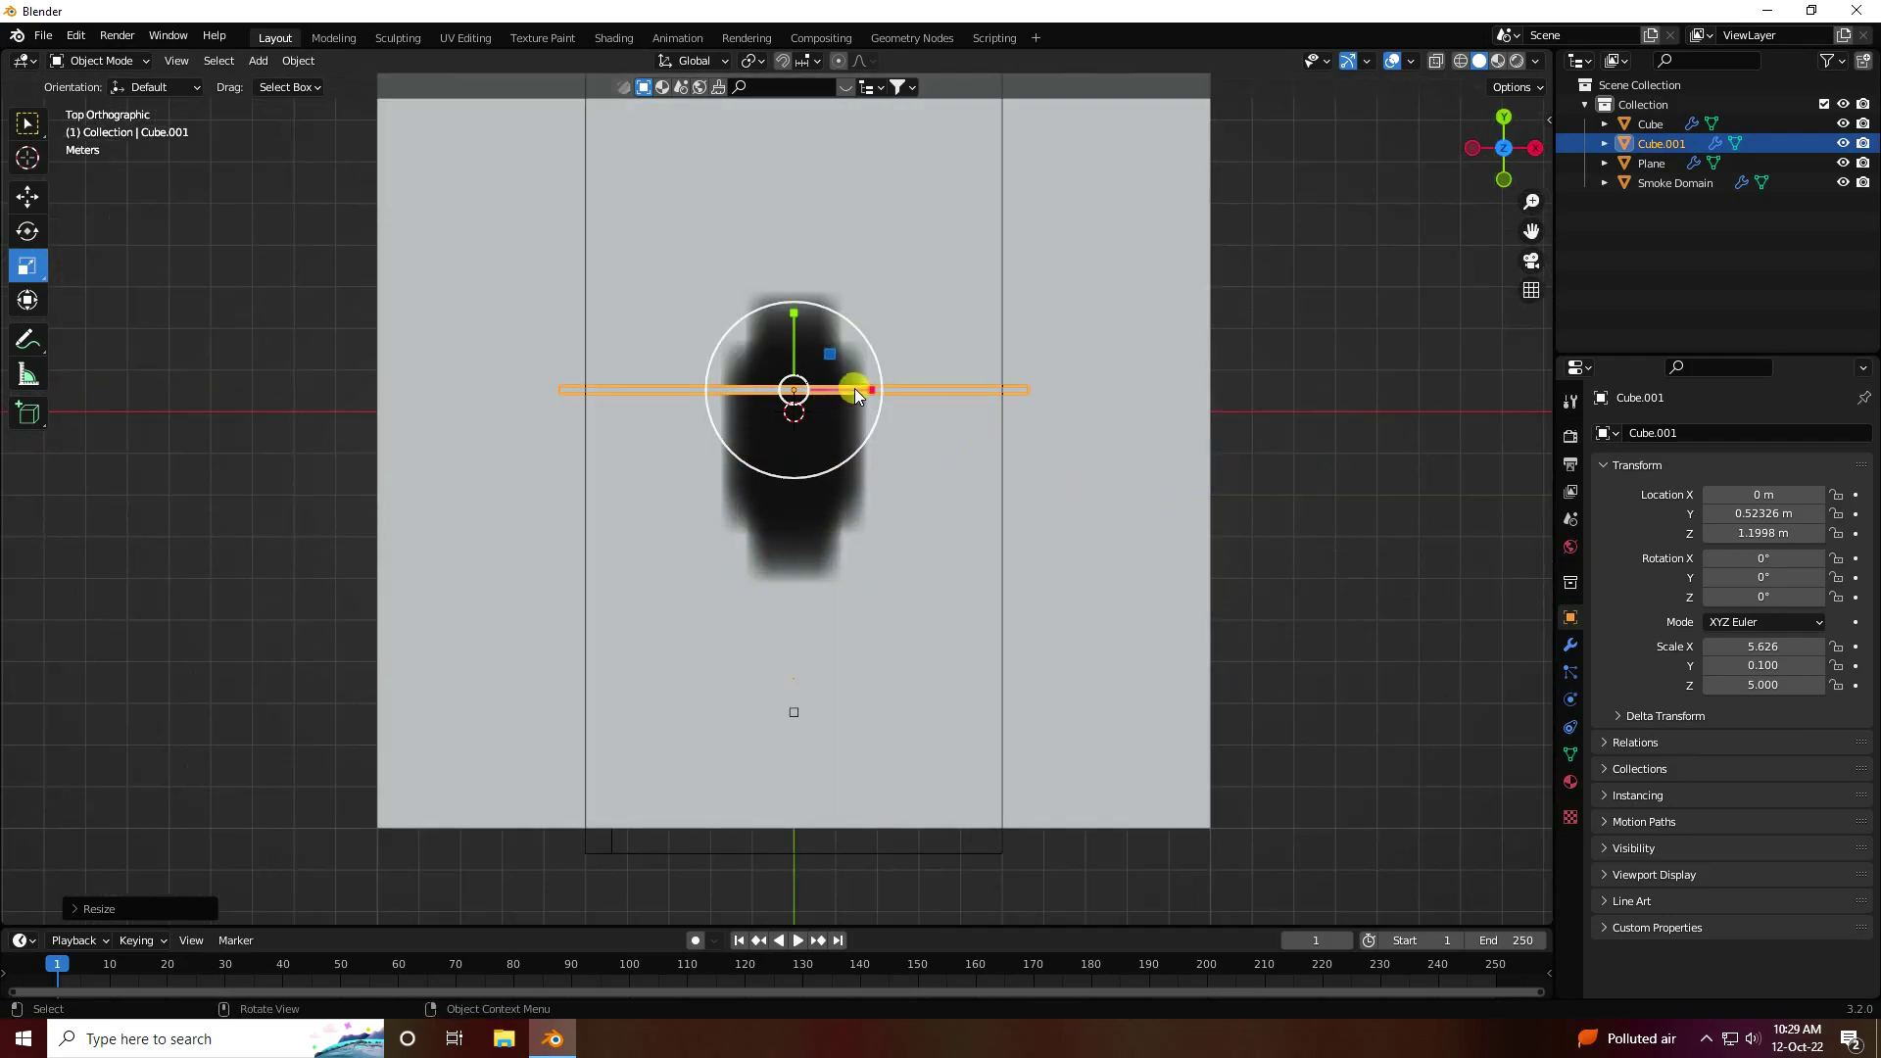
{"action": "left_click_drag", "start_coordinate": [876, 390], "coordinate": [868, 391]}
{"action": "left_click", "coordinate": [27, 196]}
{"action": "middle_click_drag", "start_coordinate": [842, 705], "coordinate": [731, 448]}
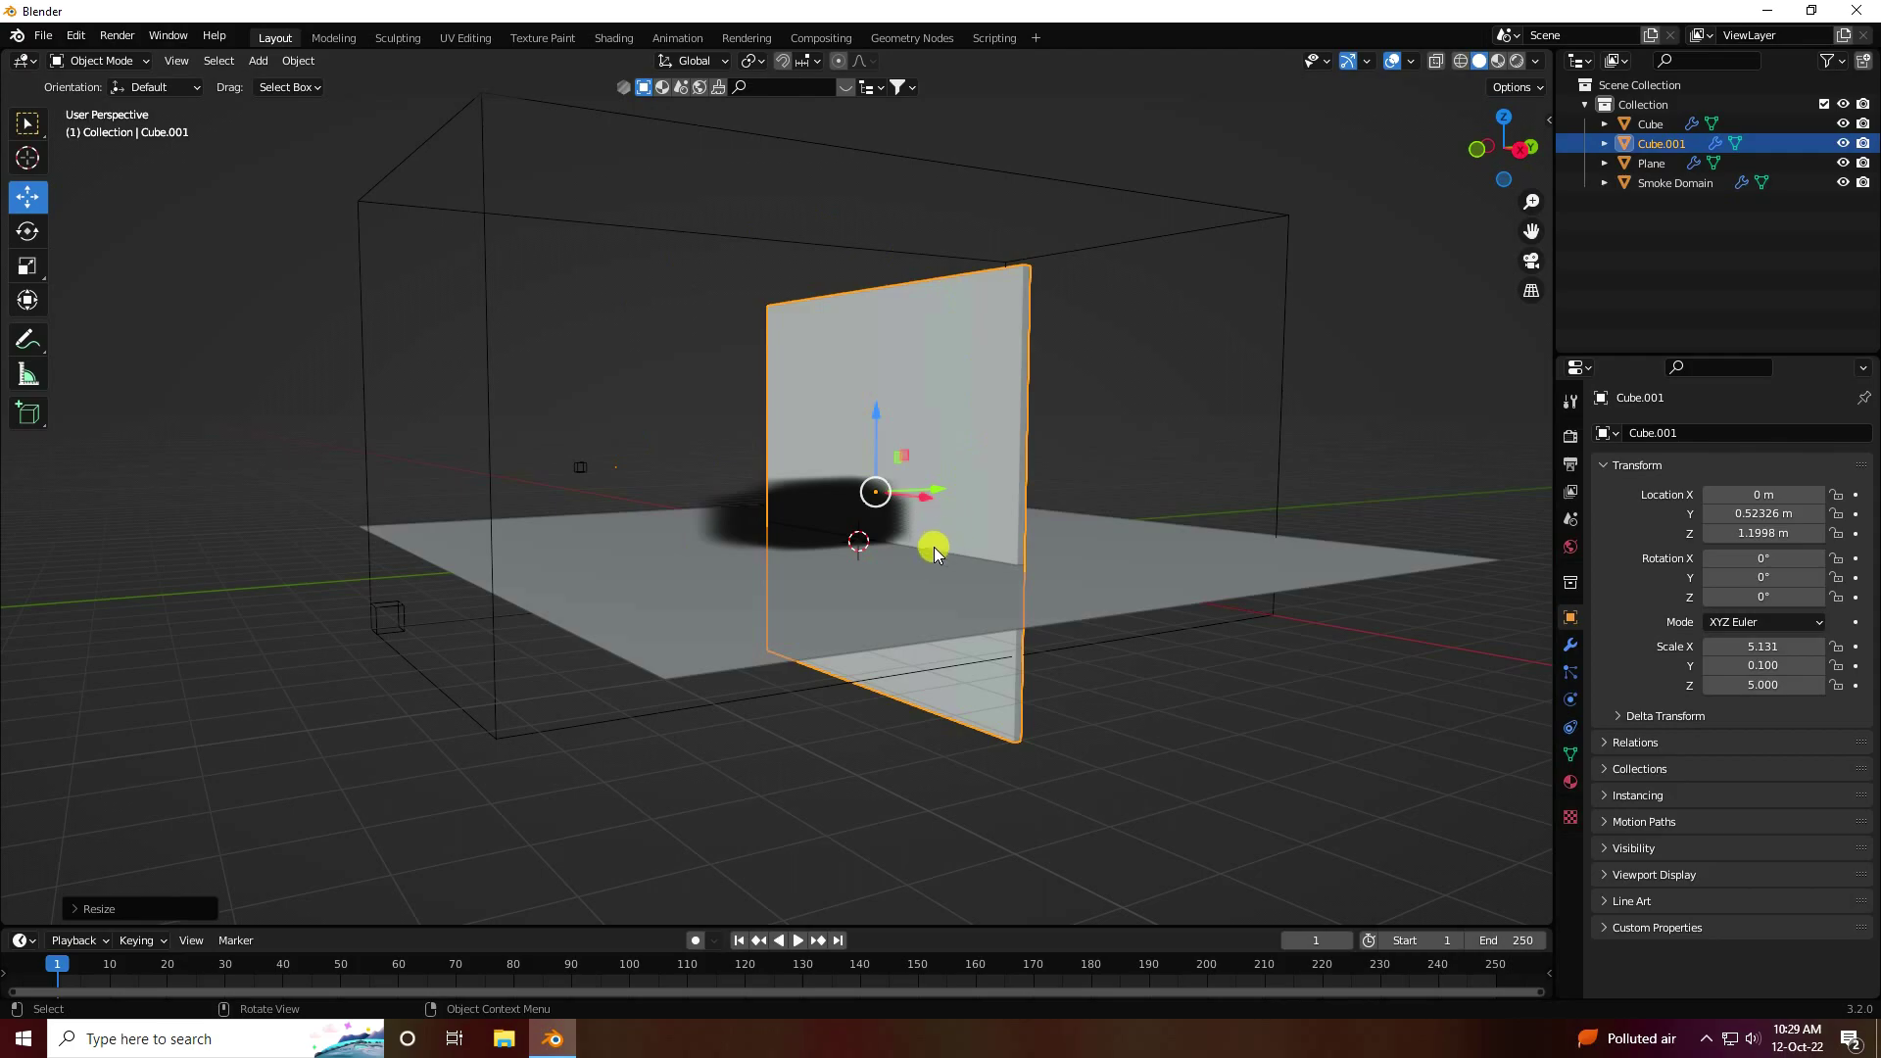
{"action": "scroll", "coordinate": [940, 535], "scroll_direction": "up", "scroll_amount": 2}
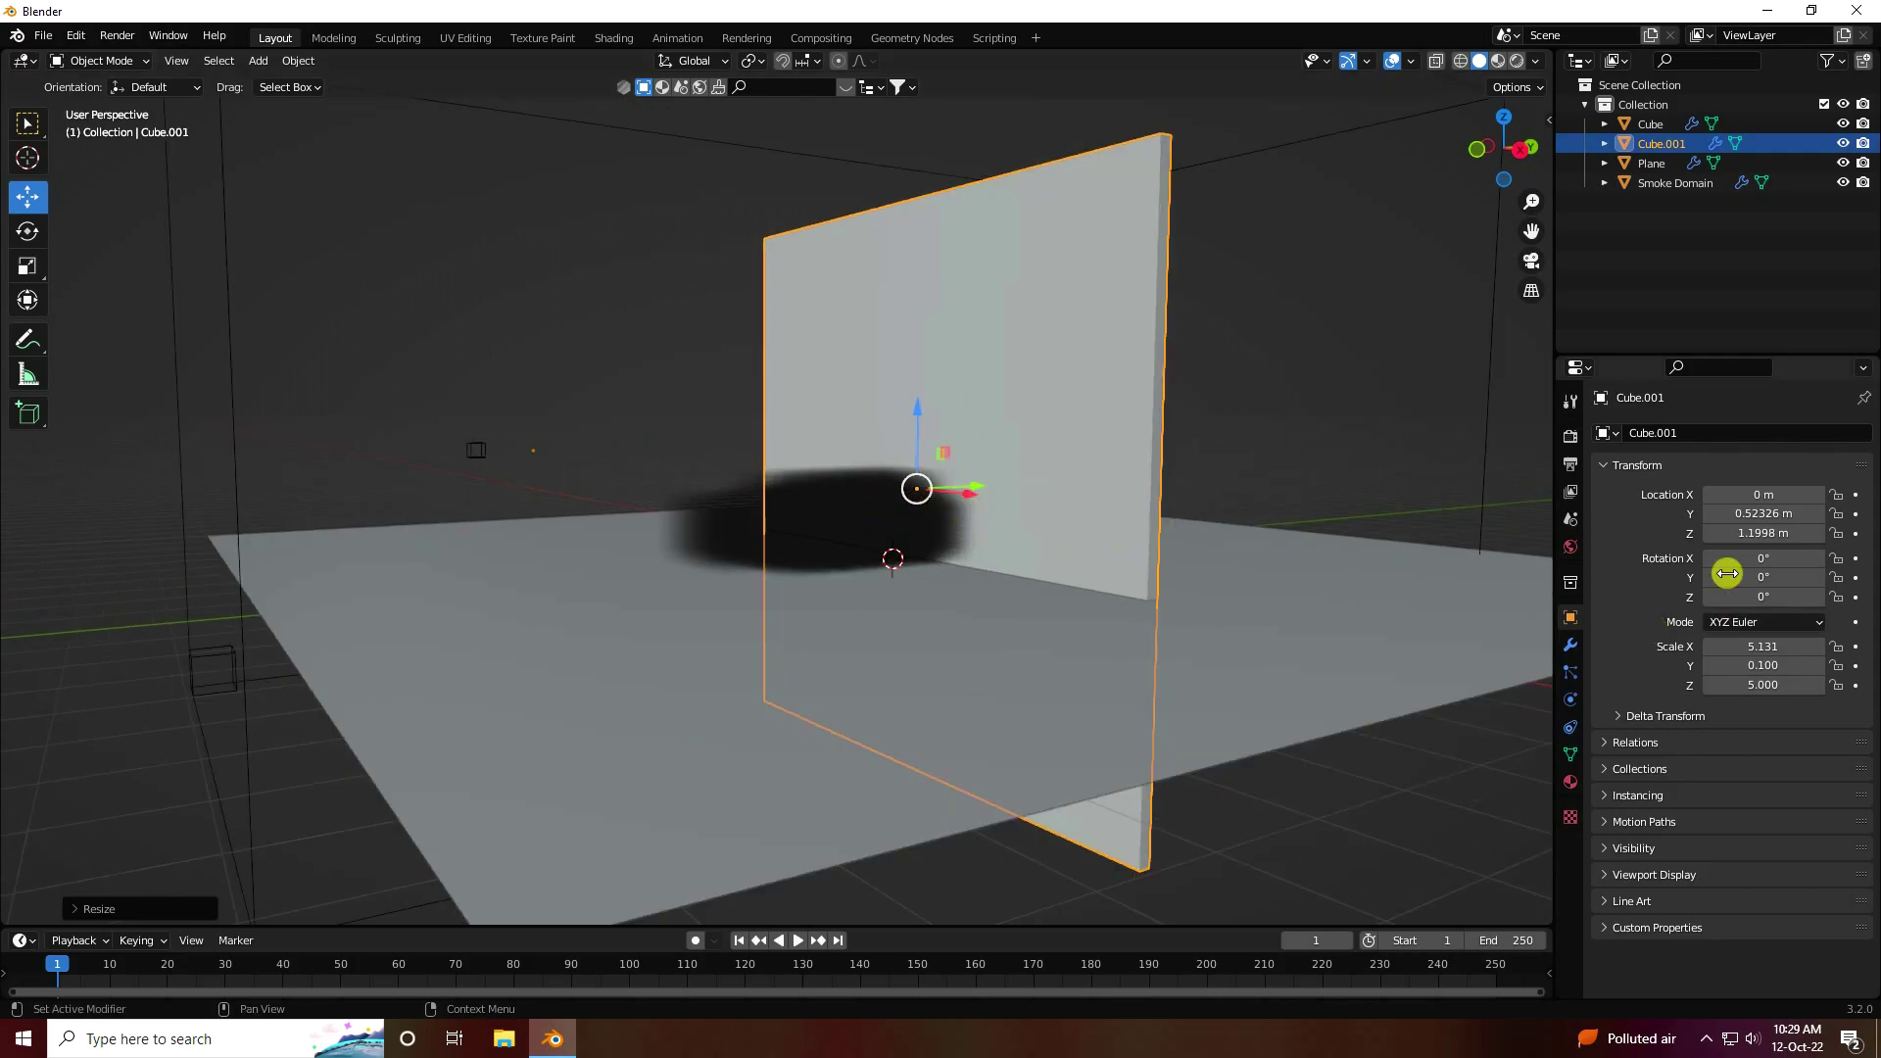
Keep the smoke domain's type as Gas and set its resolution divisions to 128
{"action": "left_click", "coordinate": [1662, 183]}
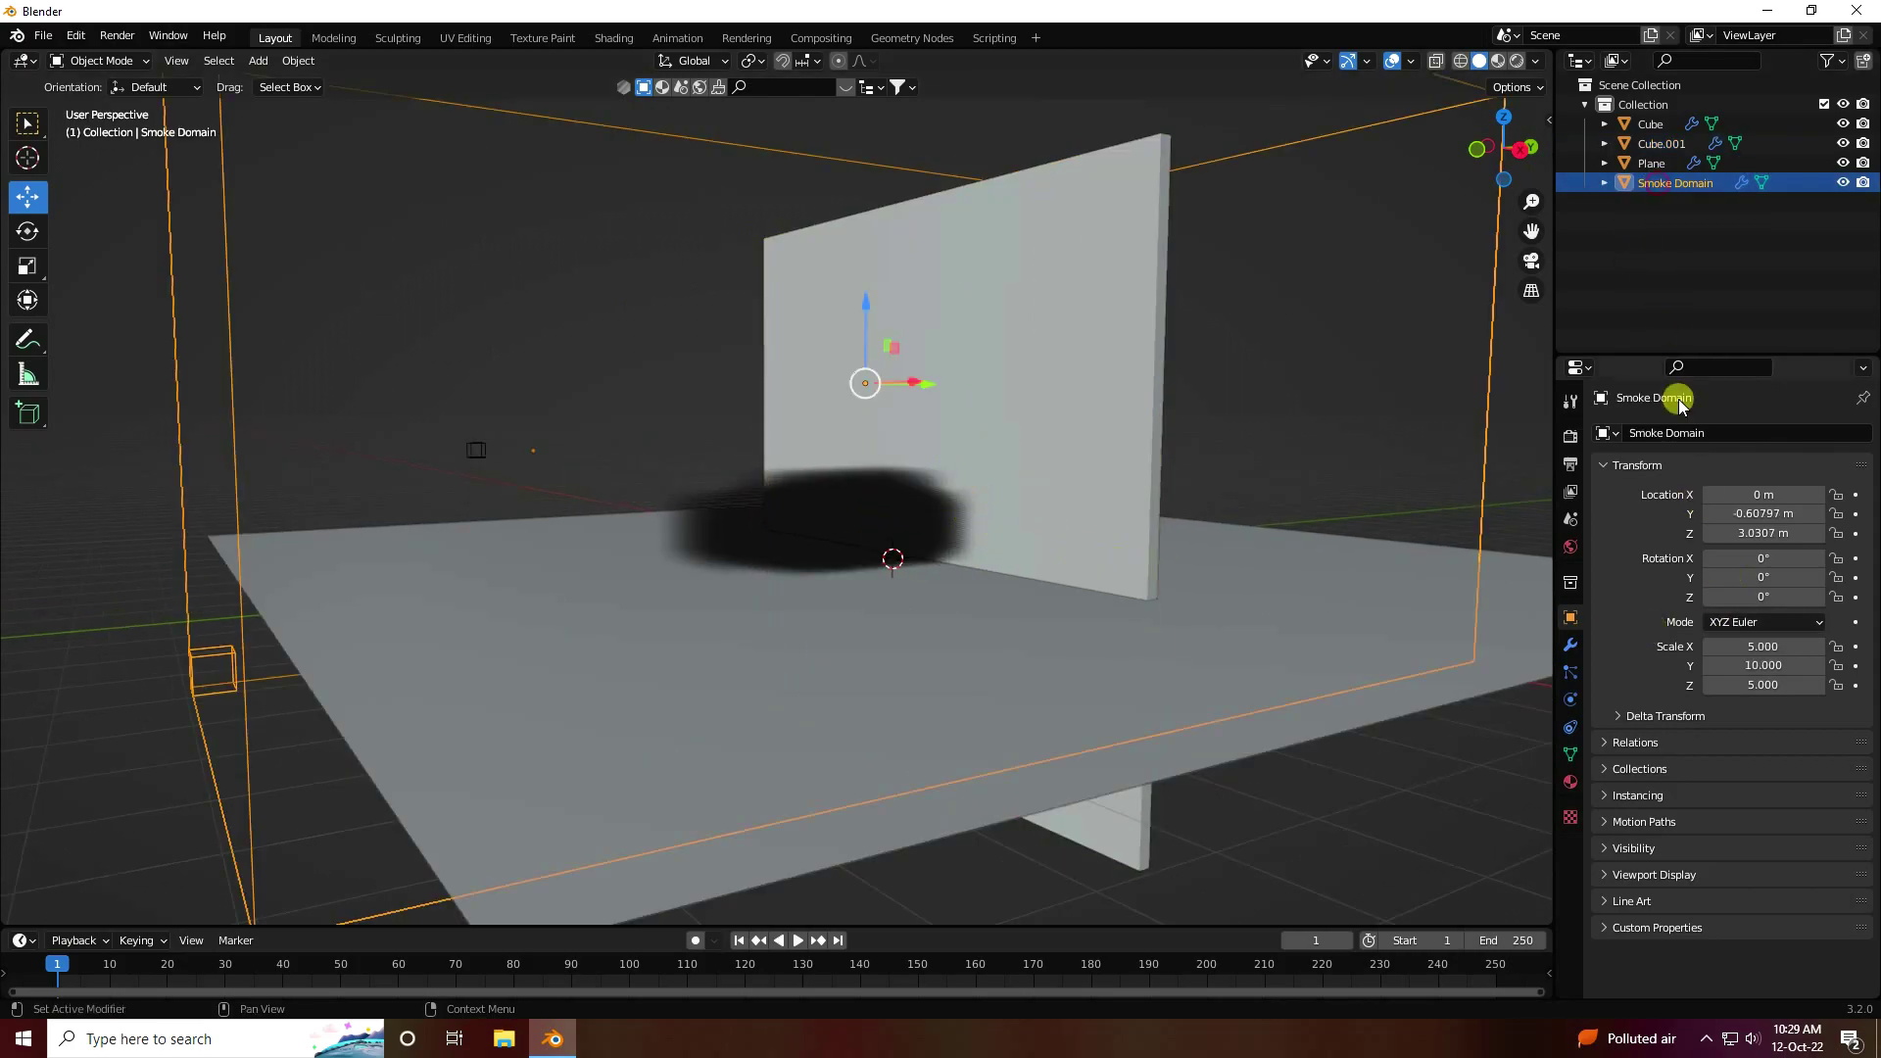
{"action": "left_click", "coordinate": [1570, 699]}
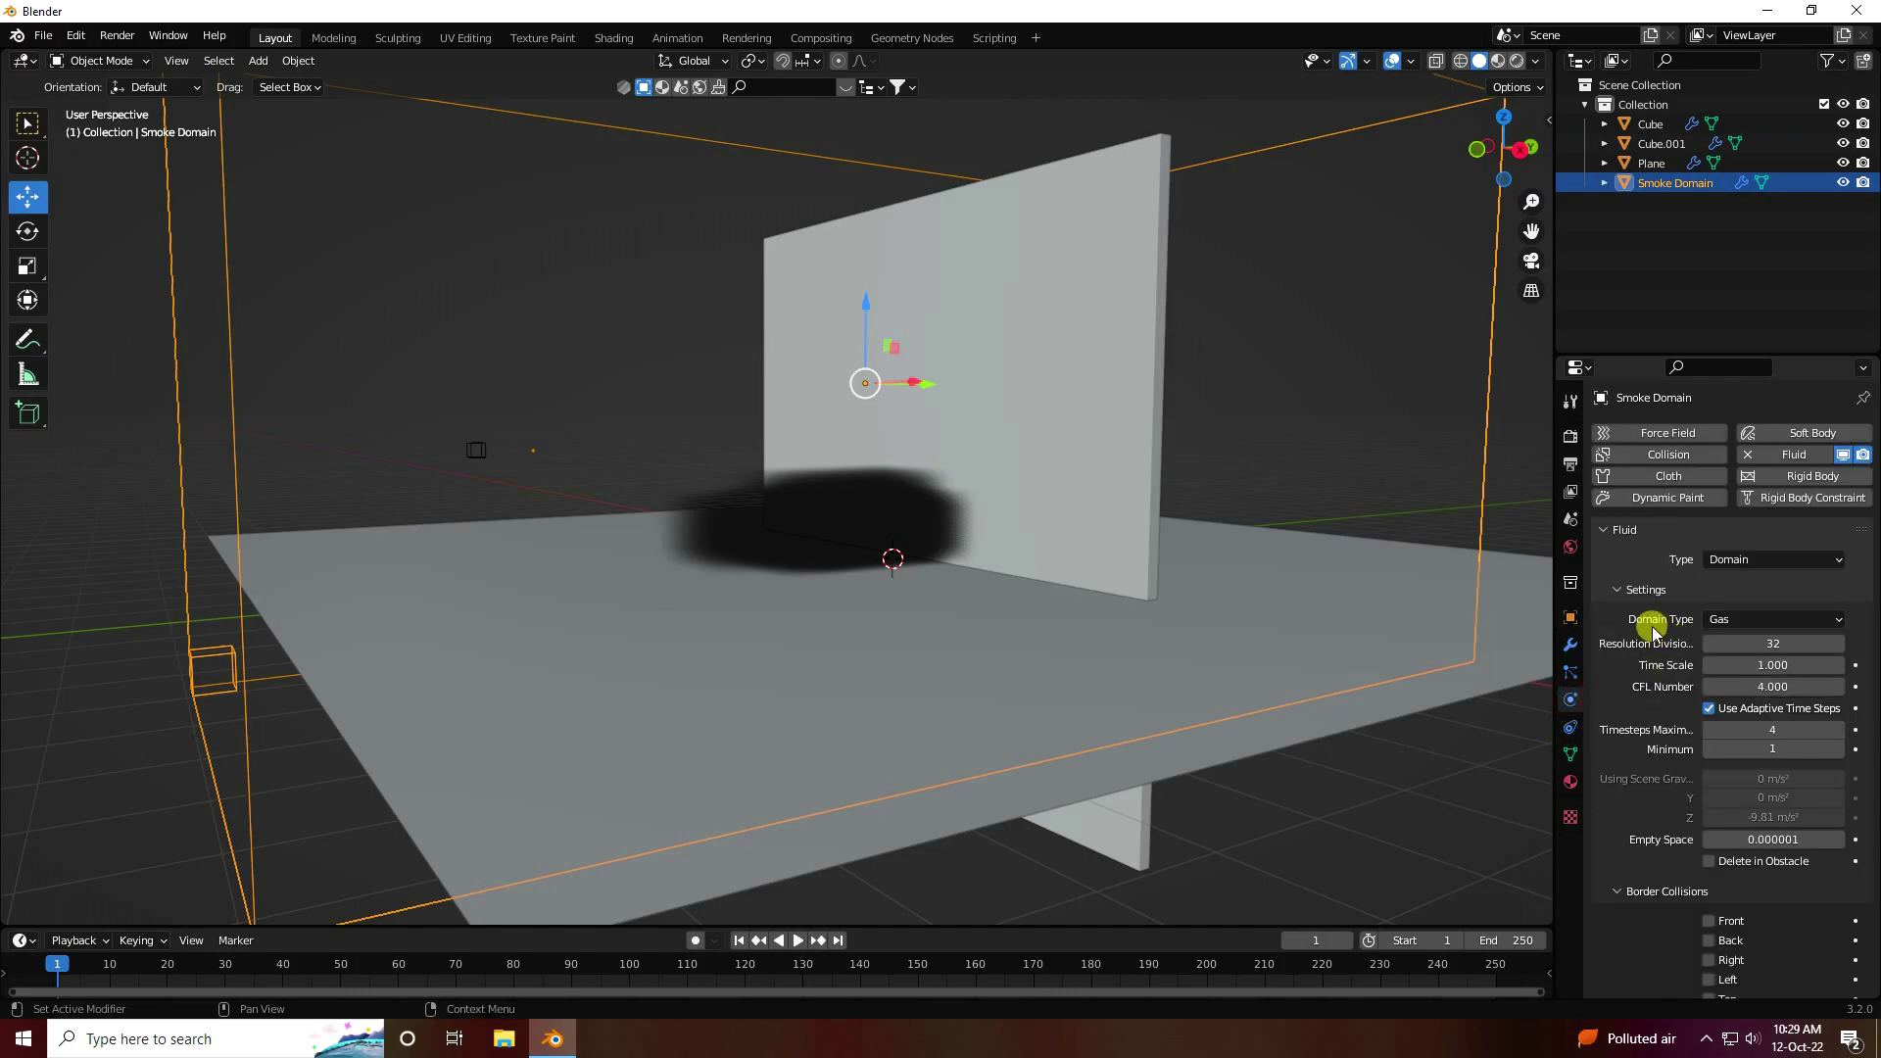
{"action": "left_click", "coordinate": [1735, 619]}
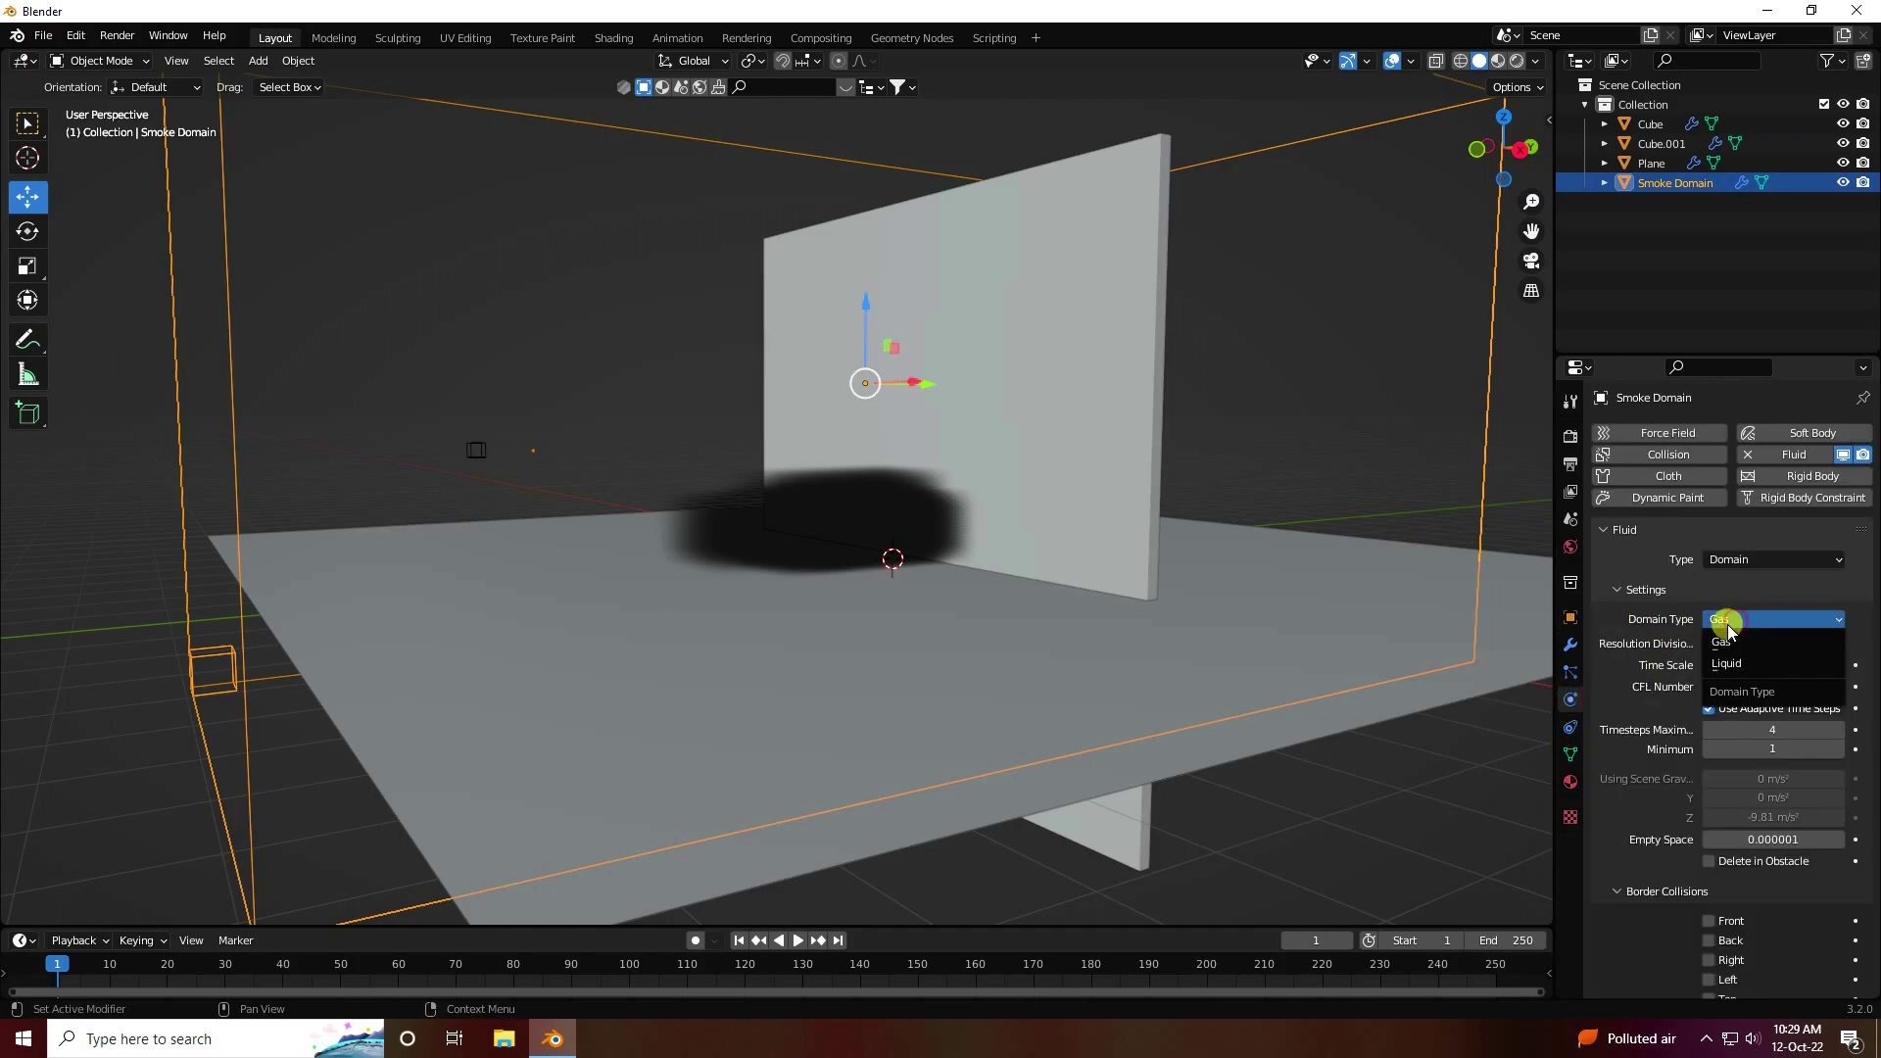
{"action": "left_click", "coordinate": [1722, 641]}
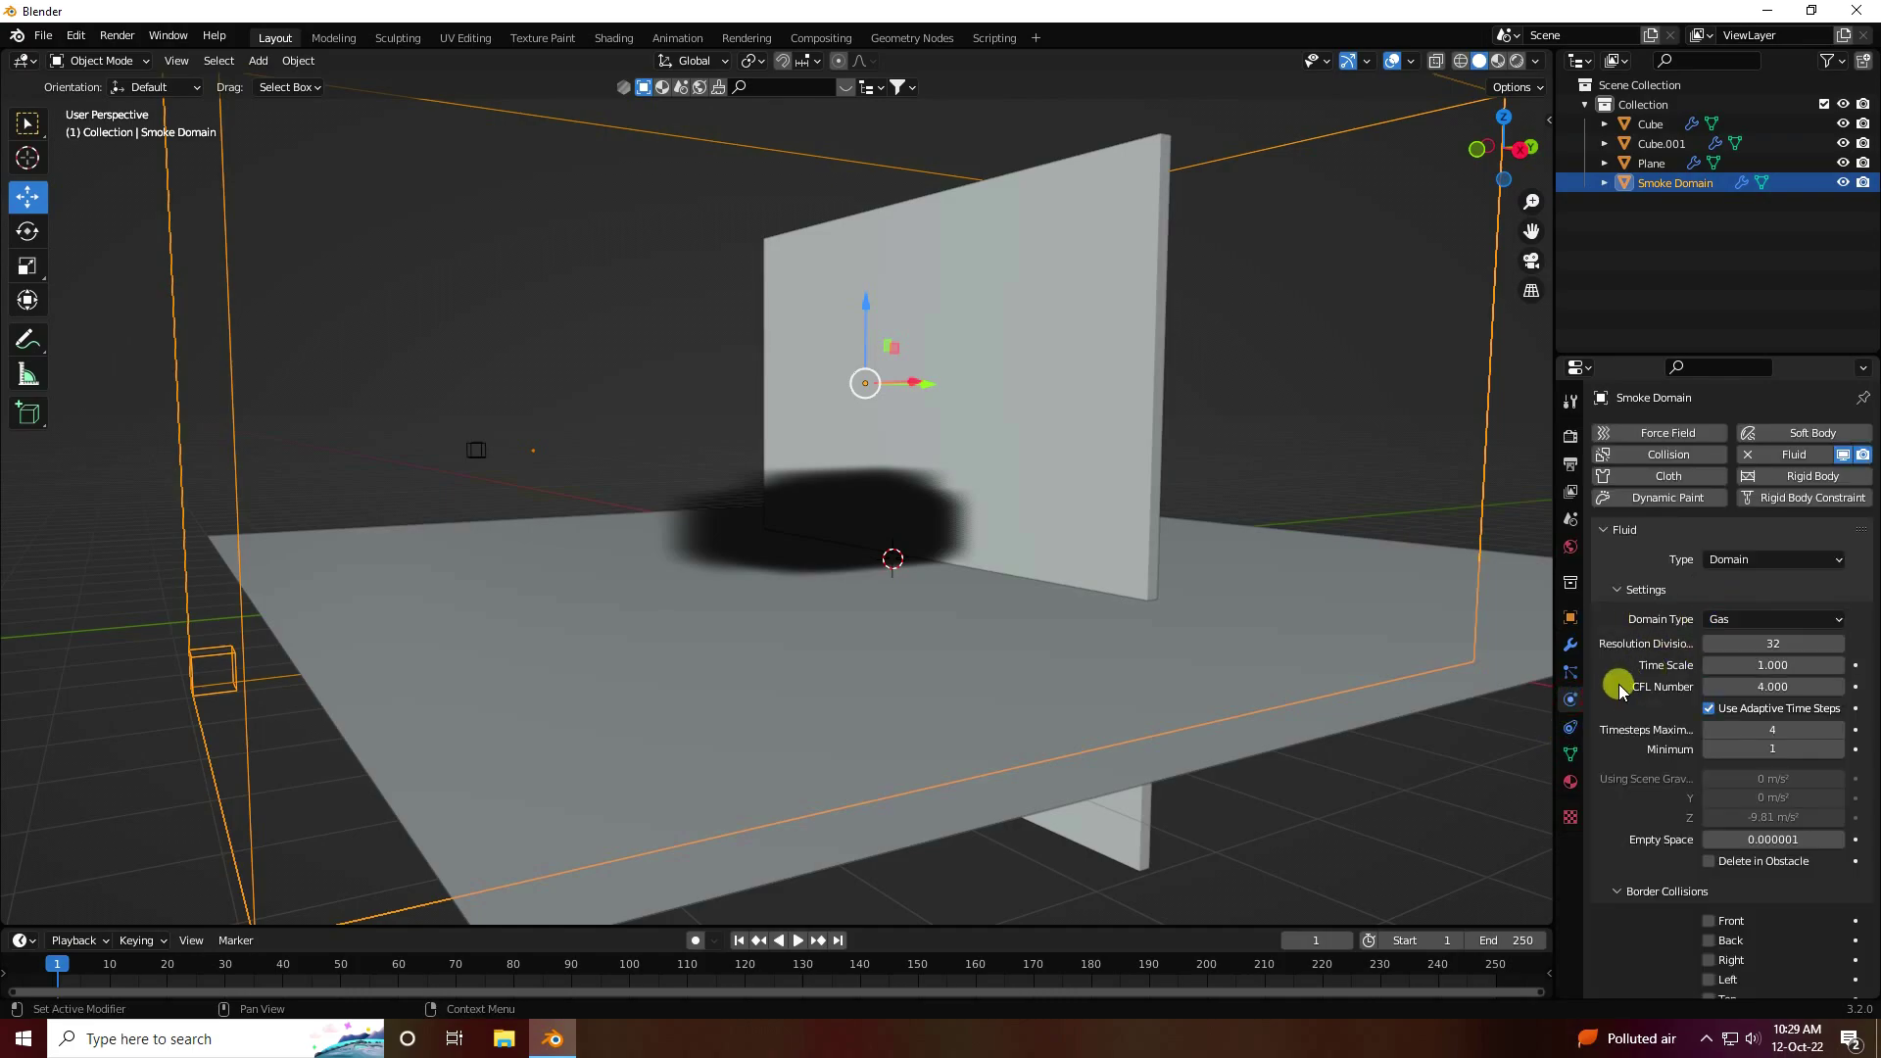
{"action": "left_click", "coordinate": [1751, 644]}
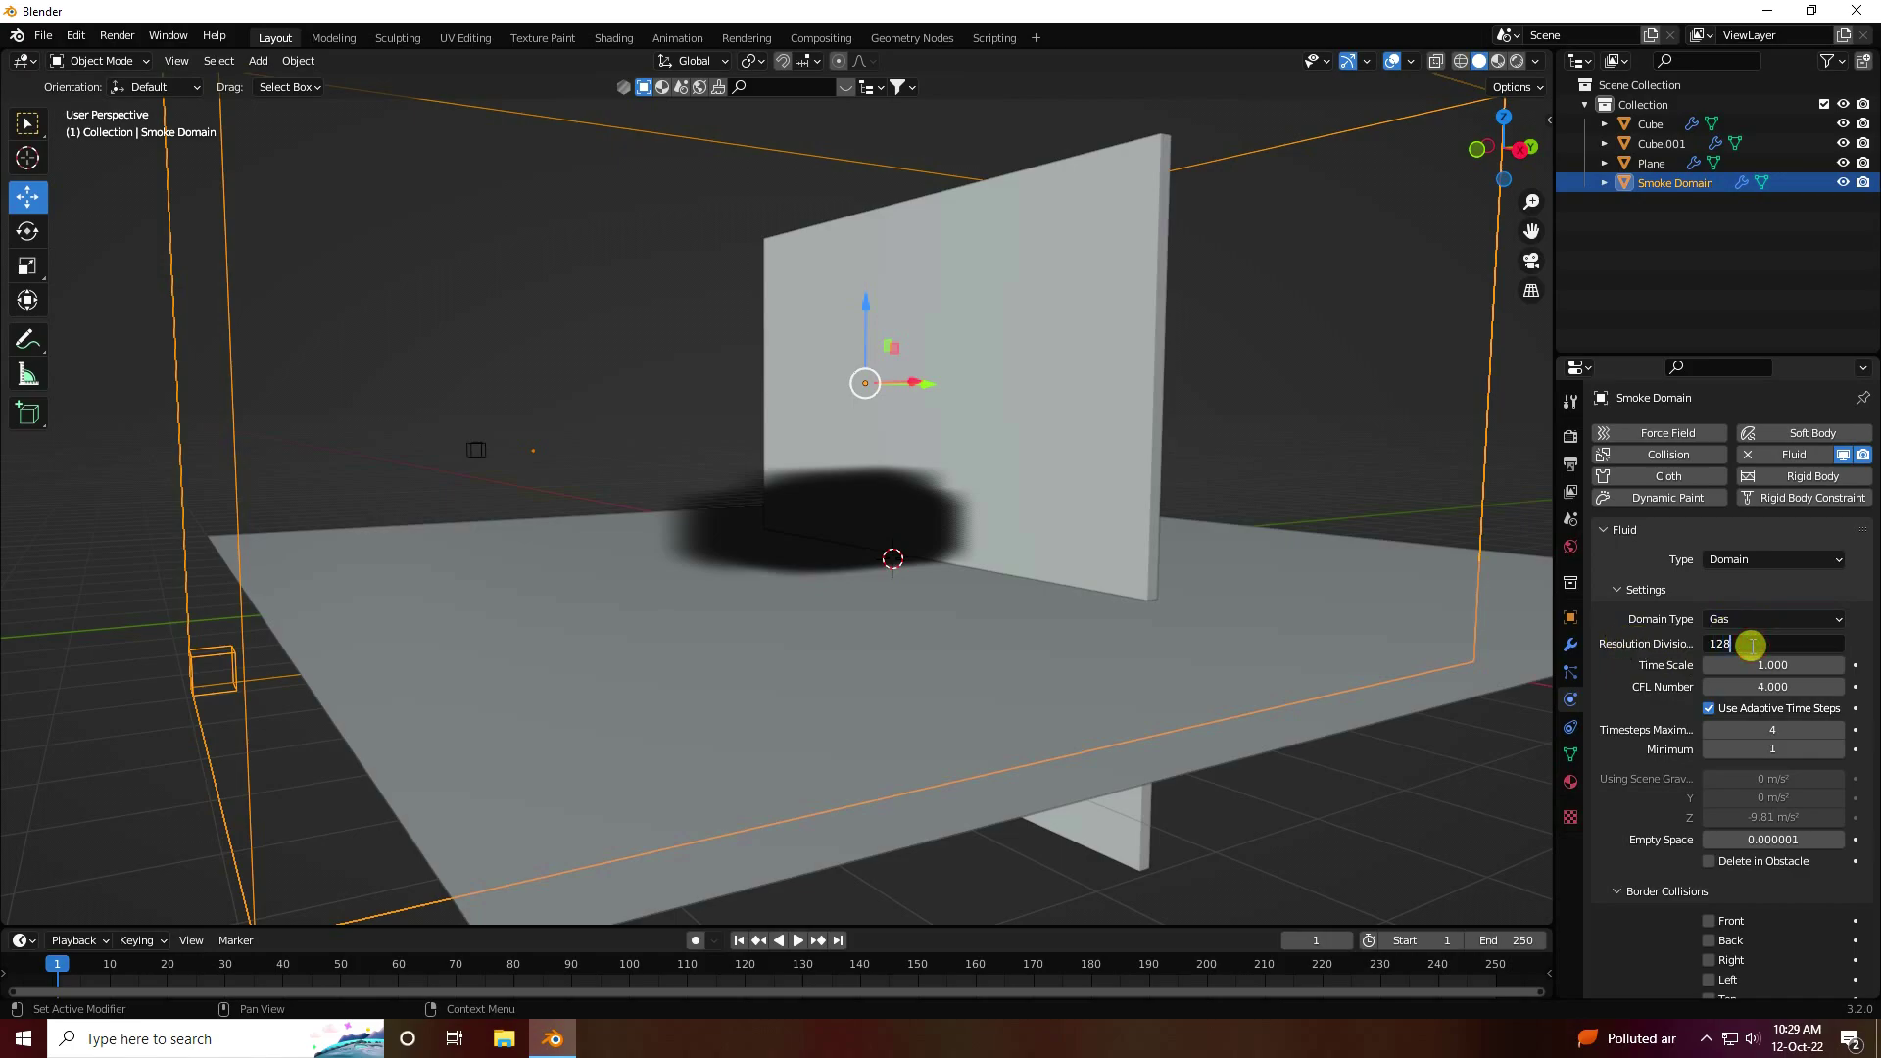
{"action": "key", "text": "Return"}
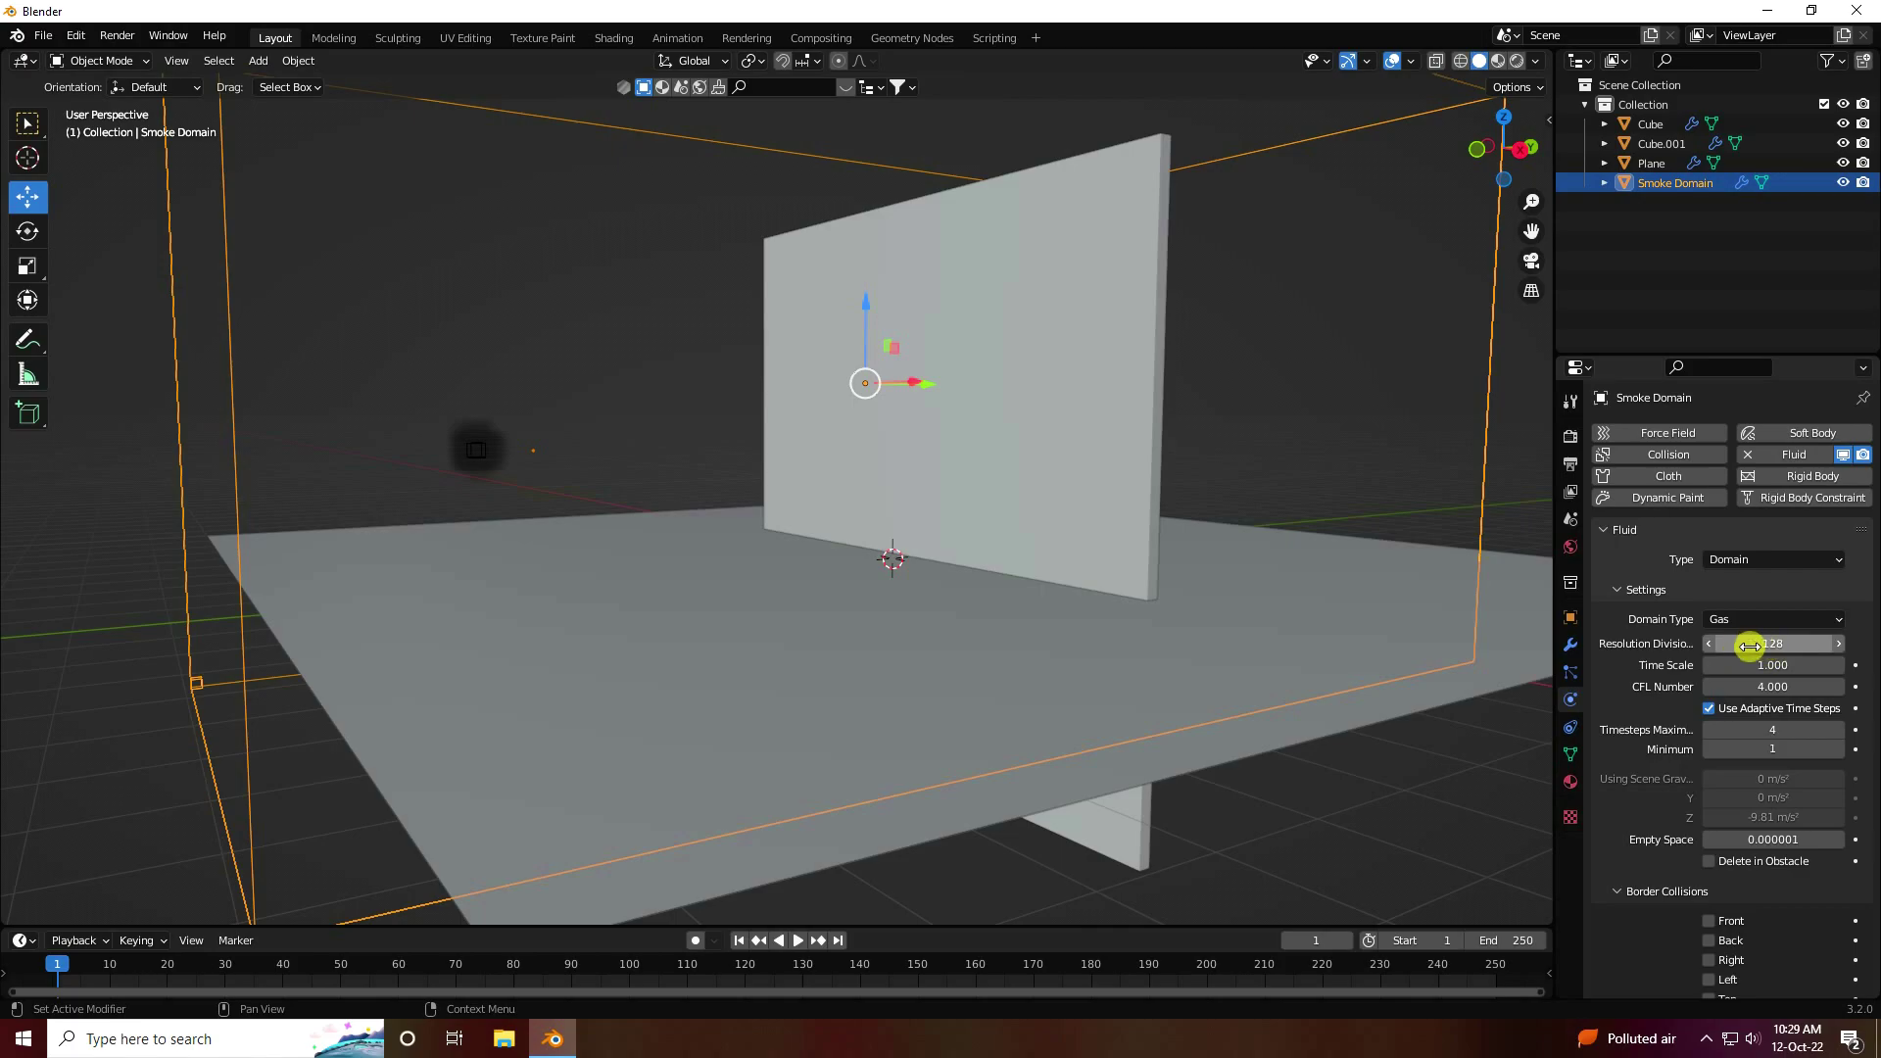
Enable Adaptive Domain for the smoke domain and set its threshold to 0.005
{"action": "scroll", "coordinate": [1646, 798], "scroll_direction": "down", "scroll_amount": 7}
{"action": "left_click", "coordinate": [1628, 774]}
{"action": "left_click", "coordinate": [1617, 774]}
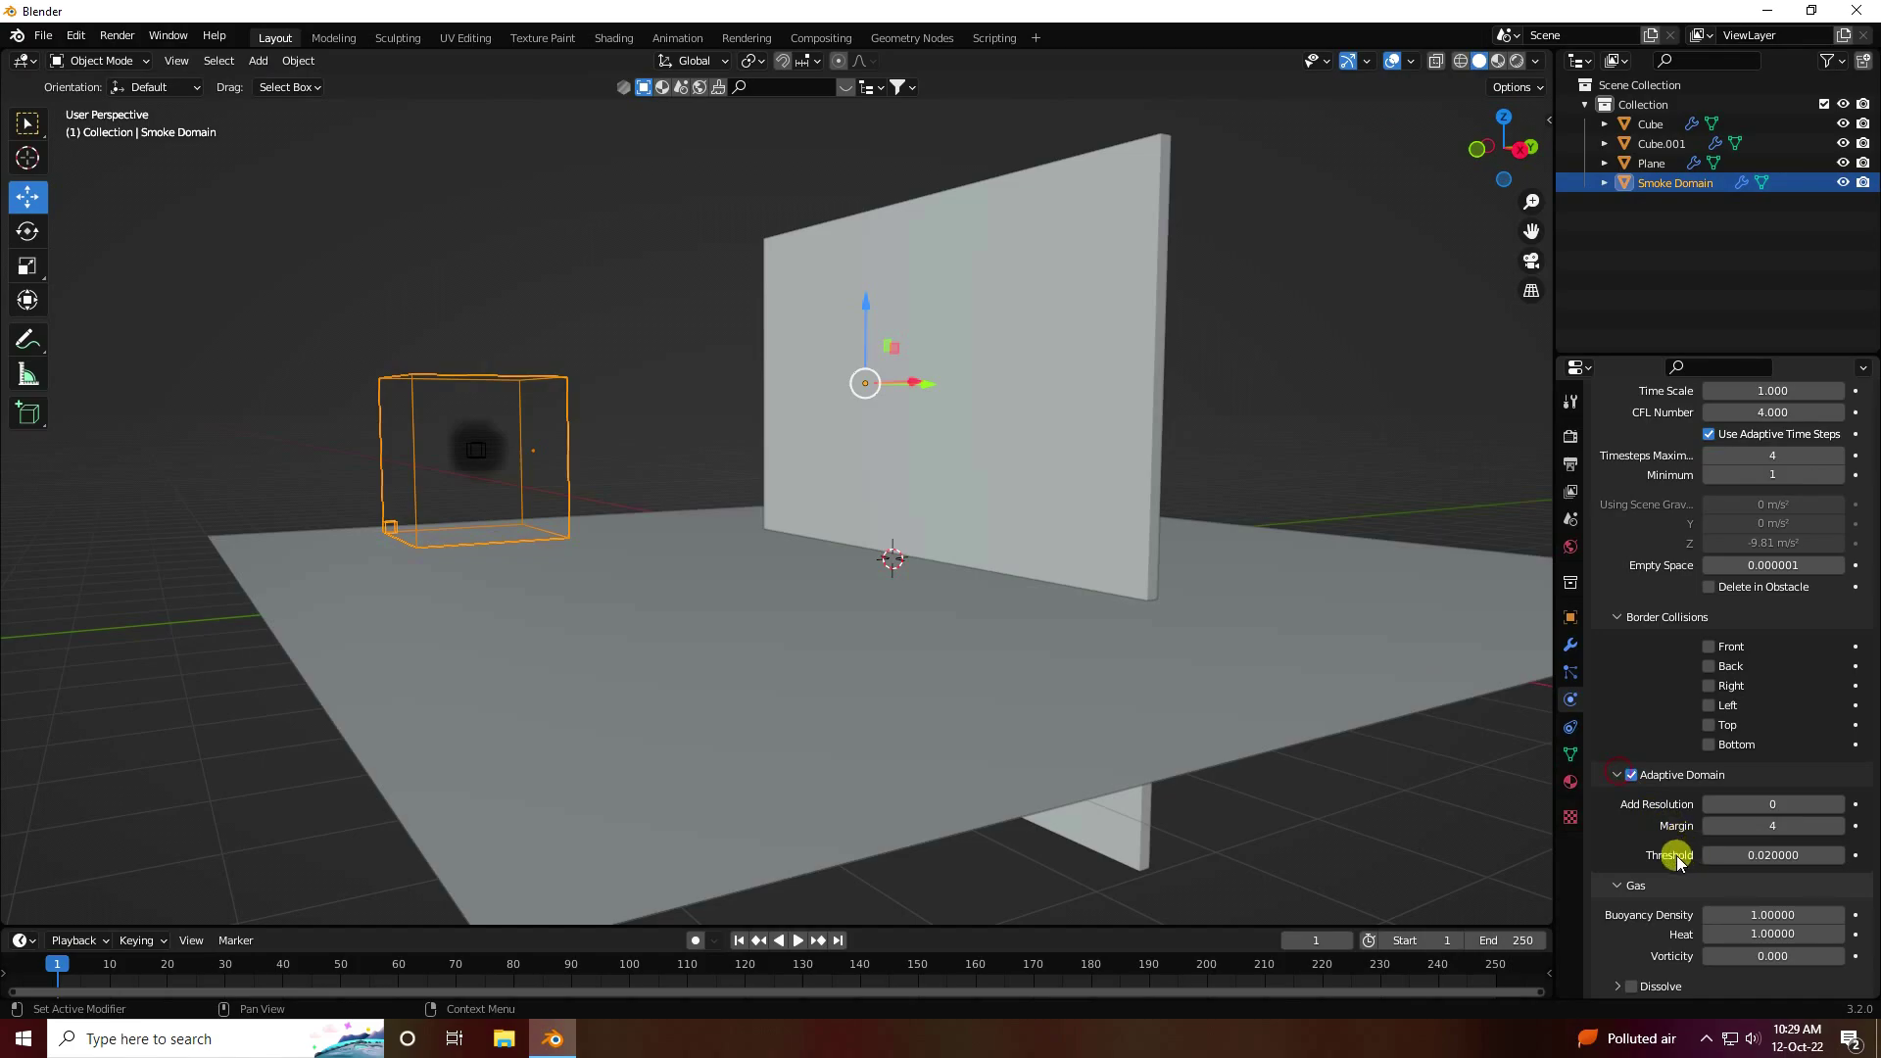
{"action": "left_click", "coordinate": [1748, 853]}
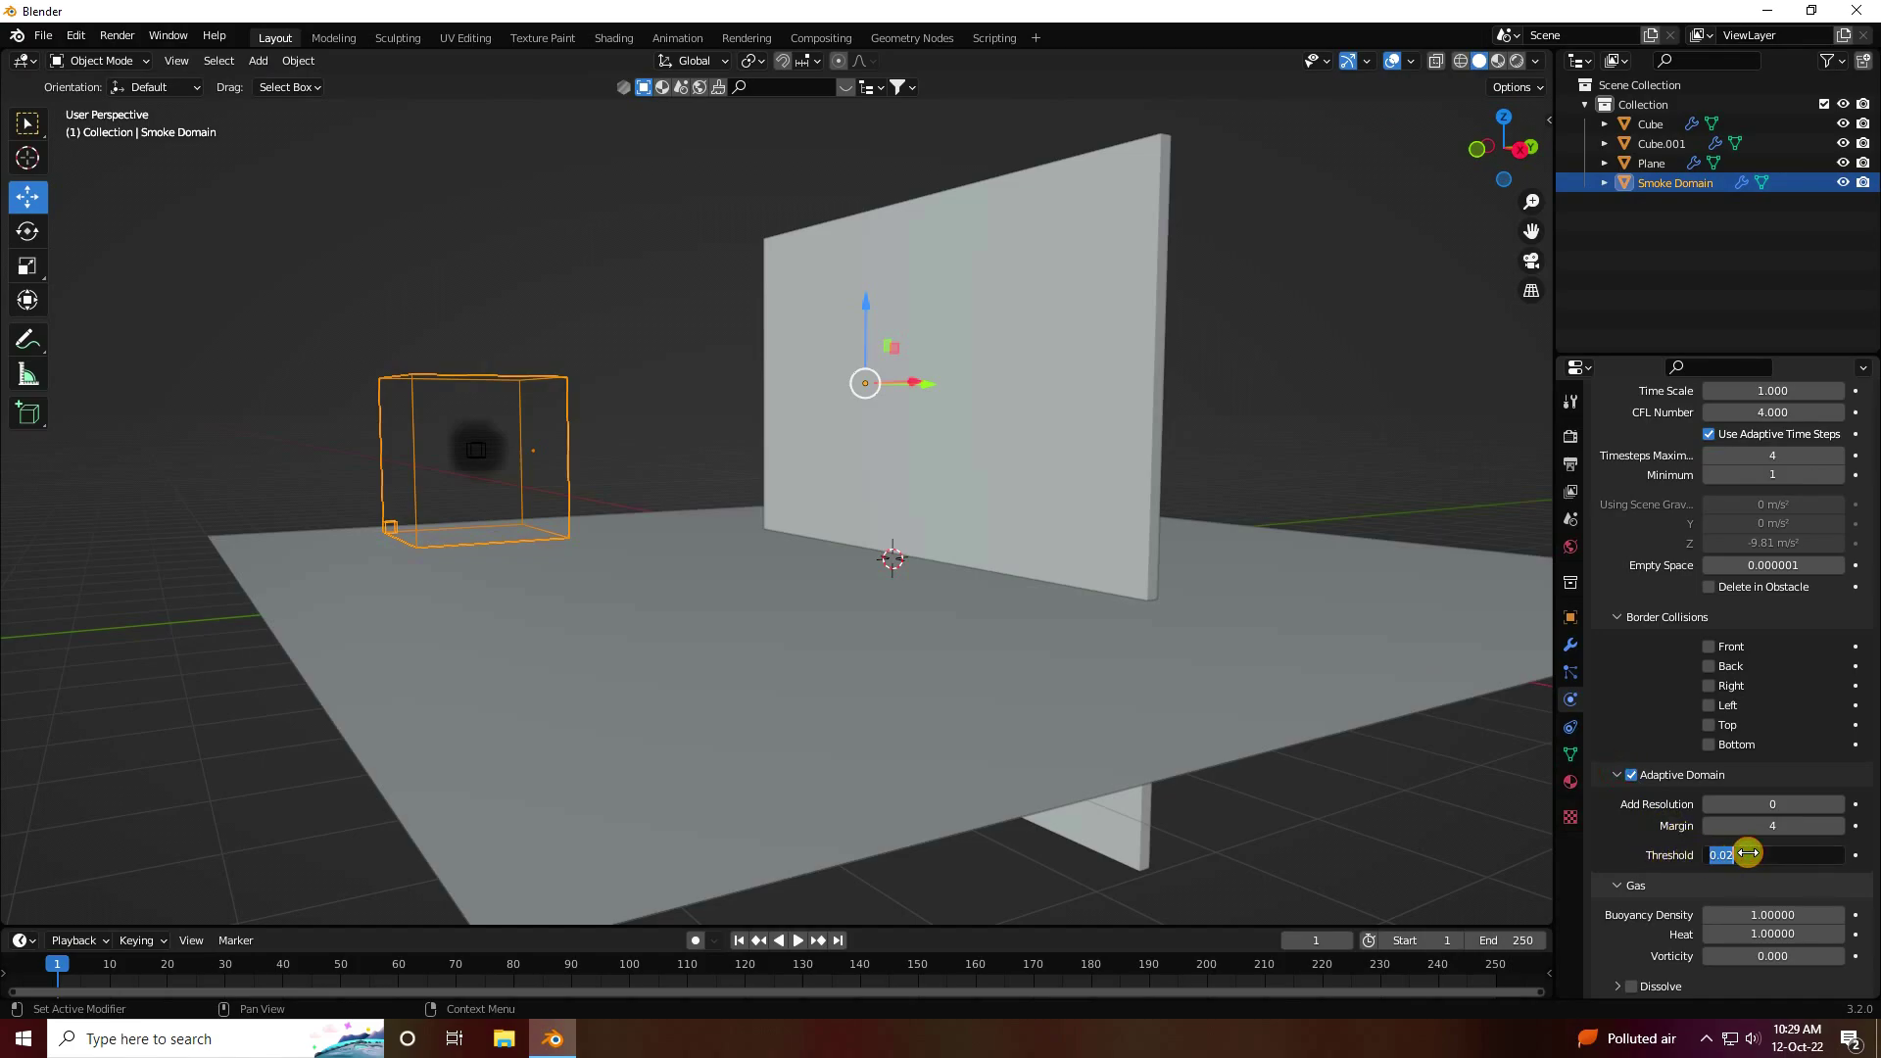
{"action": "type", "text": "0.005000"}
{"action": "key", "text": "Return"}
Set the smoke domain's gas buoyancy density to 0 and vorticity to 0.1
{"action": "scroll", "coordinate": [1700, 833], "scroll_direction": "down", "scroll_amount": 4}
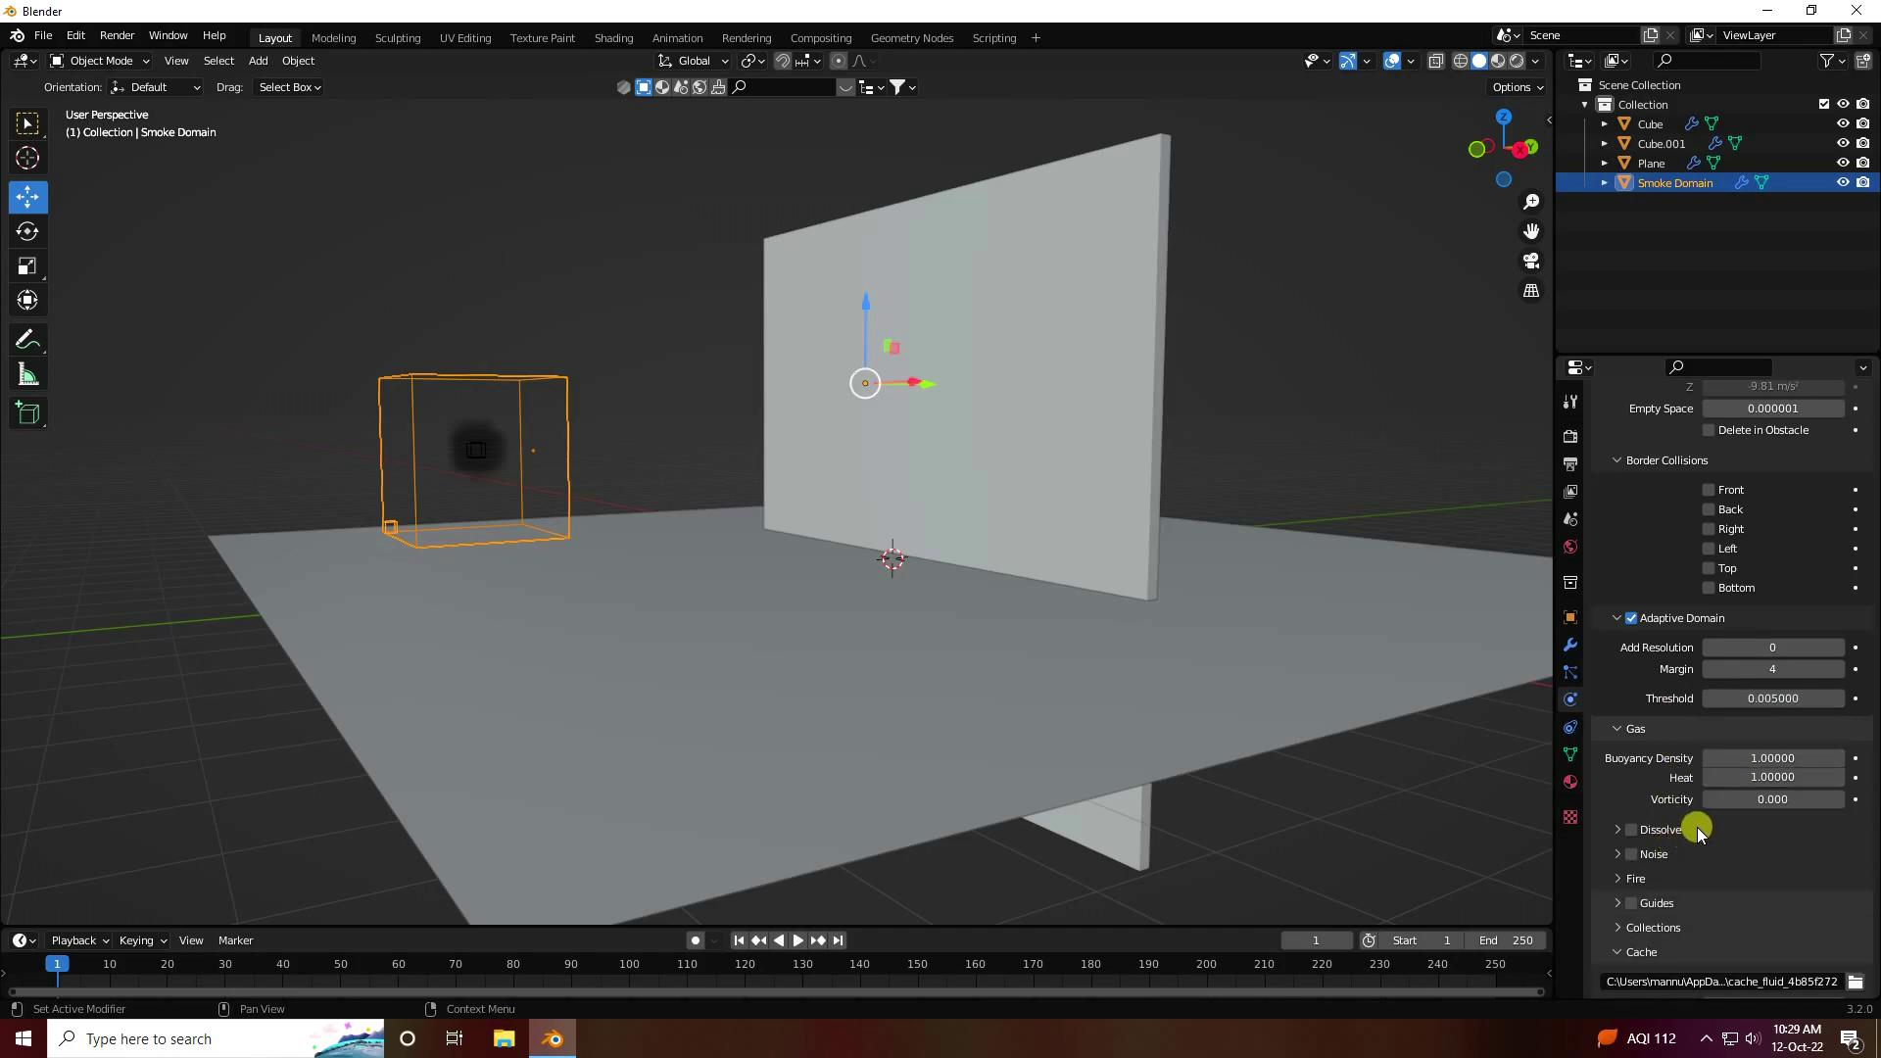
{"action": "left_click", "coordinate": [1773, 757]}
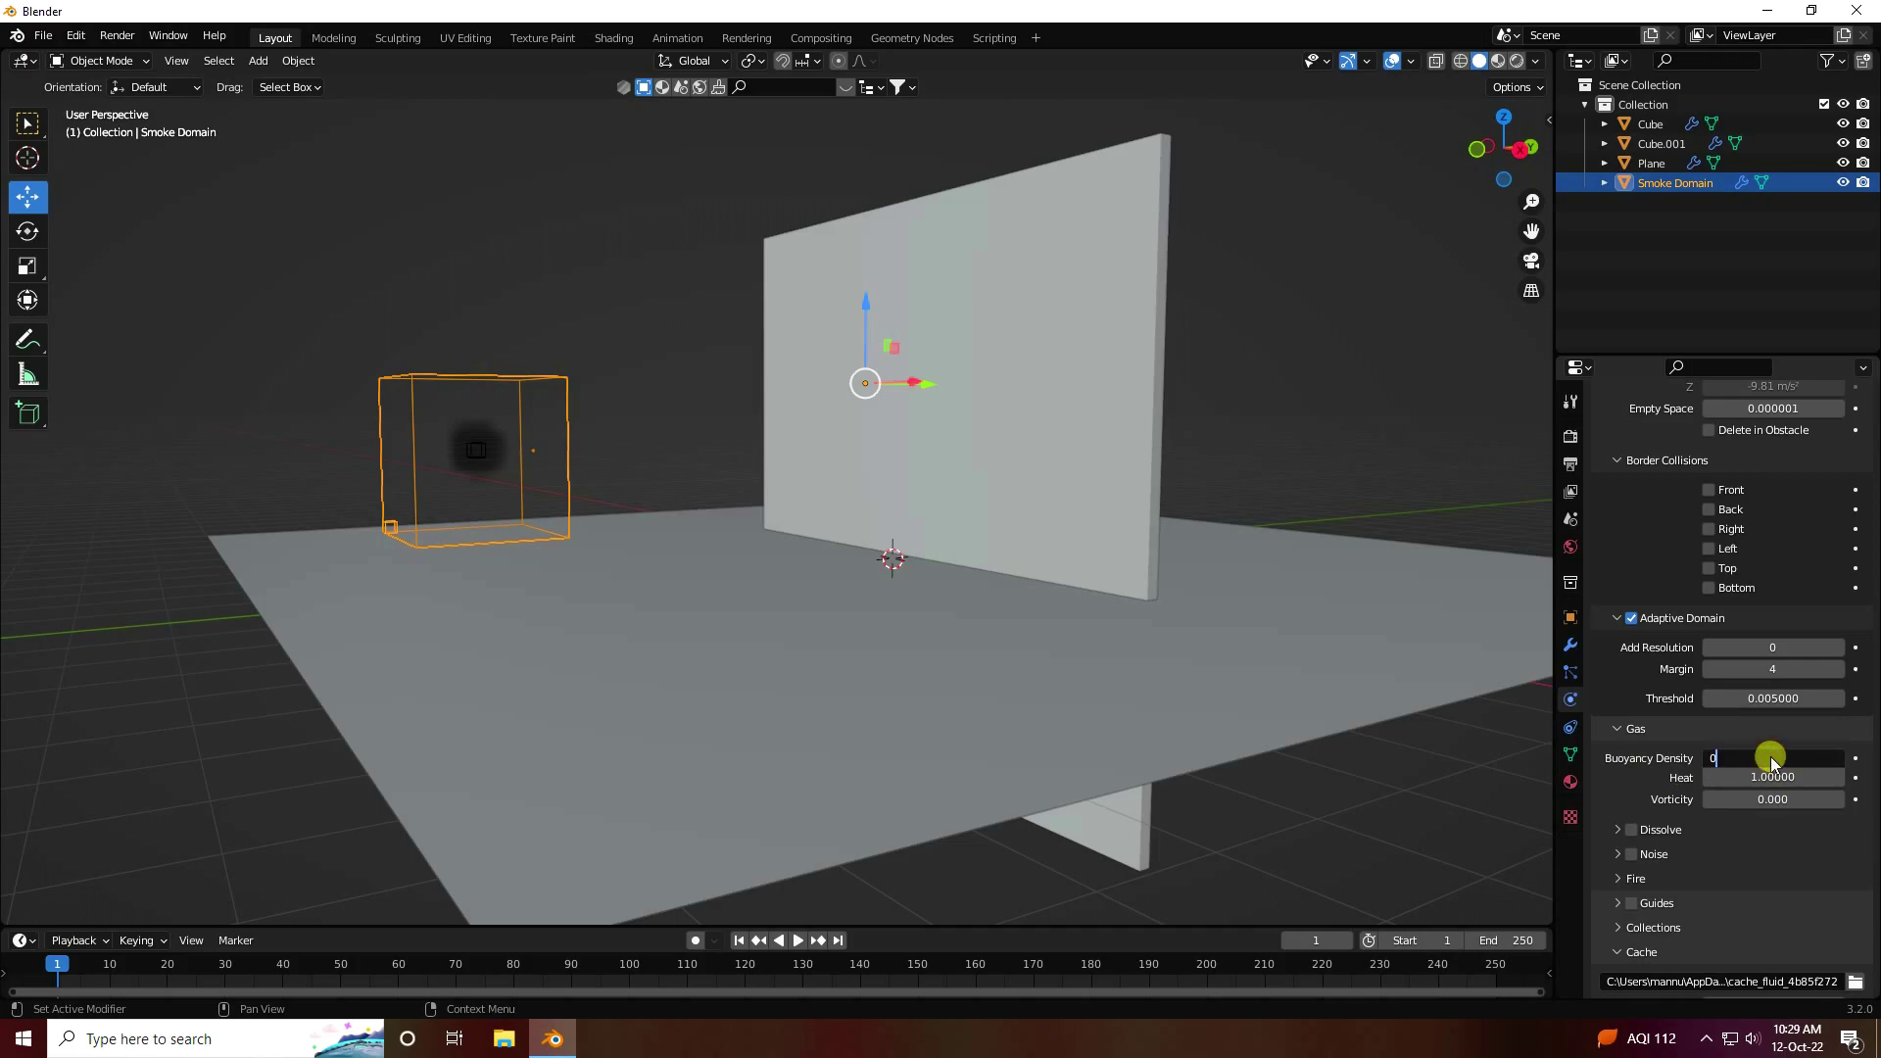
{"action": "type", "text": "0"}
{"action": "key", "text": "Return"}
{"action": "left_click", "coordinate": [1760, 800]}
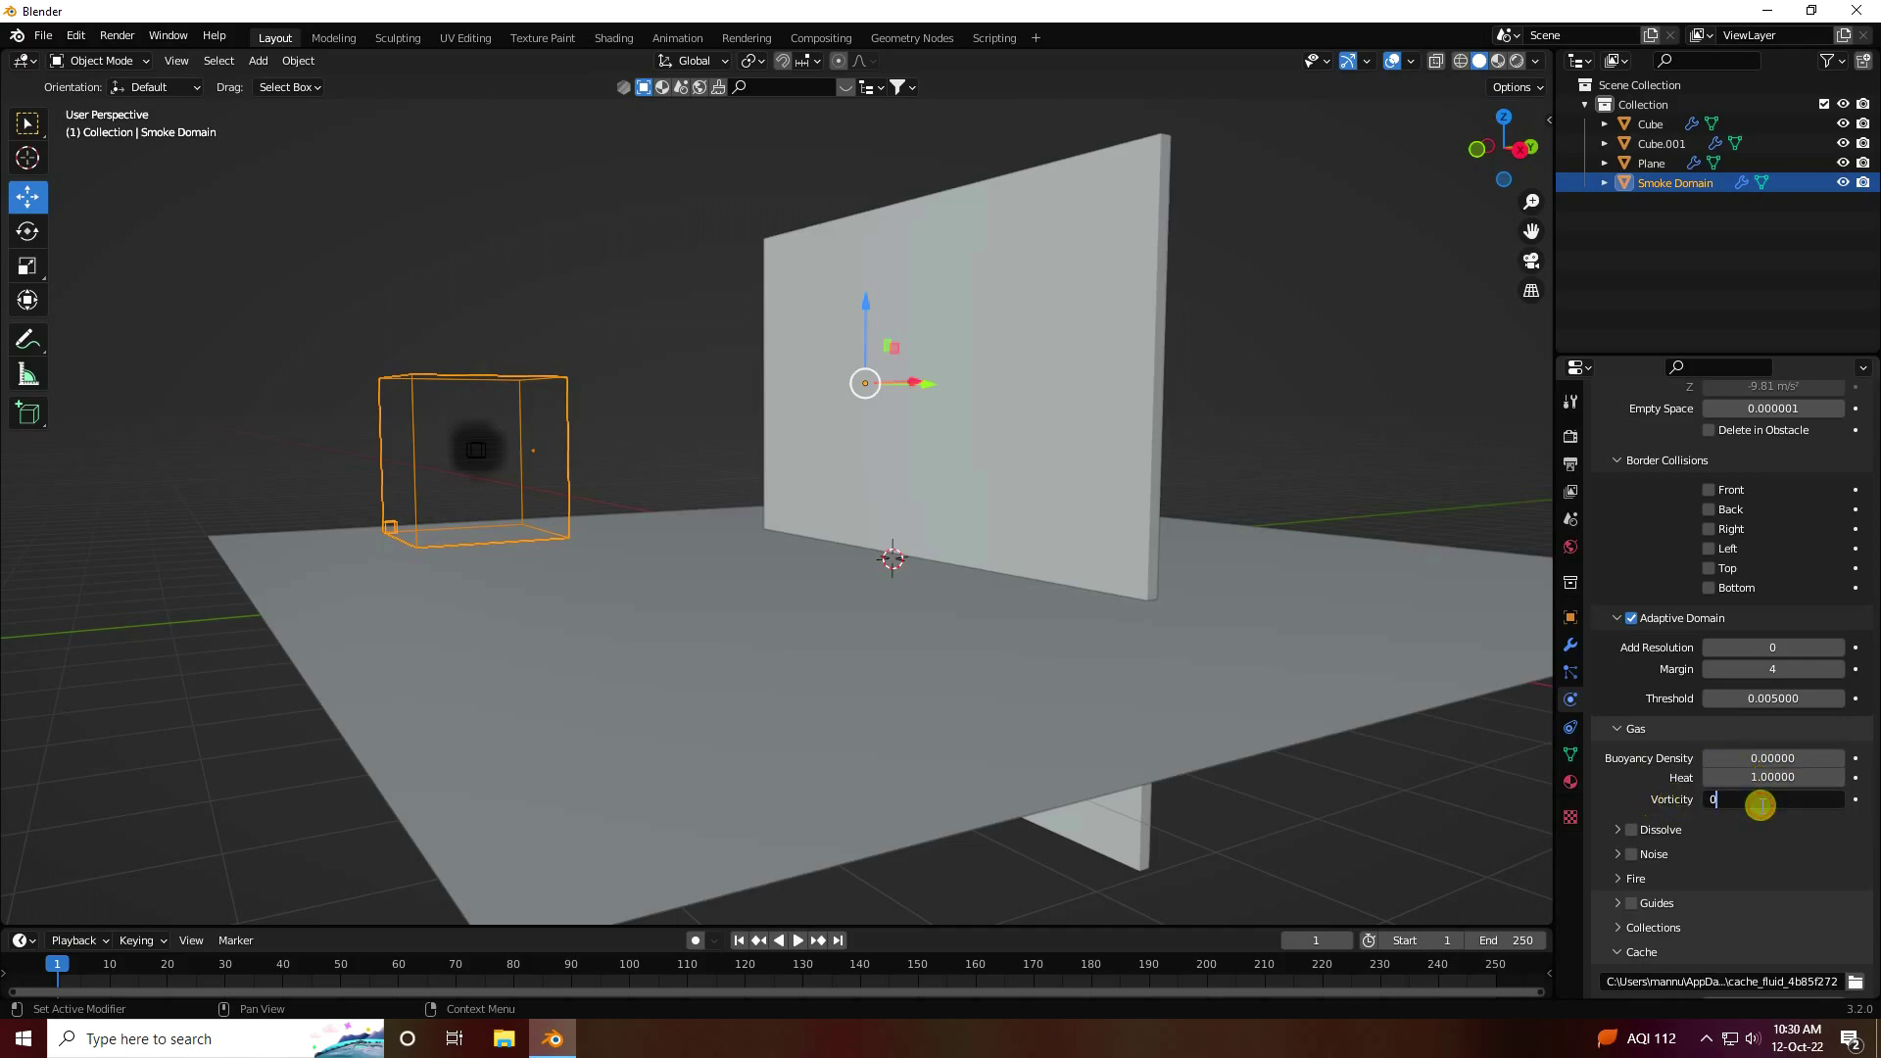
{"action": "type", "text": "0.1"}
{"action": "key", "text": "Return"}
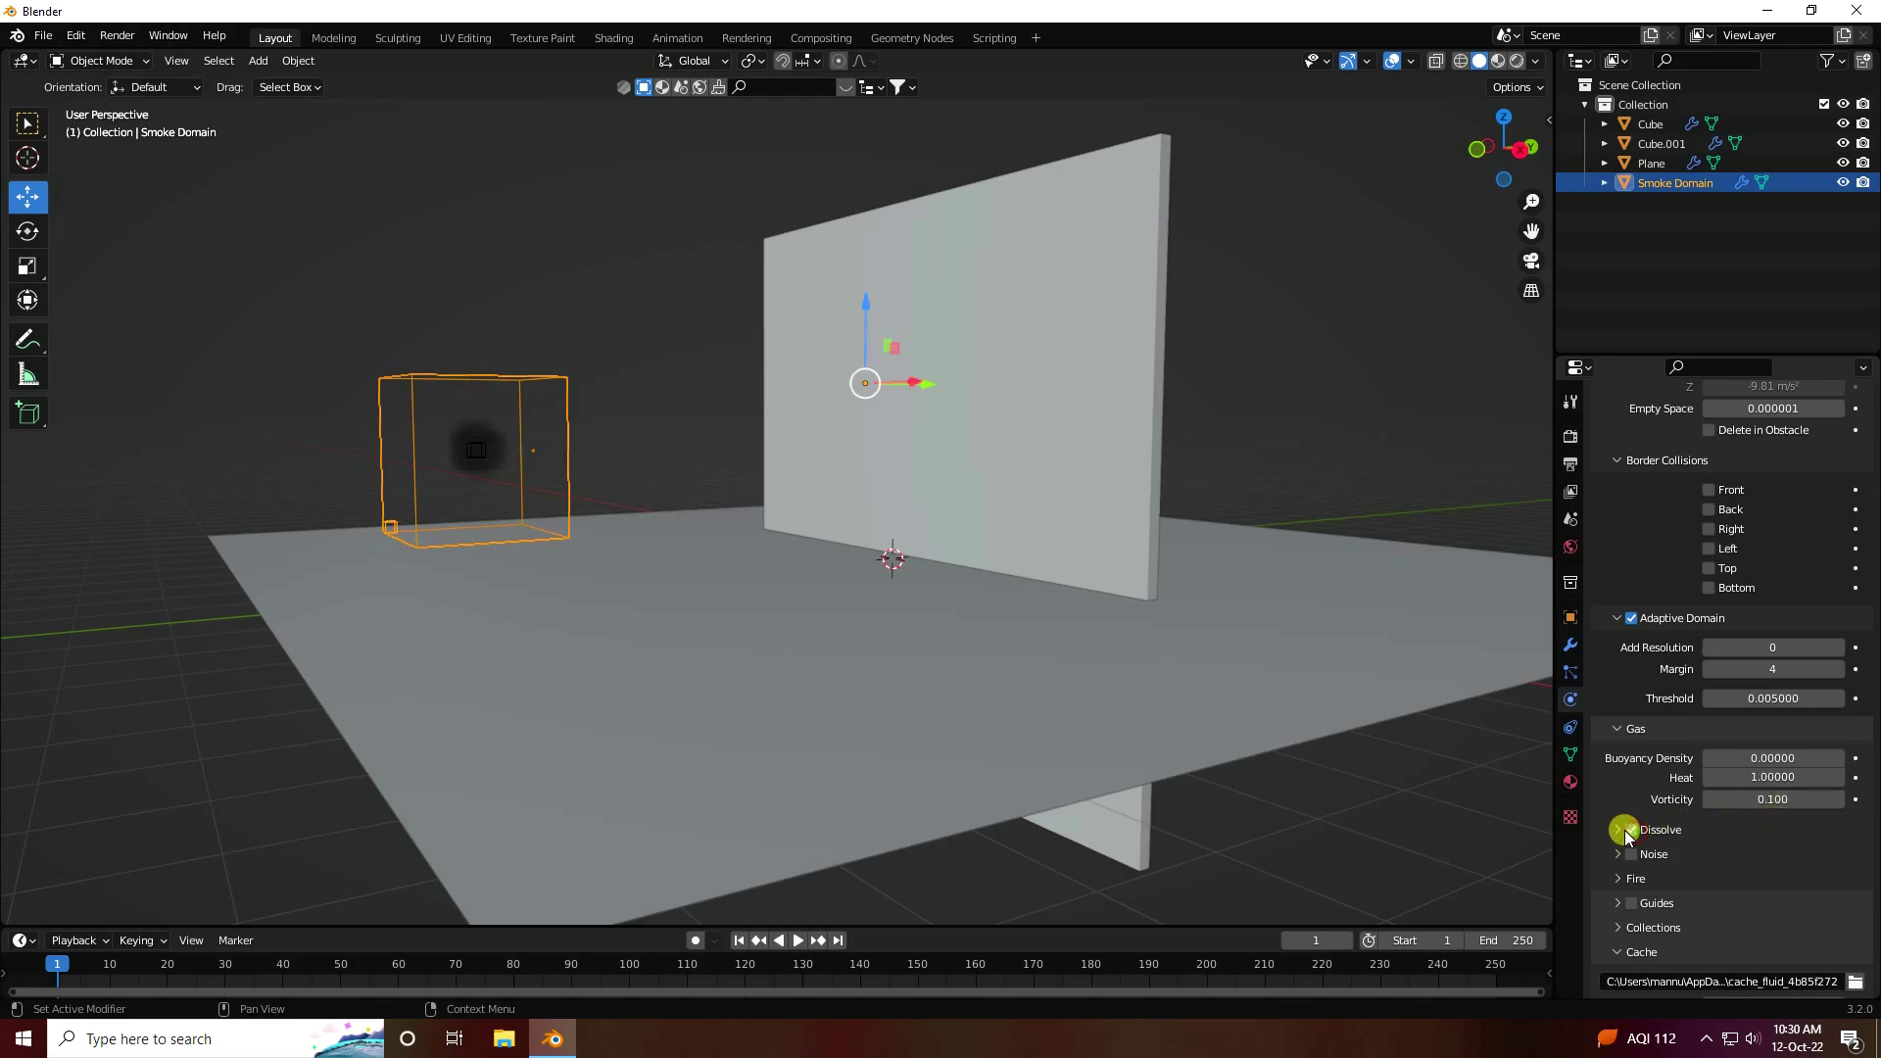
Enable Dissolve for the domain's gas and set the dissolve time to 15
{"action": "left_click", "coordinate": [1630, 831]}
{"action": "left_click", "coordinate": [1617, 830]}
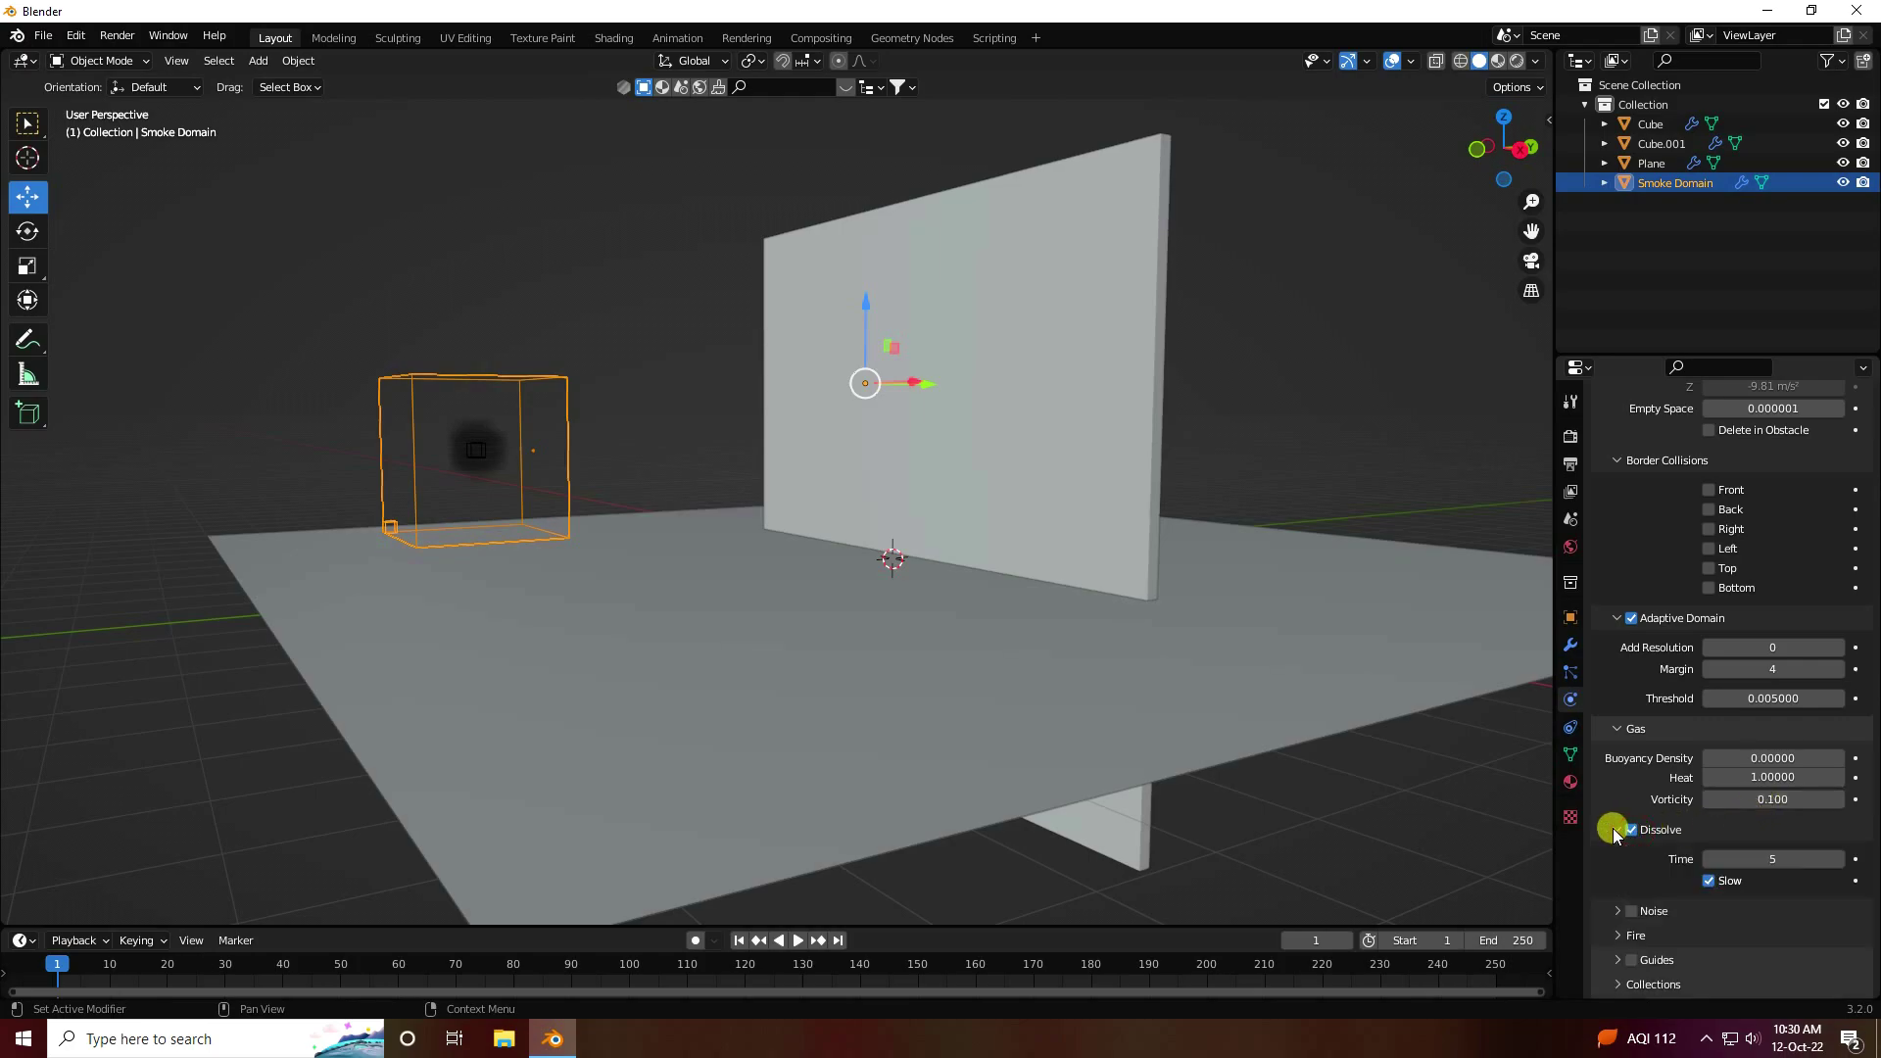
{"action": "scroll", "coordinate": [1655, 798], "scroll_direction": "down", "scroll_amount": 3}
{"action": "left_click", "coordinate": [1759, 742]}
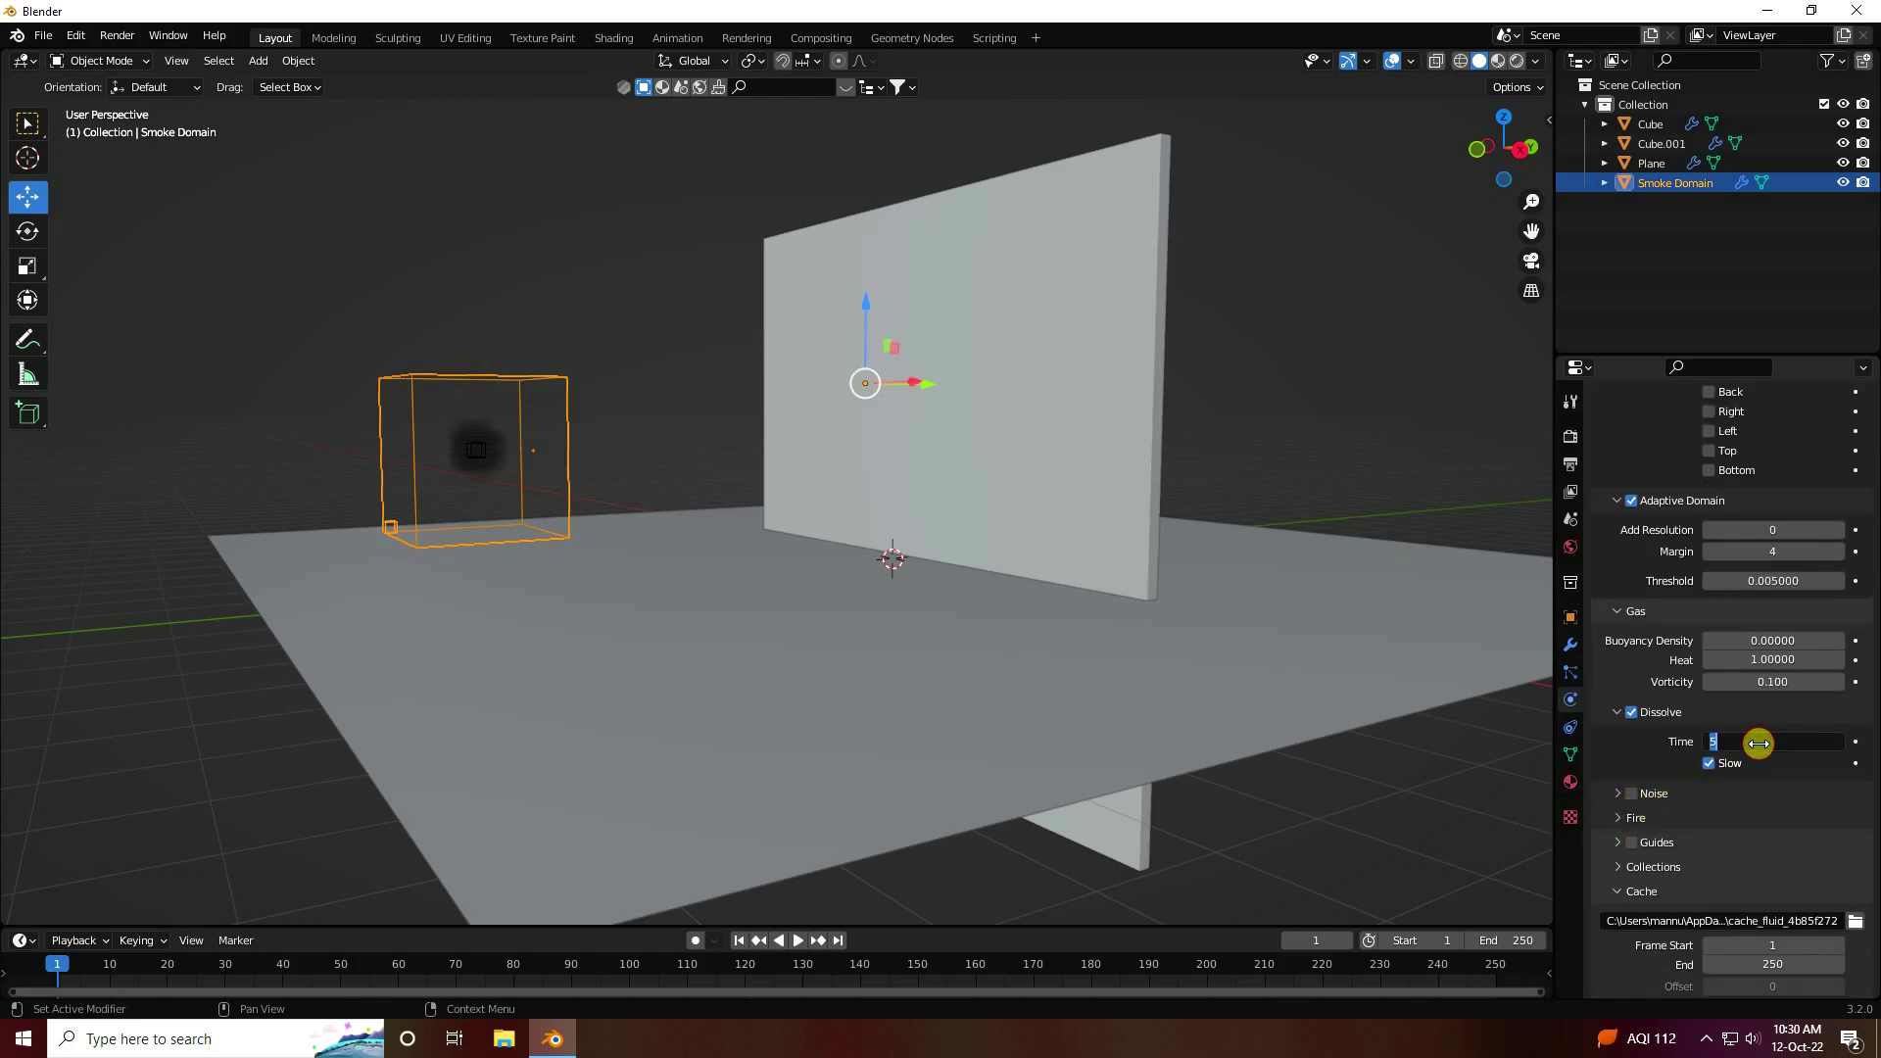
{"action": "type", "text": "15"}
{"action": "key", "text": "Return"}
Set the end frame of the smoke domain's cache to 150
{"action": "scroll", "coordinate": [1647, 779], "scroll_direction": "down", "scroll_amount": 4}
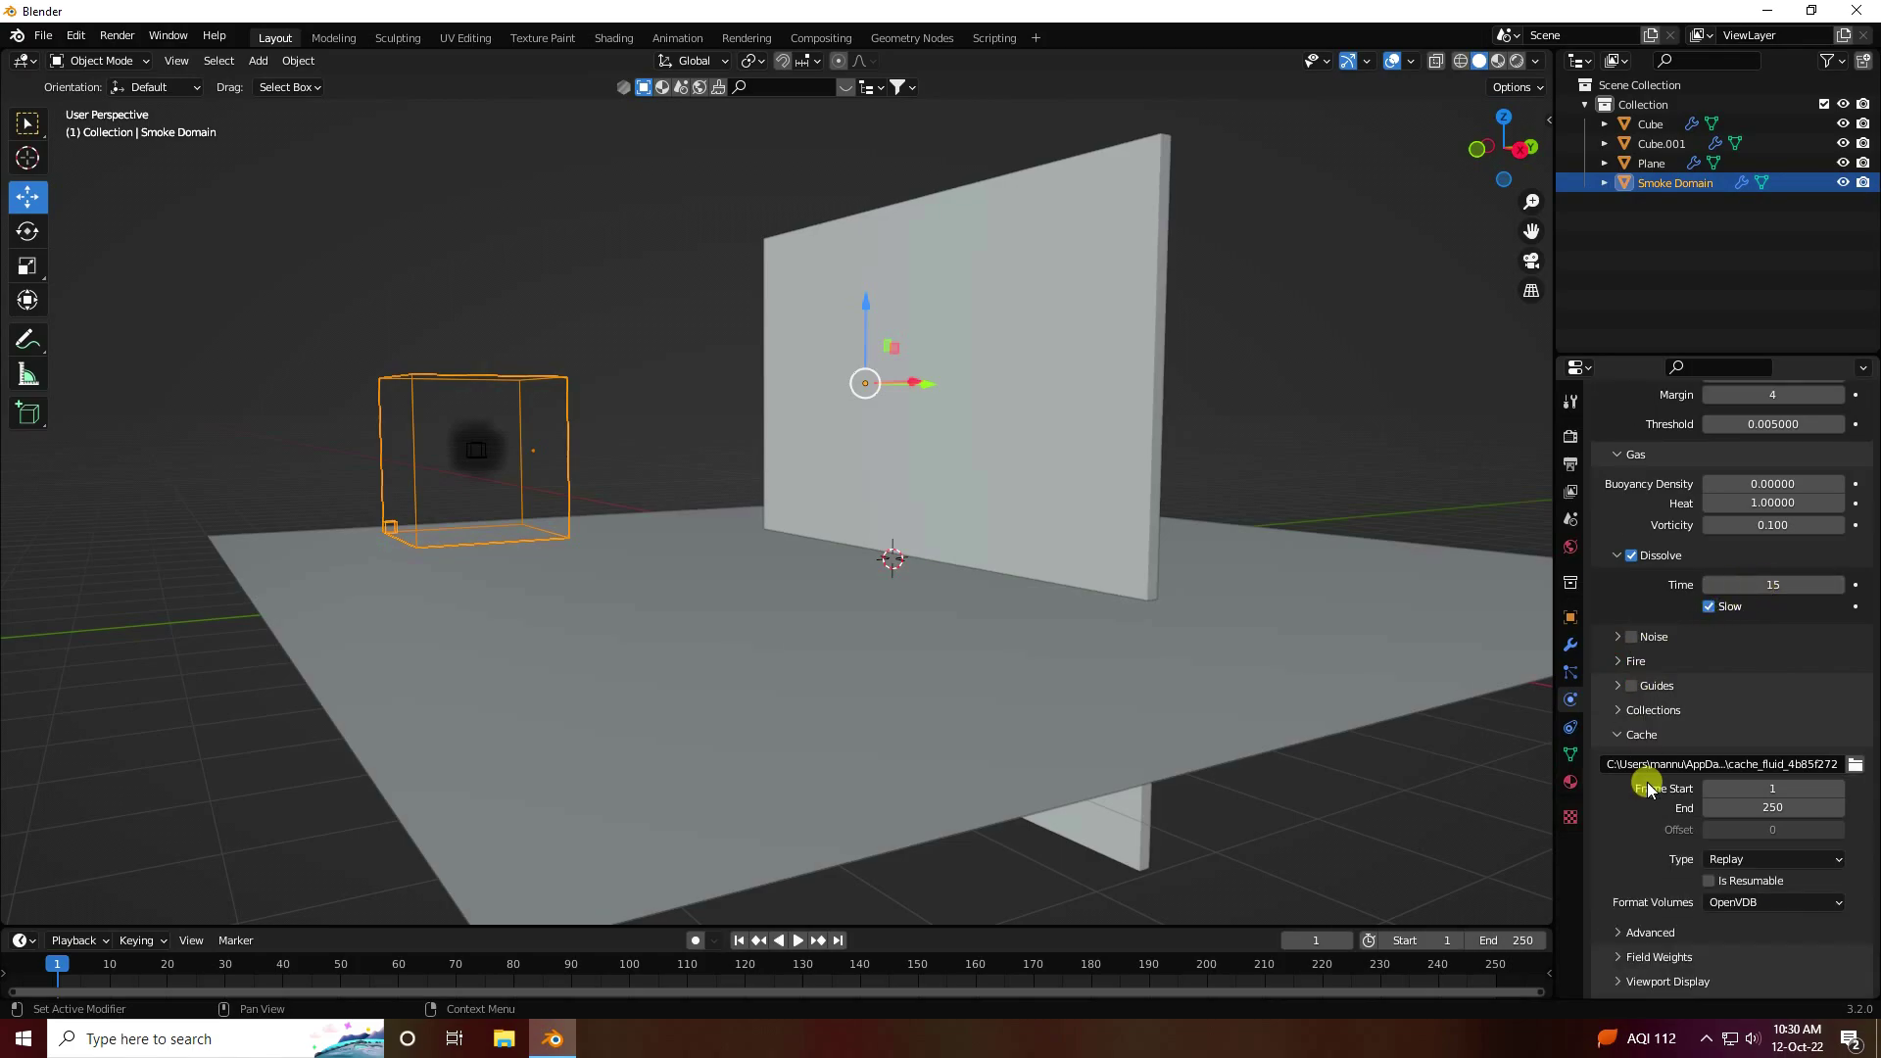
{"action": "left_click", "coordinate": [1763, 808]}
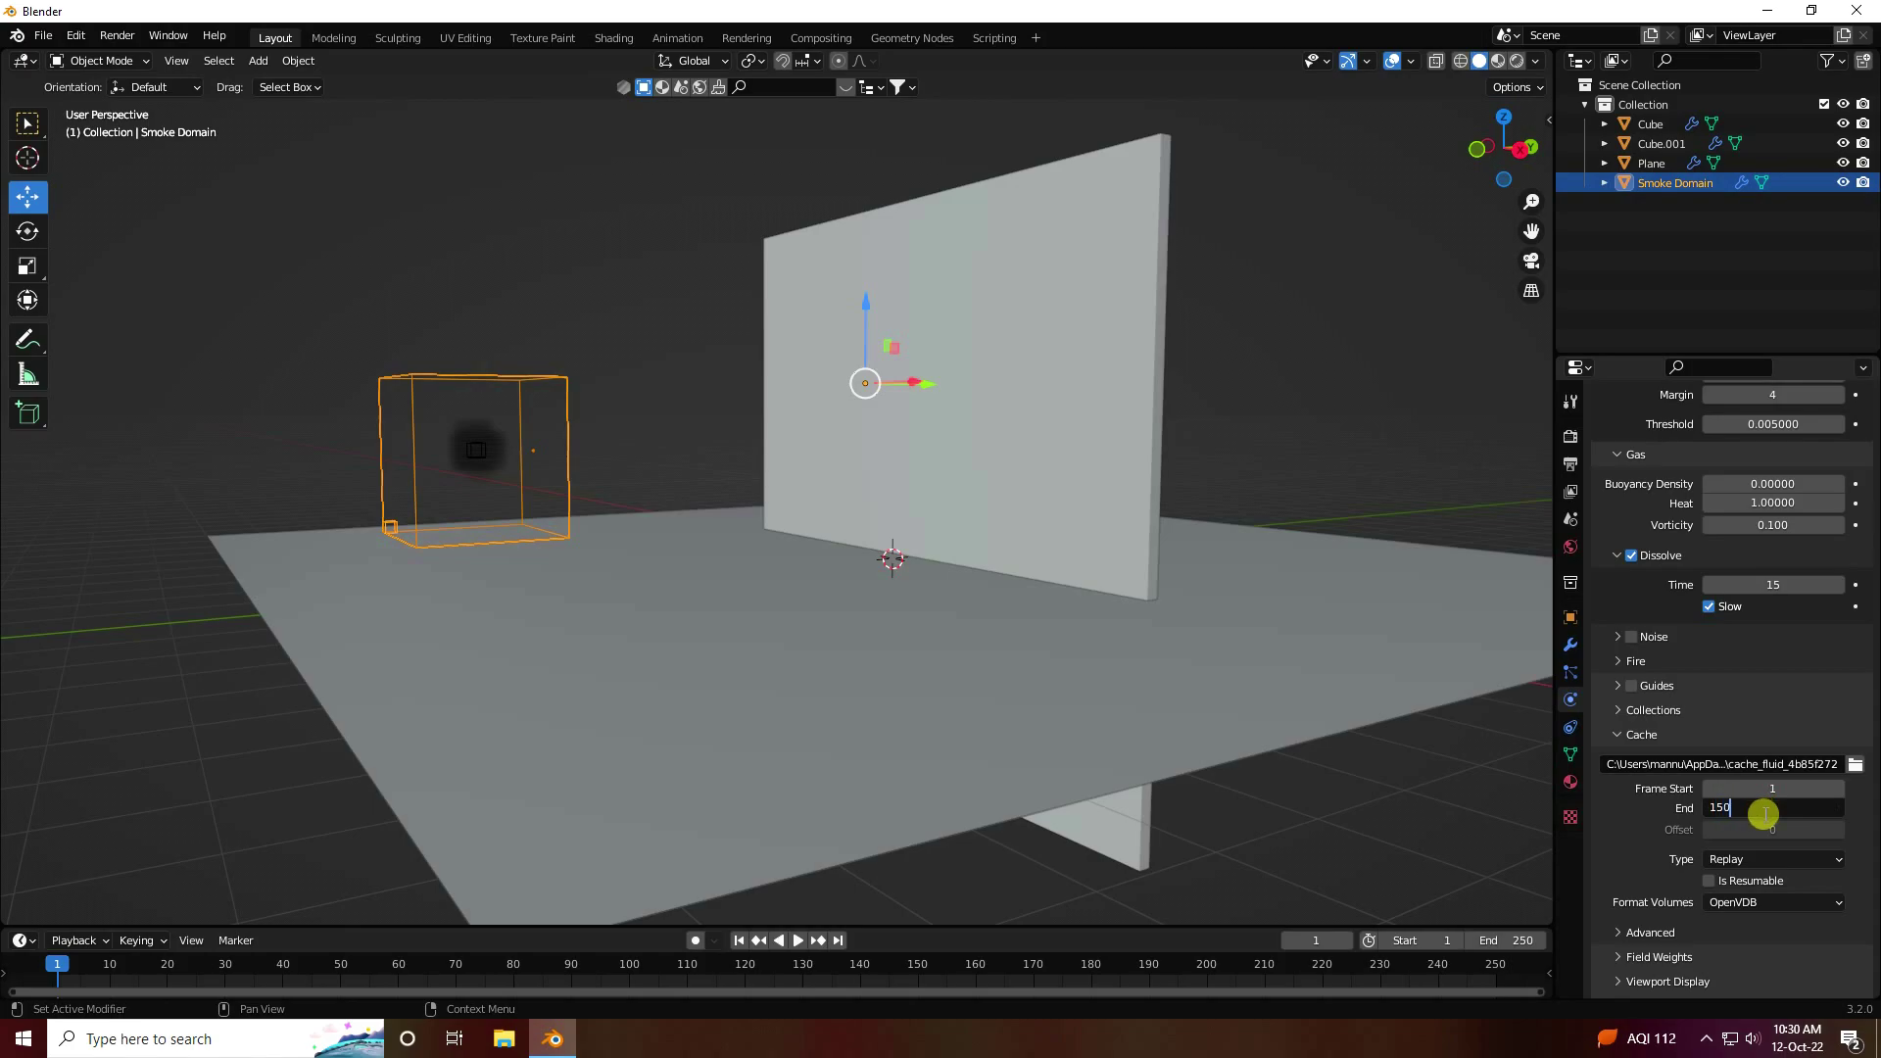
{"action": "key", "text": "Return"}
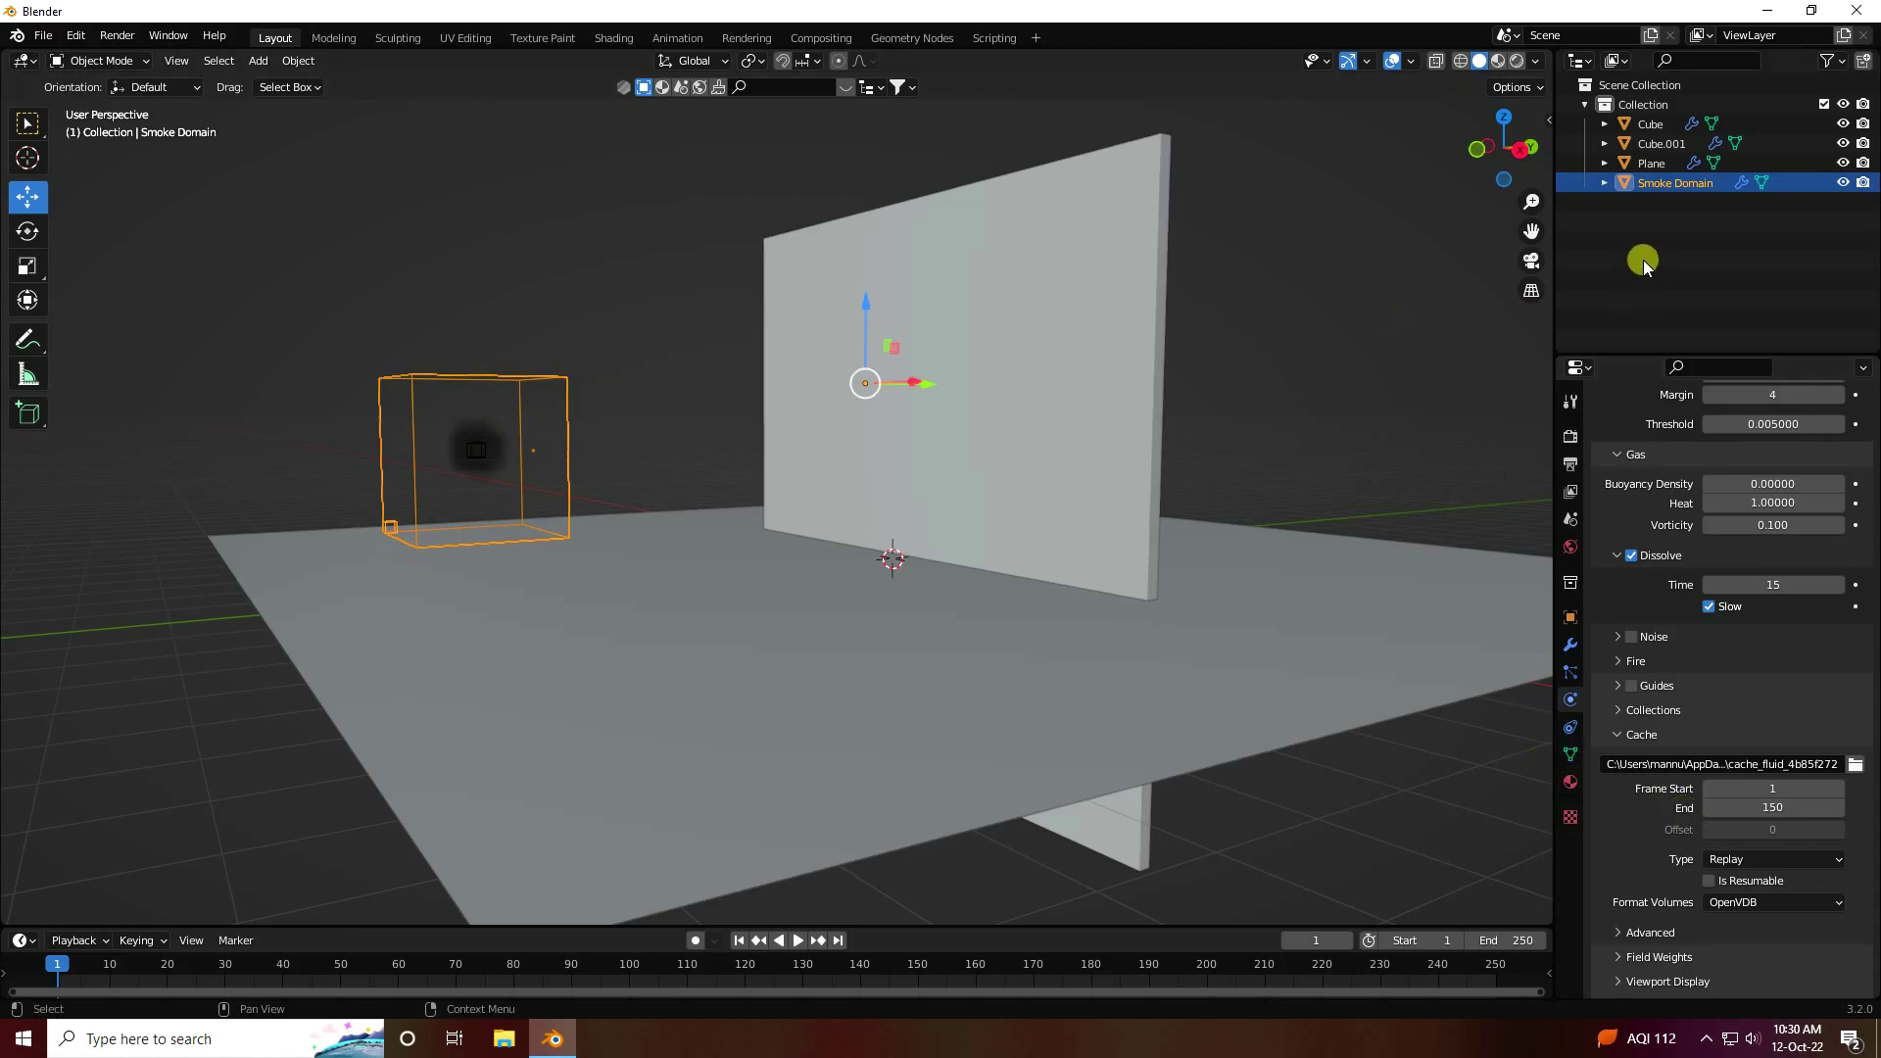
Change the emitter cube's flow type to Fire + Smoke and save the project as TU.blend
{"action": "left_click", "coordinate": [1648, 124]}
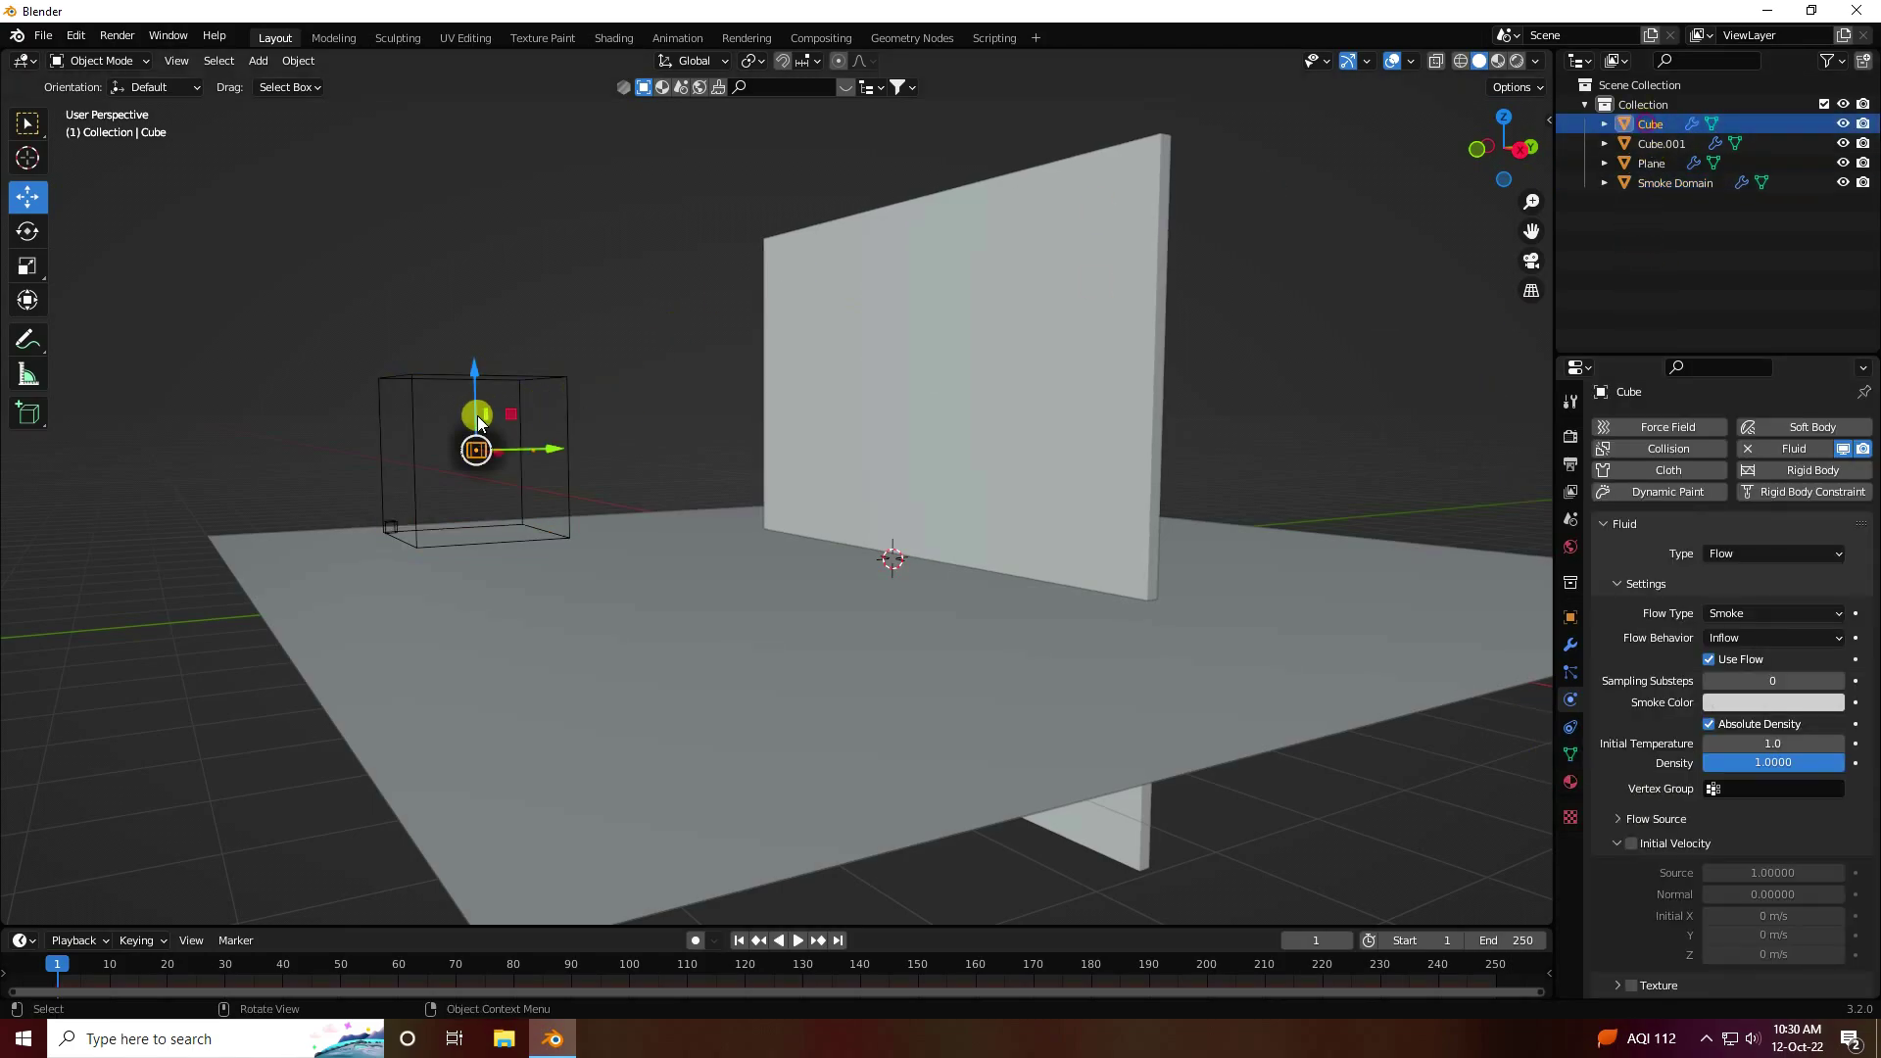
{"action": "left_click", "coordinate": [1731, 615]}
{"action": "left_click", "coordinate": [1729, 655]}
{"action": "key", "text": "ctrl+s"}
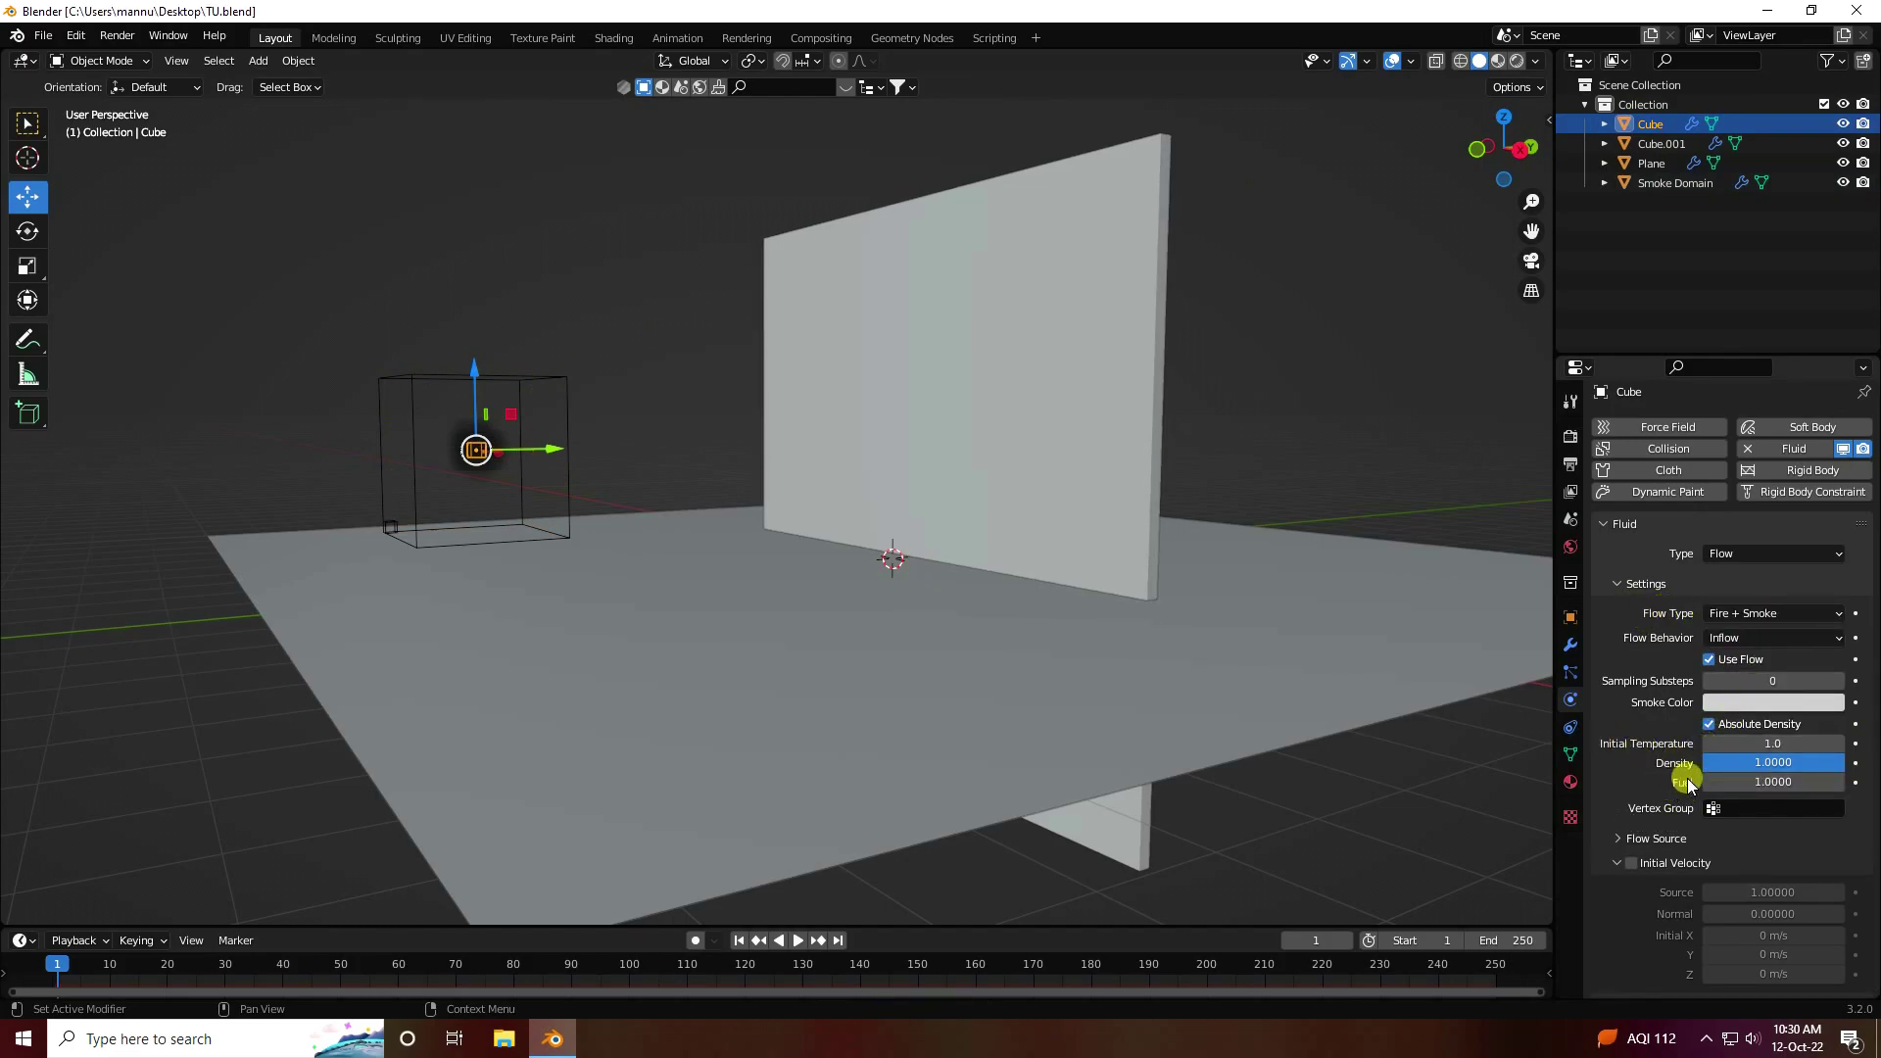
Set the fuel of the emitter cube's fluid flow to 2
{"action": "left_click", "coordinate": [1790, 787]}
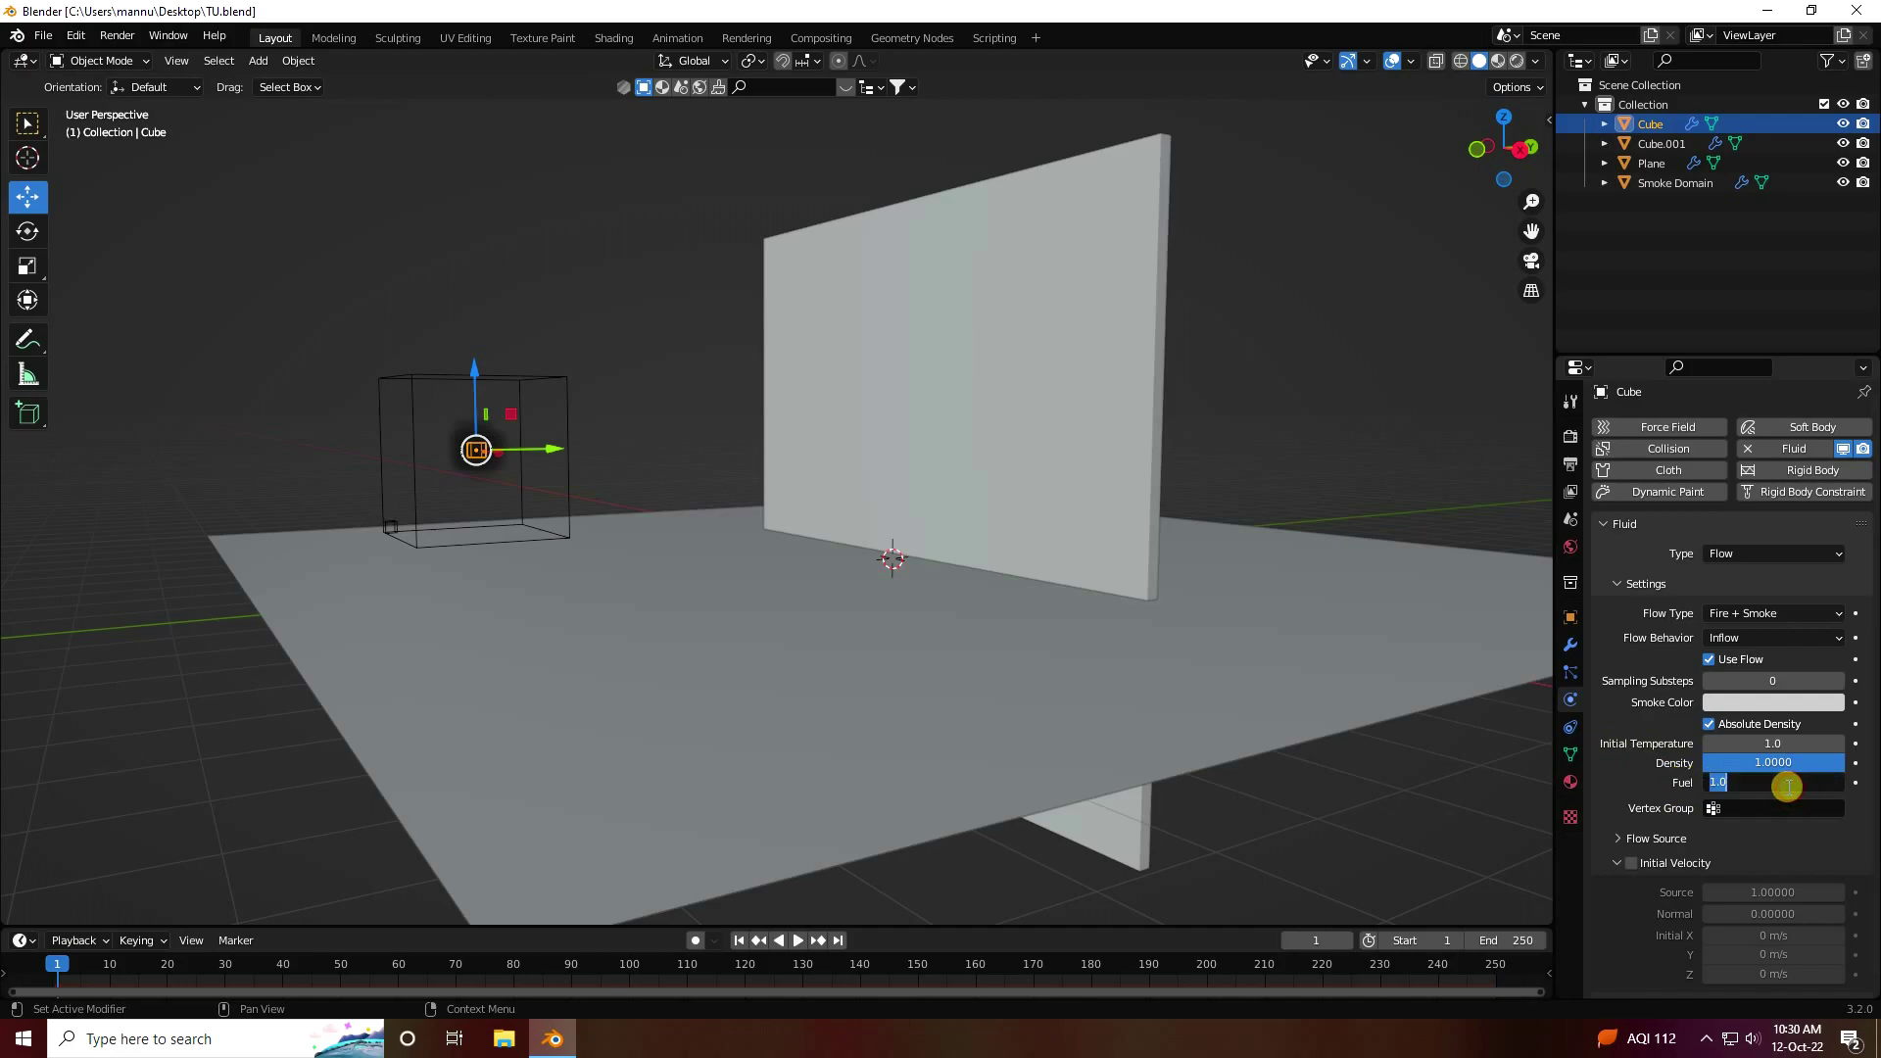
{"action": "type", "text": "2"}
{"action": "key", "text": "Return"}
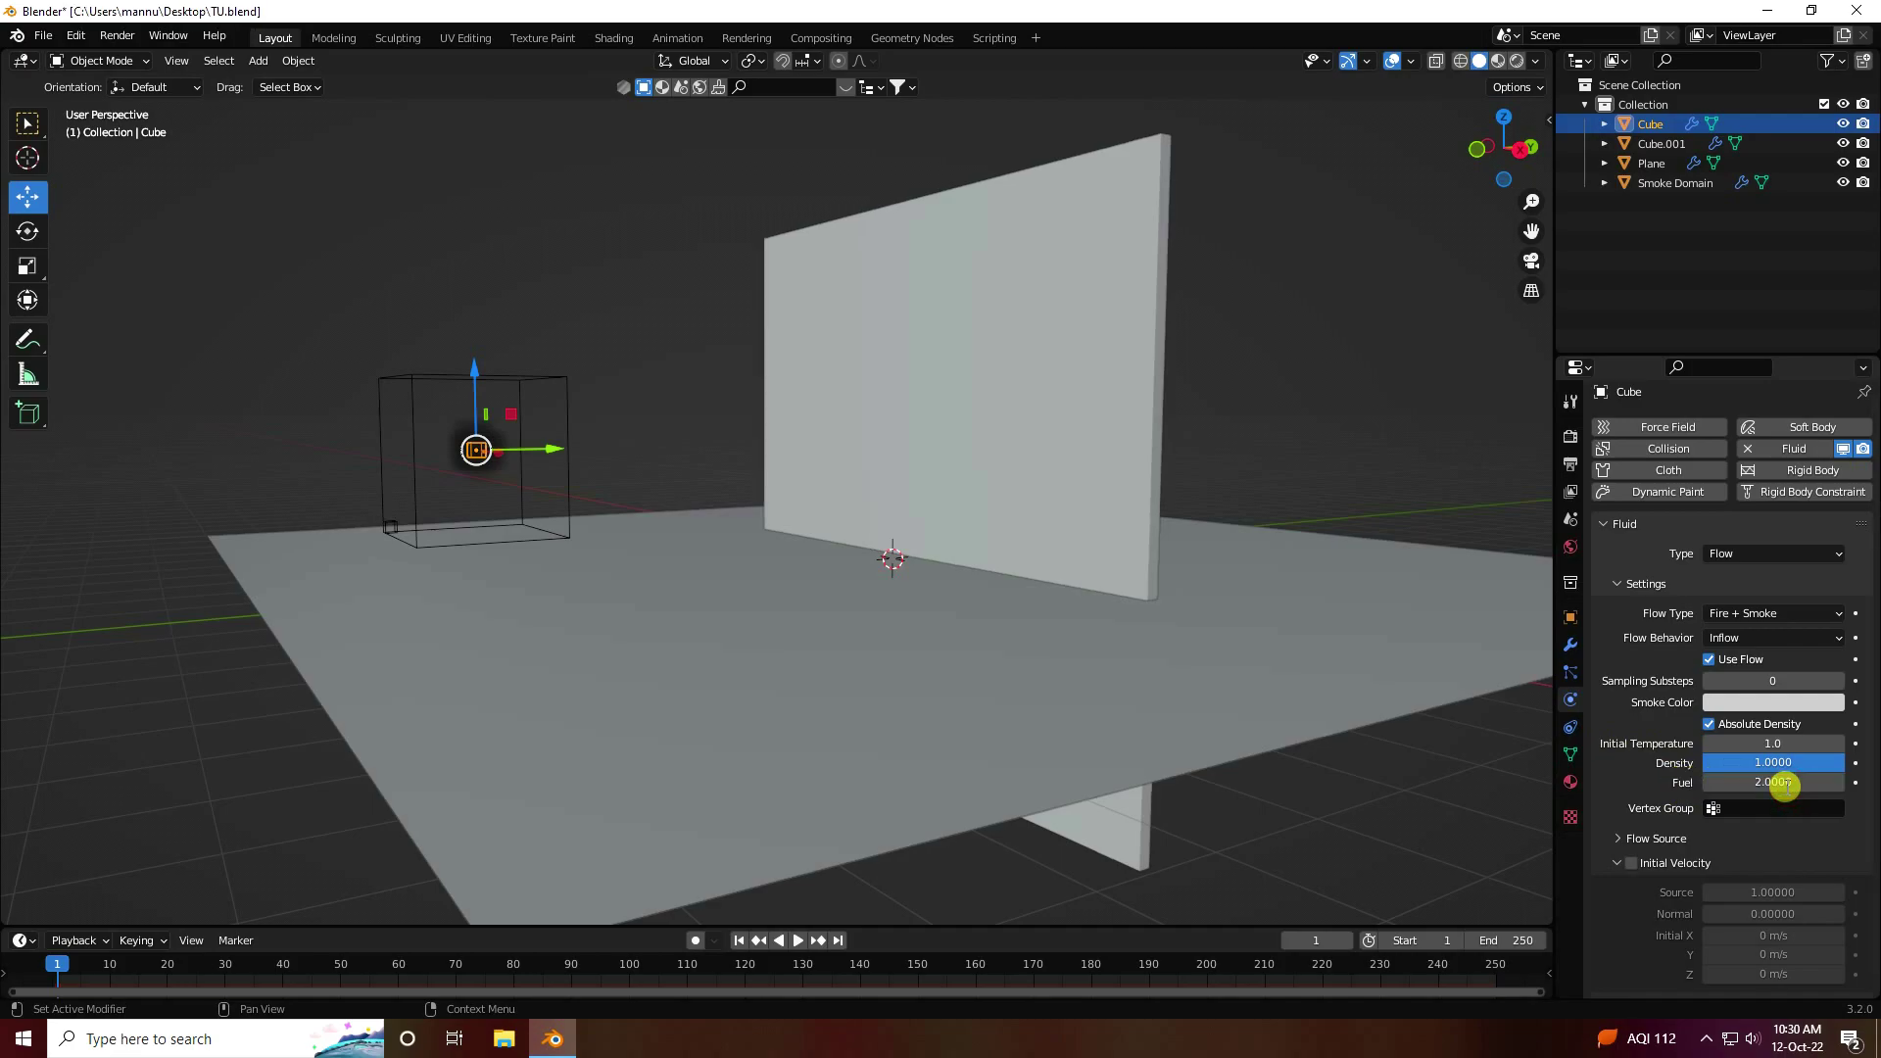
Use the emitter cube's ParticleSystem as the flow source and enable Initial Velocity
{"action": "scroll", "coordinate": [1656, 841], "scroll_direction": "down", "scroll_amount": 1}
{"action": "left_click", "coordinate": [1618, 819]}
{"action": "scroll", "coordinate": [1621, 821], "scroll_direction": "down", "scroll_amount": 3}
{"action": "left_click", "coordinate": [1707, 744]}
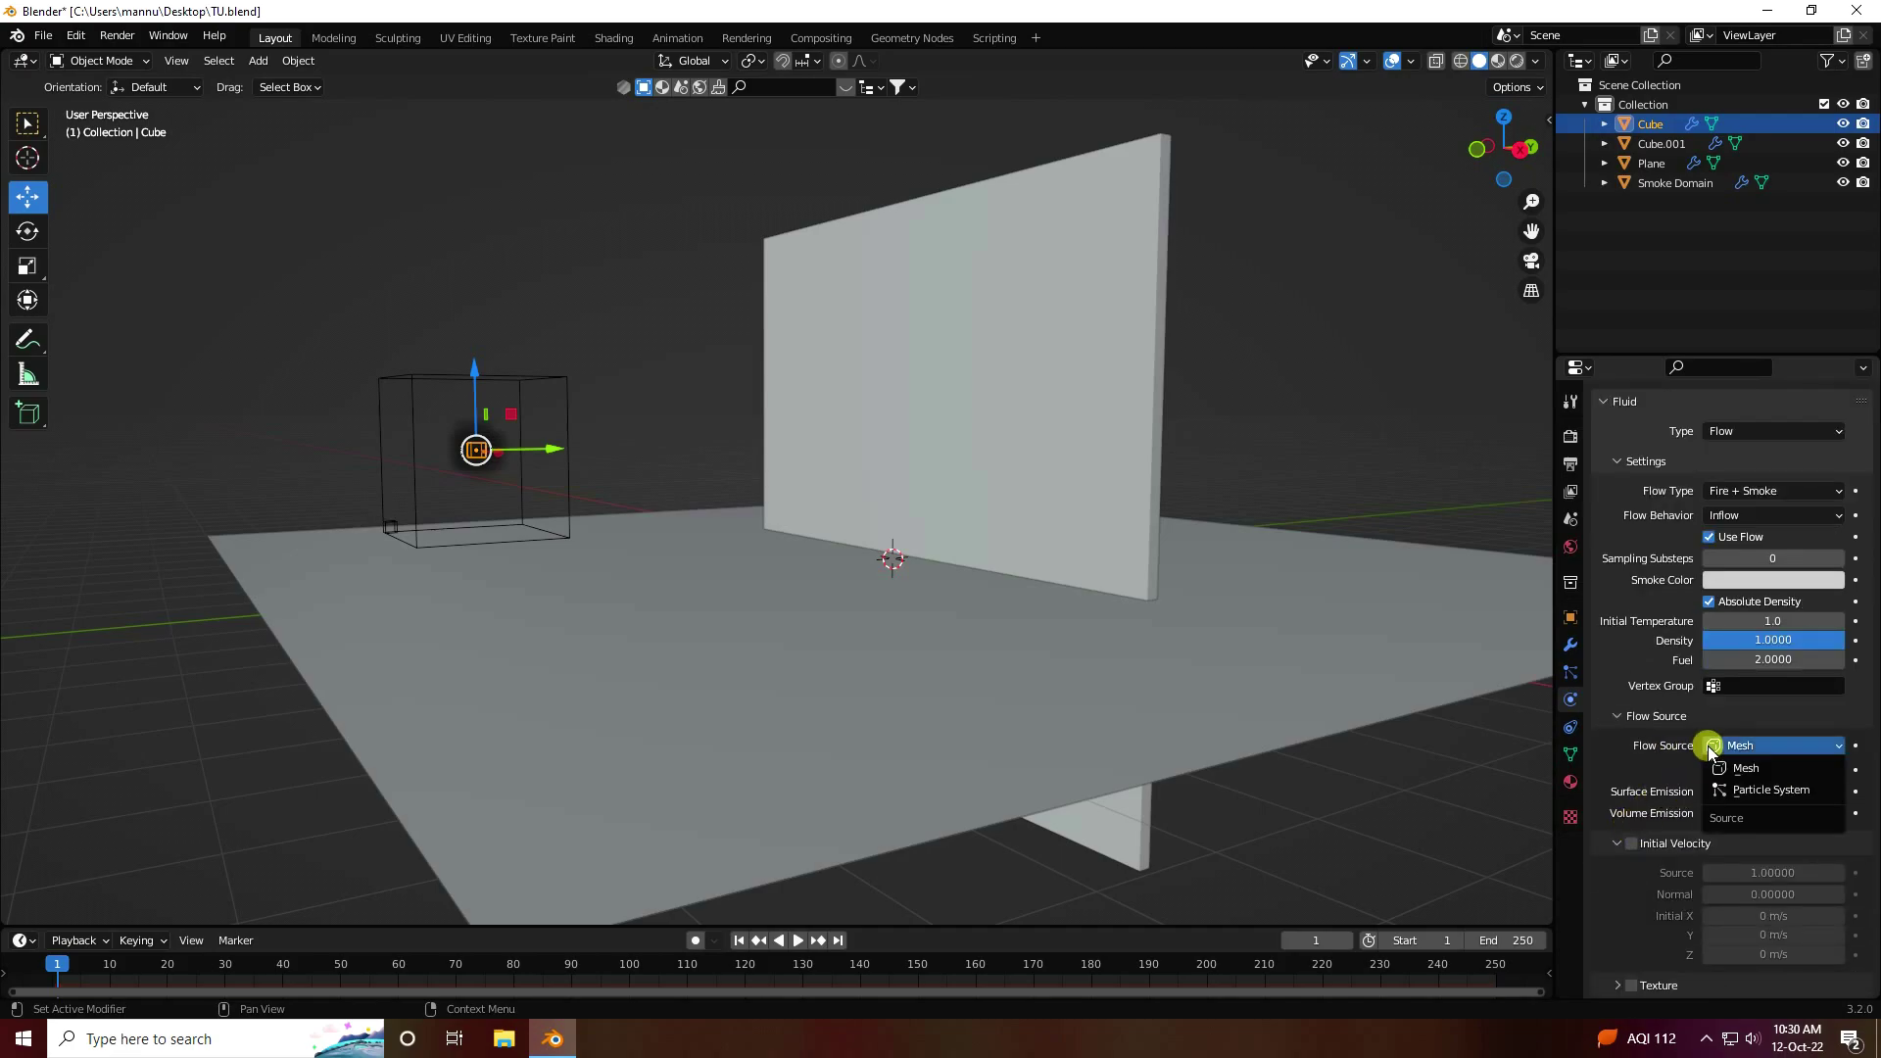
{"action": "left_click", "coordinate": [1735, 790]}
{"action": "scroll", "coordinate": [1736, 786], "scroll_direction": "up", "scroll_amount": 2}
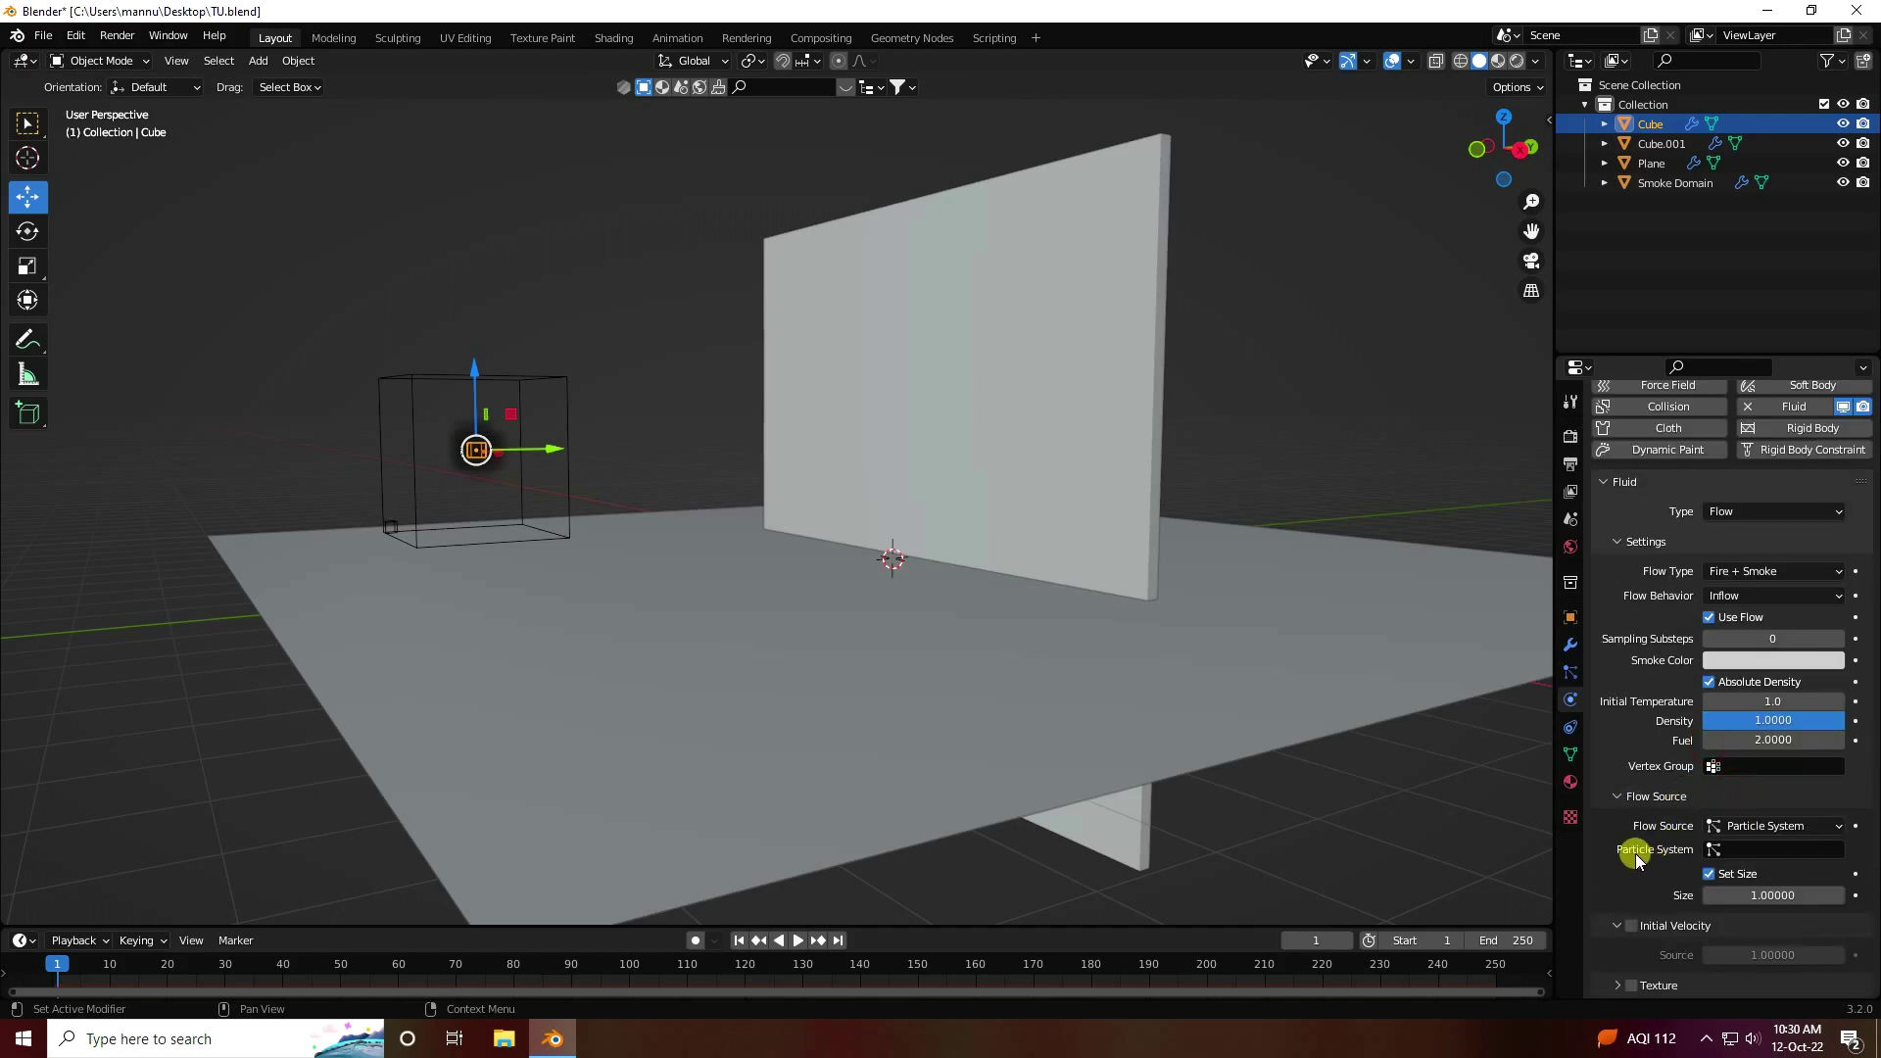
{"action": "left_click", "coordinate": [1715, 850]}
{"action": "left_click", "coordinate": [1704, 643]}
{"action": "left_click", "coordinate": [1632, 926]}
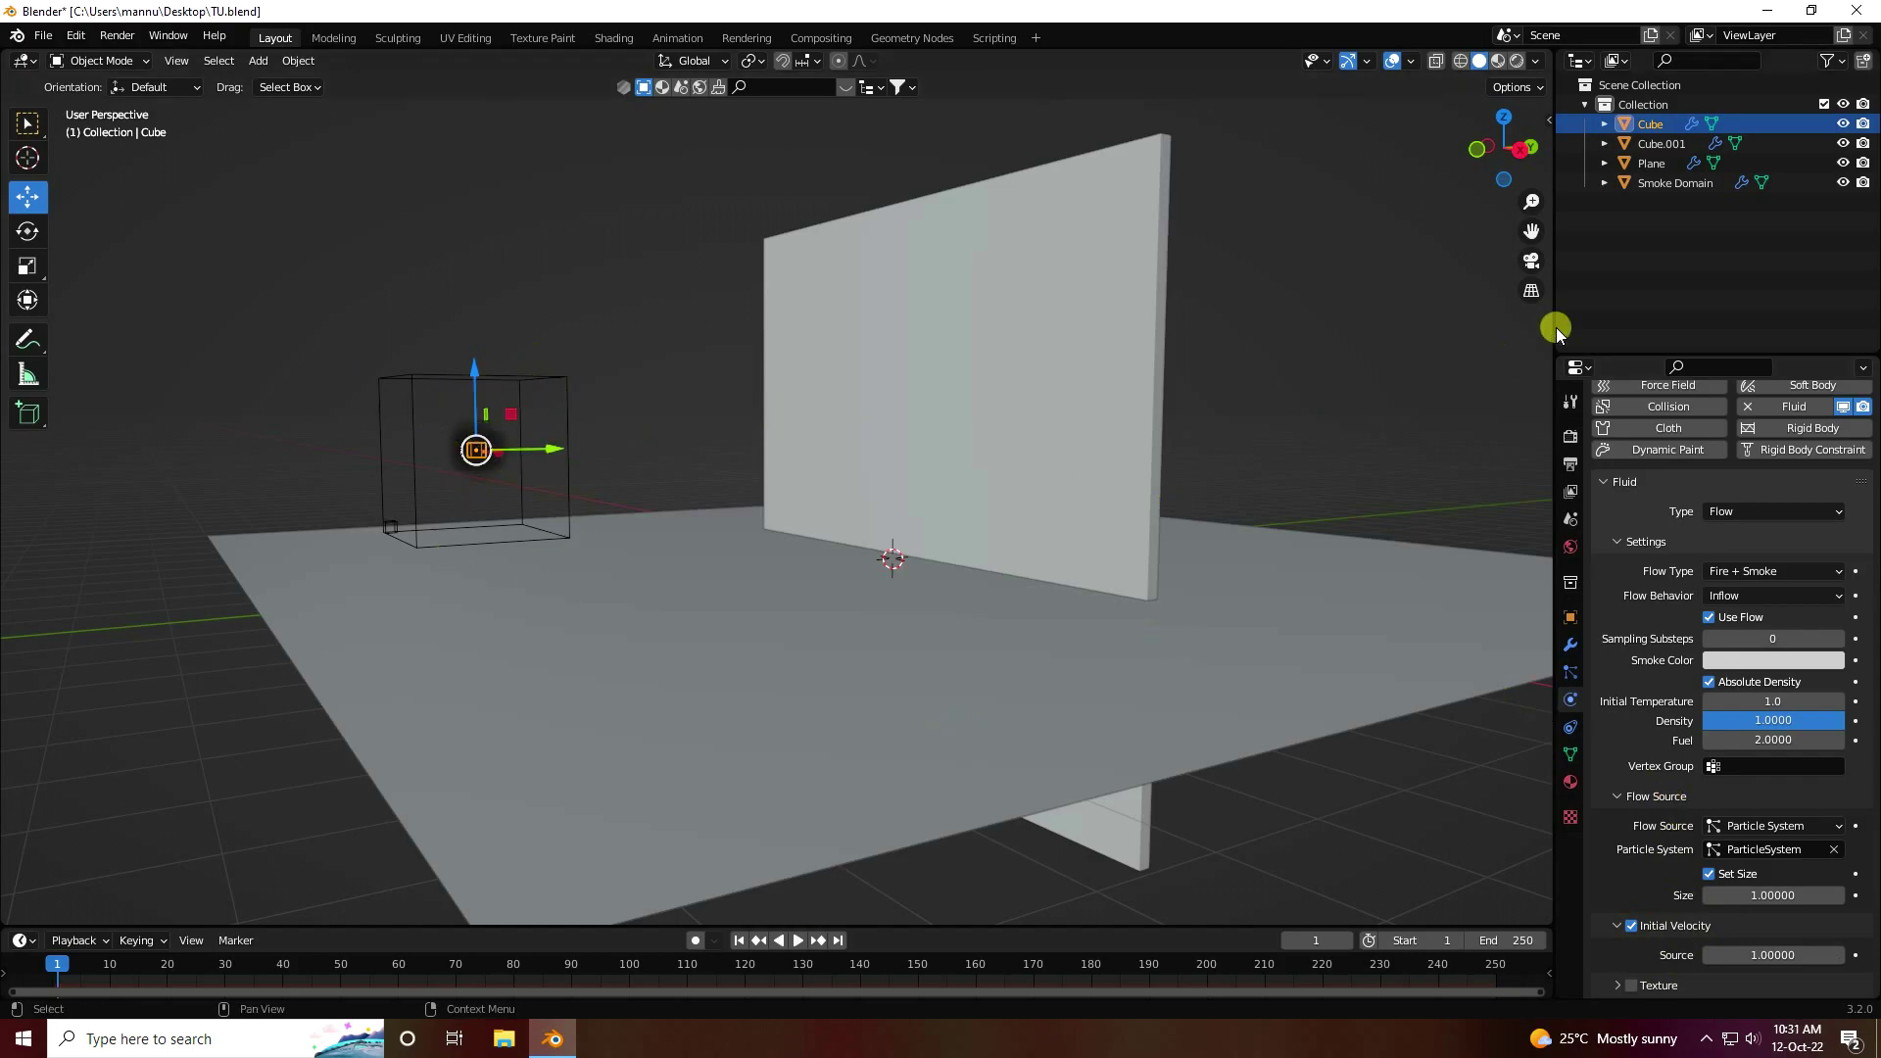
Set the smoke domain's cache type to Modular and bake the simulation data
{"action": "left_click", "coordinate": [1653, 182]}
{"action": "scroll", "coordinate": [1677, 741], "scroll_direction": "down", "scroll_amount": 15}
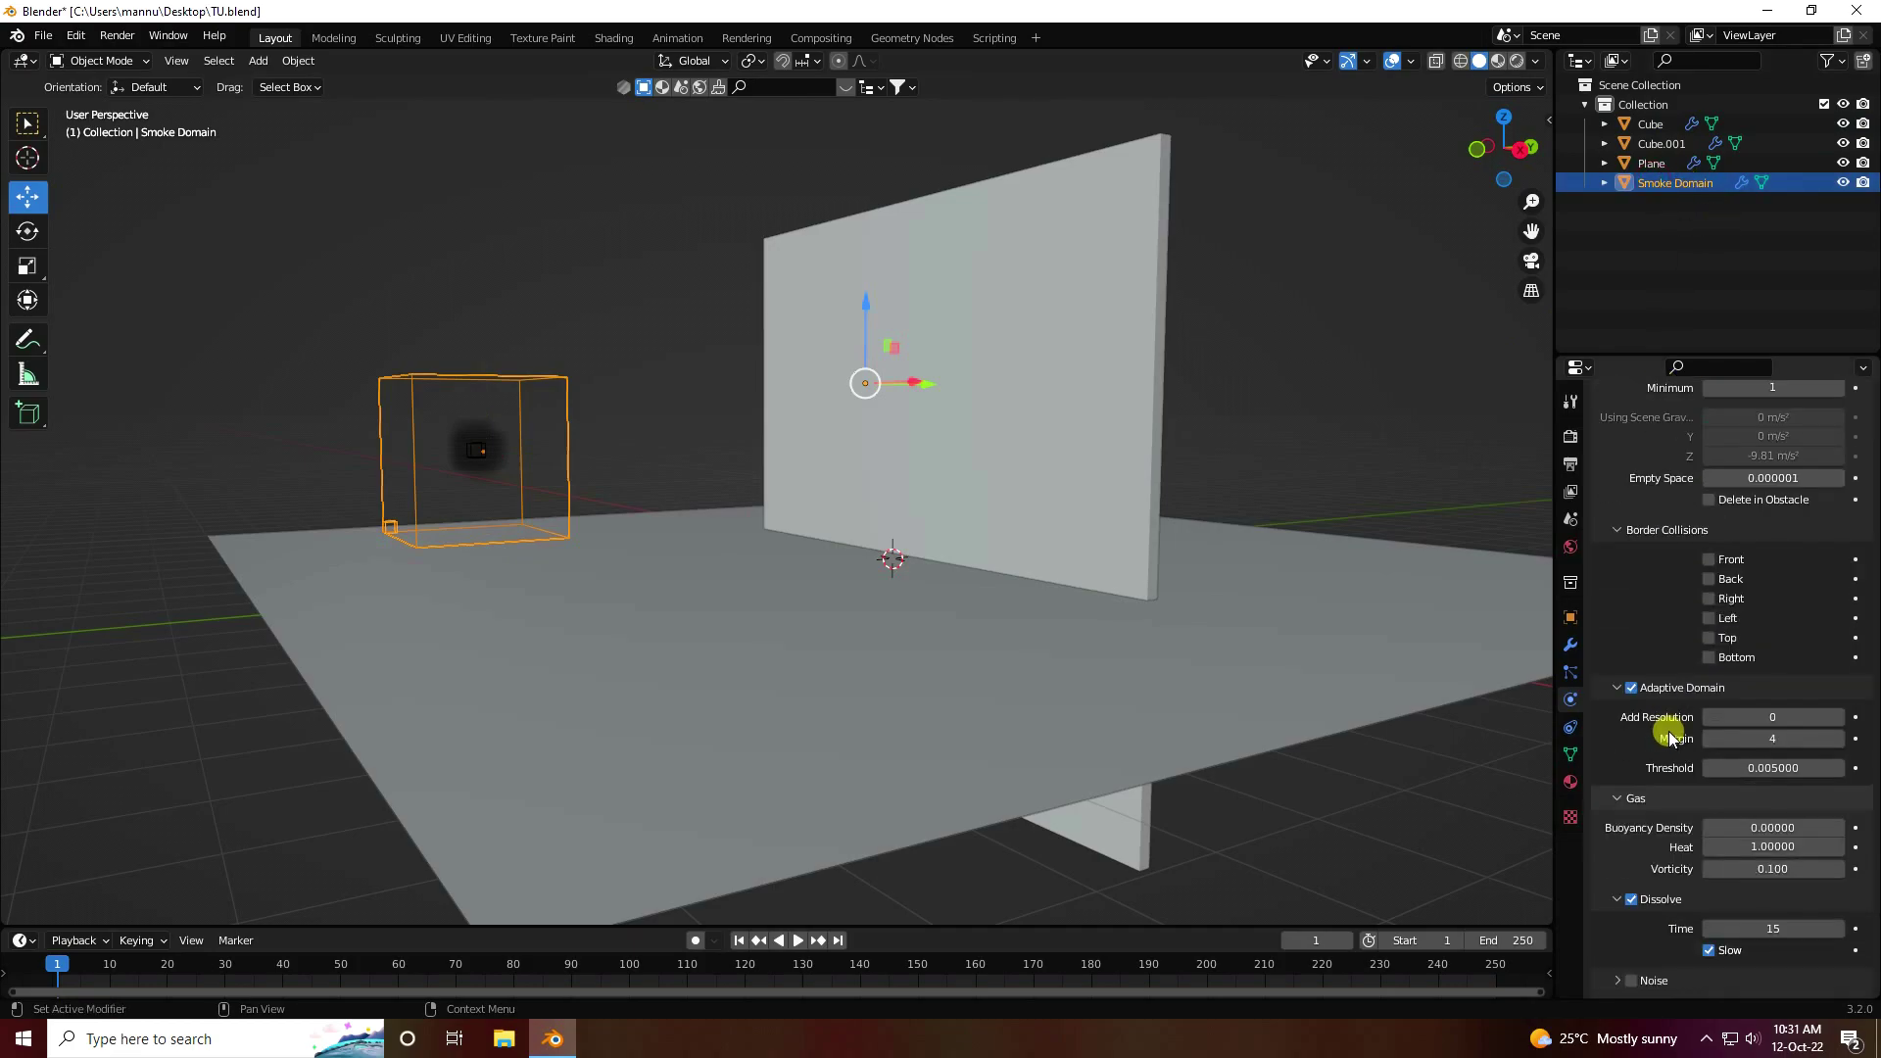
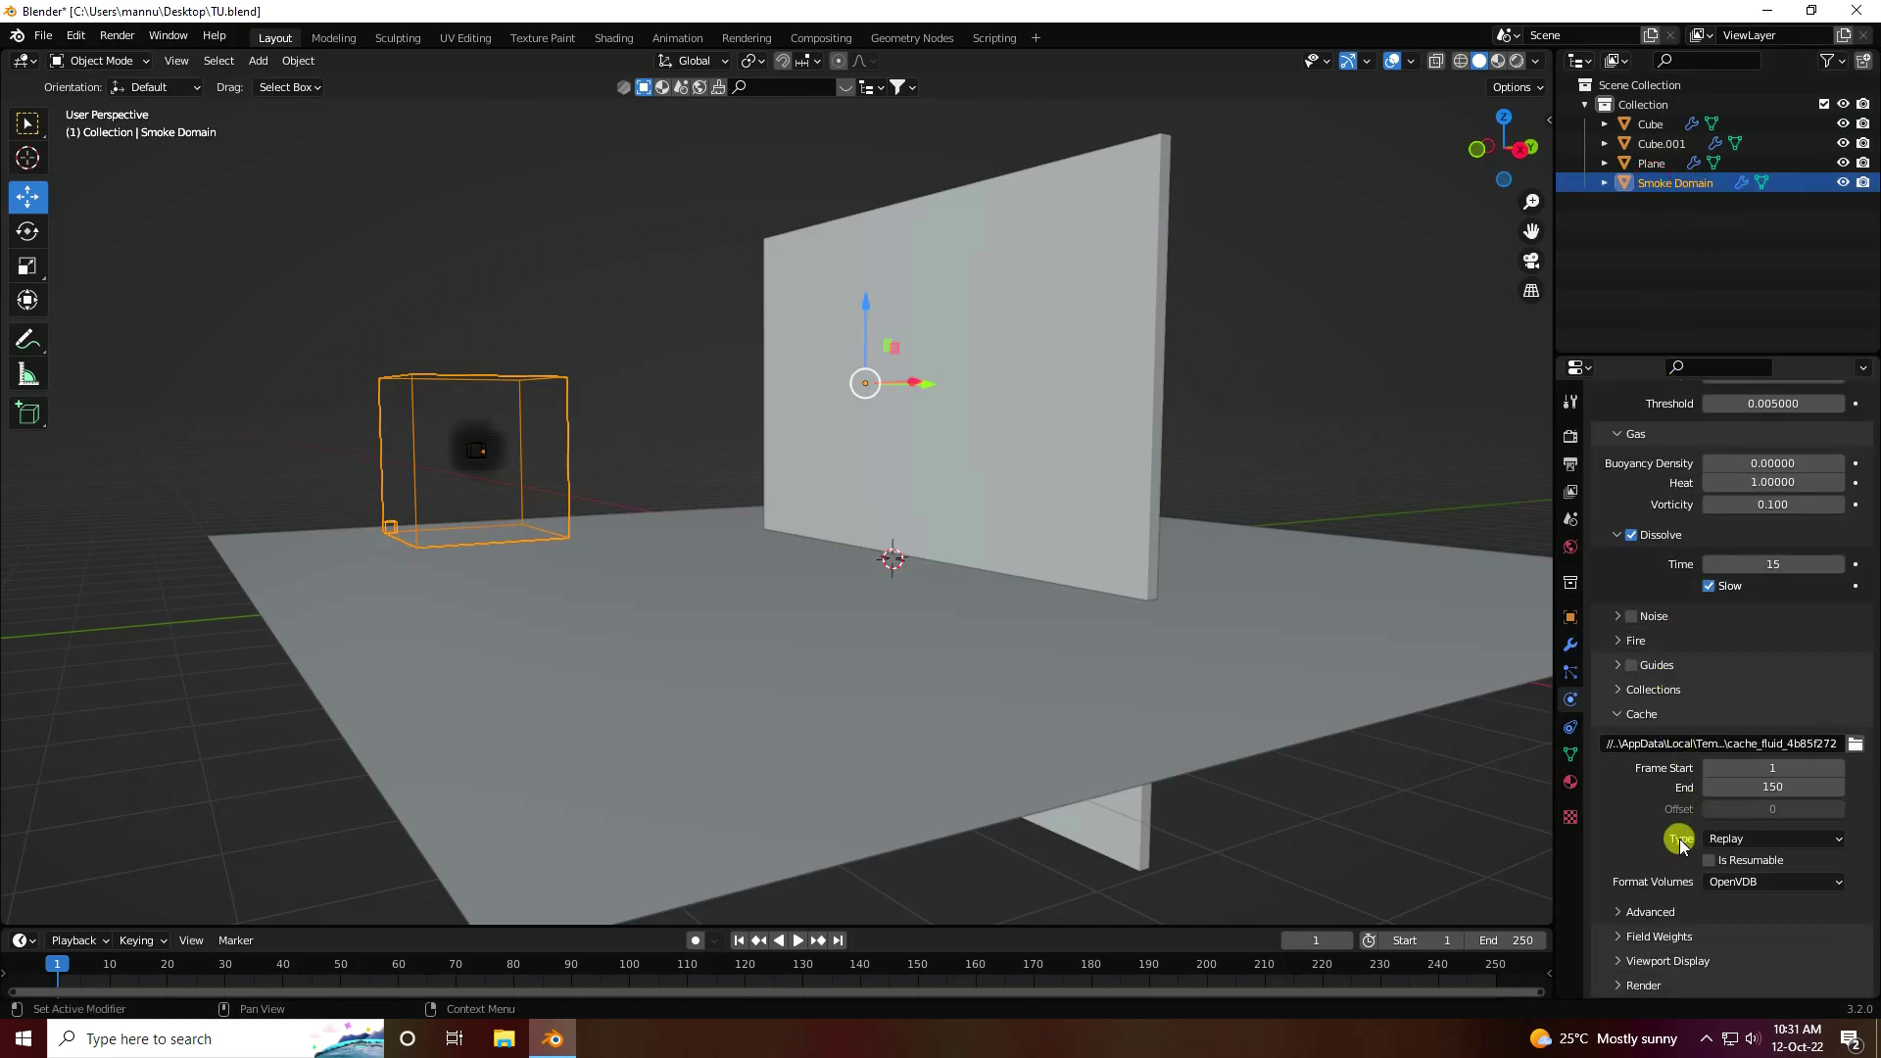
{"action": "left_click", "coordinate": [1753, 839]}
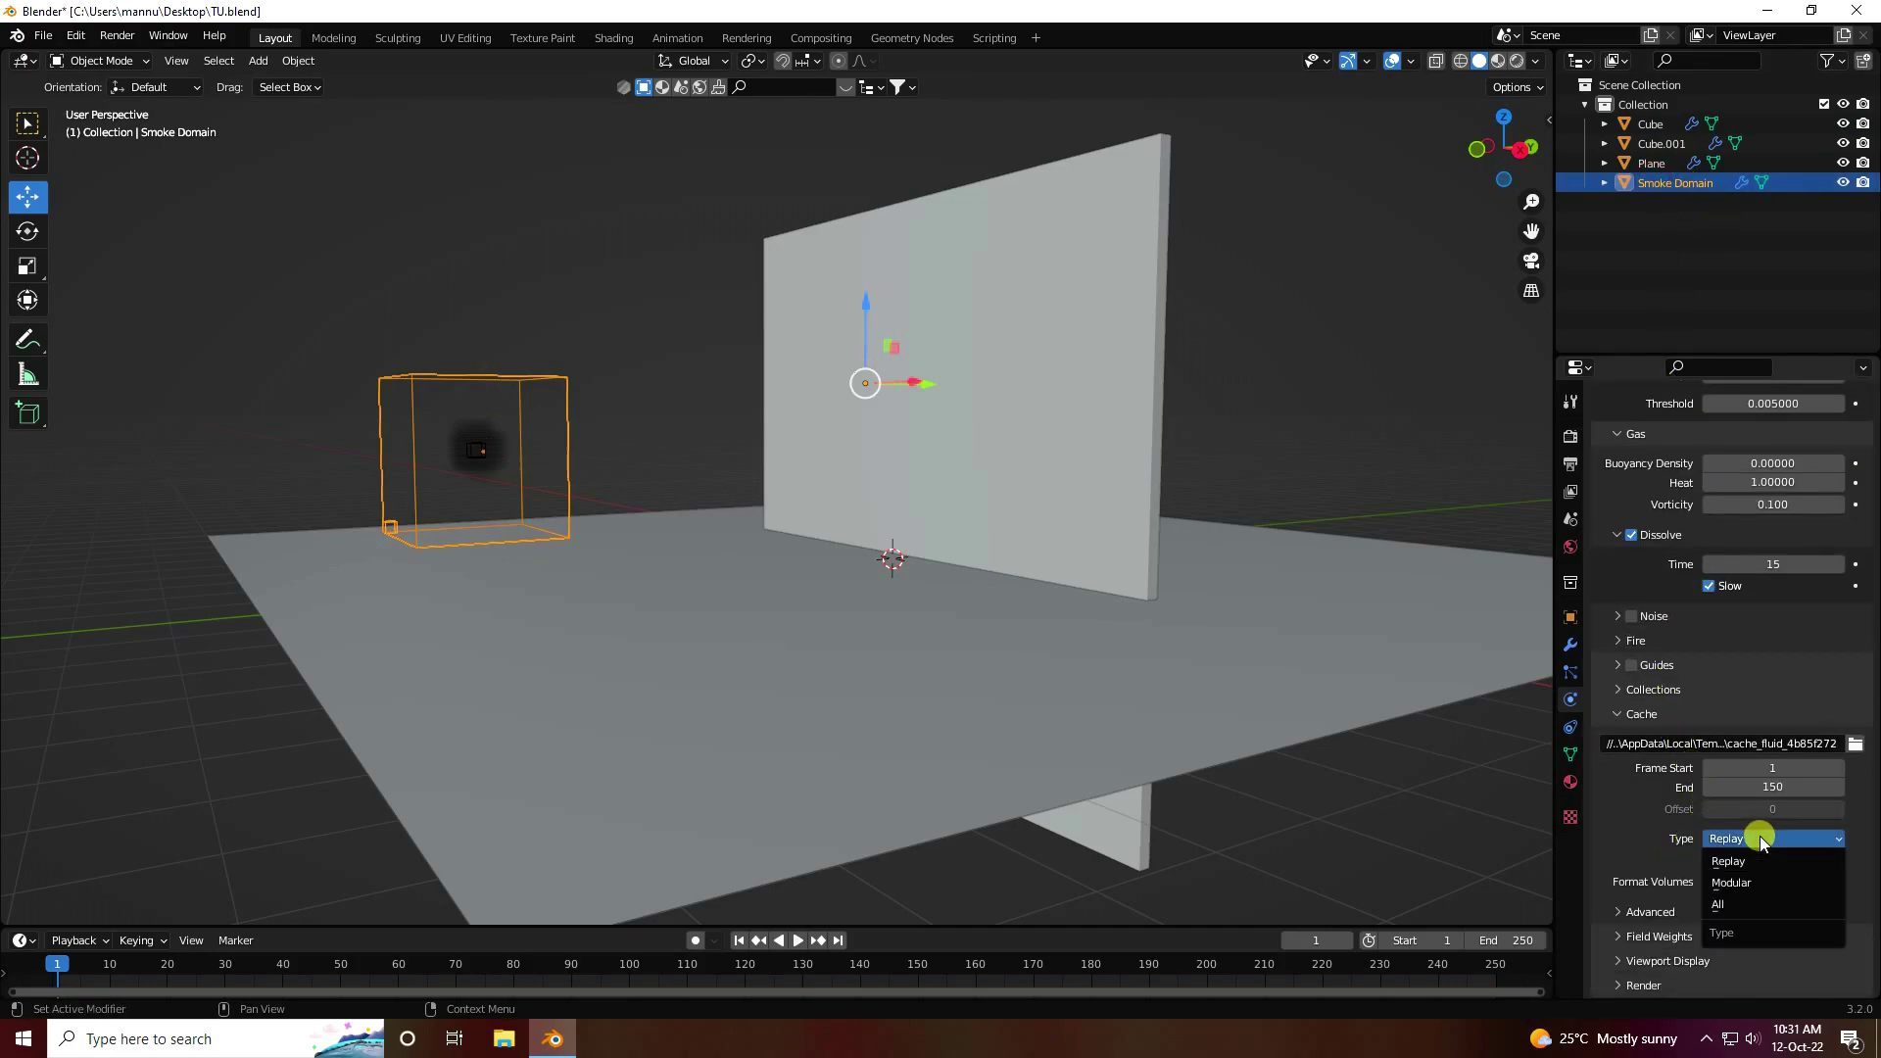
{"action": "left_click", "coordinate": [1741, 883]}
{"action": "scroll", "coordinate": [1670, 887], "scroll_direction": "up", "scroll_amount": 15}
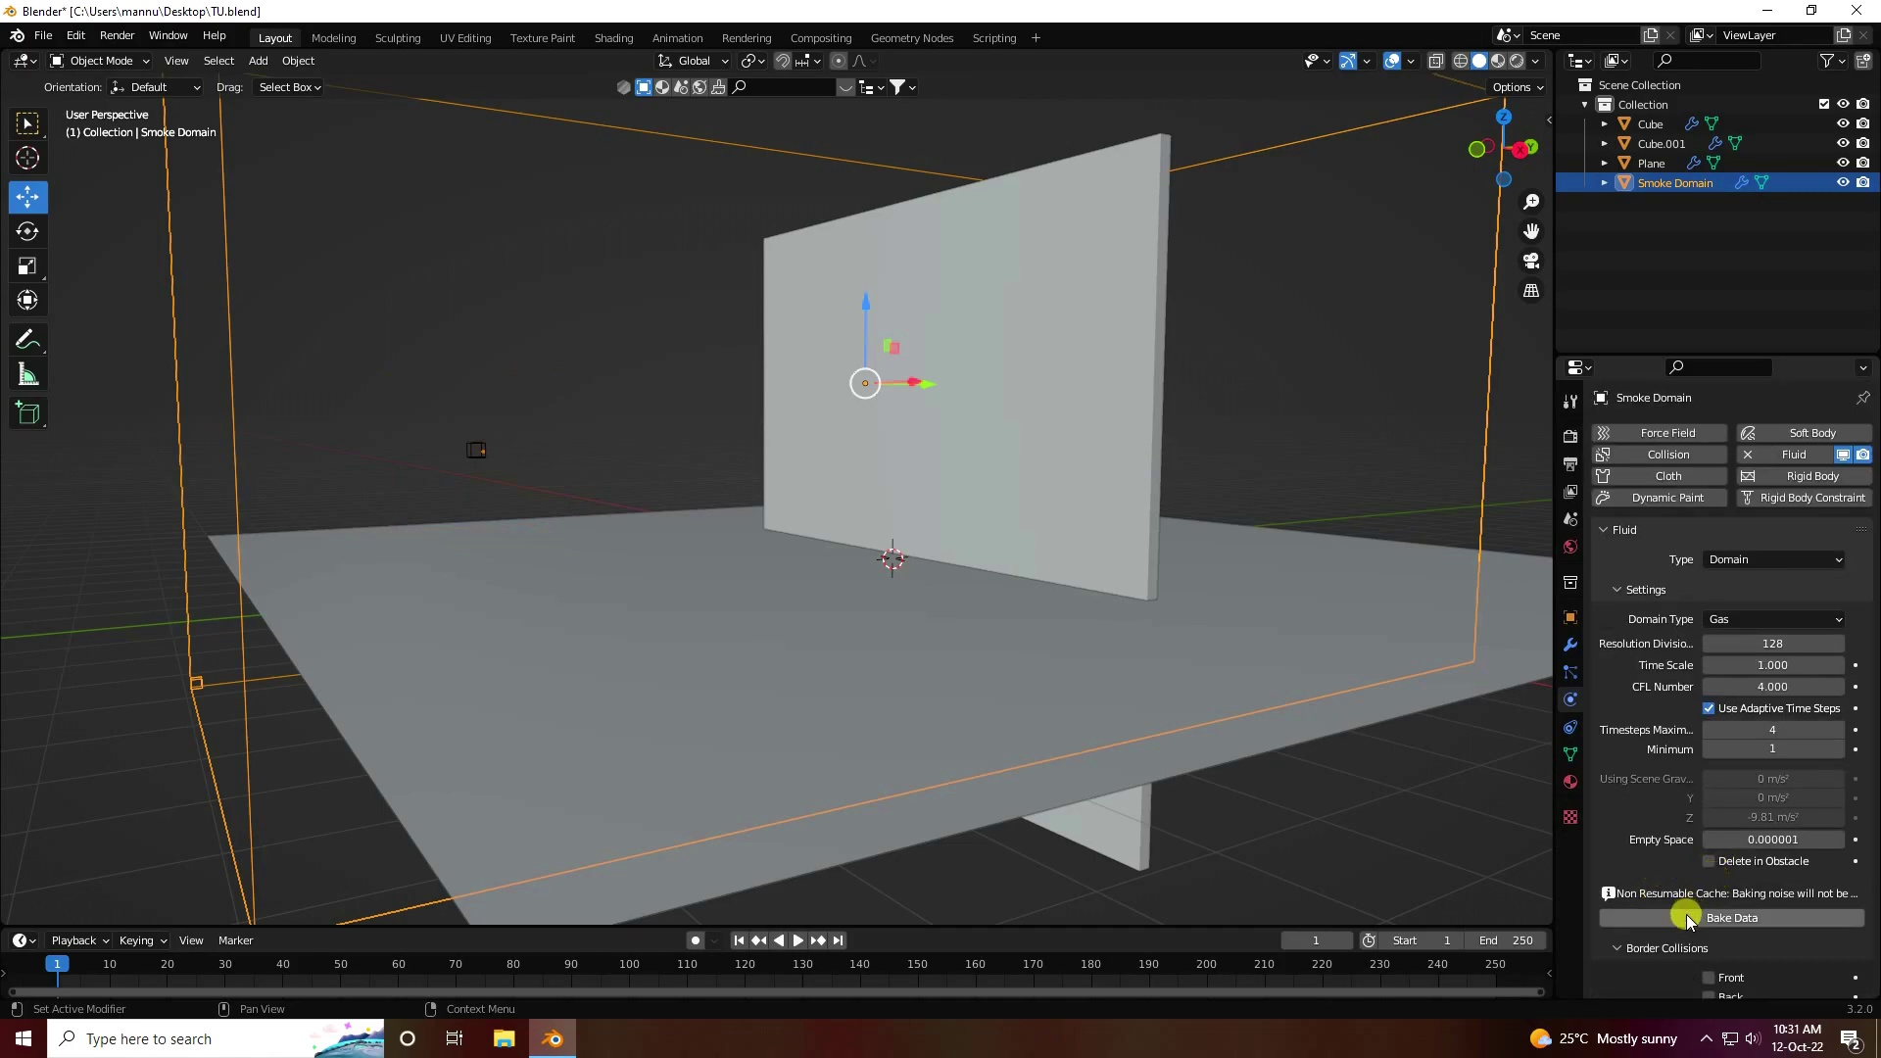
{"action": "left_click", "coordinate": [1730, 919]}
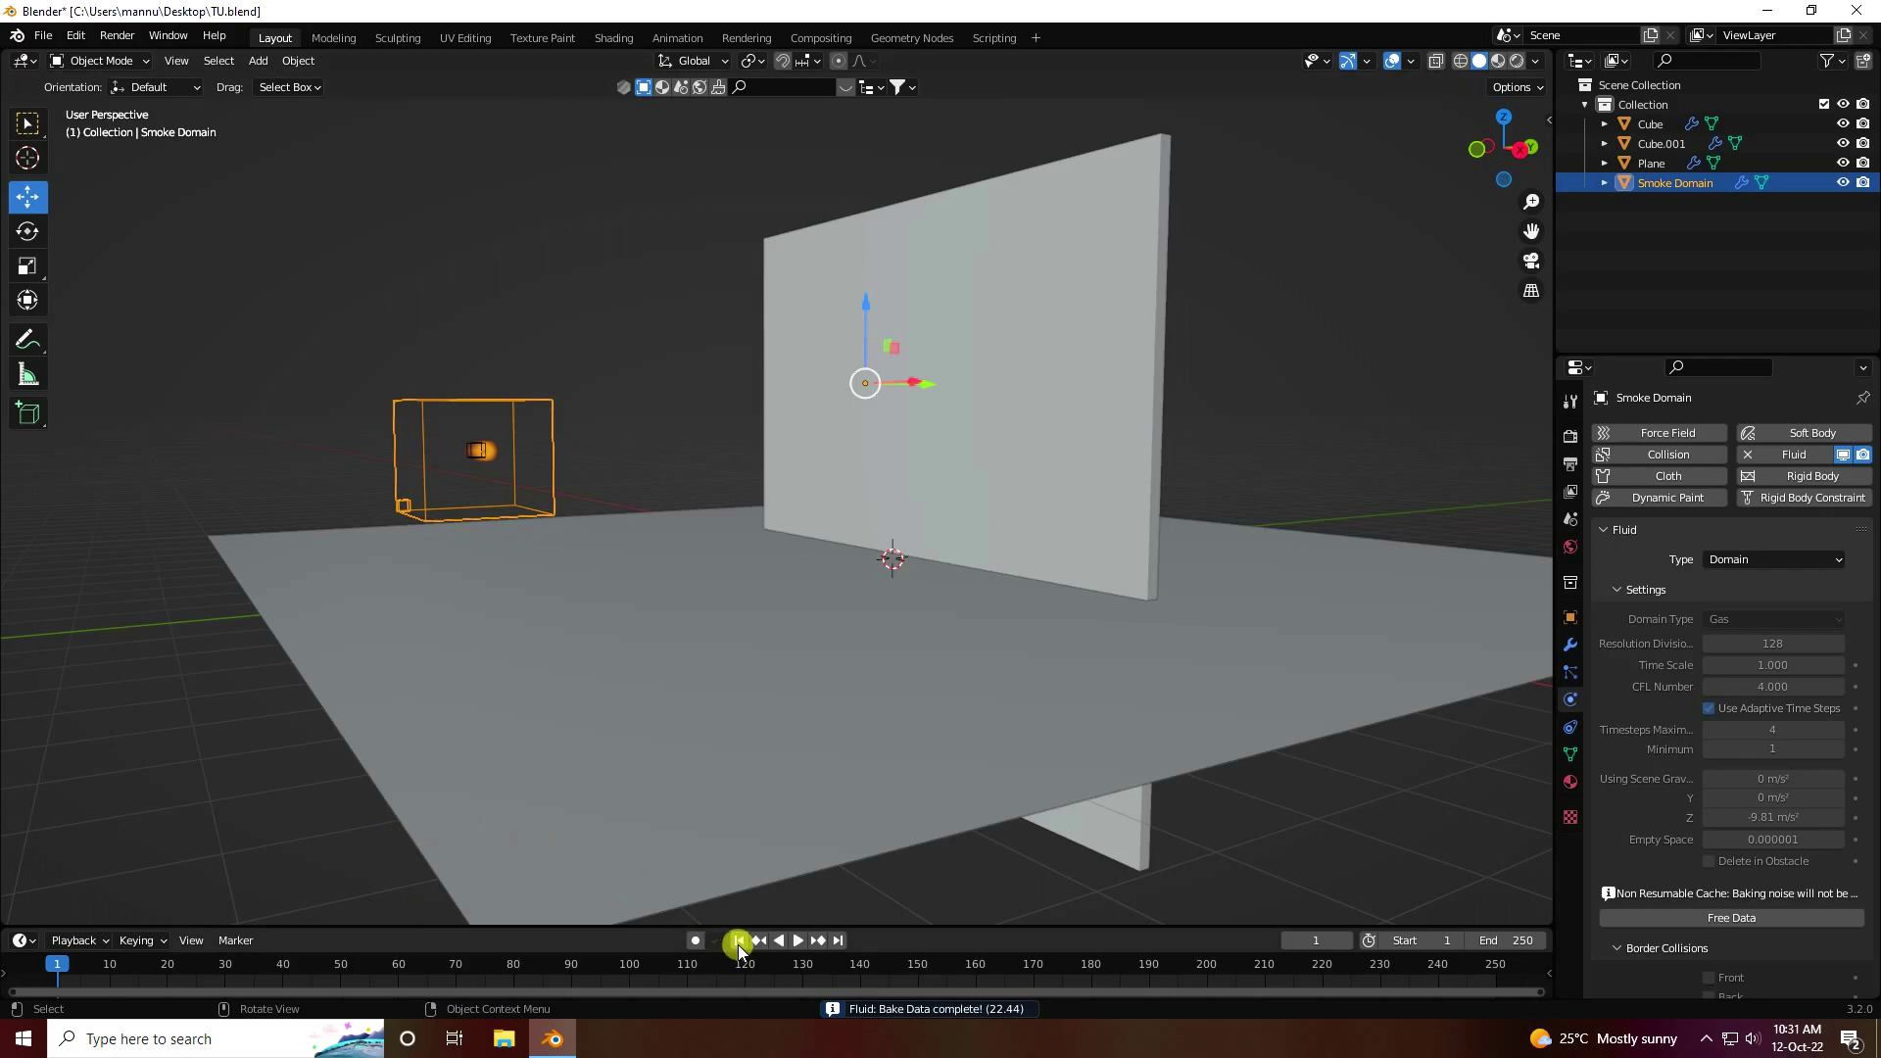
Play the baked simulation, pause it around frame 80 and examine the fire and particles near the wall
{"action": "left_click", "coordinate": [797, 940]}
{"action": "scroll", "coordinate": [980, 551], "scroll_direction": "up", "scroll_amount": 4}
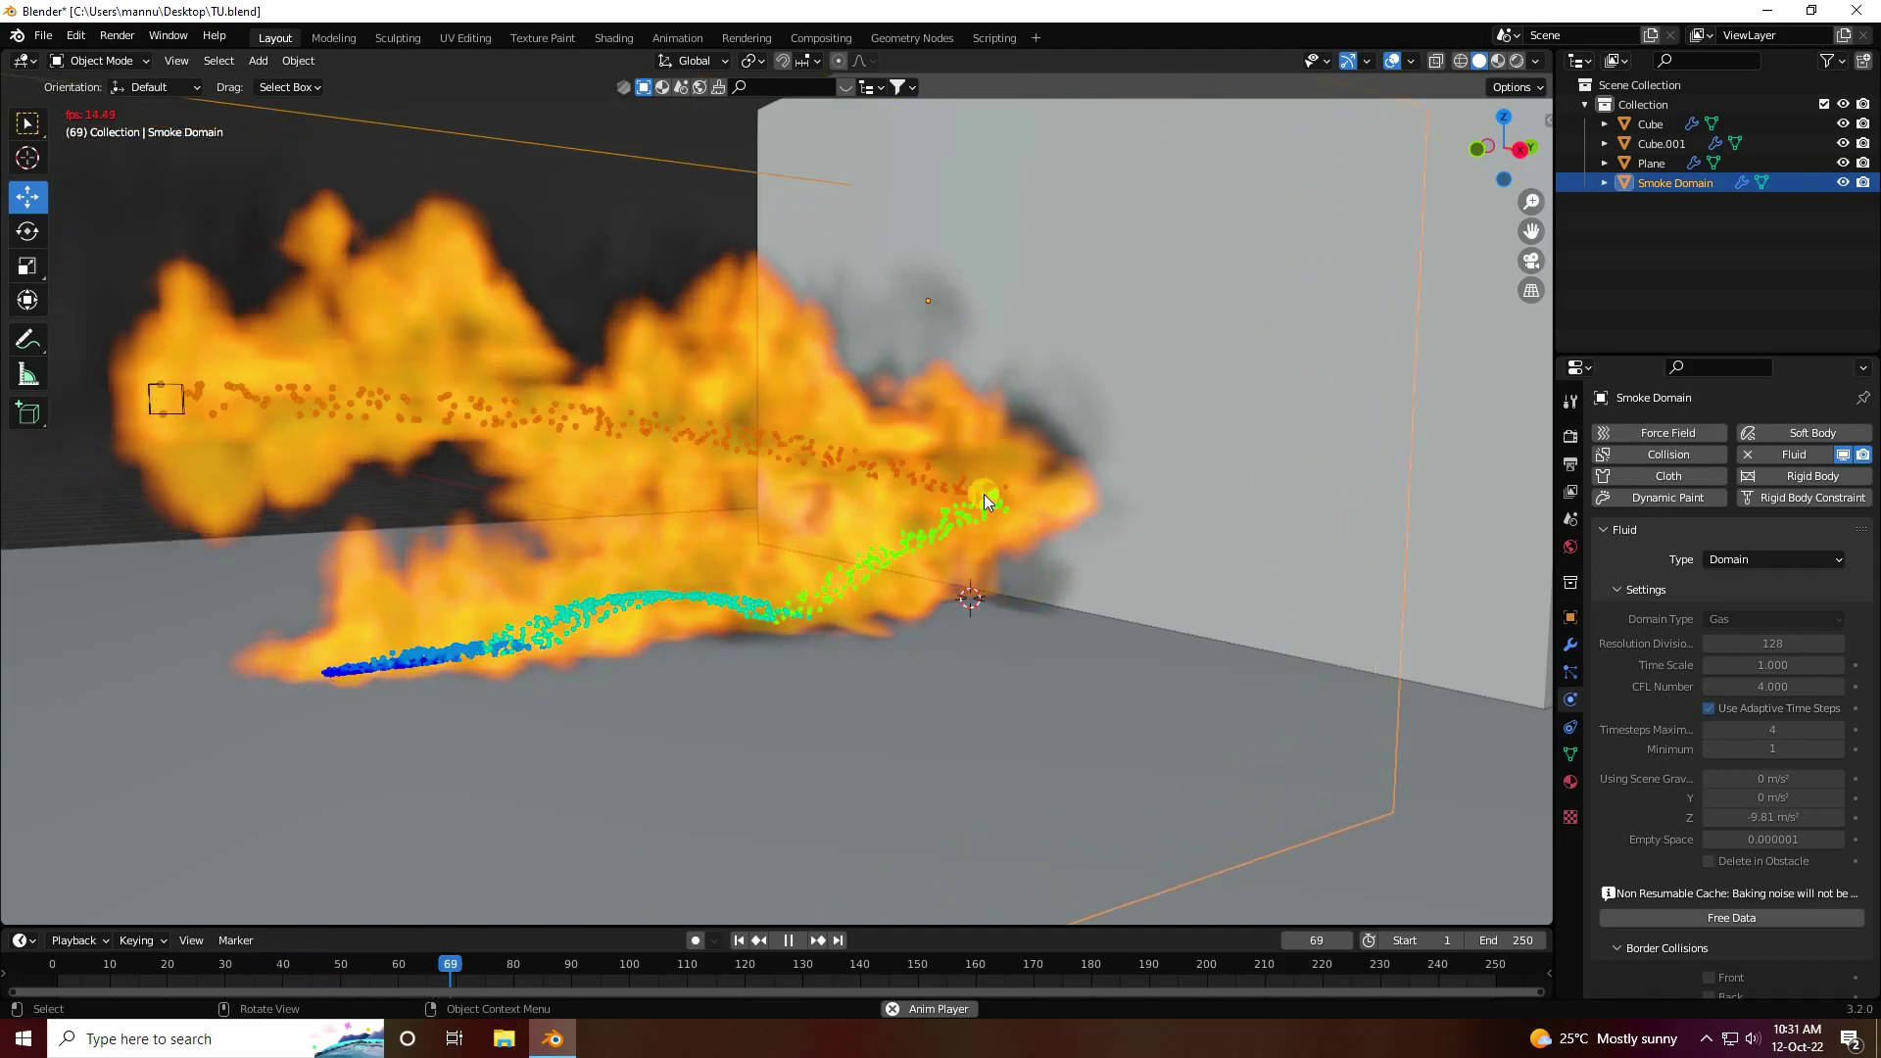
{"action": "left_click", "coordinate": [789, 941]}
{"action": "scroll", "coordinate": [883, 682], "scroll_direction": "down", "scroll_amount": 4}
{"action": "middle_click_drag", "start_coordinate": [884, 678], "coordinate": [777, 768]}
{"action": "scroll", "coordinate": [984, 602], "scroll_direction": "up", "scroll_amount": 4}
{"action": "middle_click_drag", "start_coordinate": [984, 601], "coordinate": [1086, 443]}
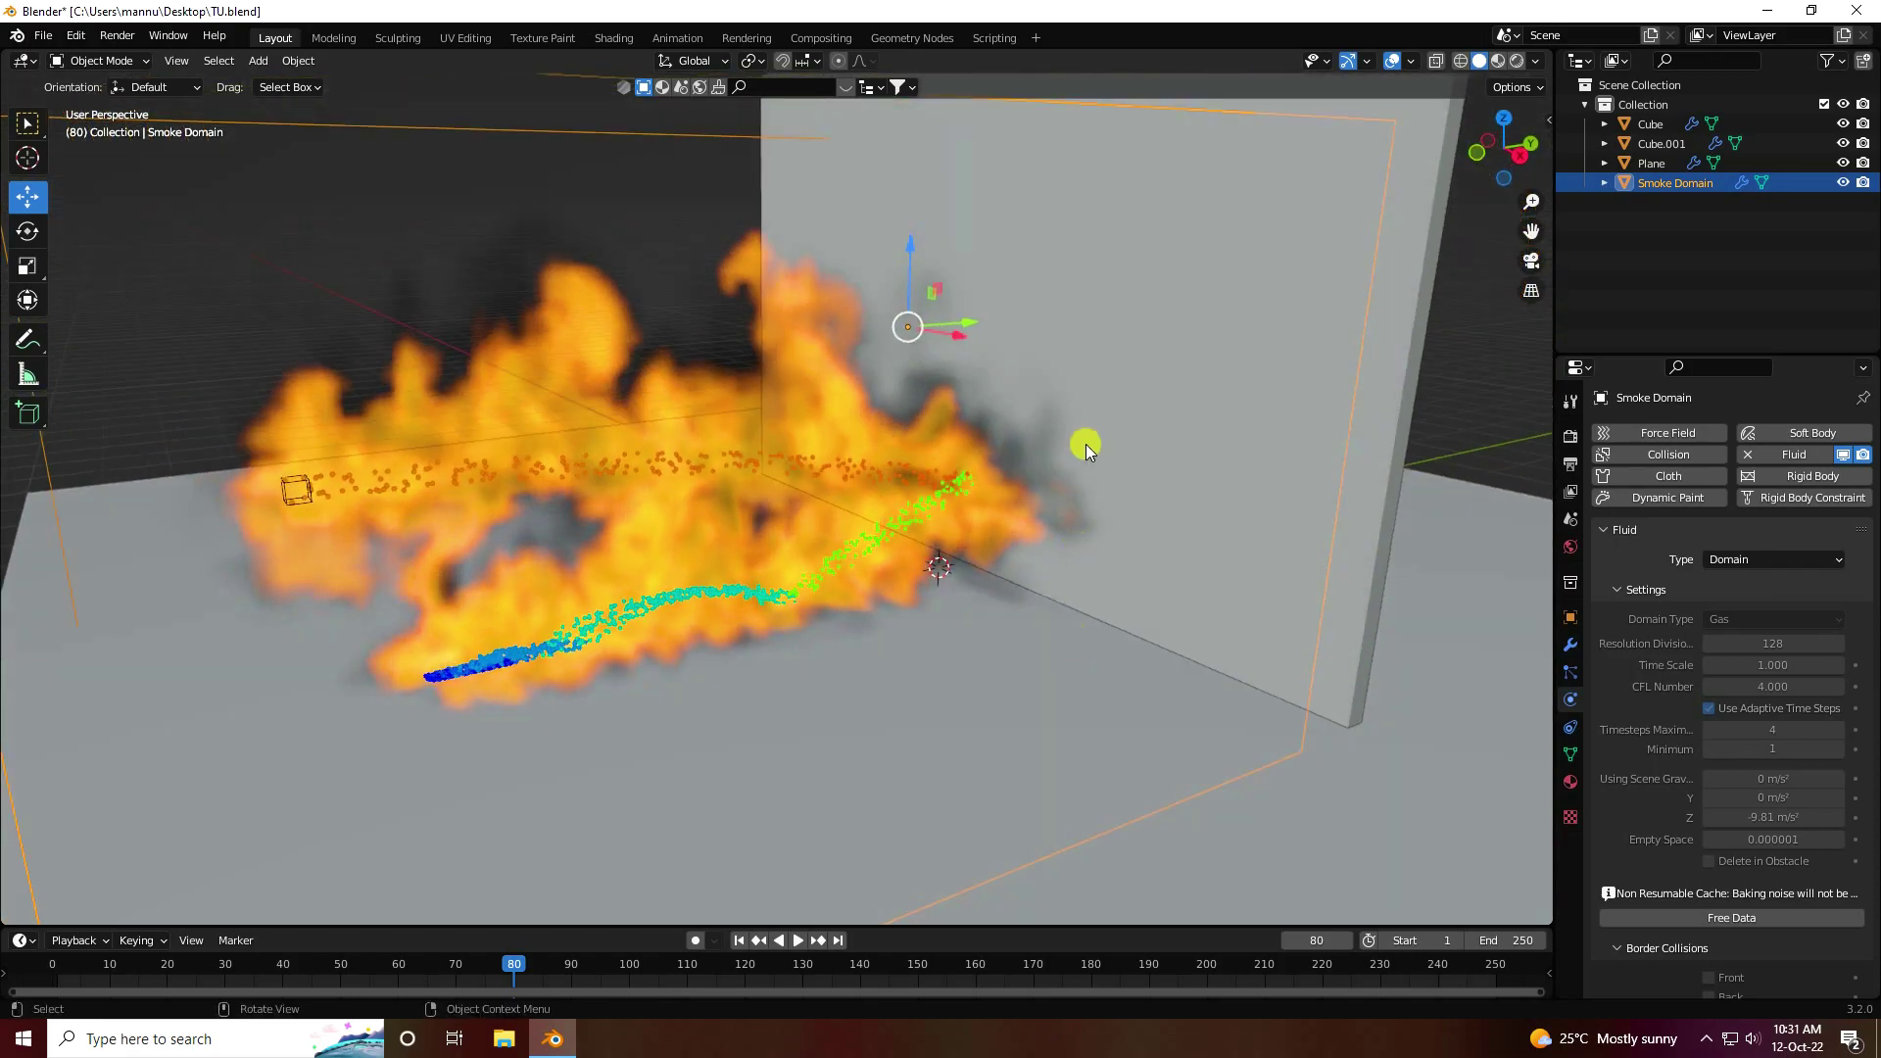
Add fluid physics to the wall and set its type to Effector with collision
{"action": "left_click", "coordinate": [1068, 339]}
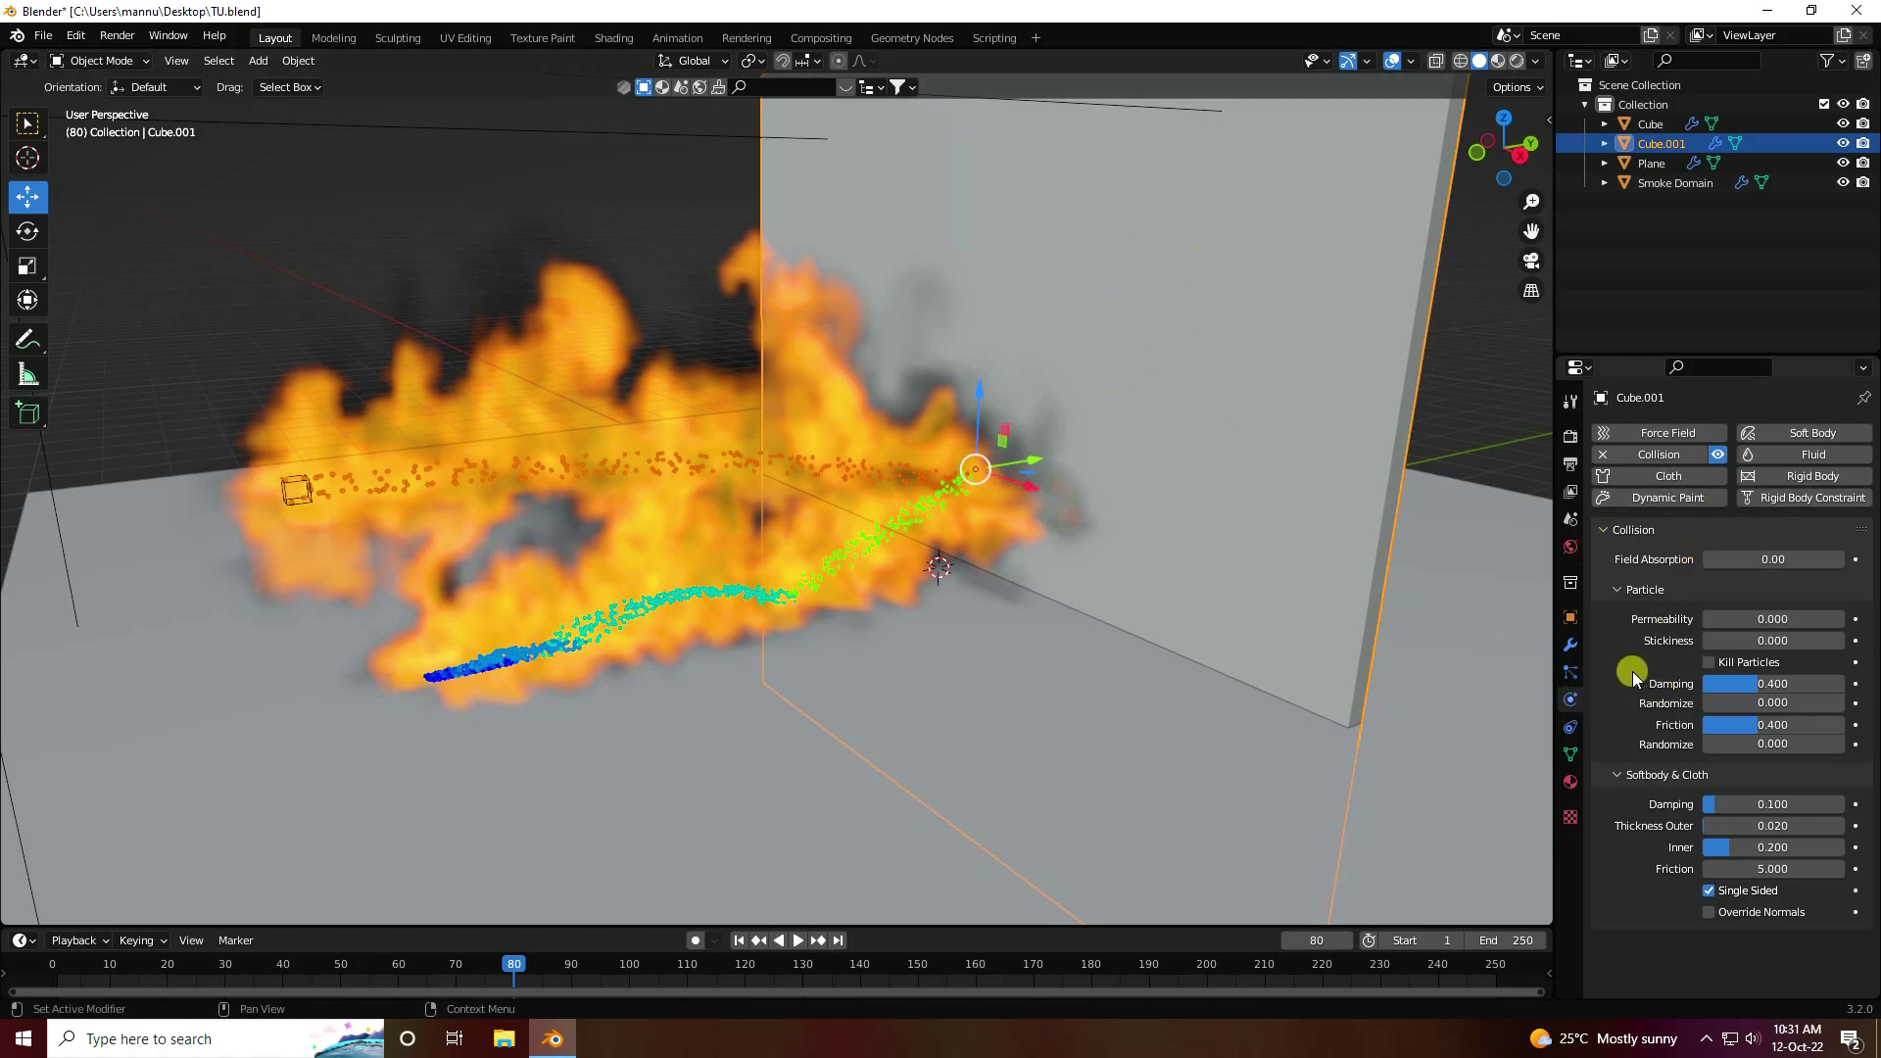
{"action": "left_click", "coordinate": [1801, 457]}
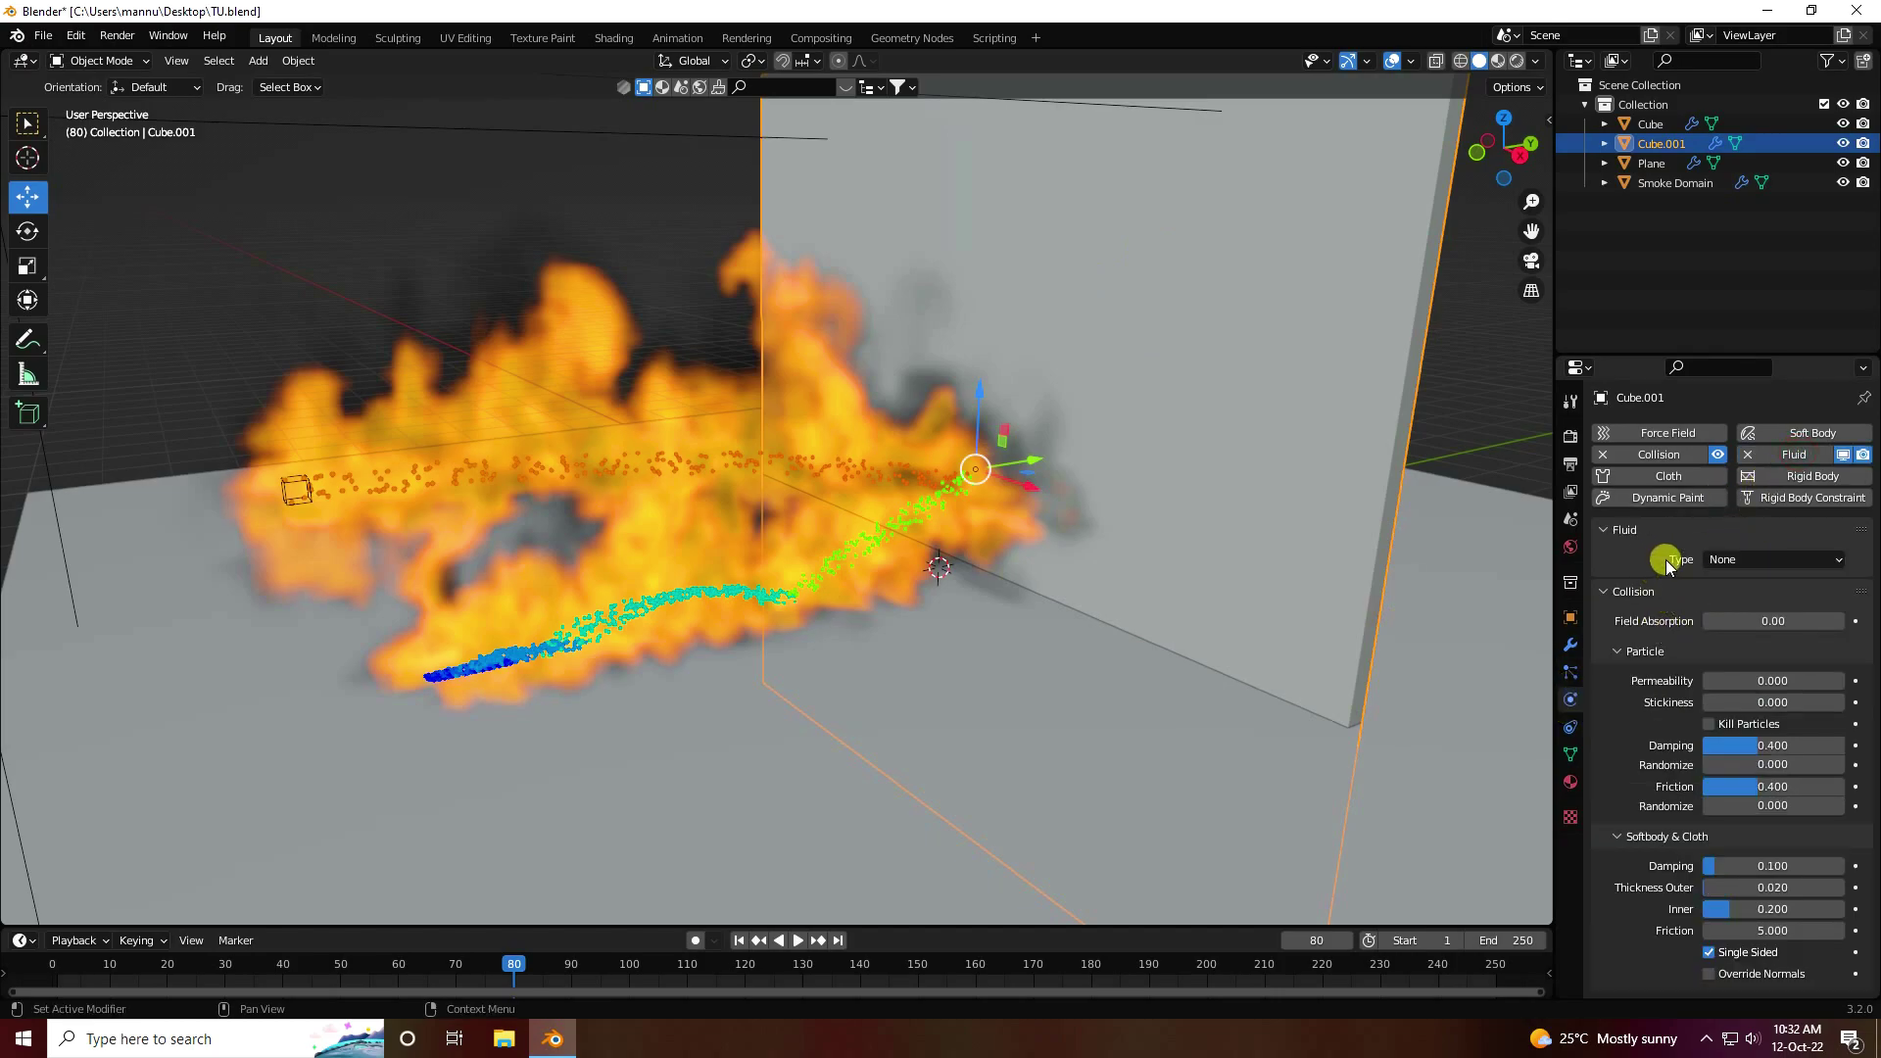
{"action": "left_click", "coordinate": [1721, 559]}
{"action": "left_click", "coordinate": [1725, 649]}
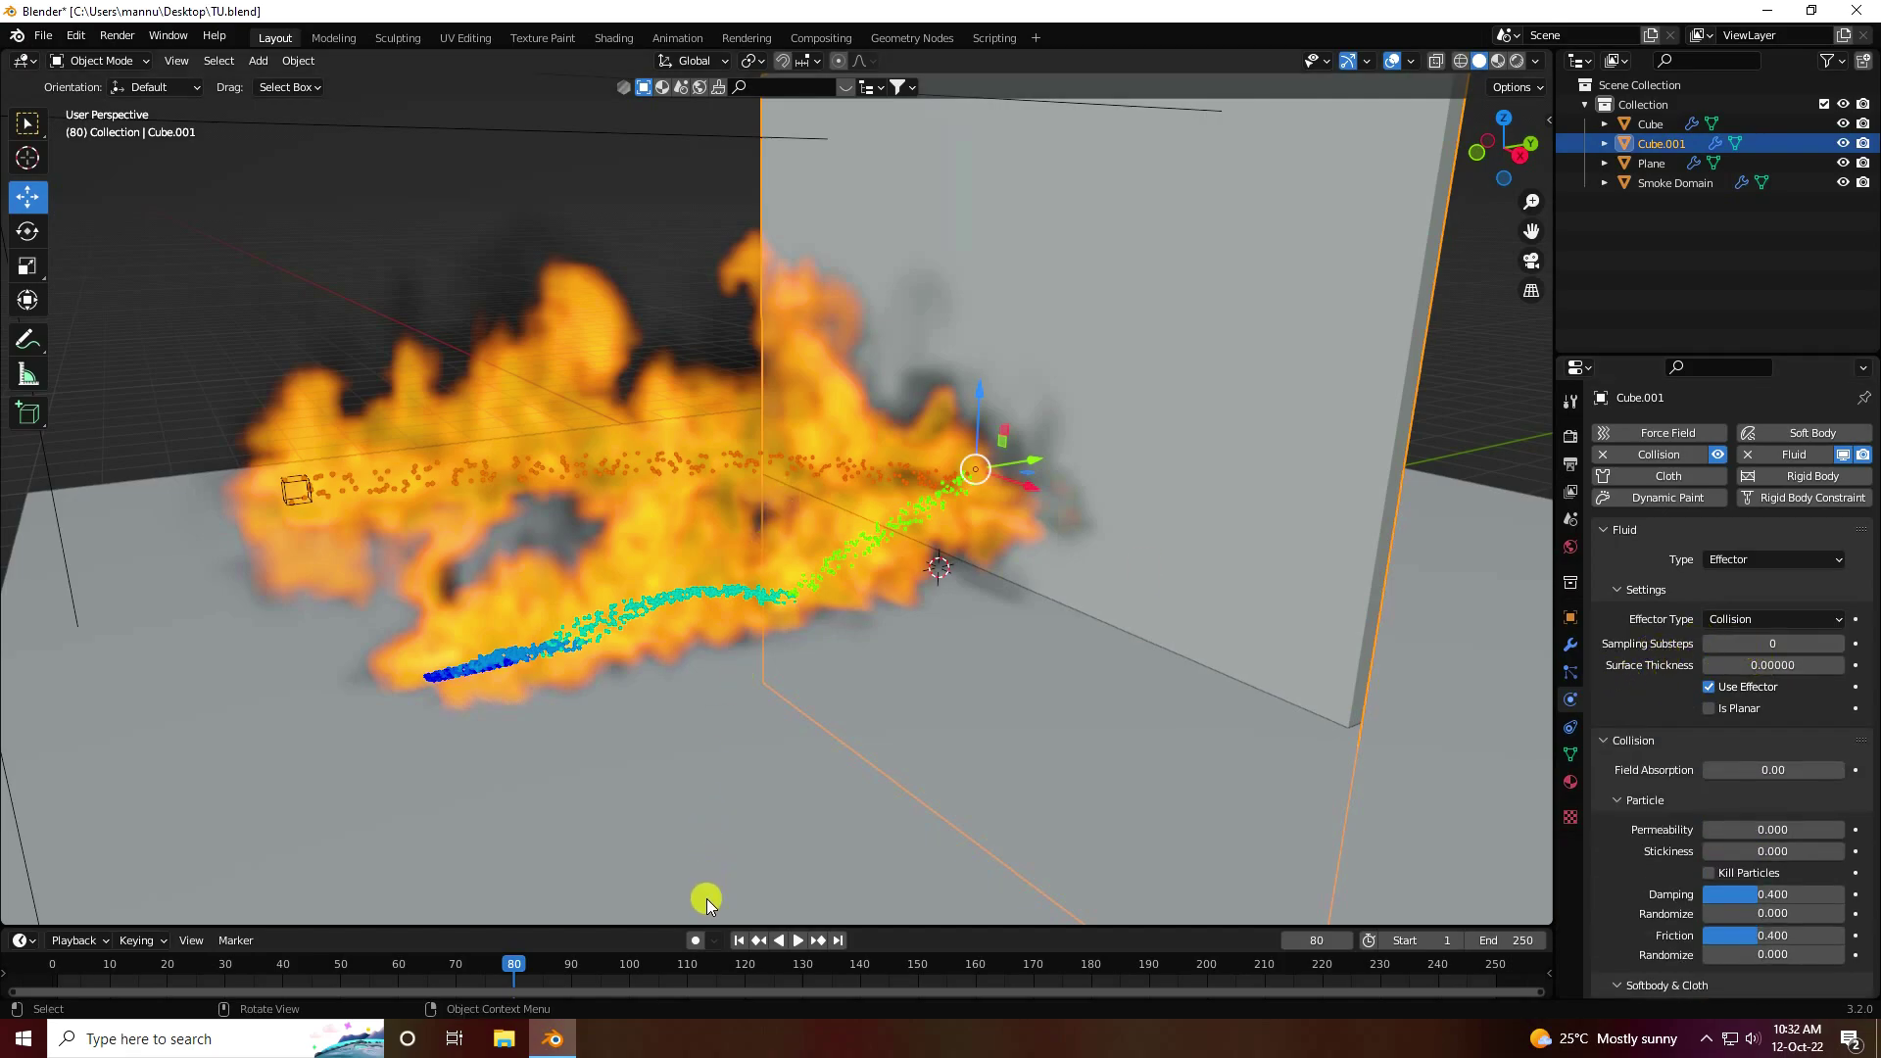
Return to frame 1 and free the smoke domain's baked data
{"action": "left_click", "coordinate": [740, 940]}
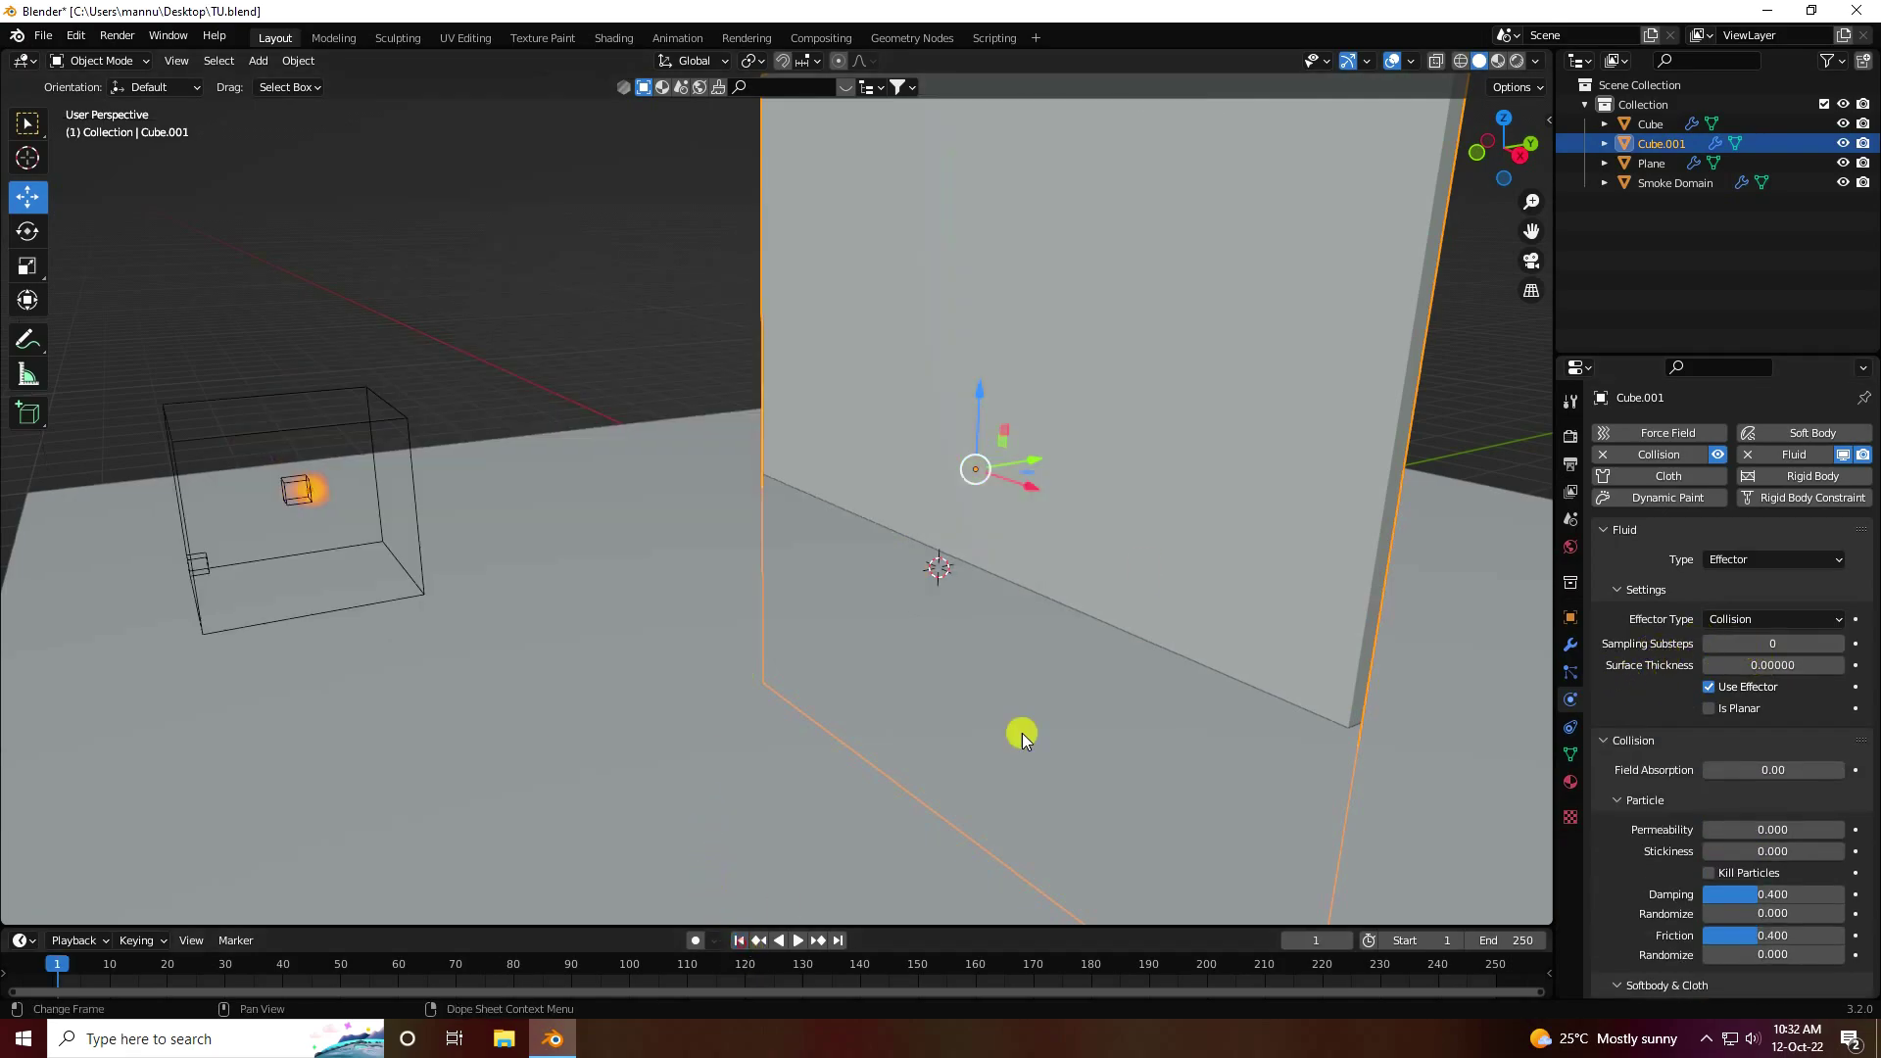
{"action": "left_click", "coordinate": [1664, 180]}
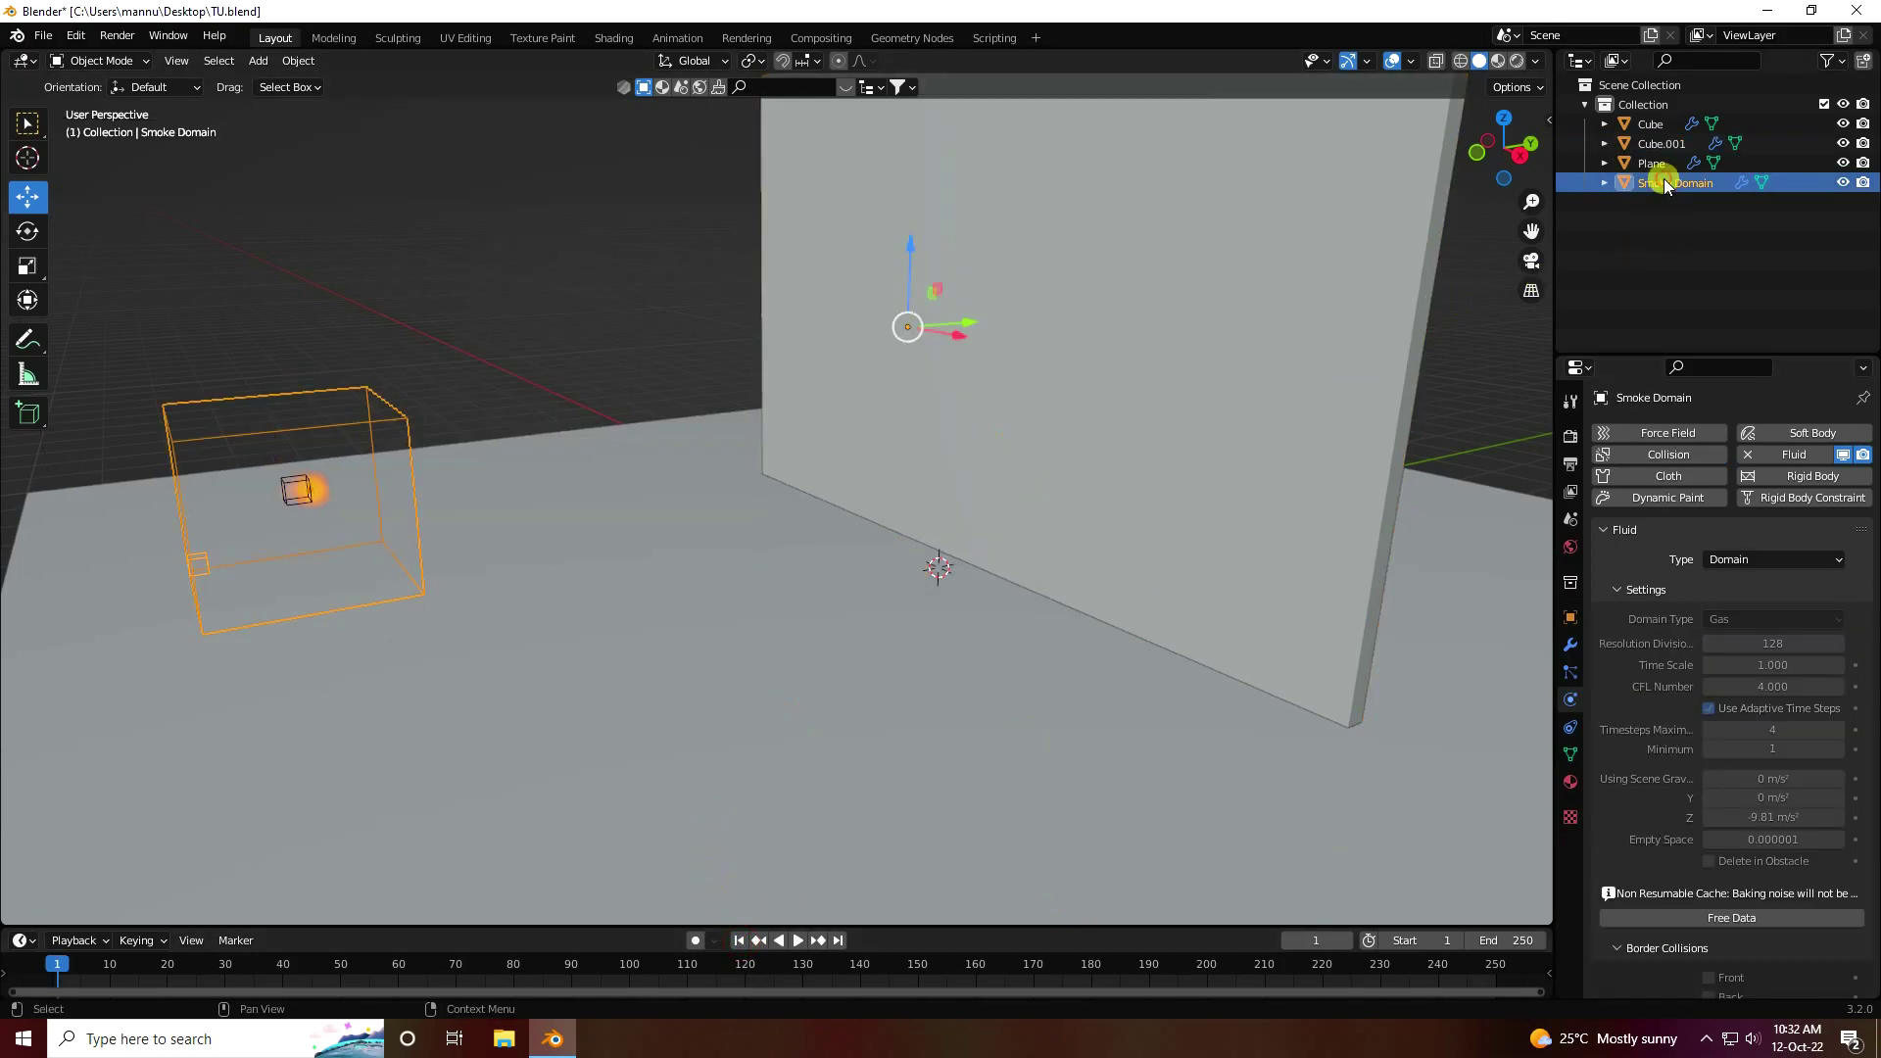
{"action": "left_click", "coordinate": [1691, 916]}
Raise the smoke domain along Z until its bottom face is level with the floor plane
{"action": "middle_click_drag", "start_coordinate": [825, 635], "coordinate": [913, 619]}
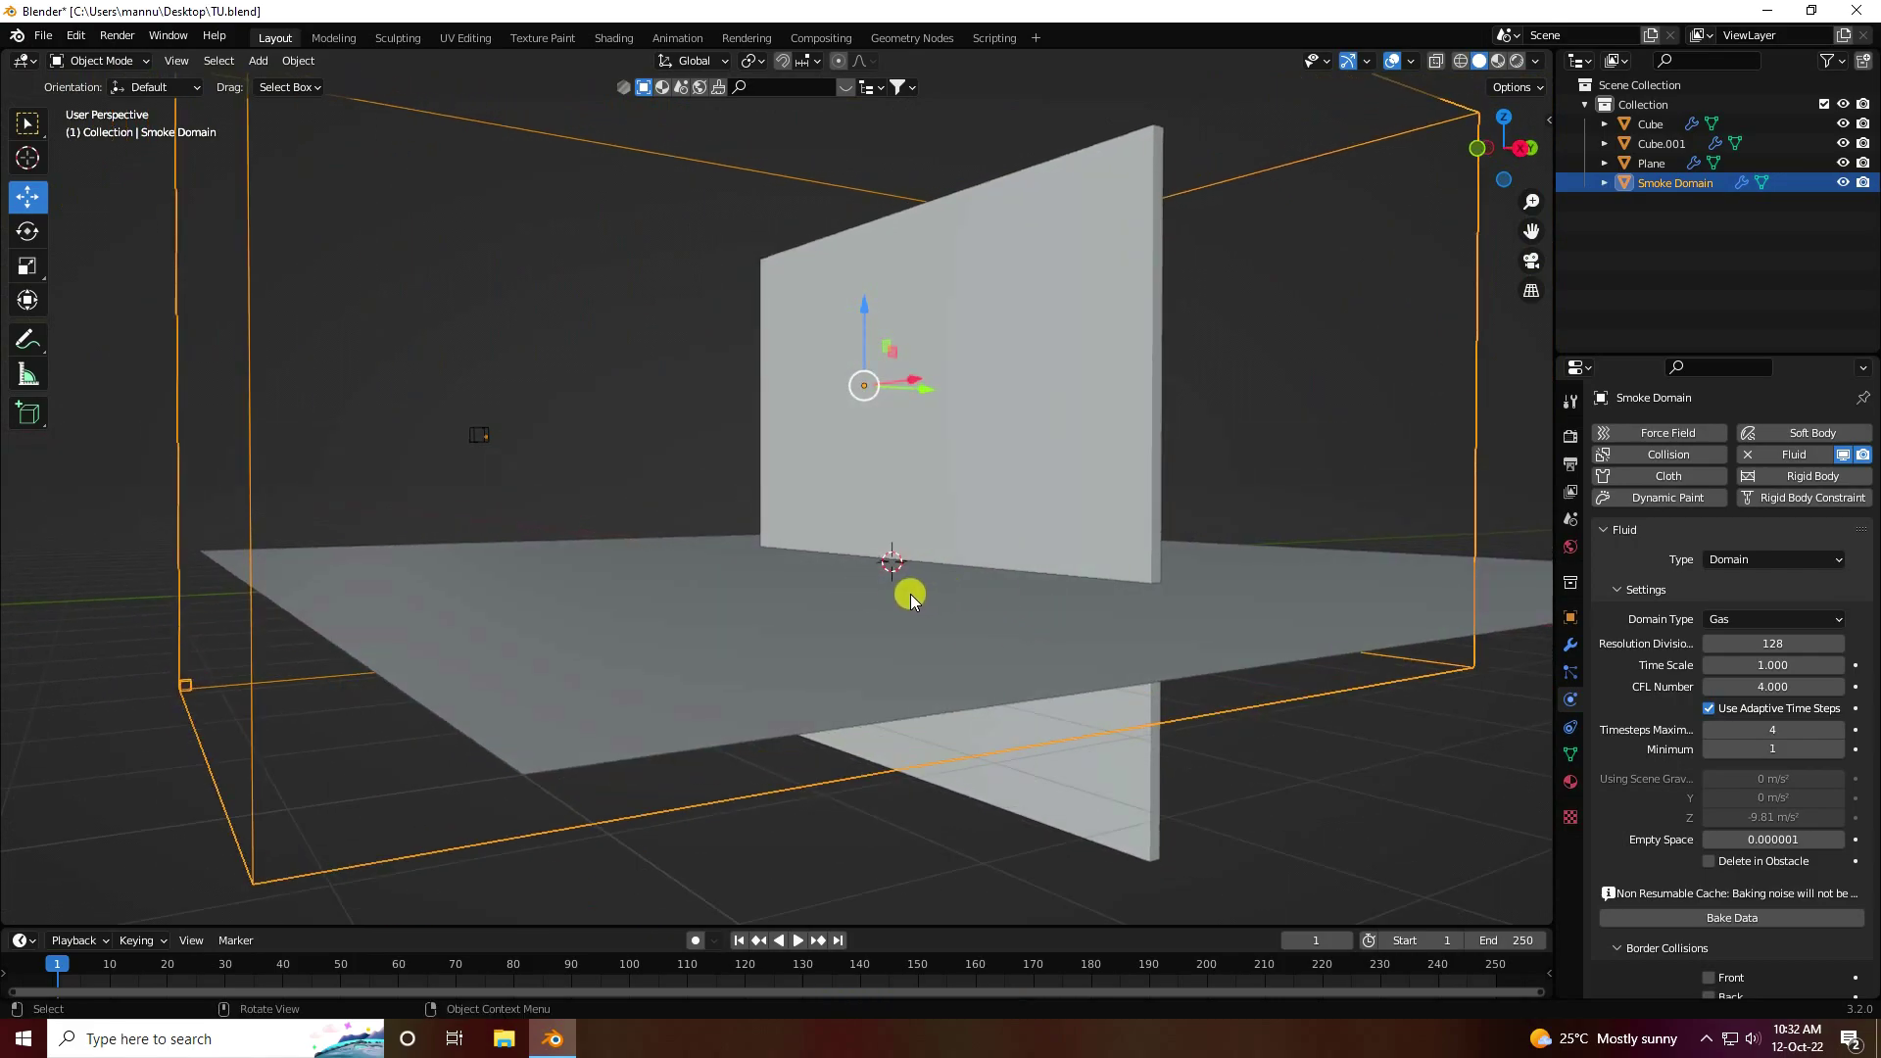
{"action": "key", "text": "KP_3"}
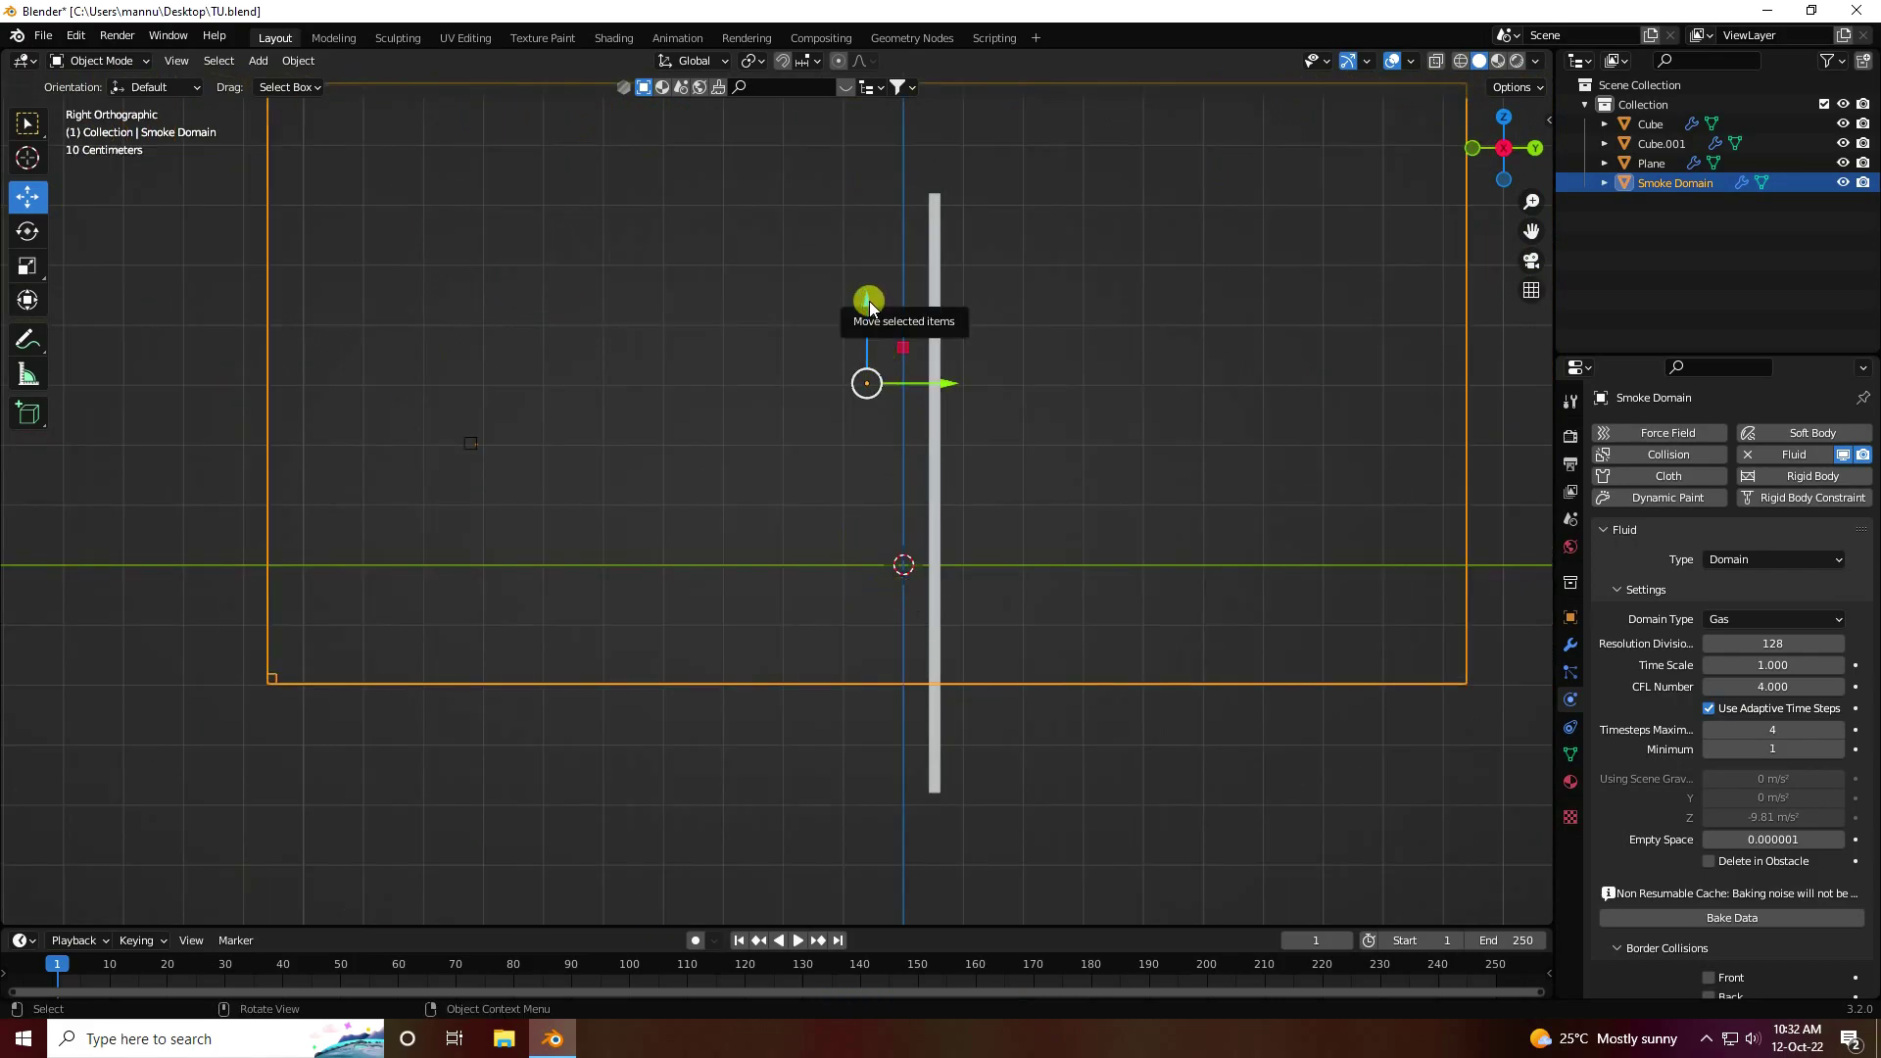
{"action": "left_click_drag", "start_coordinate": [866, 308], "coordinate": [879, 186]}
{"action": "scroll", "coordinate": [1700, 842], "scroll_direction": "down", "scroll_amount": 5}
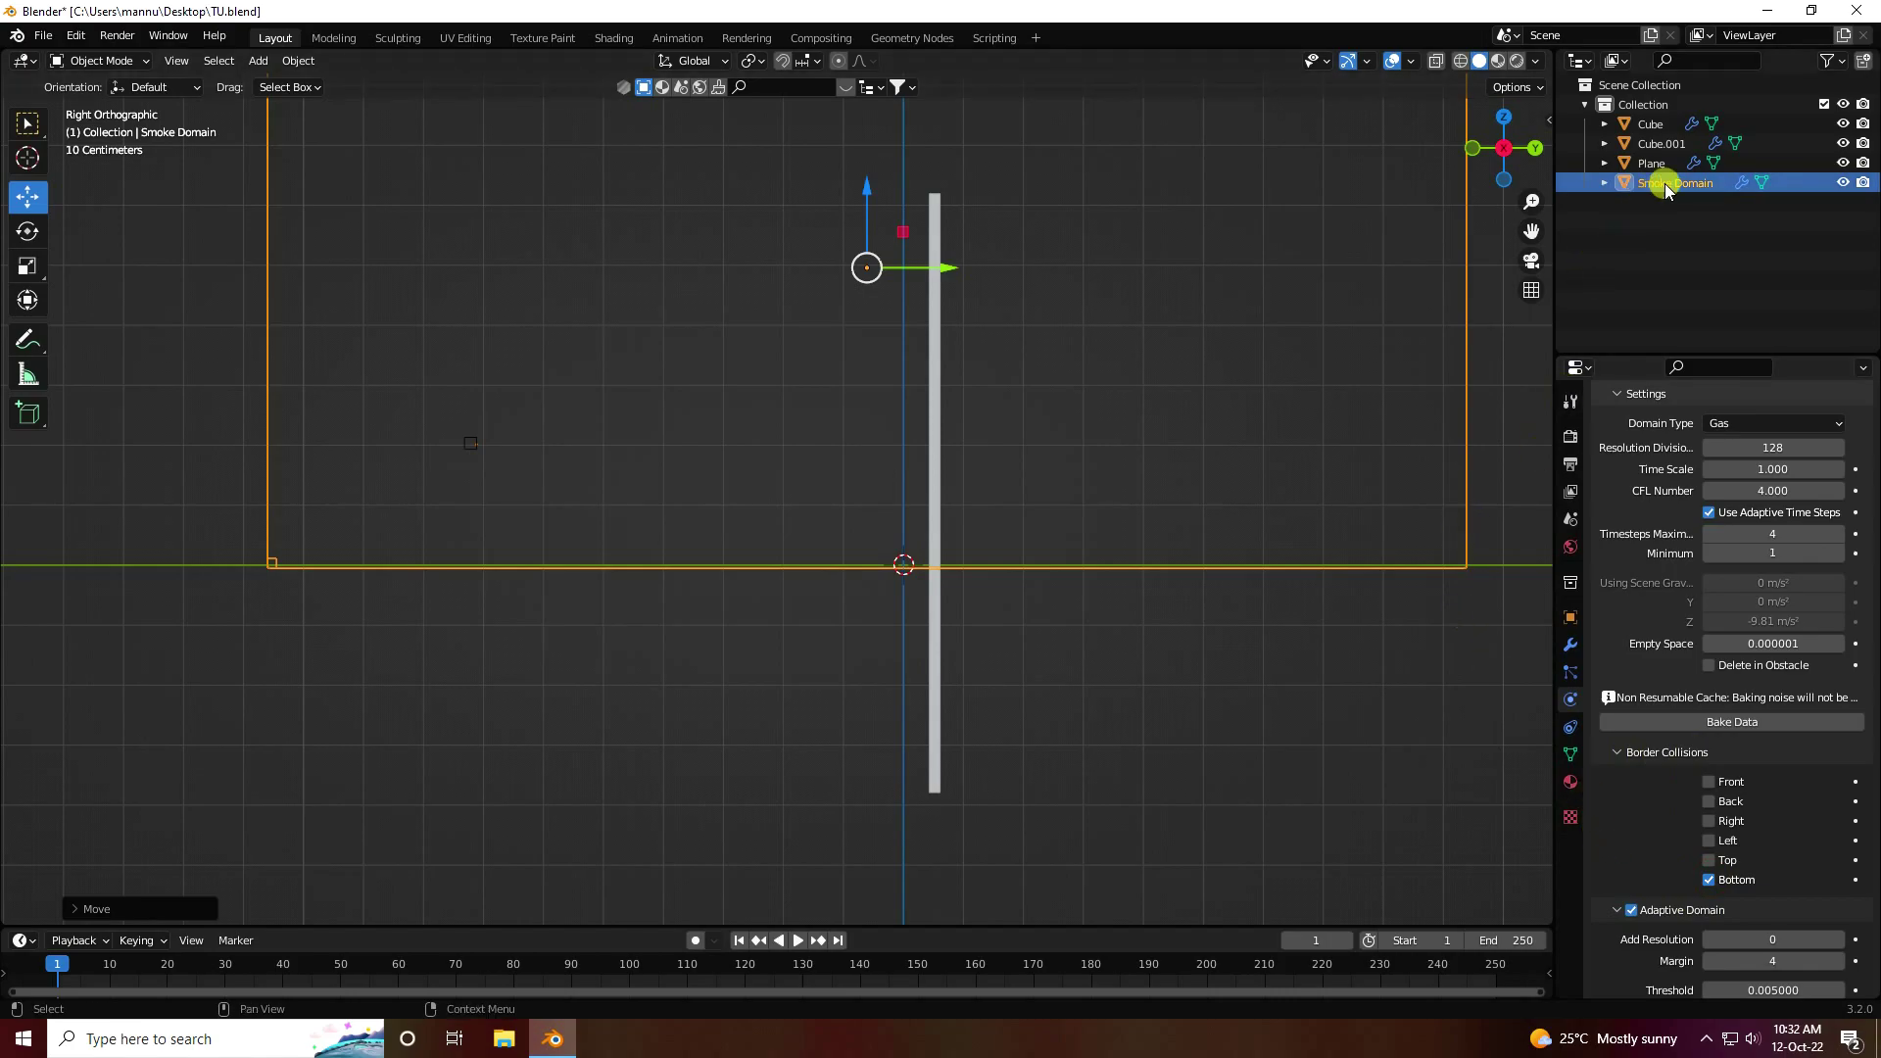
{"action": "scroll", "coordinate": [1667, 666], "scroll_direction": "up", "scroll_amount": 5}
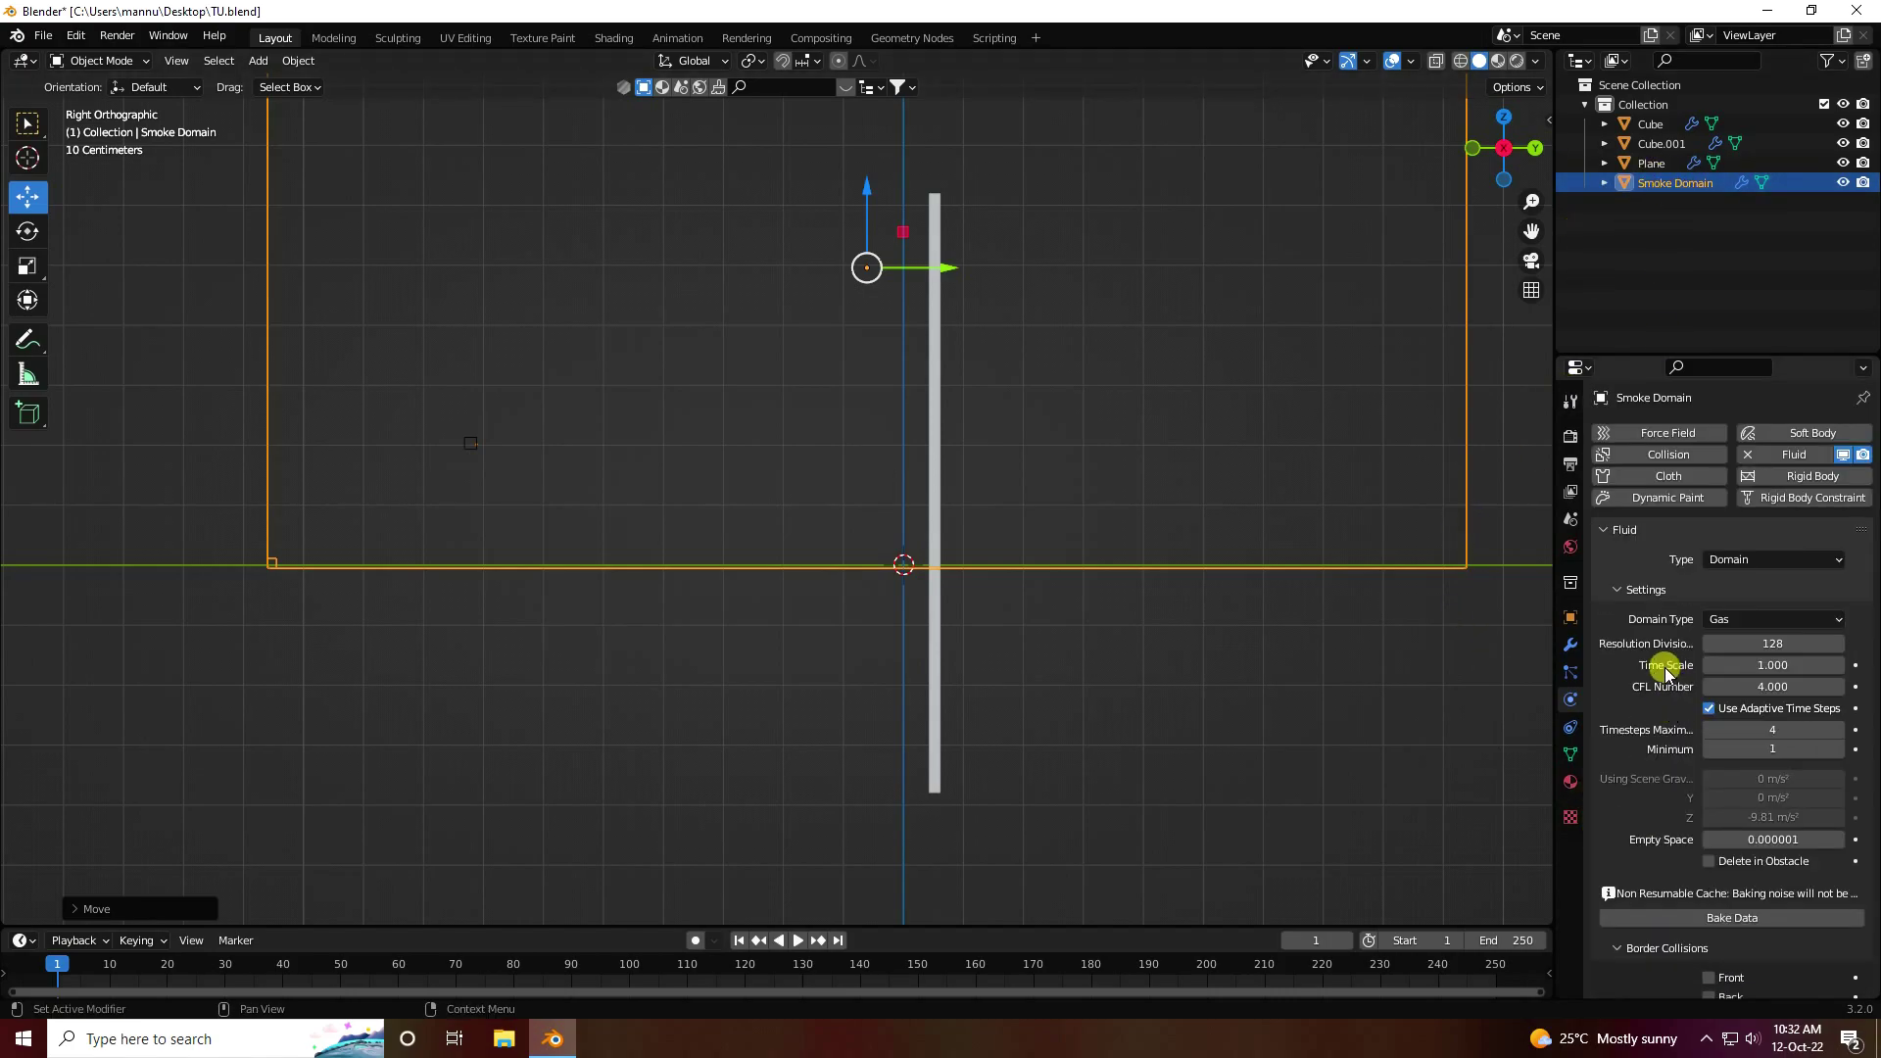
{"action": "scroll", "coordinate": [1631, 780], "scroll_direction": "down", "scroll_amount": 3}
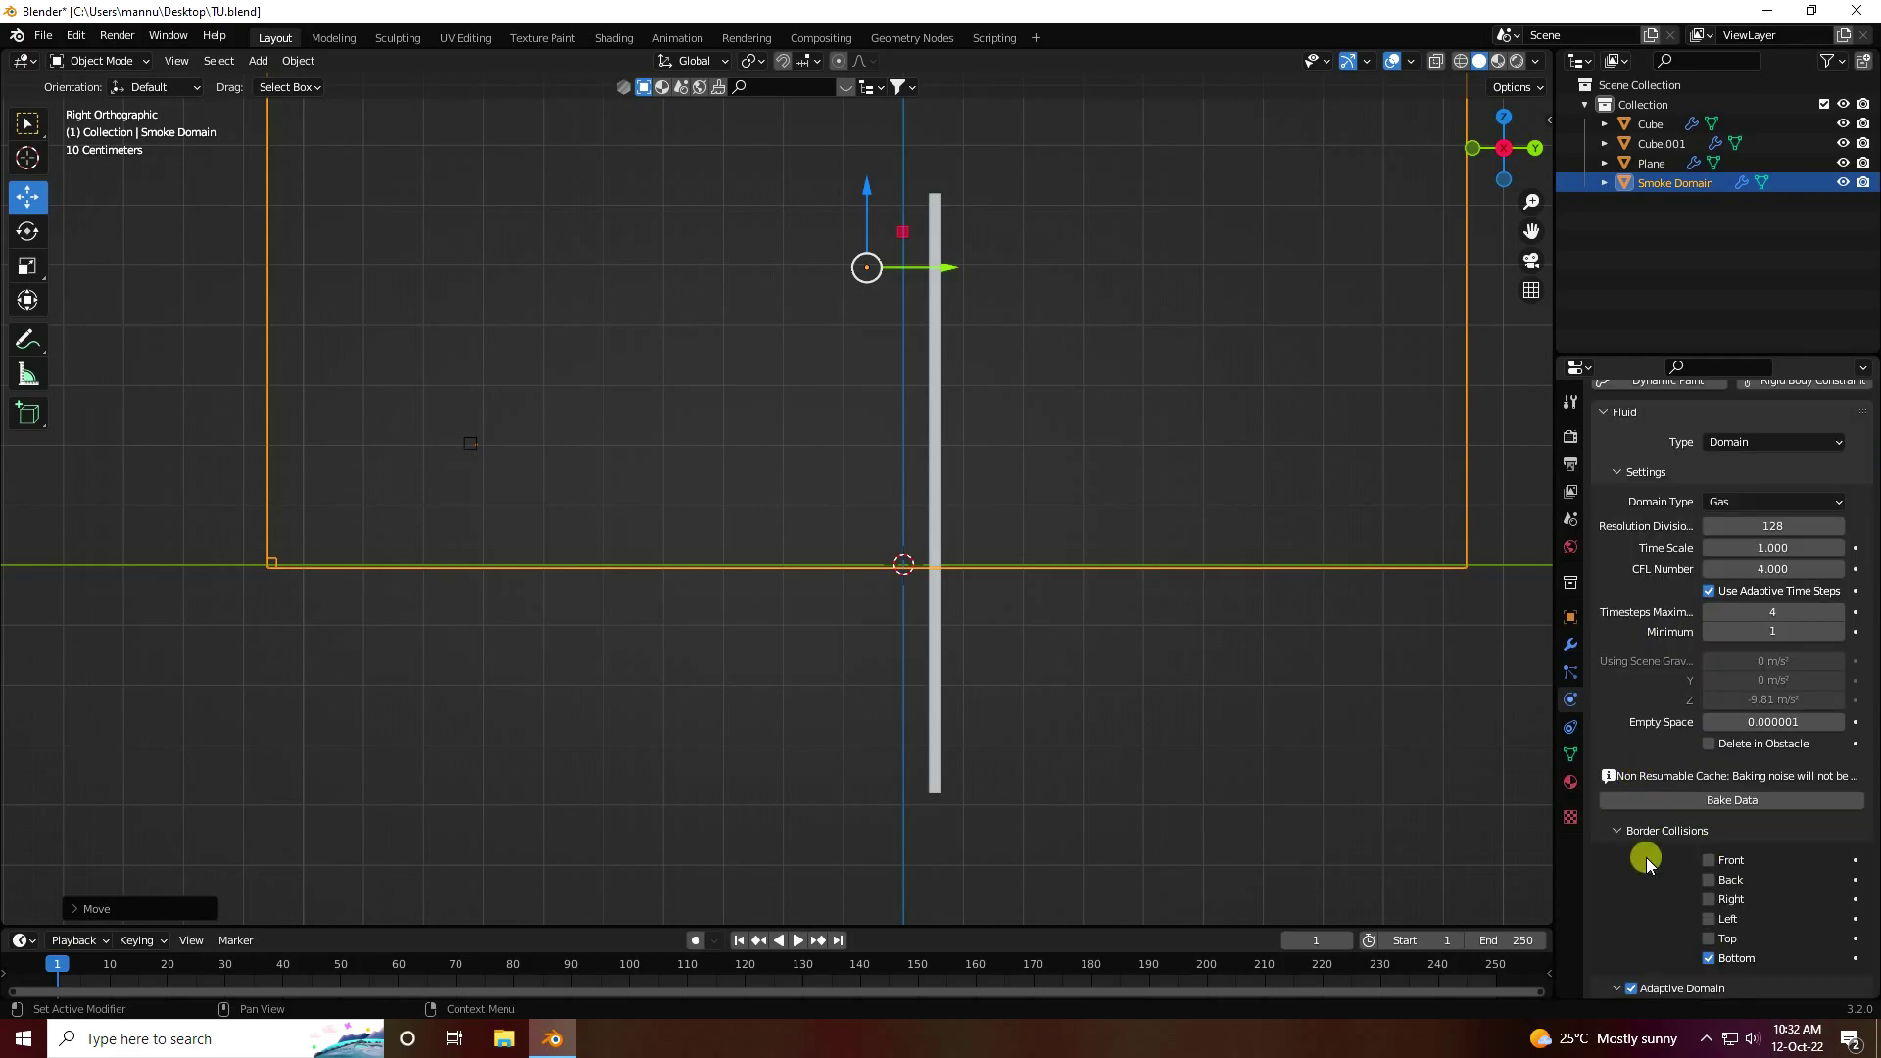
{"action": "scroll", "coordinate": [1113, 445], "scroll_direction": "down", "scroll_amount": 3}
{"action": "middle_click_drag", "start_coordinate": [1113, 444], "coordinate": [1003, 570]}
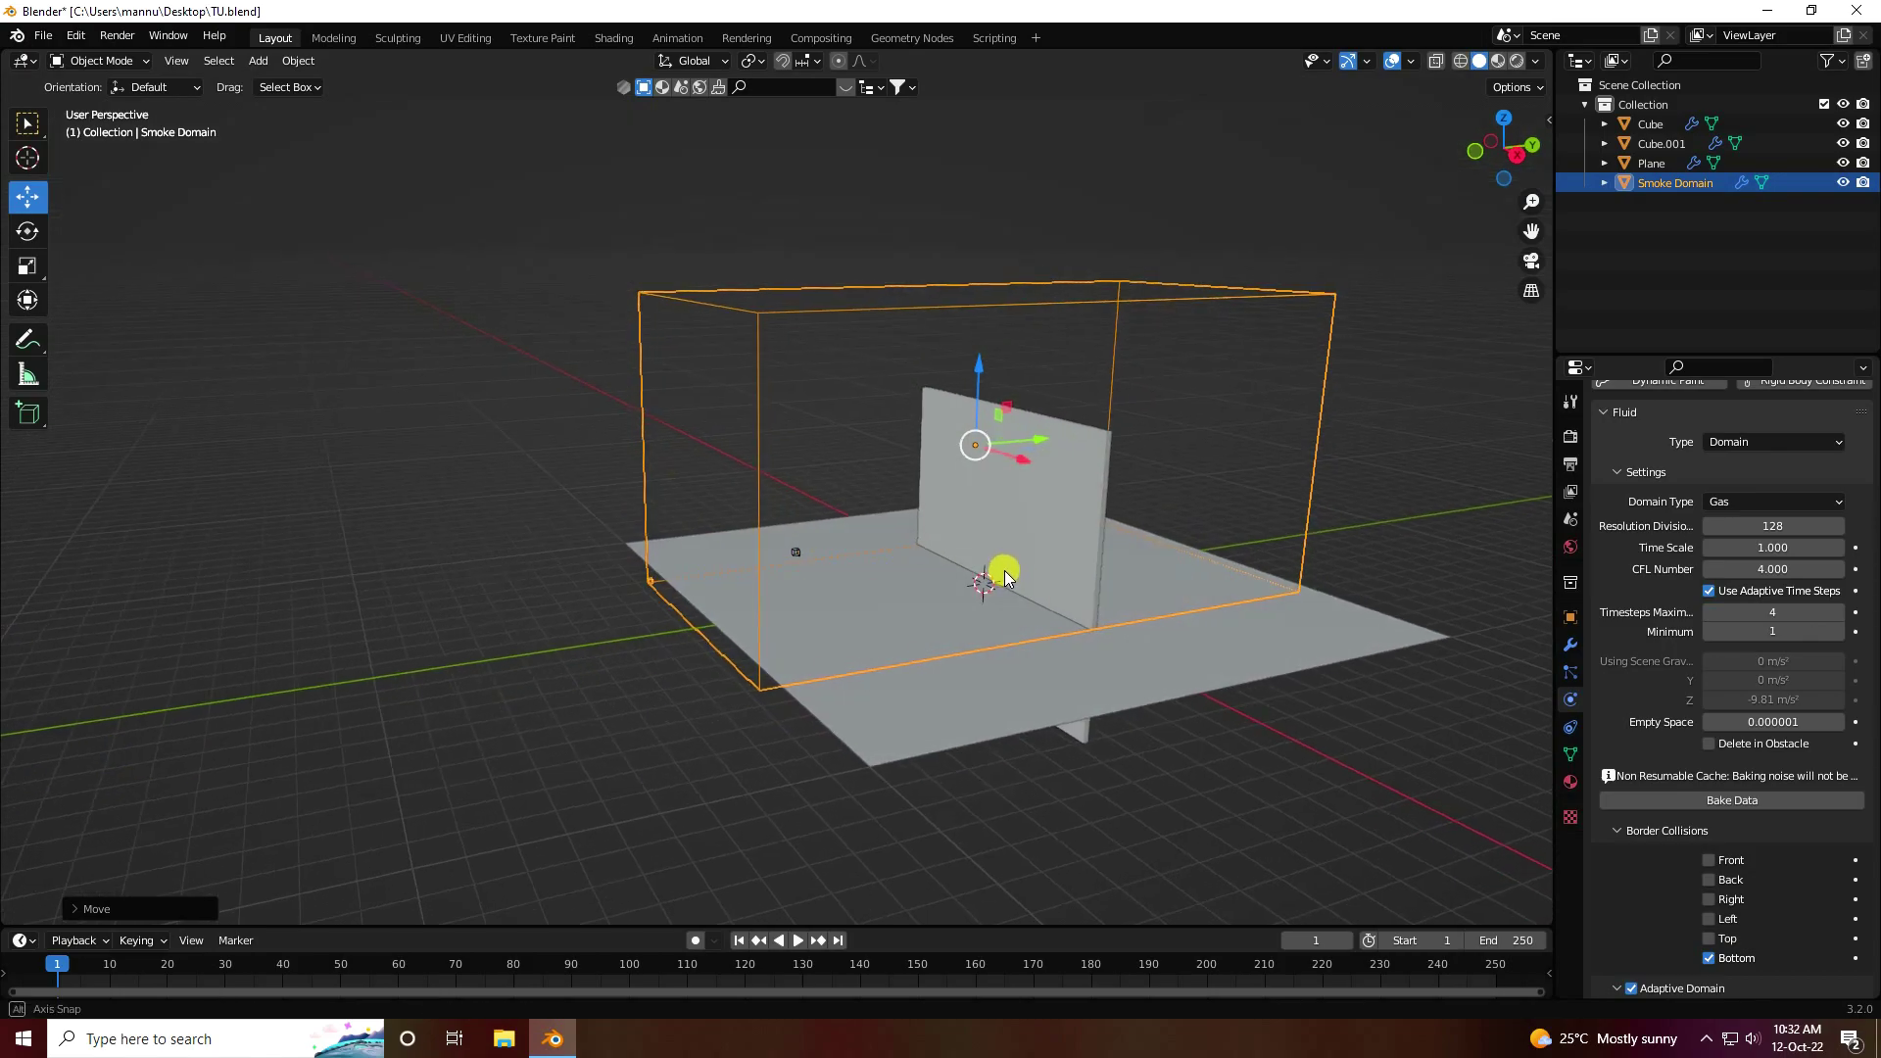
Add a Wind force field and move it behind the emitter cube, outside the smoke domain on the side away from the wall
{"action": "left_click", "coordinate": [260, 61]}
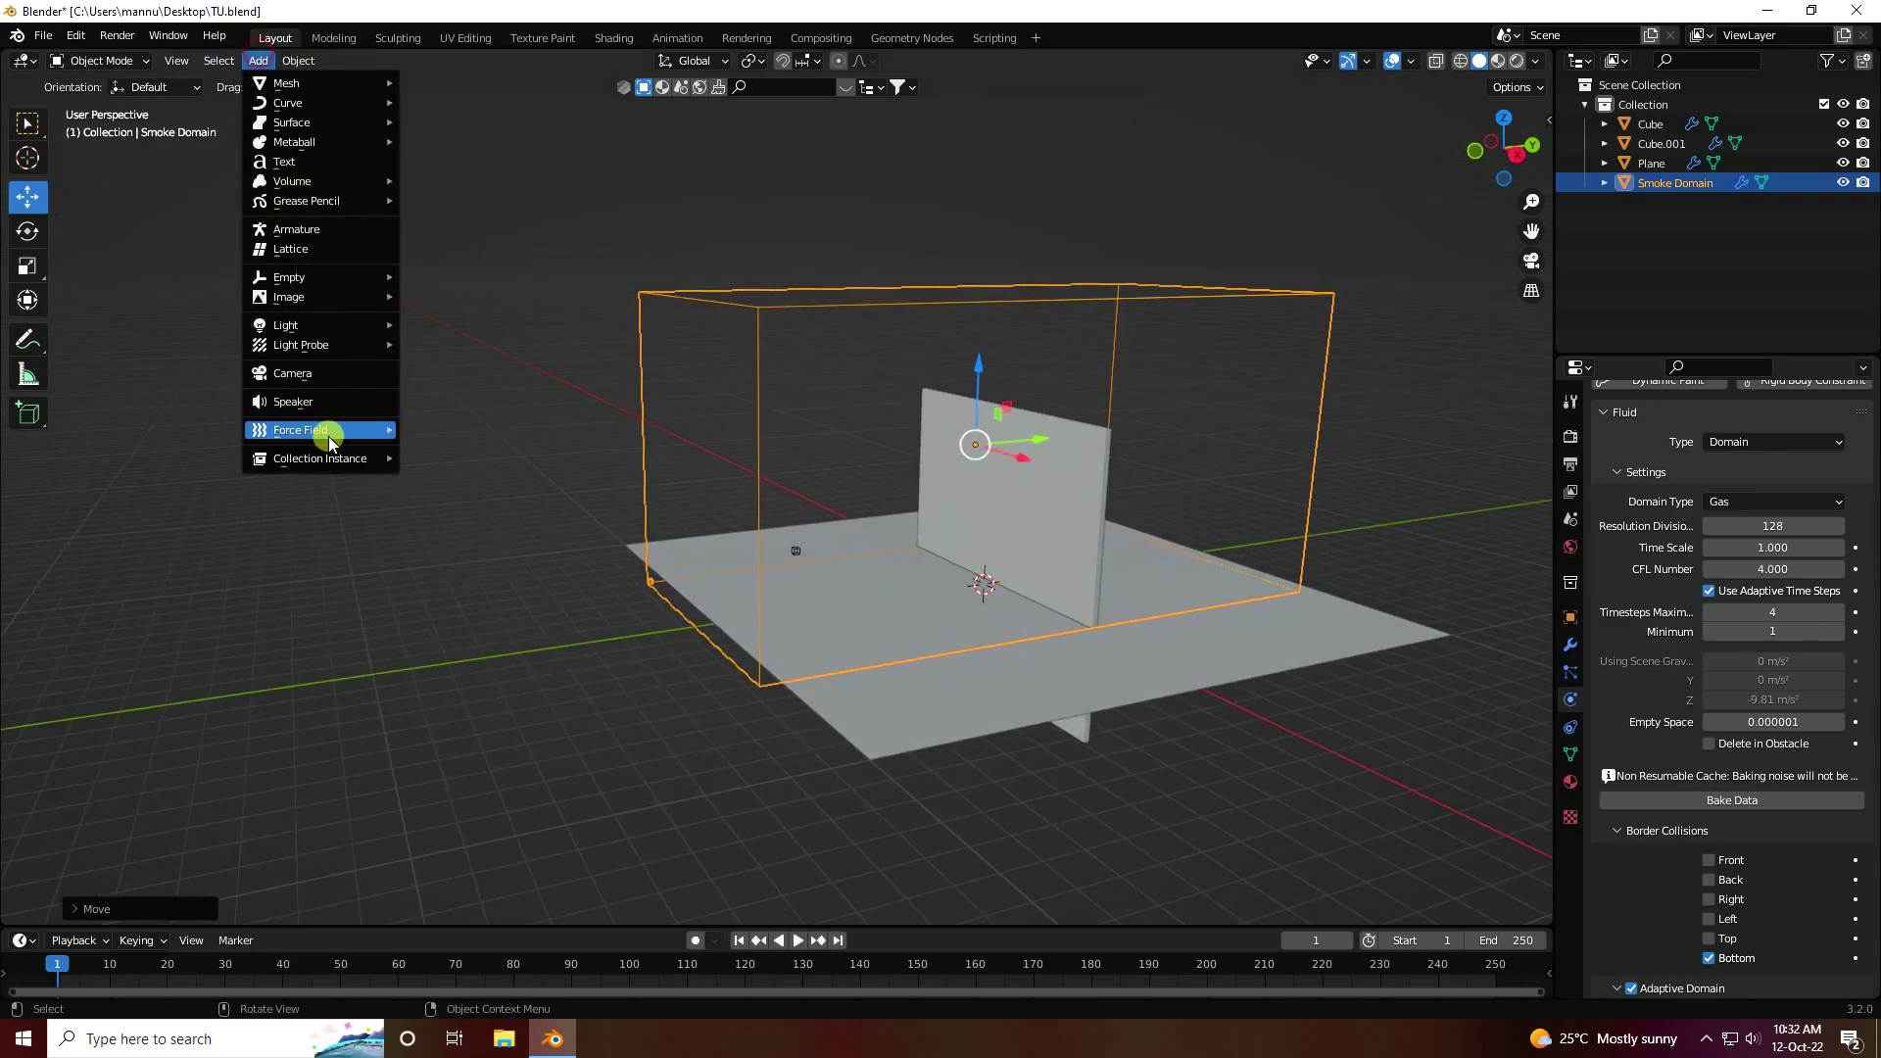
{"action": "mouse_move", "coordinate": [319, 429]}
{"action": "left_click", "coordinate": [472, 448]}
{"action": "left_click_drag", "start_coordinate": [1048, 587], "coordinate": [660, 550]}
{"action": "middle_click_drag", "start_coordinate": [660, 550], "coordinate": [563, 534]}
Rotate the wind field by -90° about the global X axis so it blows toward the wall
{"action": "left_click", "coordinate": [29, 230]}
{"action": "left_click_drag", "start_coordinate": [485, 466], "coordinate": [603, 514]}
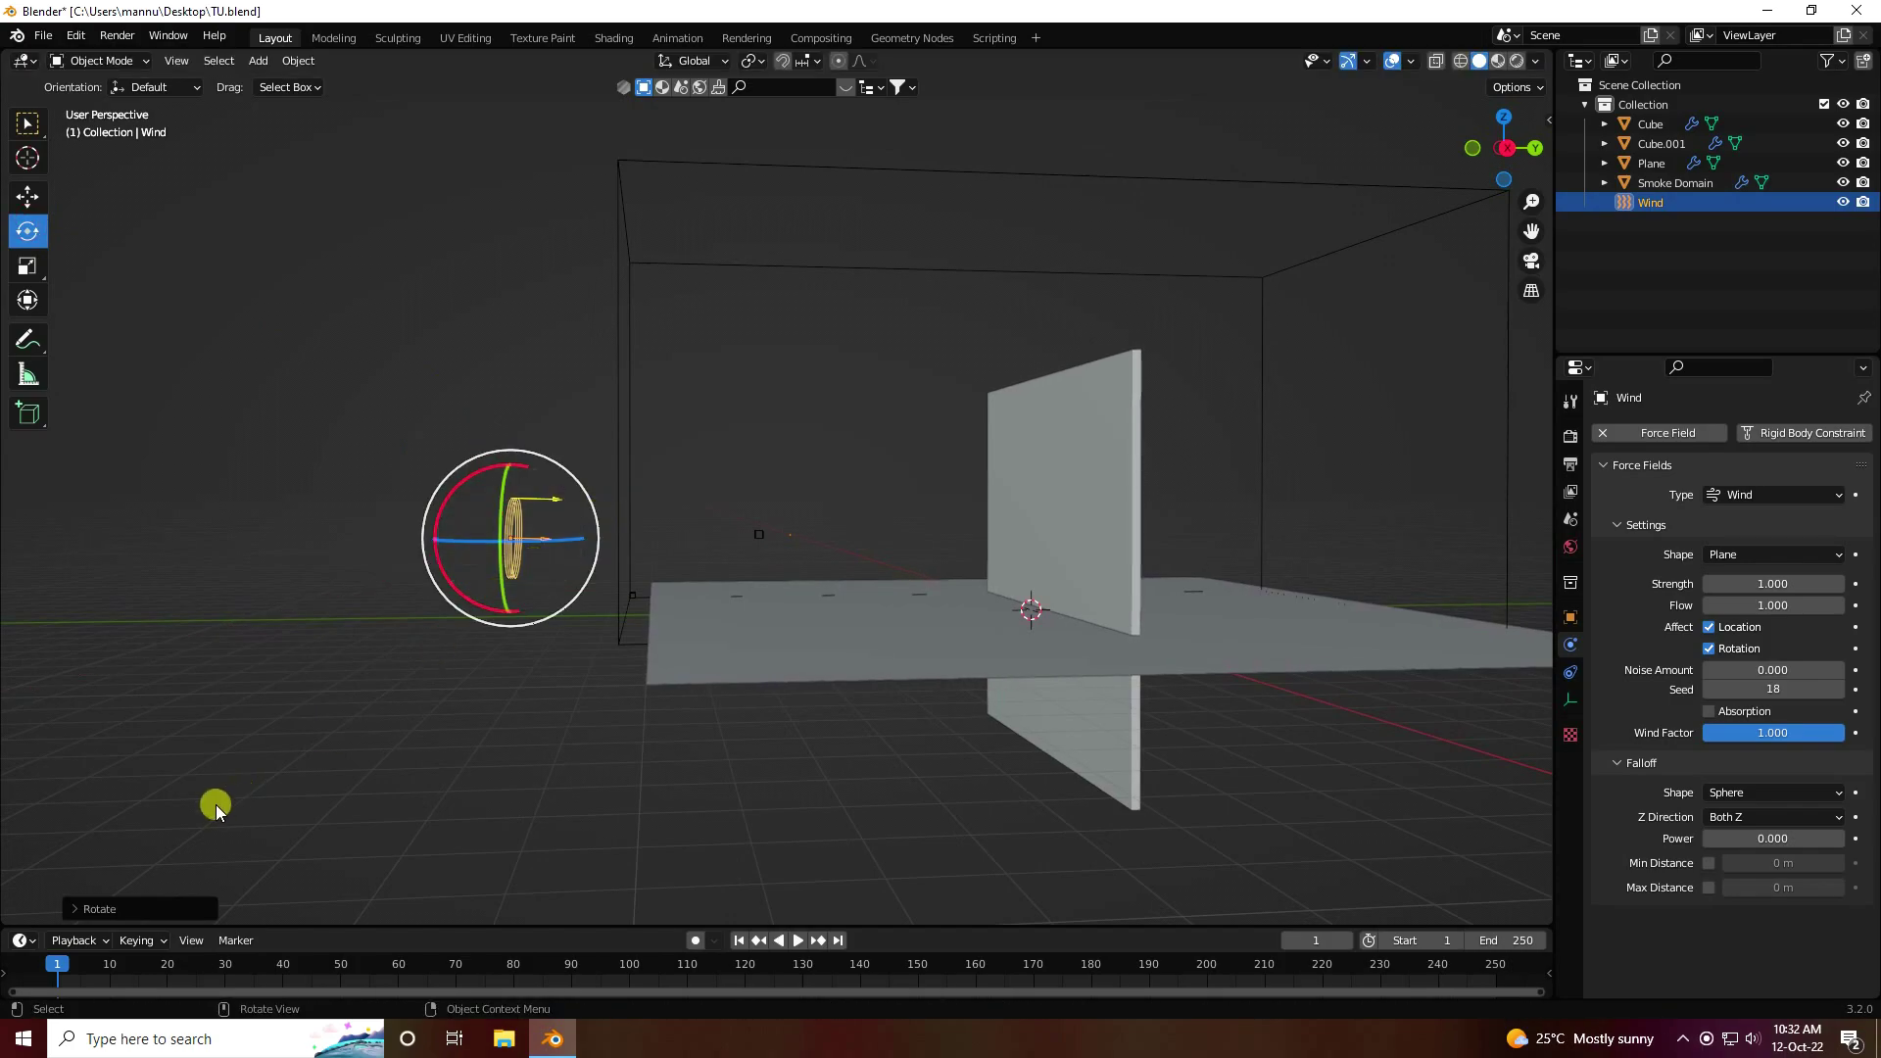
{"action": "left_click", "coordinate": [84, 908]}
{"action": "left_click", "coordinate": [259, 839]}
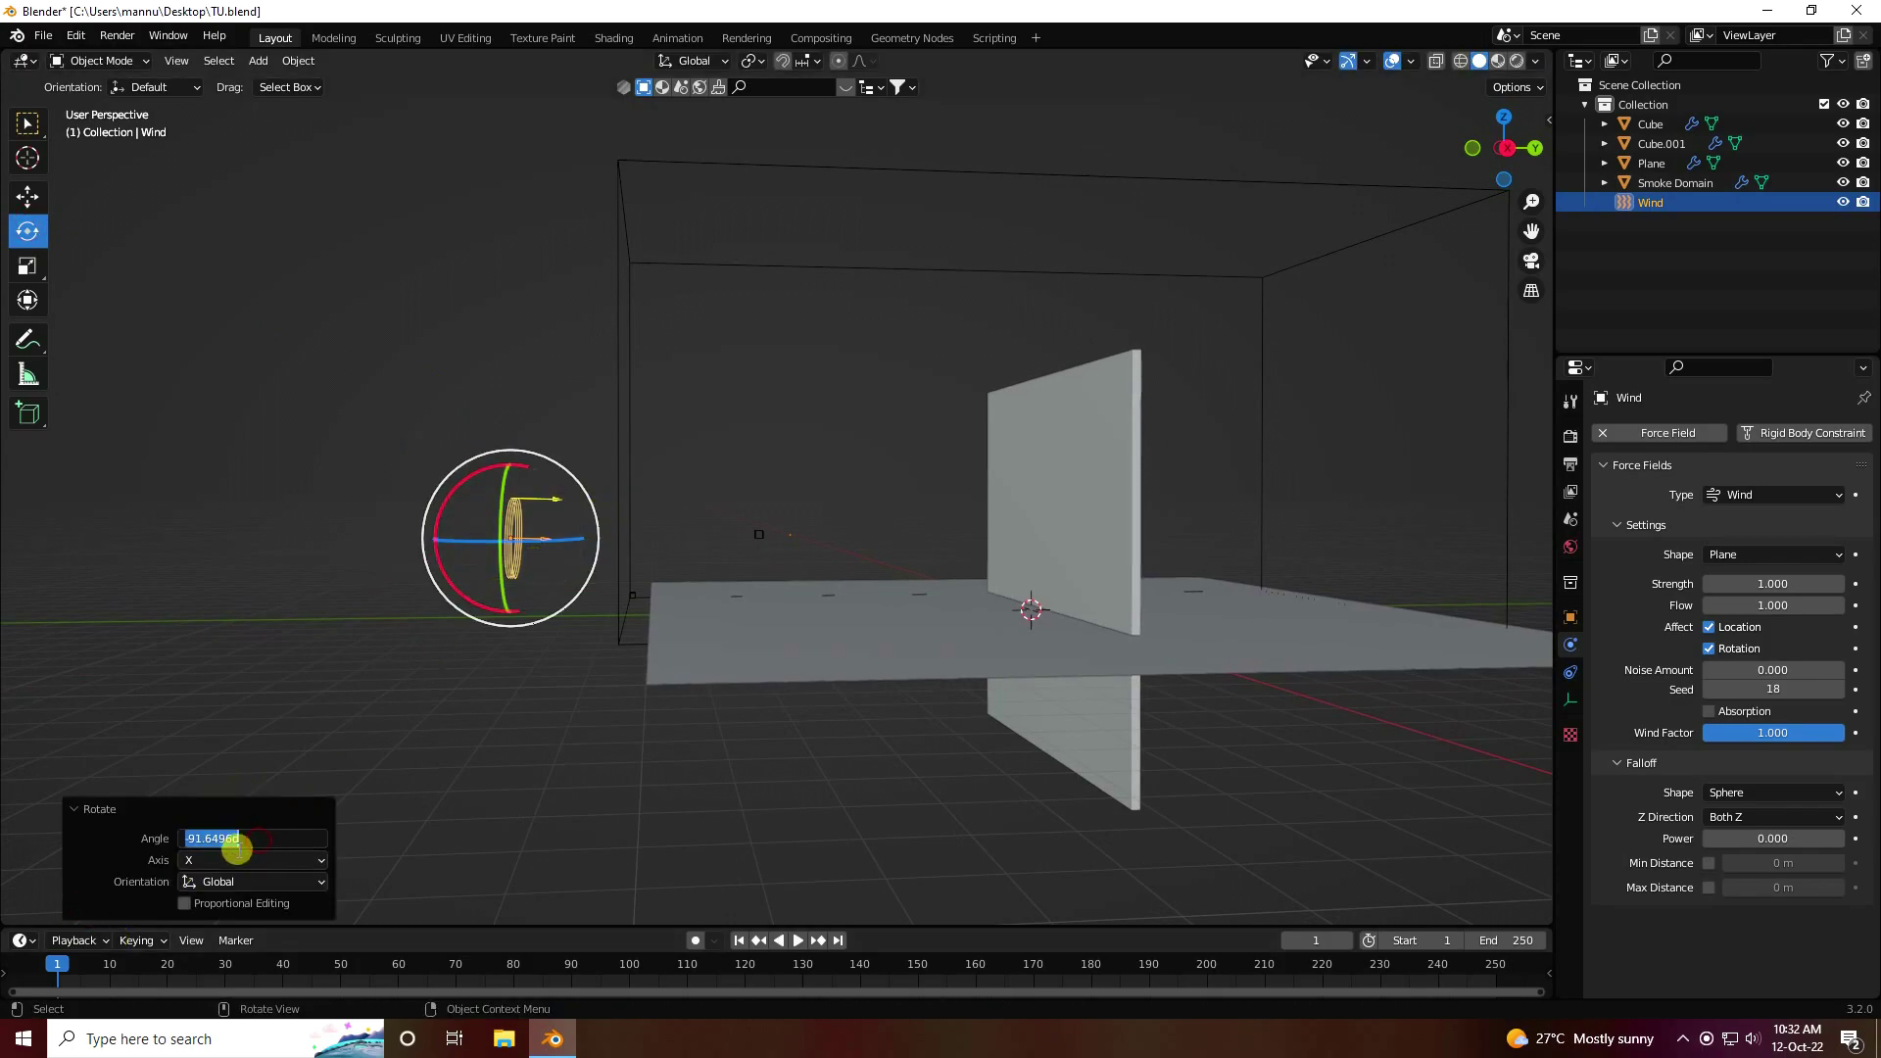
{"action": "type", "text": "-90"}
{"action": "key", "text": "Return"}
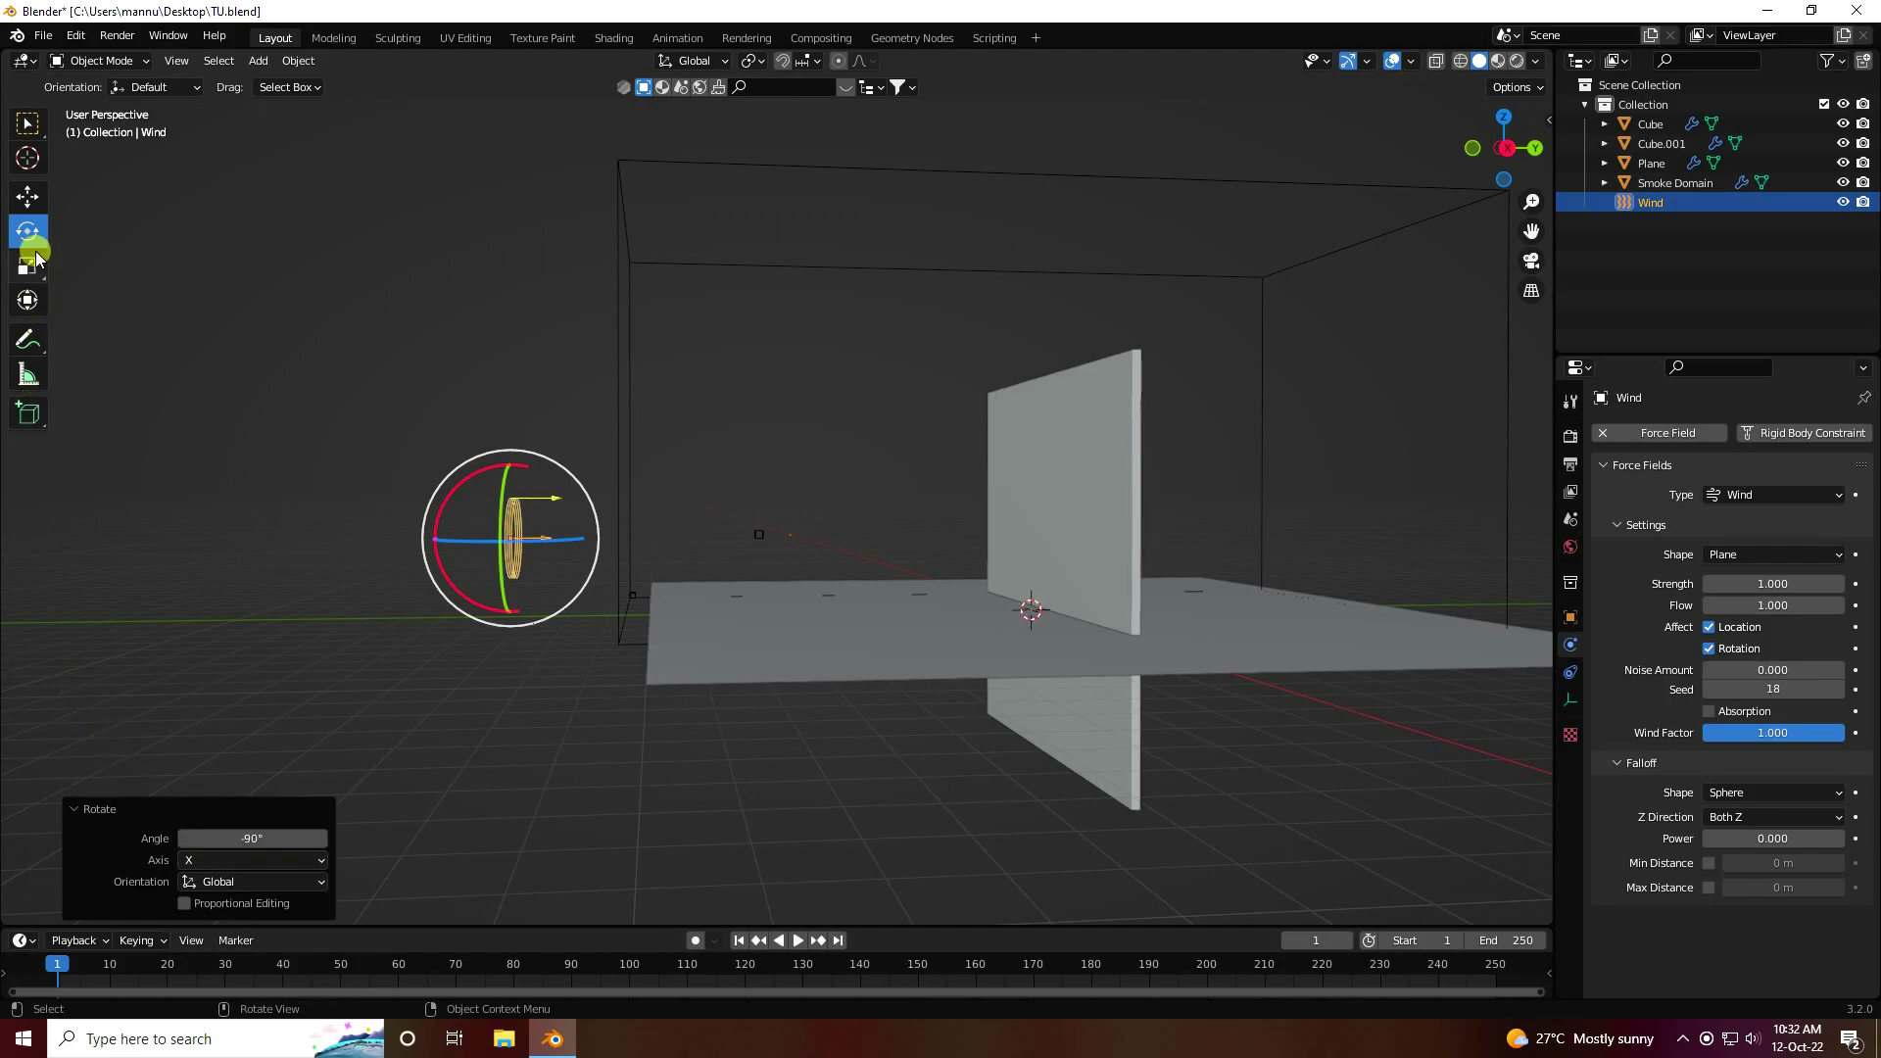
Switch back to the Move tool and set the wind field's strength to 5
{"action": "left_click", "coordinate": [28, 196]}
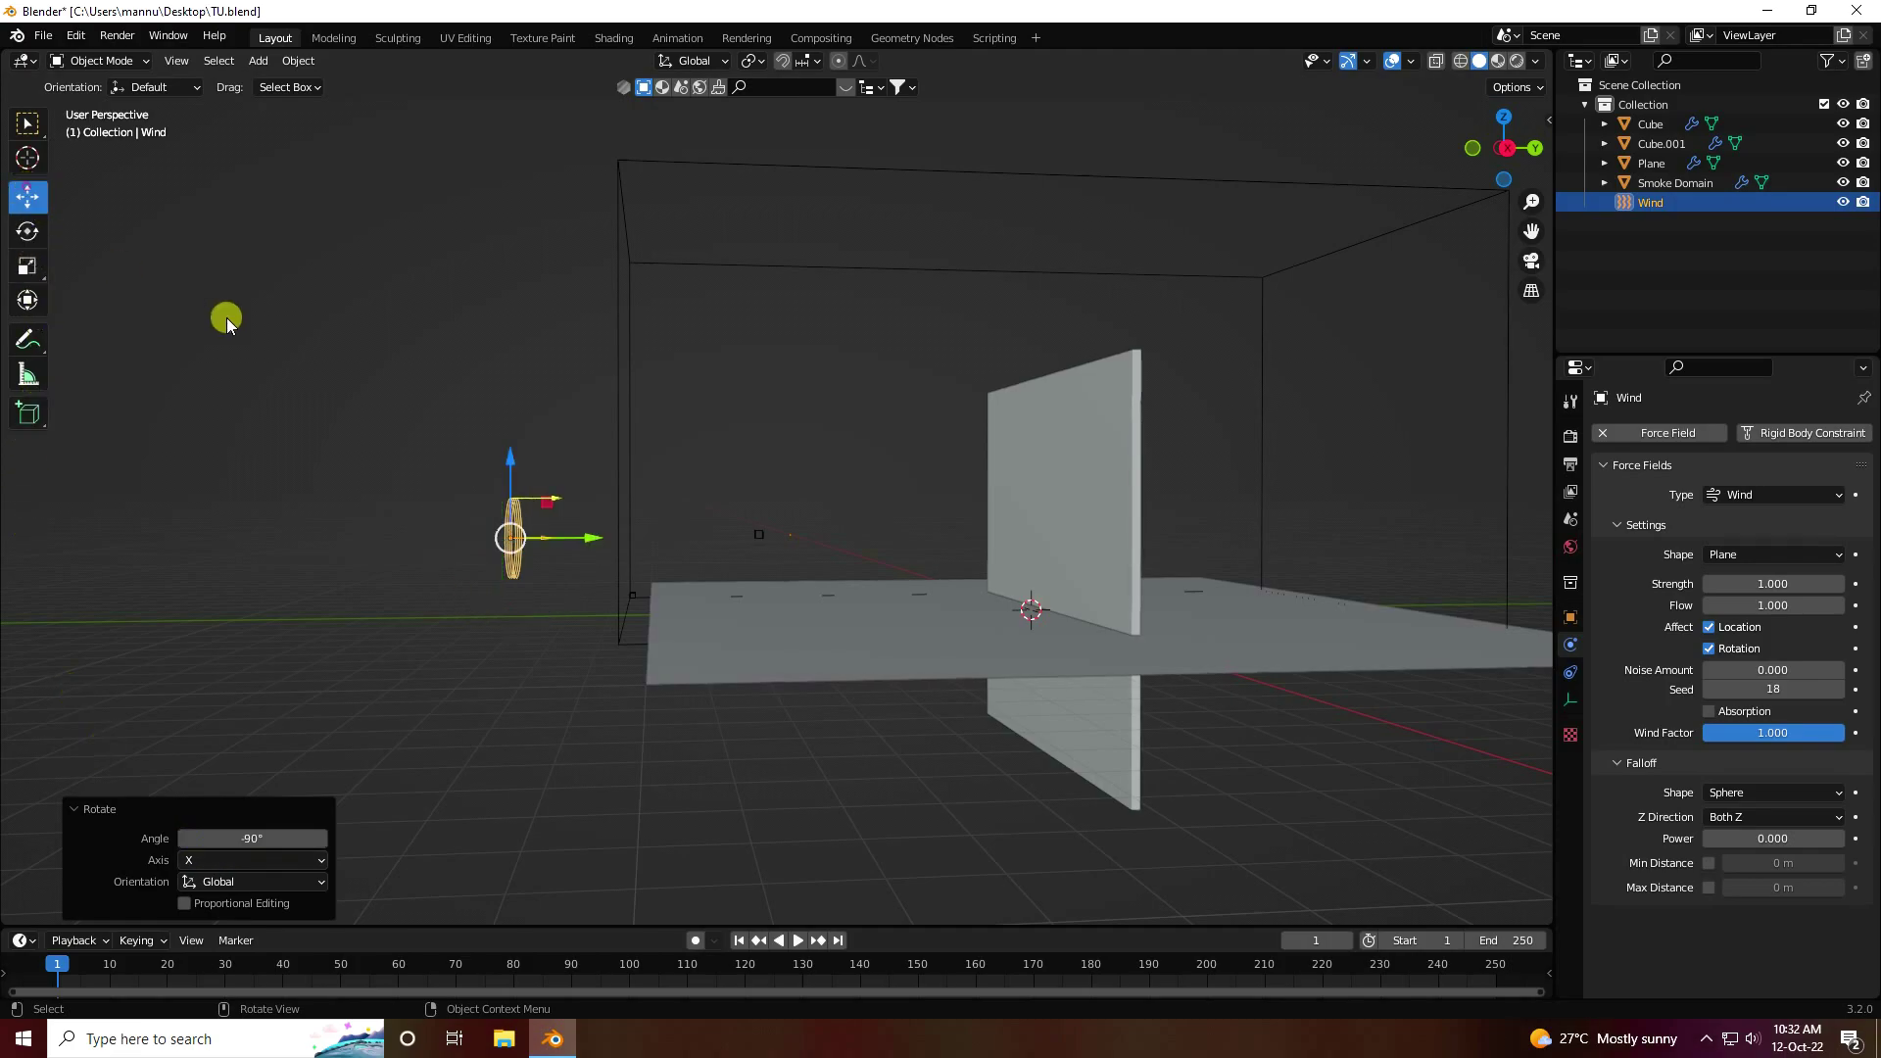
{"action": "left_click", "coordinate": [1747, 582]}
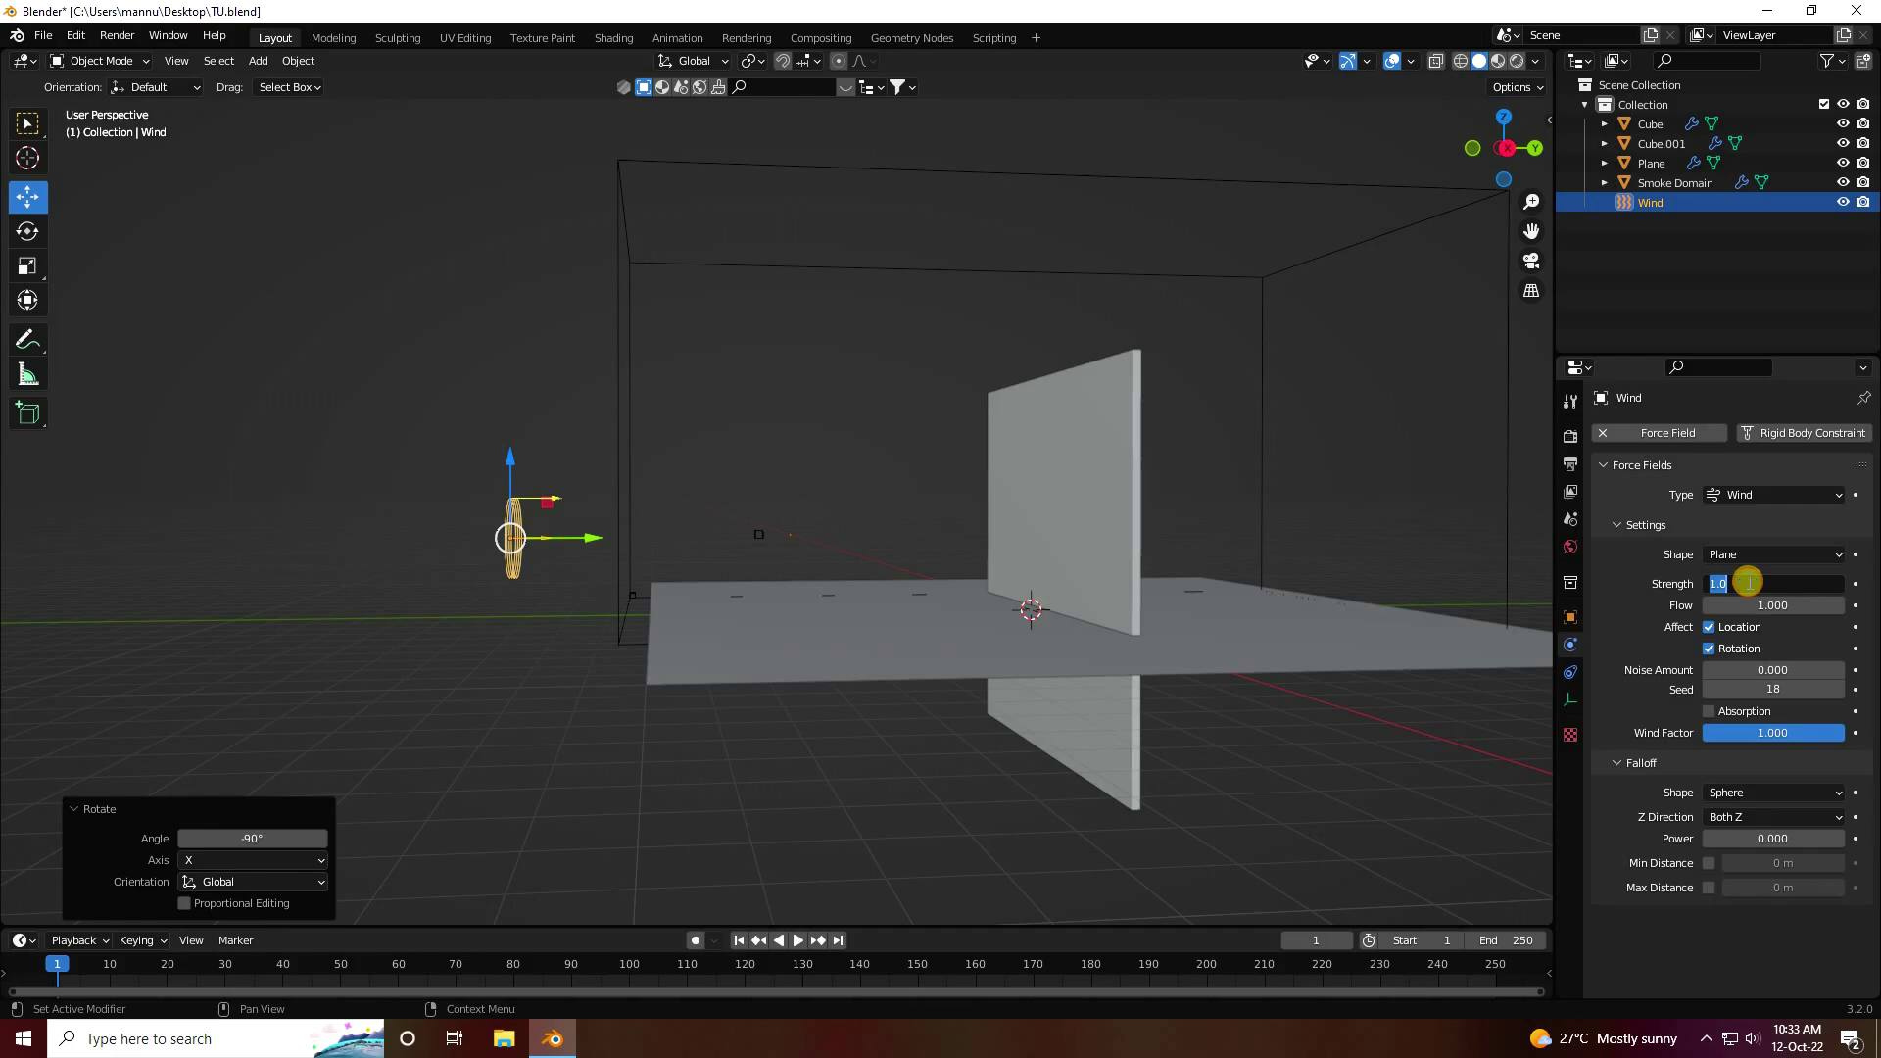
{"action": "key", "text": "Return"}
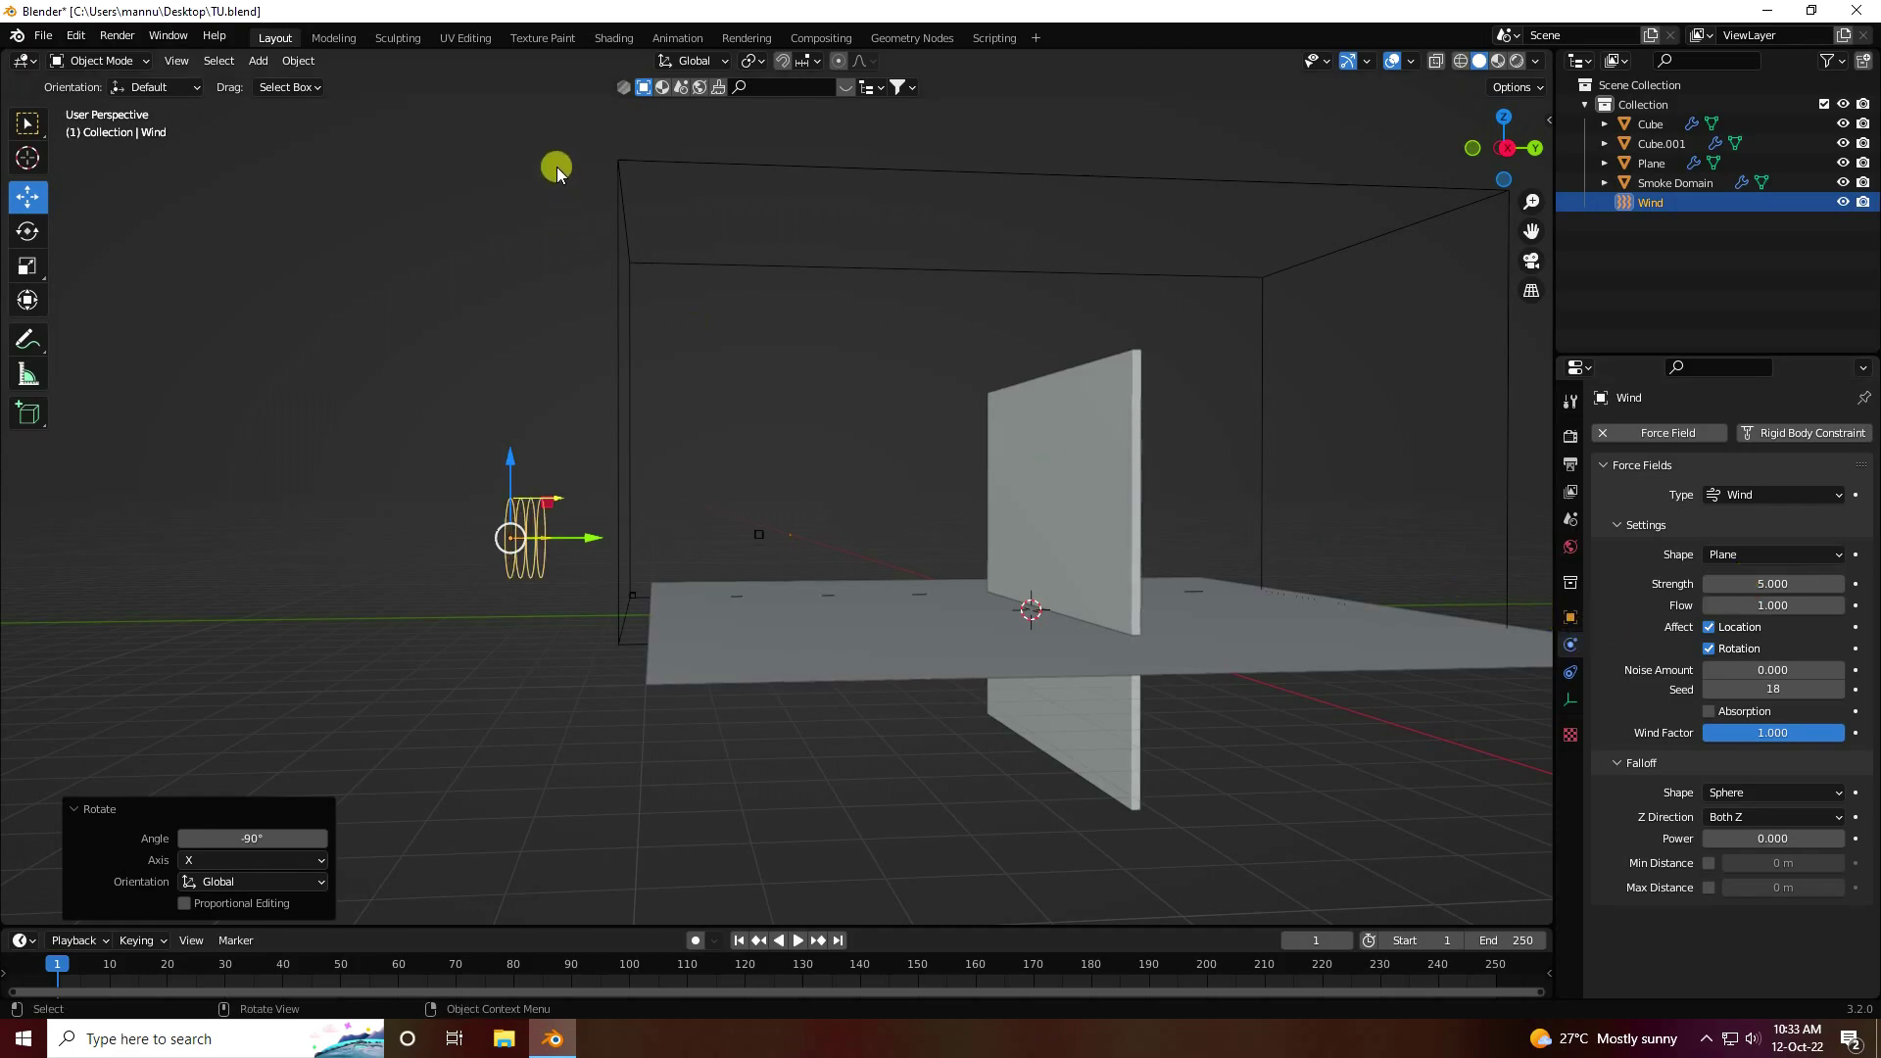
Add a Turbulence force field at the world origin and change its strength
{"action": "left_click", "coordinate": [268, 65]}
{"action": "mouse_move", "coordinate": [309, 430]}
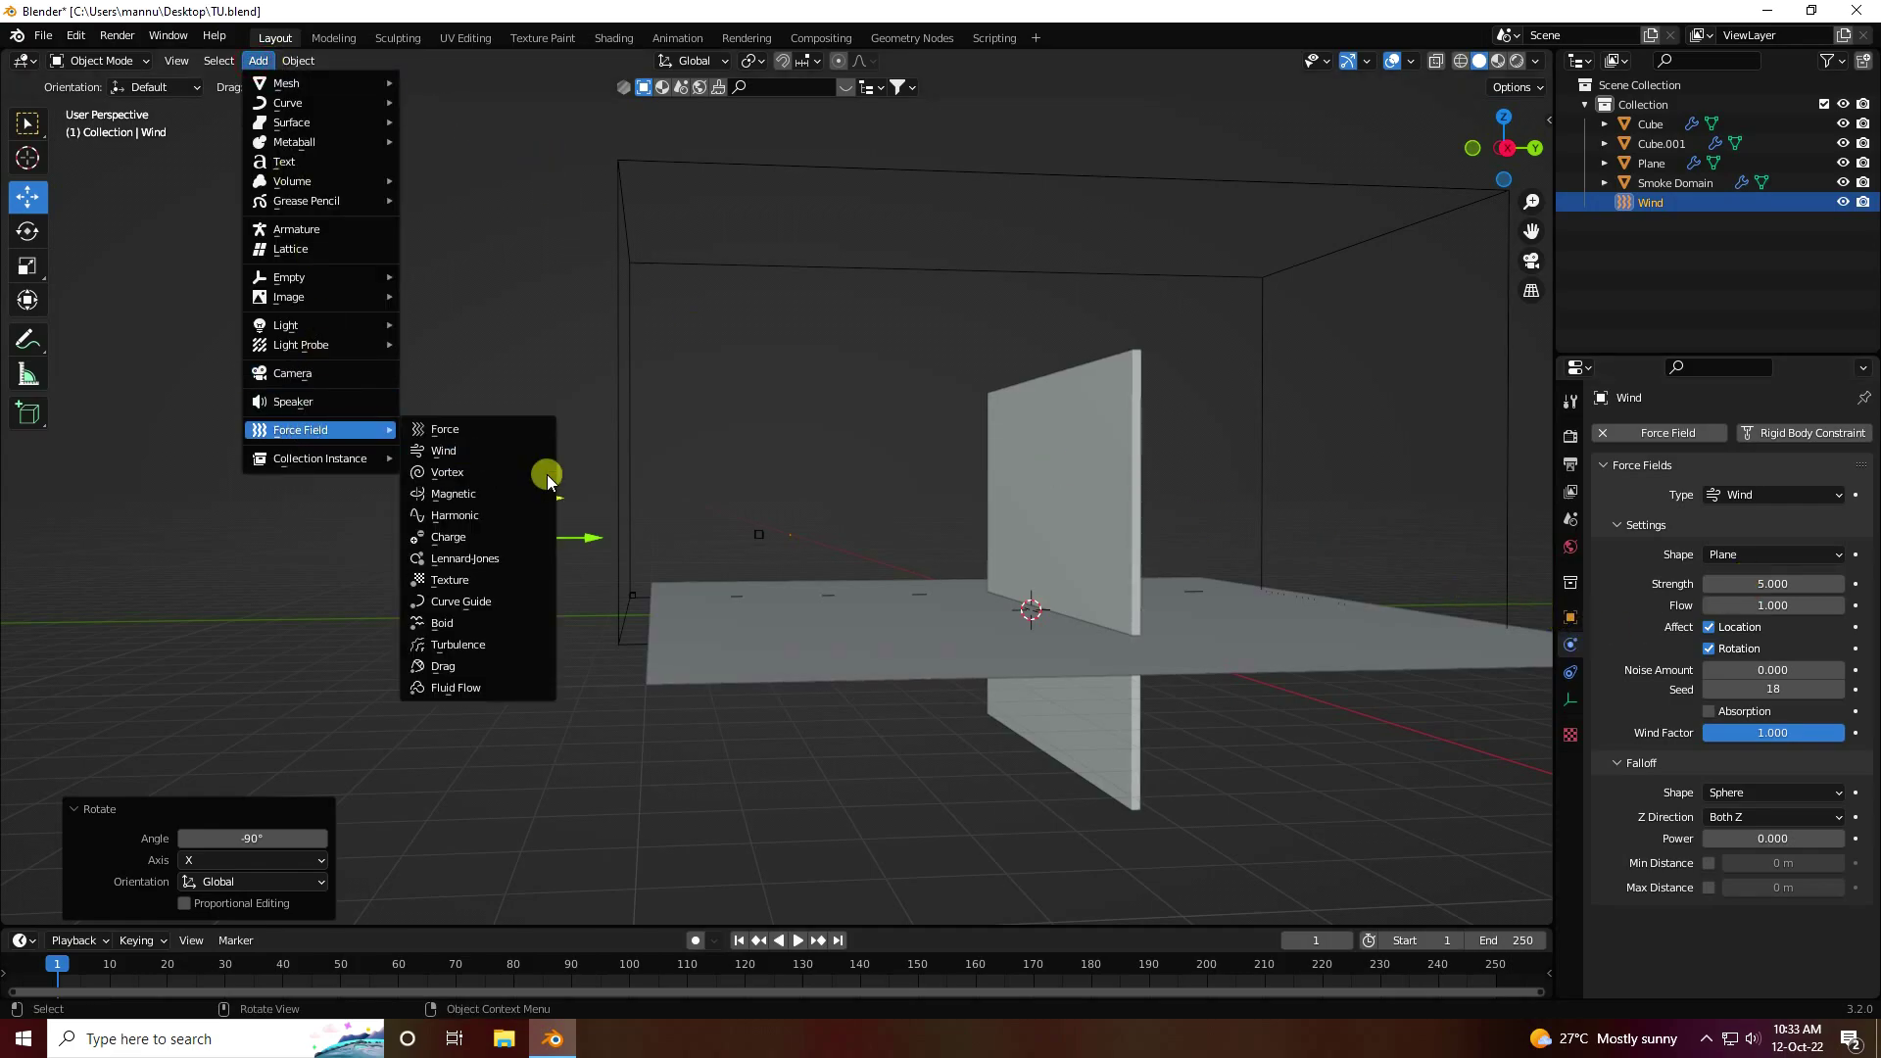
{"action": "left_click", "coordinate": [452, 646]}
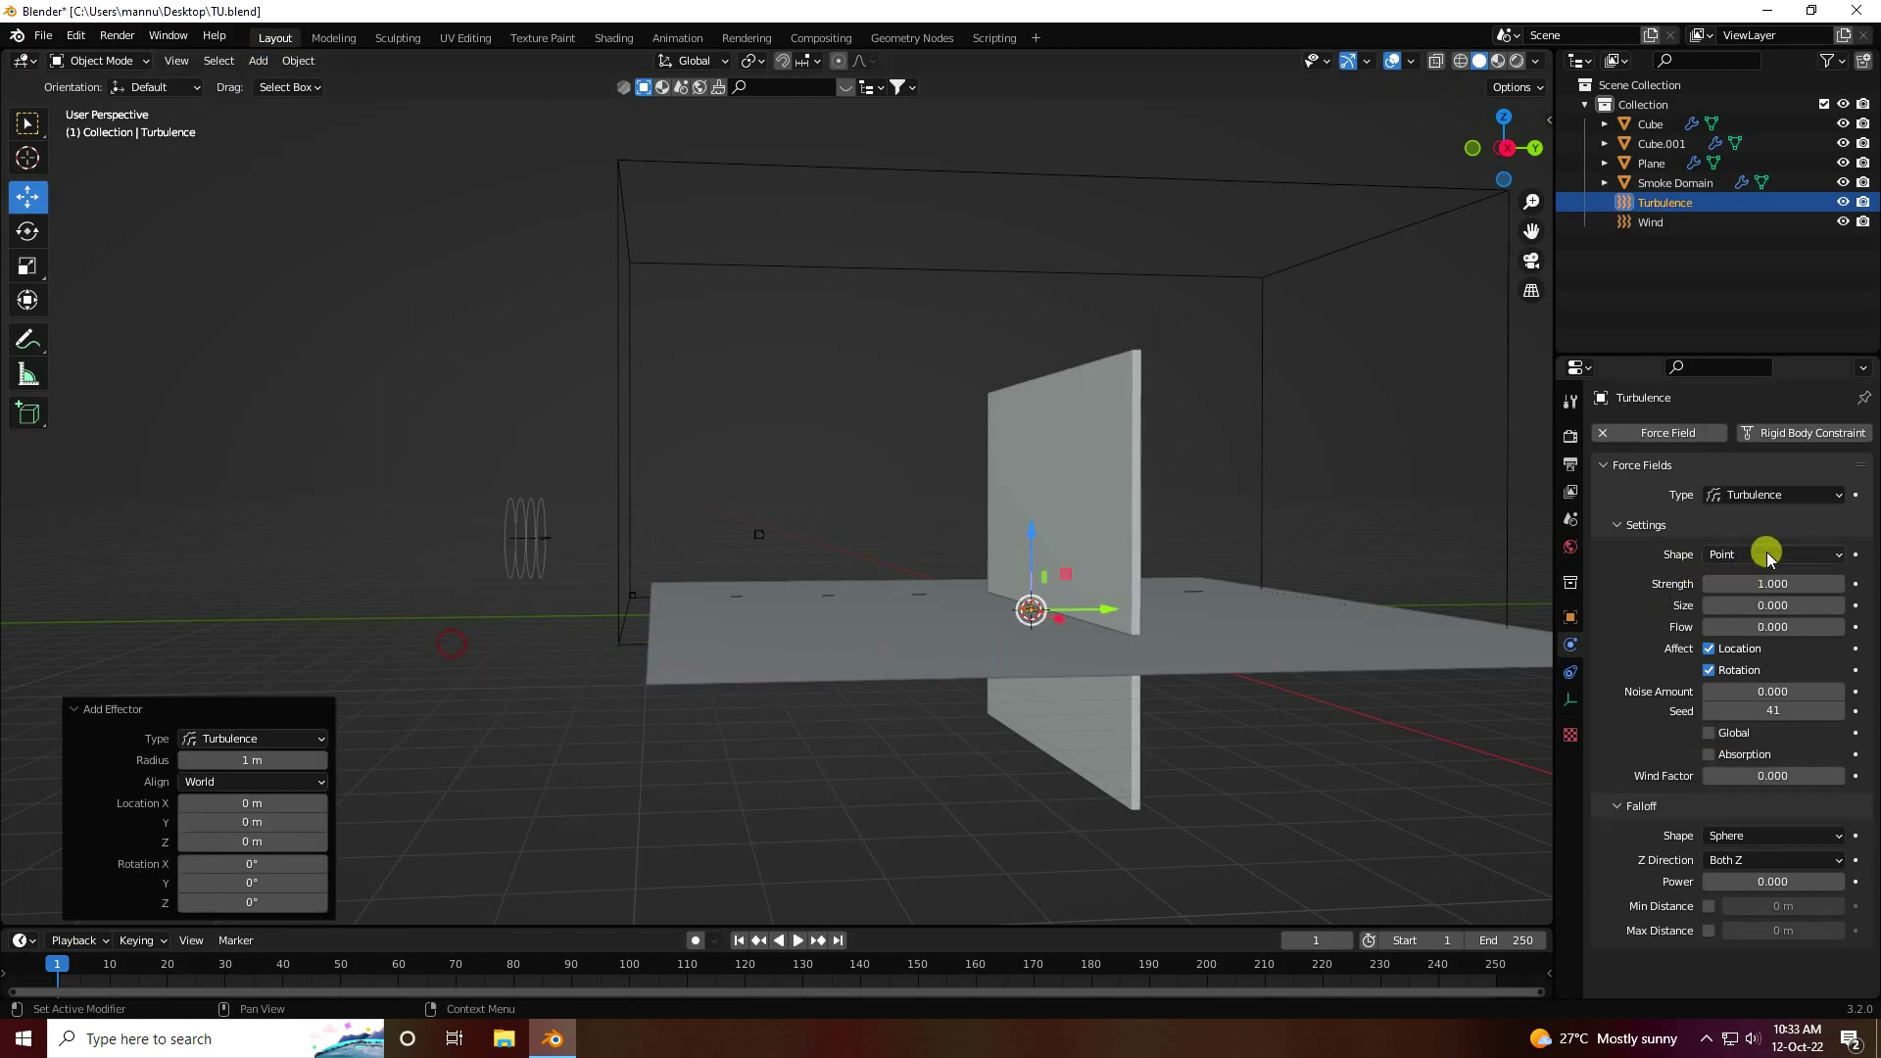
{"action": "left_click", "coordinate": [1766, 598]}
{"action": "left_click", "coordinate": [1764, 584]}
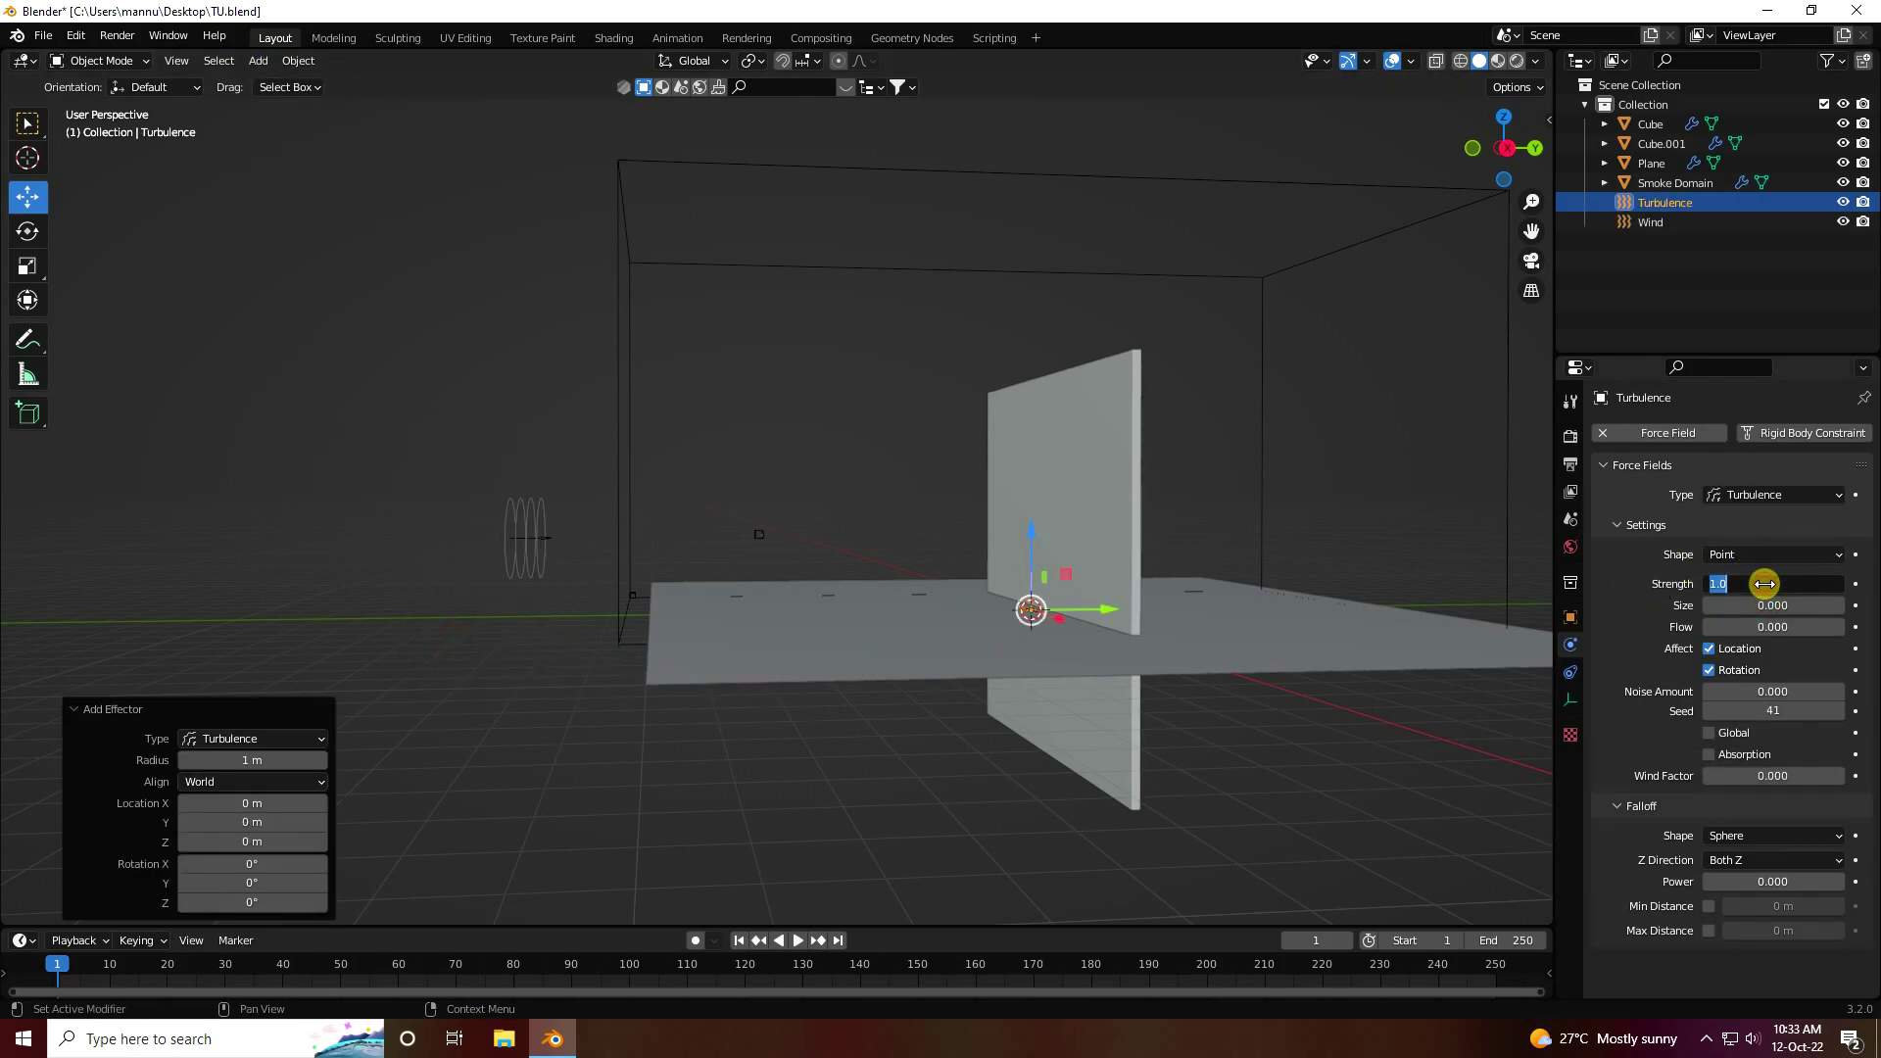
{"action": "key", "text": "Return"}
{"action": "middle_click_drag", "start_coordinate": [1021, 645], "coordinate": [1293, 529]}
Set the smoke domain's resolution divisions to 256
{"action": "left_click", "coordinate": [1655, 184]}
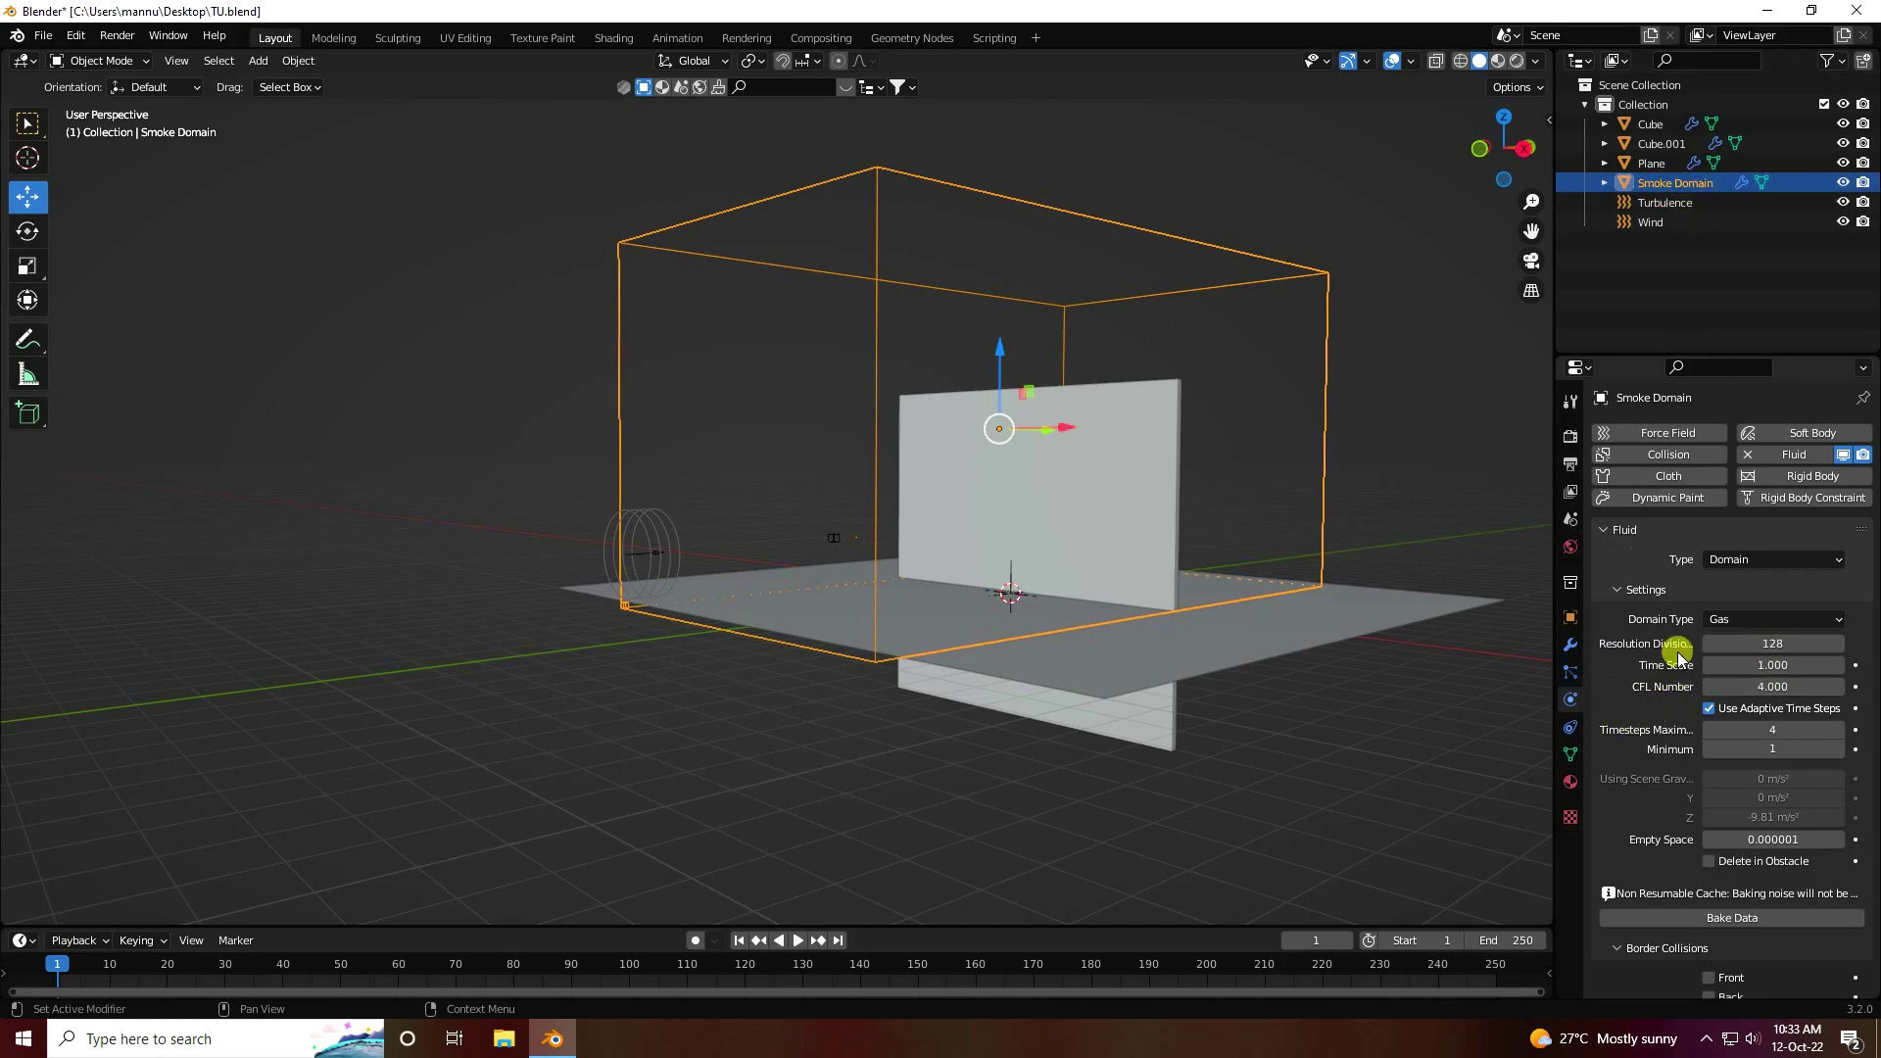
{"action": "left_click", "coordinate": [1764, 642]}
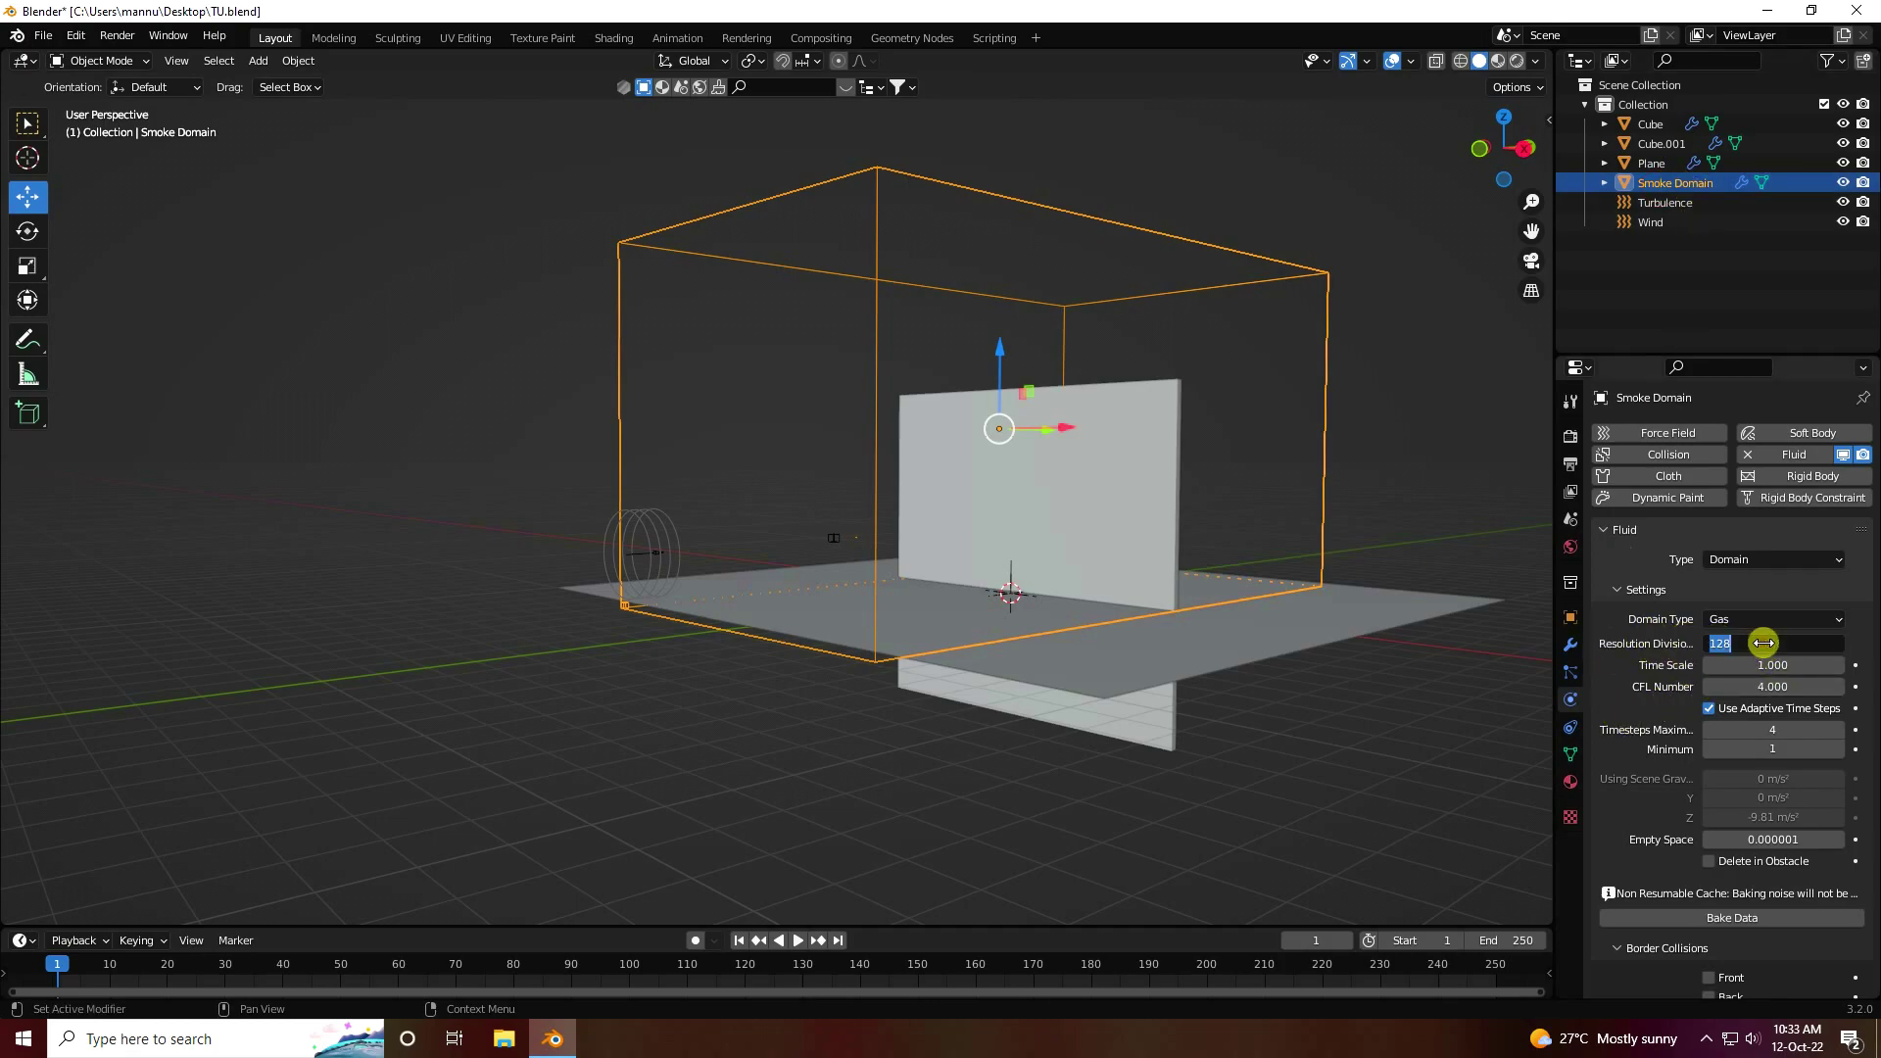
{"action": "type", "text": "256"}
{"action": "key", "text": "Return"}
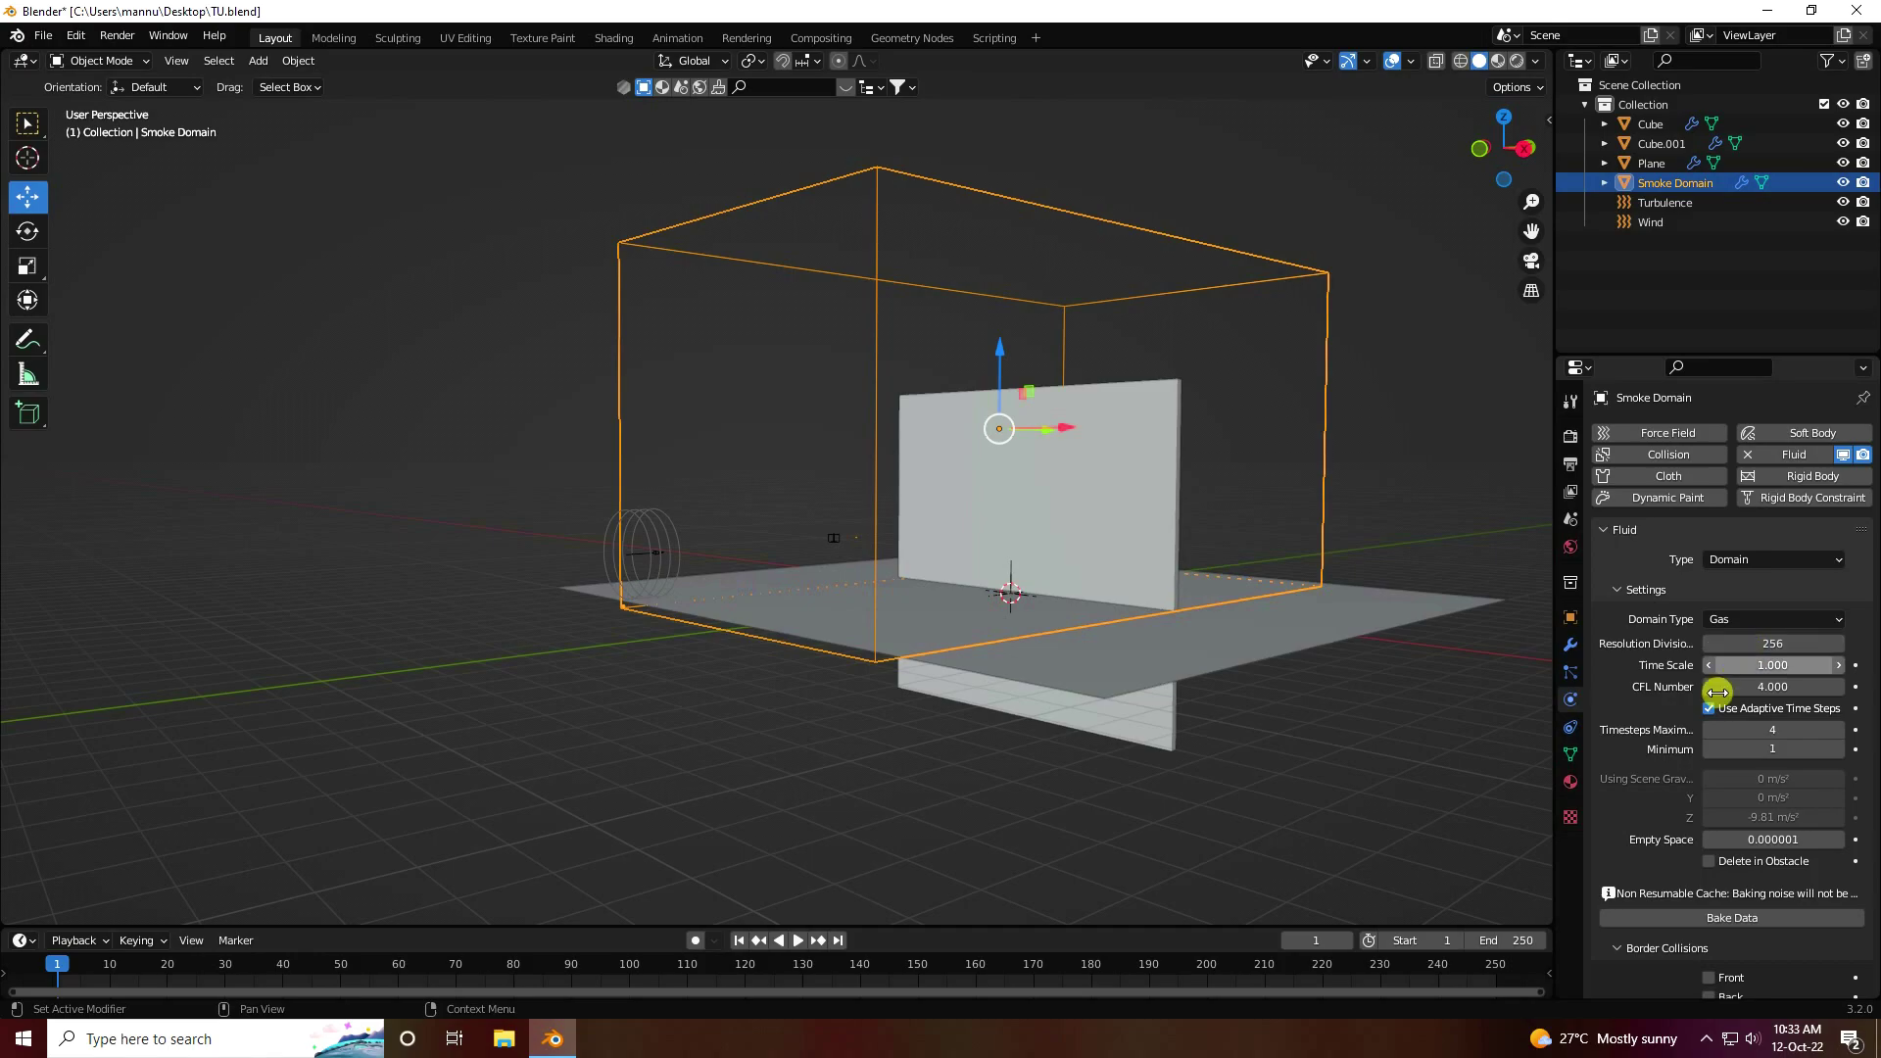
Review the smoke domain's remaining settings and bake the simulation data
{"action": "scroll", "coordinate": [1643, 759], "scroll_direction": "down", "scroll_amount": 10}
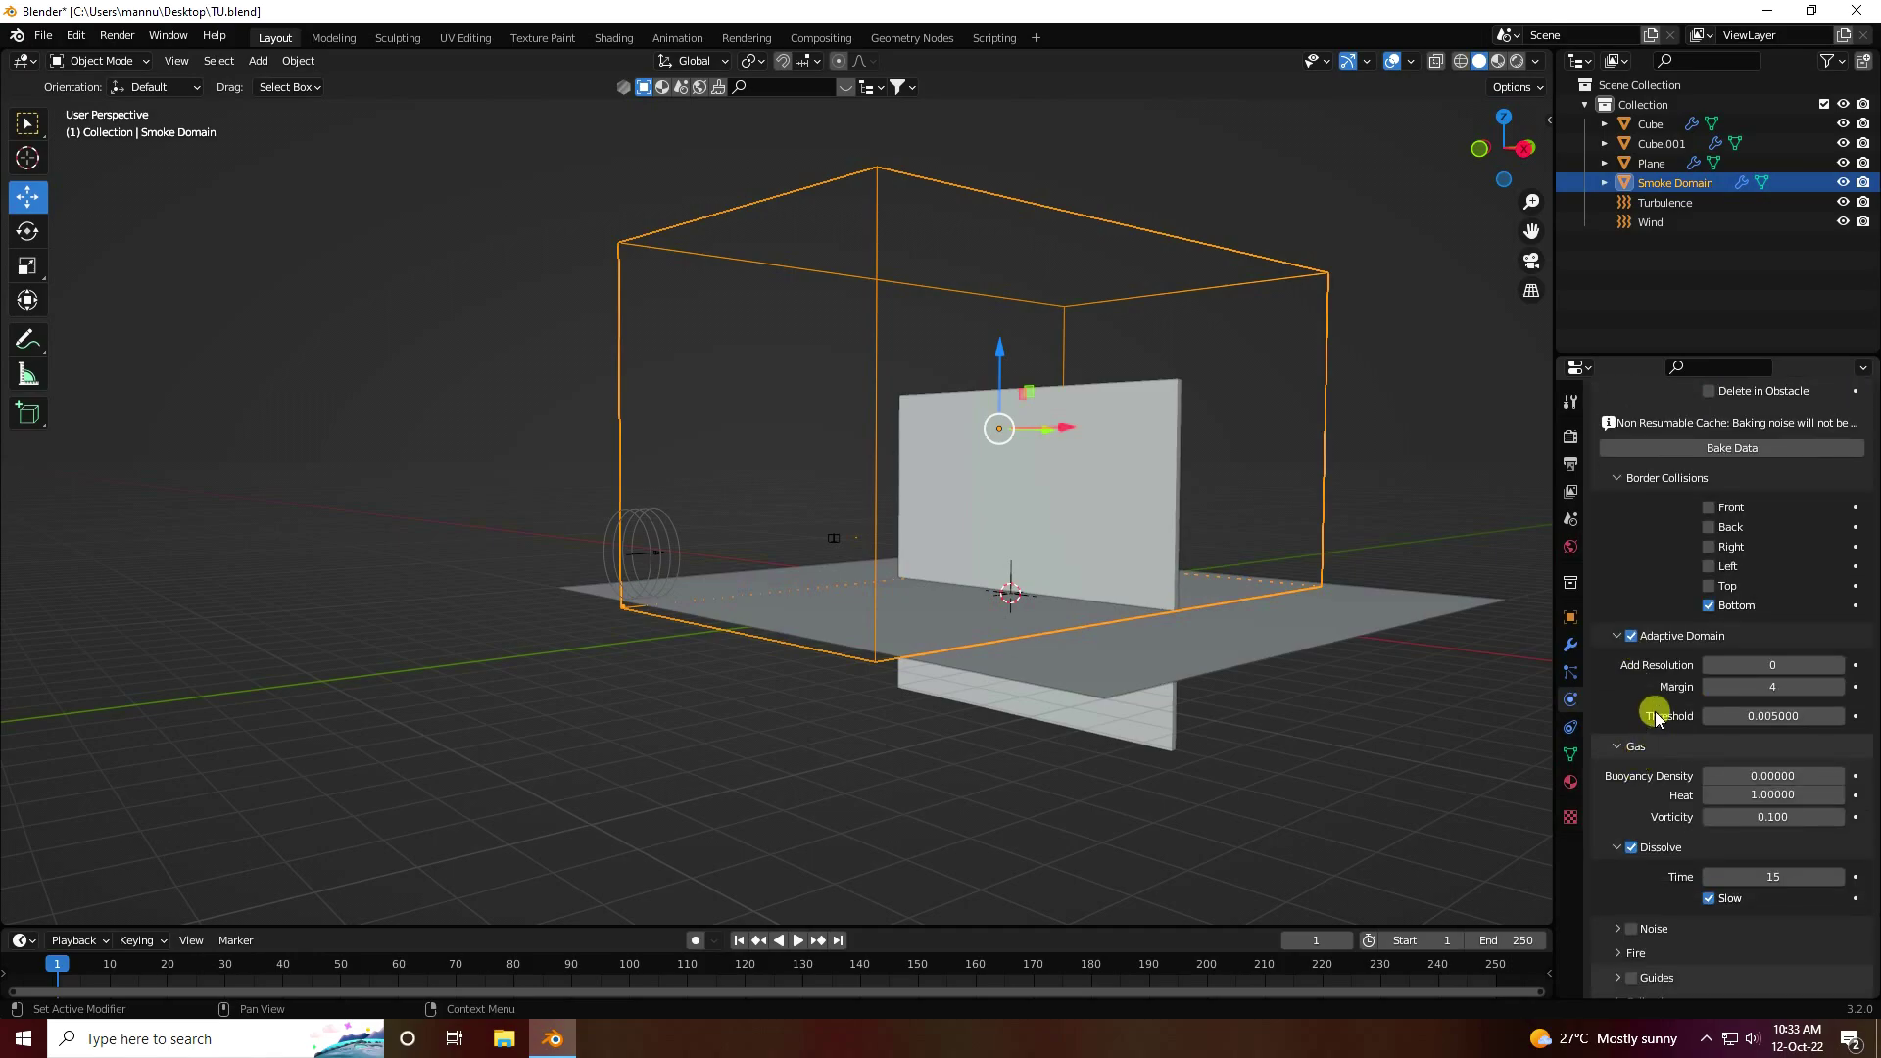
{"action": "scroll", "coordinate": [1654, 725], "scroll_direction": "down", "scroll_amount": 7}
{"action": "scroll", "coordinate": [1700, 873], "scroll_direction": "up", "scroll_amount": 17}
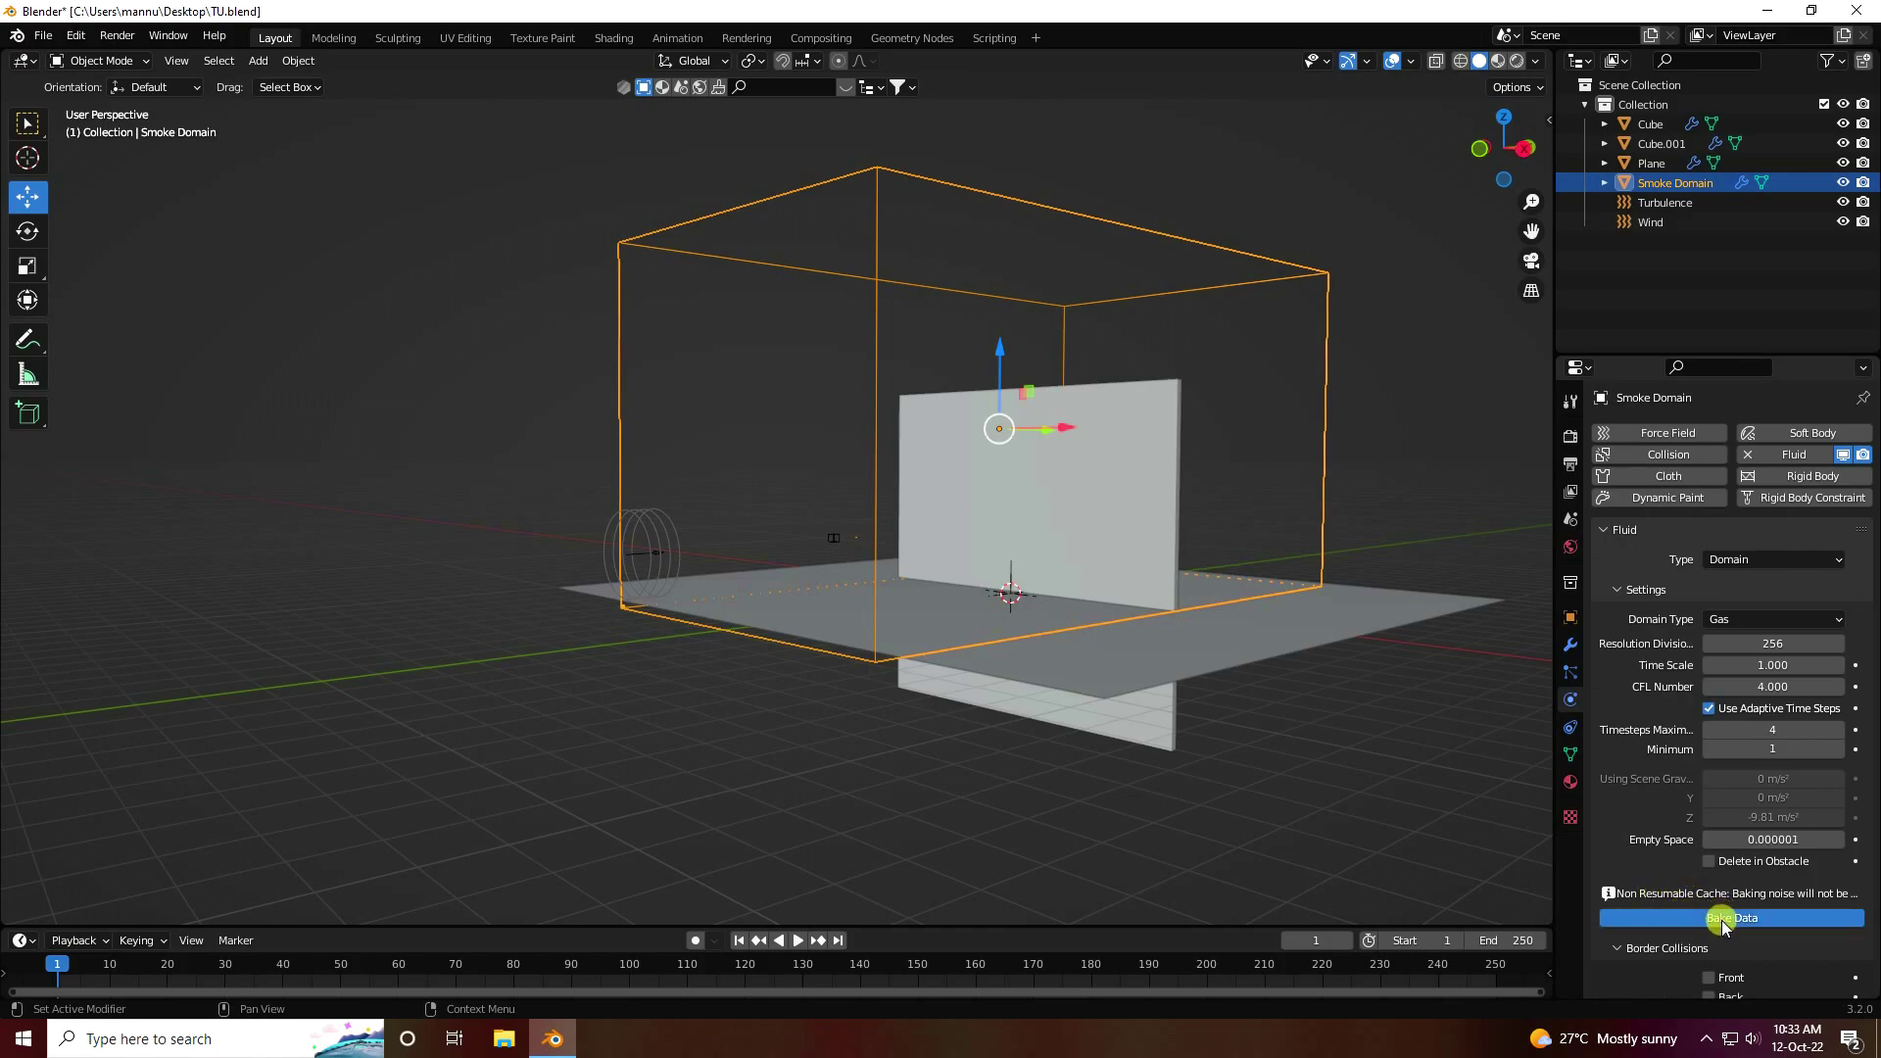
{"action": "left_click", "coordinate": [1722, 921]}
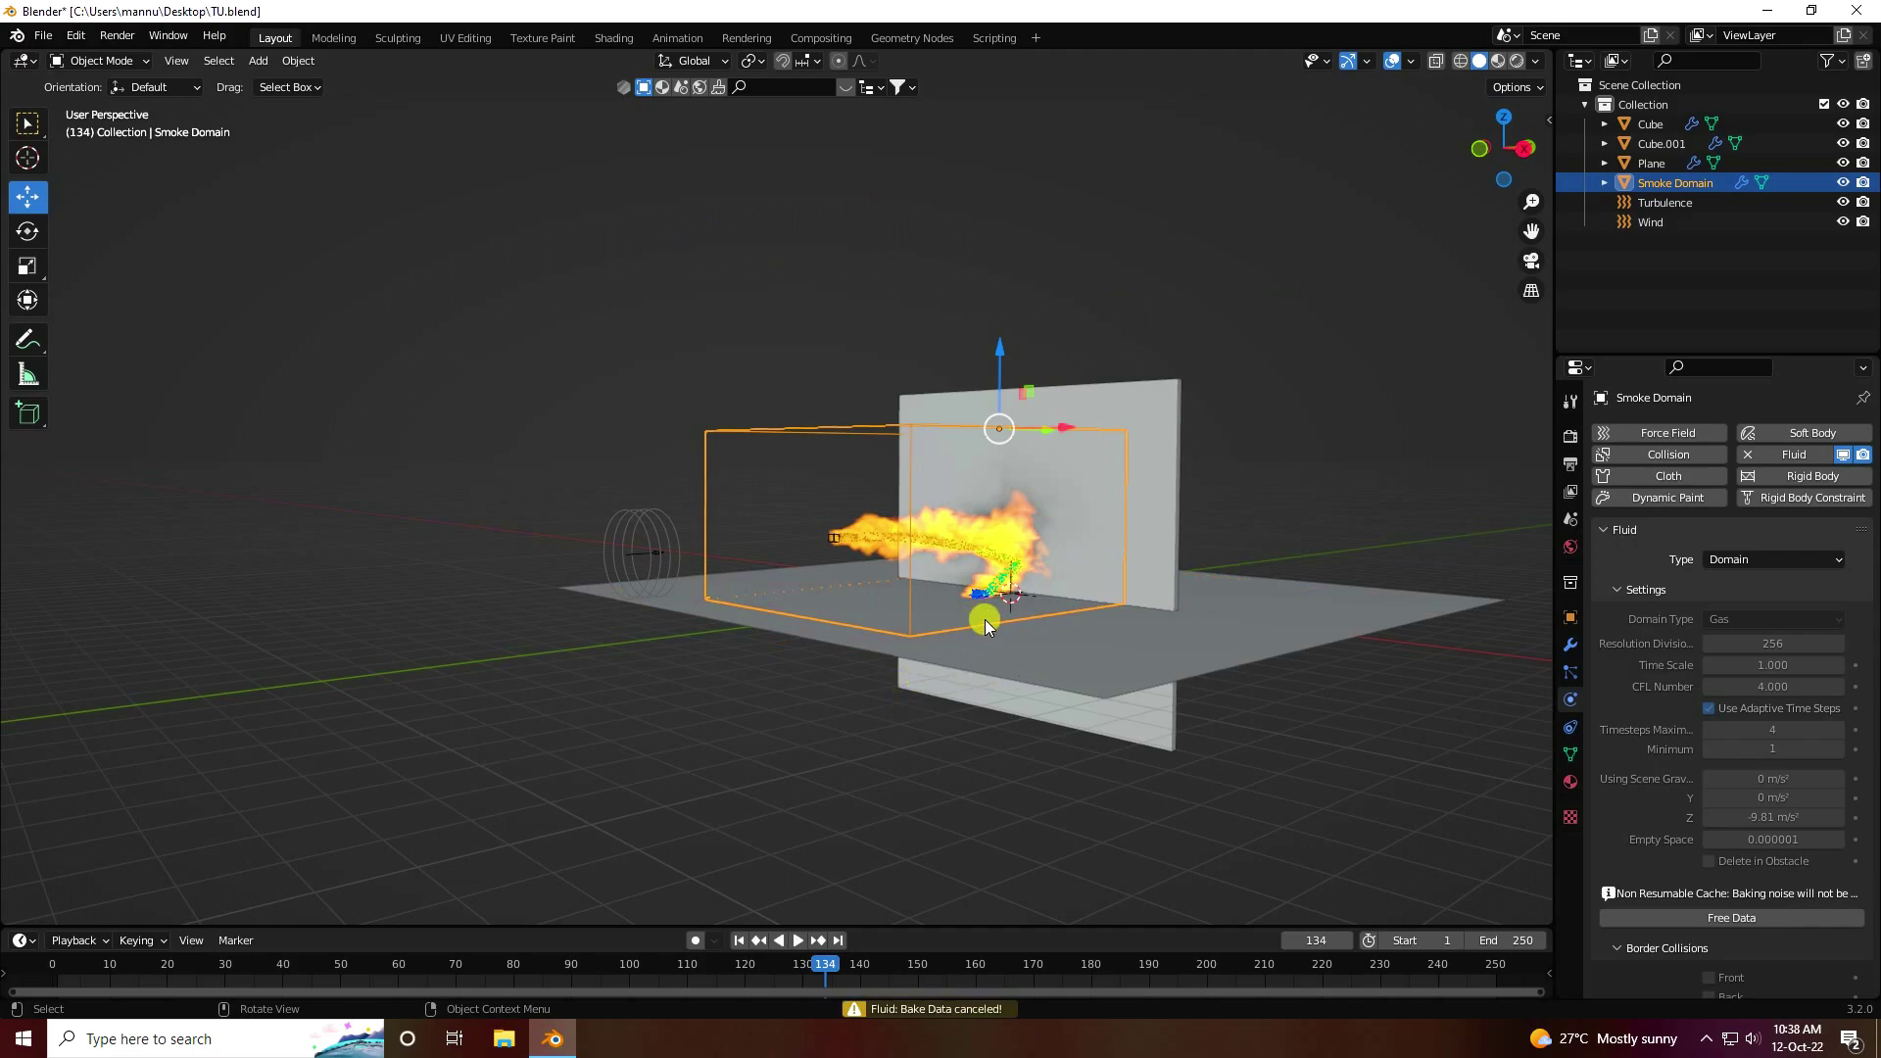
Play the baked simulation from frame 1 and examine how the fire and particles hit the wall
{"action": "scroll", "coordinate": [1176, 607], "scroll_direction": "up", "scroll_amount": 4}
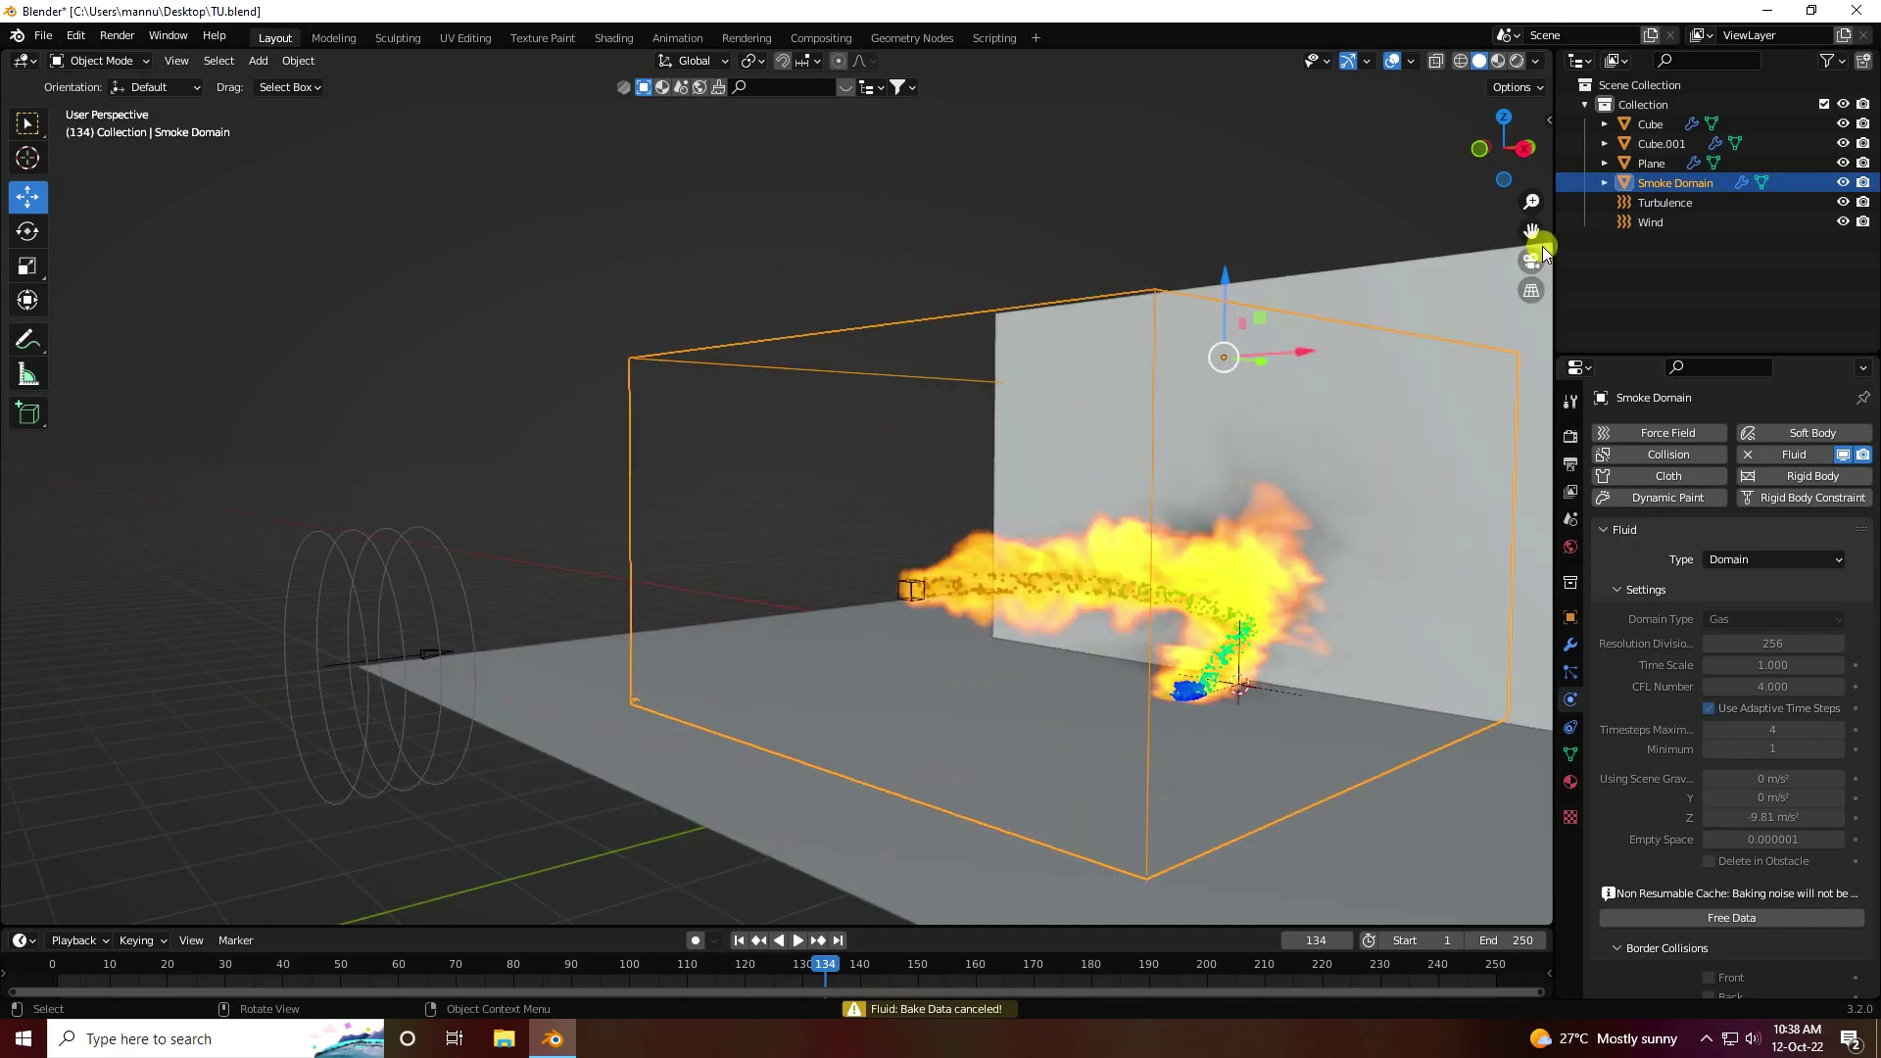
{"action": "scroll", "coordinate": [1385, 210], "scroll_direction": "up", "scroll_amount": 5}
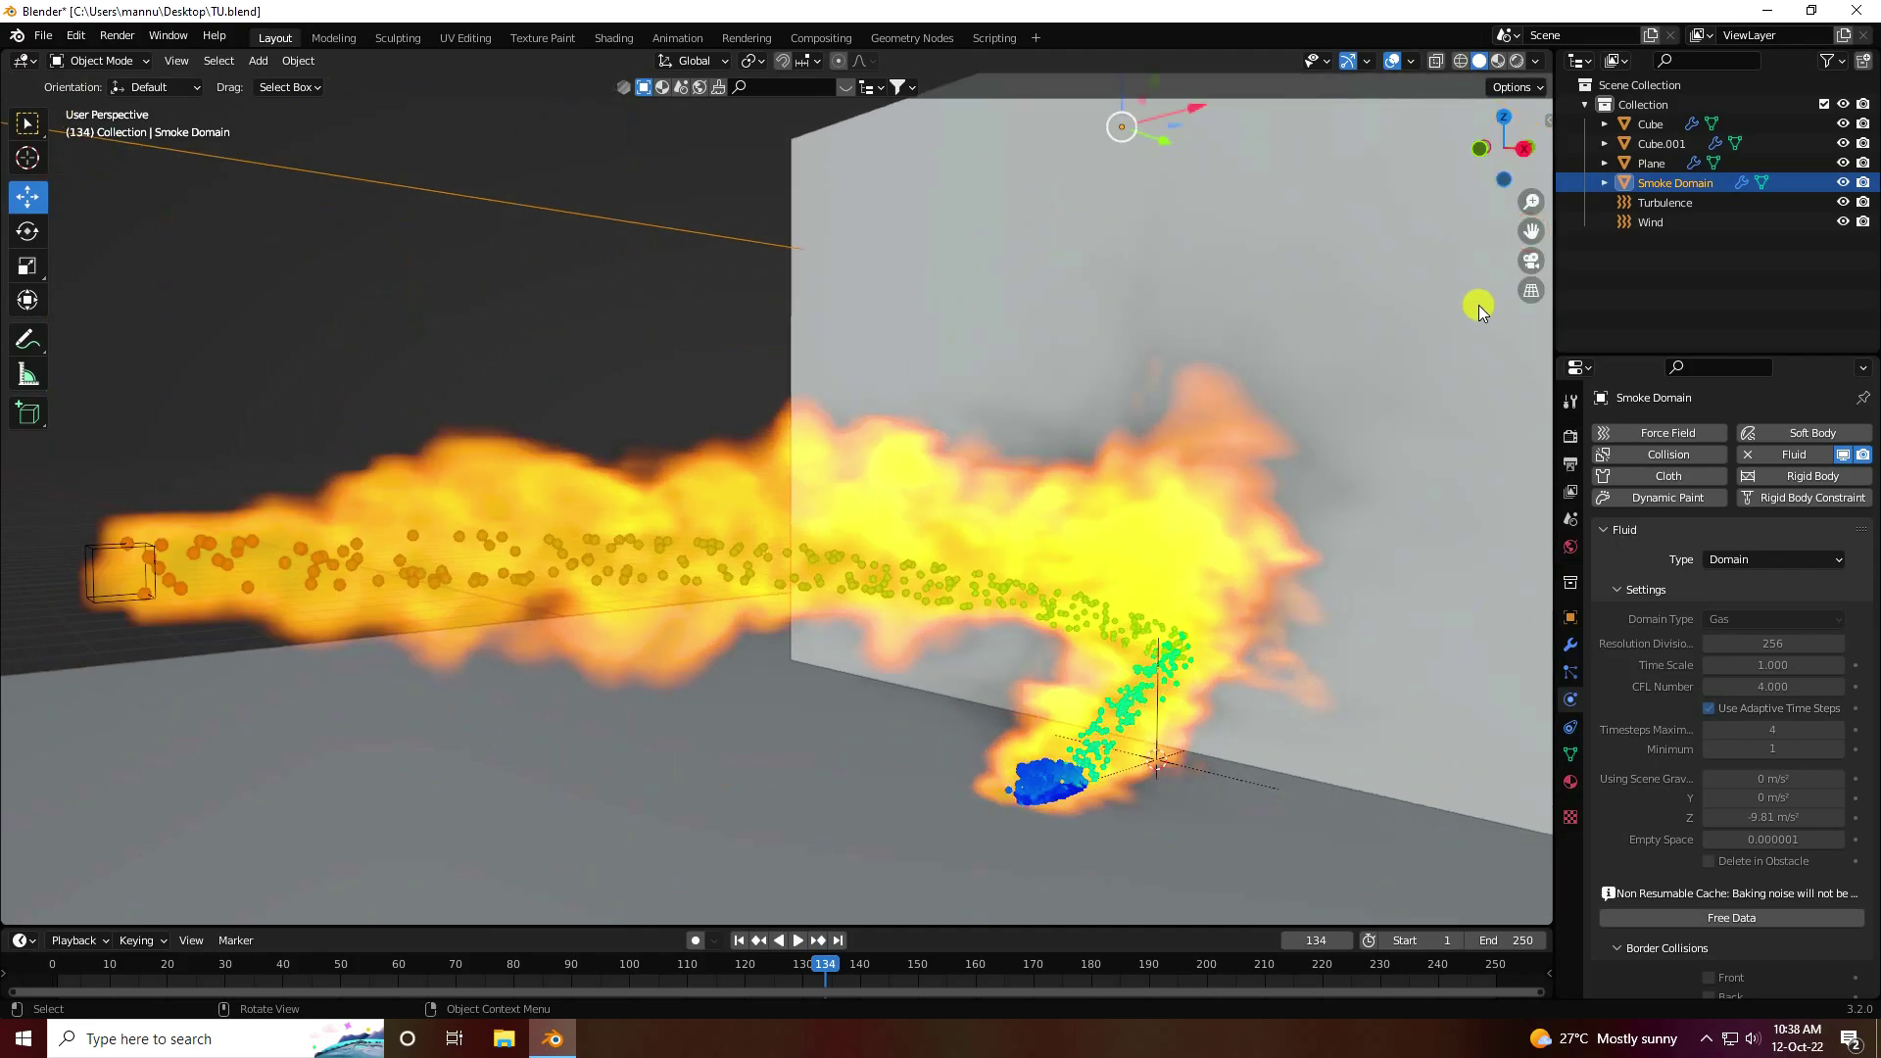
{"action": "scroll", "coordinate": [832, 407], "scroll_direction": "down", "scroll_amount": 4}
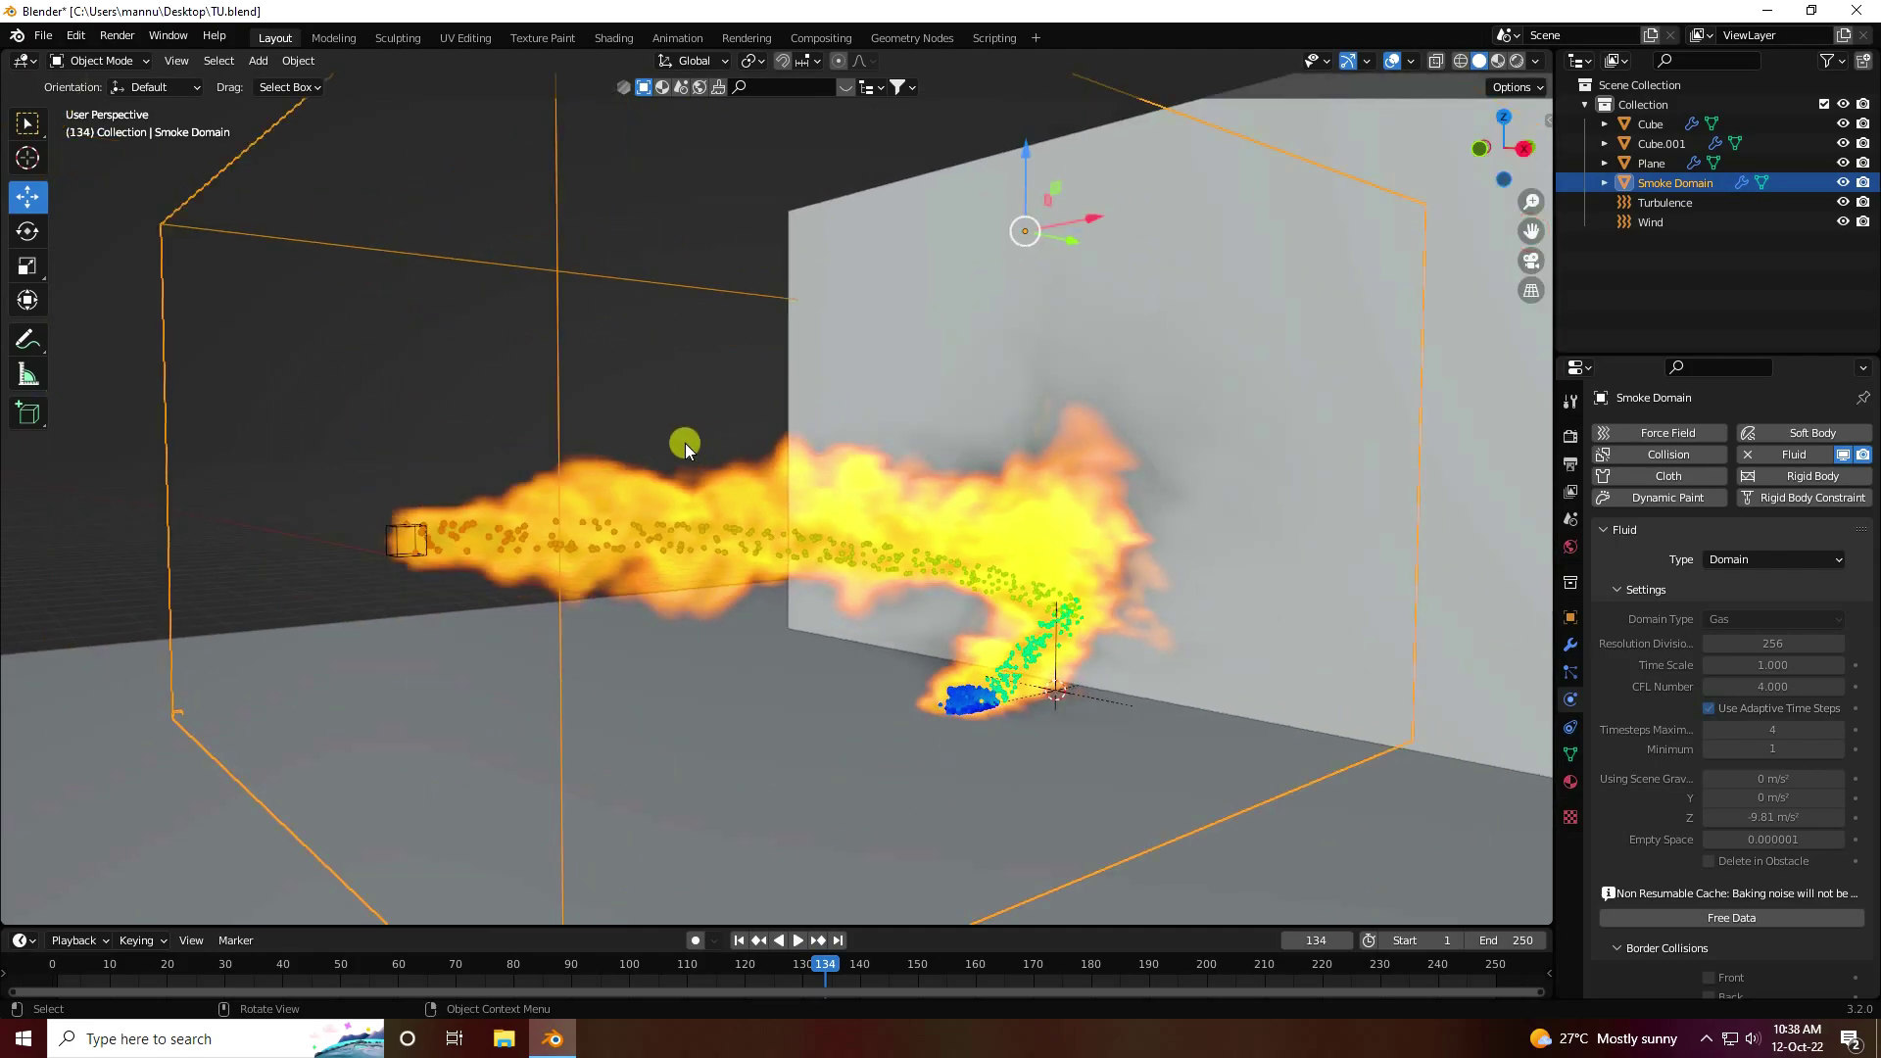
{"action": "left_click", "coordinate": [736, 940]}
{"action": "left_click", "coordinate": [799, 940]}
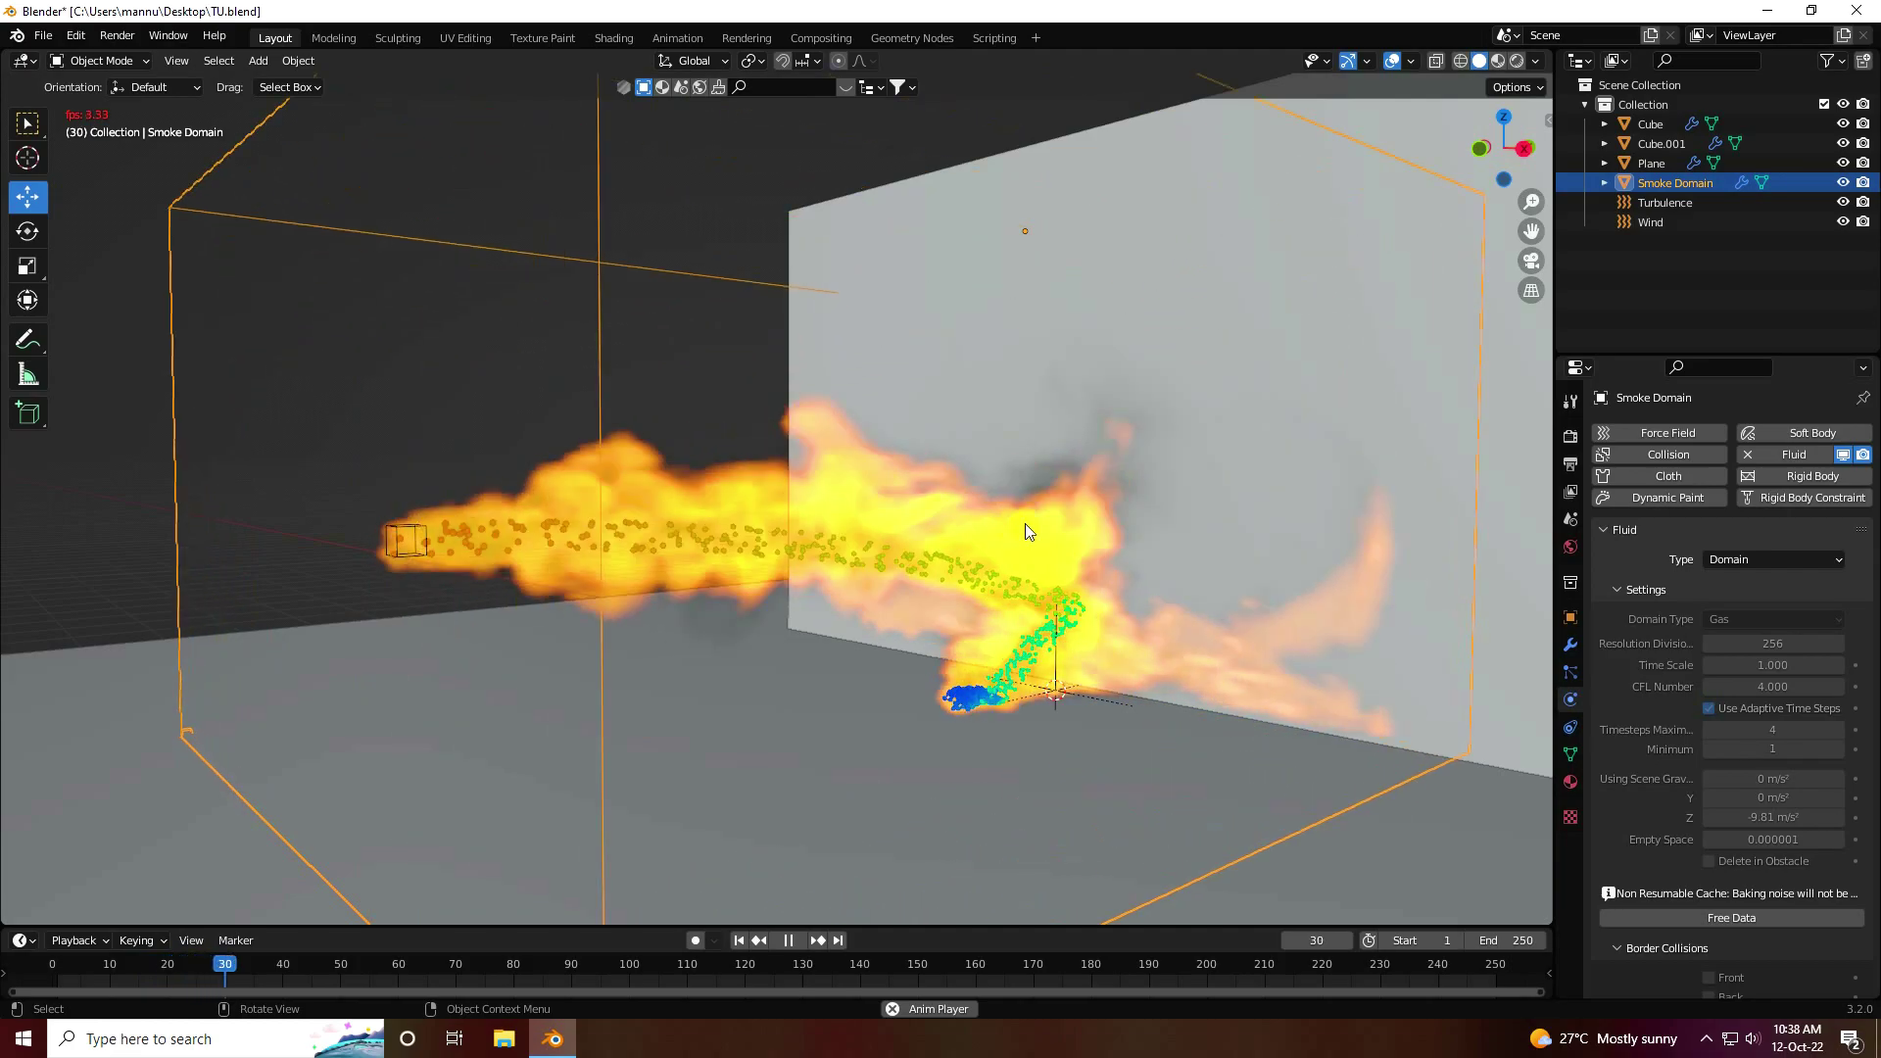
{"action": "left_click_drag", "start_coordinate": [1527, 232], "coordinate": [1402, 218]}
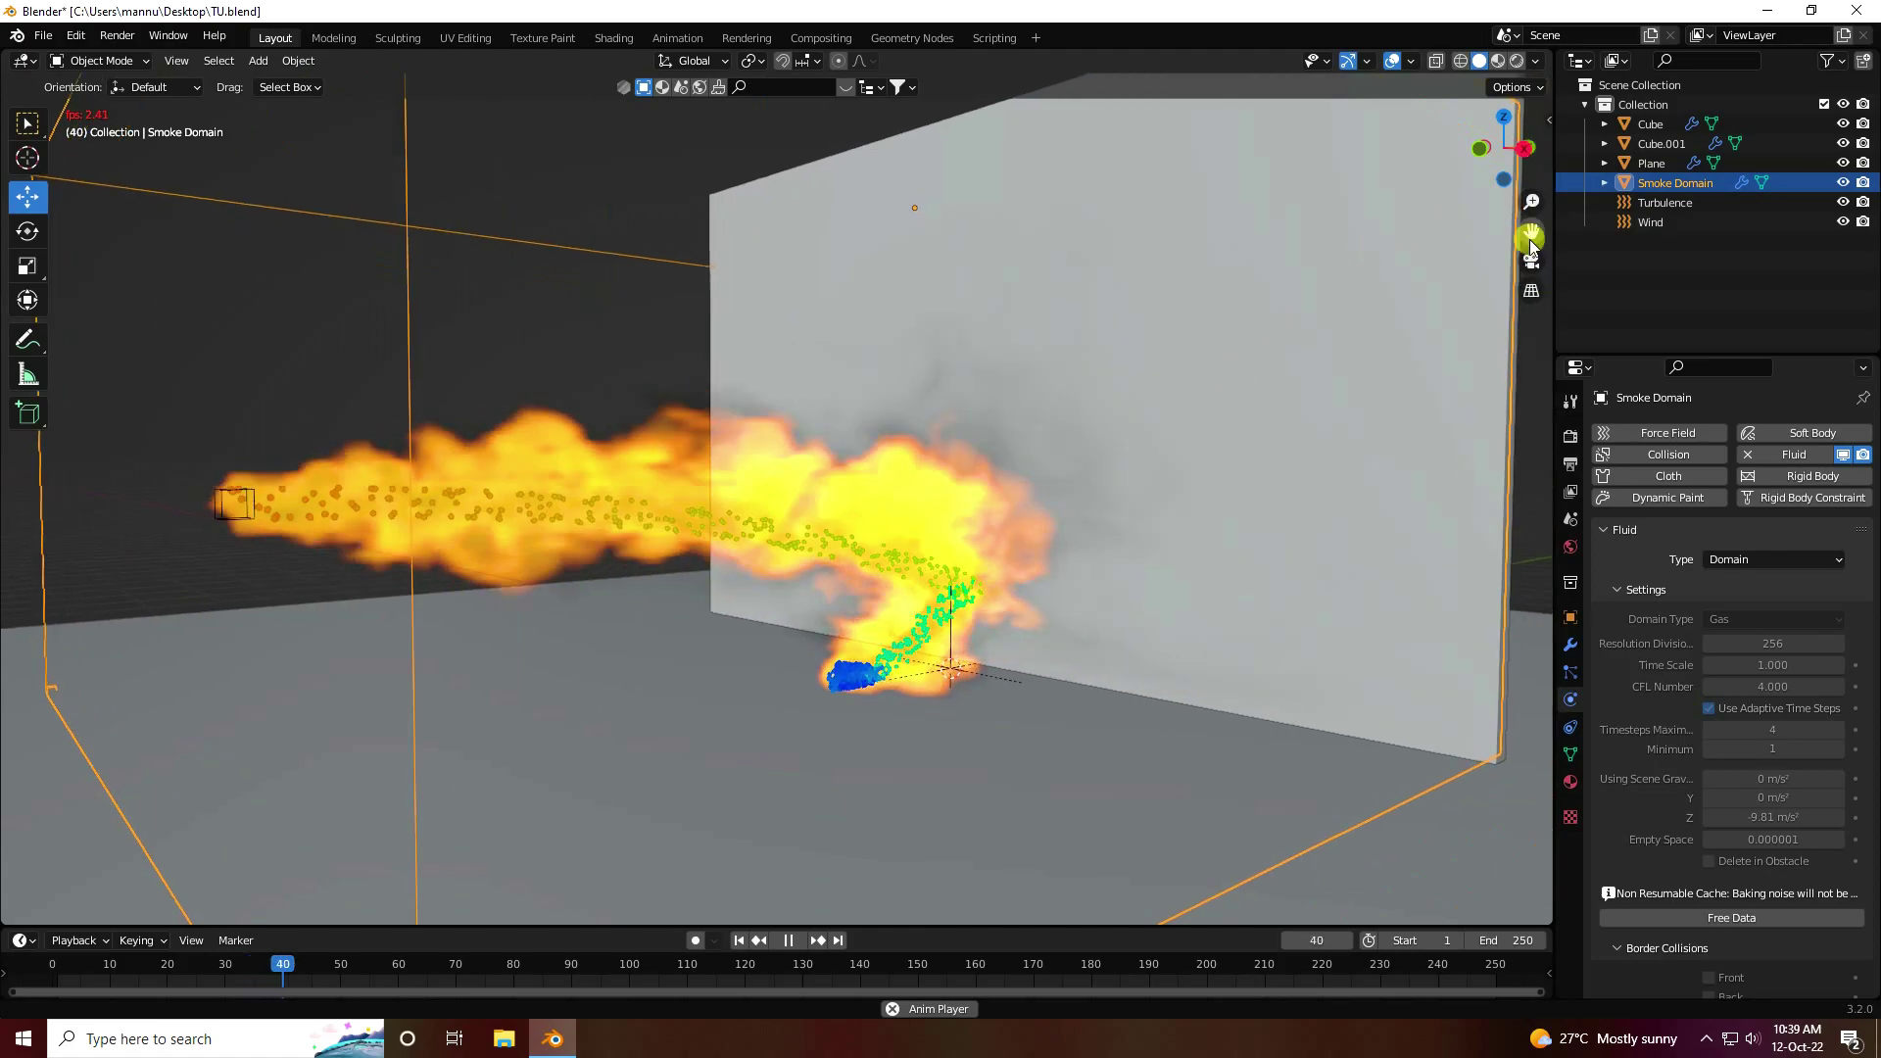
Add a camera to the scene and align it to the current view
{"action": "left_click", "coordinate": [258, 60]}
{"action": "left_click", "coordinate": [291, 375]}
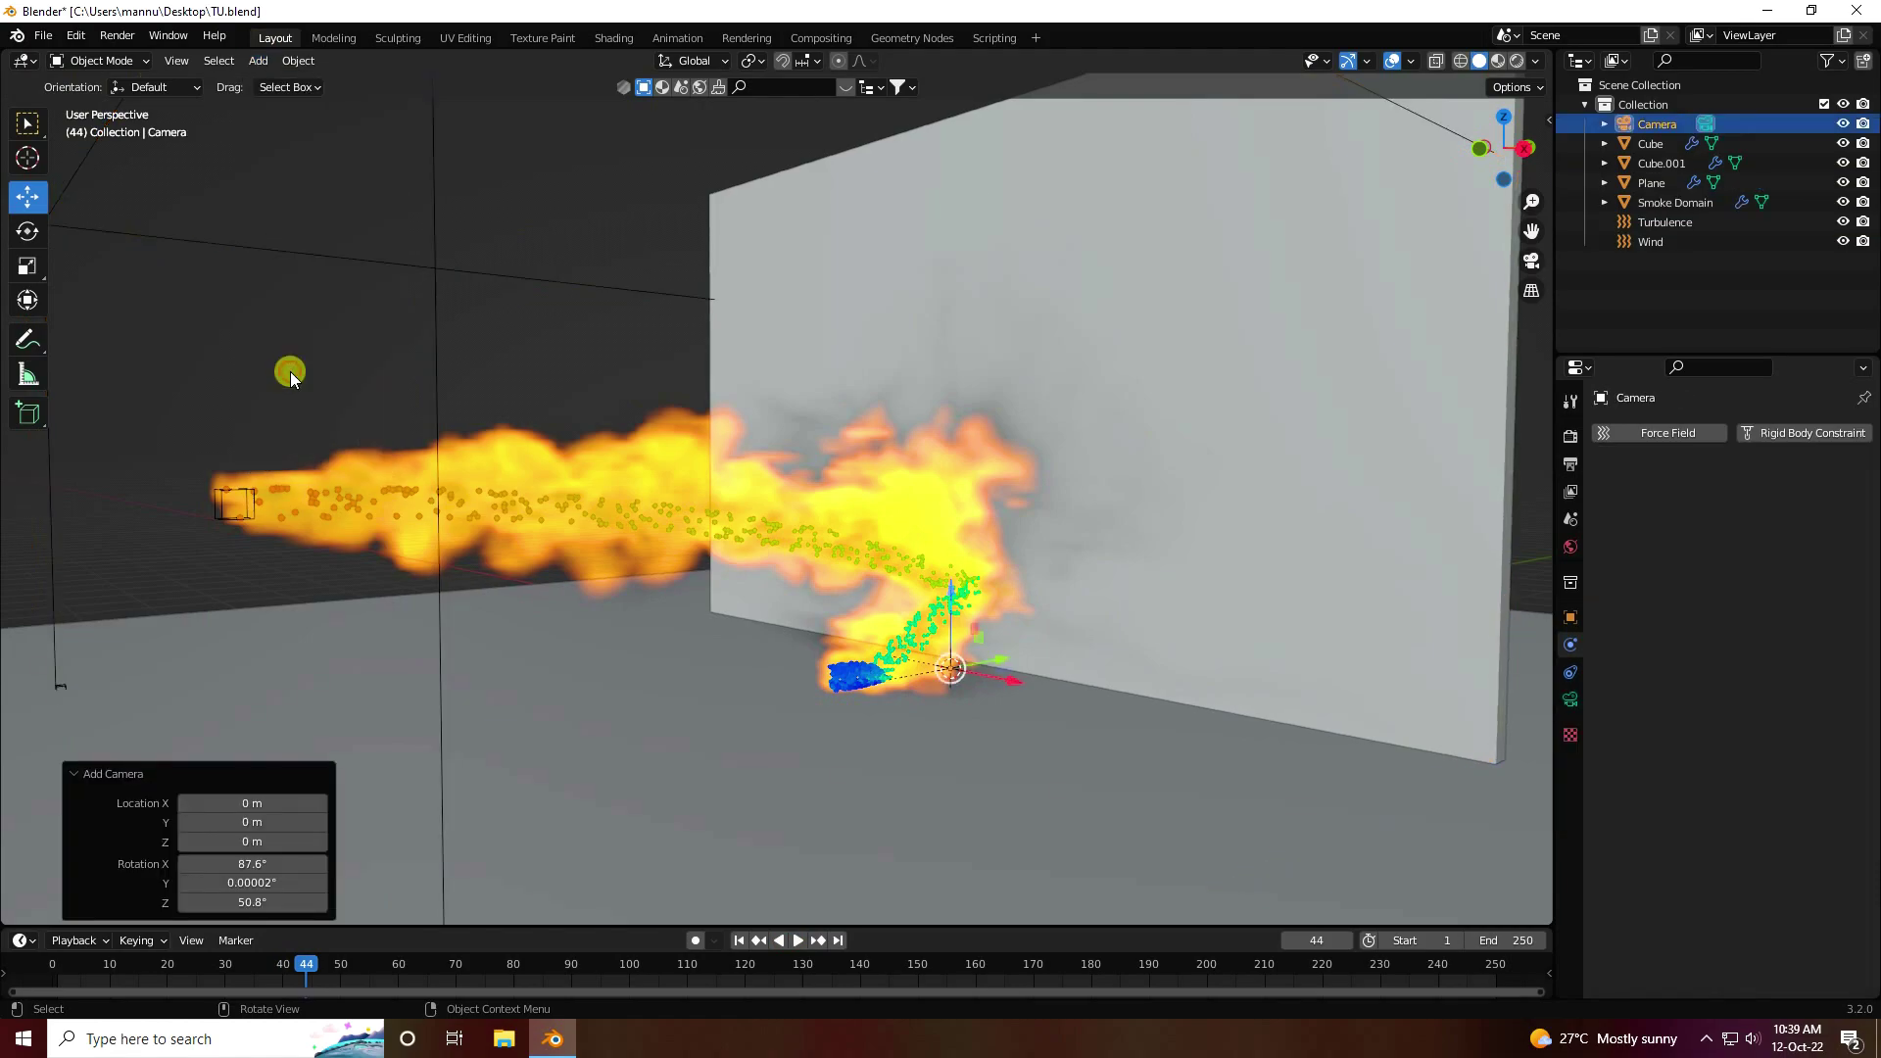
{"action": "key", "text": "ctrl+alt+KP_0"}
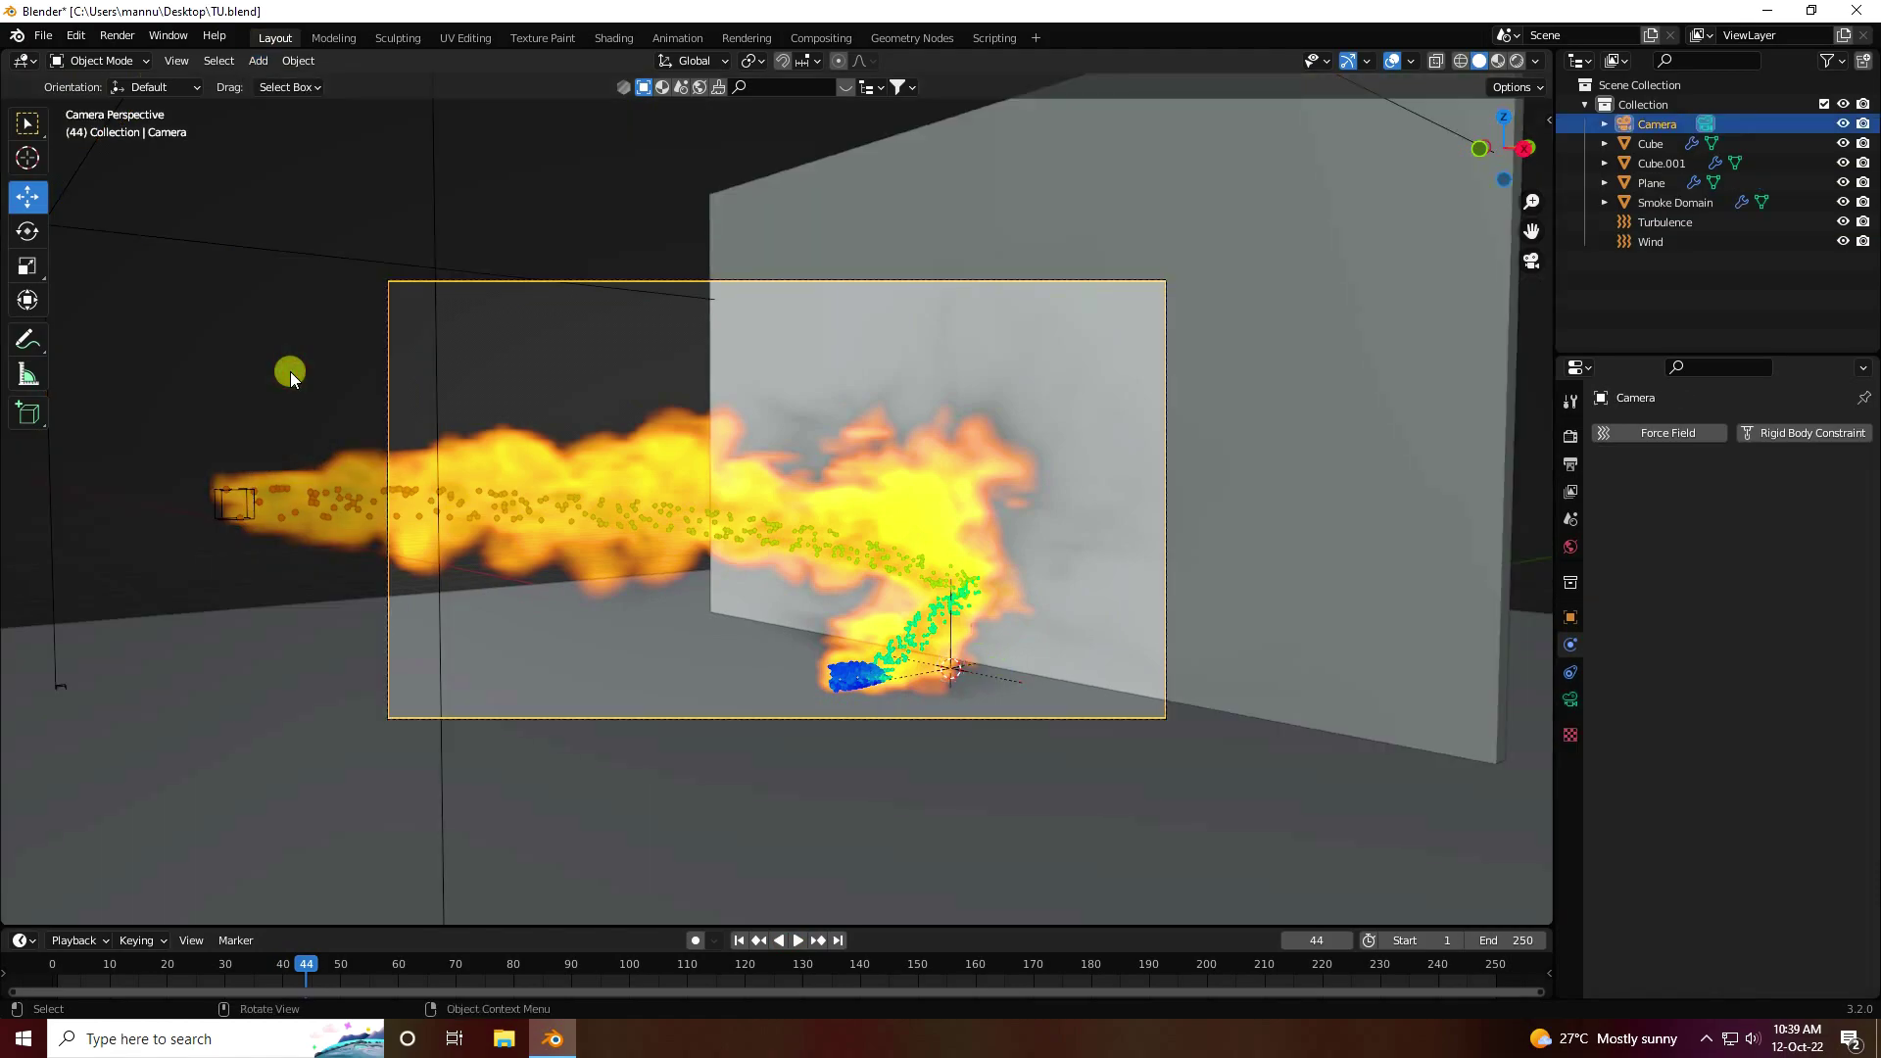
Set the camera's focal length to 35 mm
{"action": "left_click", "coordinate": [1568, 697]}
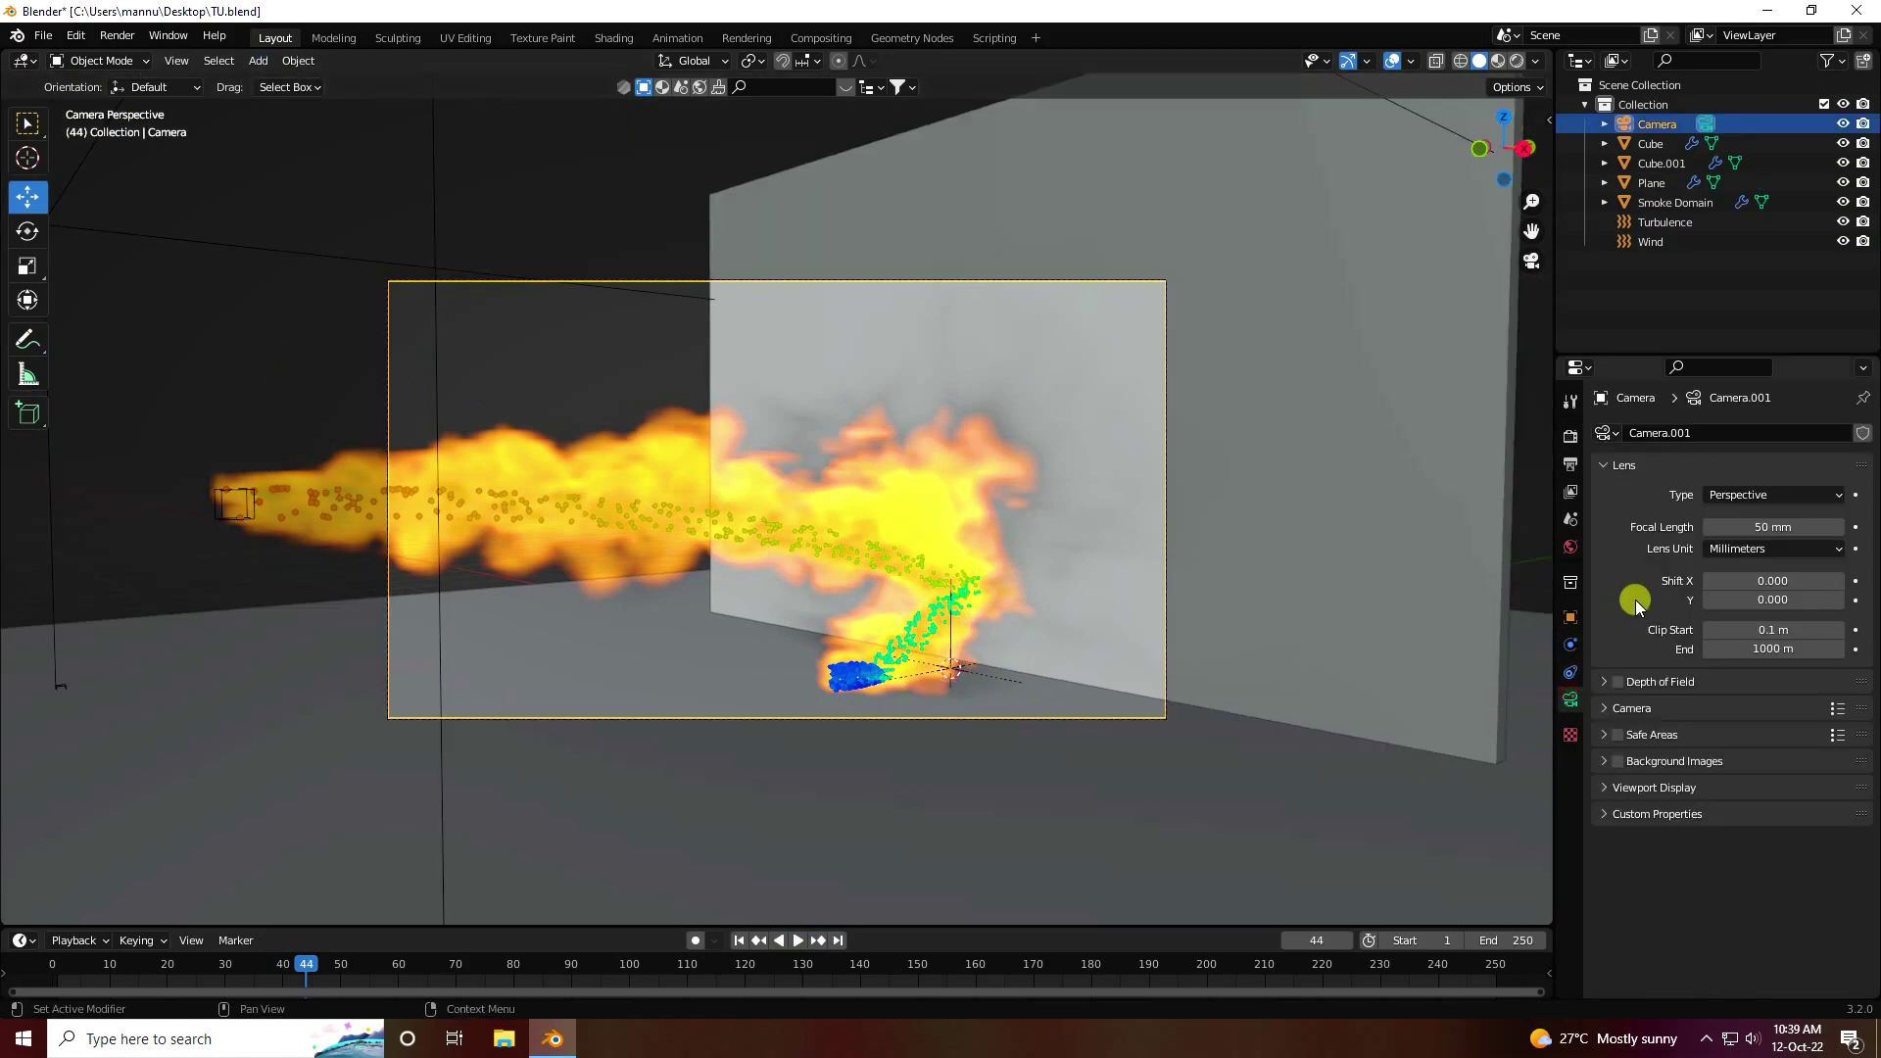
{"action": "left_click", "coordinate": [1770, 528]}
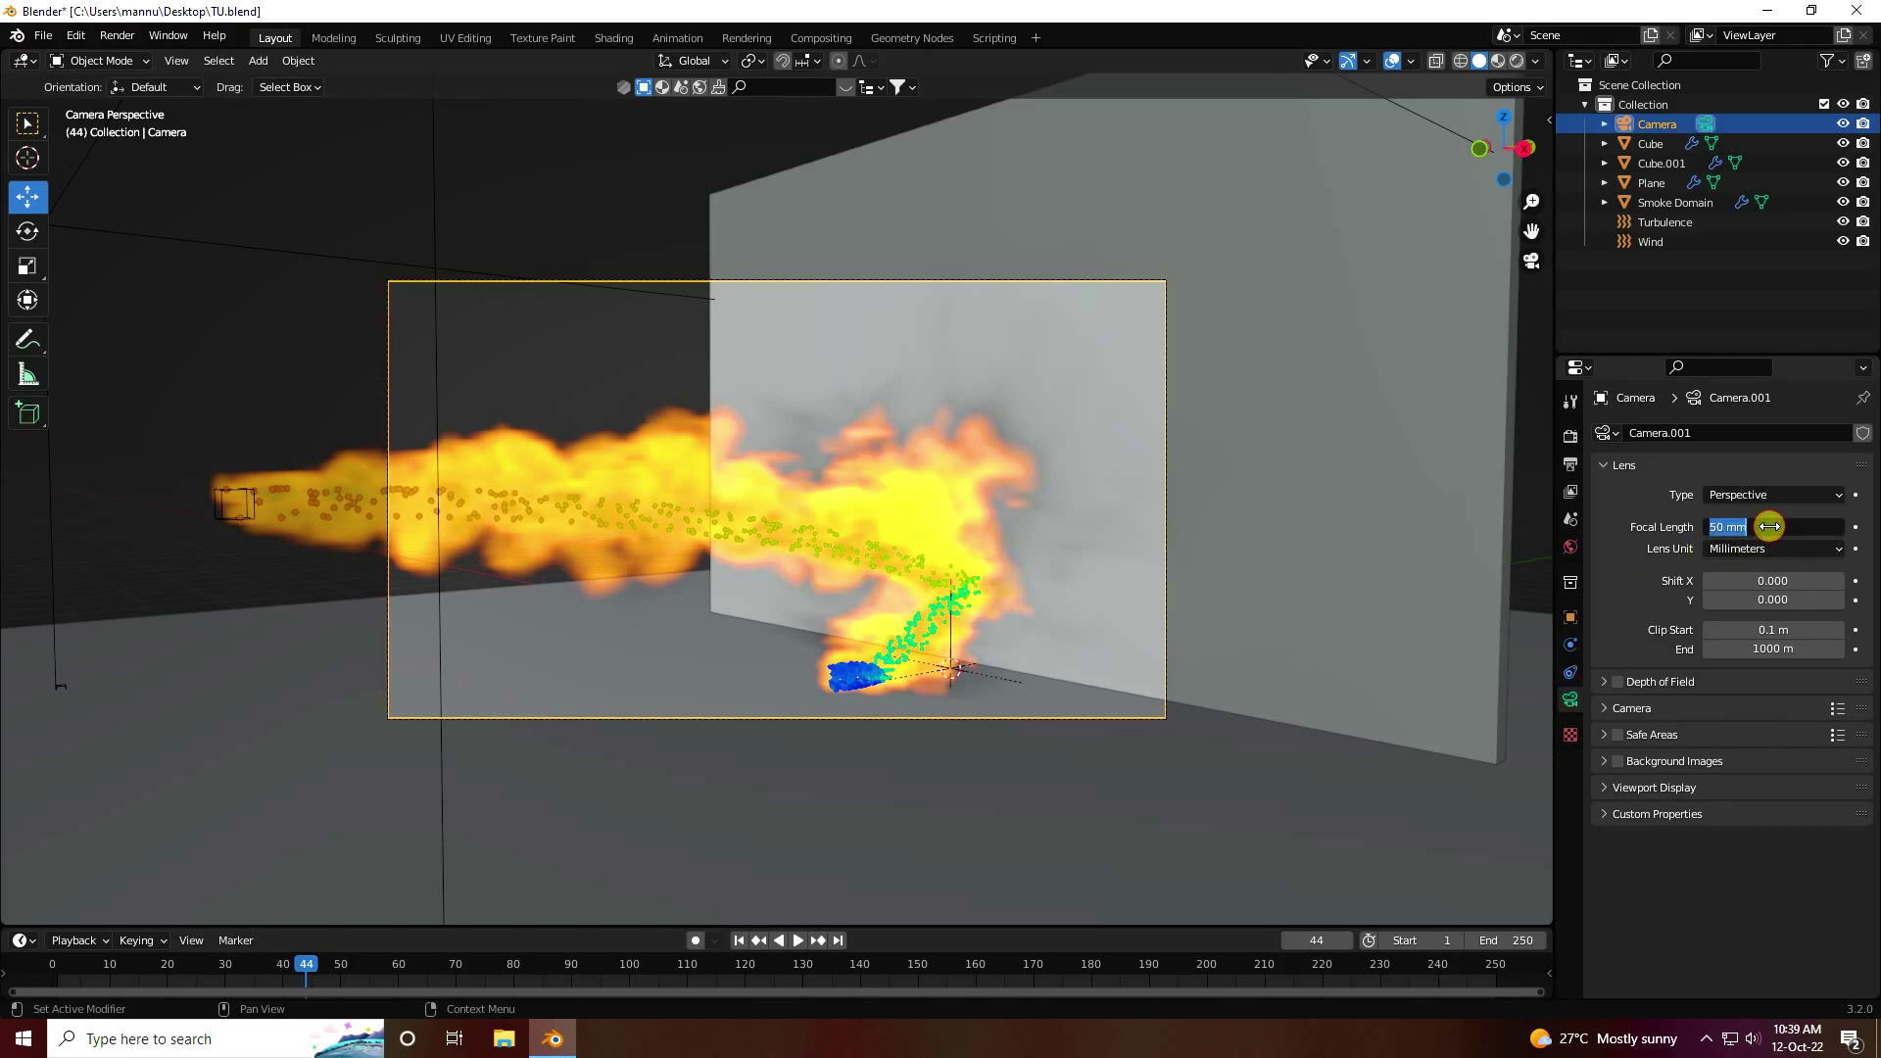
{"action": "key", "text": "Return"}
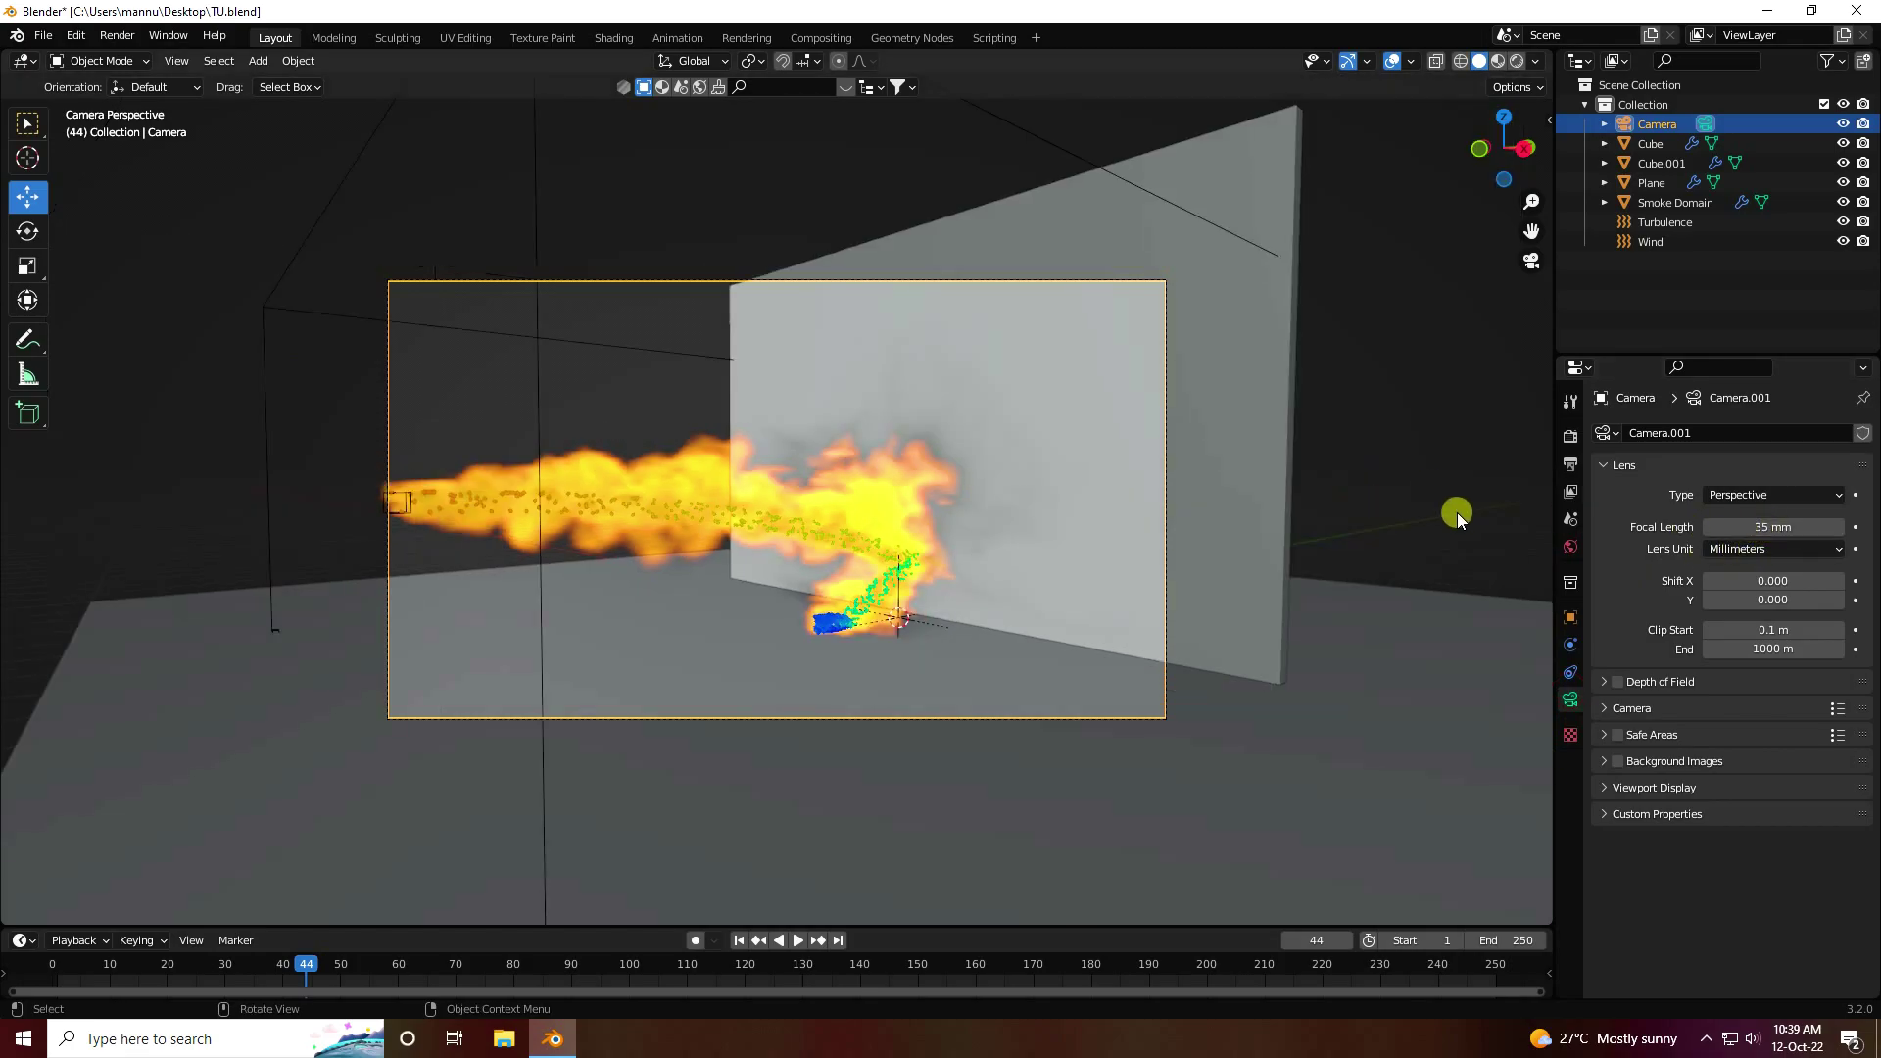
Reframe the camera to location X 6.1528 m, Y -8.2722 m and rotation X 85.6°, Z 32.6°, and preview the animation through it
{"action": "left_click", "coordinate": [1570, 617]}
{"action": "left_click_drag", "start_coordinate": [1743, 494], "coordinate": [8, 506]}
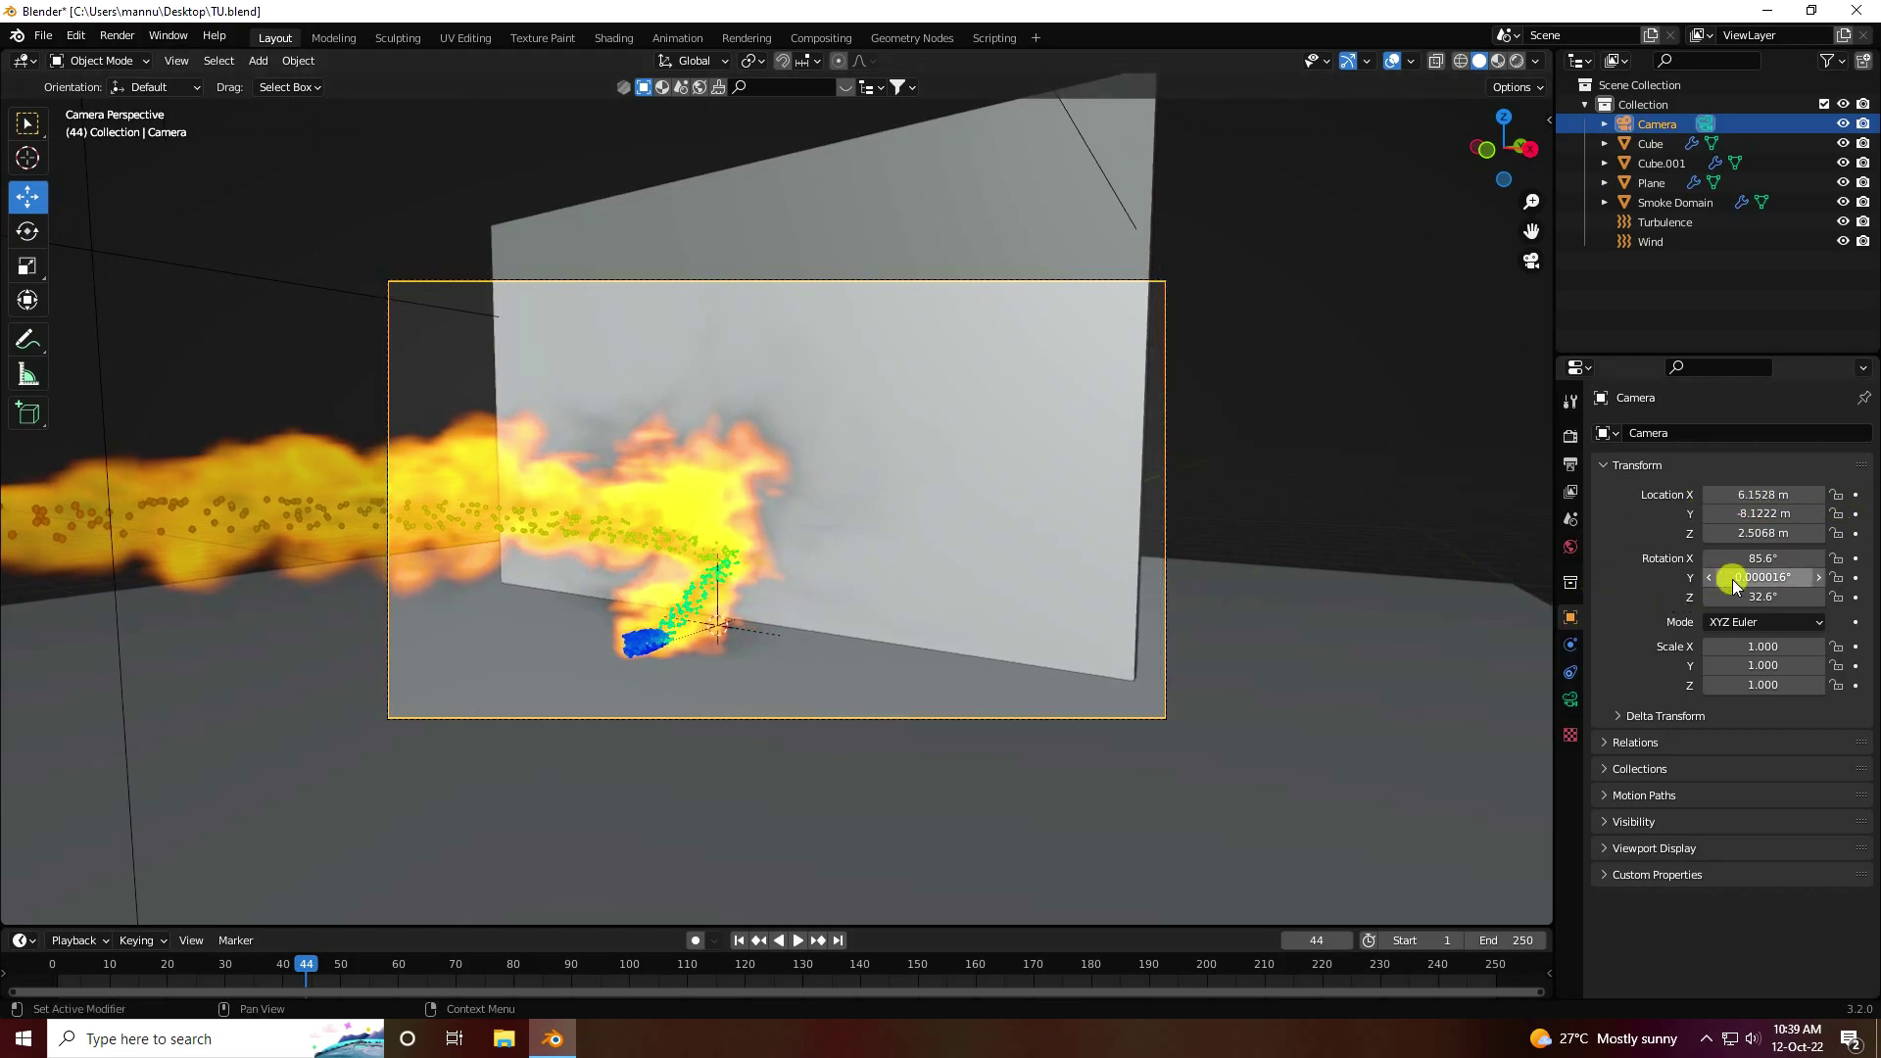
{"action": "left_click_drag", "start_coordinate": [1749, 514], "coordinate": [1710, 519]}
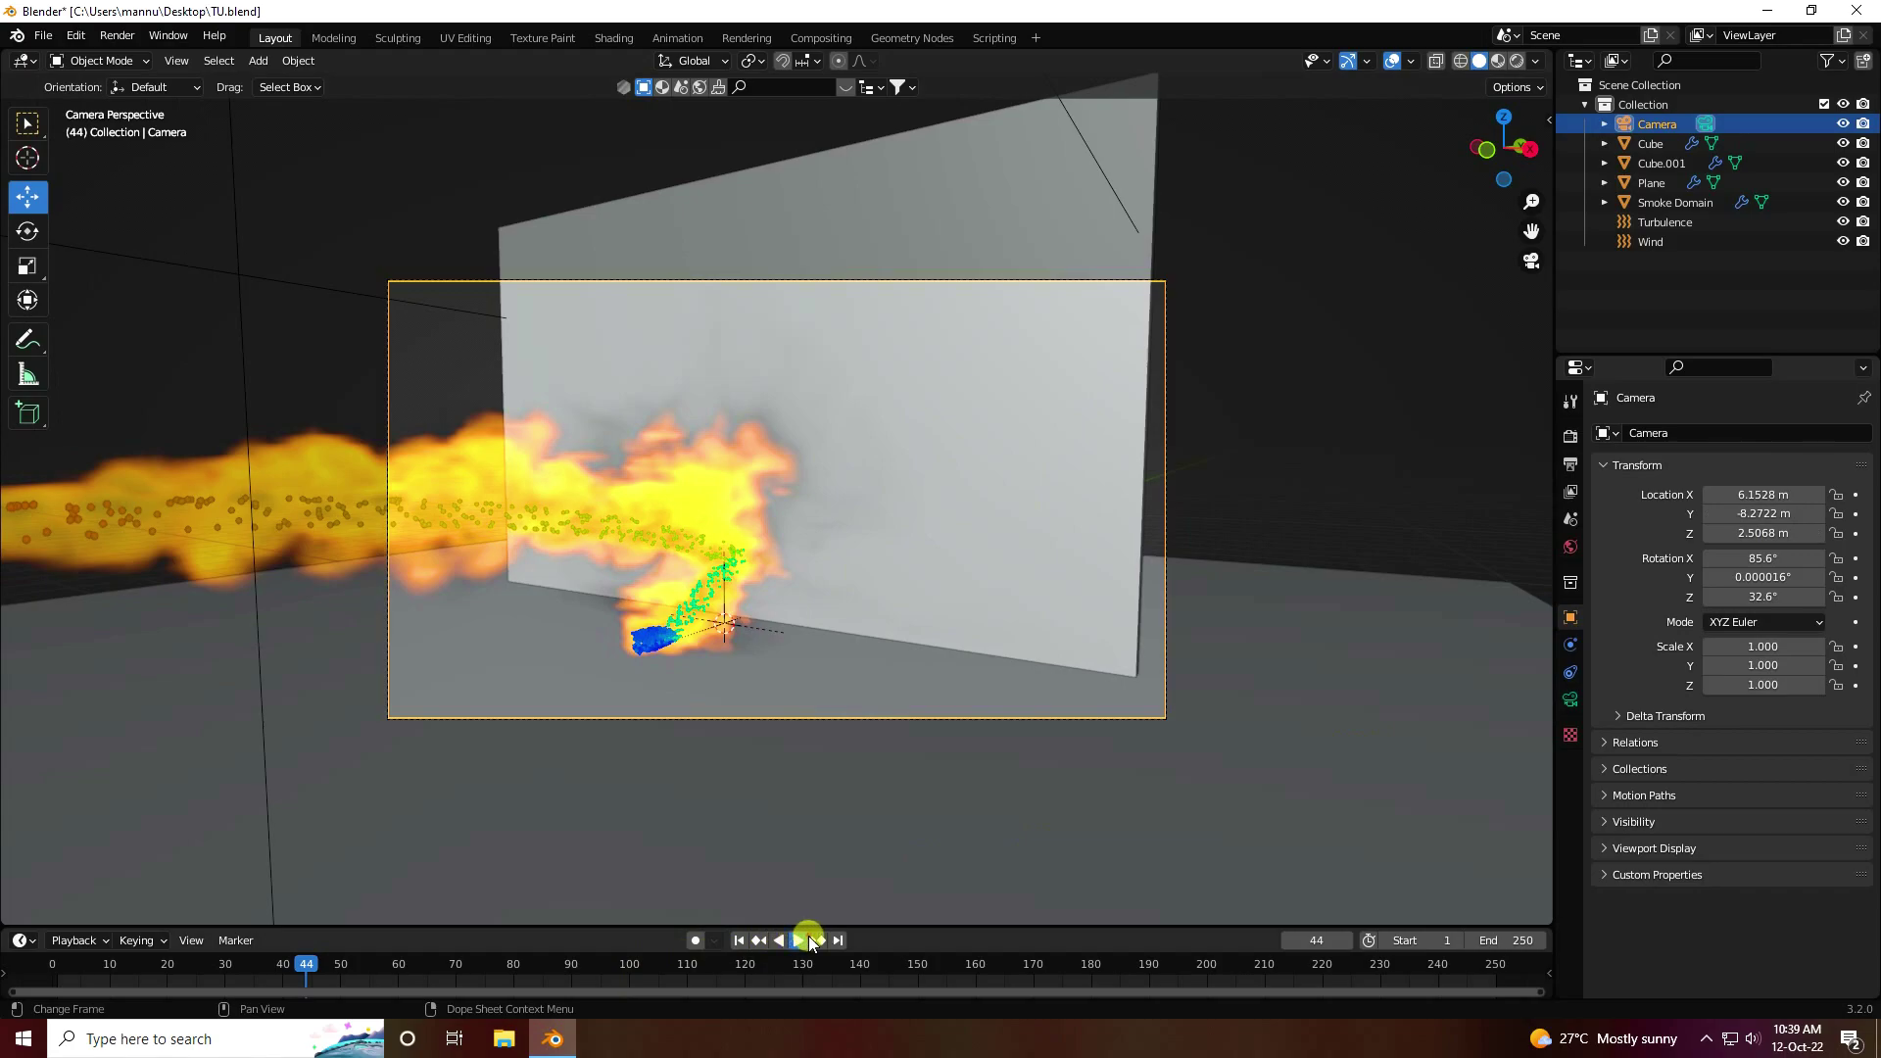
{"action": "left_click", "coordinate": [805, 940]}
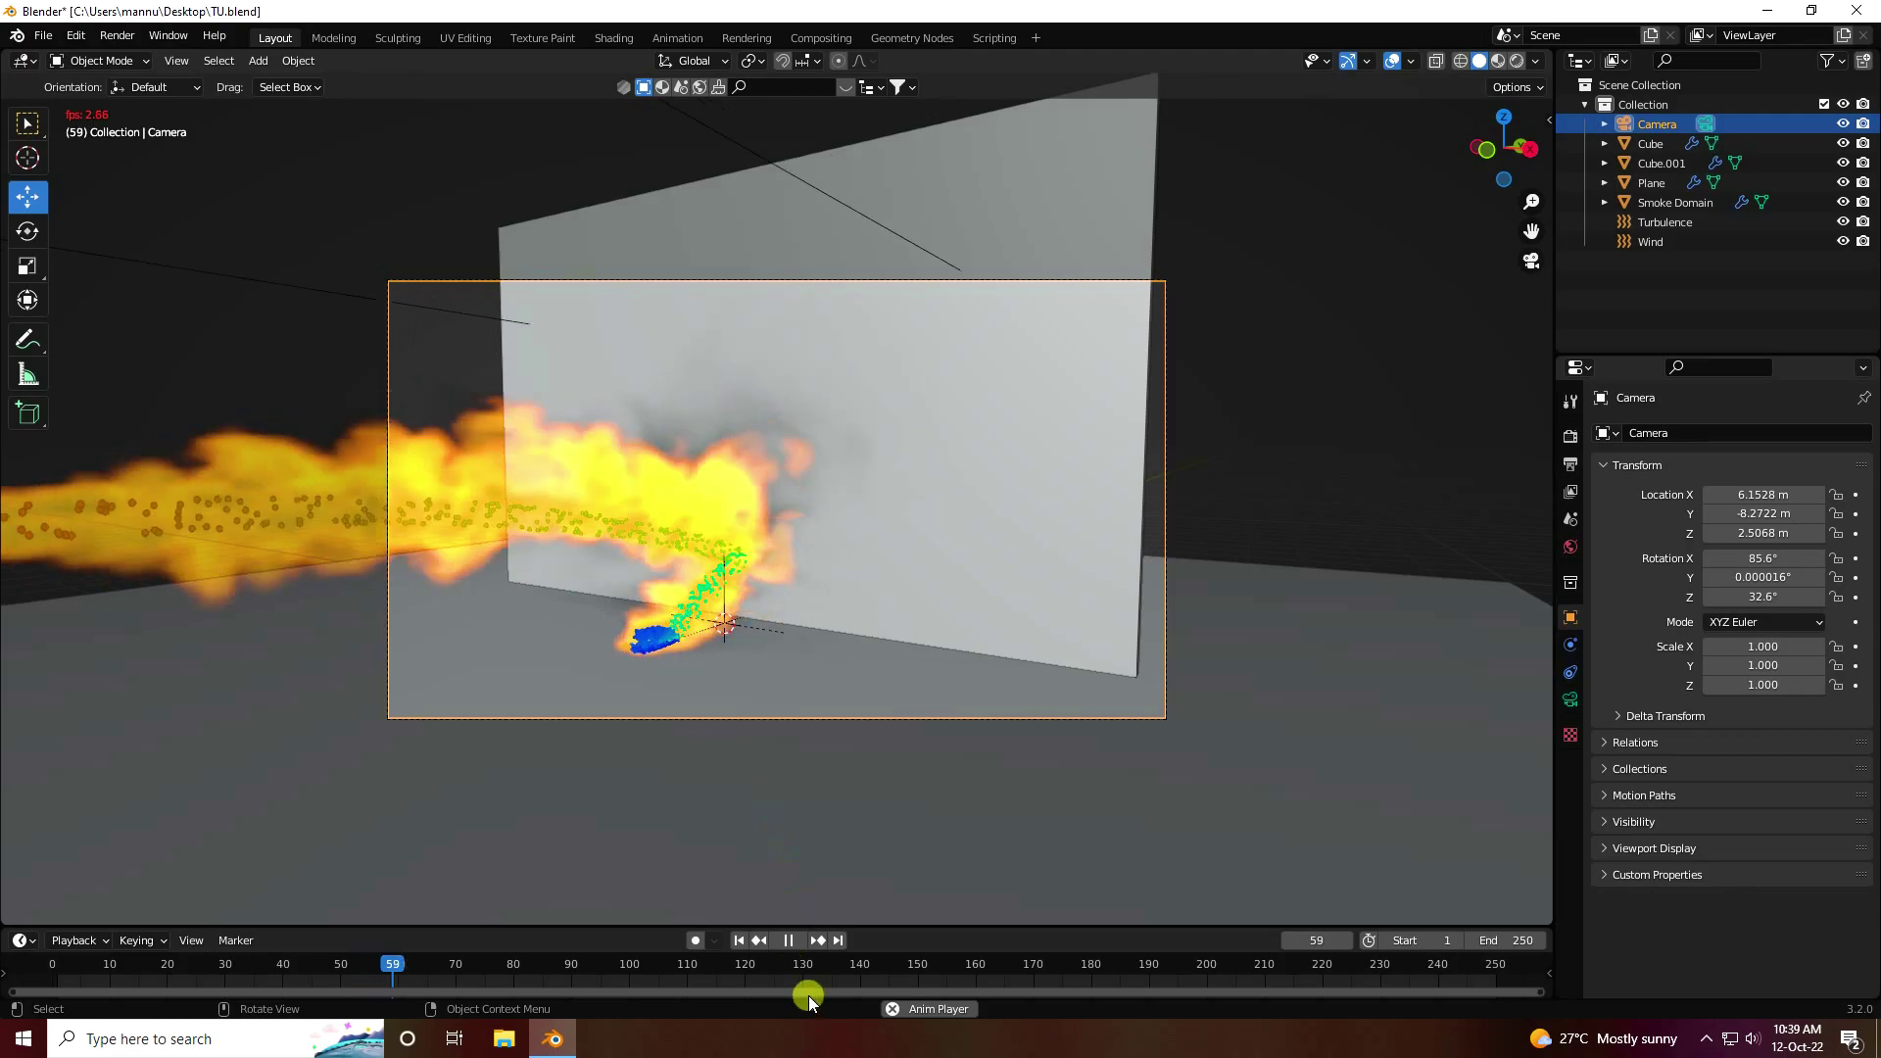
{"action": "left_click", "coordinate": [791, 940]}
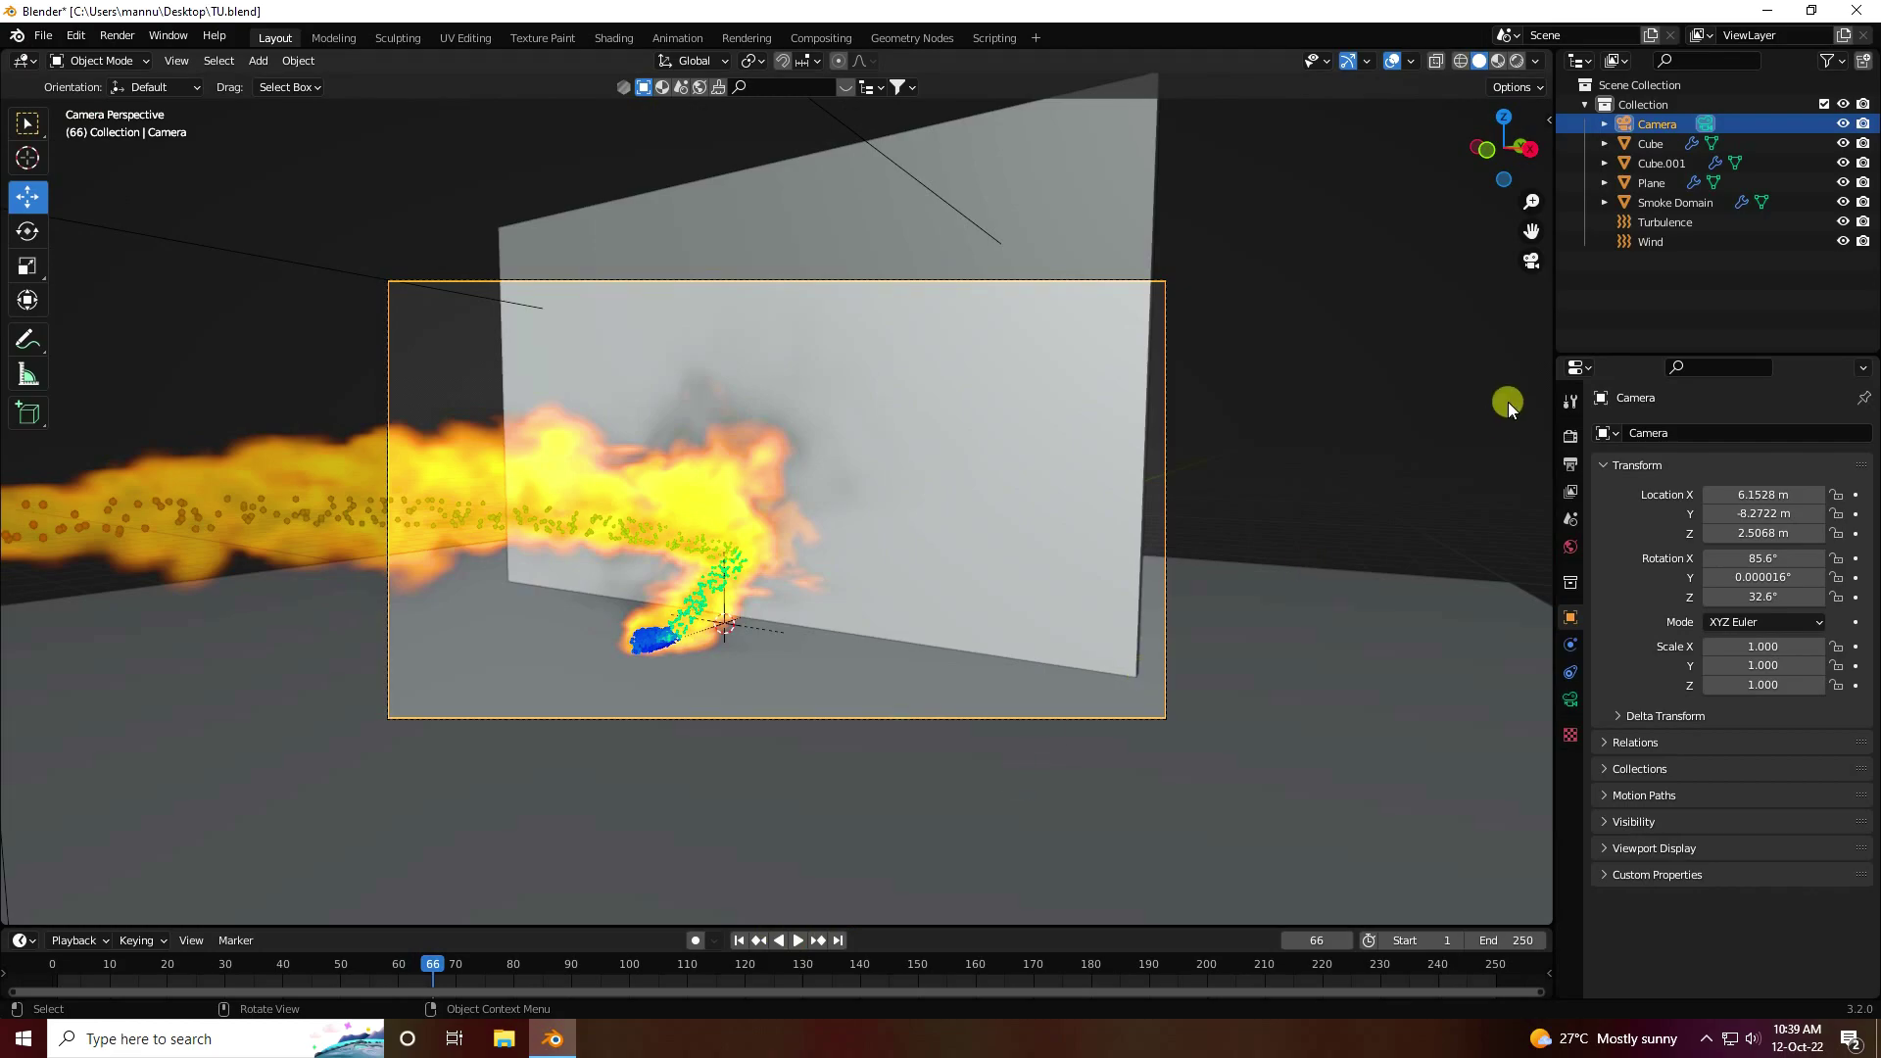
Switch the scene's render engine to Cycles and save the file
{"action": "left_click", "coordinate": [1569, 437]}
{"action": "left_click", "coordinate": [1756, 433]}
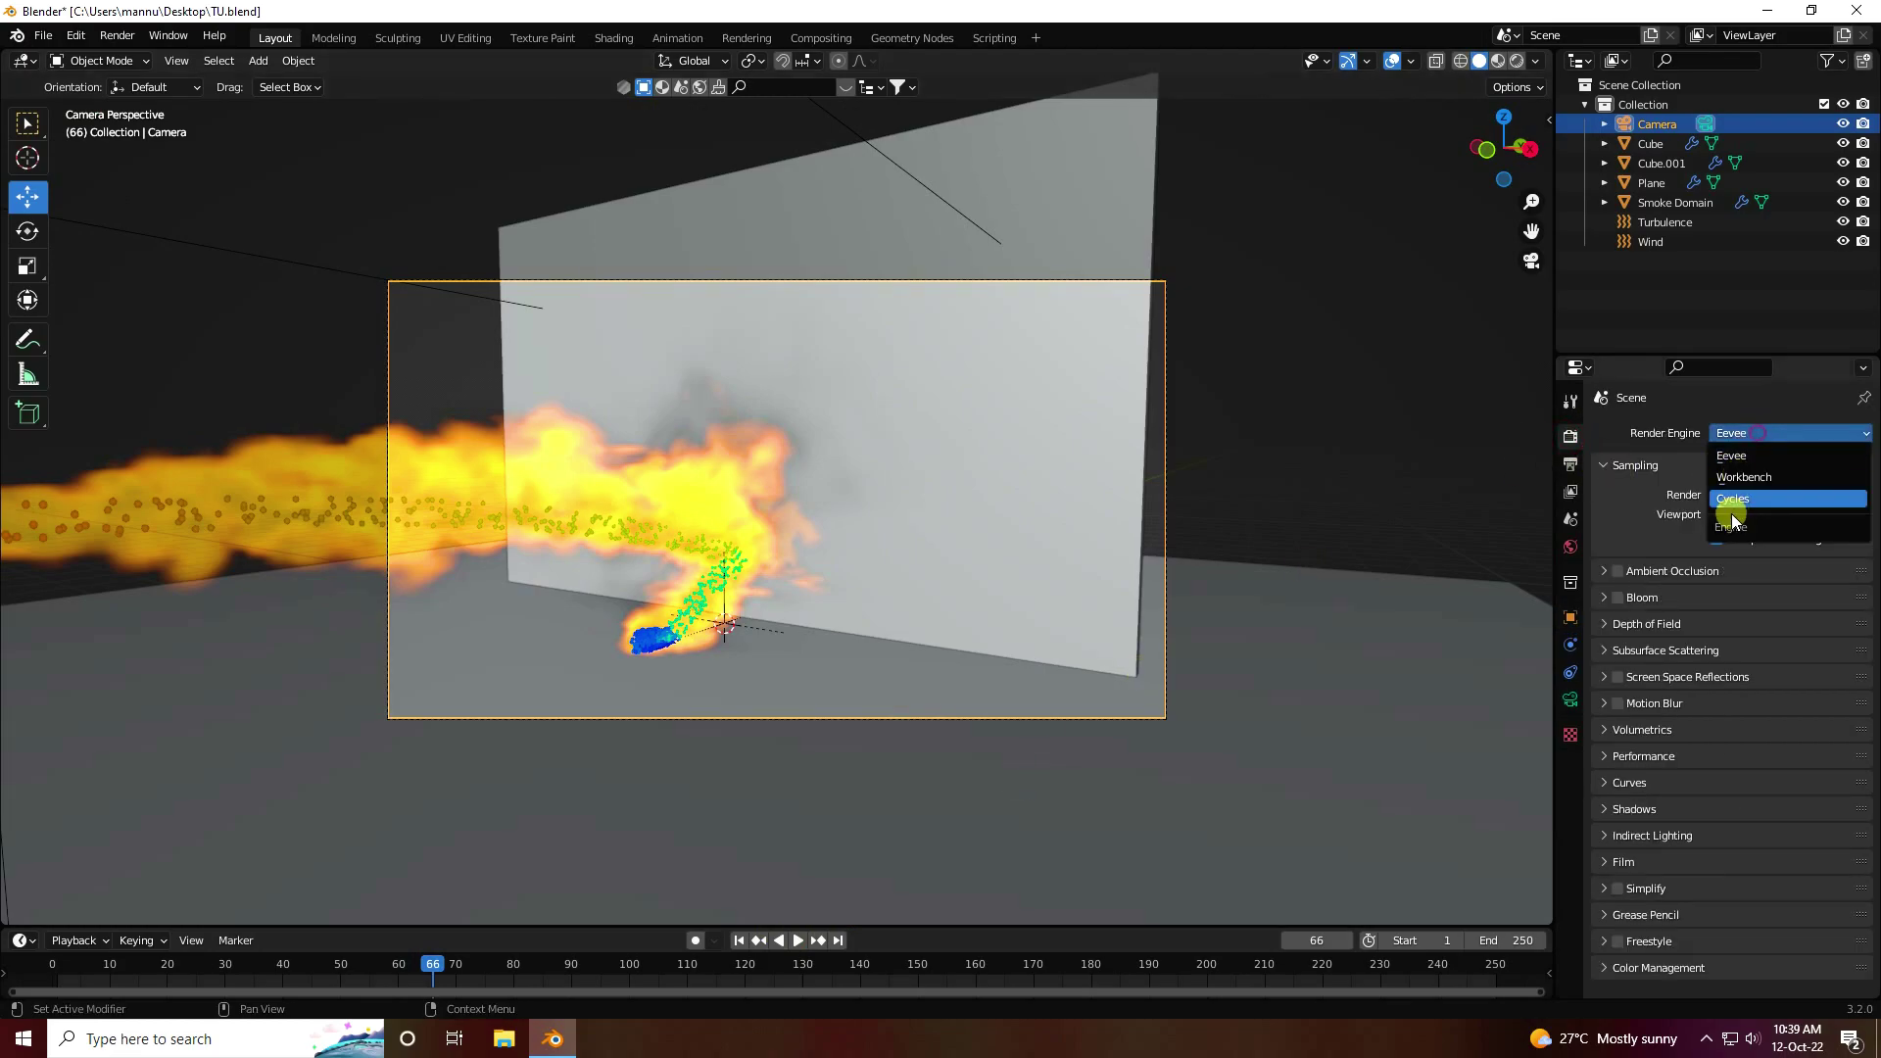
{"action": "left_click", "coordinate": [1728, 501]}
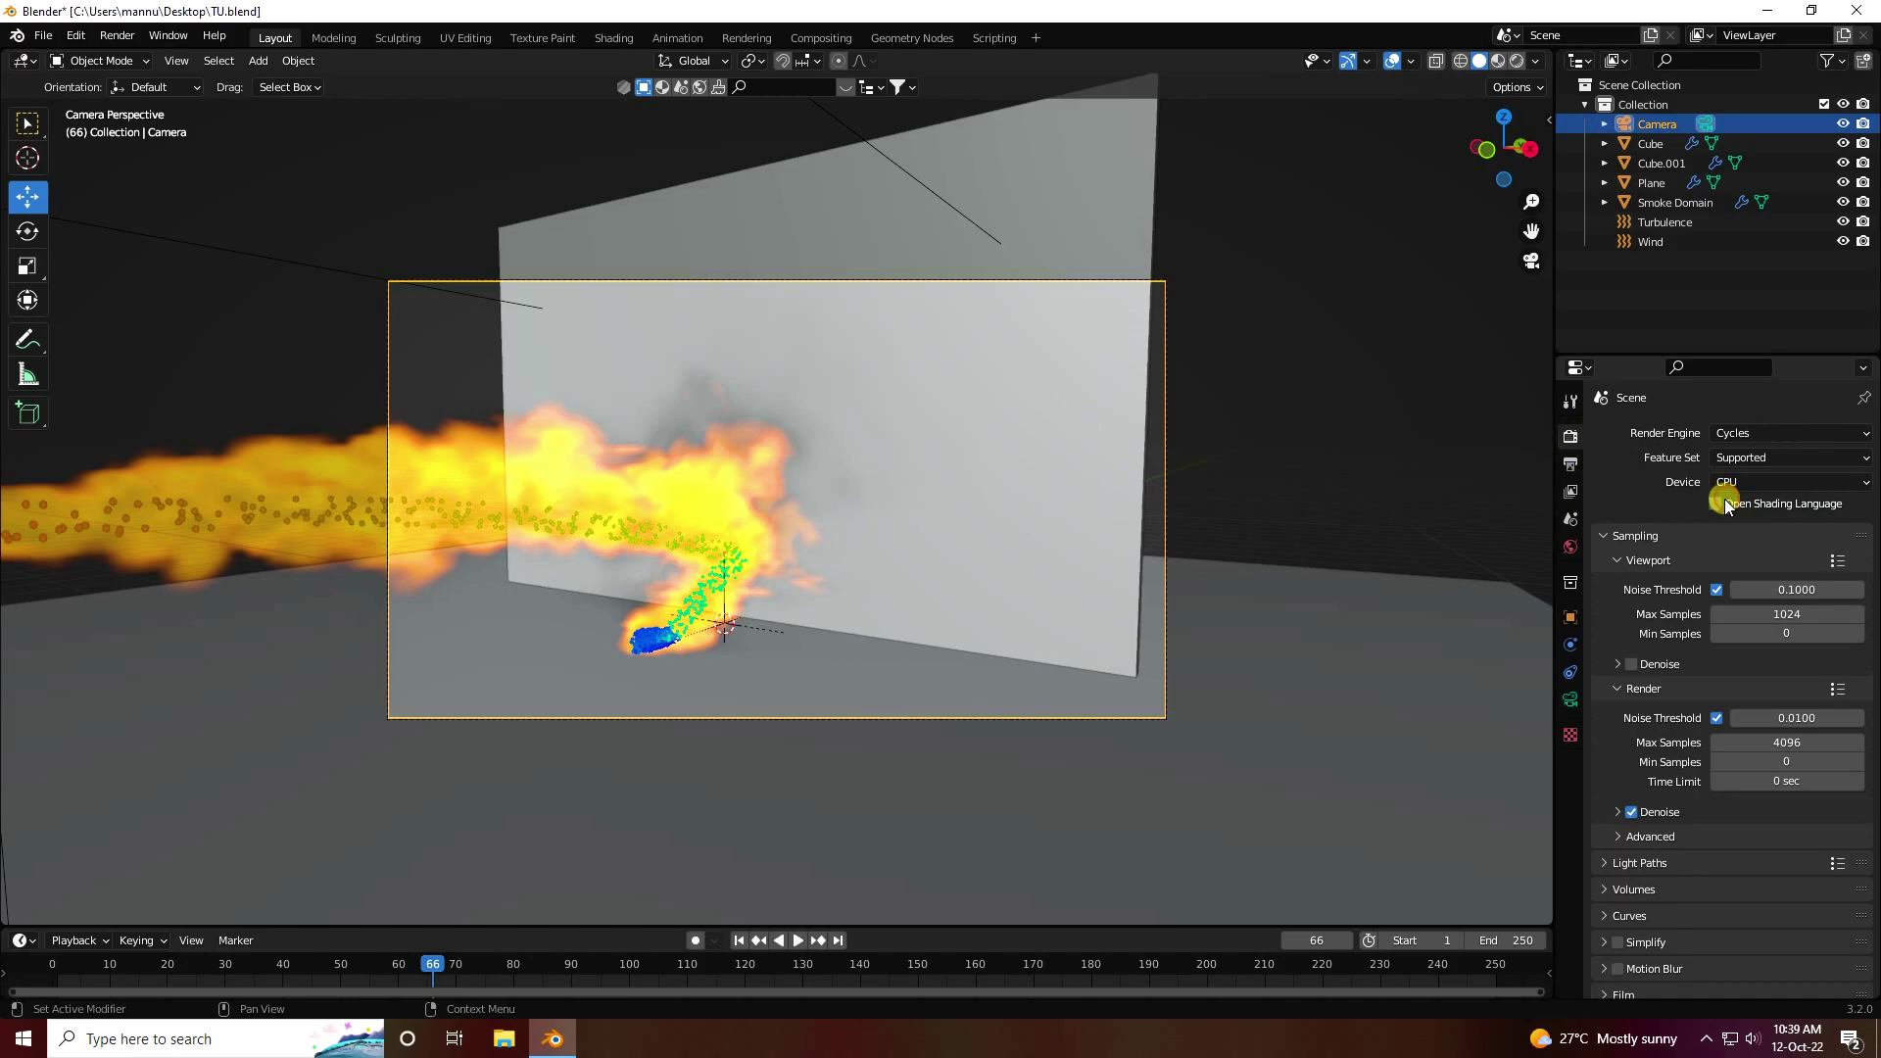
{"action": "left_click", "coordinate": [44, 37]}
{"action": "left_click", "coordinate": [79, 155]}
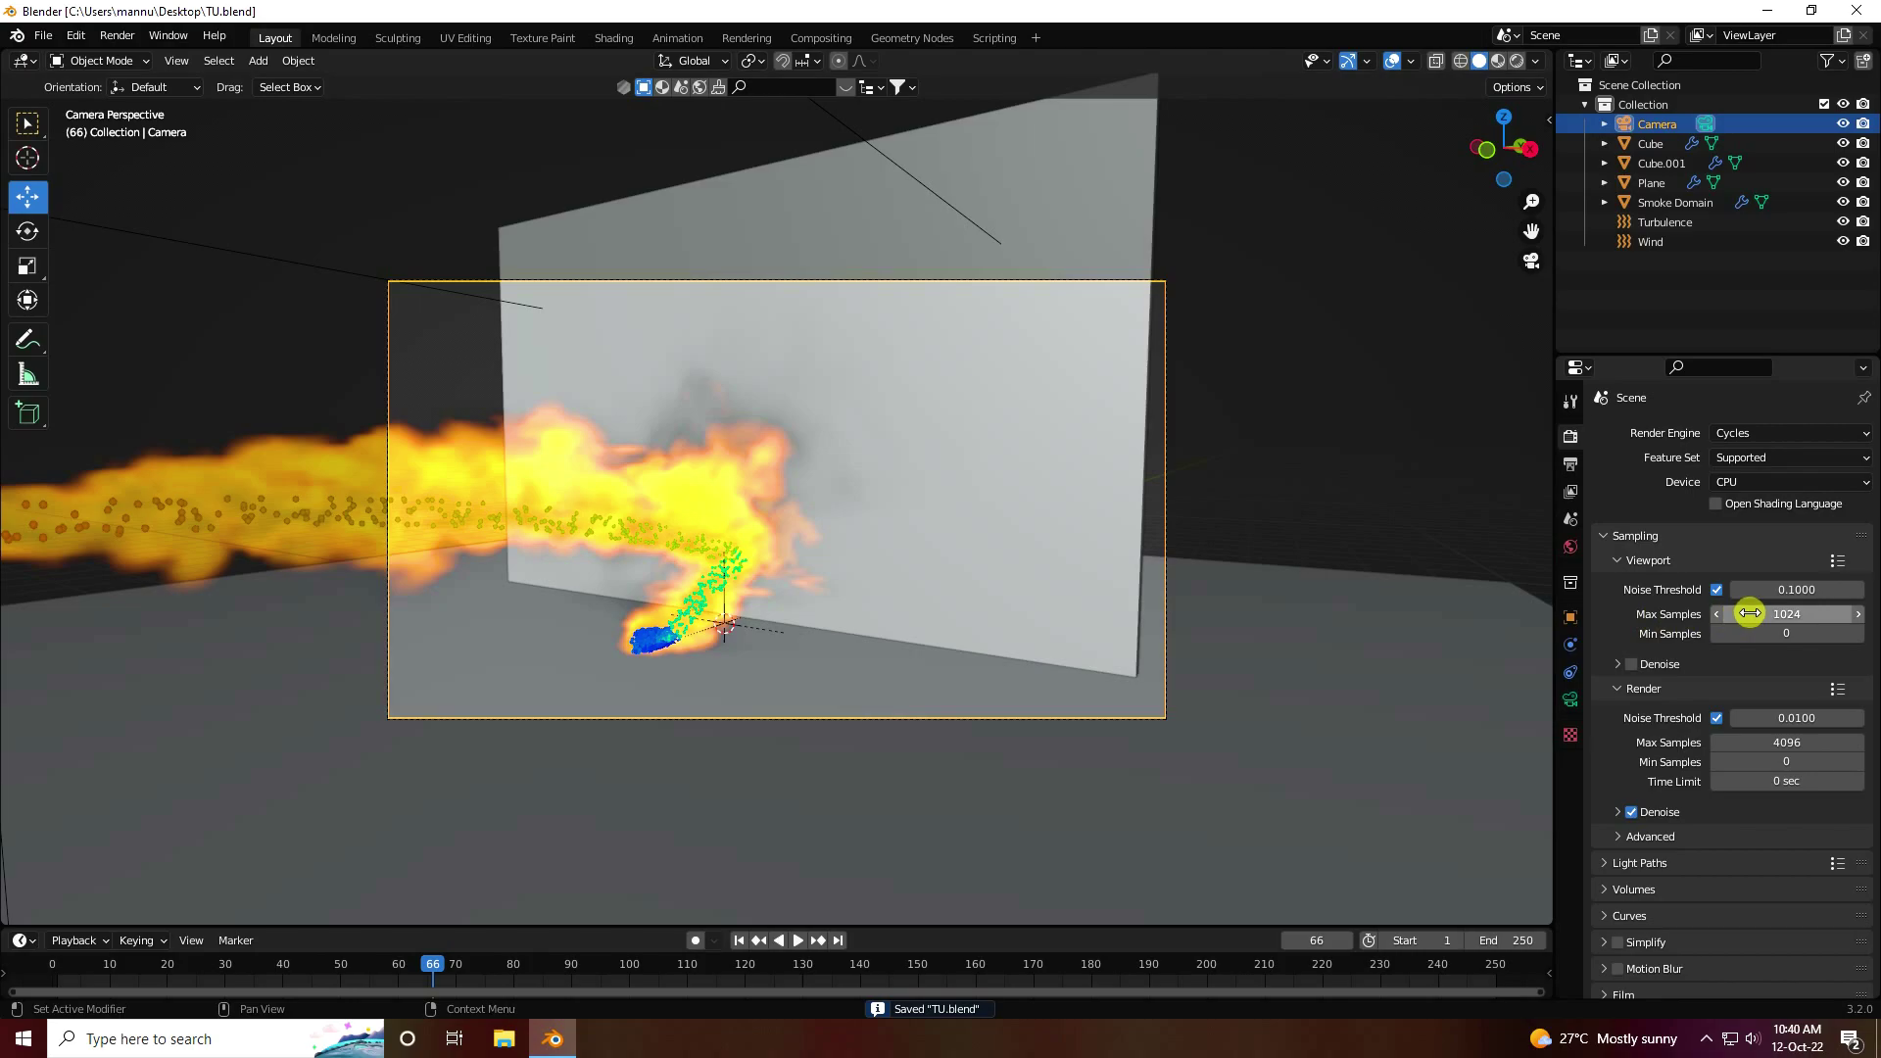
Set the Cycles device to GPU Compute and the max samples to 32 for both viewport and render
{"action": "left_click", "coordinate": [1725, 482]}
{"action": "left_click", "coordinate": [1734, 527]}
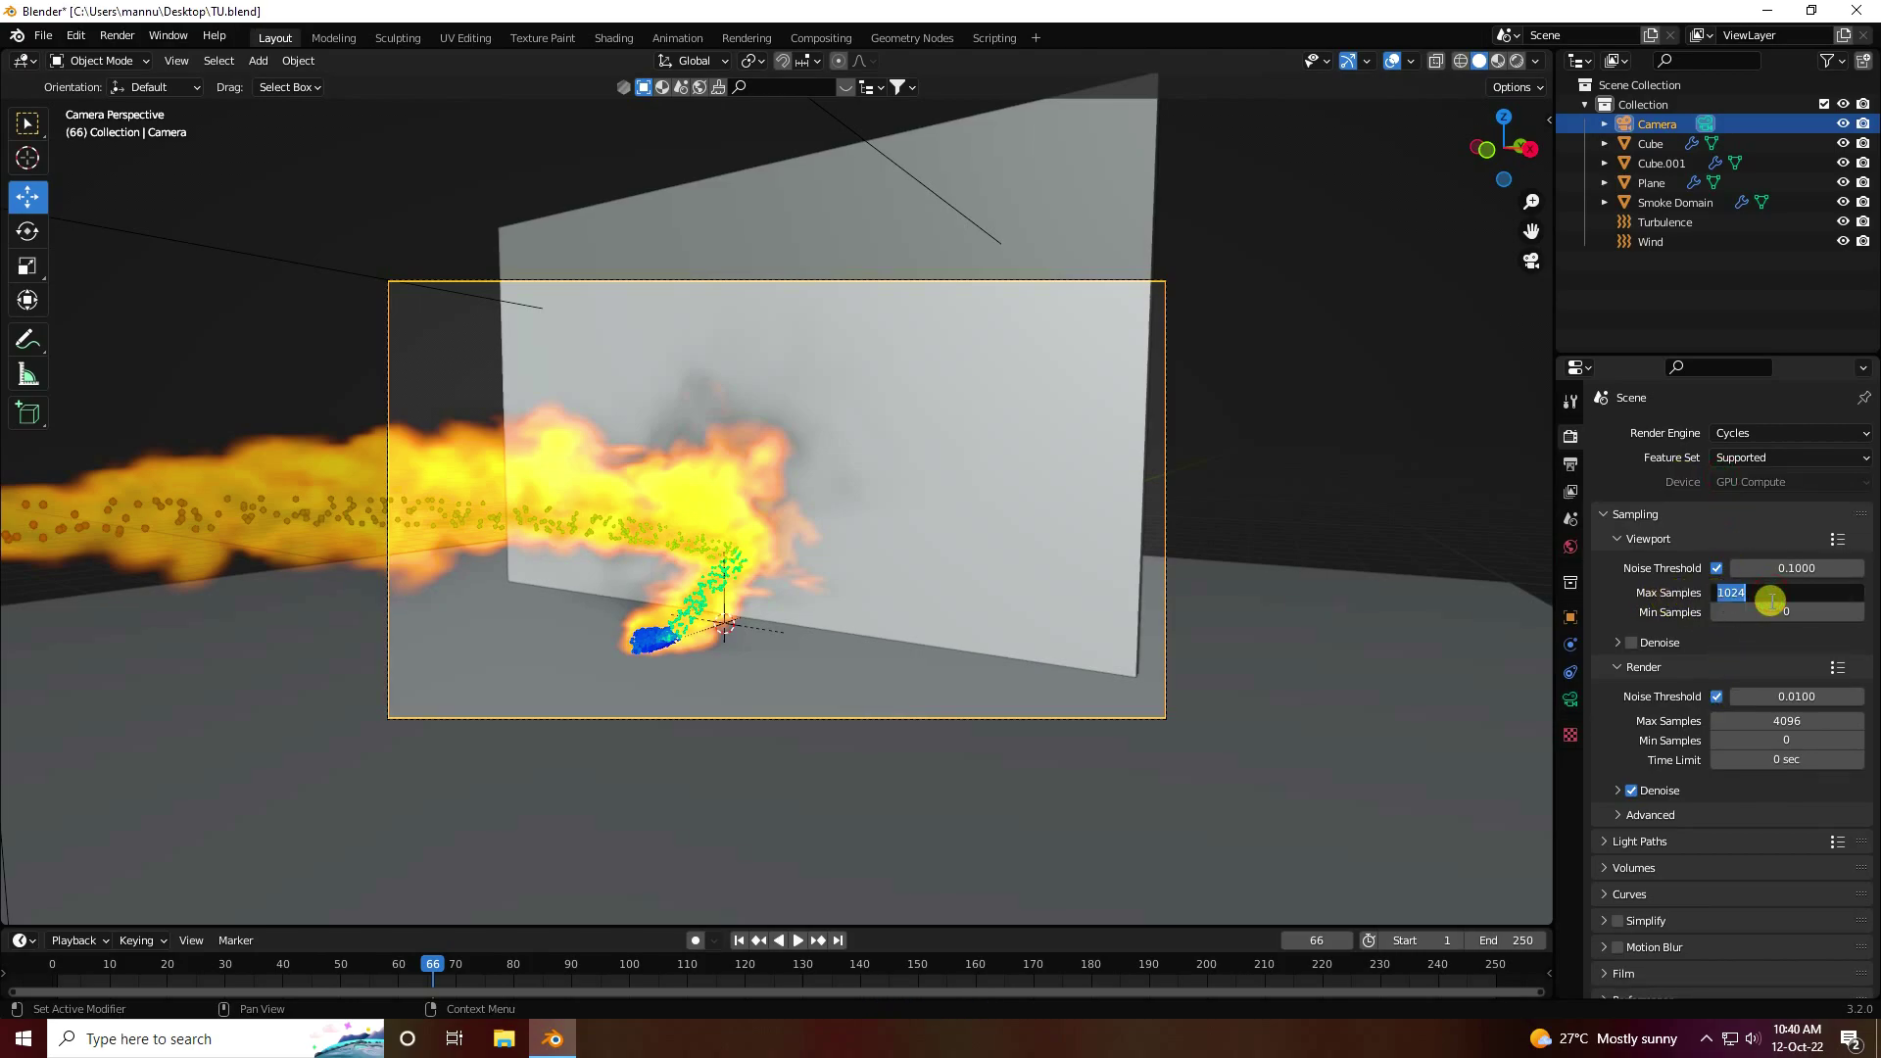
{"action": "key", "text": "Return"}
{"action": "left_click", "coordinate": [1764, 721]}
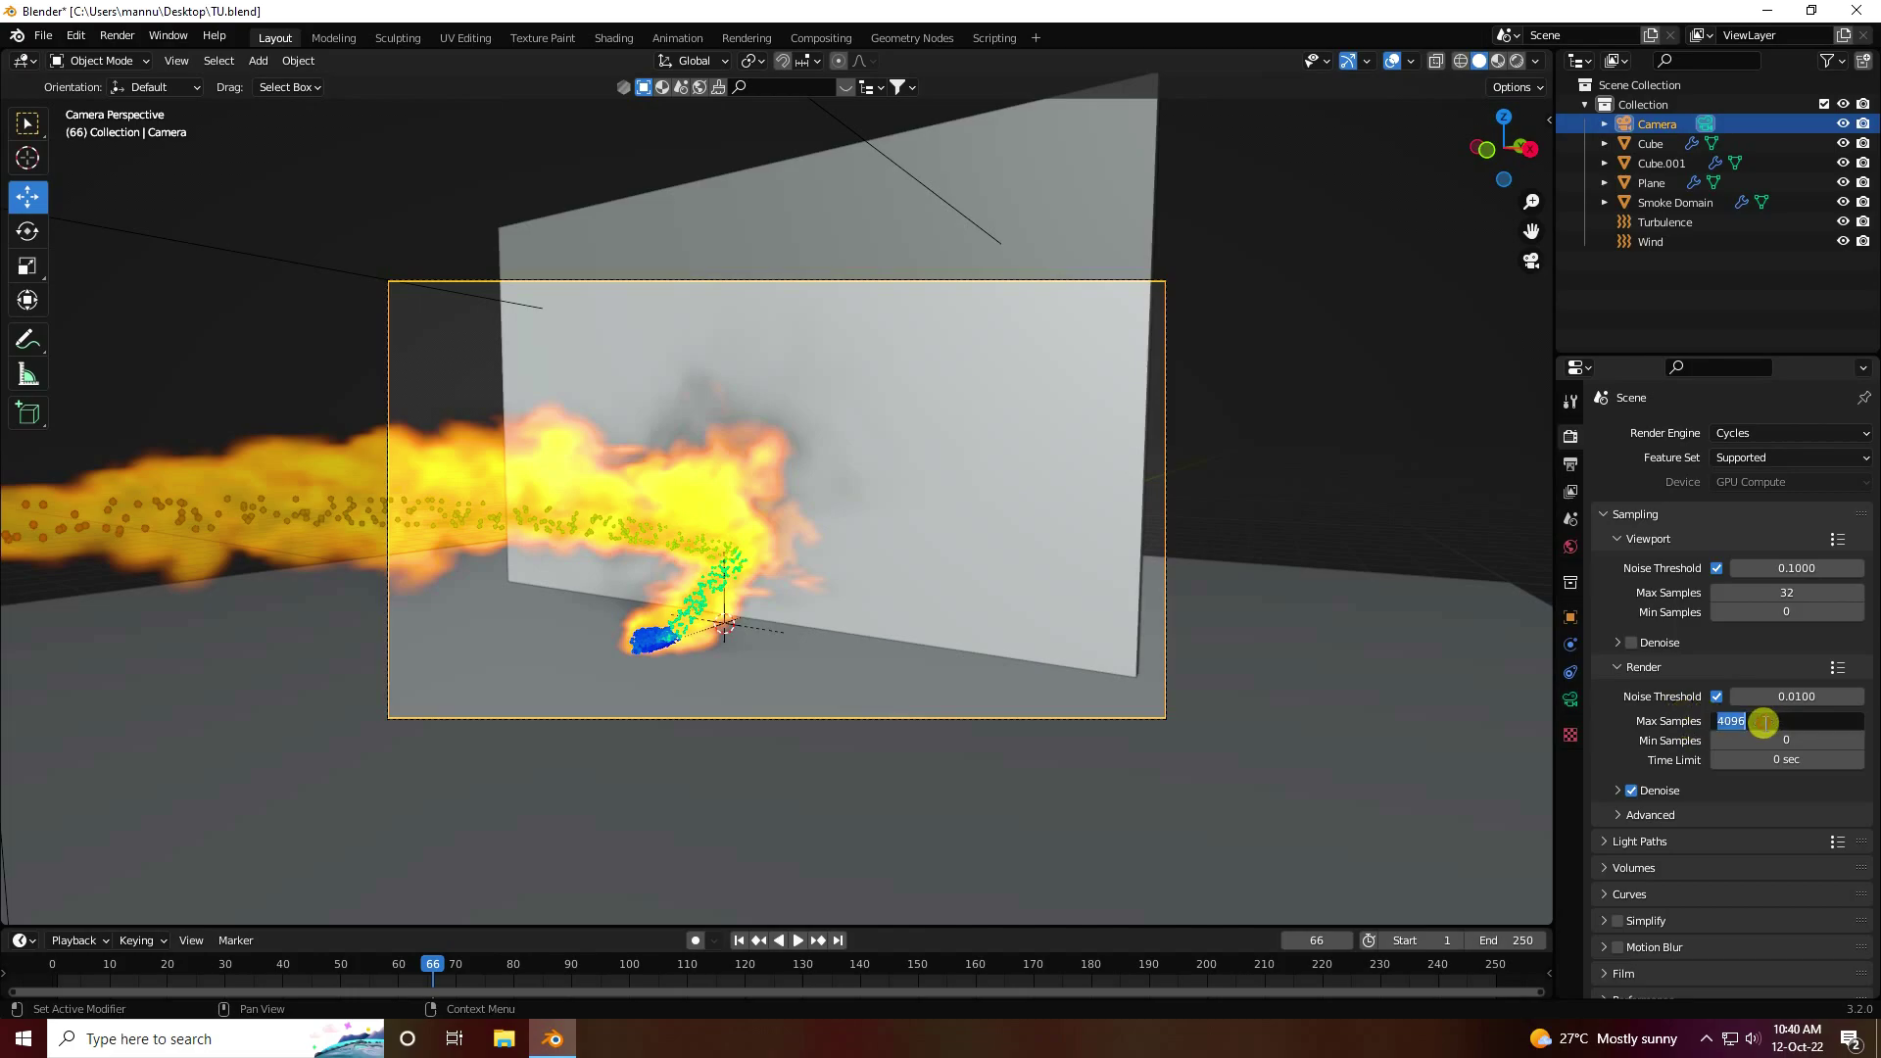
{"action": "key", "text": "Return"}
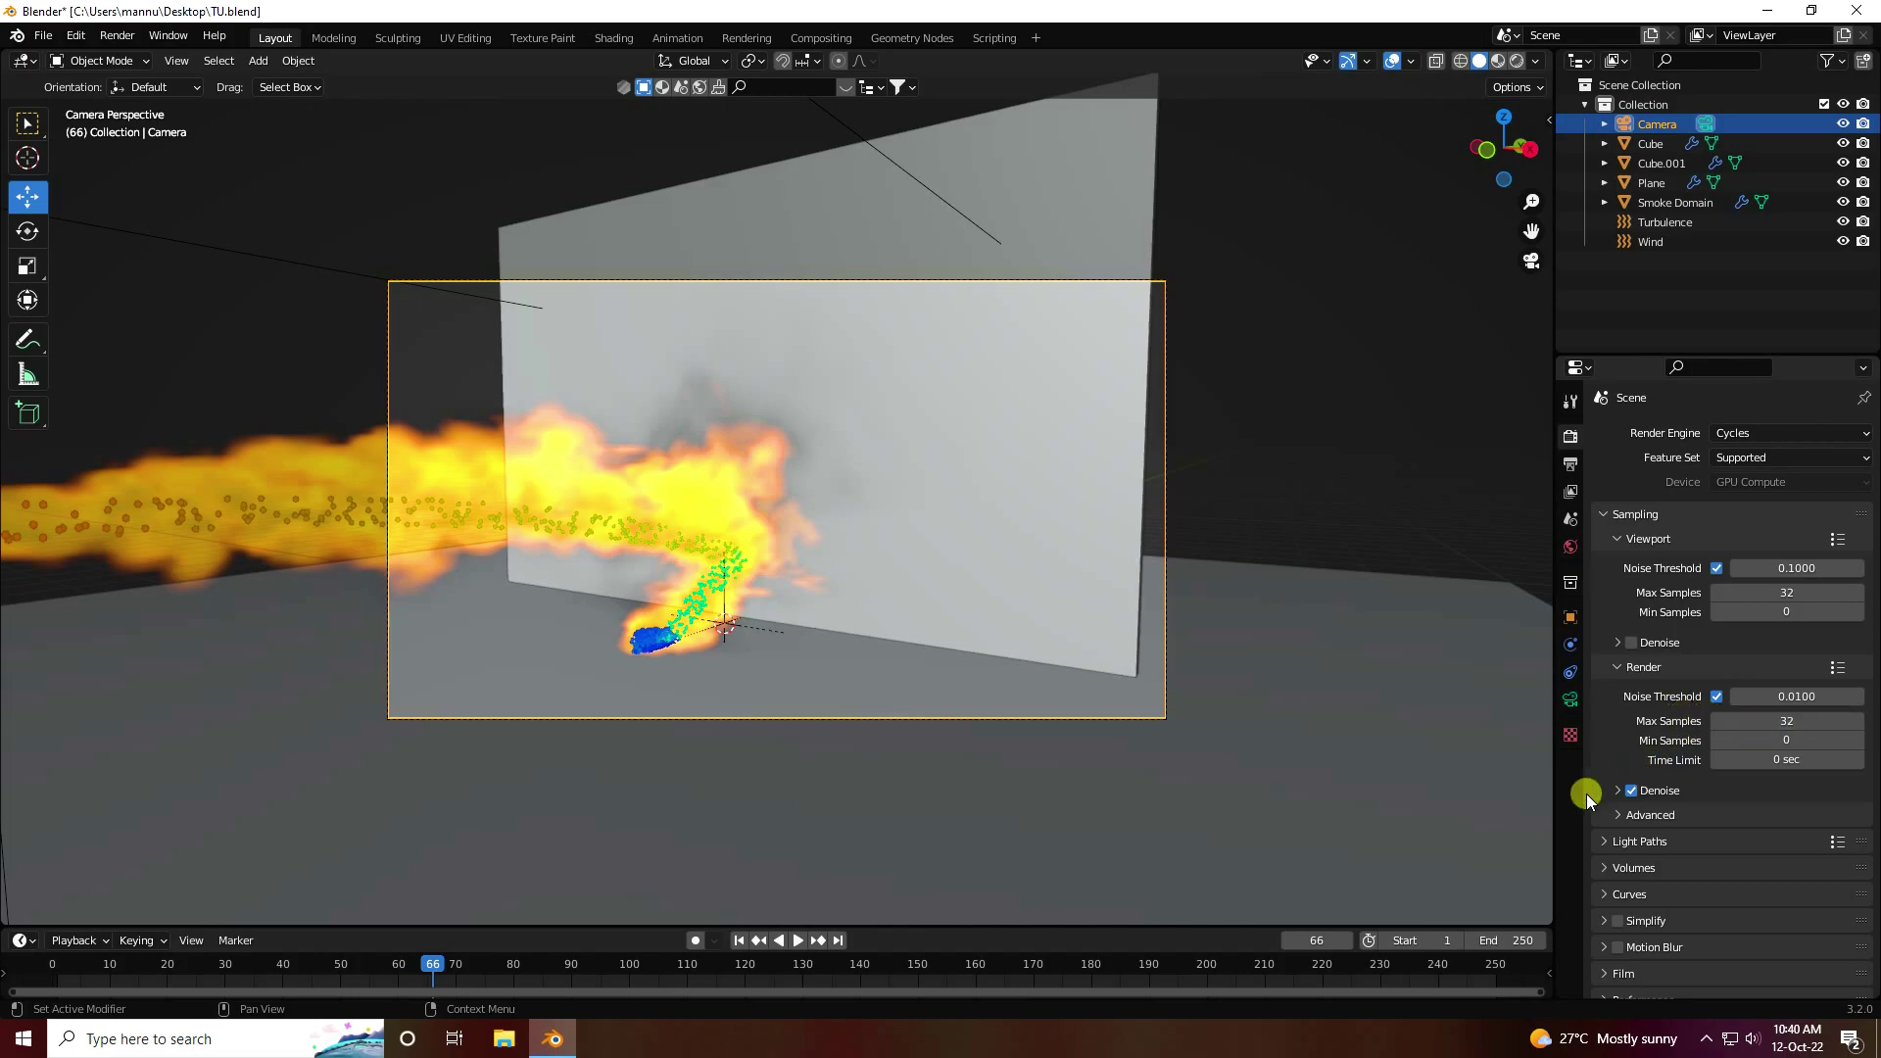
Set the color management look to Very High Contrast
{"action": "scroll", "coordinate": [1589, 808], "scroll_direction": "down", "scroll_amount": 3}
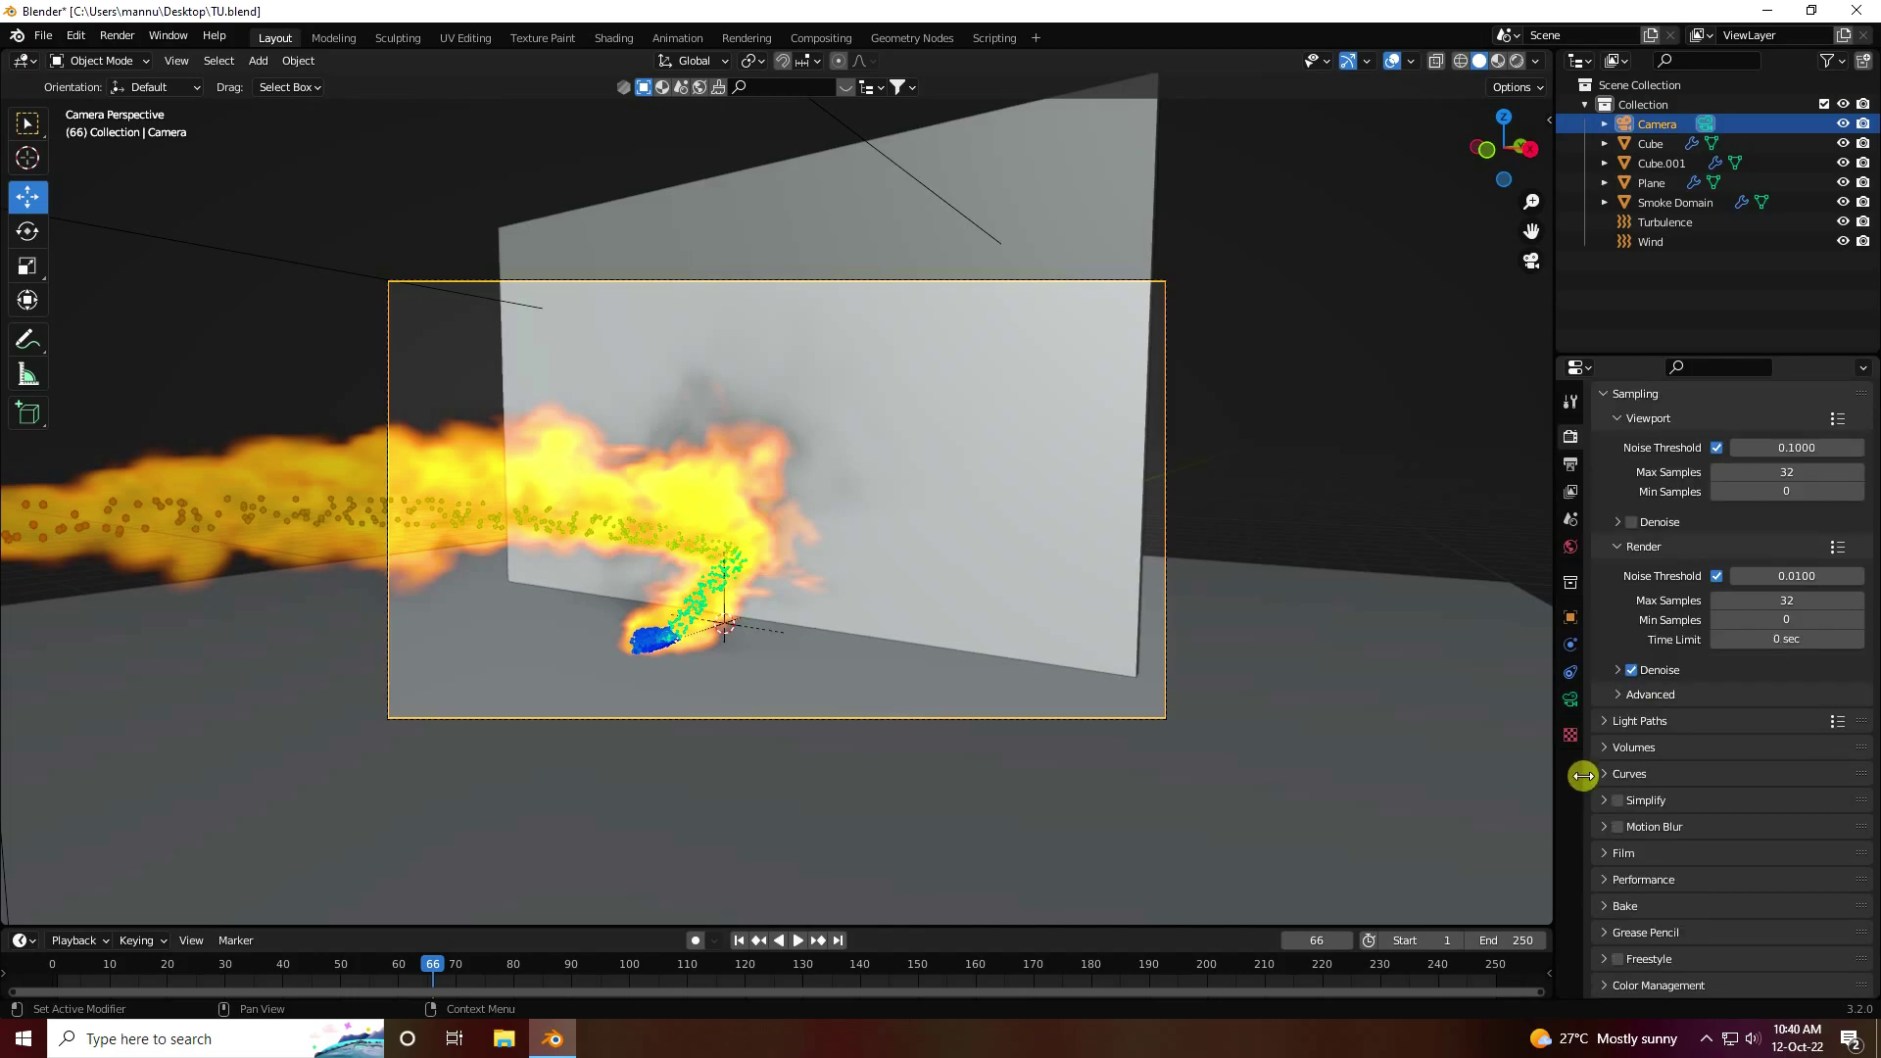
{"action": "left_click", "coordinate": [1607, 988]}
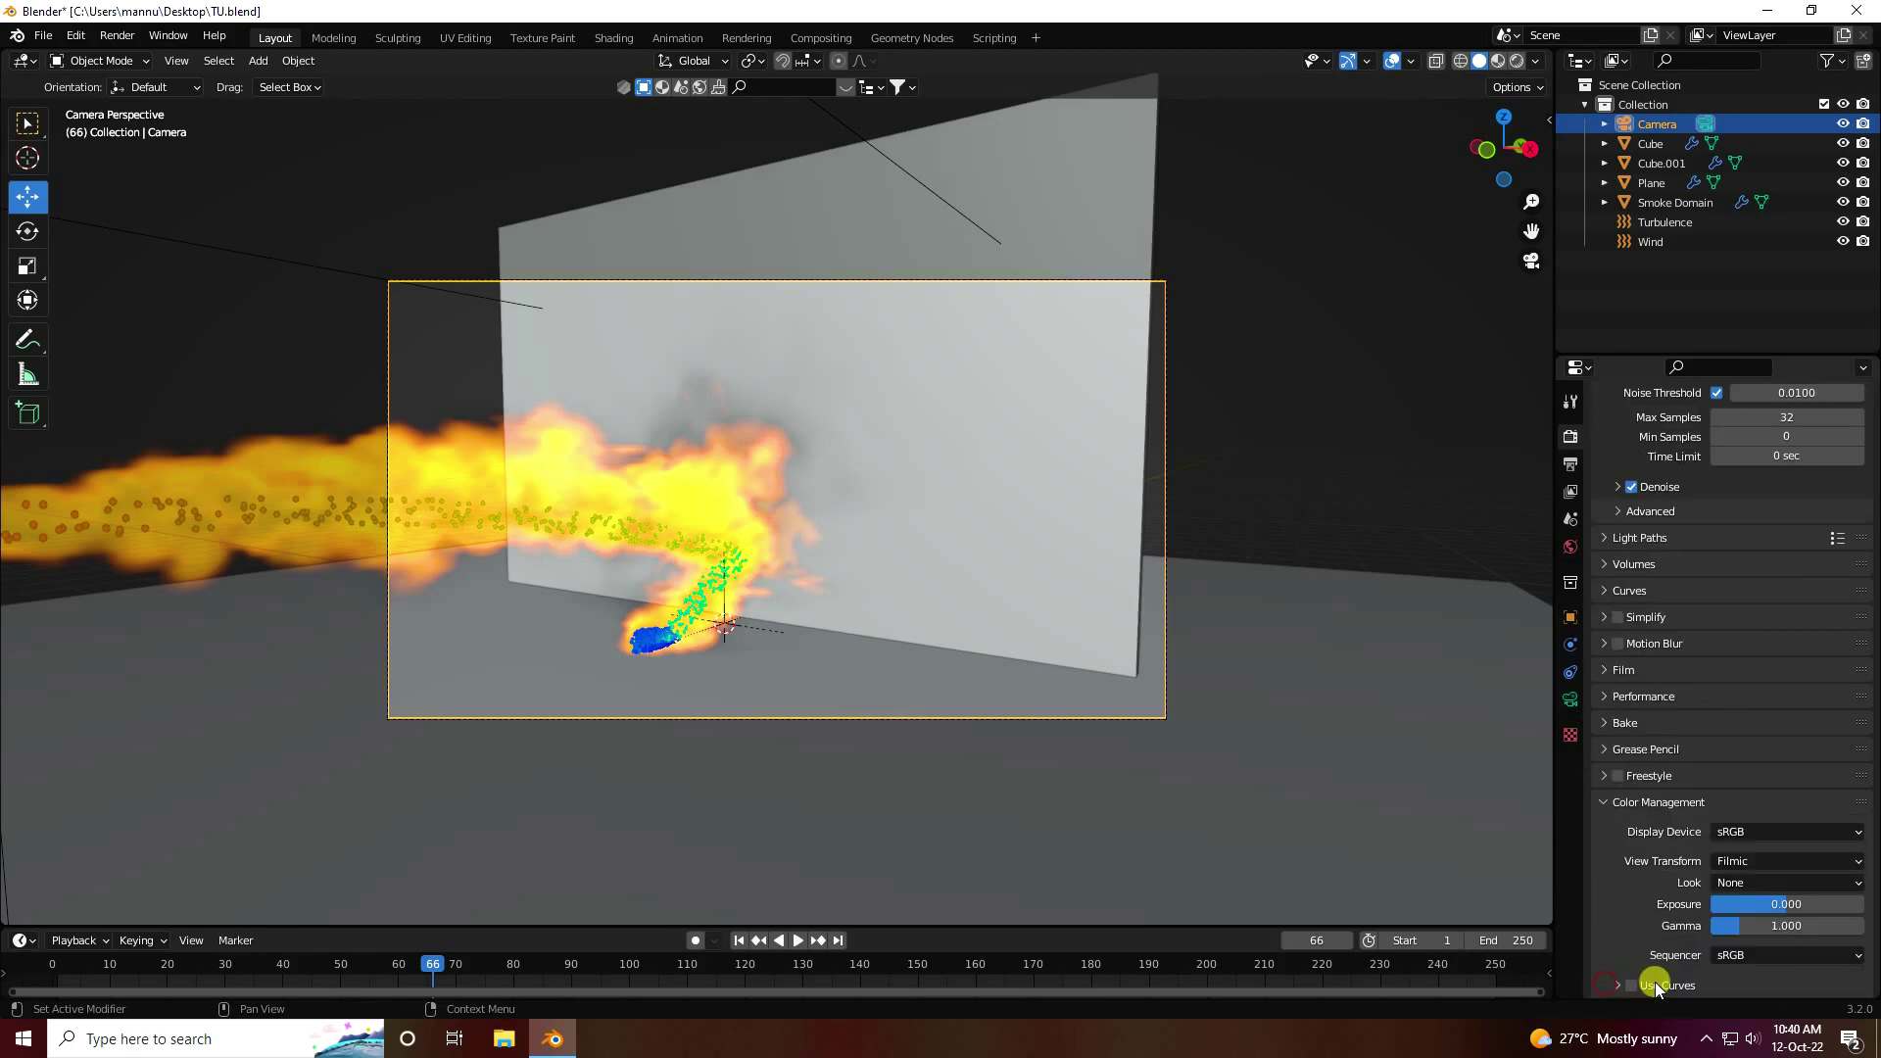
{"action": "left_click", "coordinate": [1733, 883]}
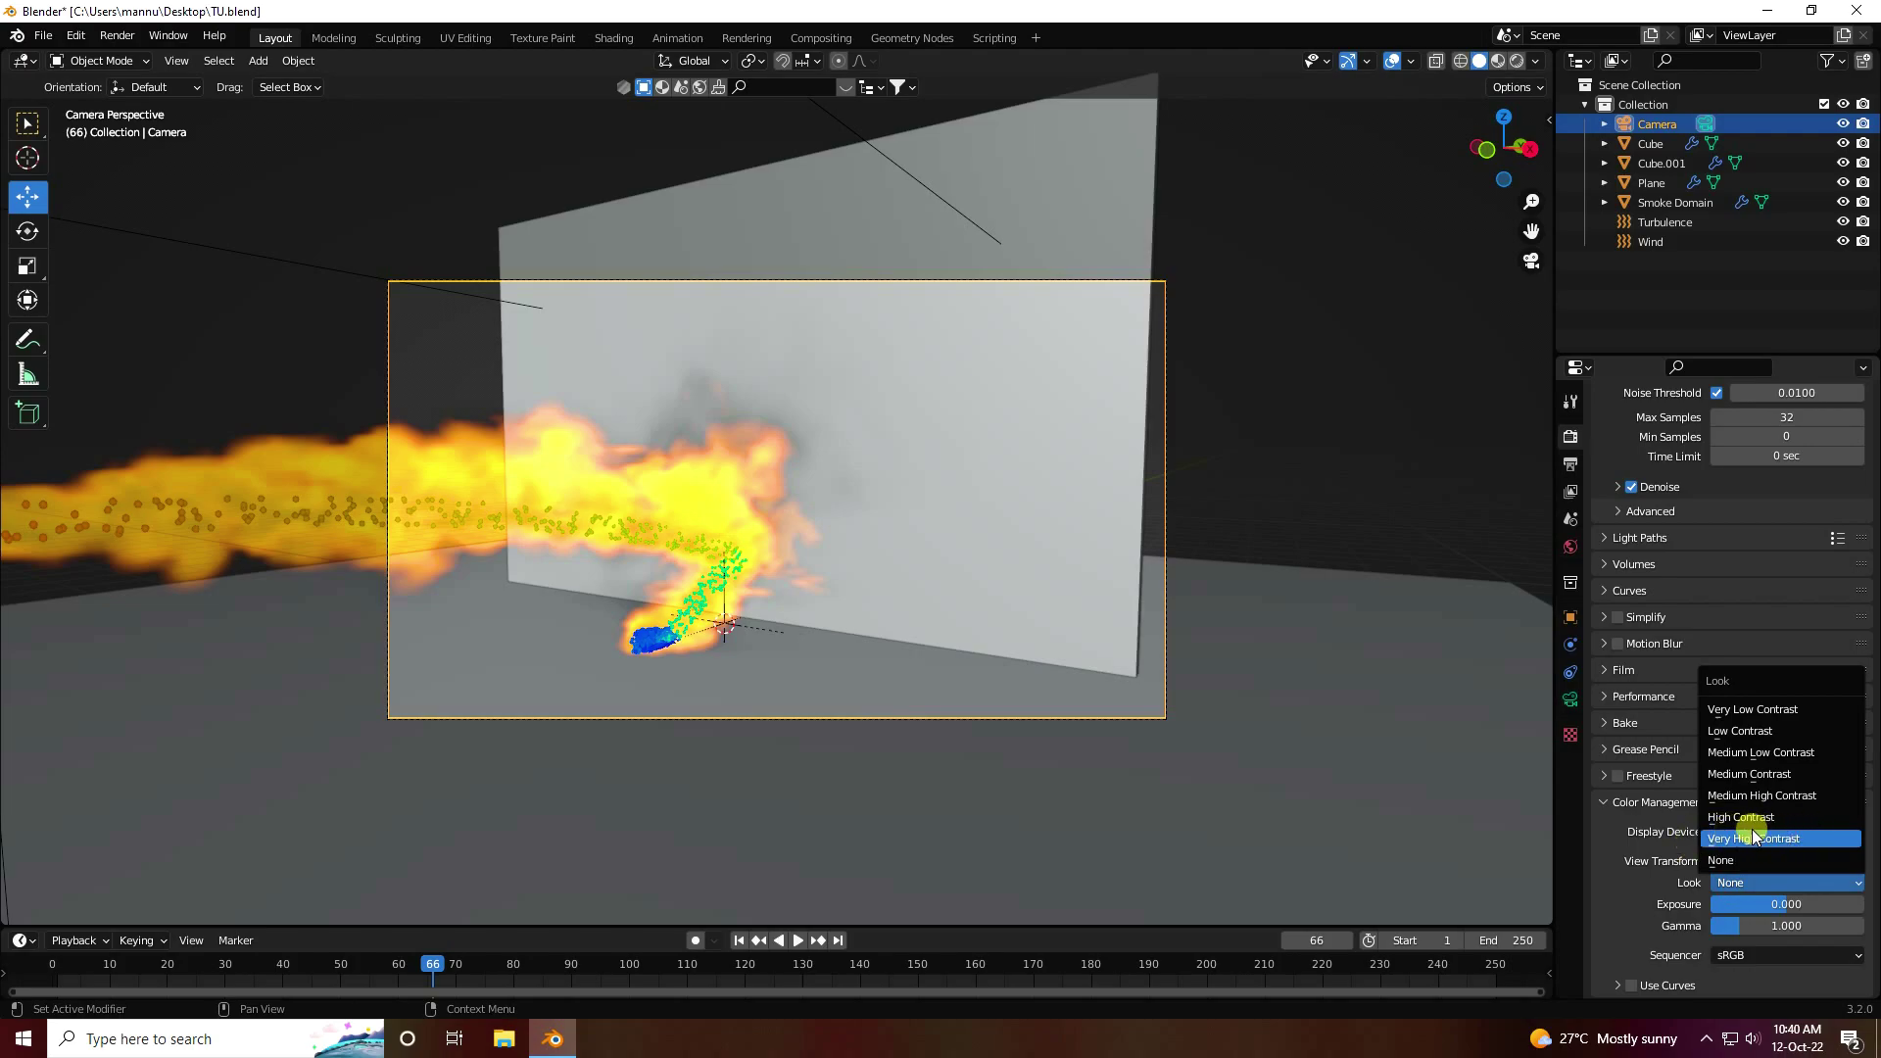
{"action": "left_click", "coordinate": [1778, 840]}
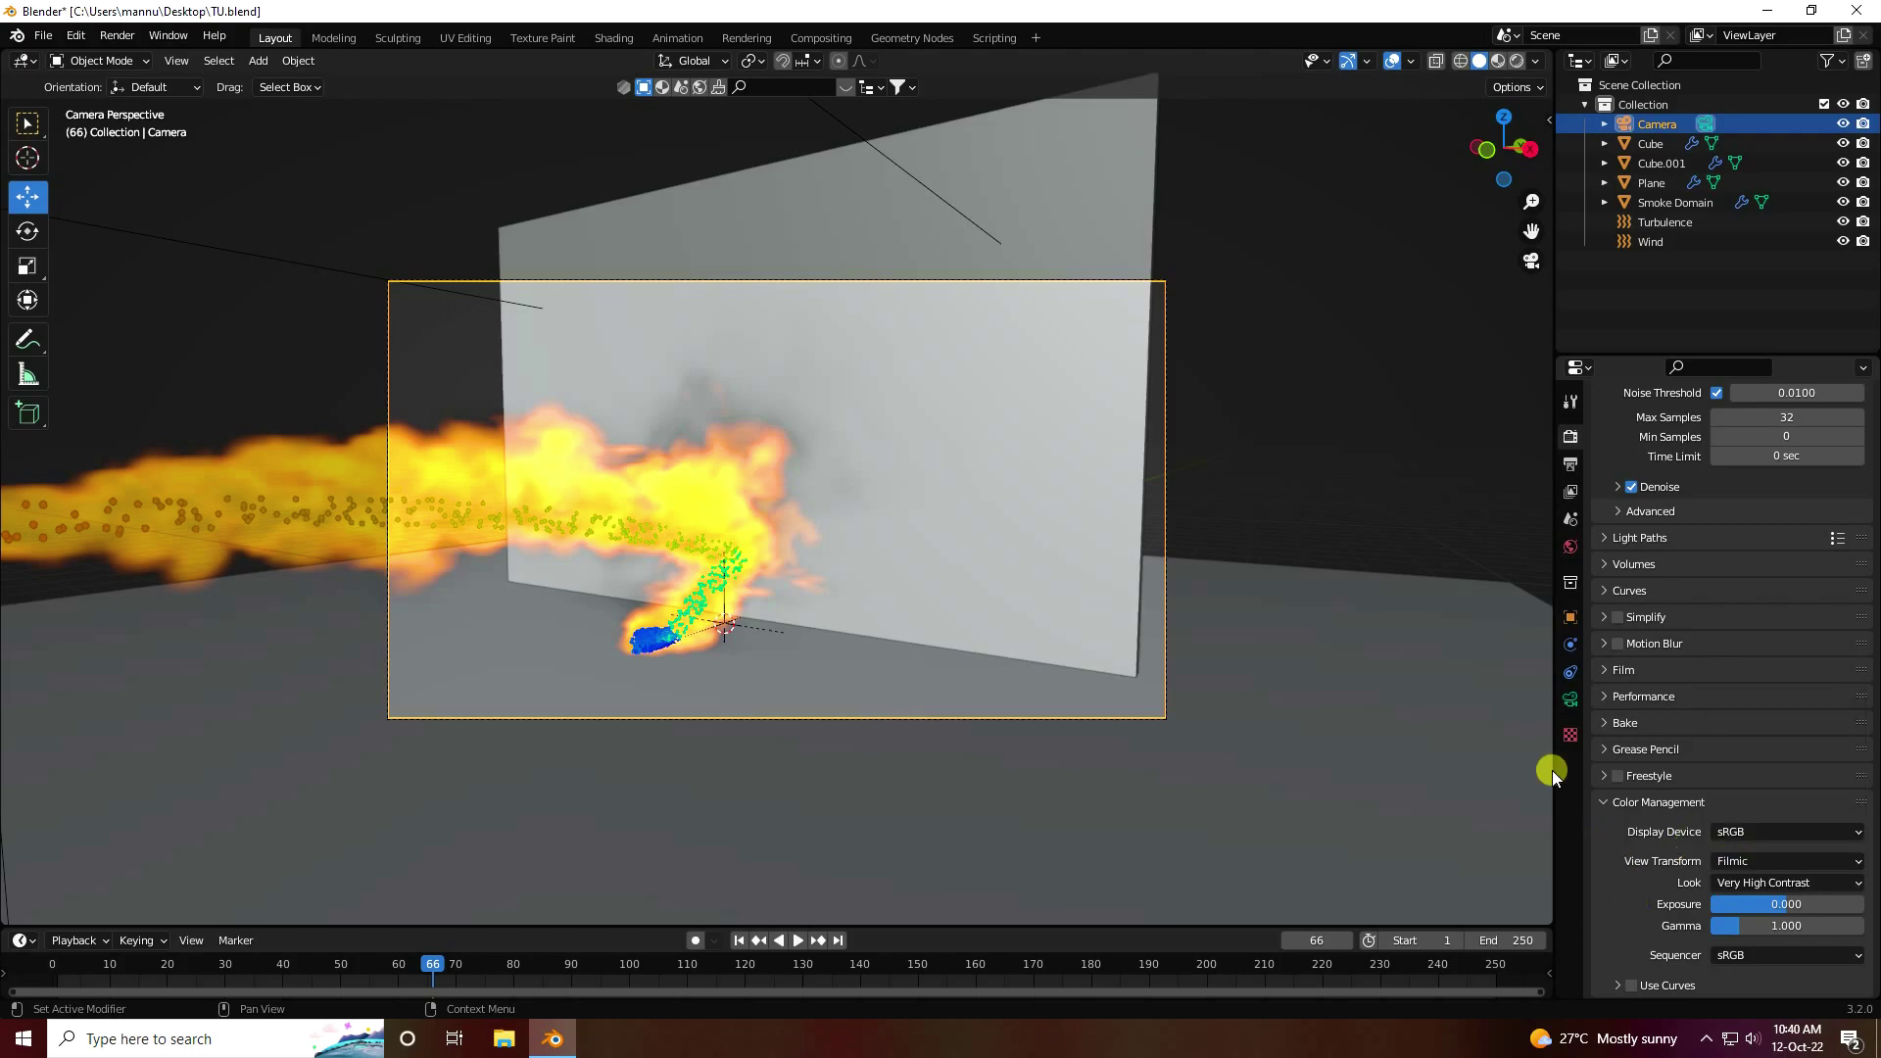
Give the wall a new material with a pure black base color
{"action": "left_click", "coordinate": [1016, 369]}
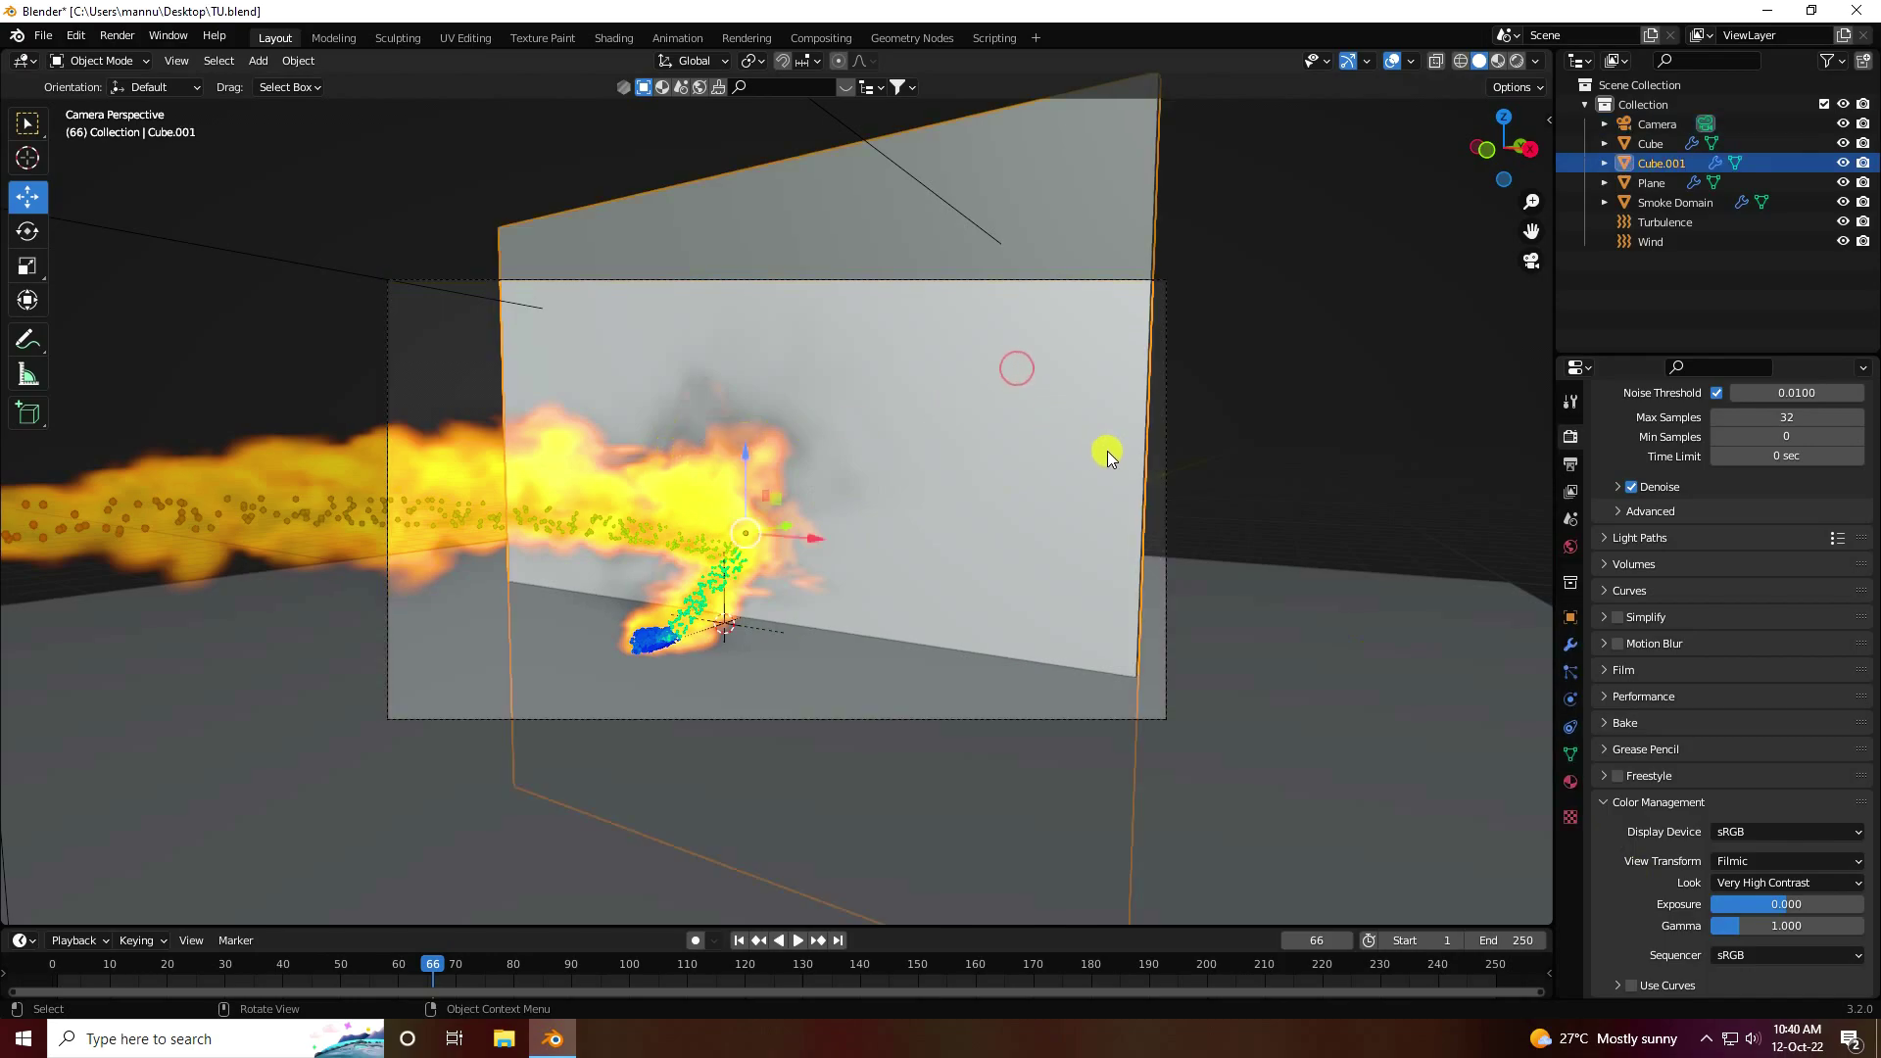
{"action": "left_click", "coordinate": [1571, 780]}
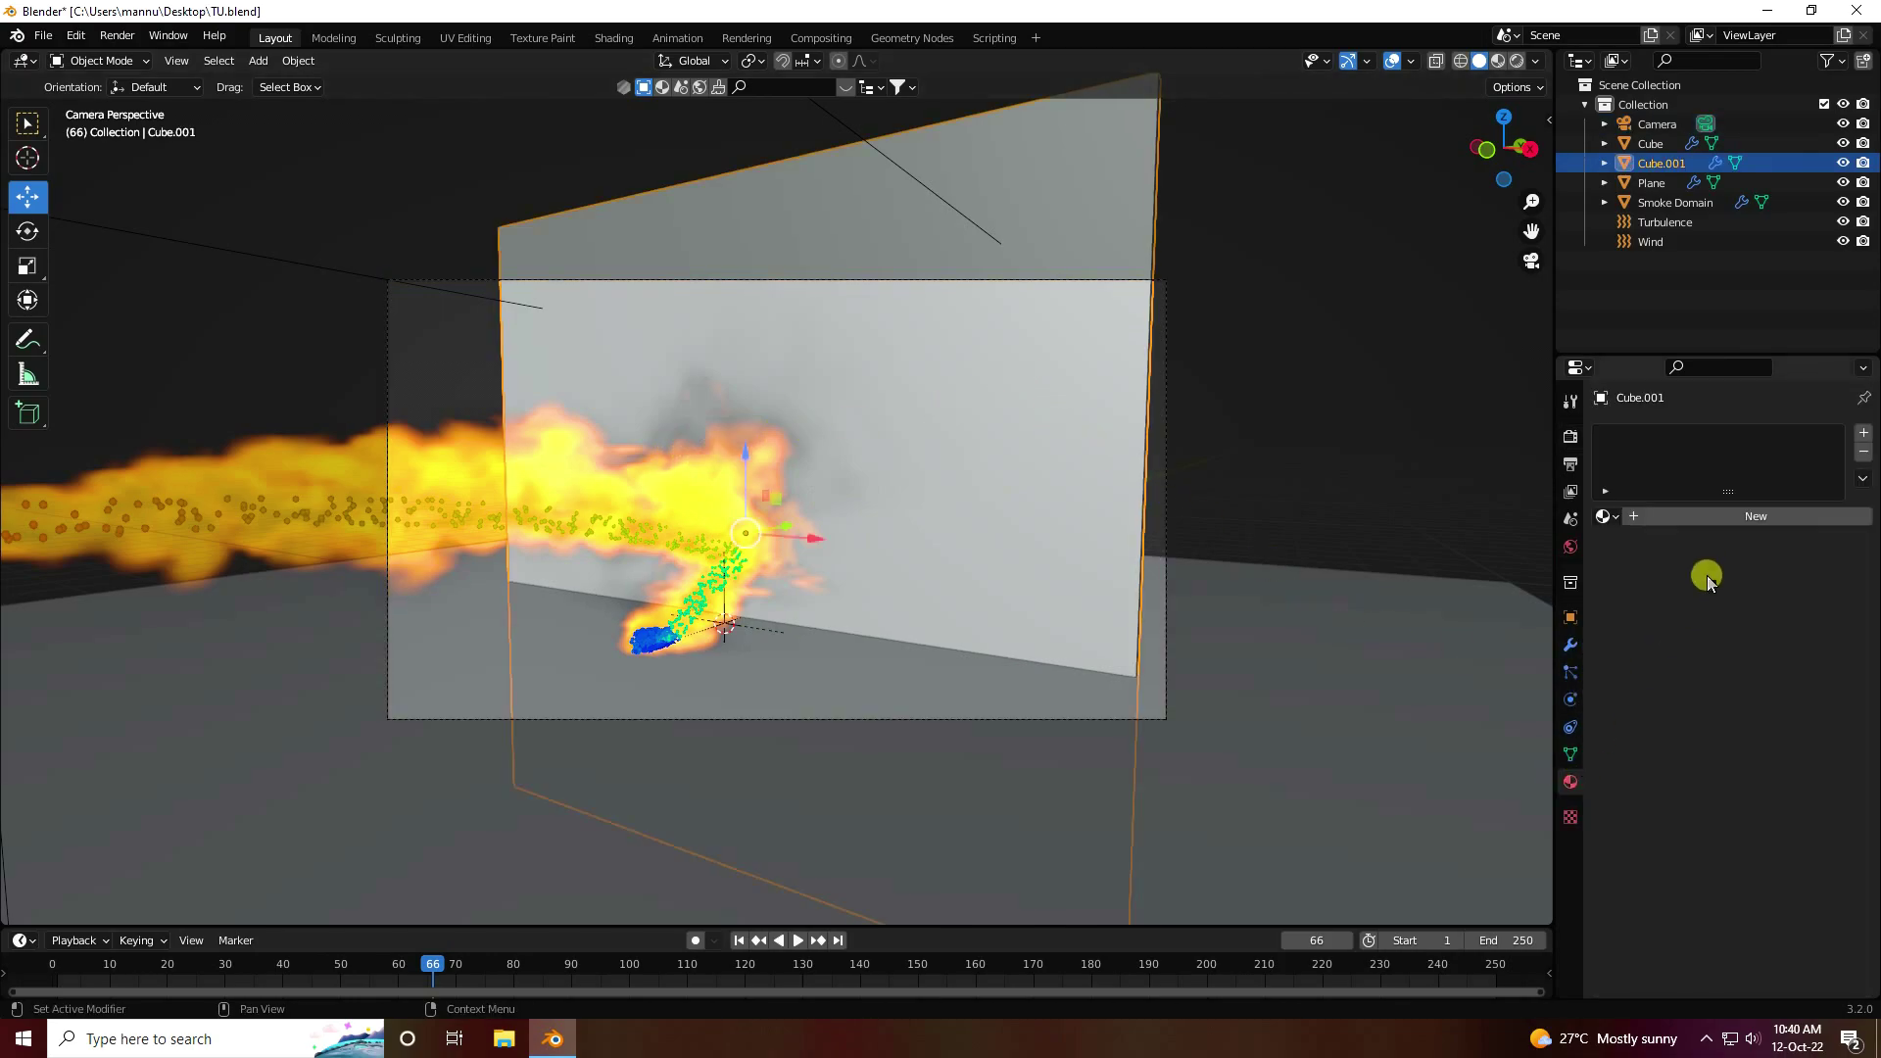
{"action": "left_click", "coordinate": [1667, 521]}
{"action": "left_click", "coordinate": [1763, 690]}
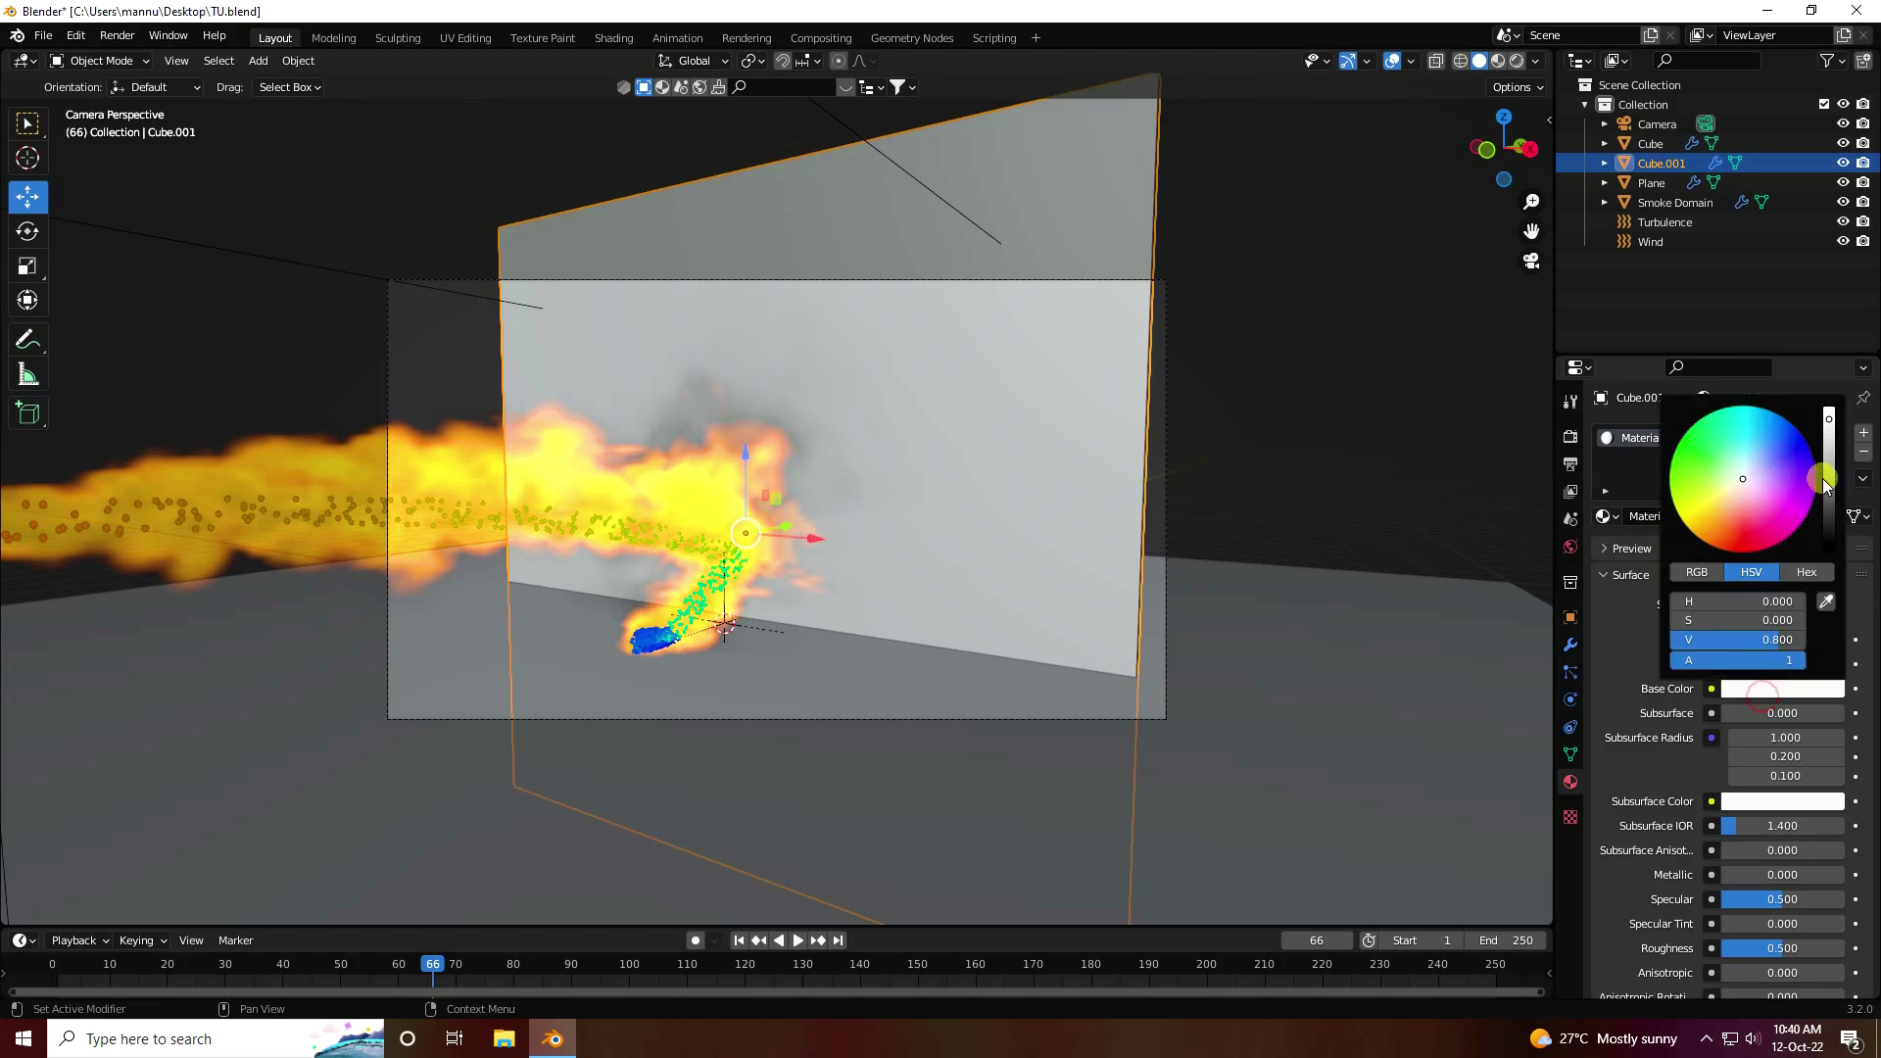
{"action": "left_click_drag", "start_coordinate": [1824, 485], "coordinate": [1830, 606]}
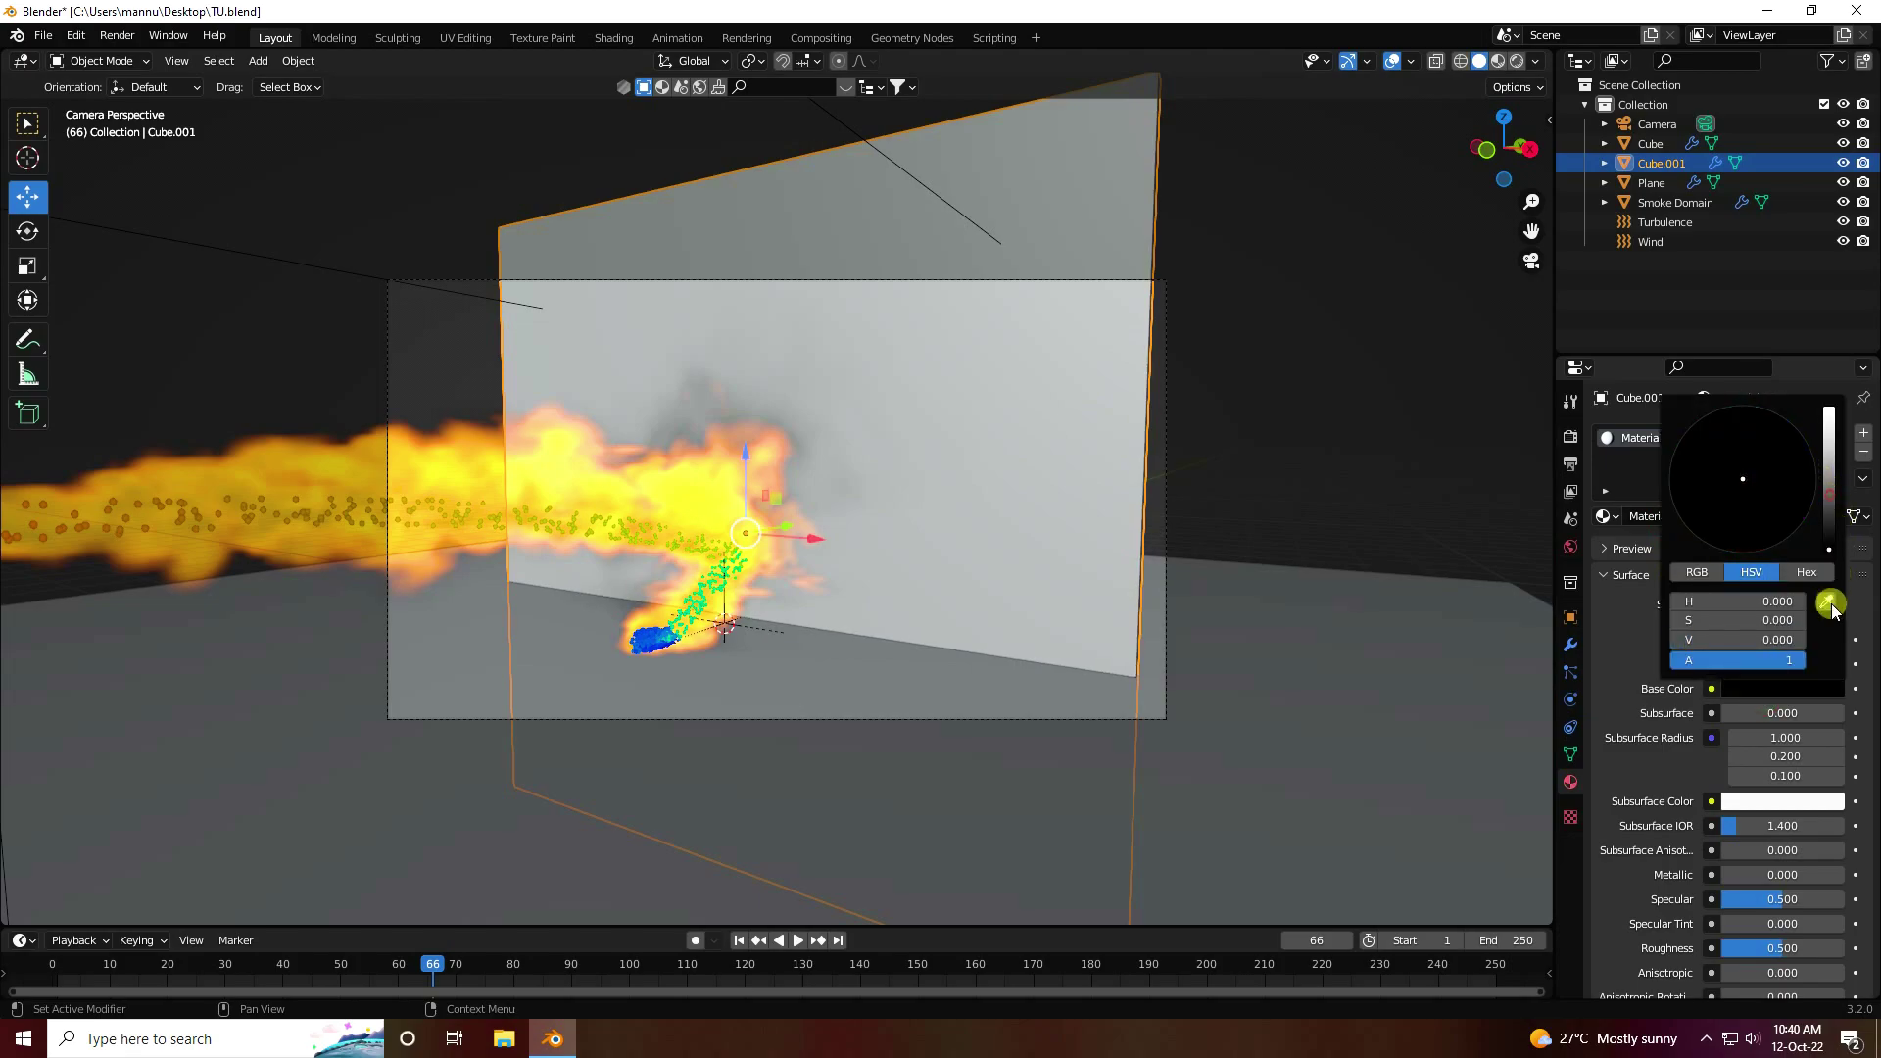
Set the wall material's metallic value to 0.5 and rename the material B
{"action": "left_click", "coordinate": [1759, 875]}
{"action": "type", "text": "0.5"}
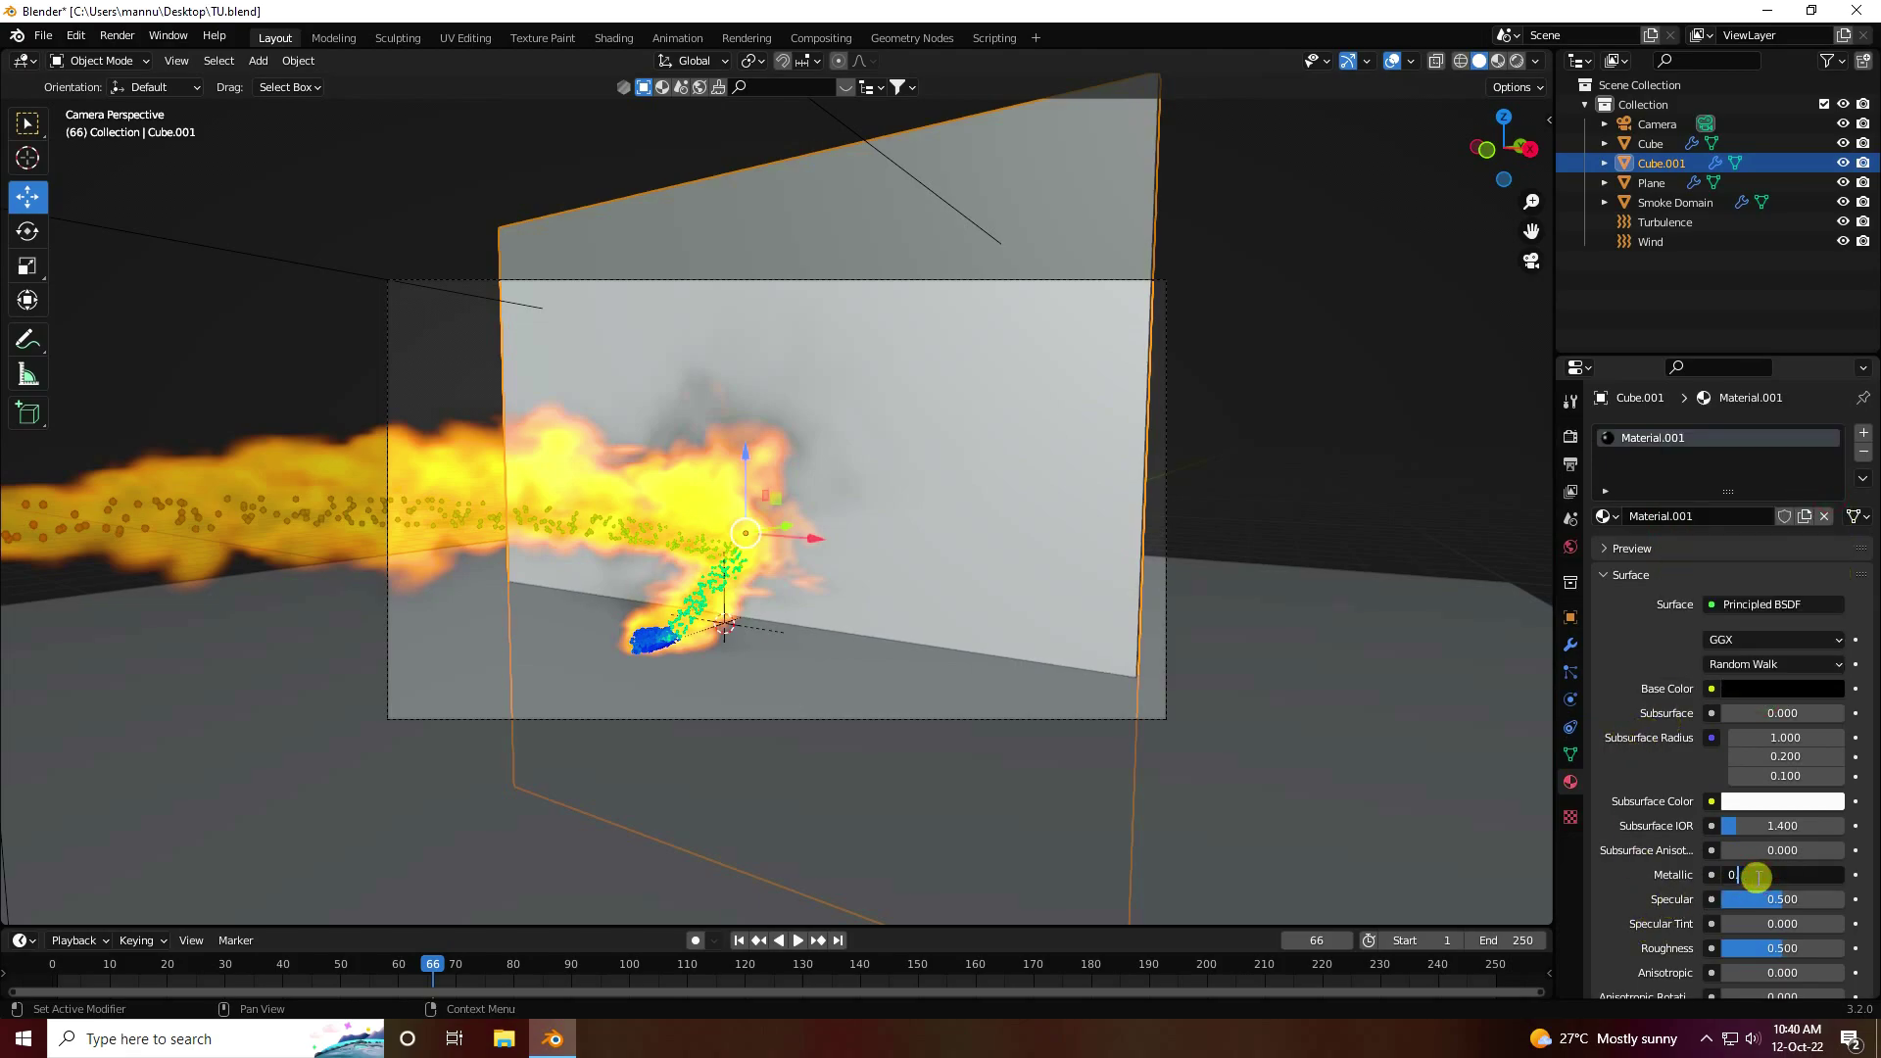
{"action": "key", "text": "Return"}
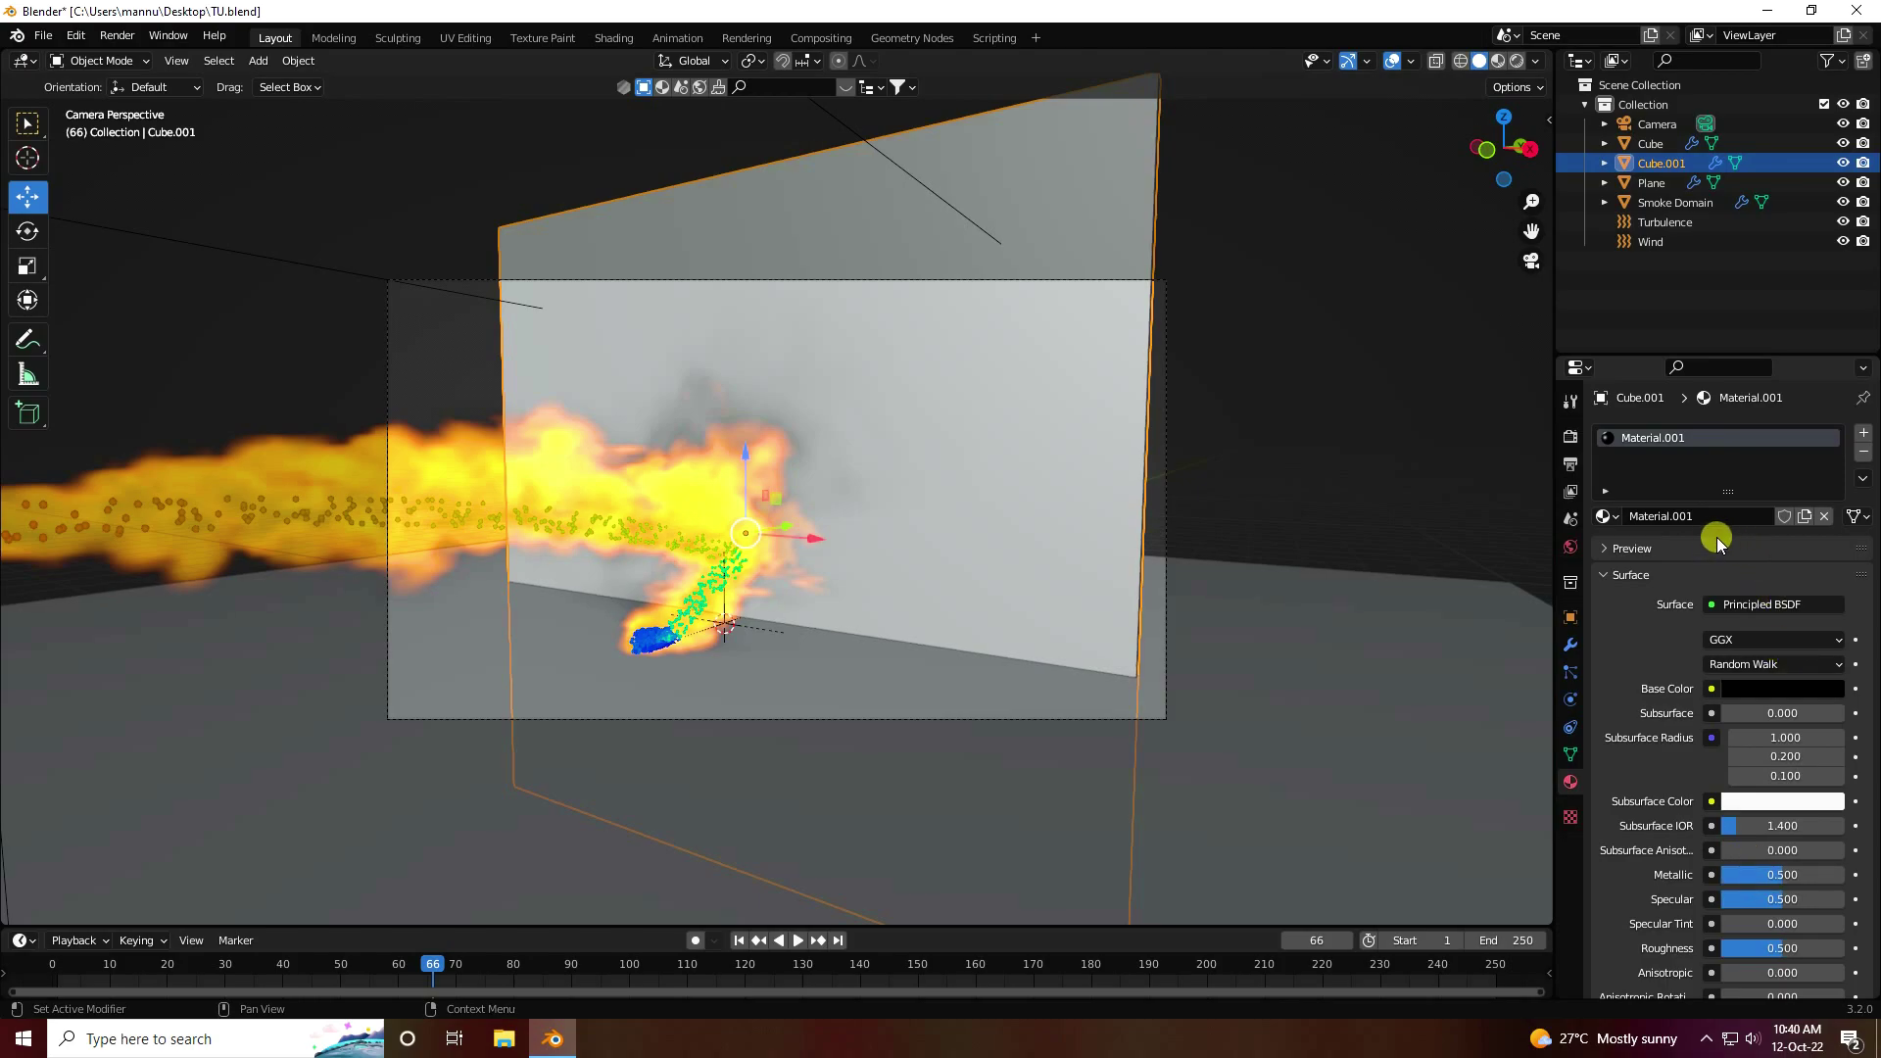
{"action": "type", "text": "B"}
{"action": "left_click", "coordinate": [1652, 651]}
Assign the existing material B to the floor plane and save the file
{"action": "left_click", "coordinate": [1296, 642]}
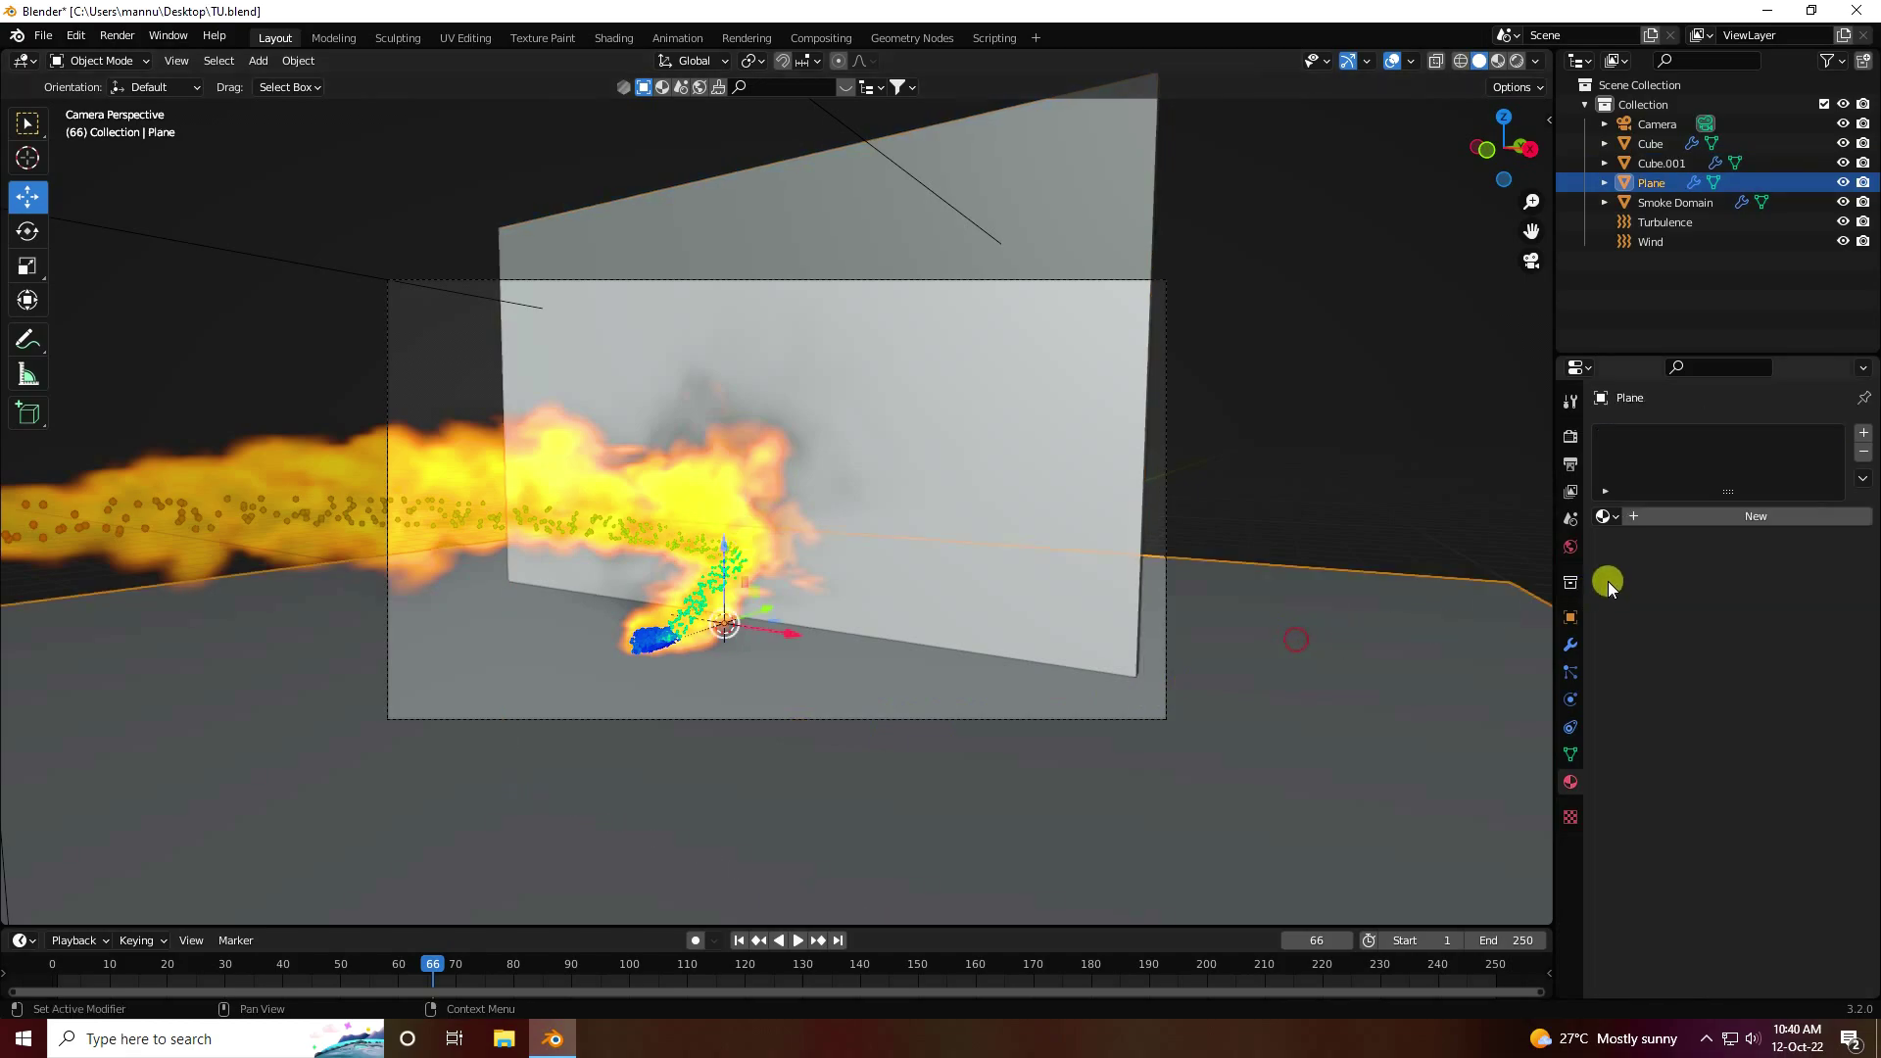
{"action": "left_click", "coordinate": [1611, 516]}
{"action": "left_click", "coordinate": [1637, 545]}
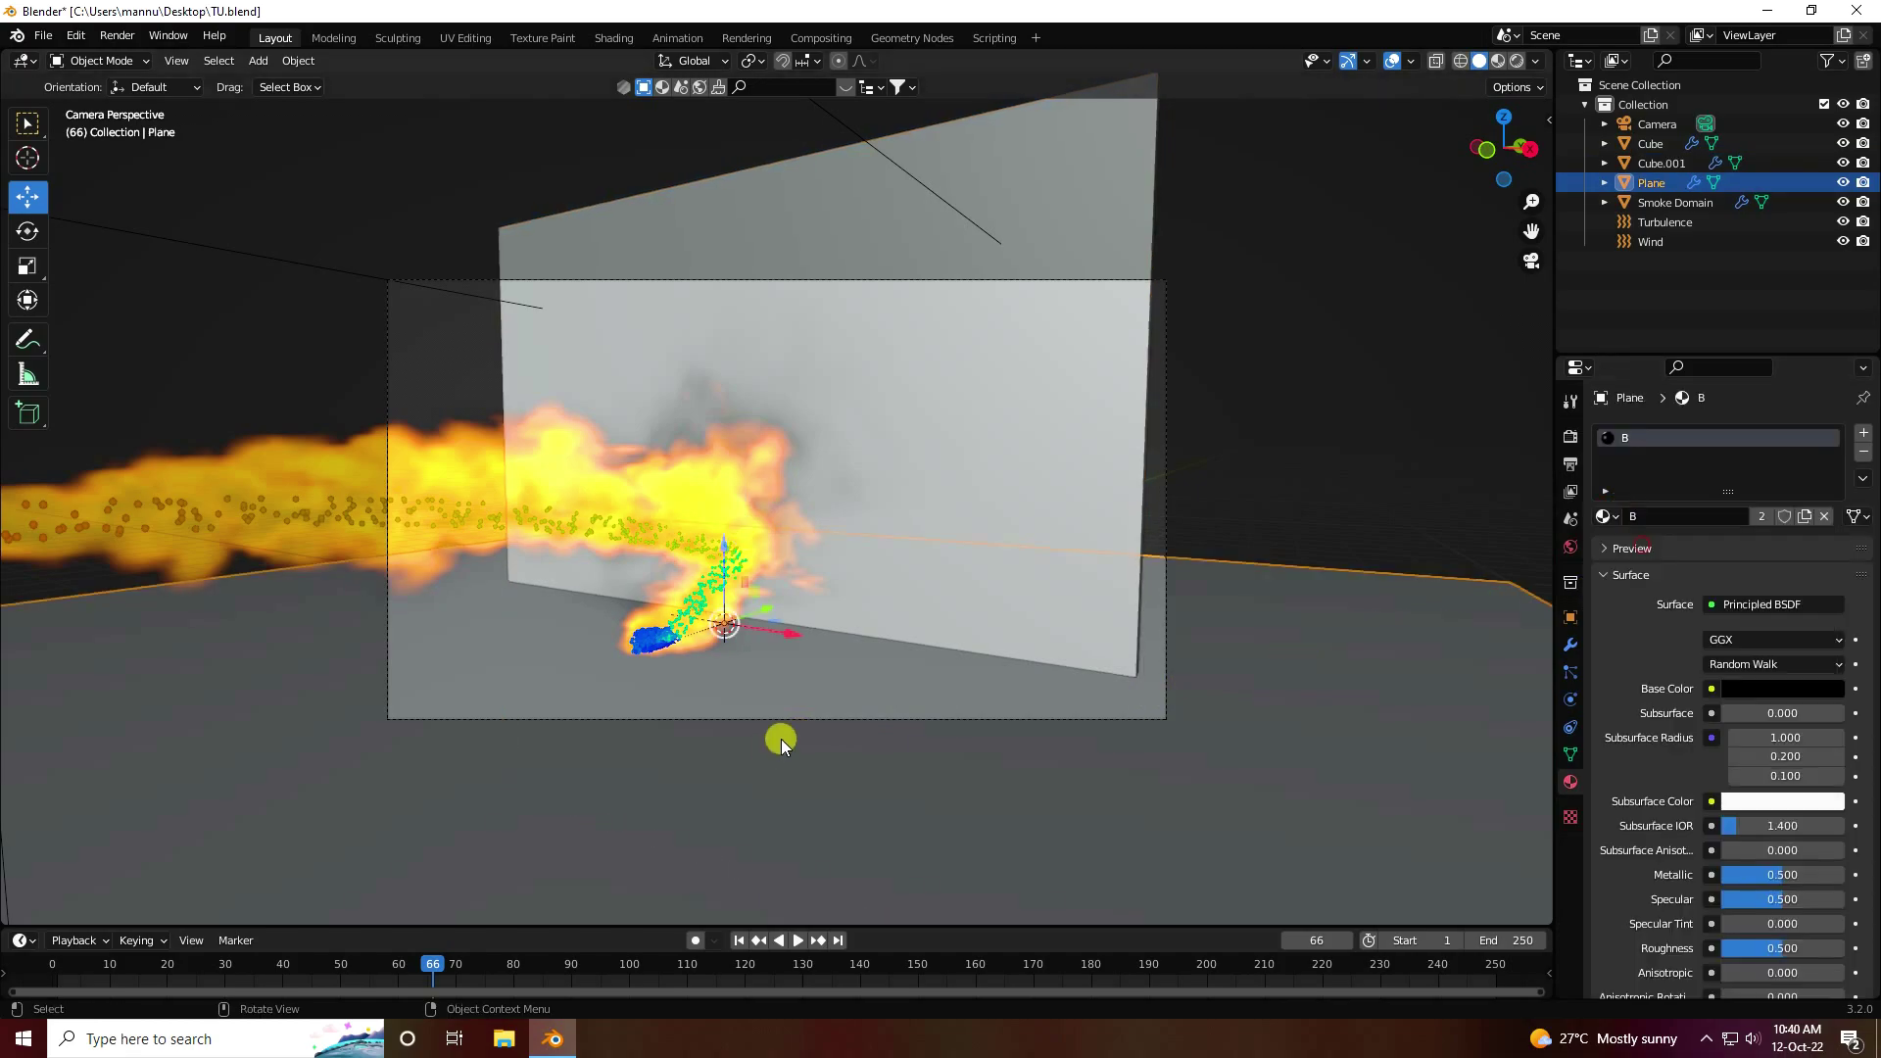
{"action": "left_click", "coordinate": [43, 35]}
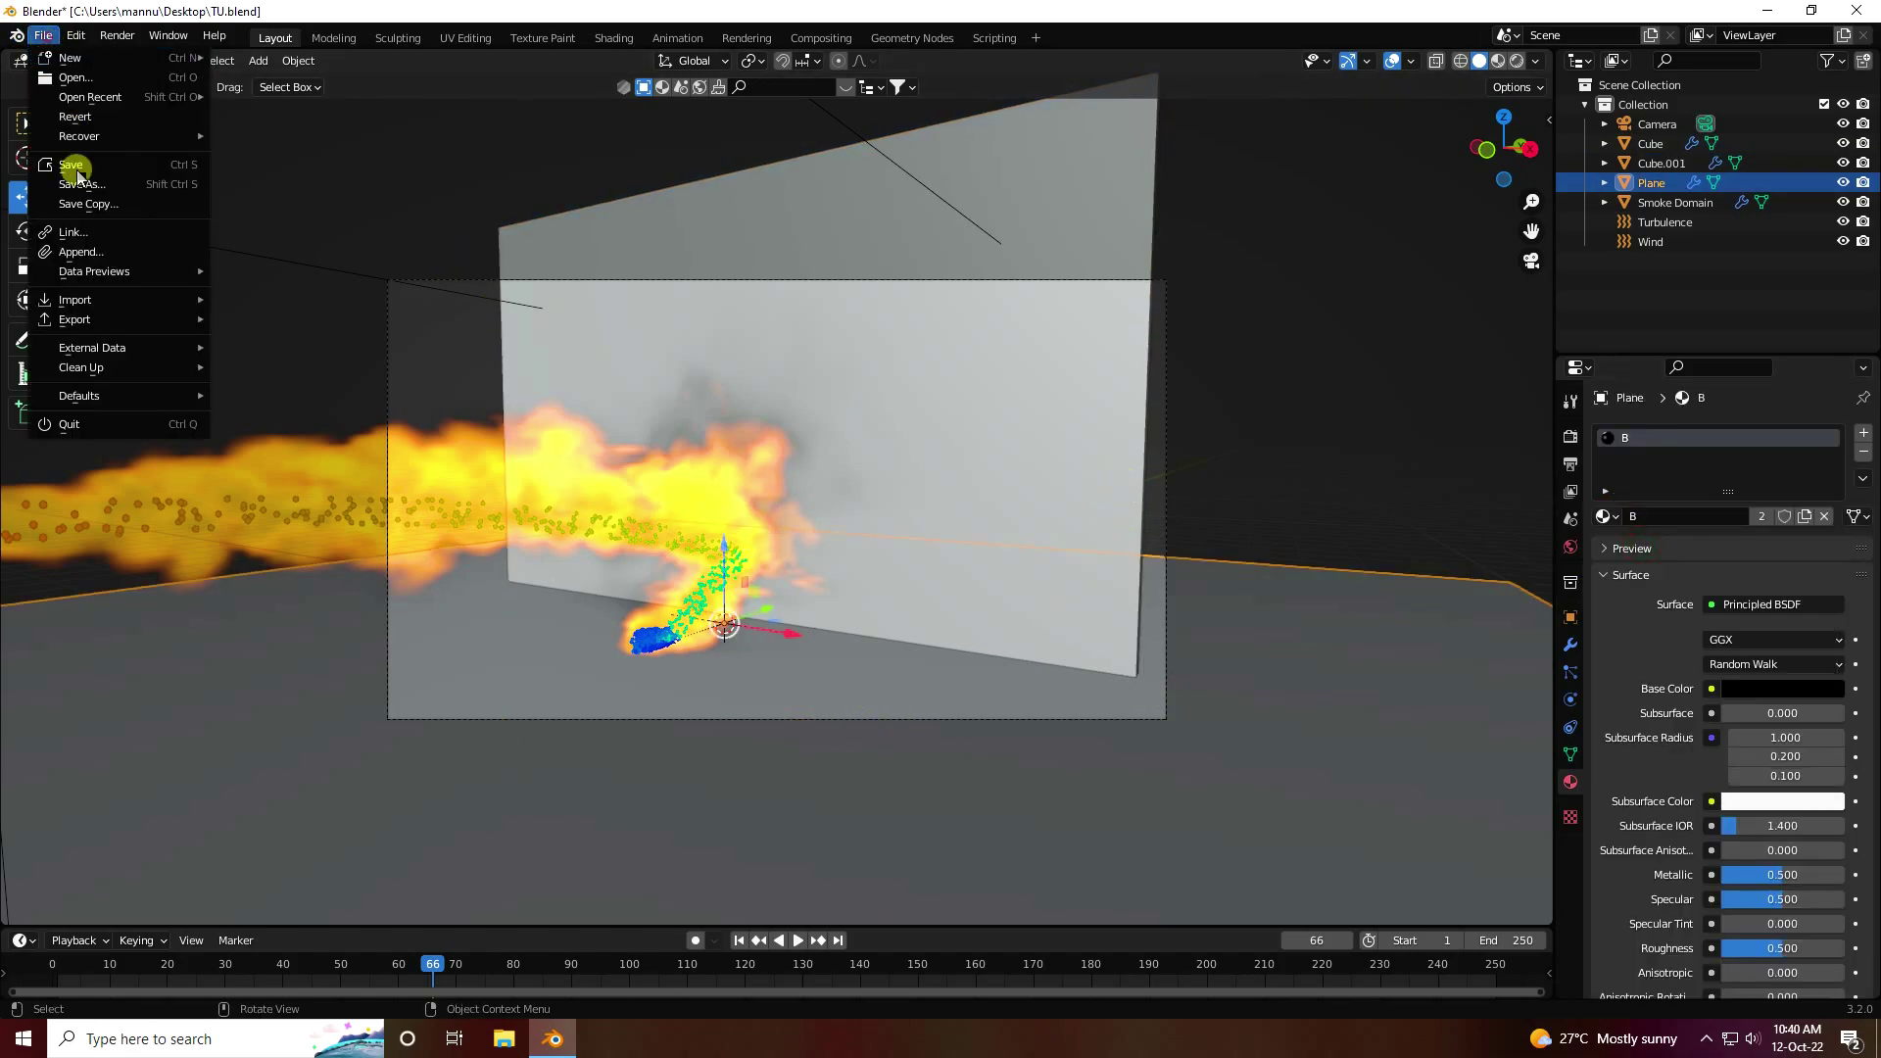
{"action": "left_click", "coordinate": [78, 166]}
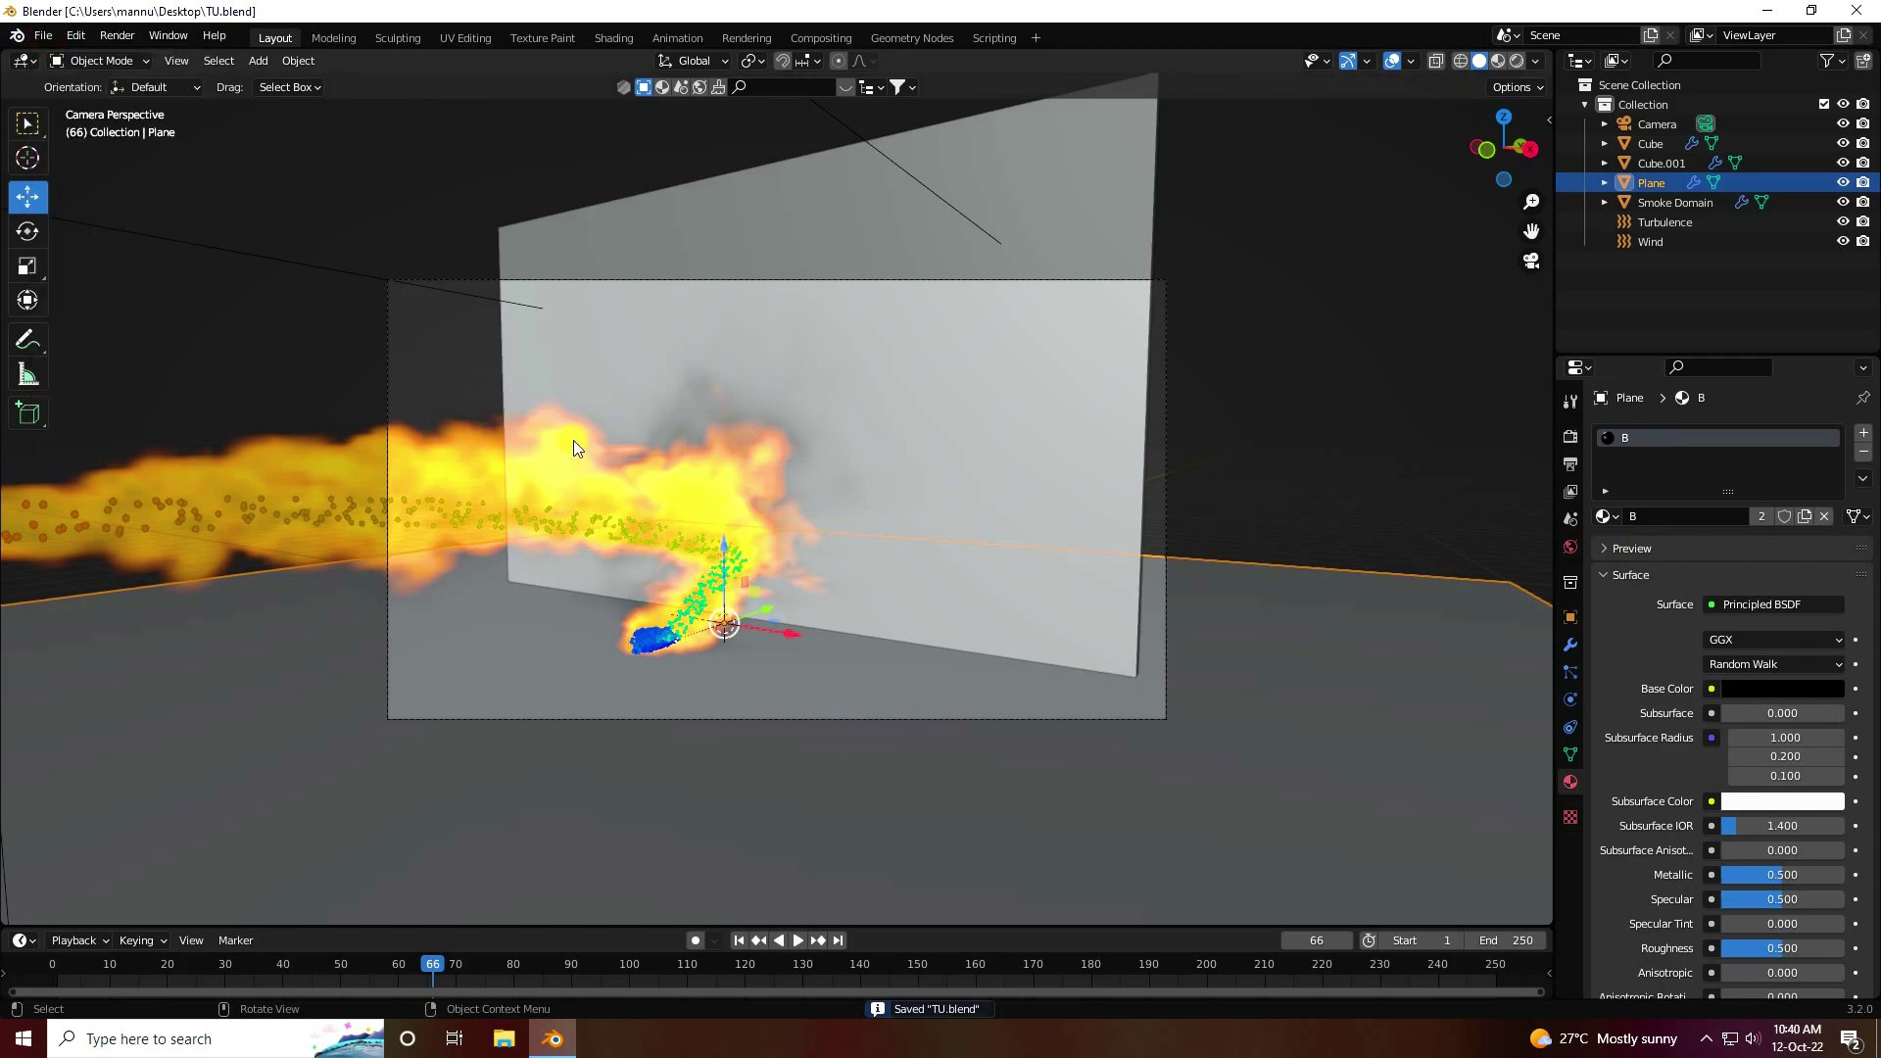
Select the smoke domain and open its material nodes in the Shading workspace, with the Principled Volume node in view
{"action": "scroll", "coordinate": [727, 514], "scroll_direction": "up", "scroll_amount": 2}
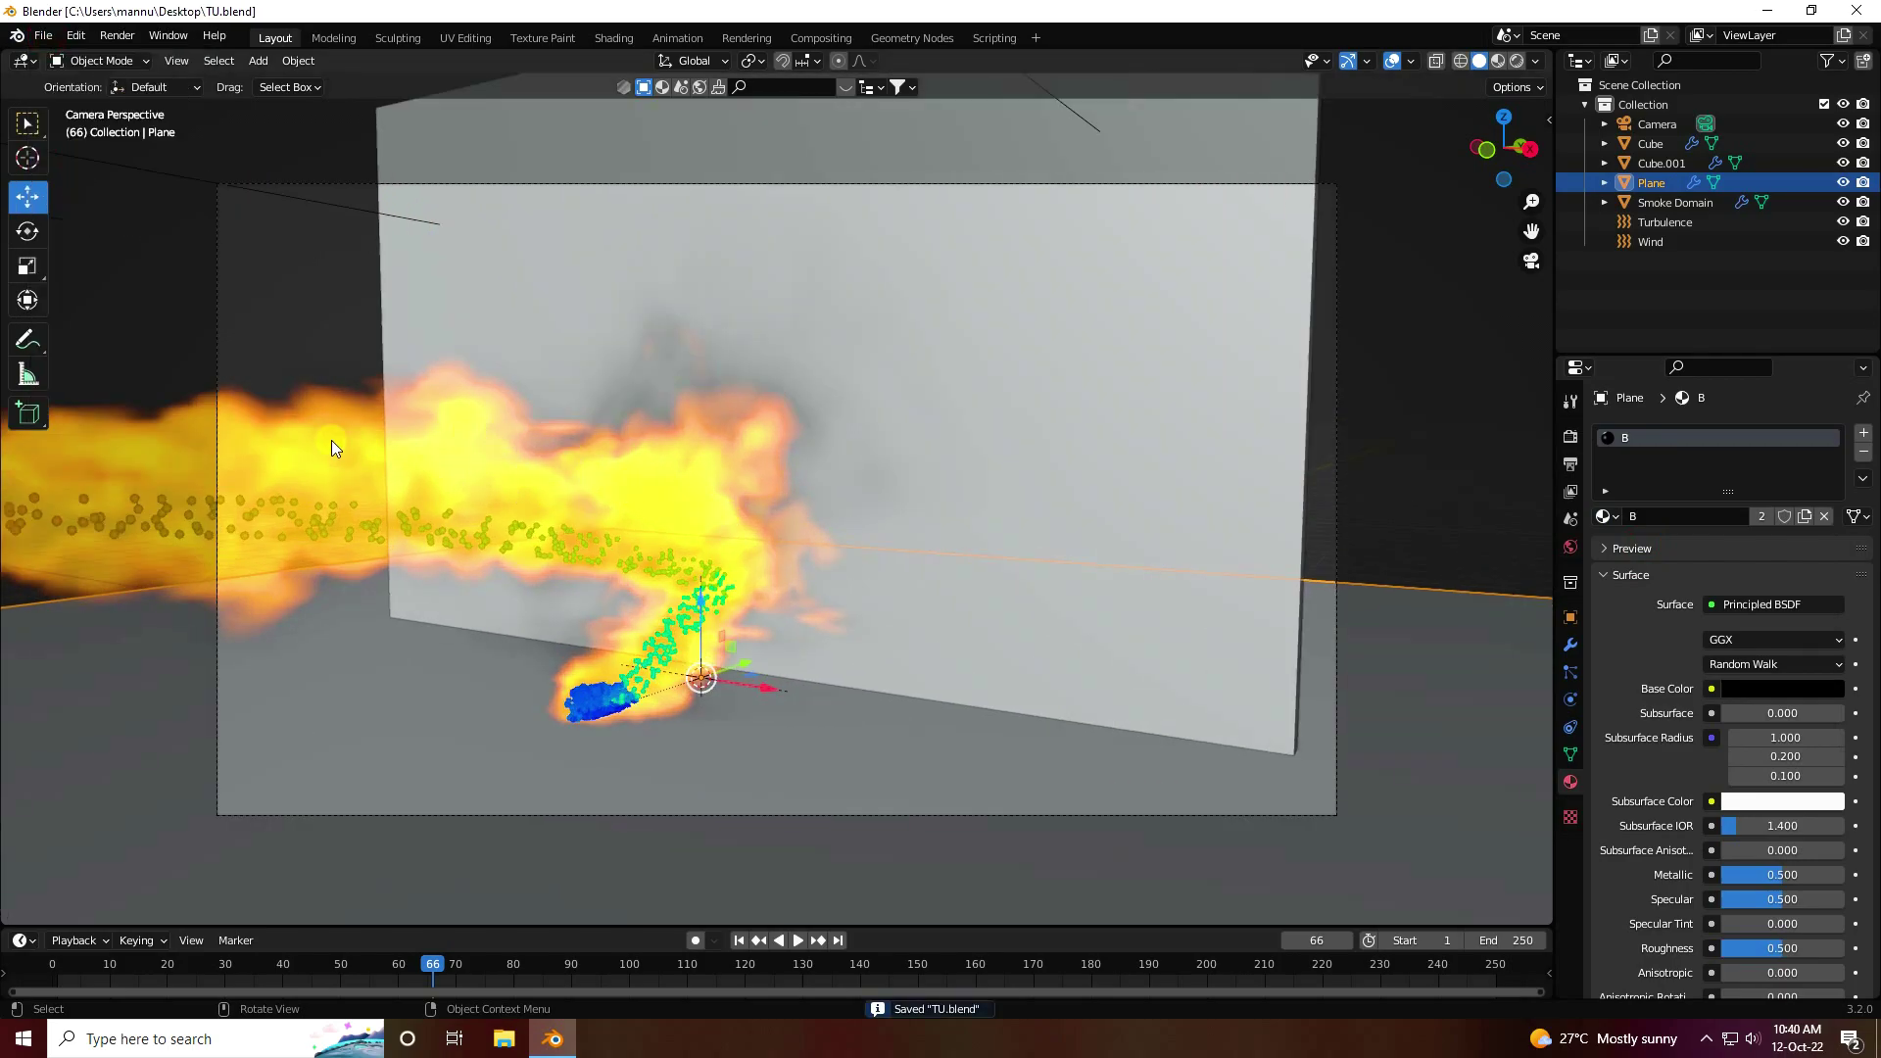
{"action": "left_click", "coordinate": [331, 449]}
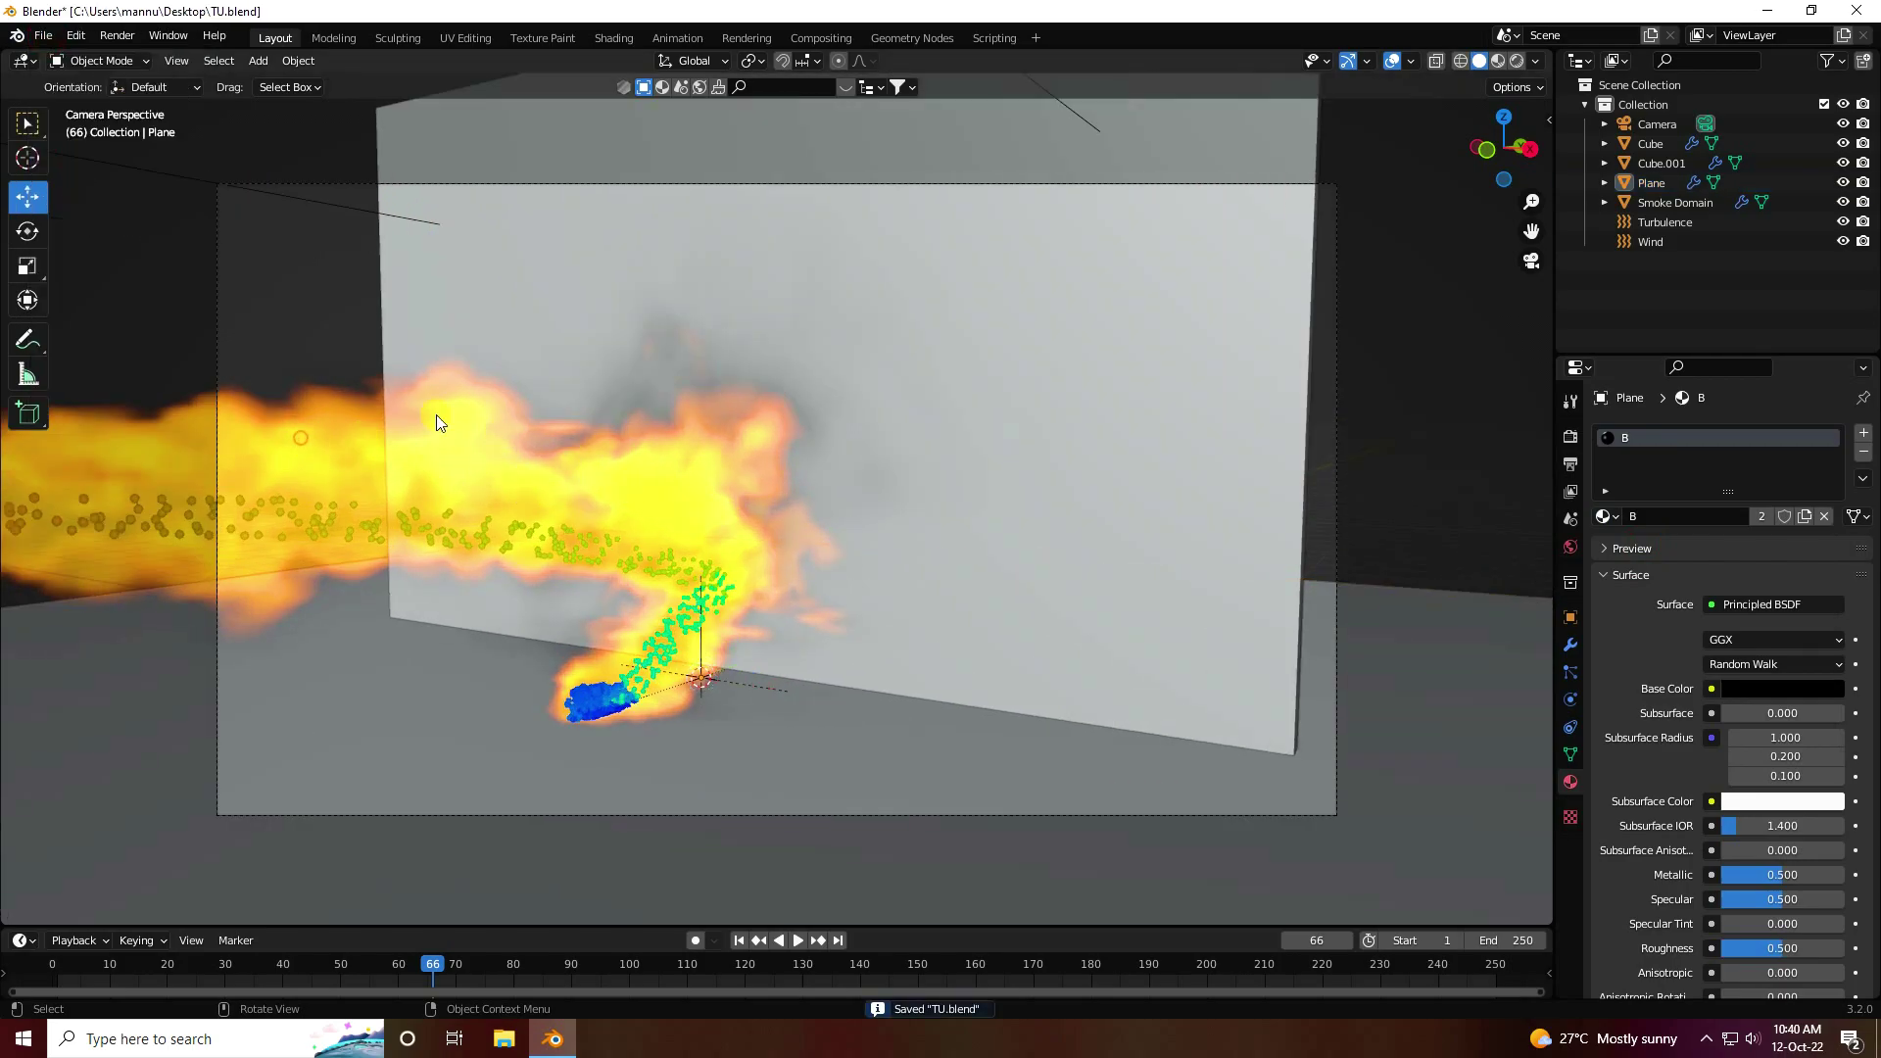
{"action": "left_click", "coordinate": [1652, 203]}
{"action": "left_click", "coordinate": [614, 38]}
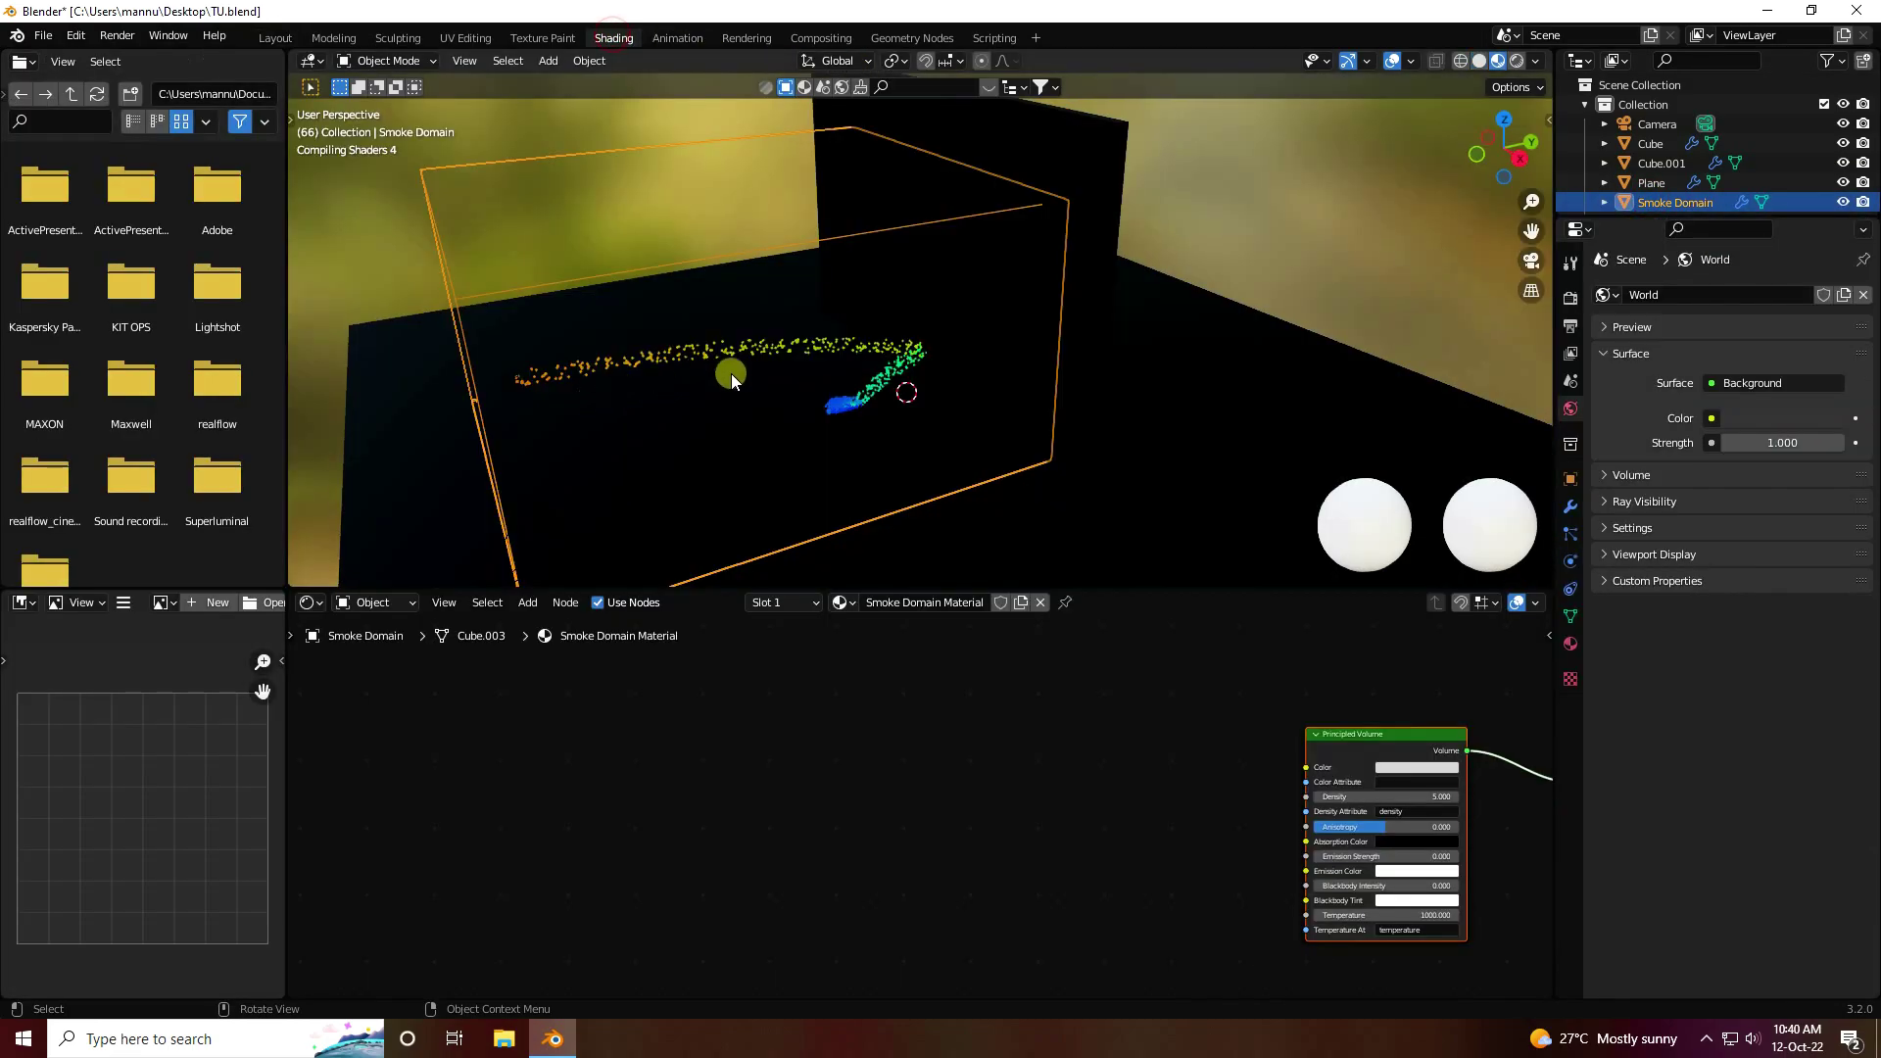
{"action": "mouse_move", "coordinate": [795, 397]}
{"action": "middle_mouse_down"}
{"action": "mouse_move", "coordinate": [878, 391]}
{"action": "mouse_move", "coordinate": [768, 384]}
{"action": "middle_mouse_up"}
{"action": "left_click_drag", "start_coordinate": [1515, 229], "coordinate": [1062, 751]}
{"action": "middle_click_drag", "start_coordinate": [1163, 749], "coordinate": [697, 735]}
Add a ColorRamp node to the smoke domain material and connect its color output to the Principled Volume's Emission Color
{"action": "left_click", "coordinate": [534, 608]}
{"action": "left_click", "coordinate": [573, 618]}
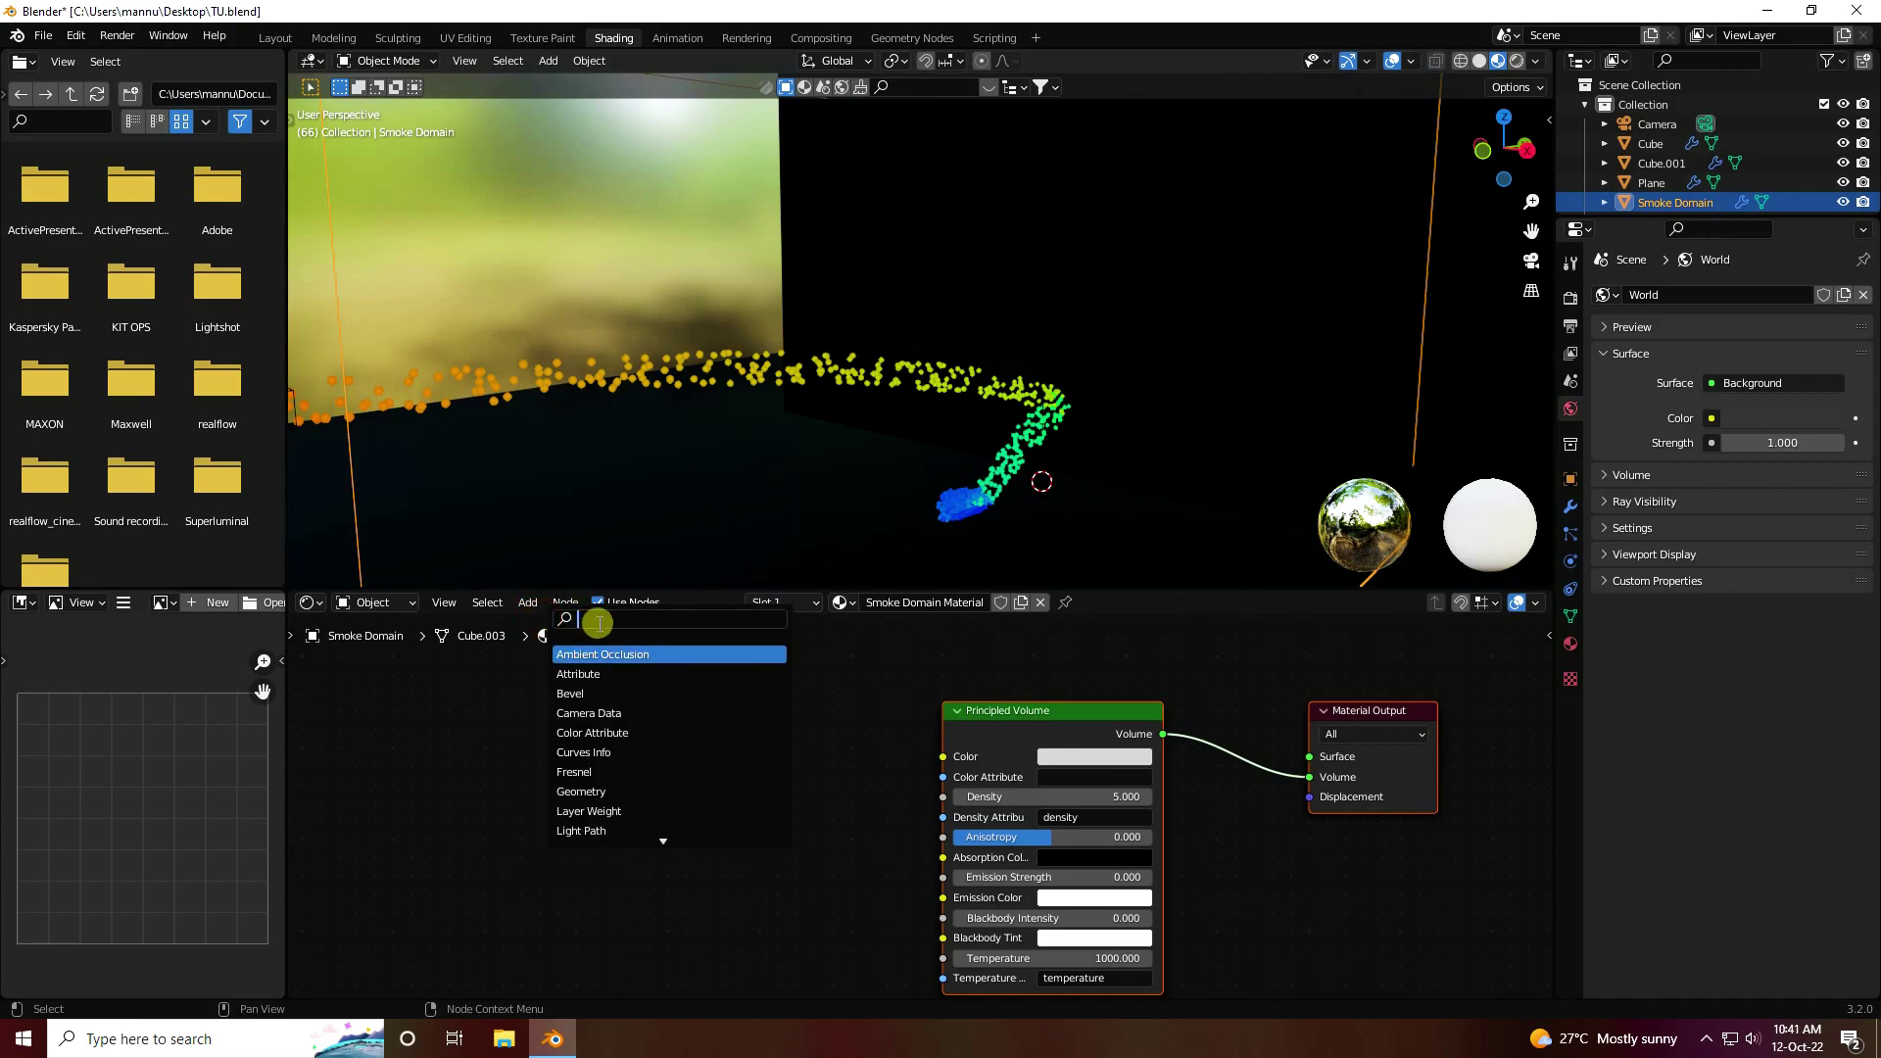
{"action": "type", "text": "colo"}
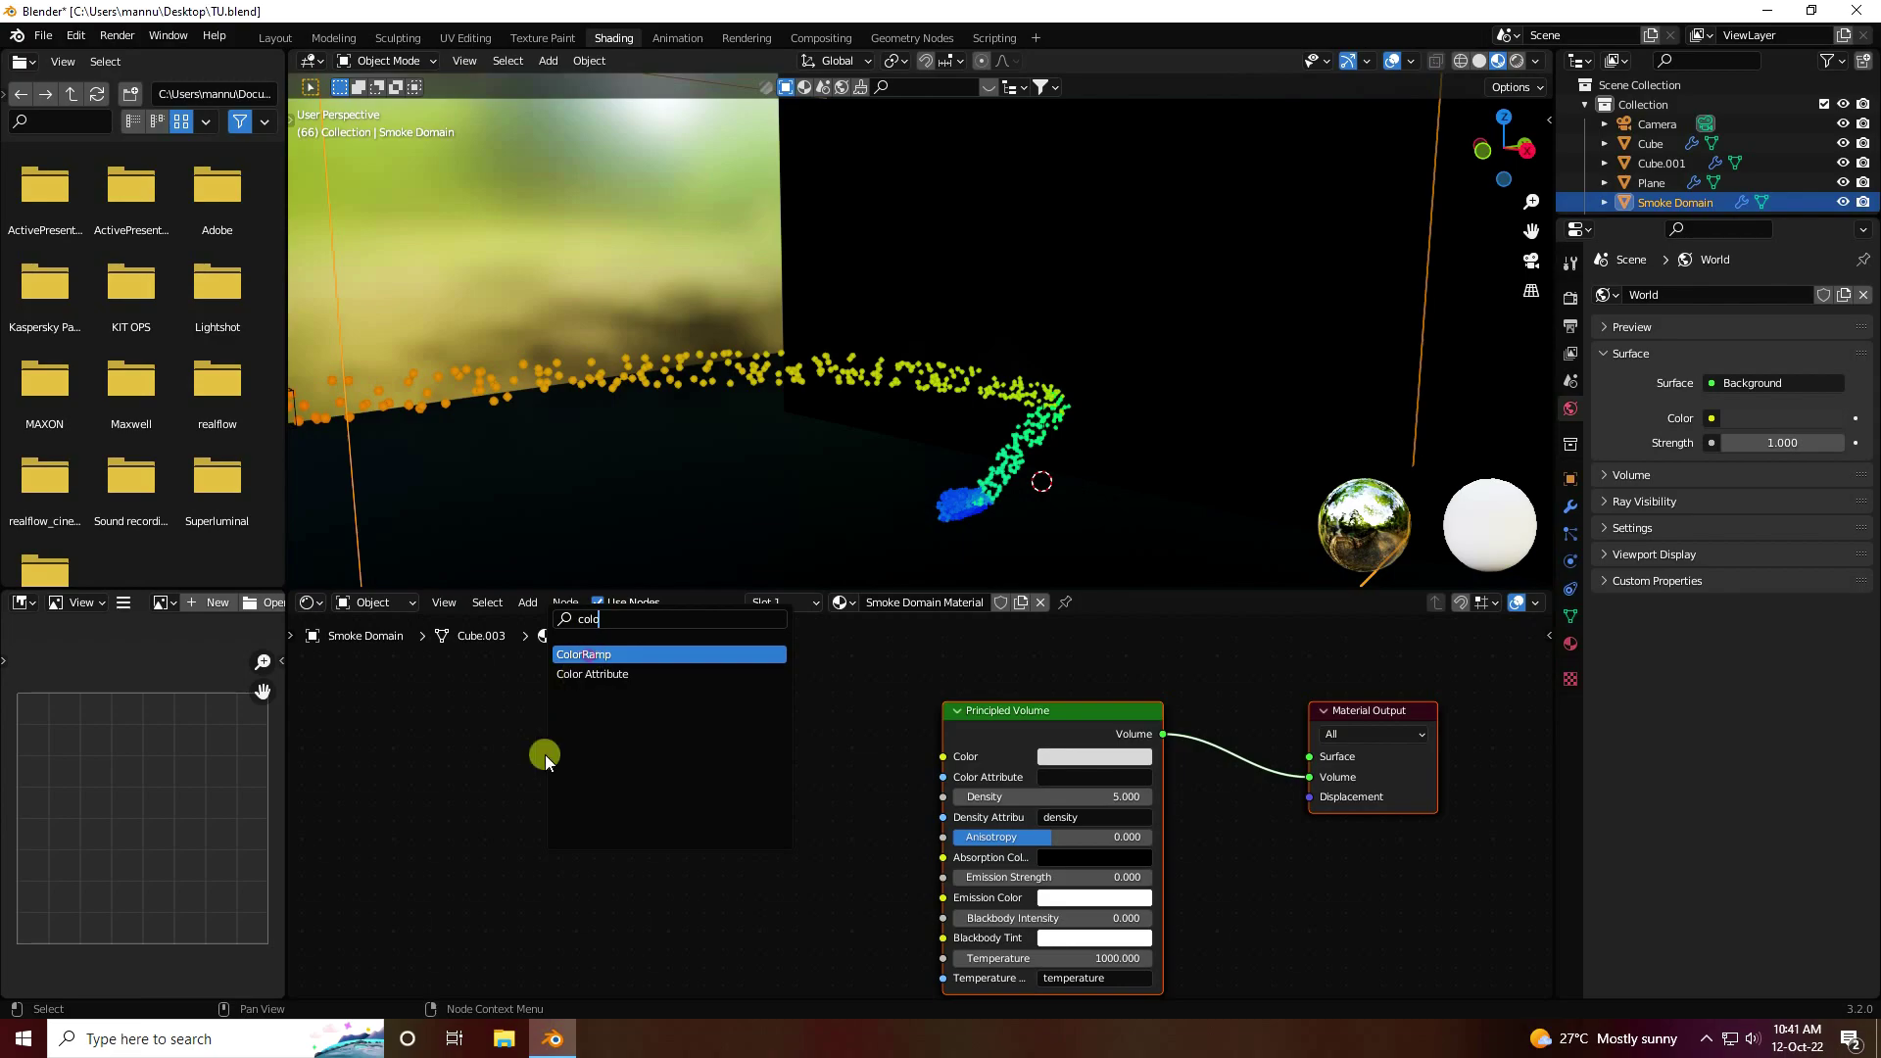
{"action": "key", "text": "Return"}
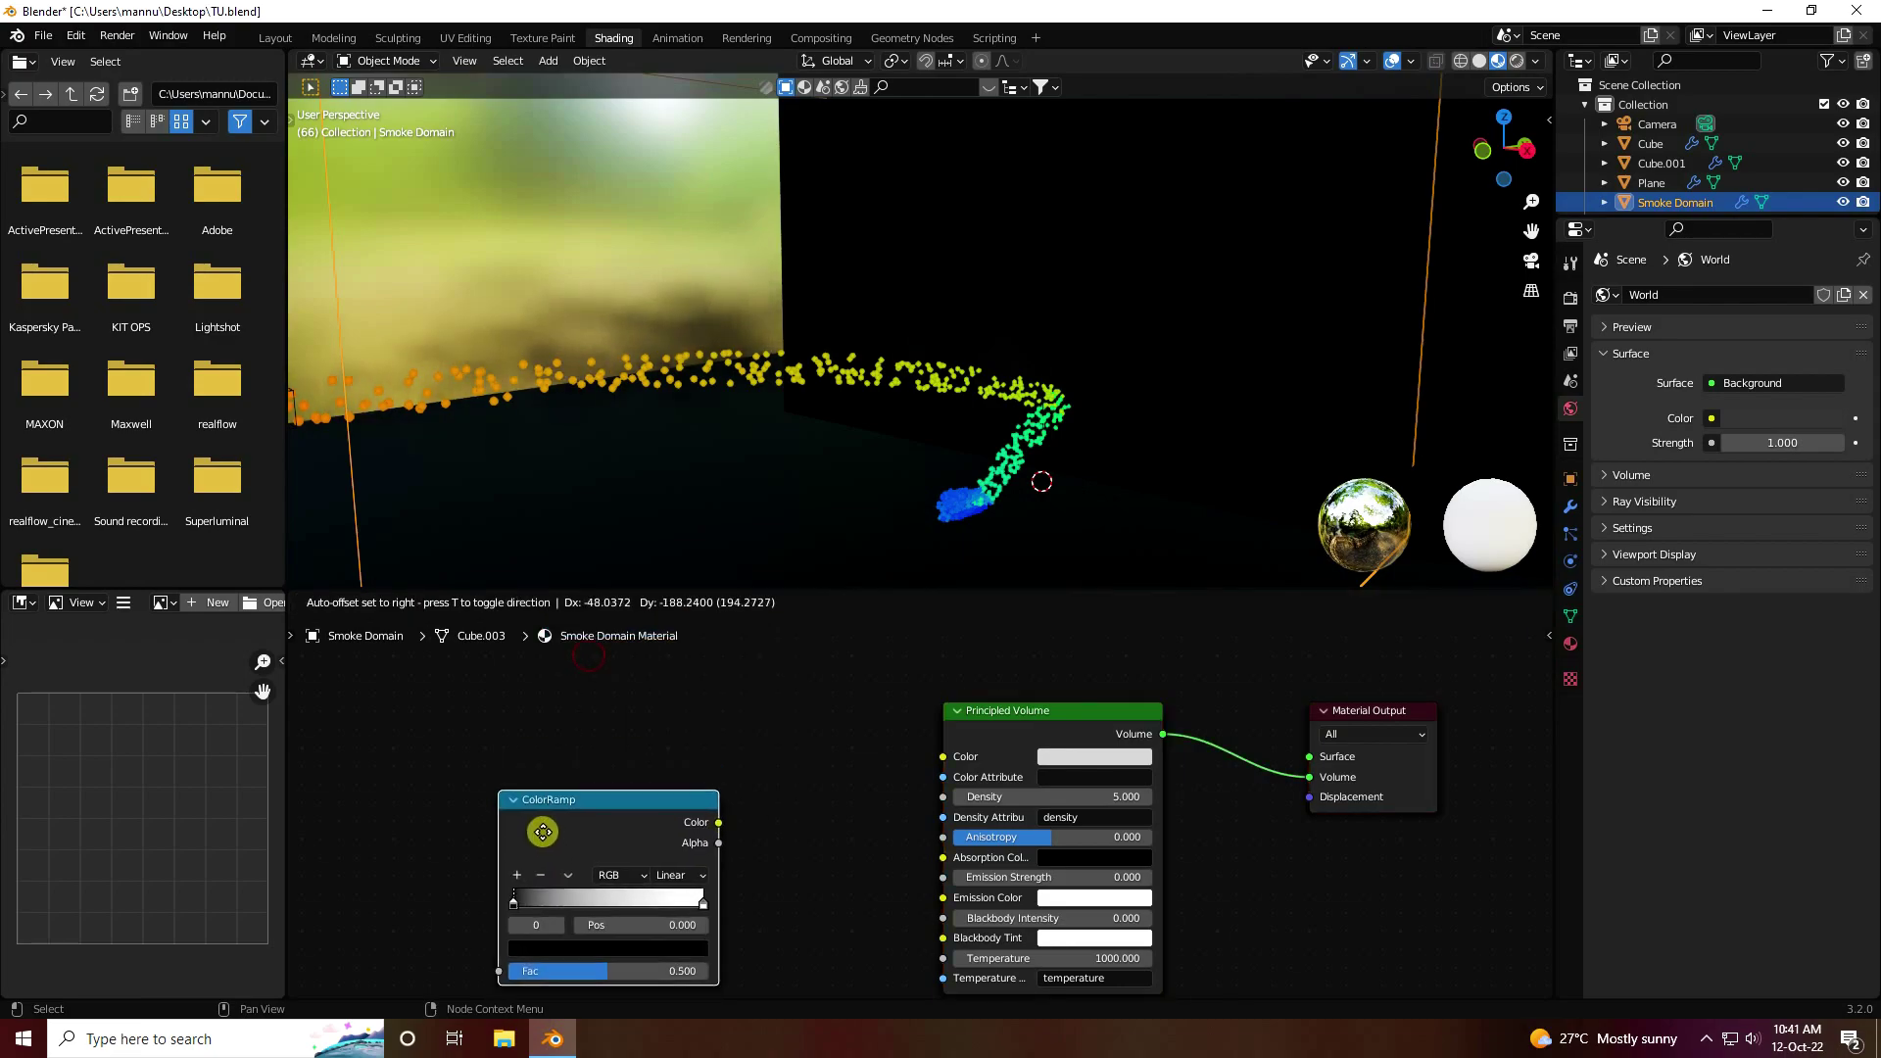
{"action": "scroll", "coordinate": [756, 736], "scroll_direction": "up", "scroll_amount": 2}
{"action": "left_click", "coordinate": [813, 752]}
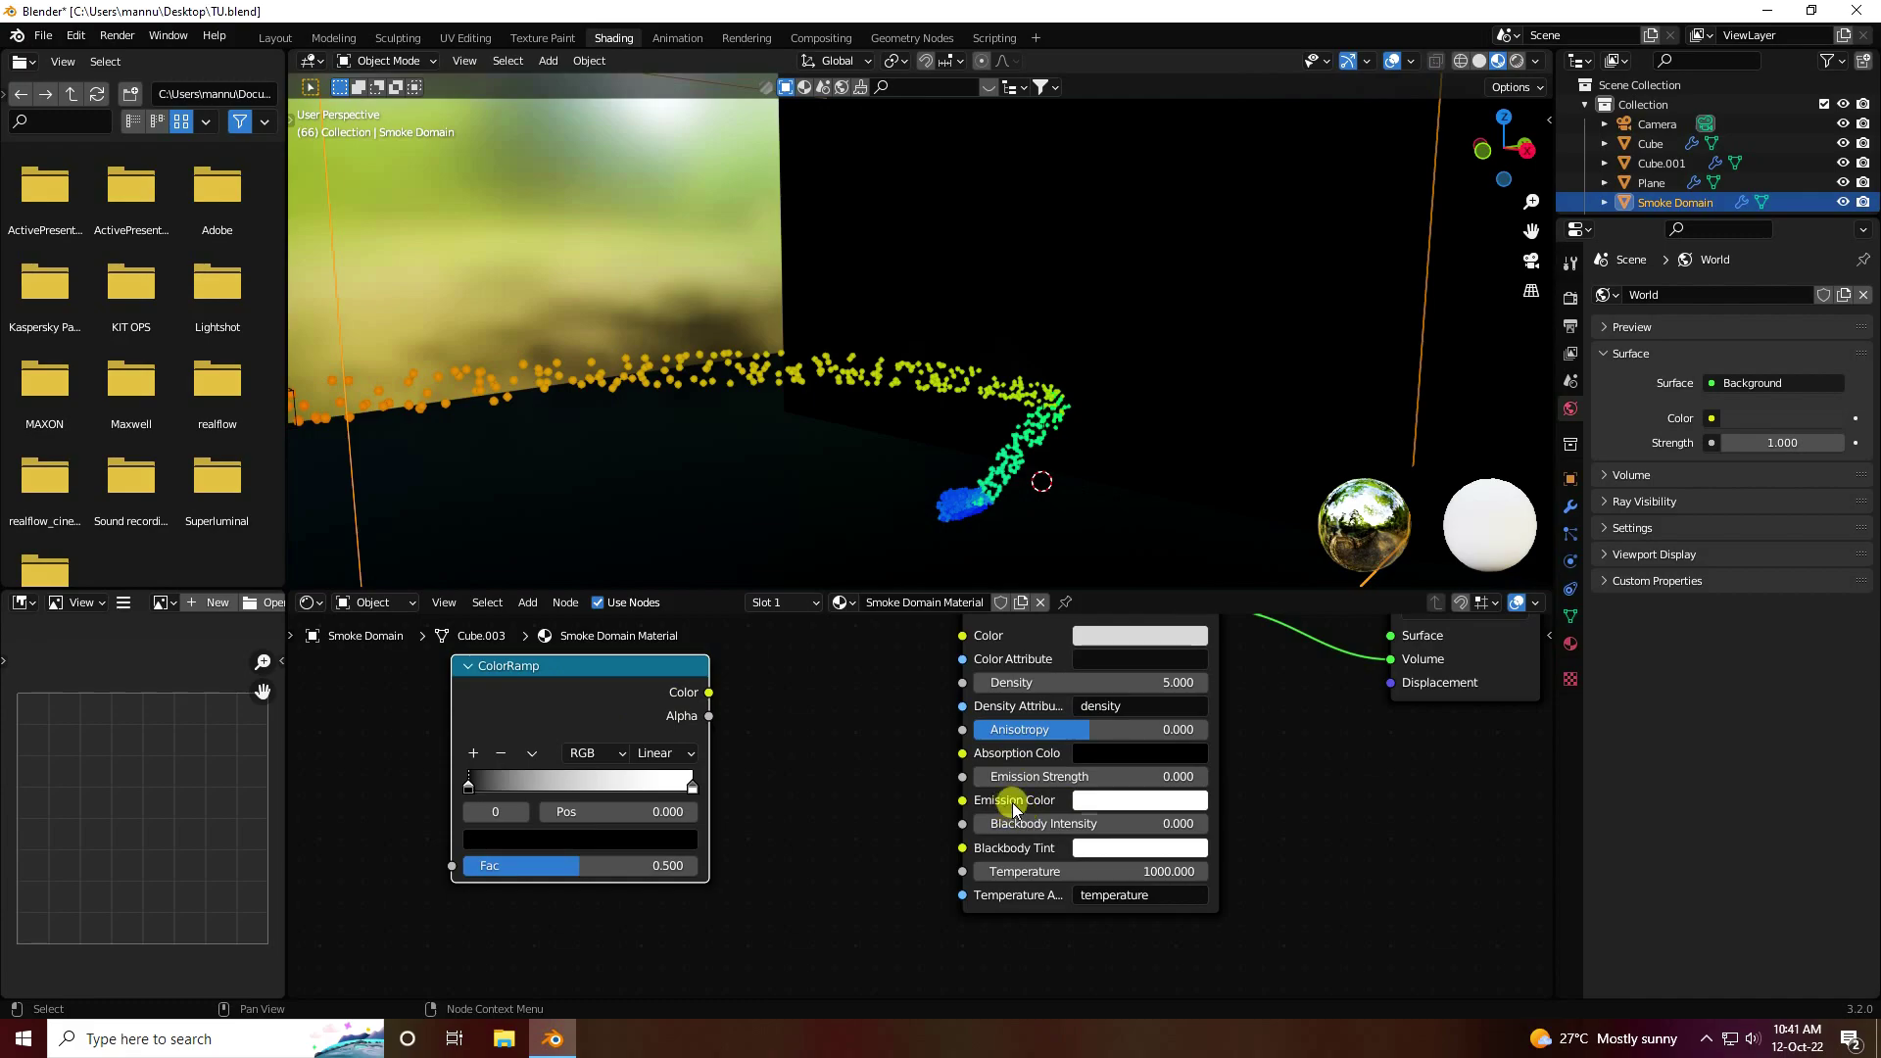
{"action": "left_click_drag", "start_coordinate": [721, 702], "coordinate": [961, 799]}
{"action": "middle_click_drag", "start_coordinate": [808, 802], "coordinate": [1039, 885]}
Add an Attribute node named "hea" and connect its Fac output to the ColorRamp's Fac input
{"action": "left_click", "coordinate": [526, 604]}
{"action": "left_click", "coordinate": [587, 672]}
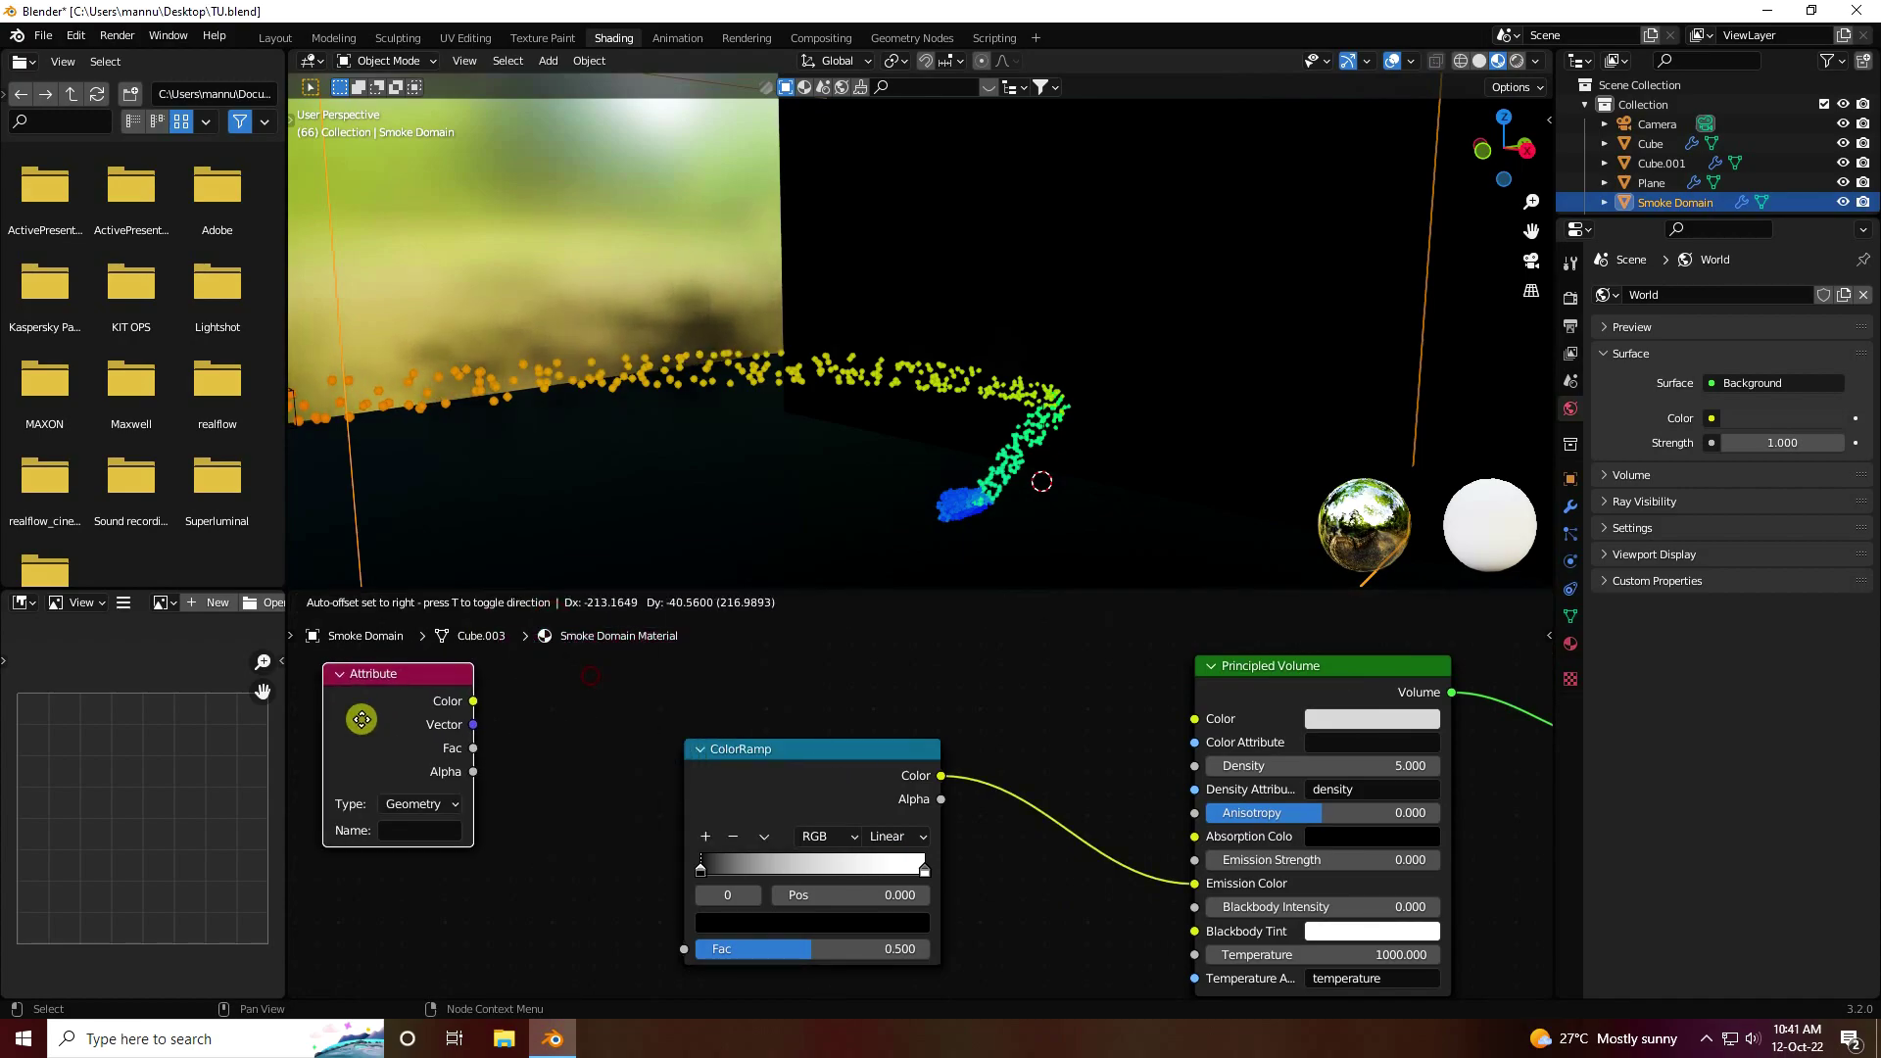
{"action": "left_click", "coordinate": [342, 741]}
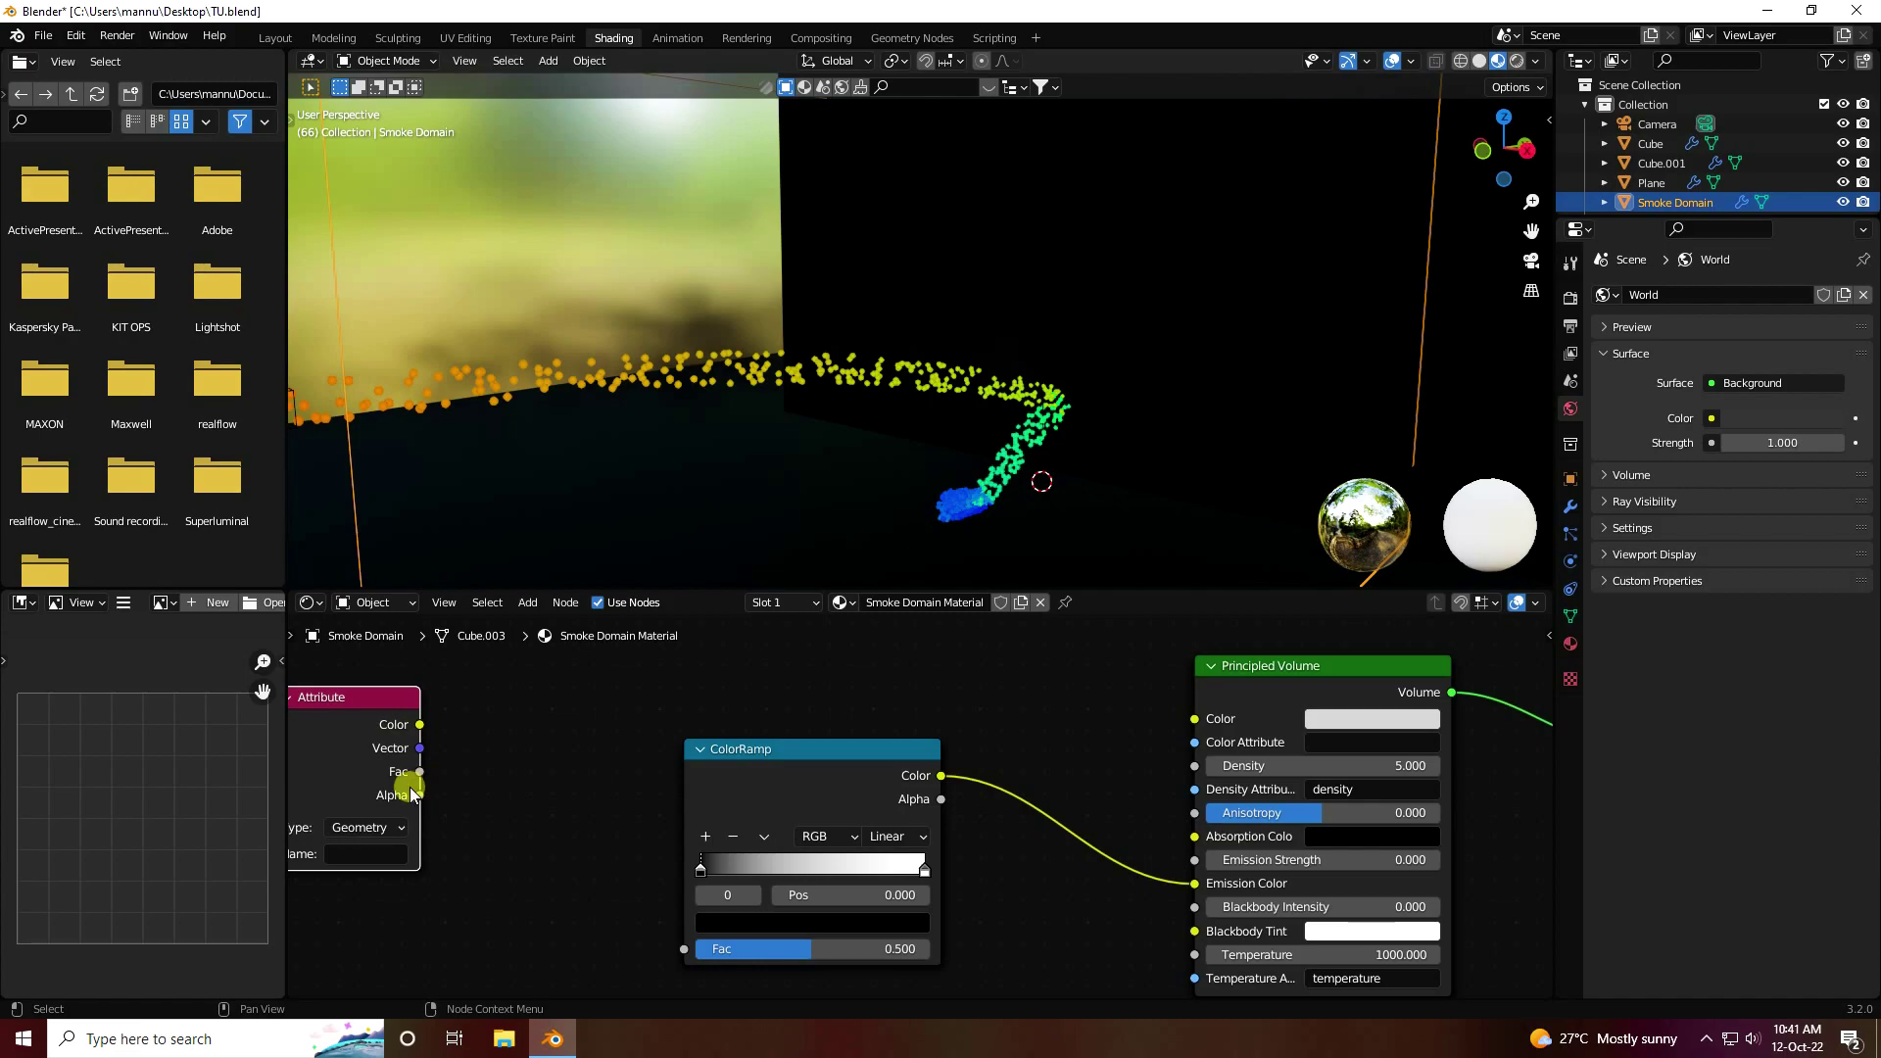
{"action": "left_click_drag", "start_coordinate": [419, 771], "coordinate": [683, 946]}
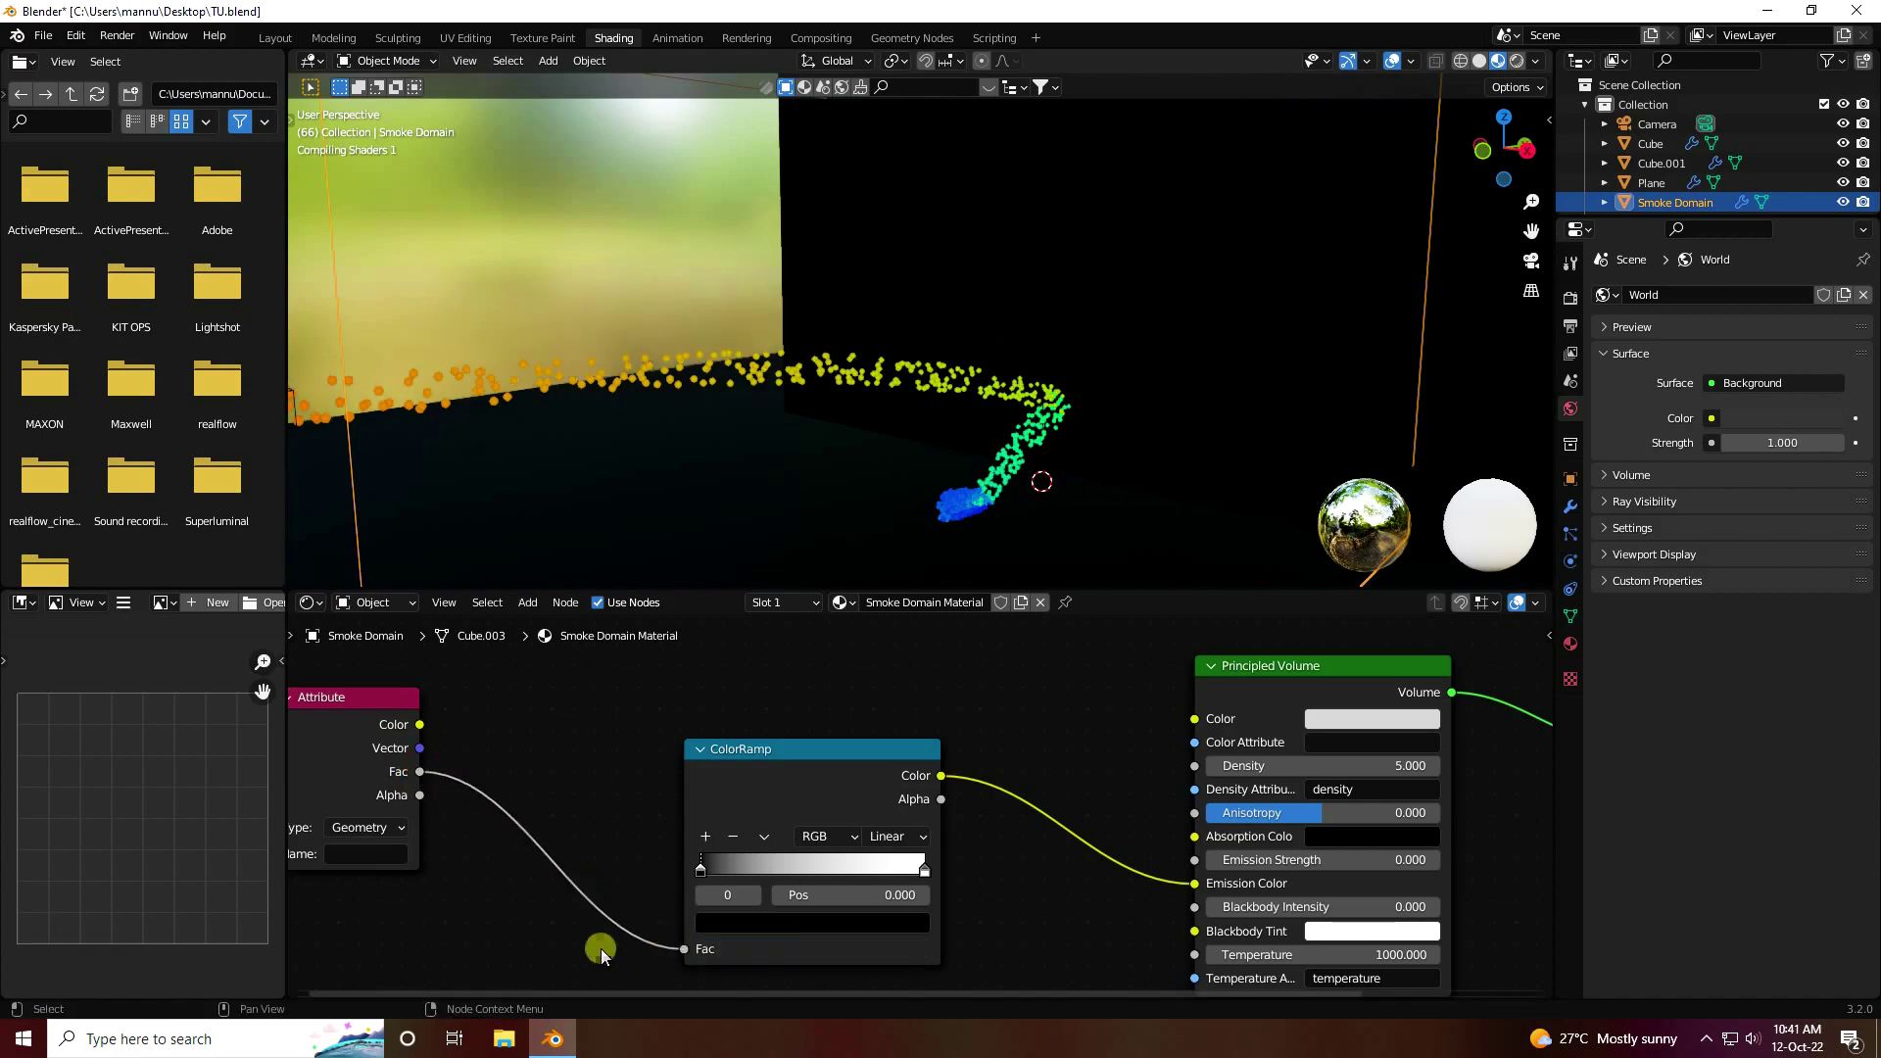
{"action": "scroll", "coordinate": [601, 948], "scroll_direction": "left", "scroll_amount": 3, "text": "ctrl"}
{"action": "left_click", "coordinate": [461, 836]}
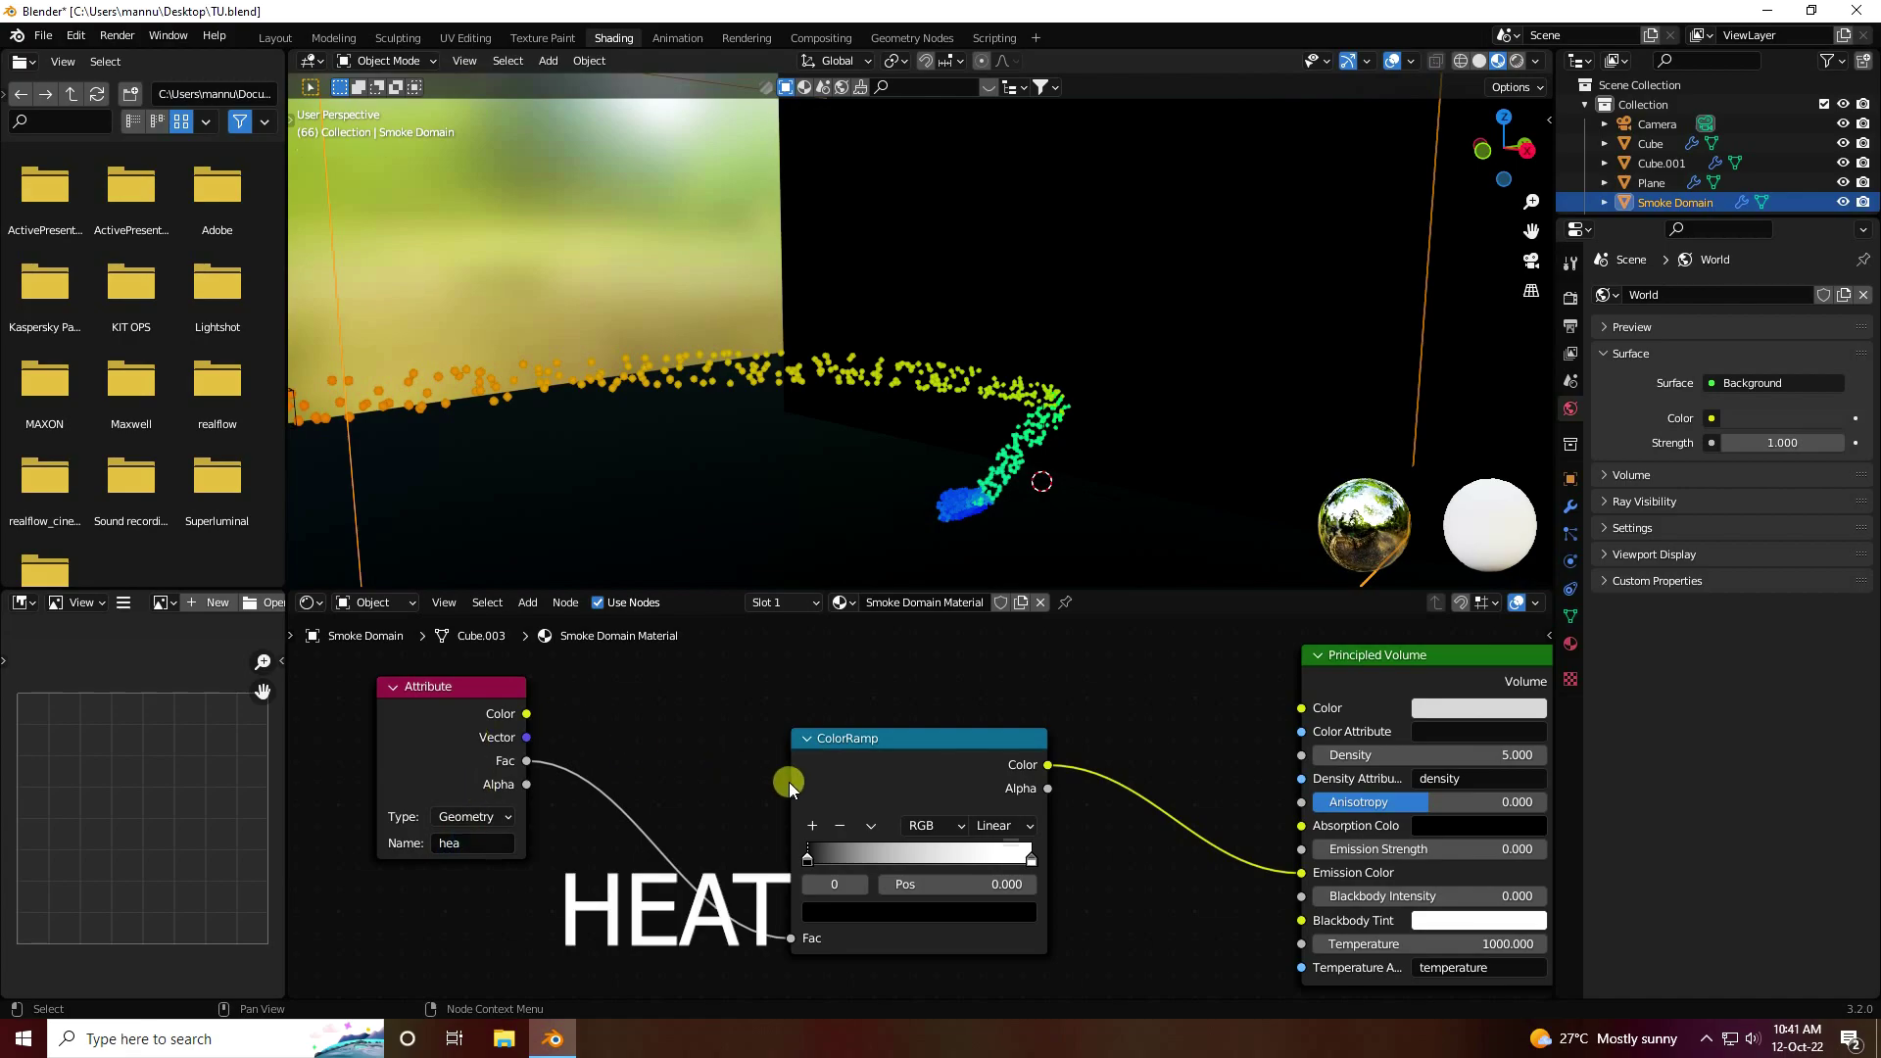
Color the ColorRamp's first stop orange with hue 0.024, saturation 1 and value 1
{"action": "scroll", "coordinate": [790, 782], "scroll_direction": "up", "scroll_amount": 1}
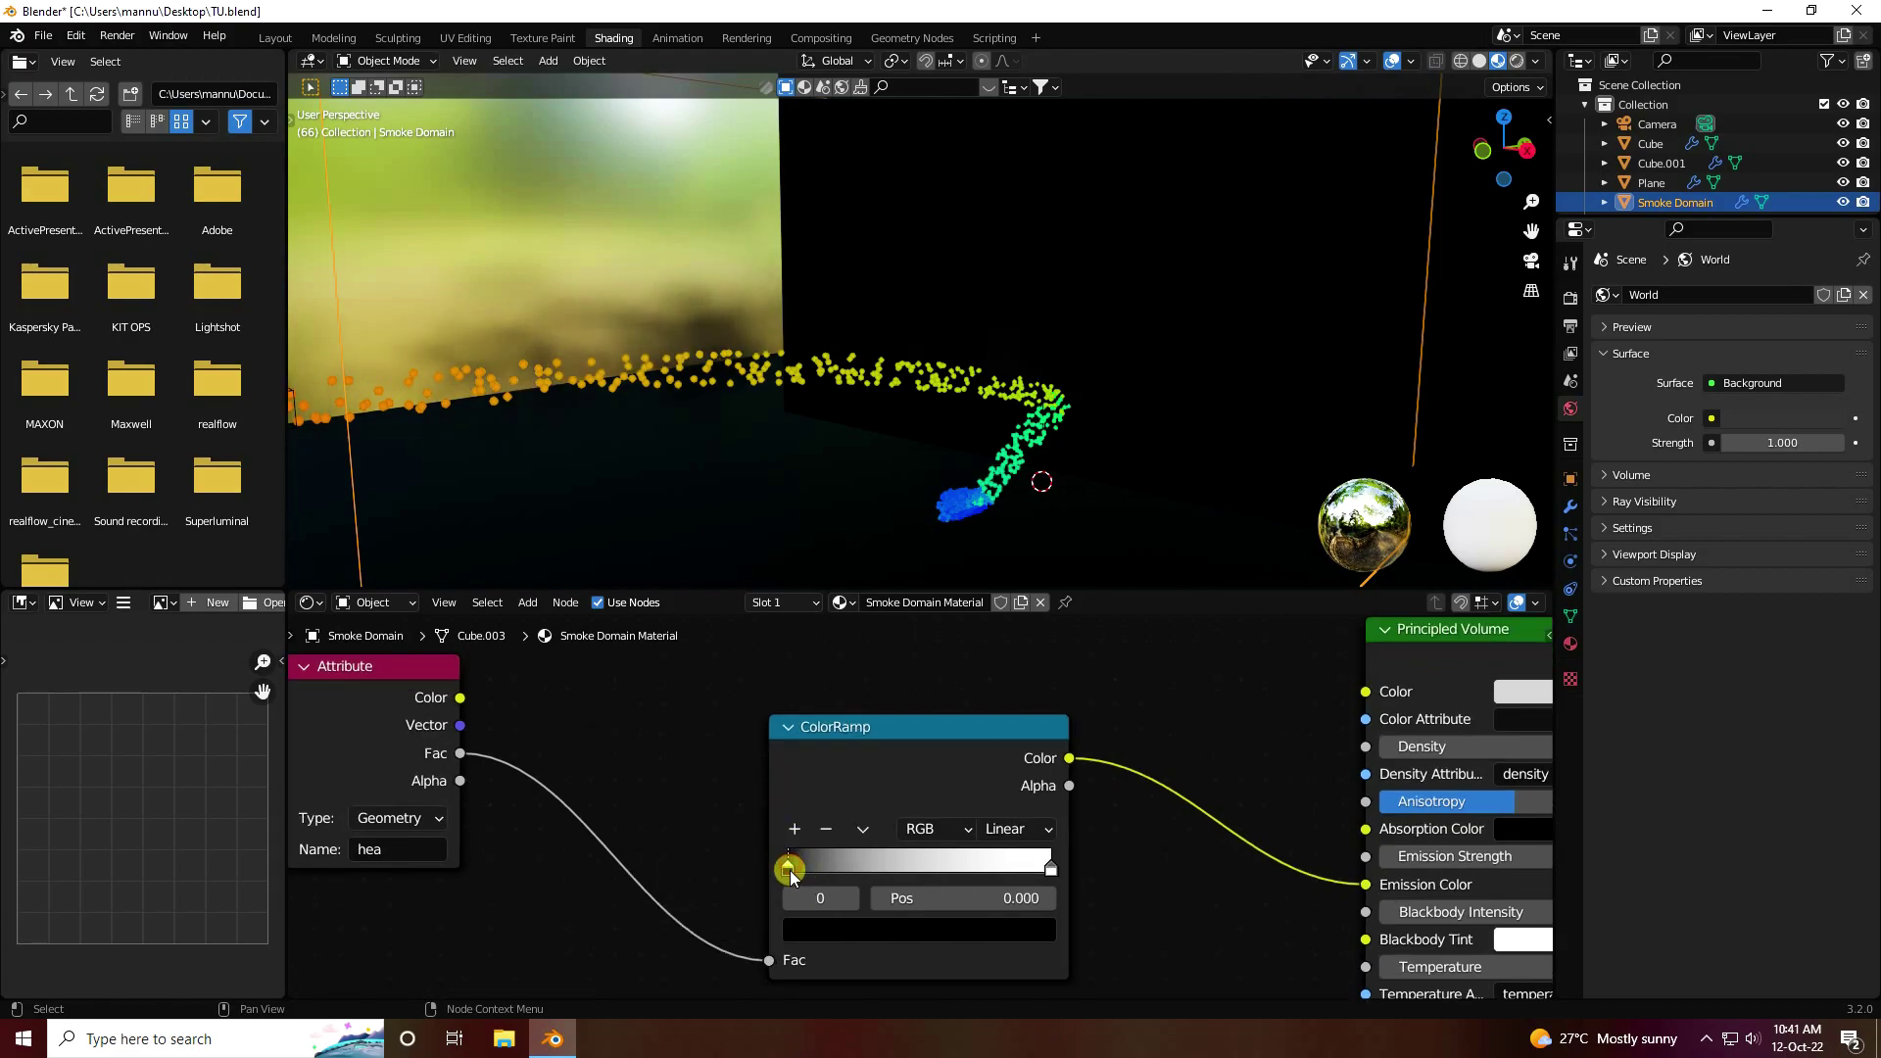
{"action": "left_click", "coordinate": [870, 931]}
{"action": "left_click", "coordinate": [895, 819]}
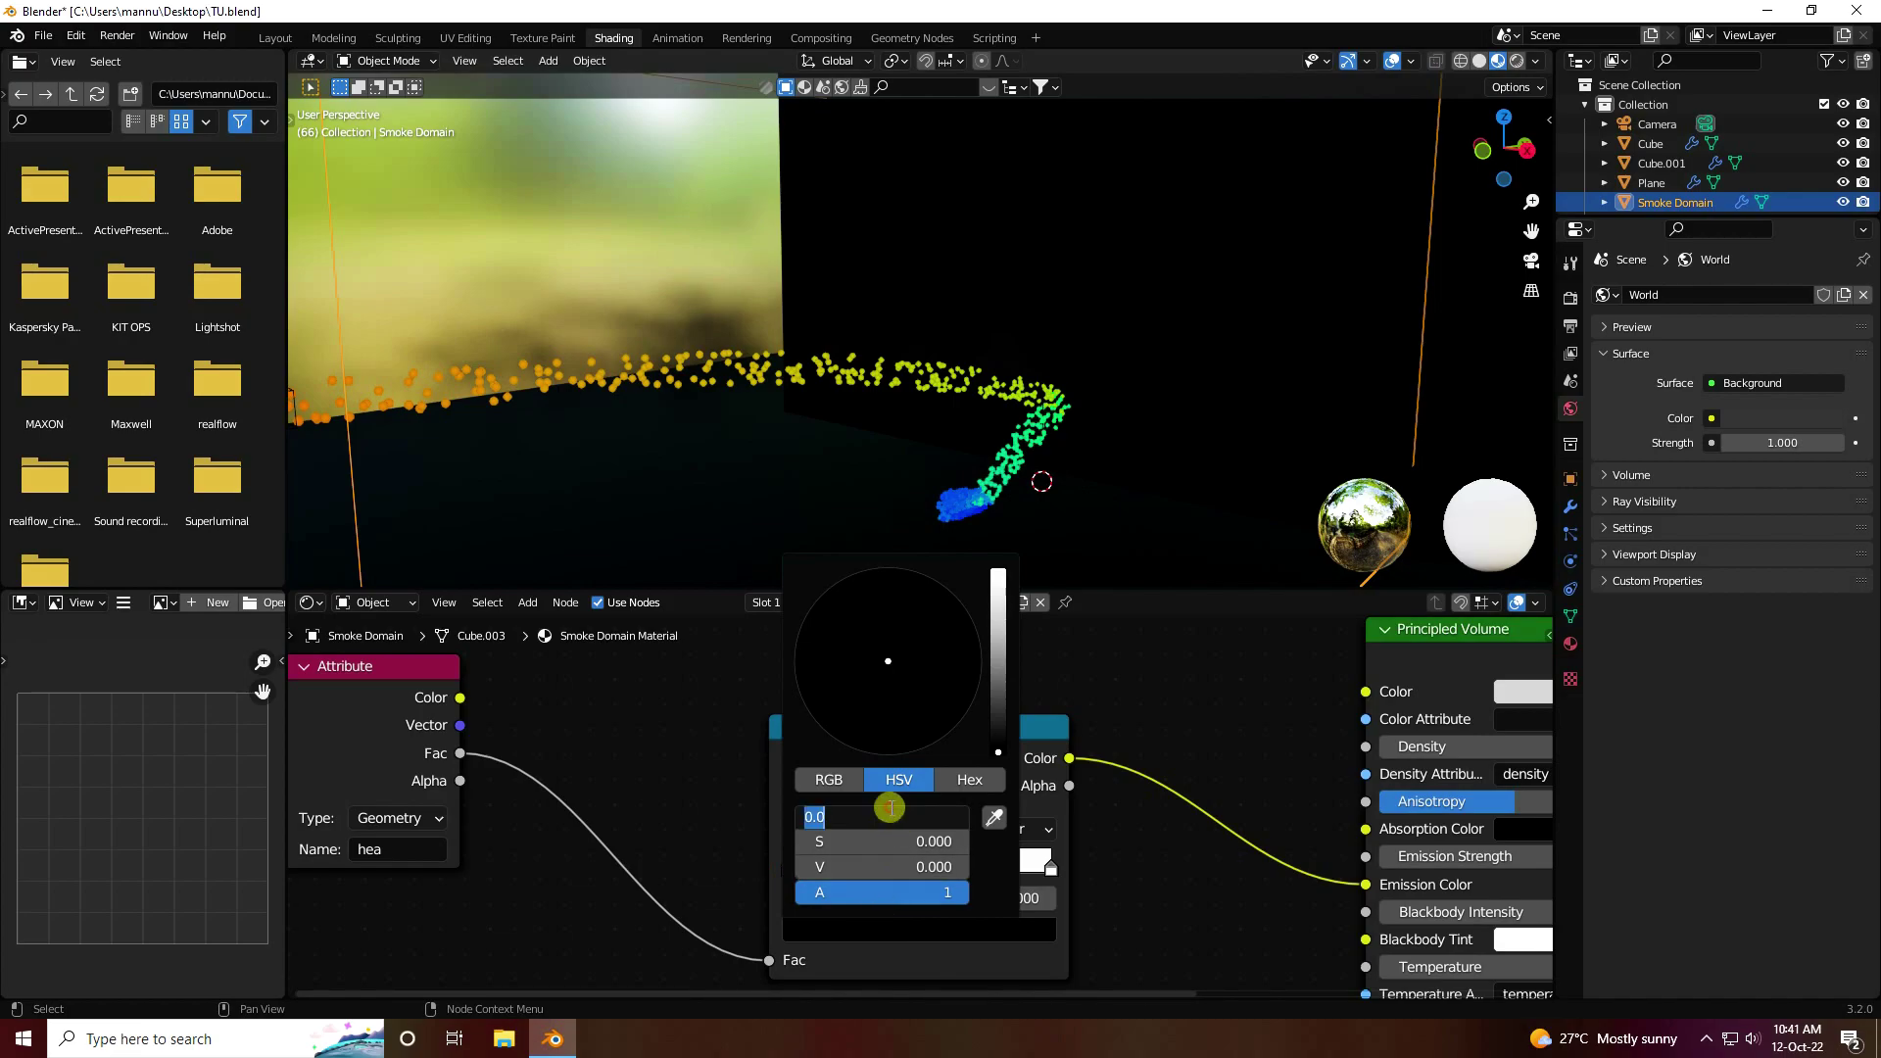
{"action": "type", "text": "0.024"}
{"action": "key", "text": "Return"}
{"action": "left_click", "coordinate": [875, 834]}
{"action": "type", "text": "1"}
{"action": "key", "text": "Return"}
{"action": "left_click", "coordinate": [871, 867]}
{"action": "type", "text": "1"}
{"action": "key", "text": "Return"}
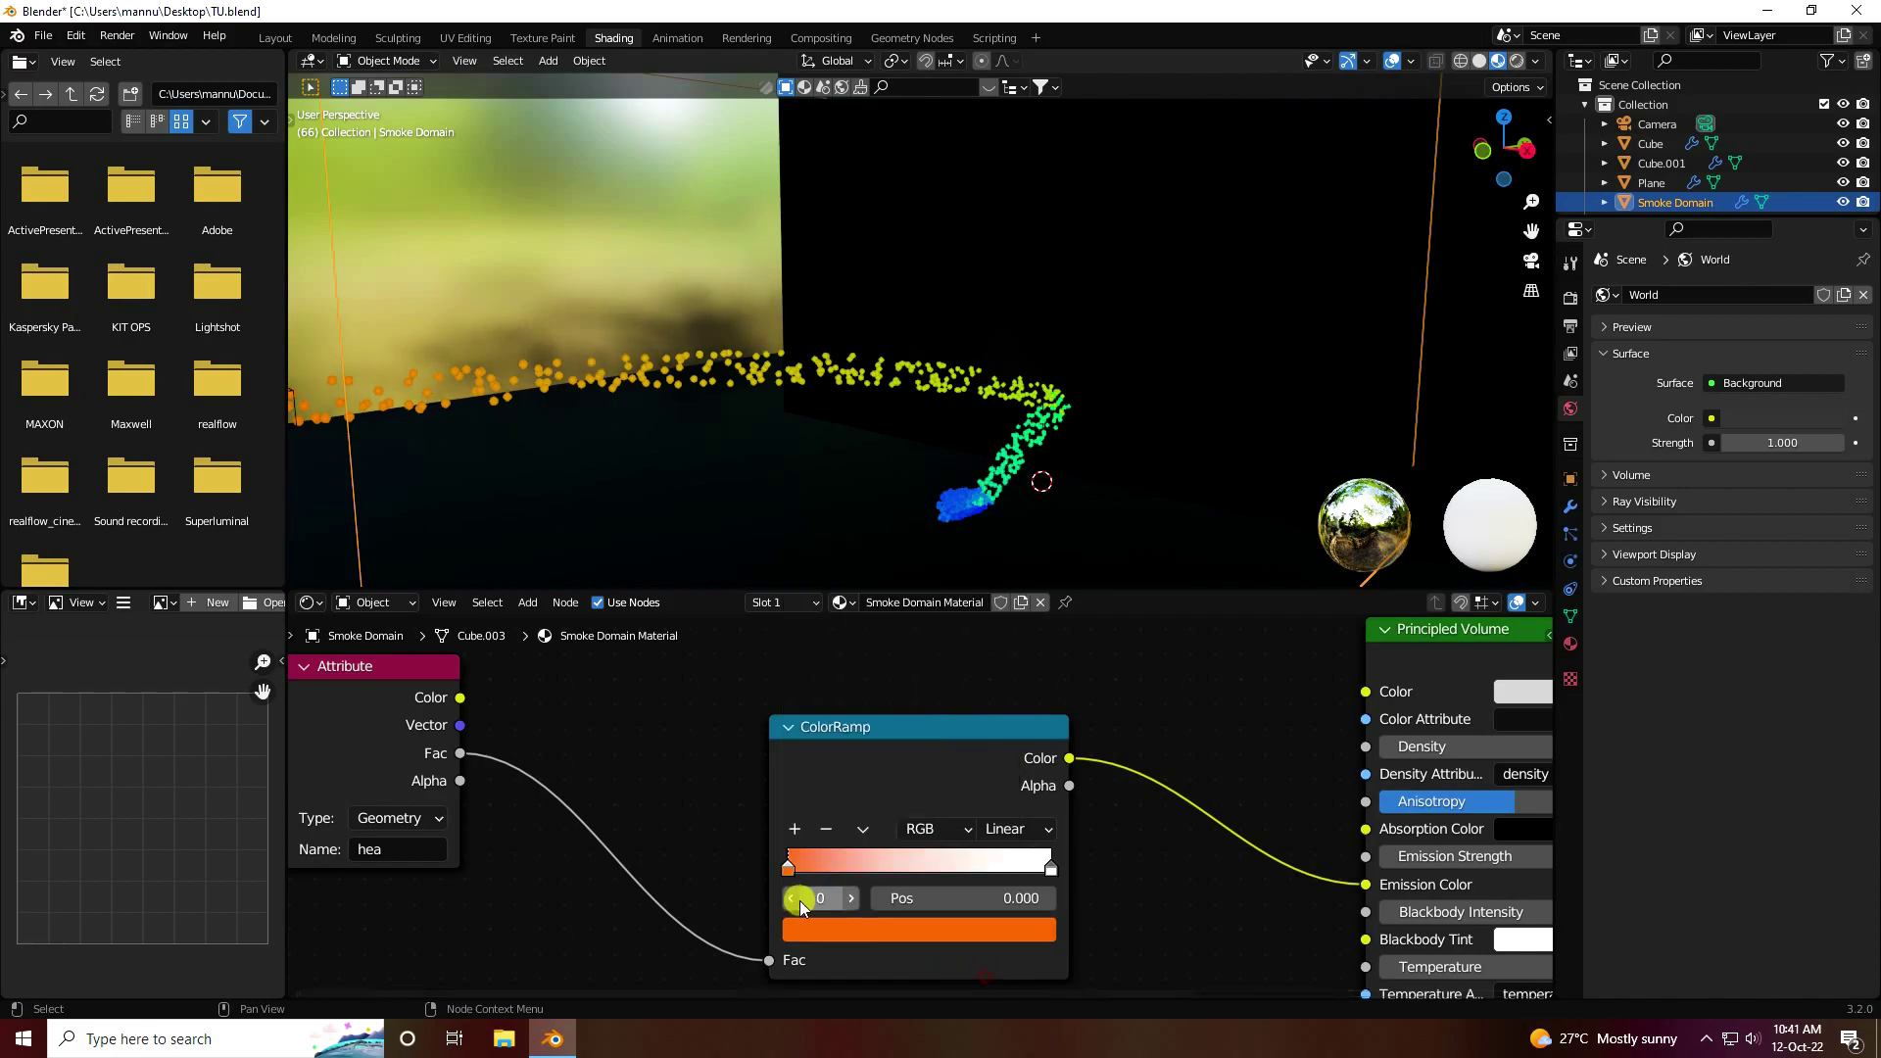
Set the position of the ColorRamp's orange first stop to 0.95
{"action": "left_click", "coordinate": [790, 864]}
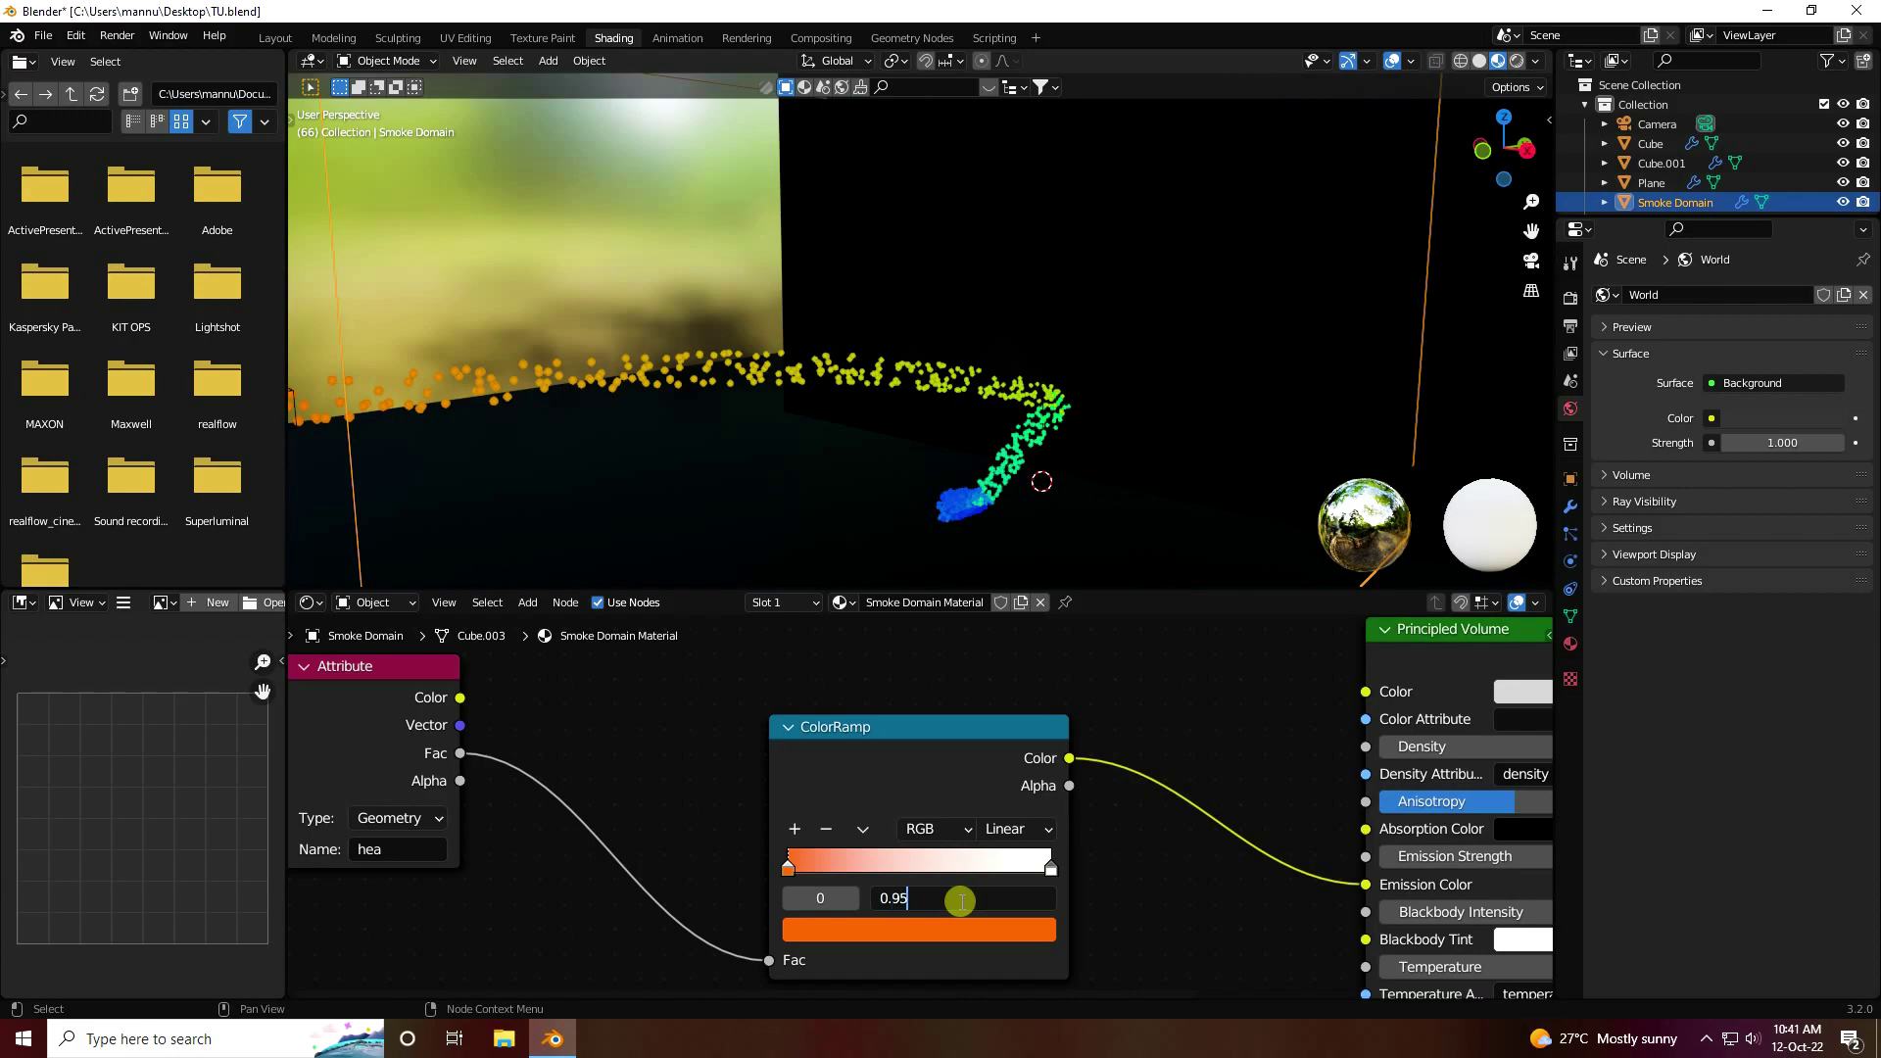
{"action": "left_click", "coordinate": [961, 901]}
{"action": "type", "text": "0.95"}
{"action": "key", "text": "Return"}
Color the ColorRamp's last stop yellow with hue 0.08 and saturation 1
{"action": "left_click", "coordinate": [1050, 868]}
{"action": "left_click", "coordinate": [980, 927]}
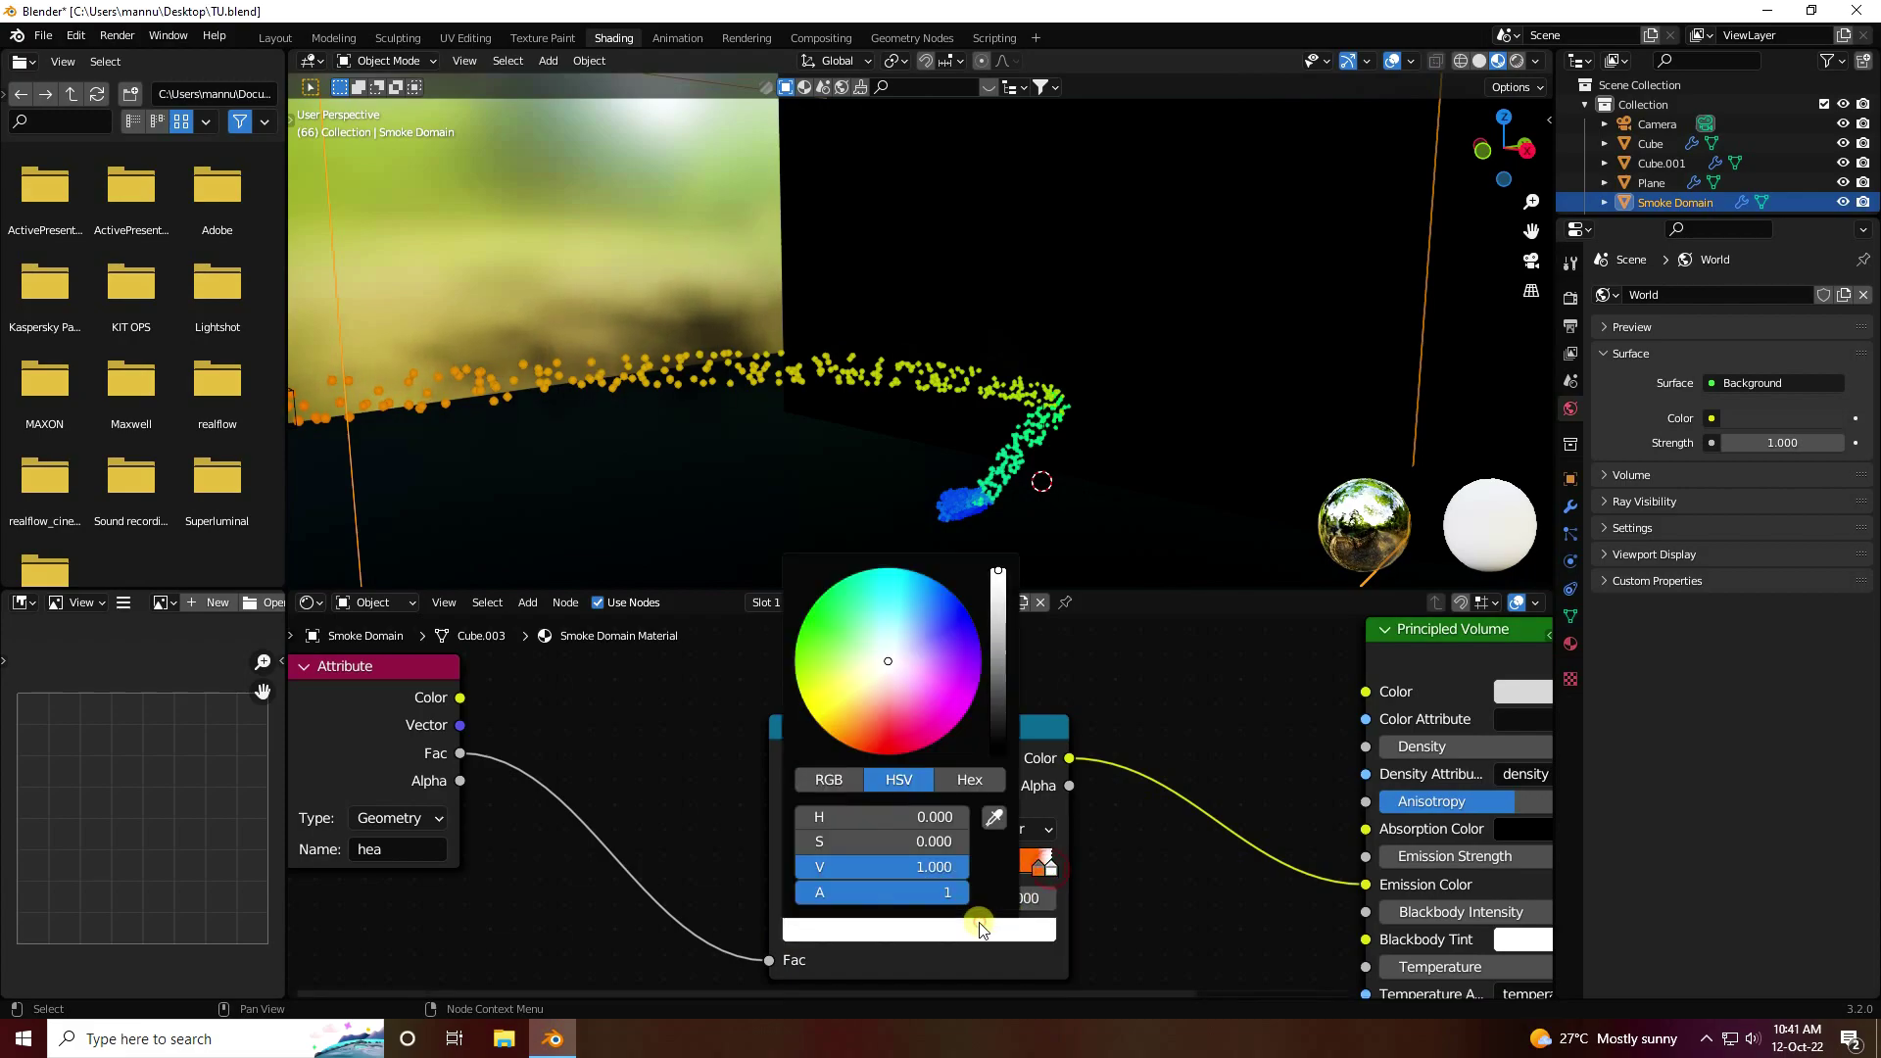
{"action": "left_click", "coordinate": [901, 819]}
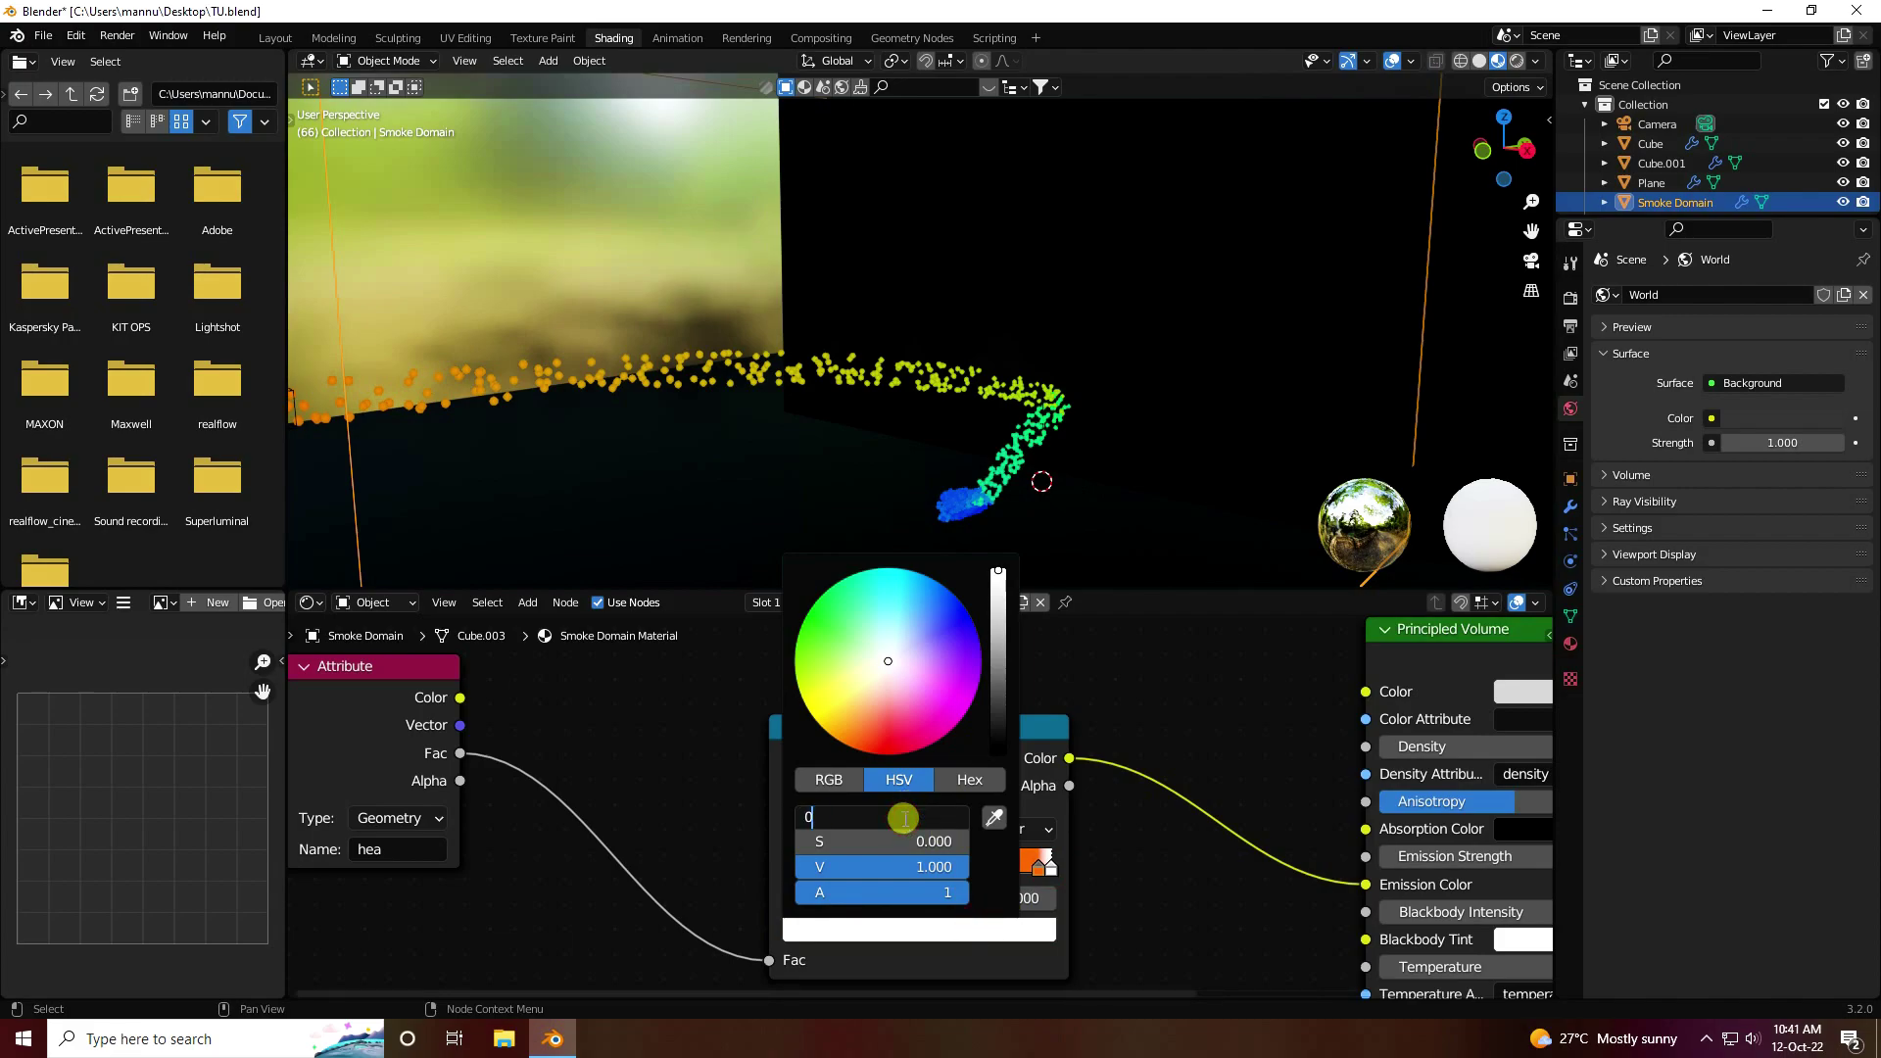
{"action": "type", "text": "0.08"}
{"action": "key", "text": "Tab"}
{"action": "type", "text": "1"}
{"action": "key", "text": "Return"}
{"action": "scroll", "coordinate": [1112, 879], "scroll_direction": "up", "scroll_amount": 3}
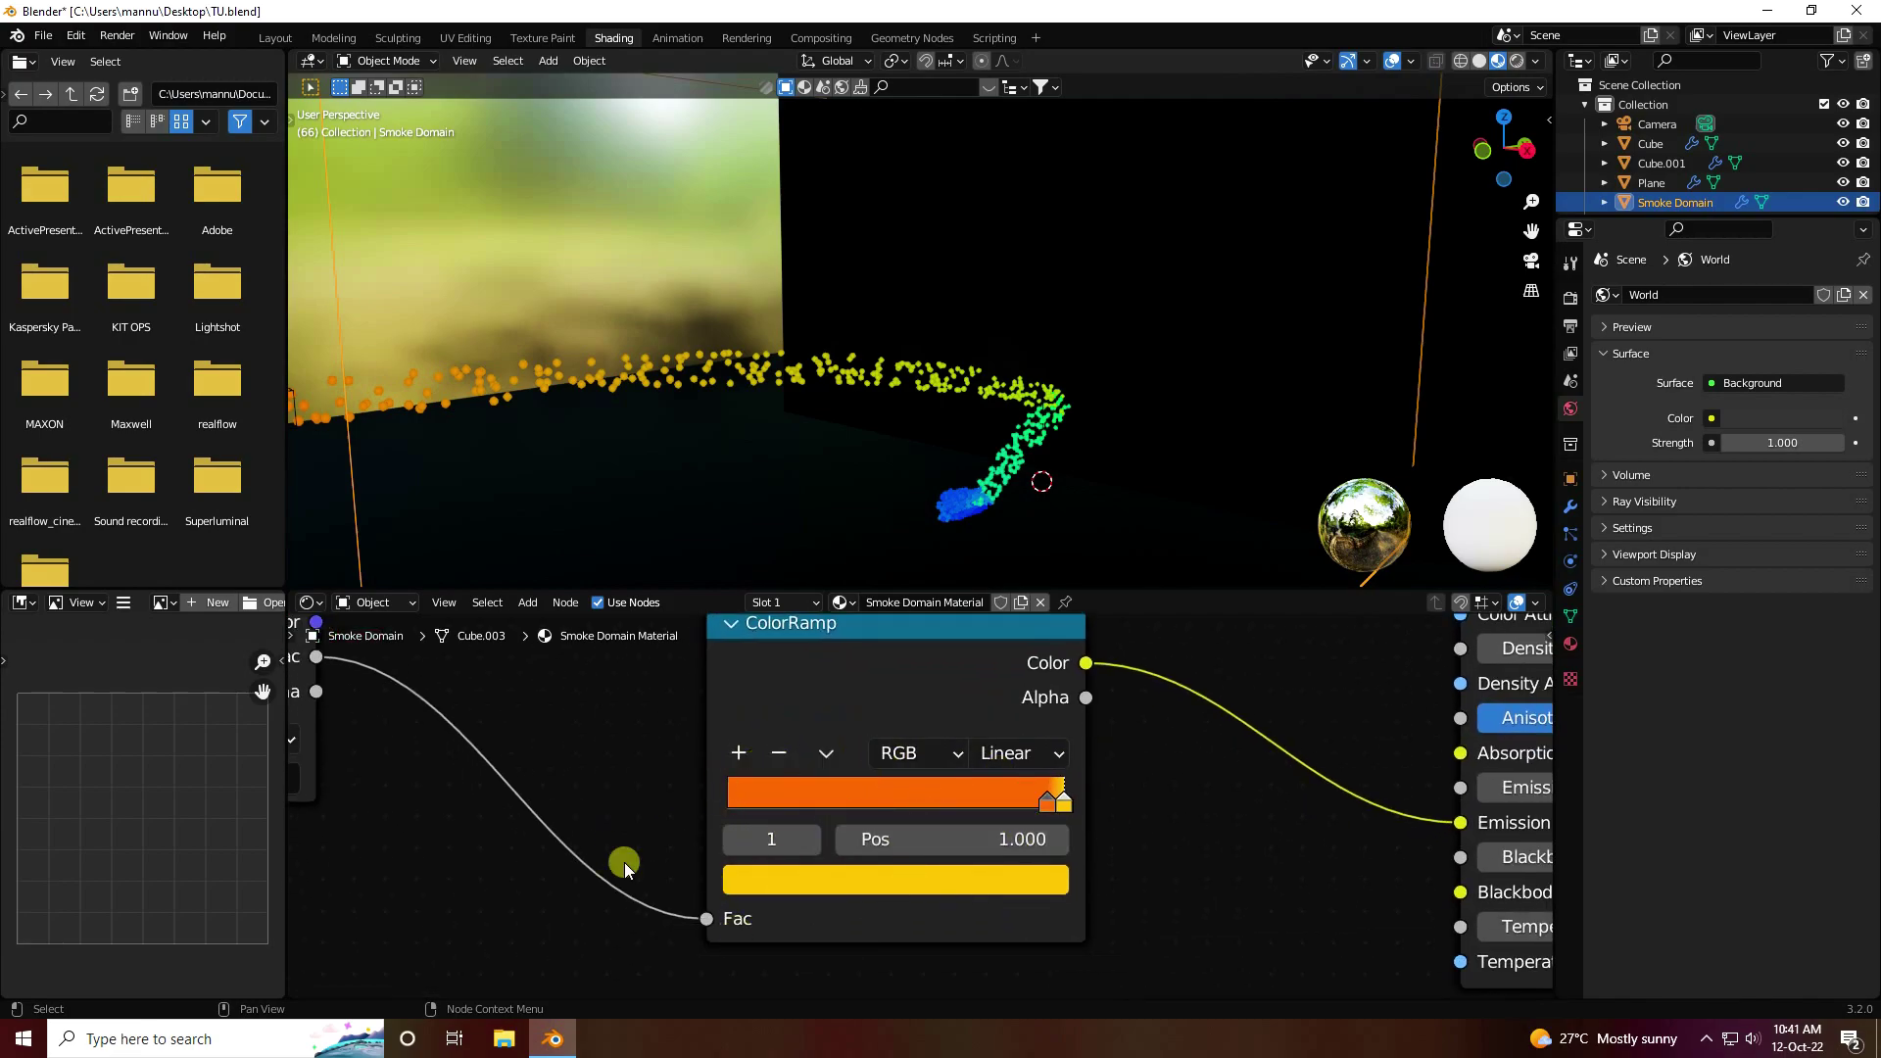
Duplicate the ColorRamp node and place the copy above the original
{"action": "scroll", "coordinate": [707, 895], "scroll_direction": "down", "scroll_amount": 2}
{"action": "scroll", "coordinate": [707, 895], "scroll_direction": "down", "scroll_amount": 3}
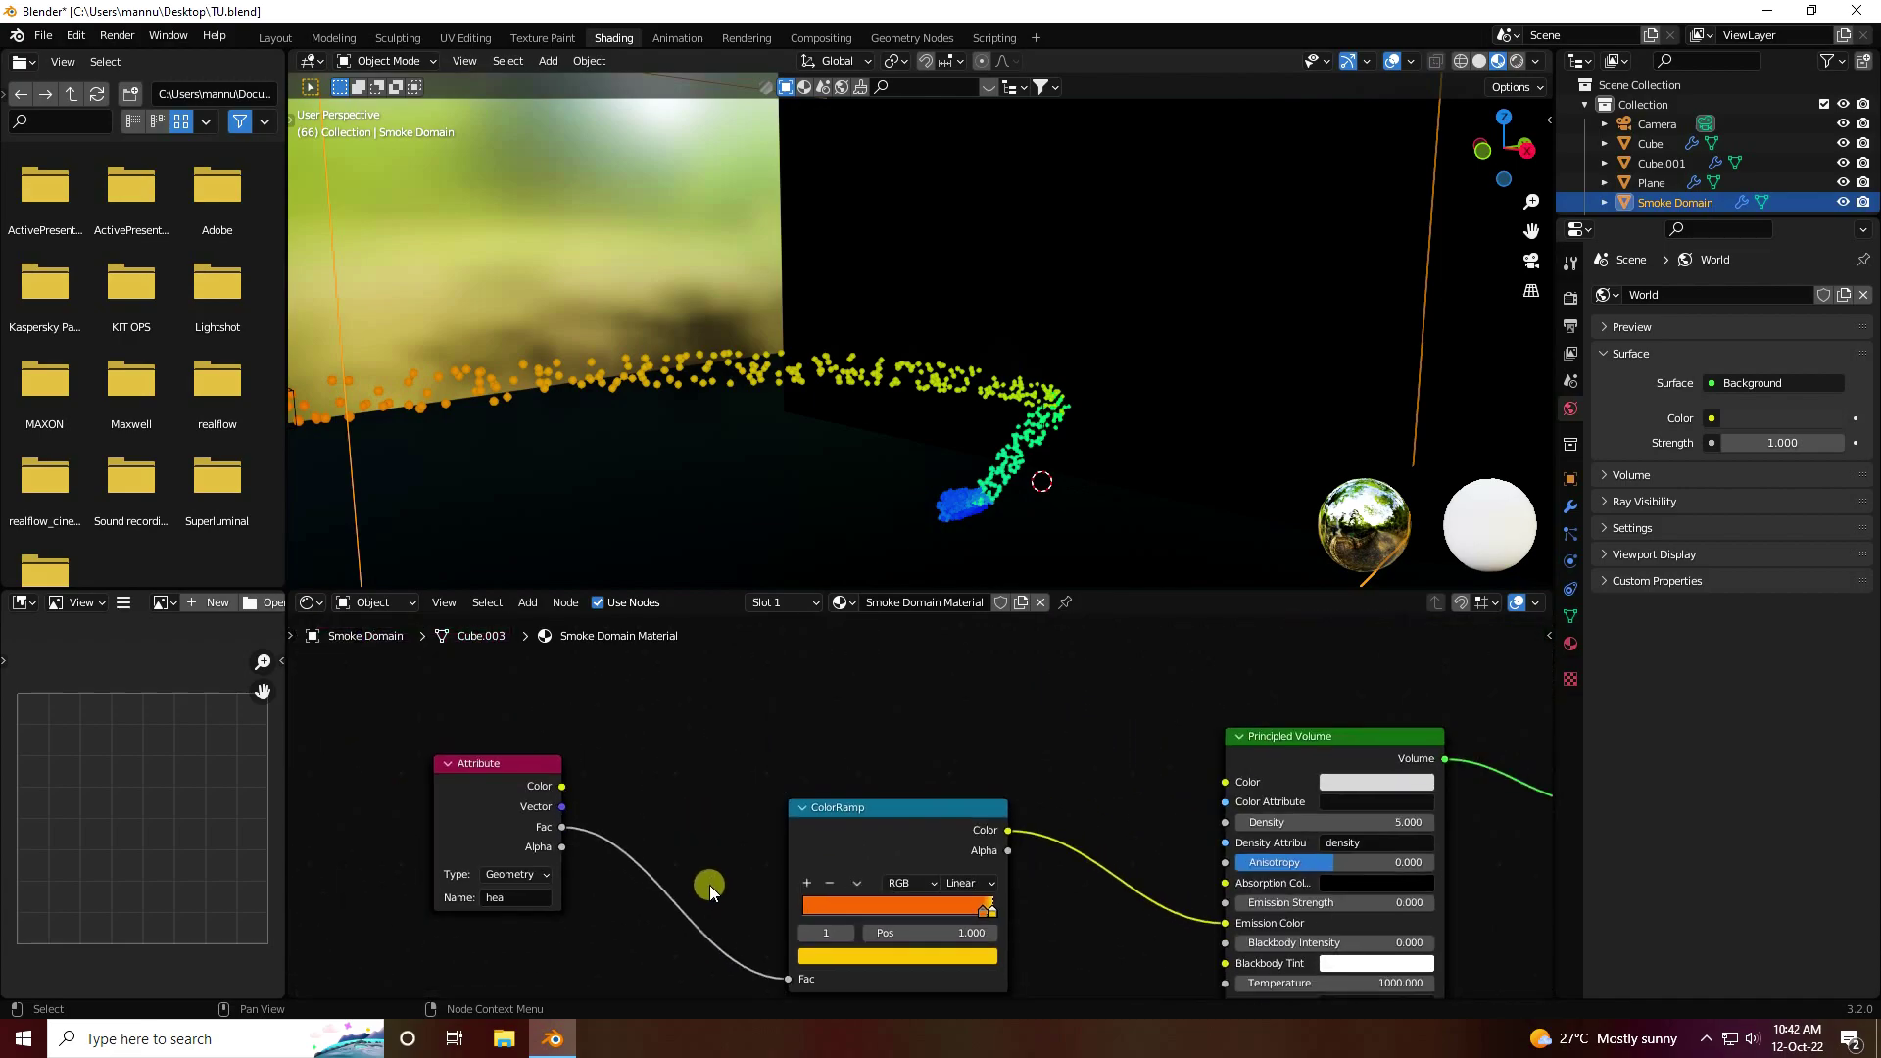
{"action": "left_click", "coordinate": [875, 818]}
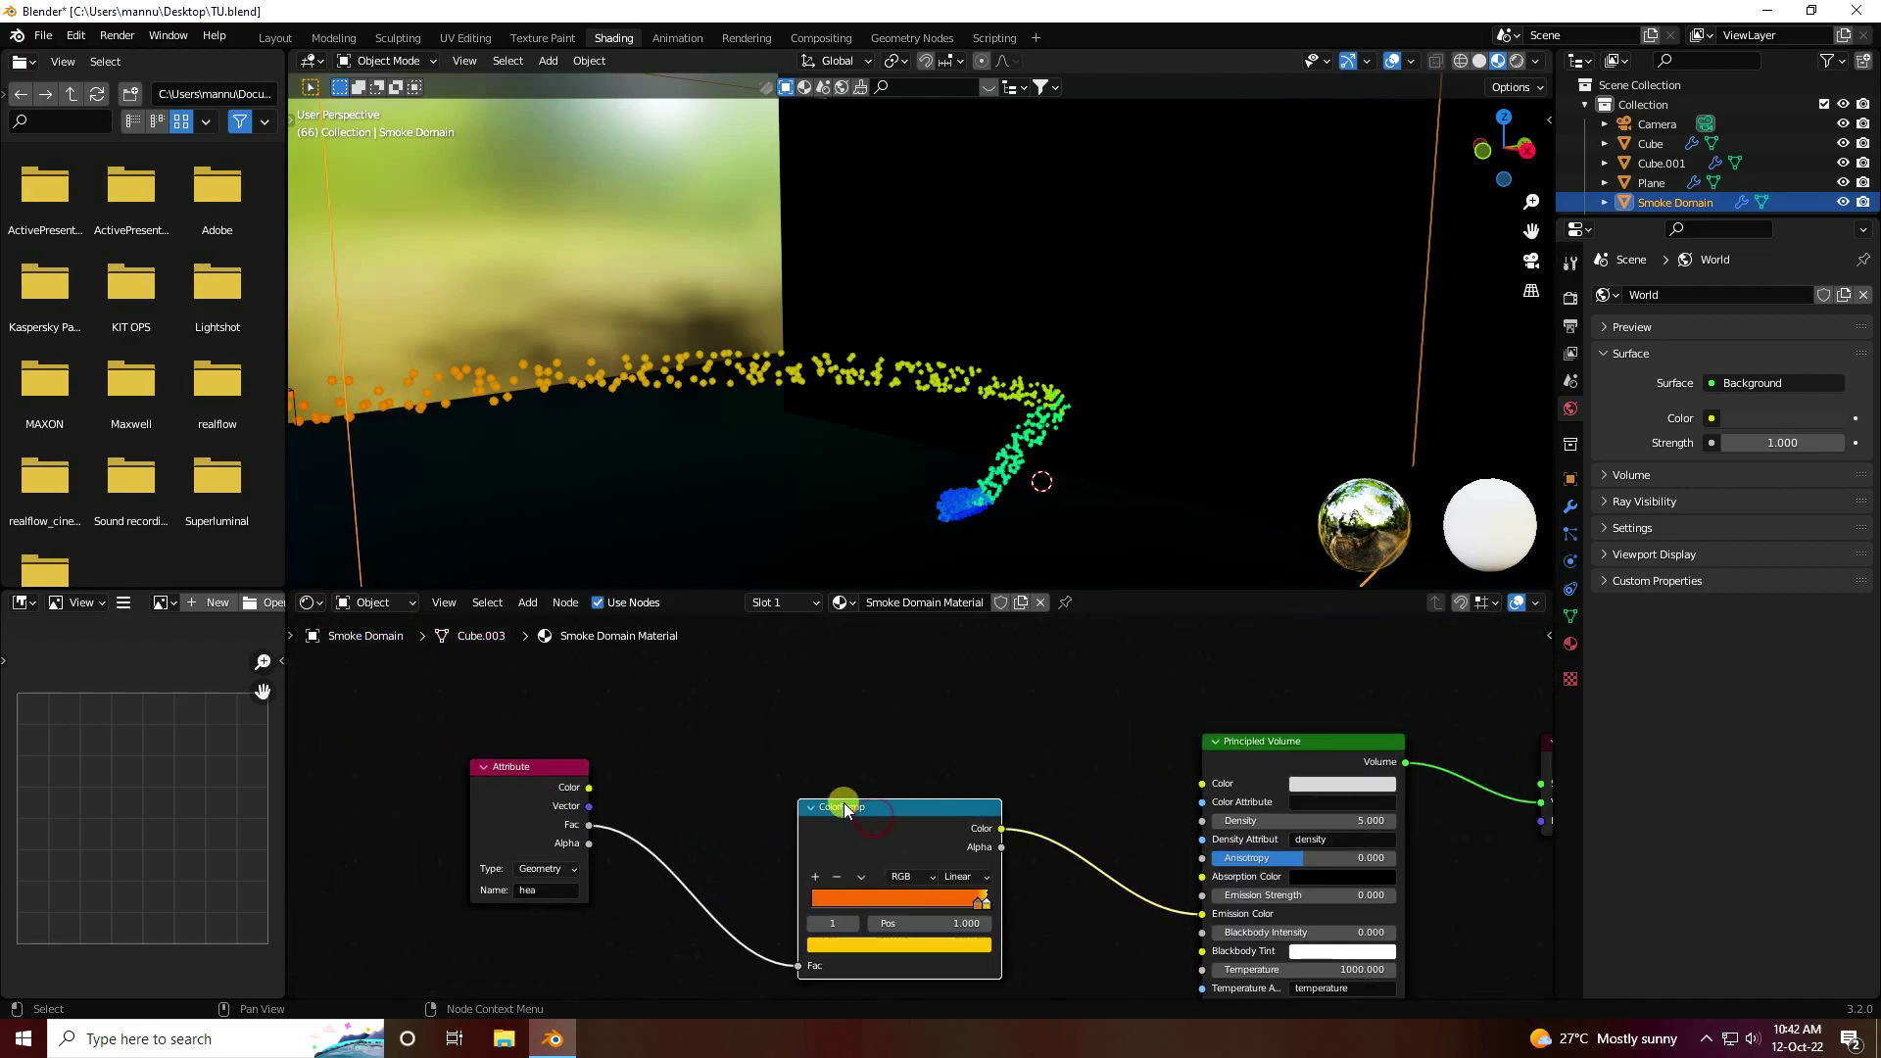
{"action": "key", "text": "shift+d"}
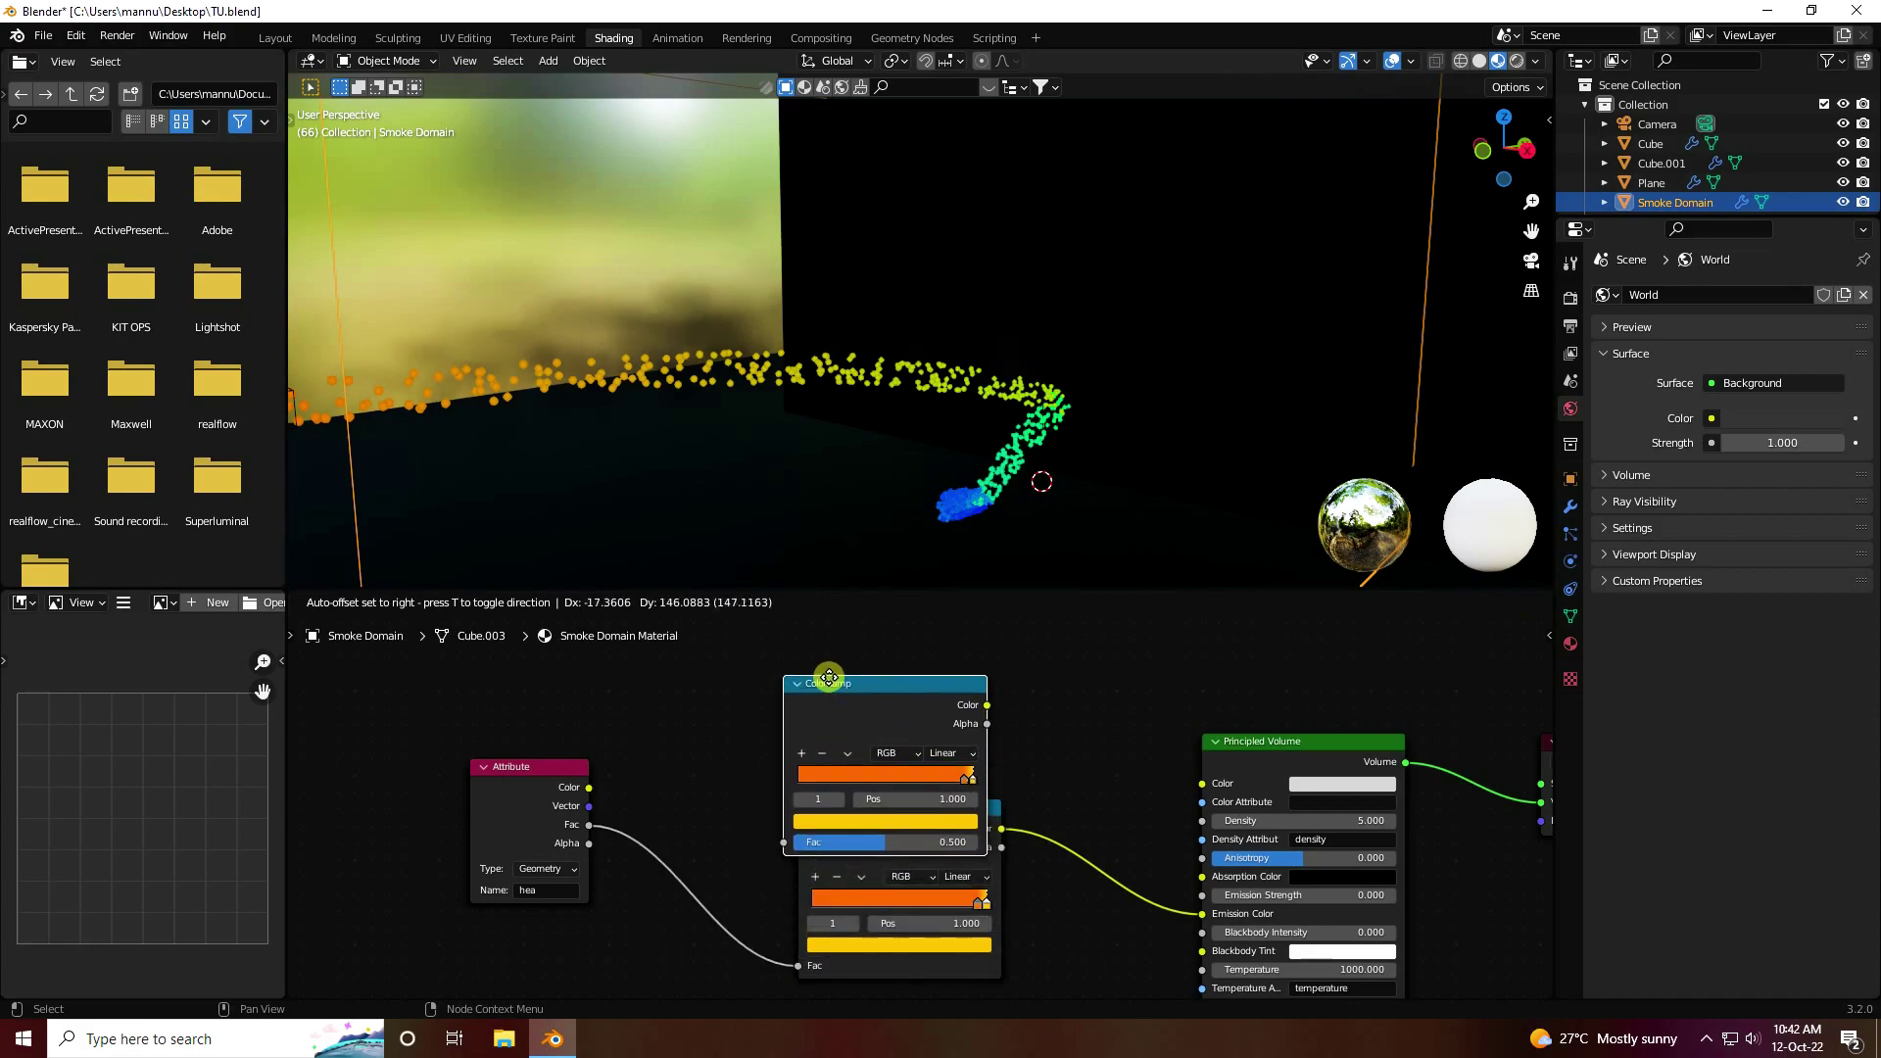
{"action": "left_click", "coordinate": [851, 713]}
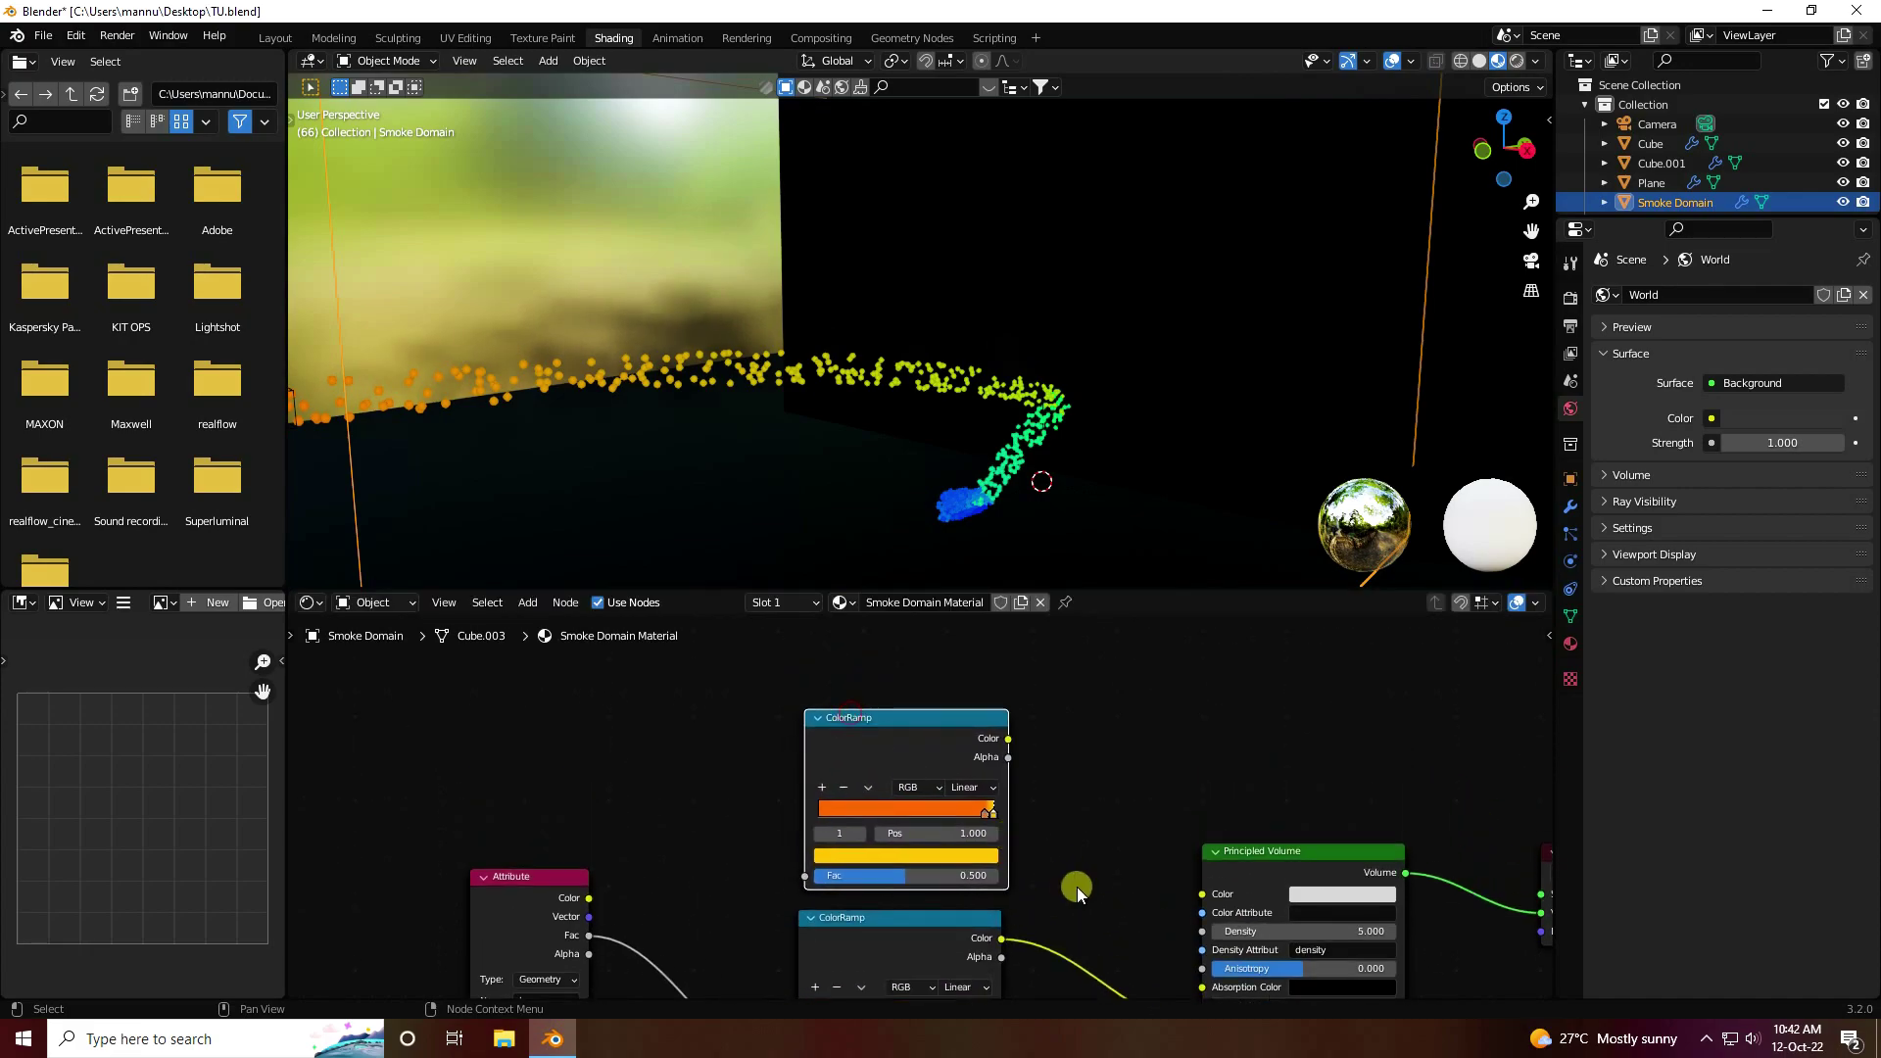
Move the duplicated ColorRamp's first stop to position 0.85 and make it black
{"action": "scroll", "coordinate": [1077, 885], "scroll_direction": "up", "scroll_amount": 2}
{"action": "middle_click_drag", "start_coordinate": [1101, 889], "coordinate": [1016, 865]}
{"action": "scroll", "coordinate": [1021, 866], "scroll_direction": "up", "scroll_amount": 2}
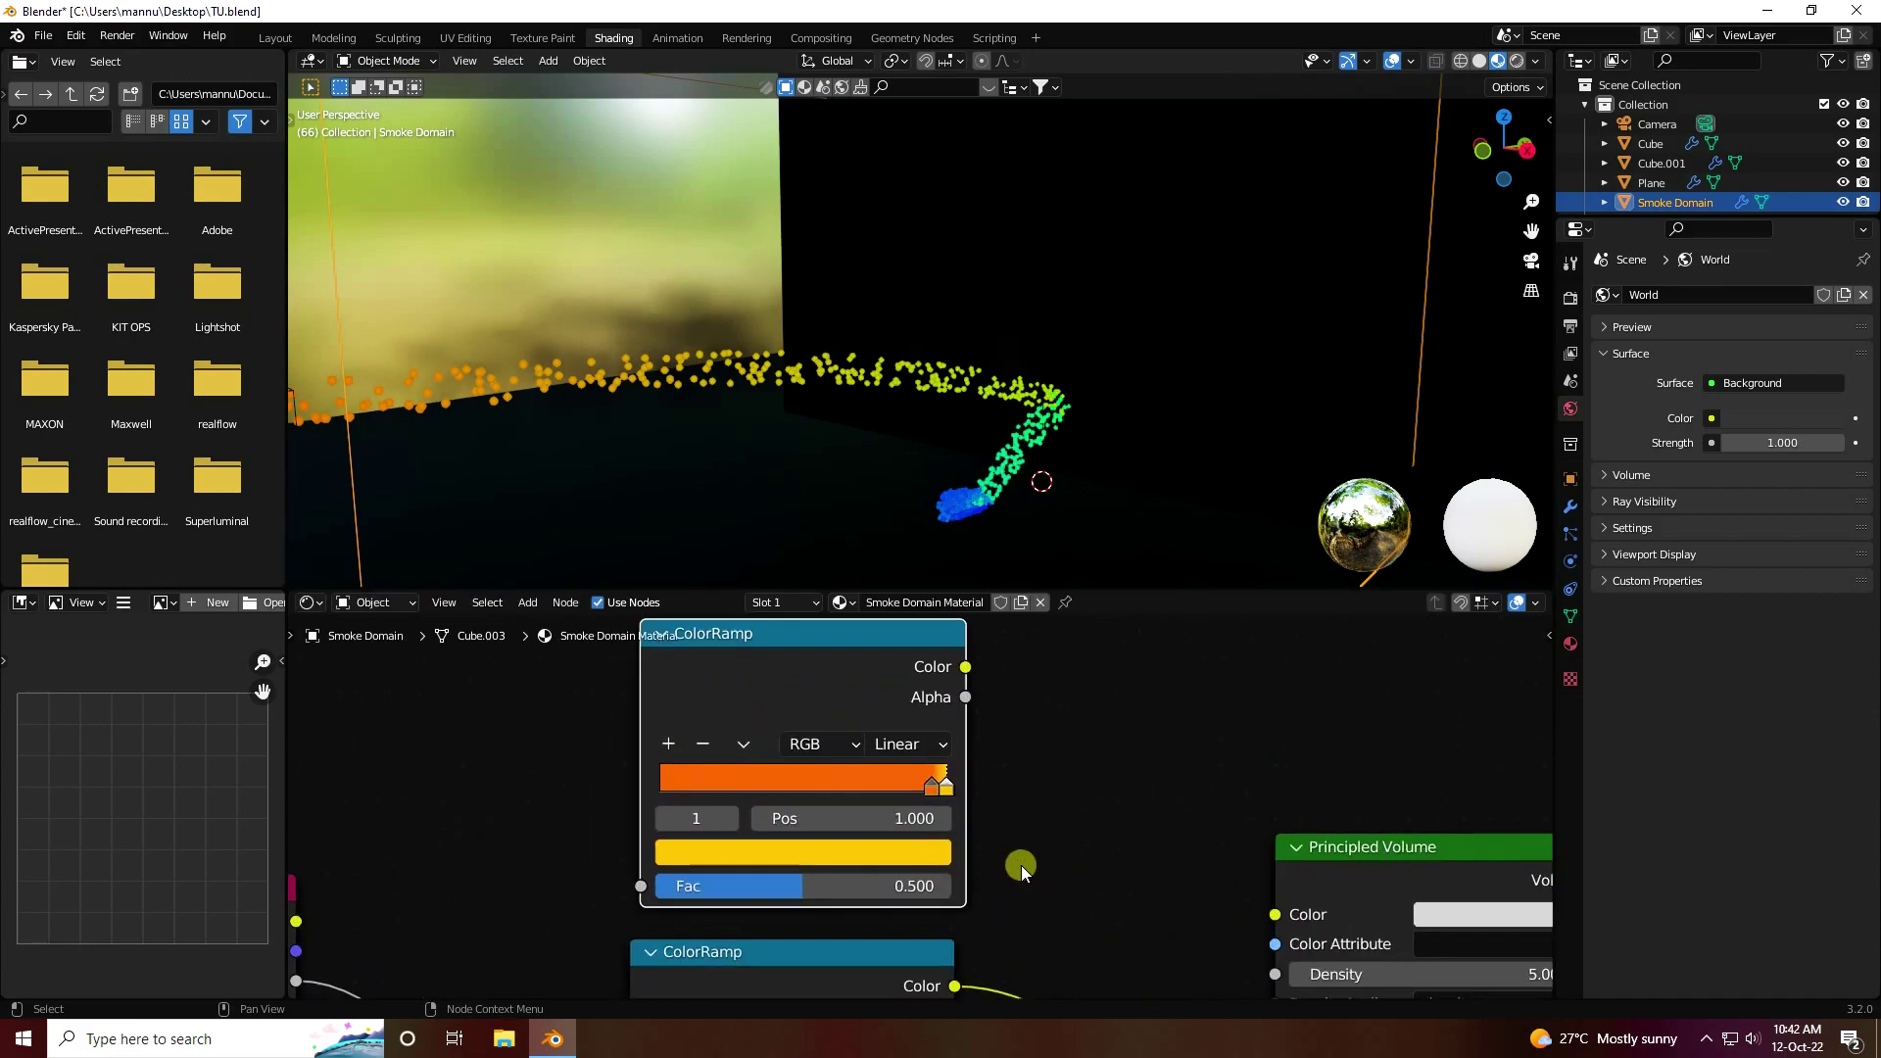
{"action": "left_click_drag", "start_coordinate": [926, 791], "coordinate": [902, 795]}
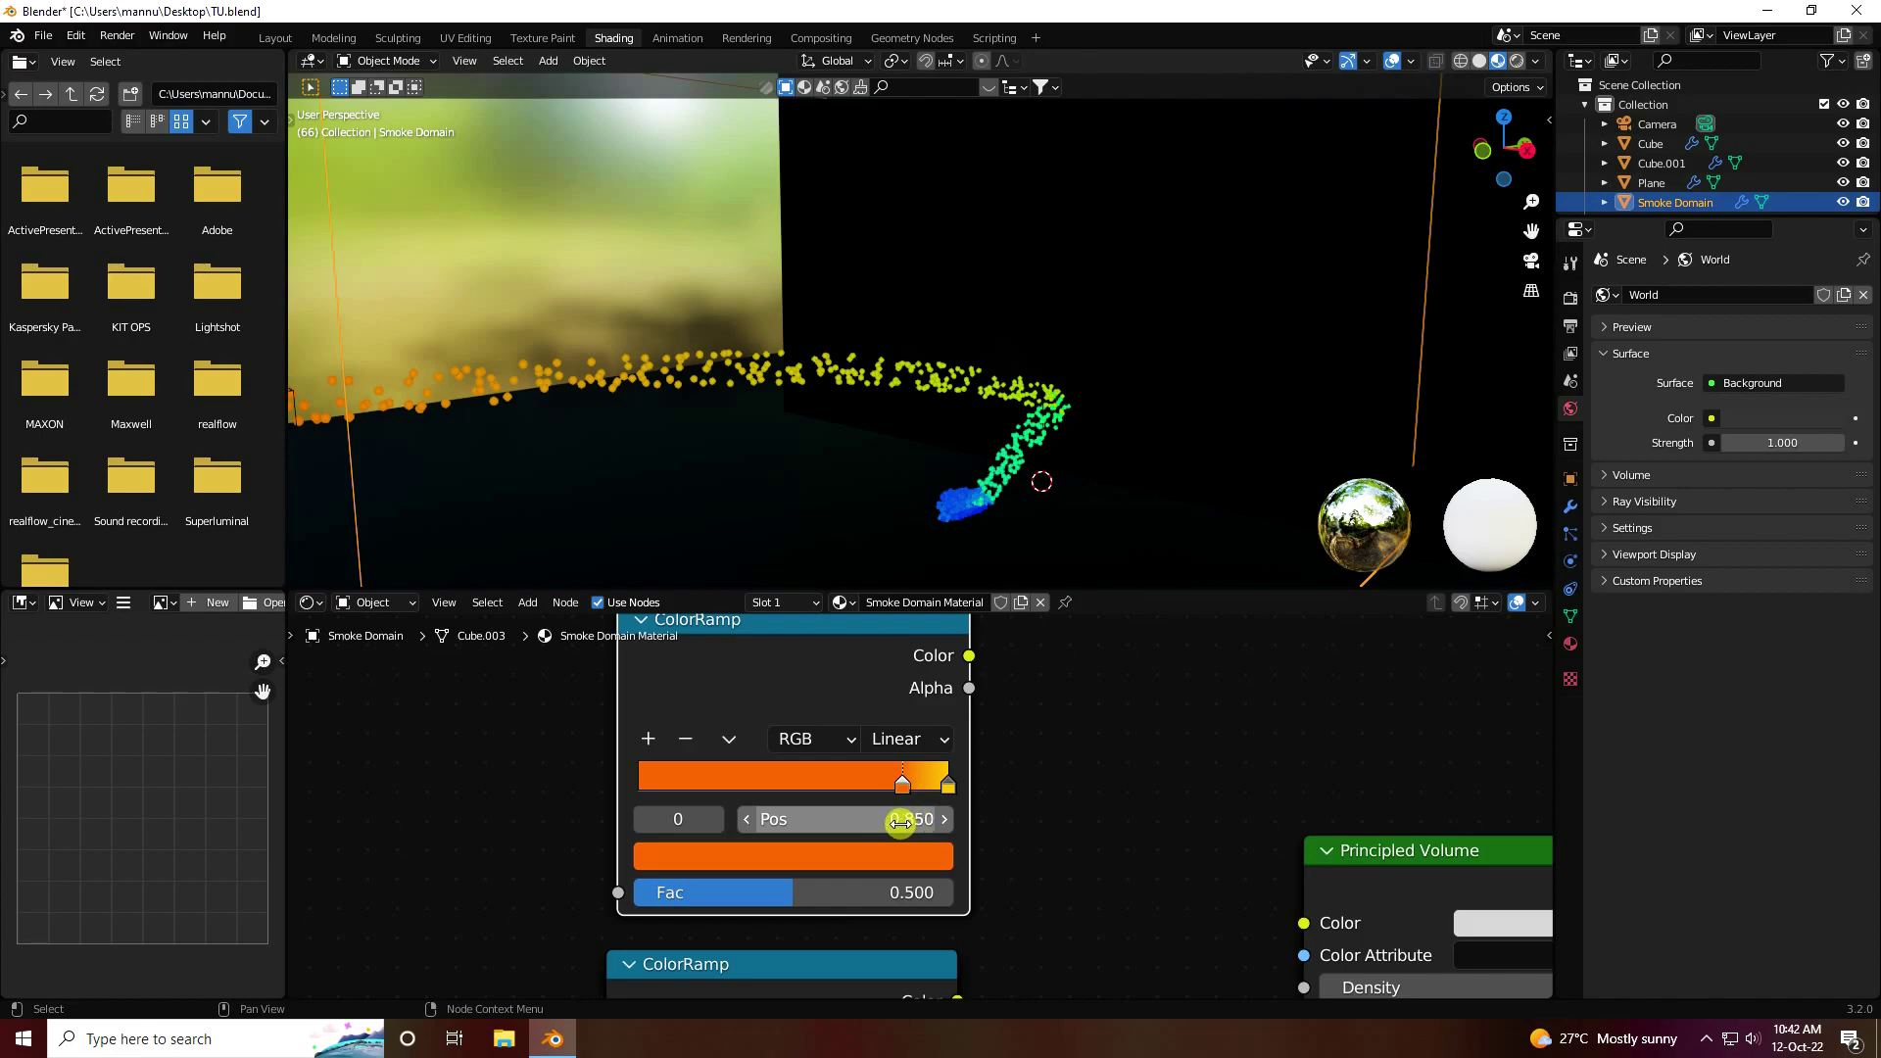
{"action": "left_click", "coordinate": [761, 857]}
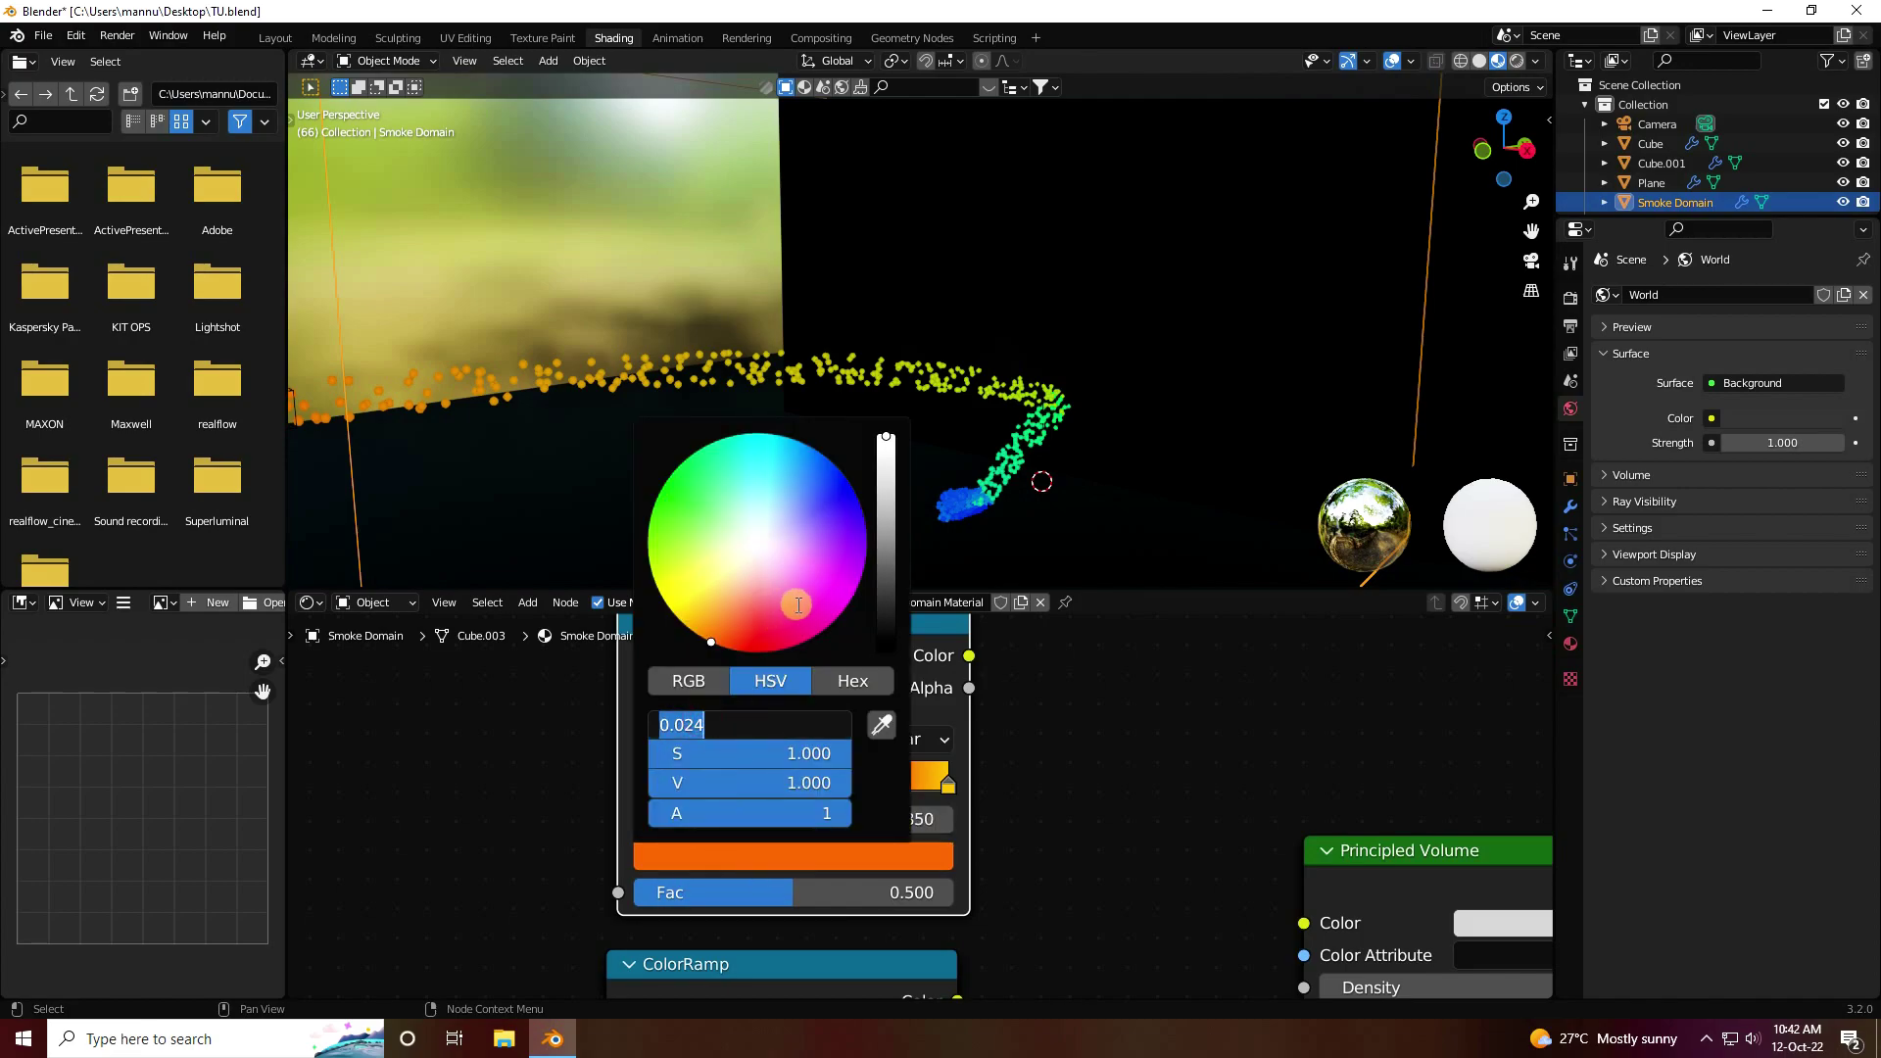
{"action": "left_click_drag", "start_coordinate": [896, 529], "coordinate": [897, 648]}
{"action": "left_click", "coordinate": [896, 782]}
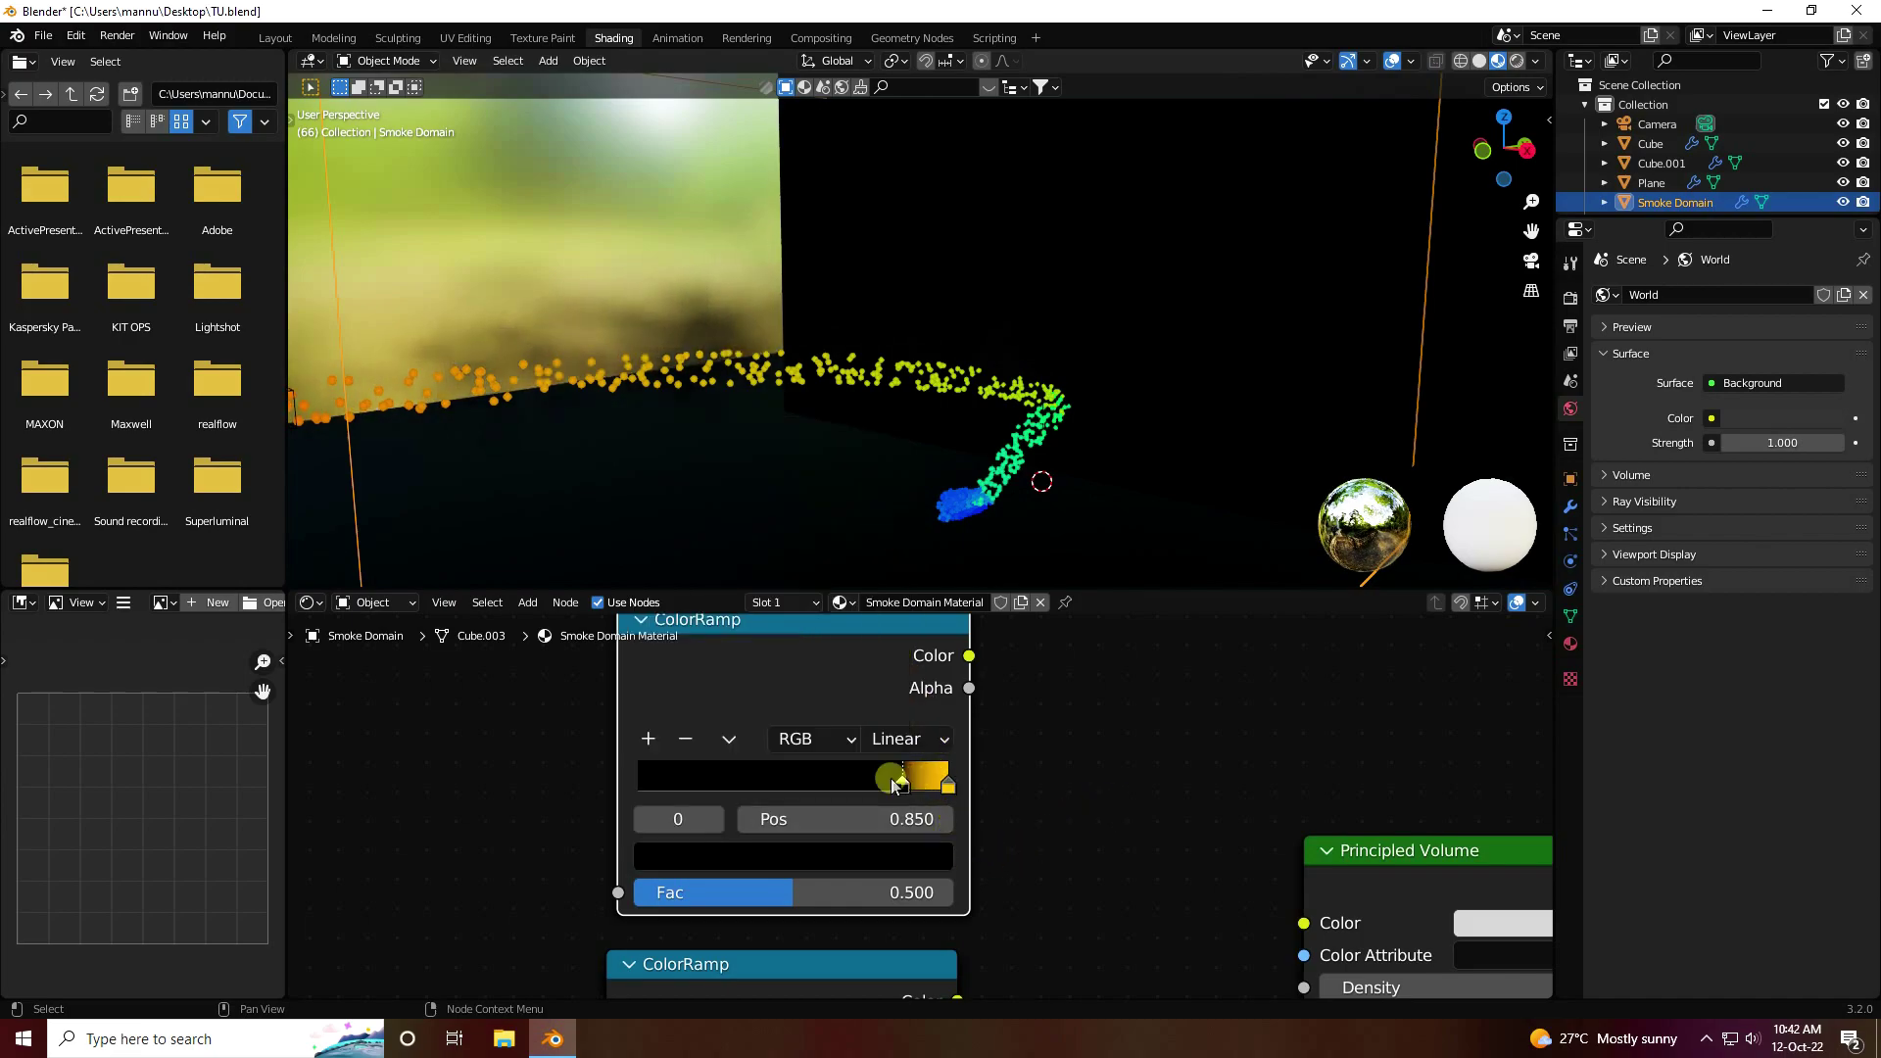
Add a middle stop to the duplicated ColorRamp at position 0.96 and color it white
{"action": "left_click", "coordinate": [647, 739]}
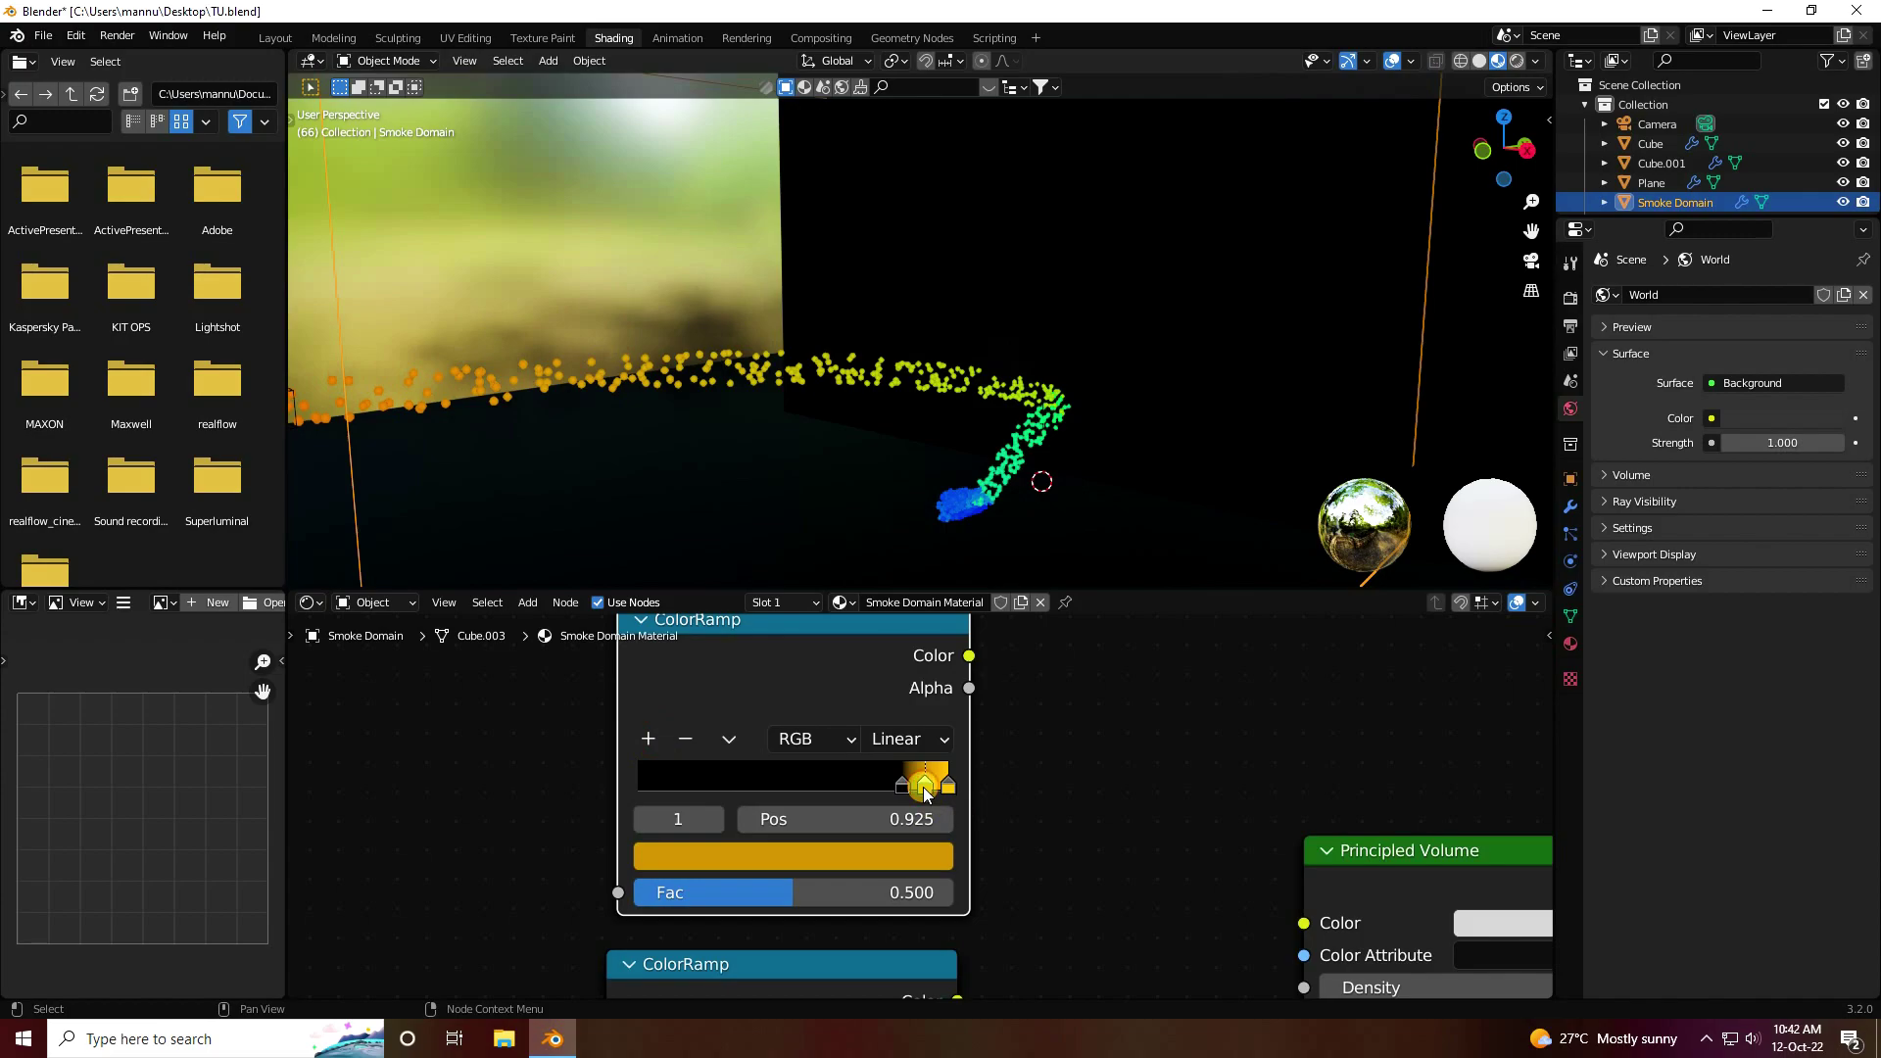
{"action": "left_click_drag", "start_coordinate": [924, 796], "coordinate": [933, 794]}
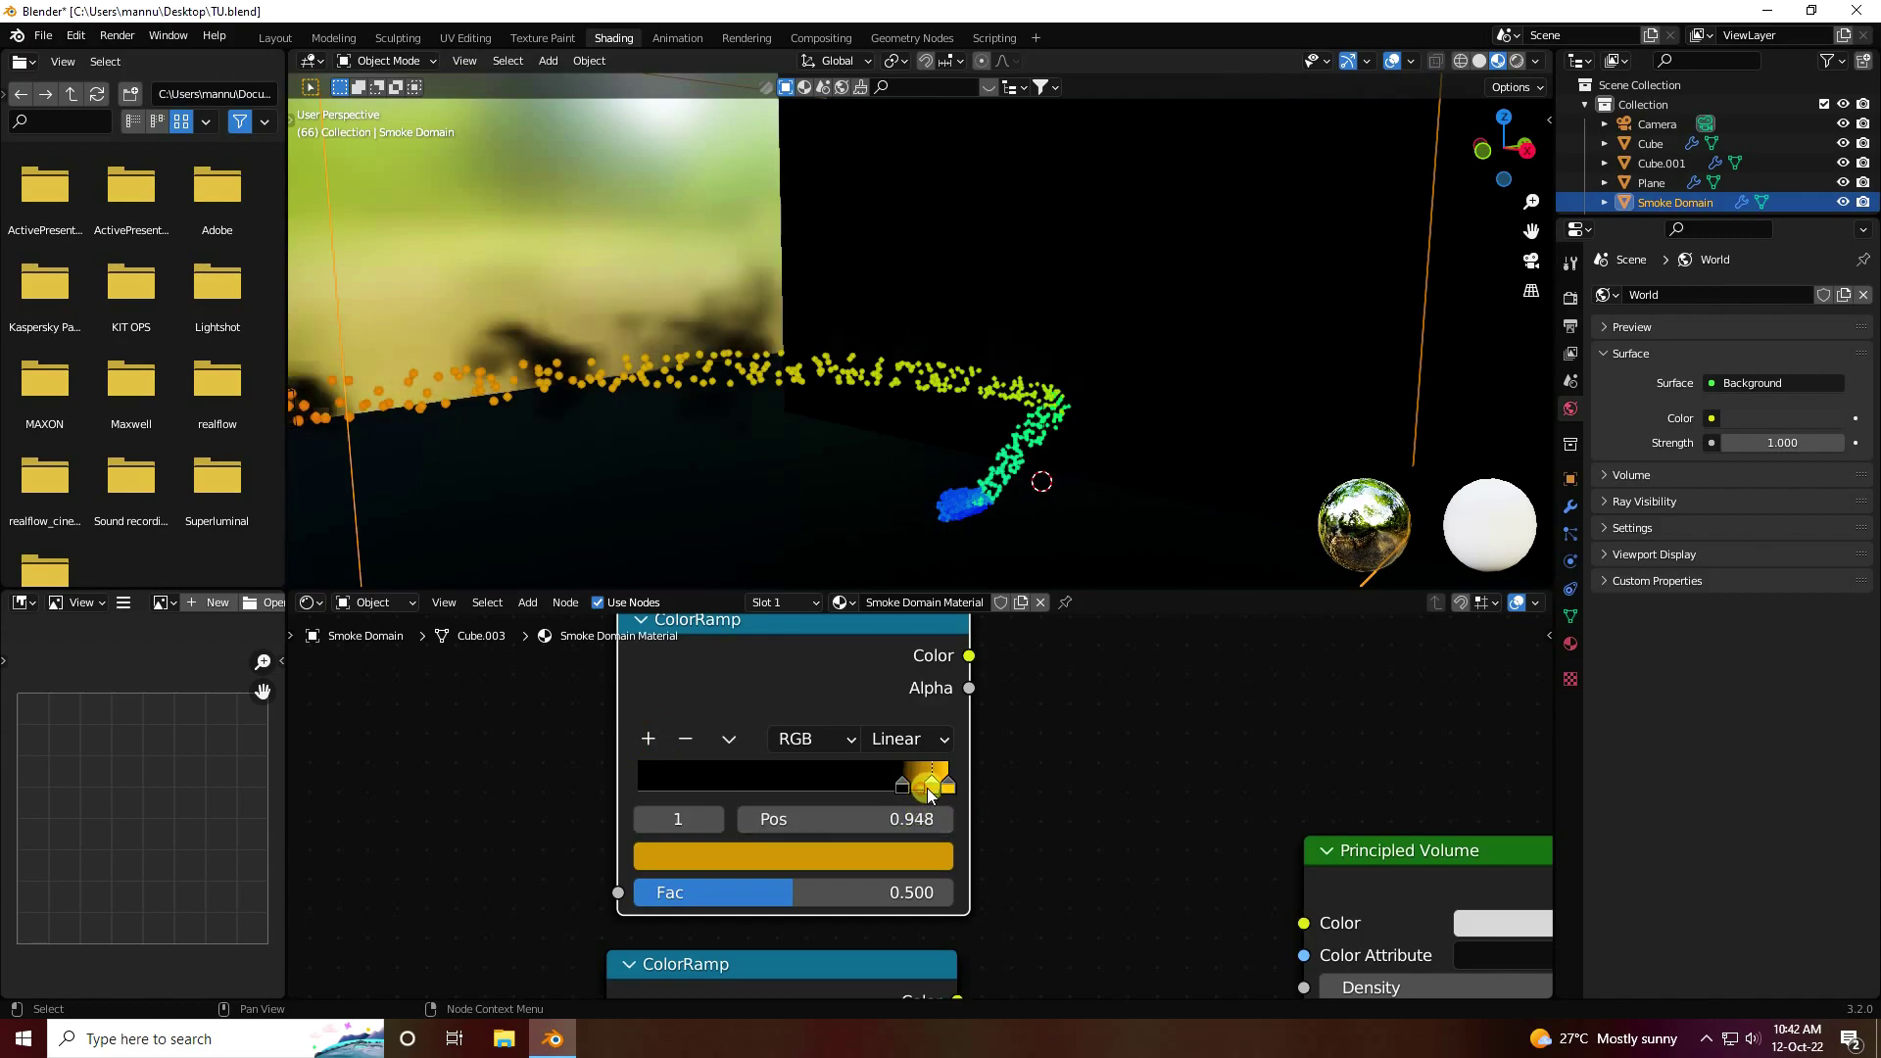
{"action": "left_click", "coordinate": [923, 817]}
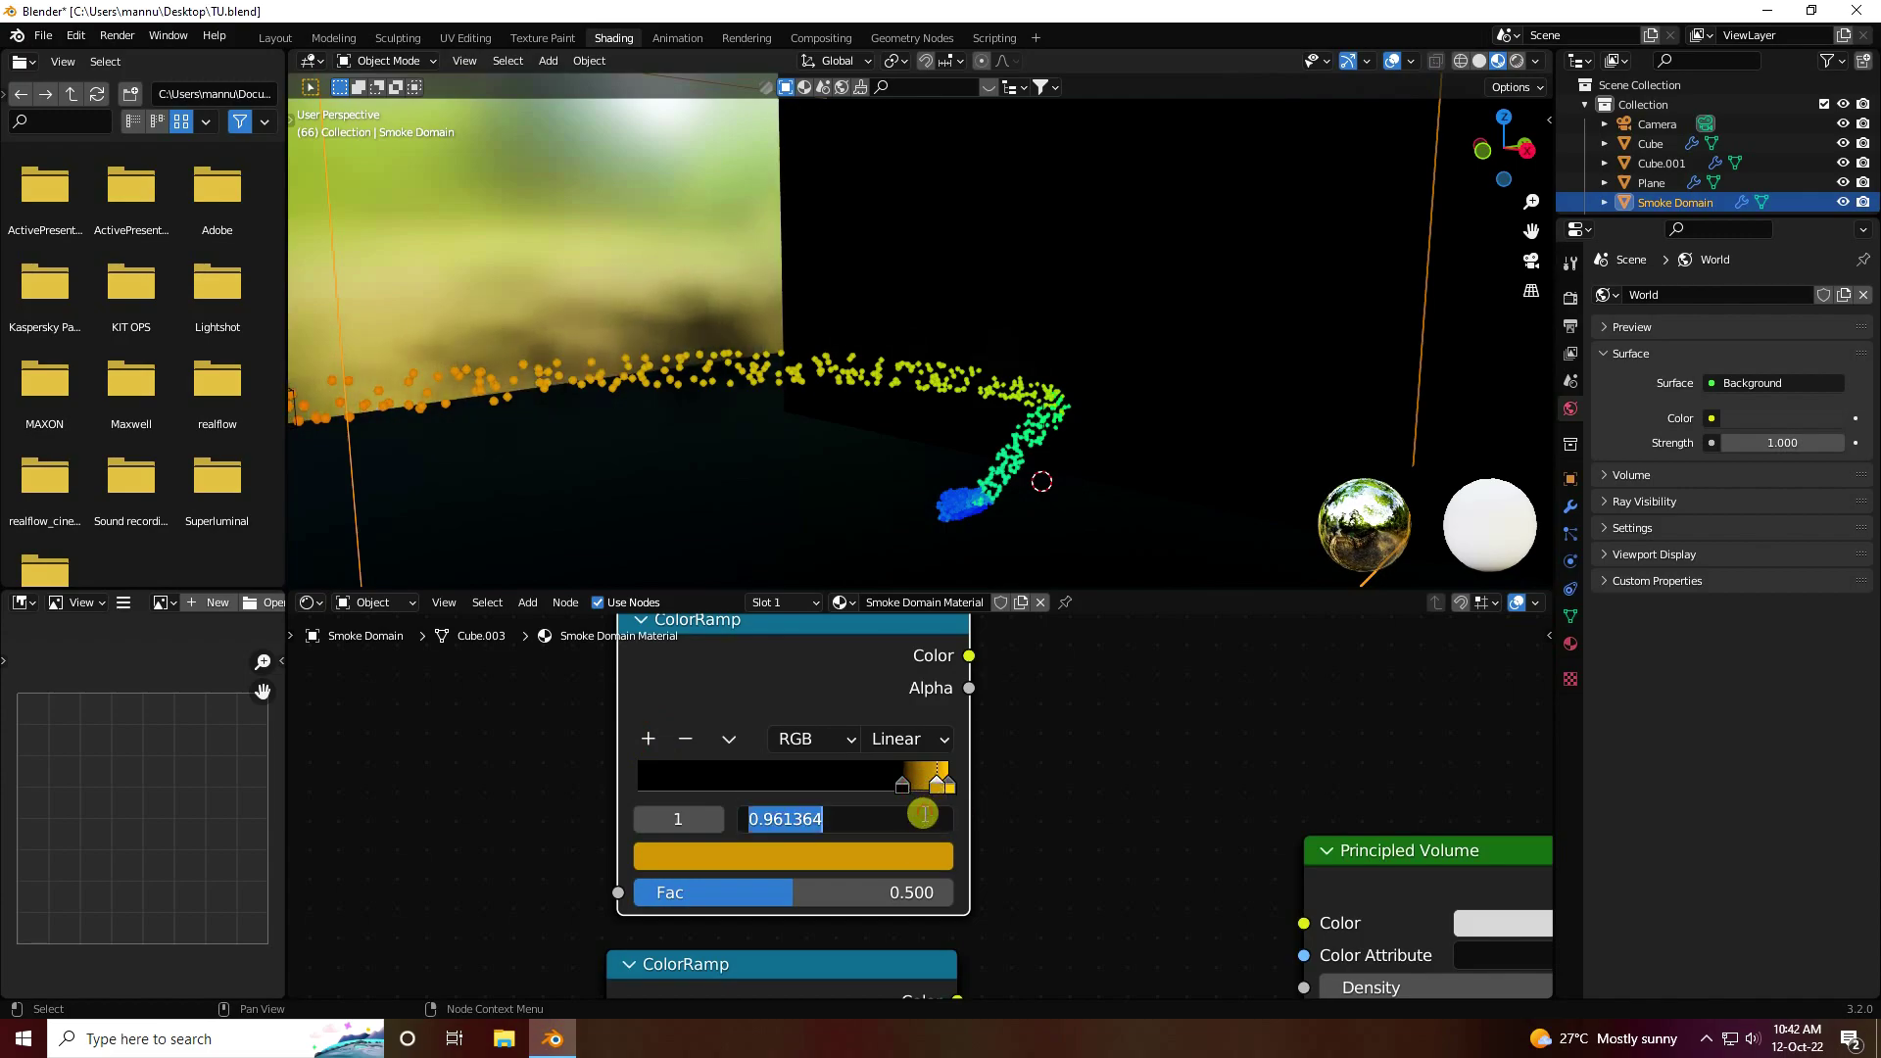
{"action": "type", "text": "0."}
{"action": "key", "text": "Return"}
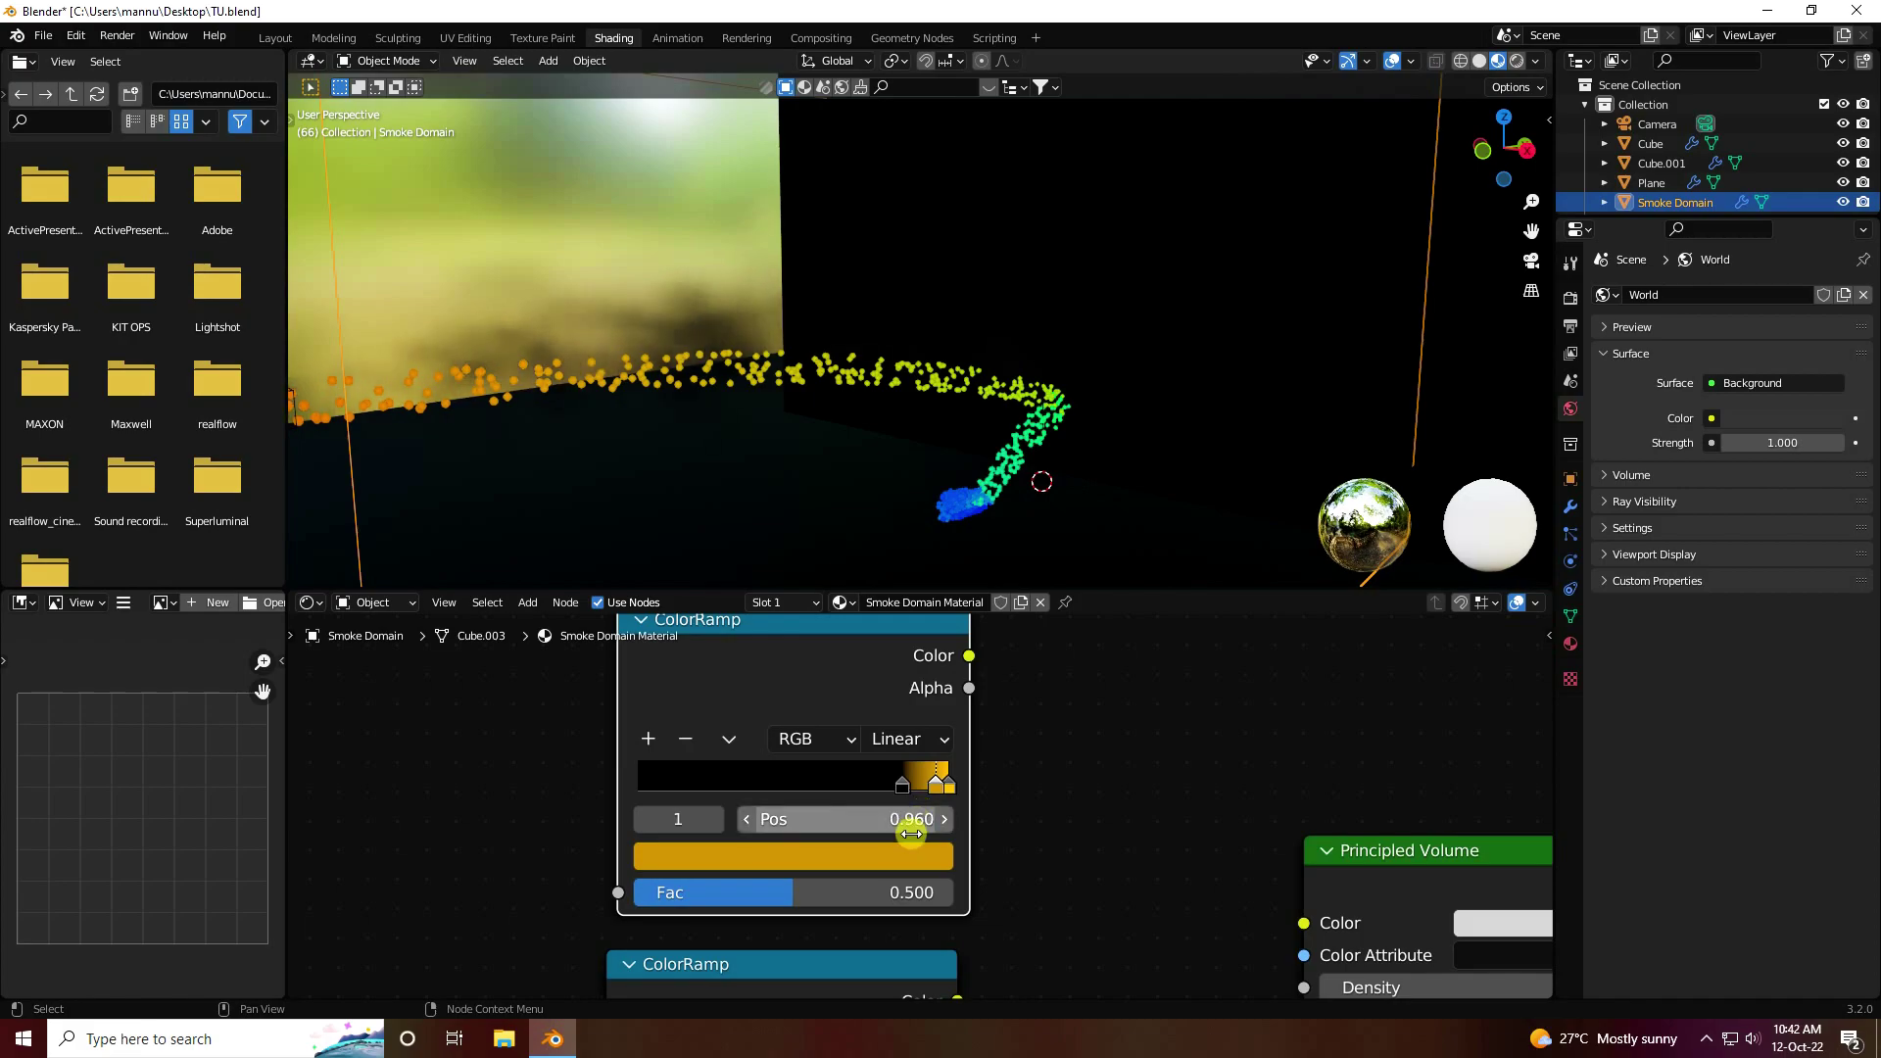
{"action": "left_click", "coordinate": [866, 853]}
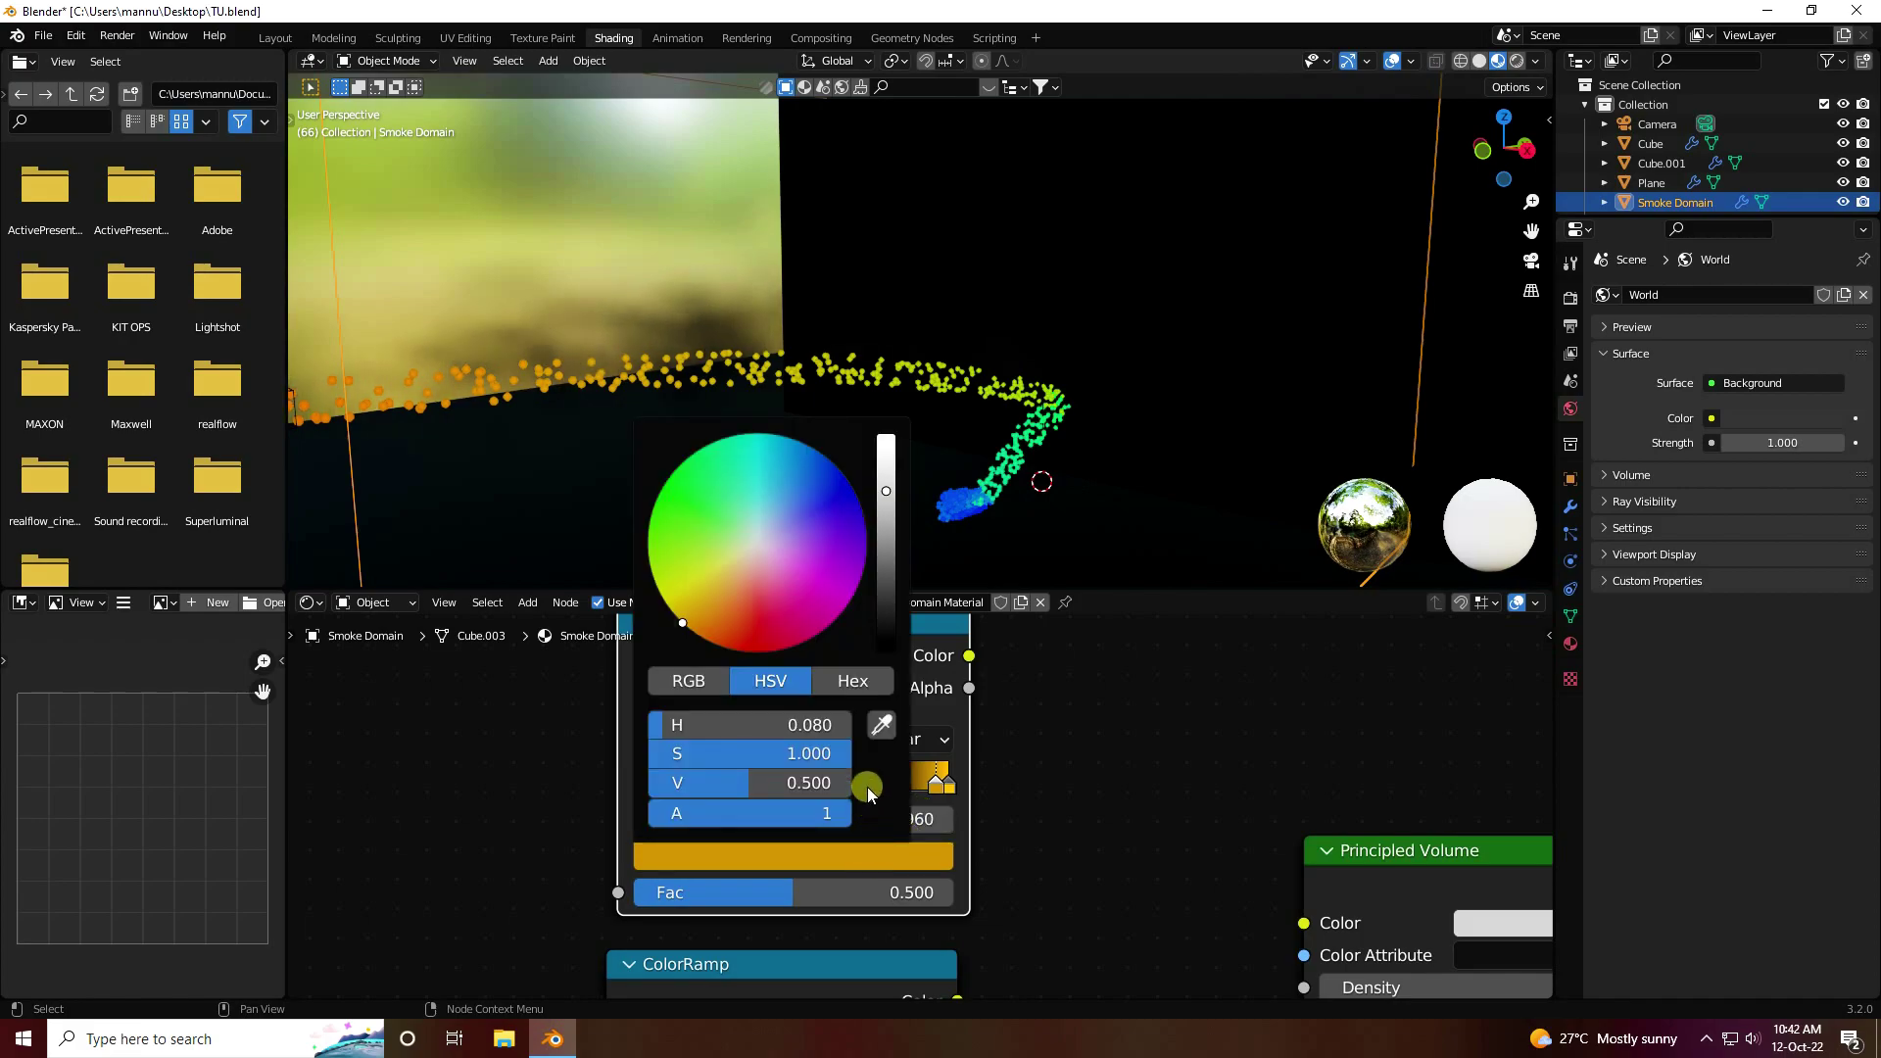
{"action": "left_click", "coordinate": [758, 543]}
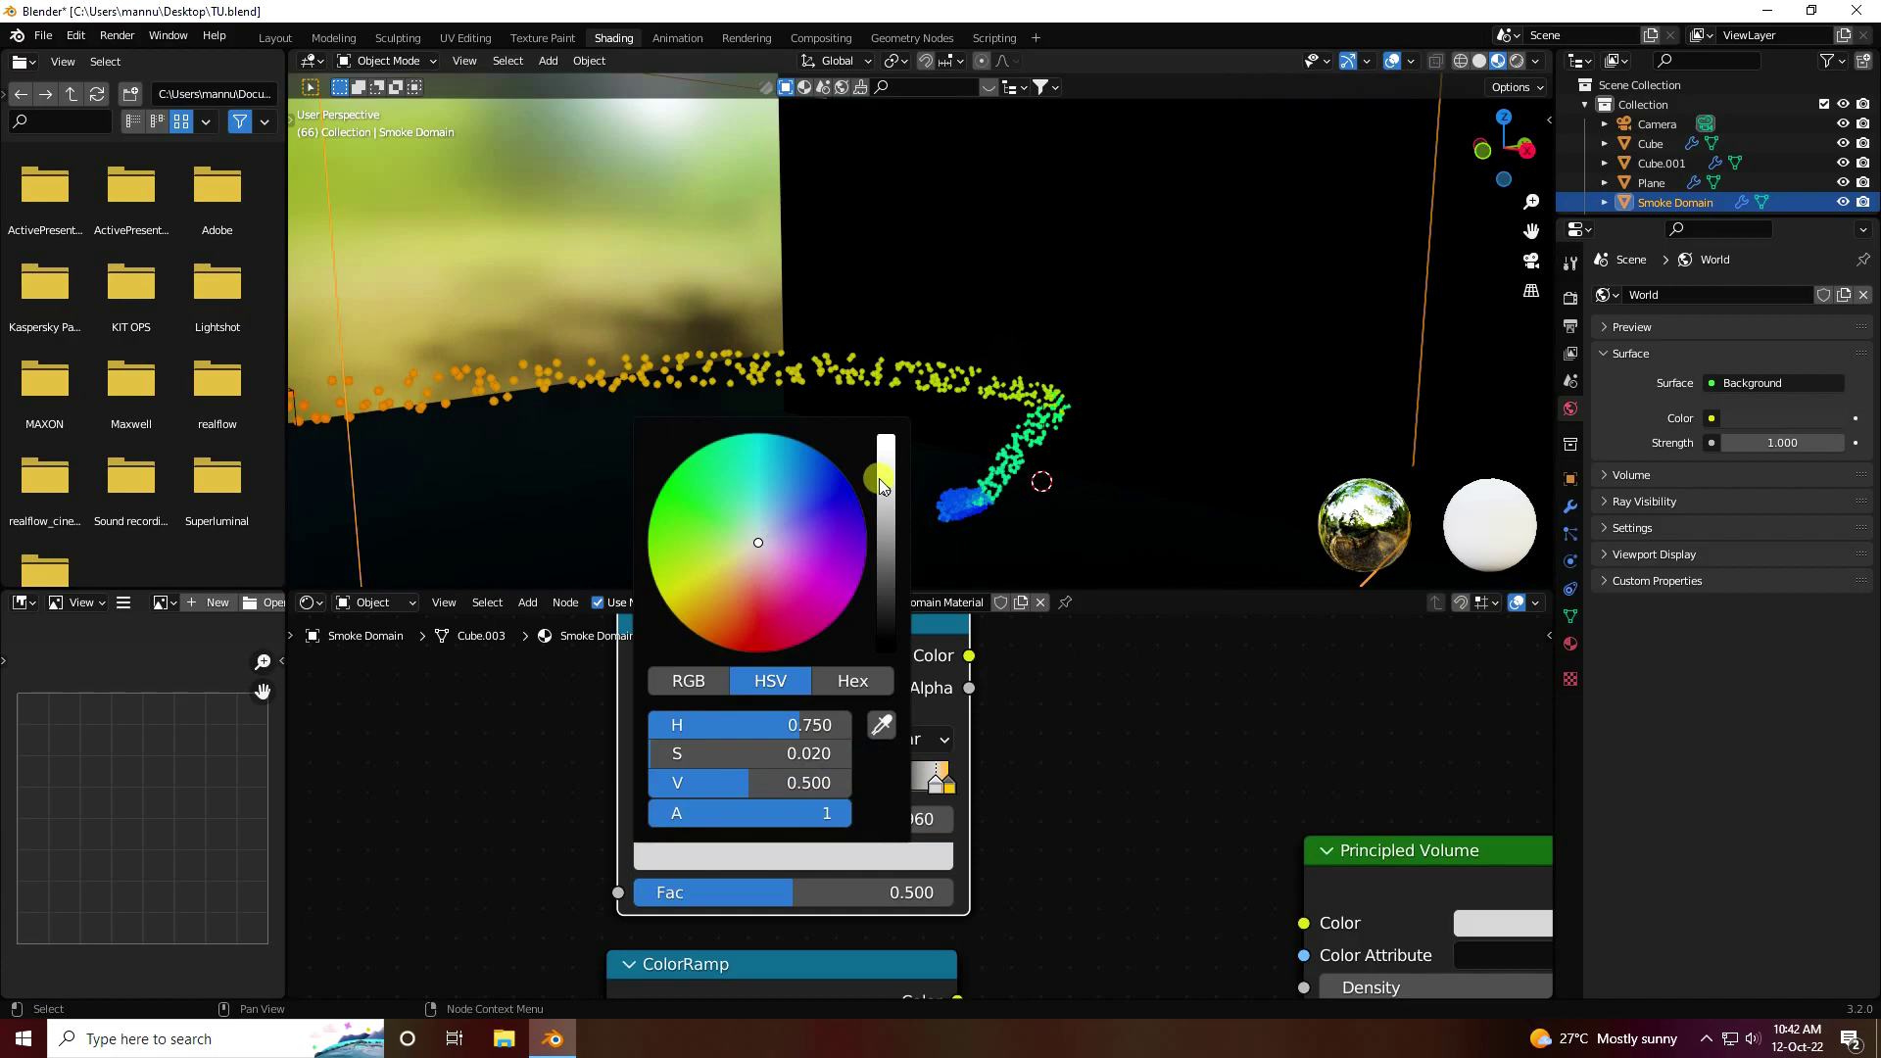
{"action": "left_click_drag", "start_coordinate": [879, 478], "coordinate": [903, 385]}
{"action": "left_click_drag", "start_coordinate": [771, 725], "coordinate": [496, 685]}
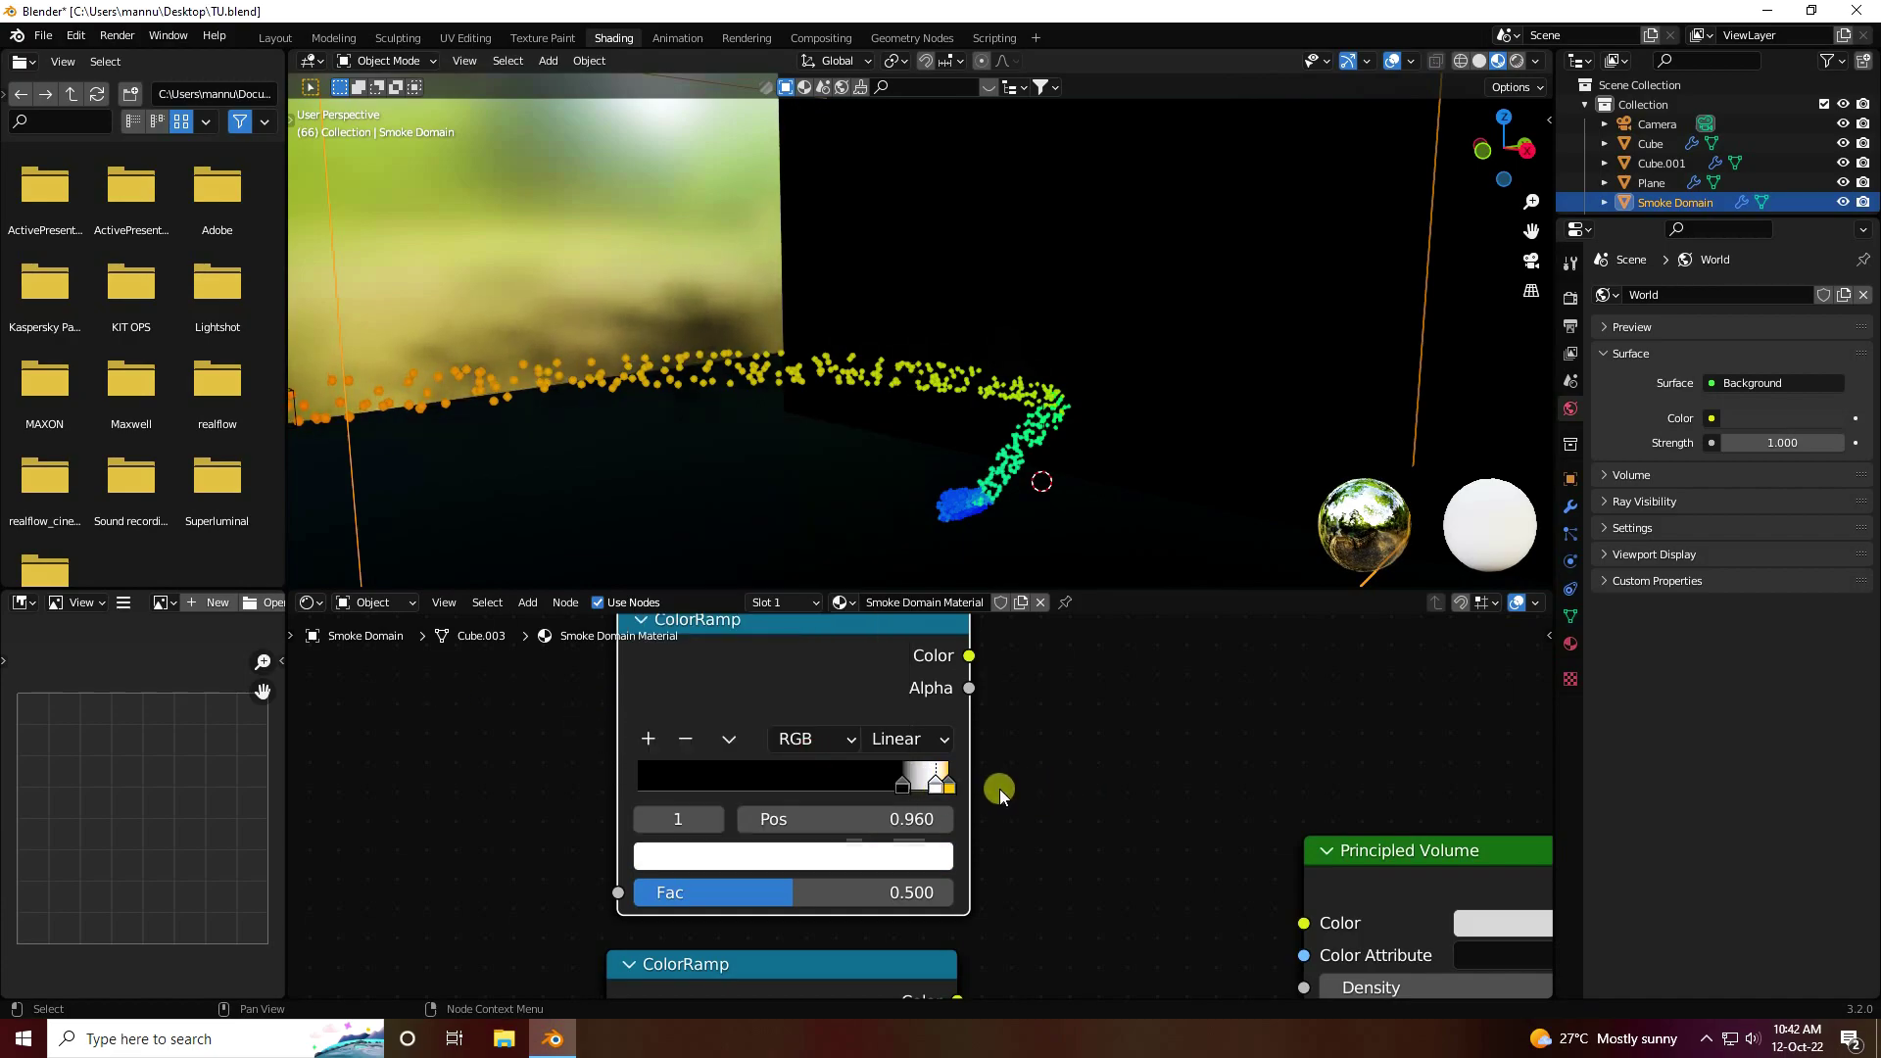
Change the color of the duplicated ColorRamp's last stop to black
{"action": "left_click", "coordinate": [950, 785]}
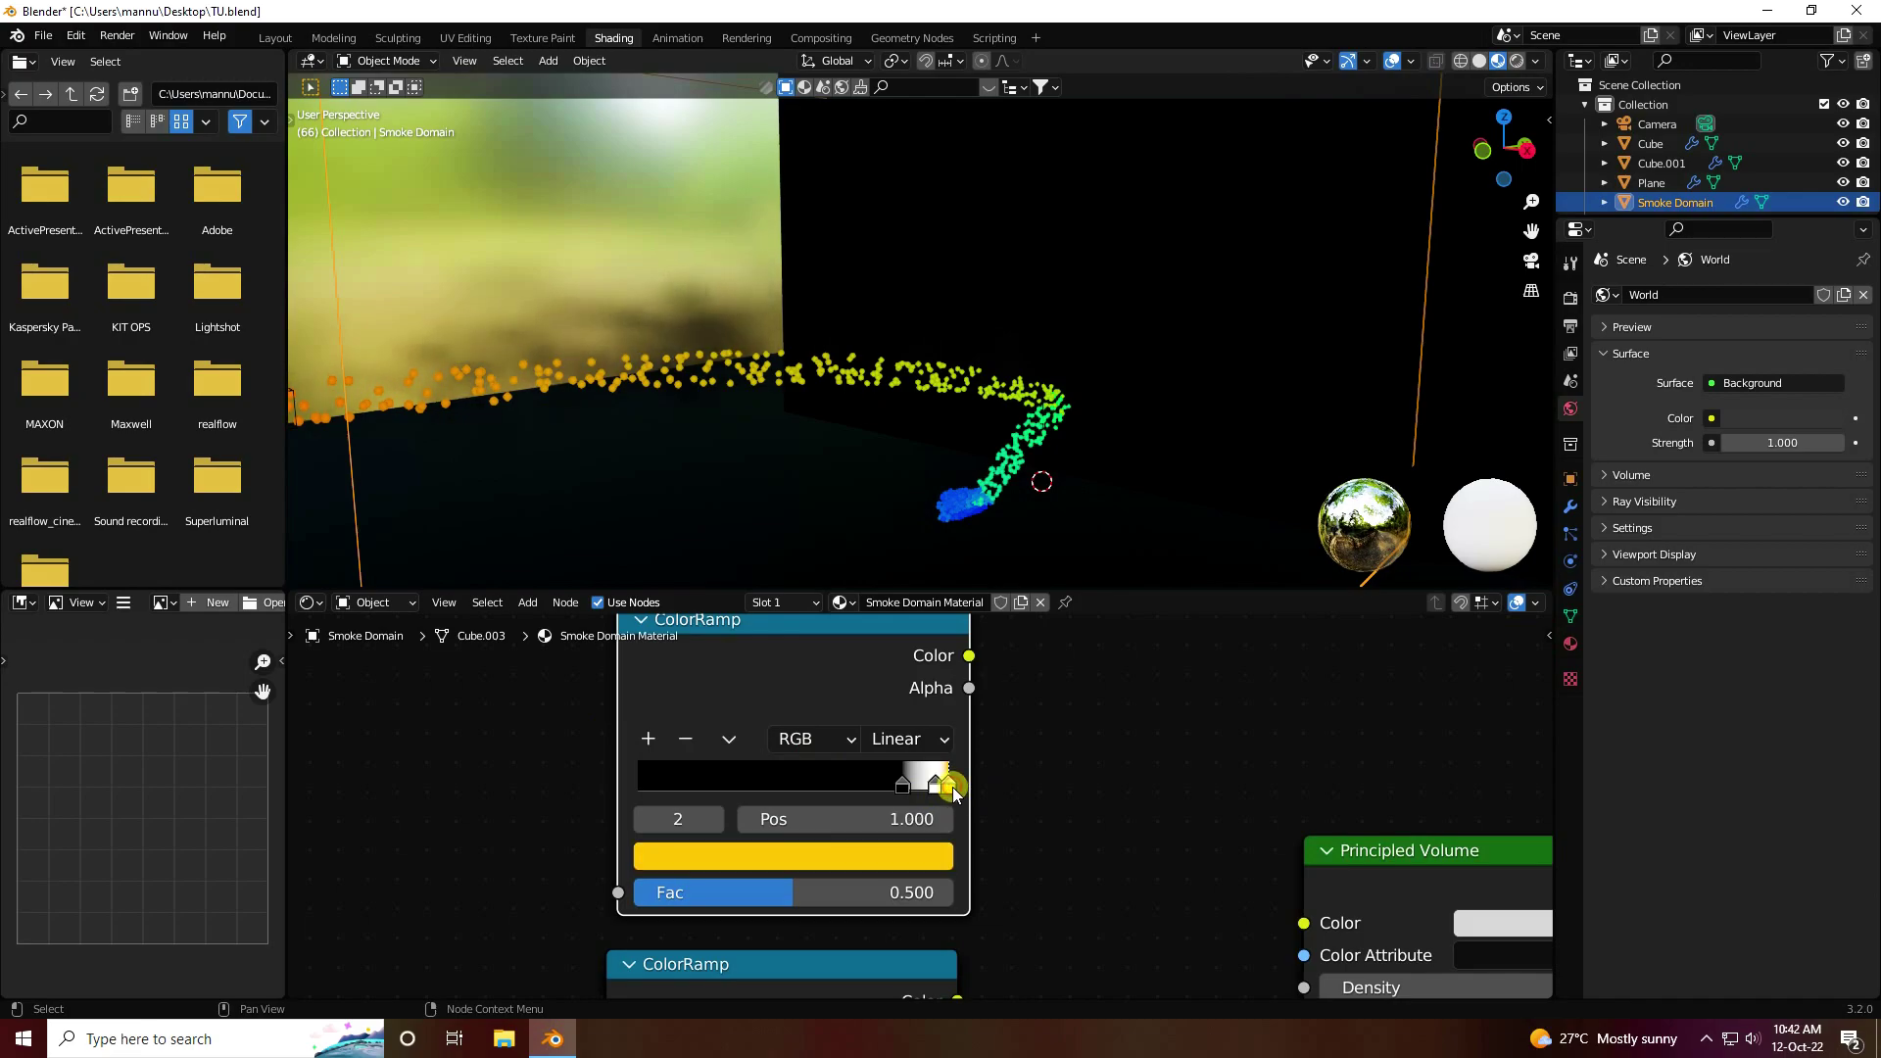
{"action": "left_click", "coordinate": [850, 845]}
{"action": "left_click_drag", "start_coordinate": [885, 549], "coordinate": [886, 654]}
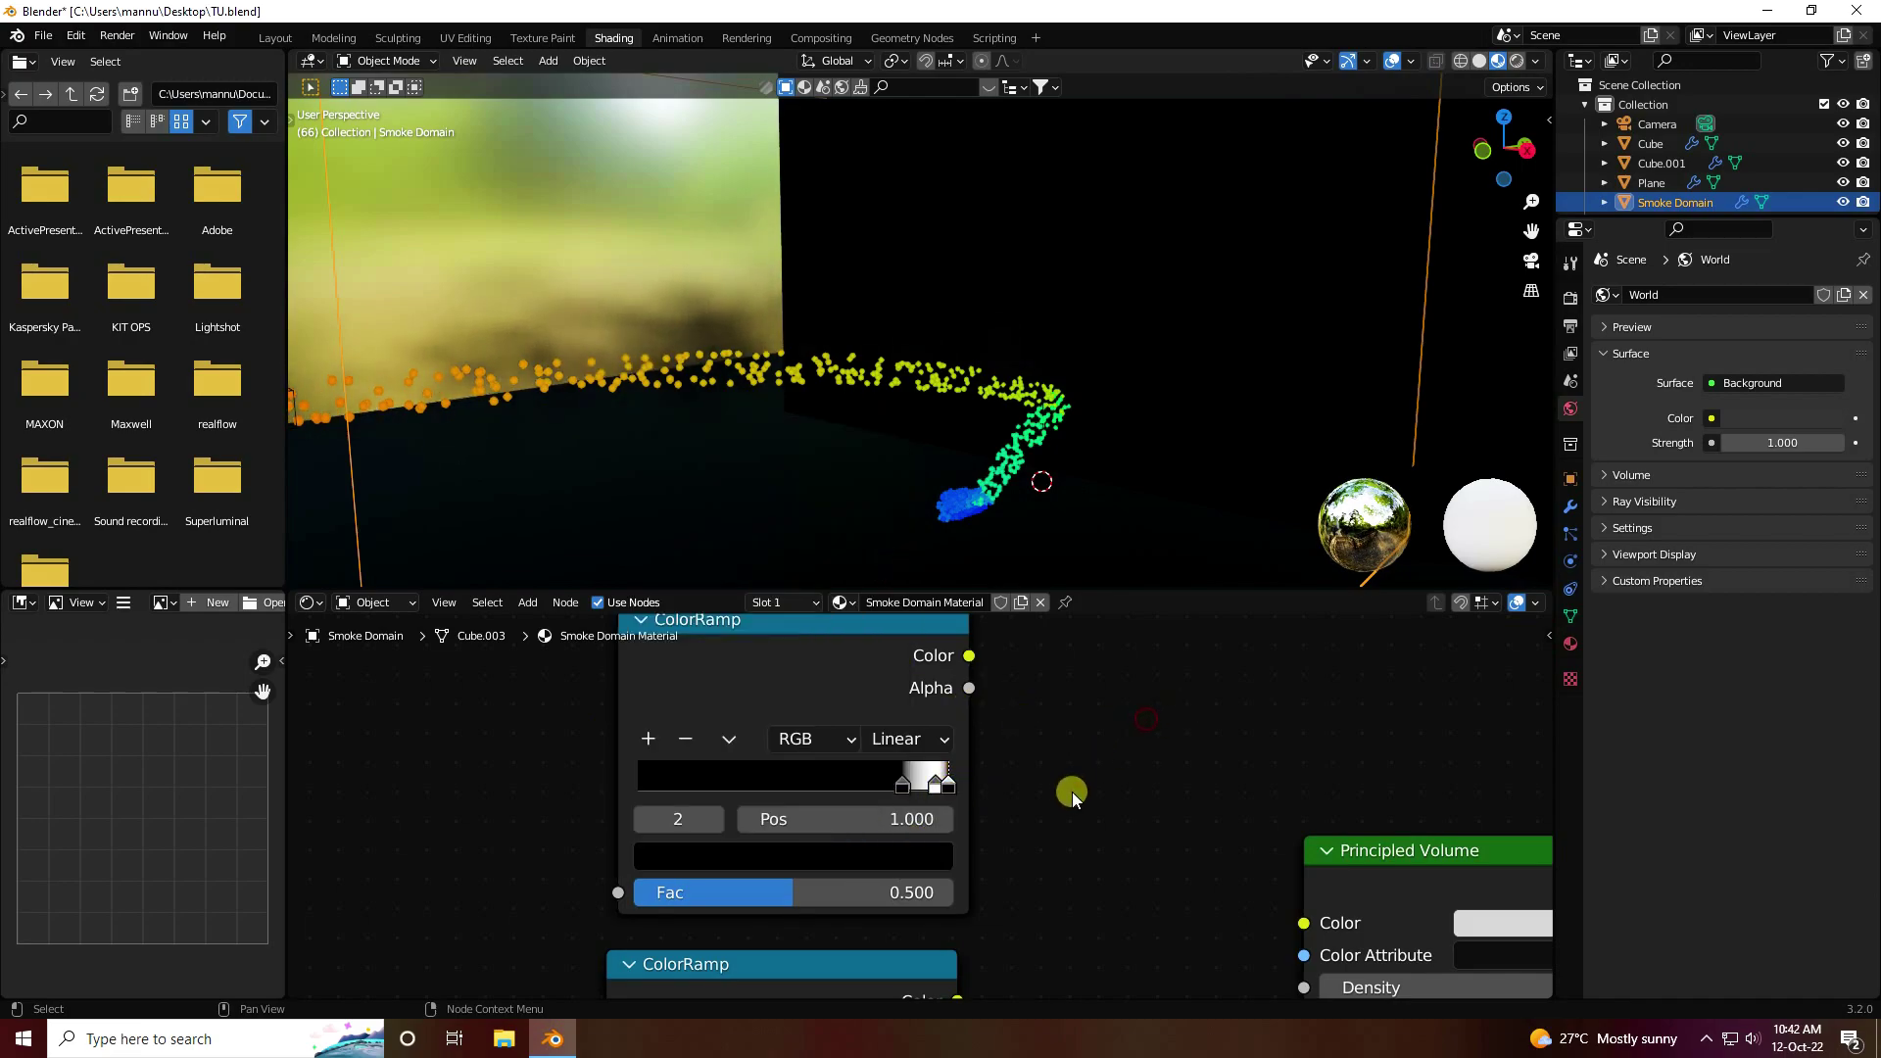
Connect the black-and-white ColorRamp's color output to the Principled Volume's Emission Strength and move that ramp farther from the other nodes
{"action": "scroll", "coordinate": [638, 712], "scroll_direction": "down", "scroll_amount": 2}
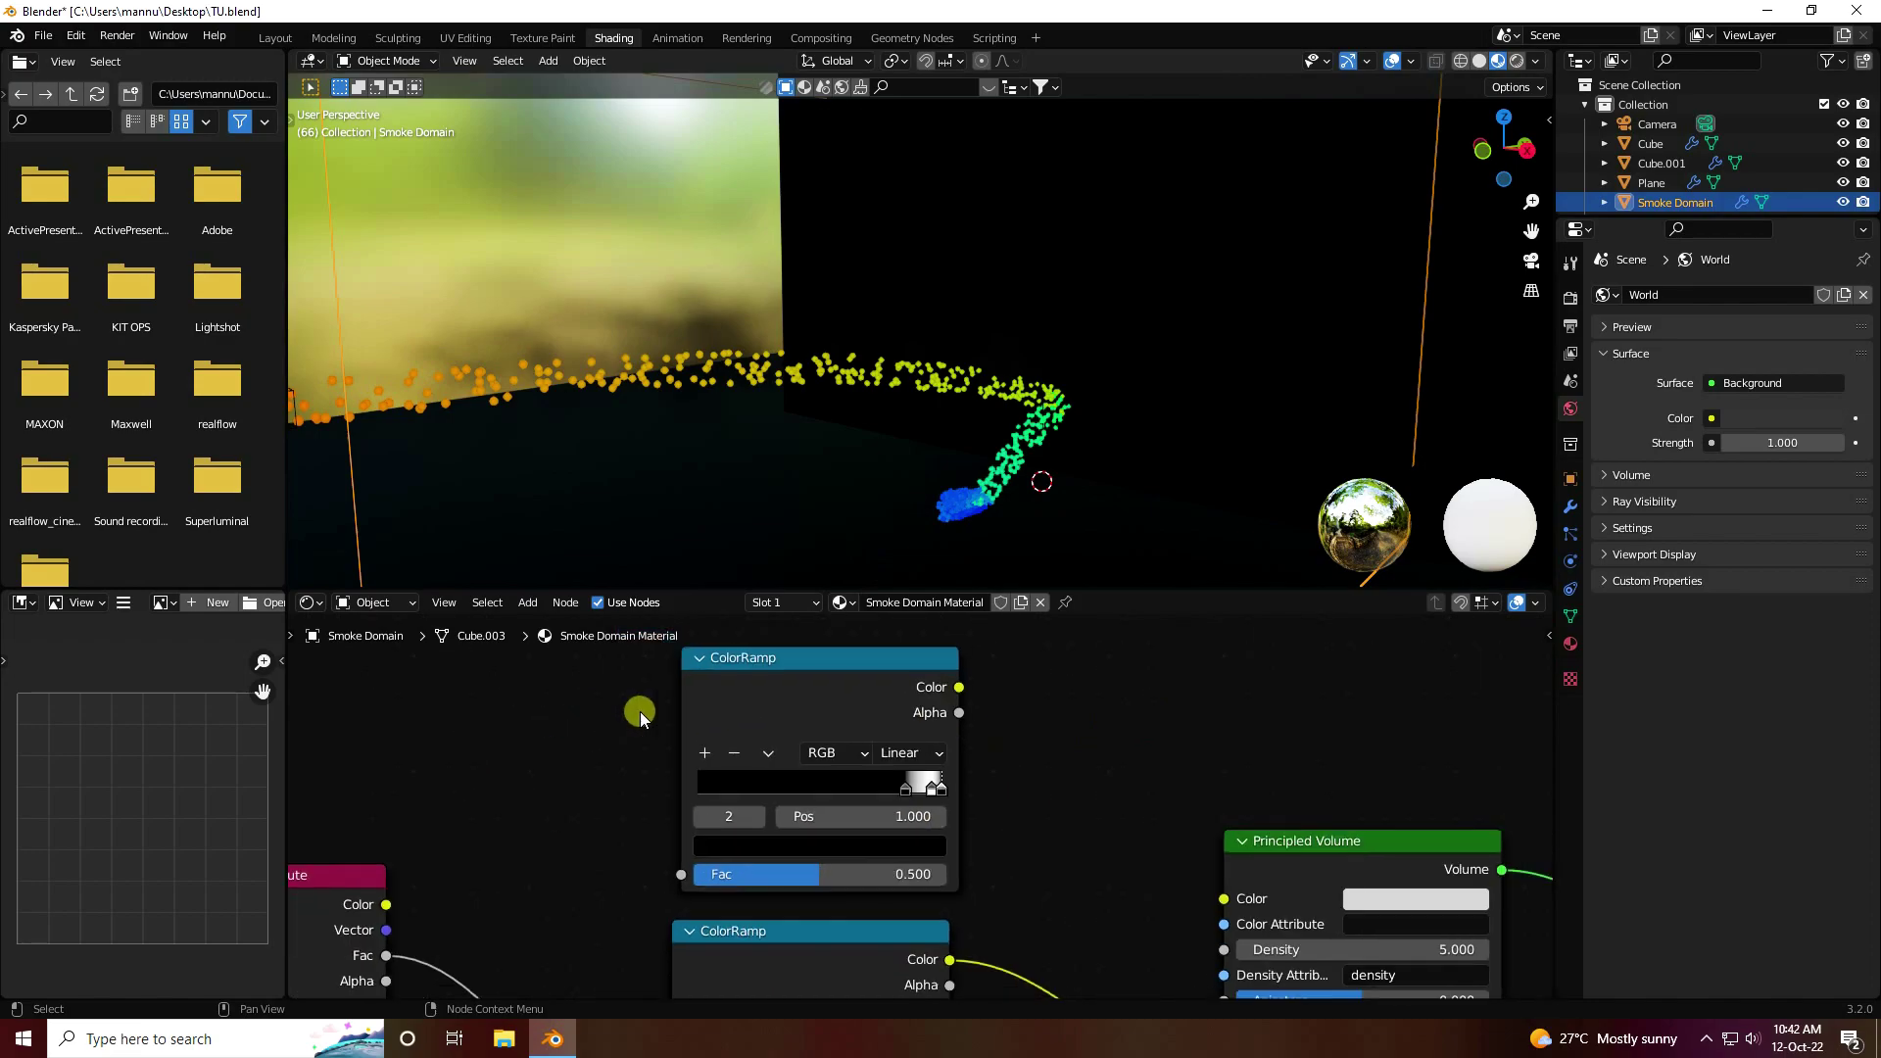
{"action": "middle_click_drag", "start_coordinate": [1014, 844], "coordinate": [789, 781]}
{"action": "scroll", "coordinate": [785, 806], "scroll_direction": "down", "scroll_amount": 2}
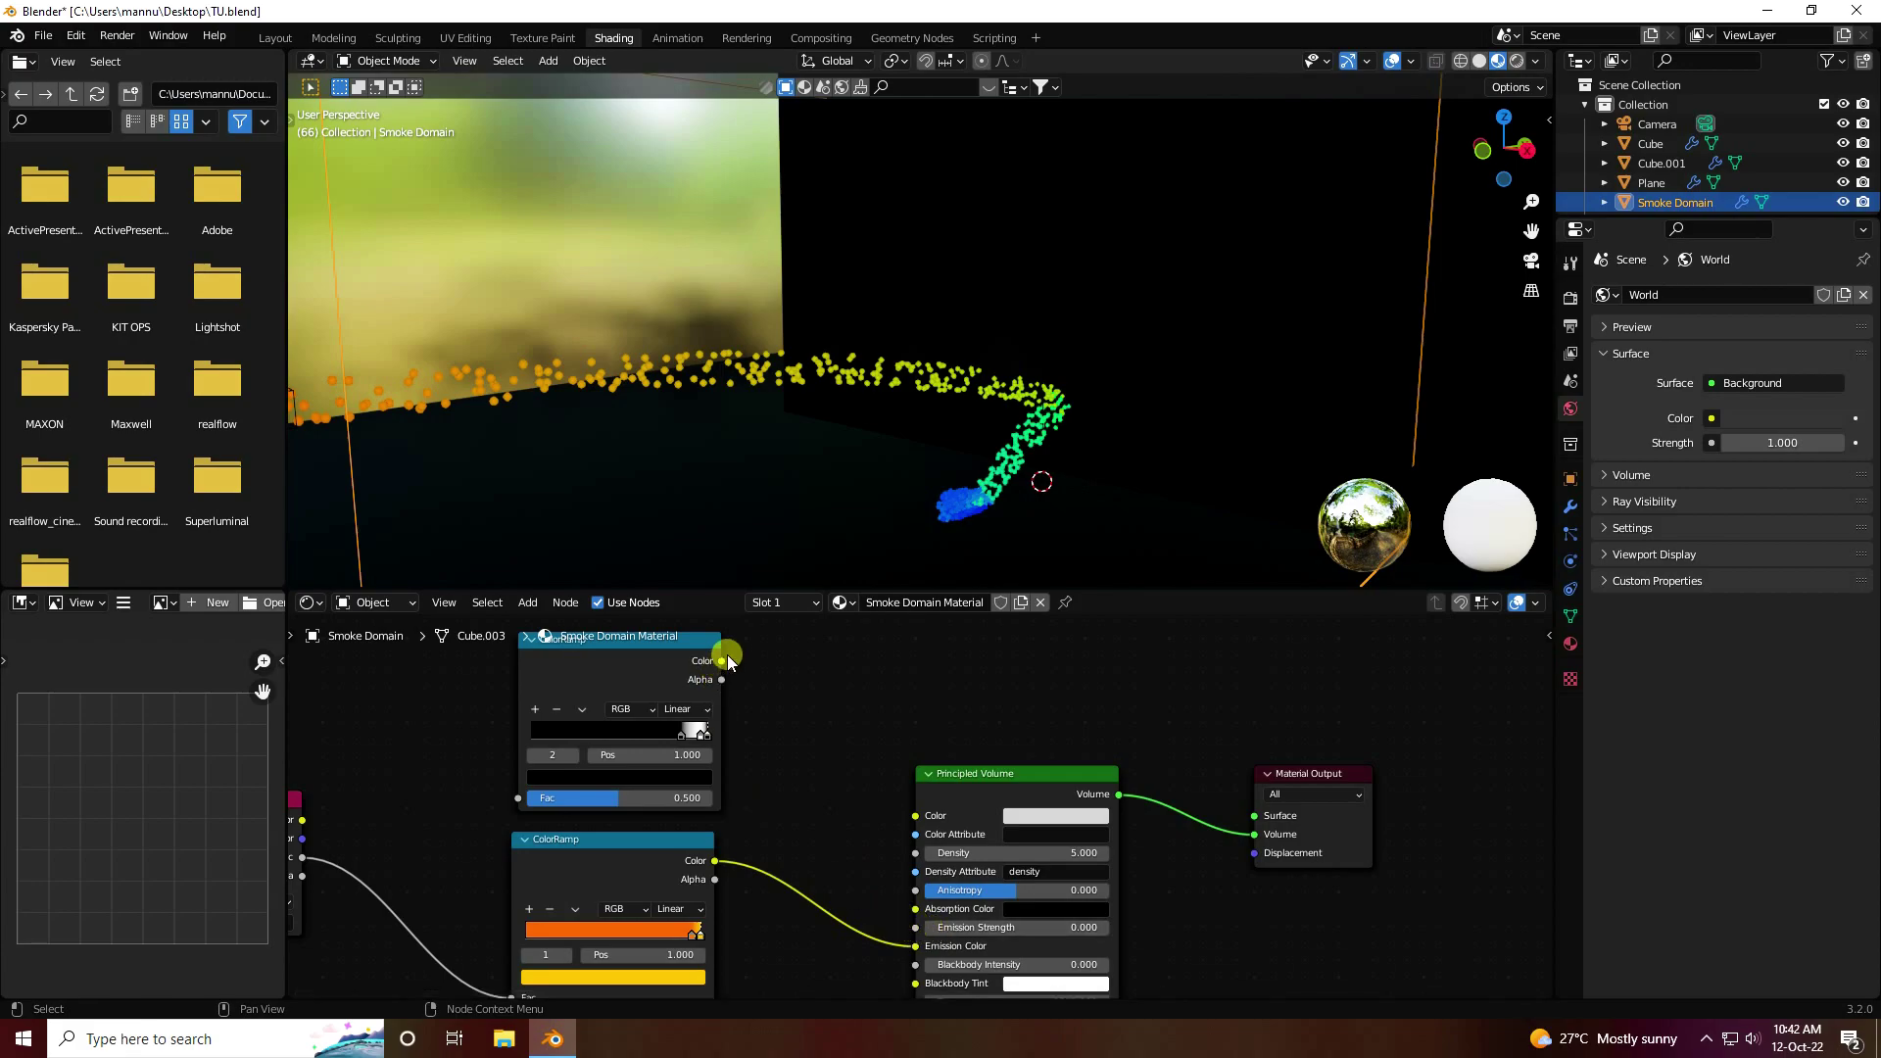
{"action": "left_click_drag", "start_coordinate": [725, 662], "coordinate": [911, 923]}
{"action": "scroll", "coordinate": [911, 922], "scroll_direction": "down", "scroll_amount": 2}
{"action": "scroll", "coordinate": [767, 813], "scroll_direction": "up", "scroll_amount": 2}
{"action": "left_click_drag", "start_coordinate": [630, 700], "coordinate": [491, 635]}
{"action": "left_click", "coordinate": [740, 860]}
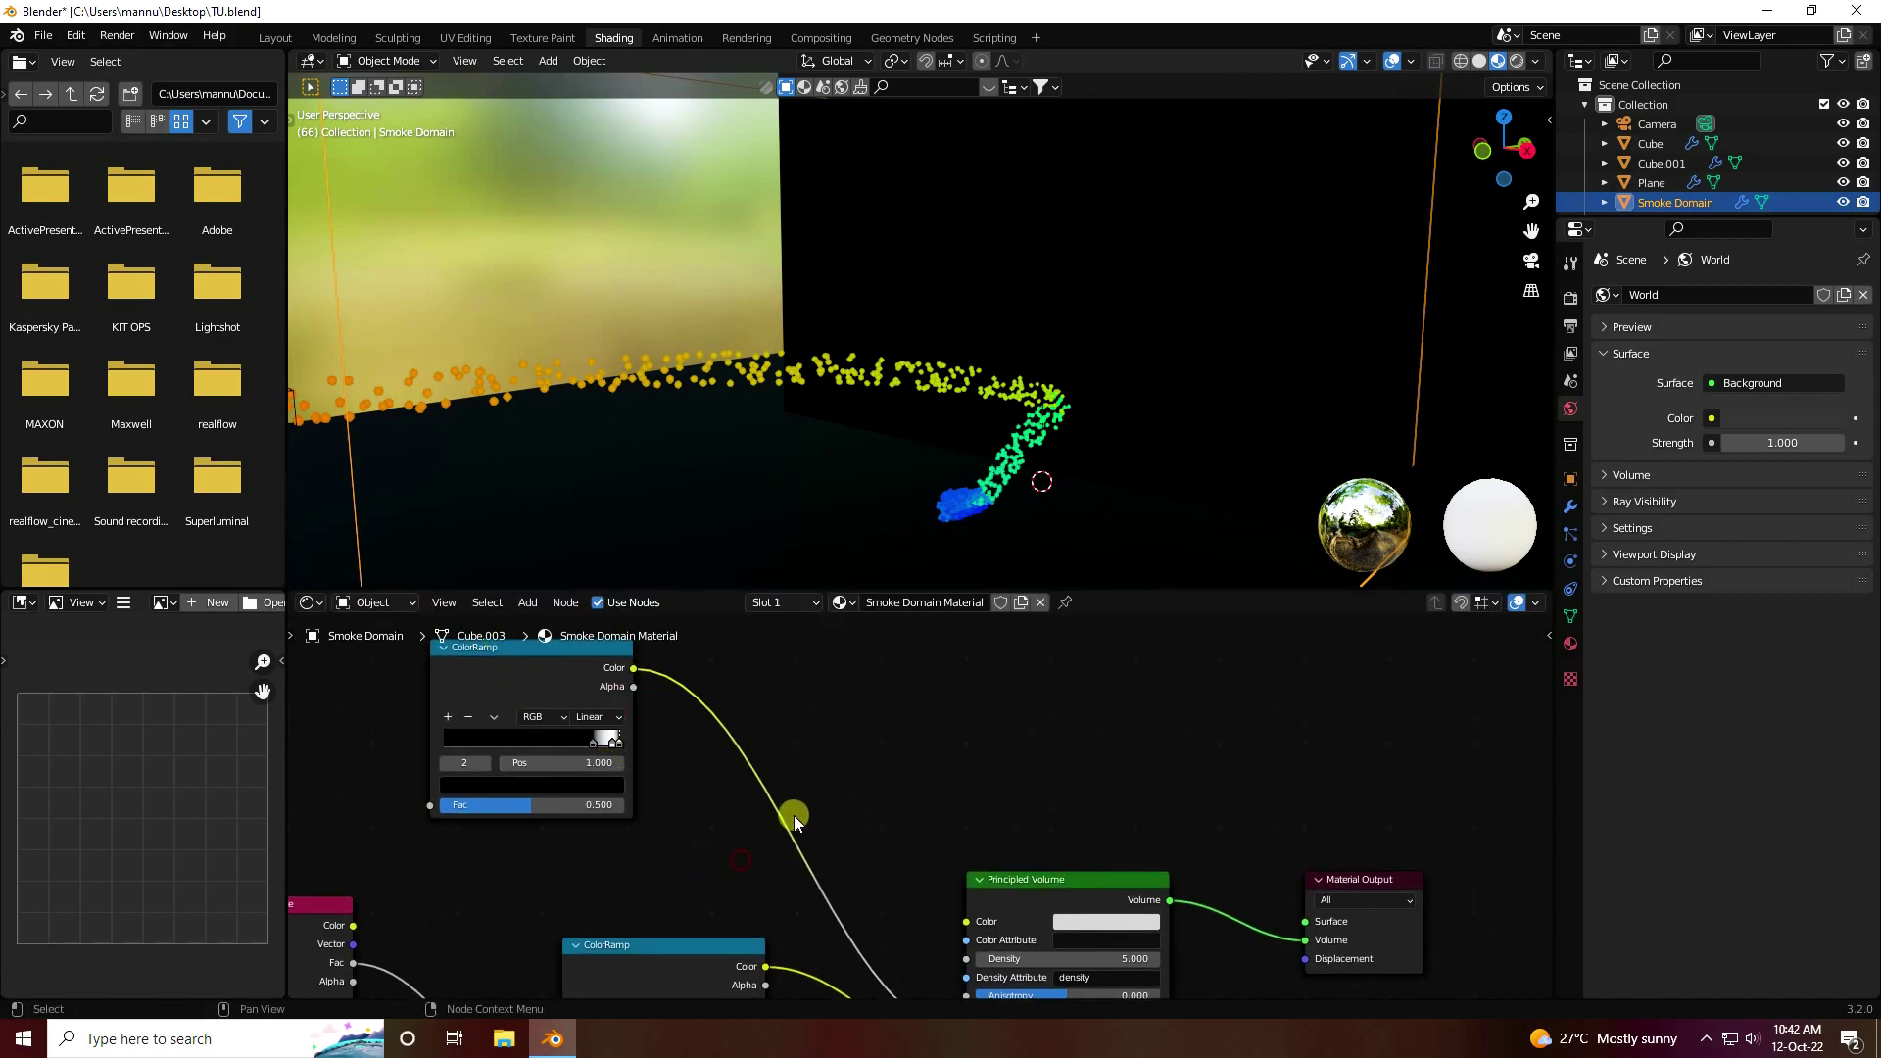
Insert a Math node into the link between the black-and-white ColorRamp and the Principled Volume's Emission Strength
{"action": "left_click", "coordinate": [527, 606]}
{"action": "left_click", "coordinate": [615, 627]}
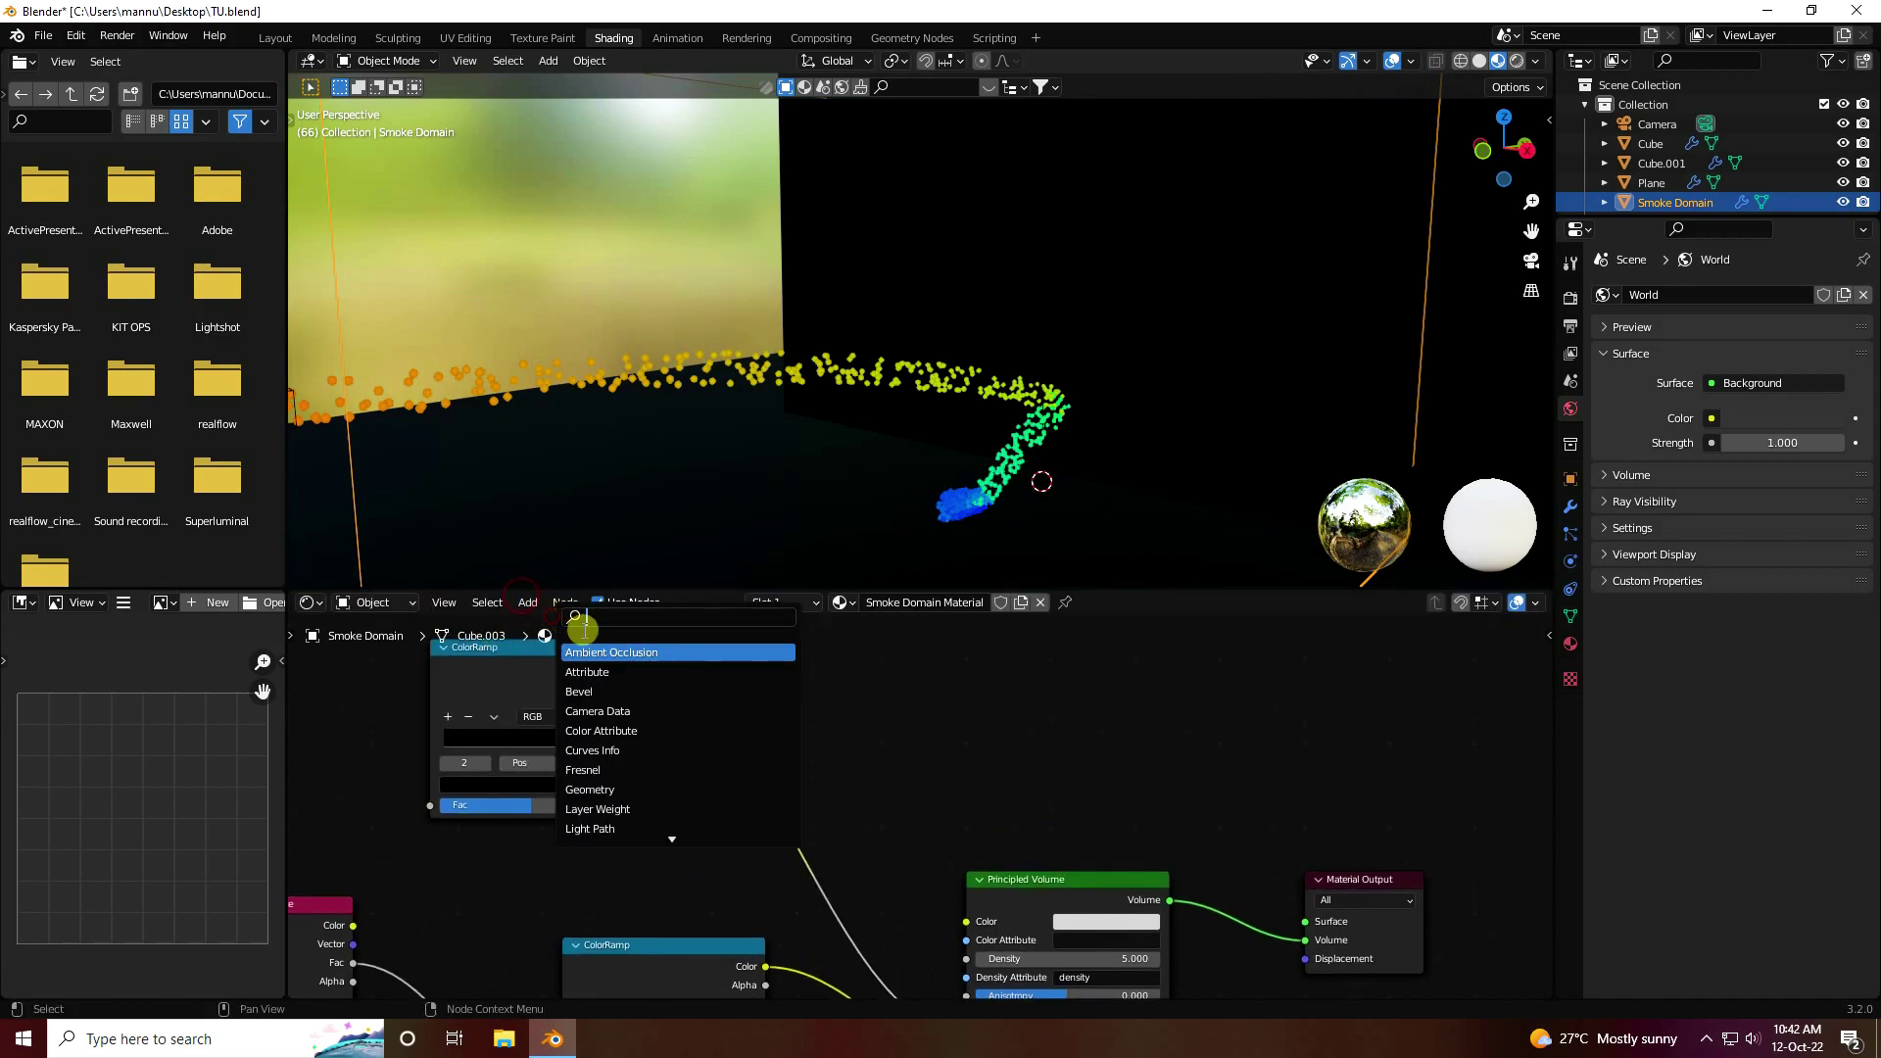
{"action": "type", "text": "math"}
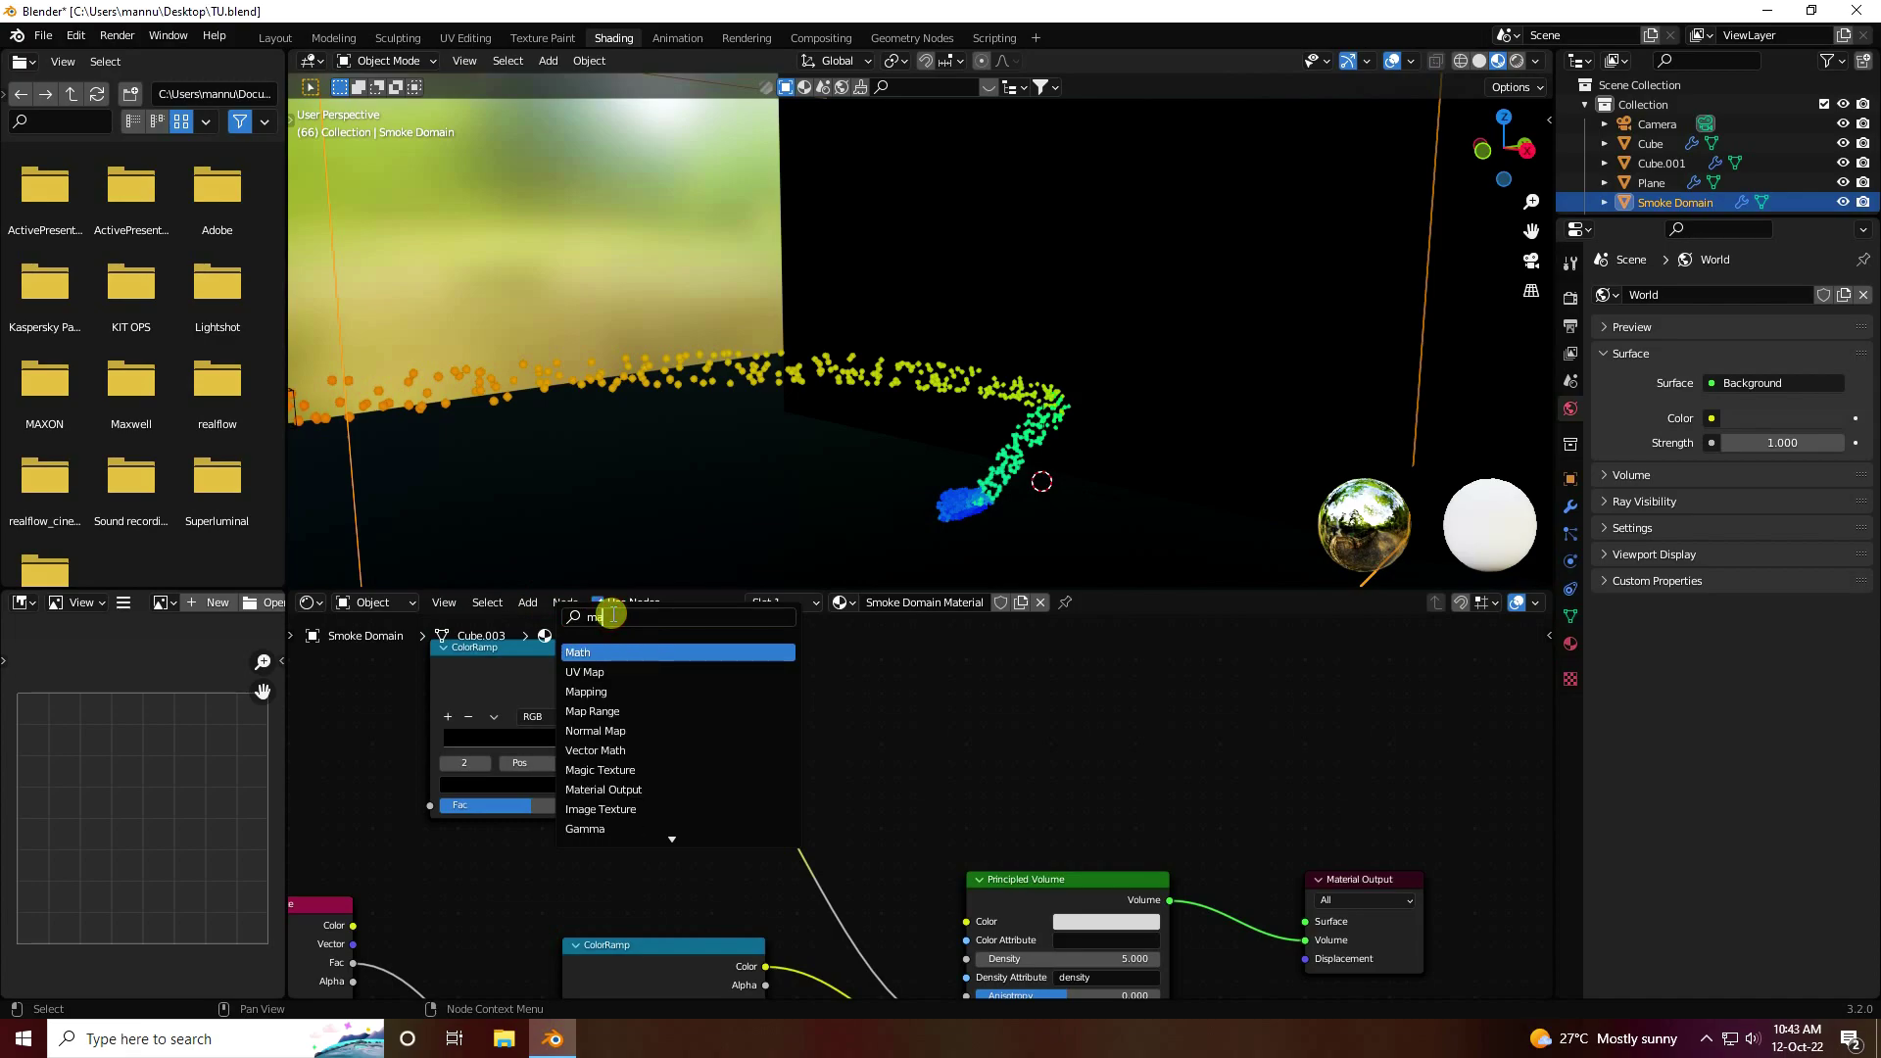
{"action": "left_click", "coordinate": [603, 651]}
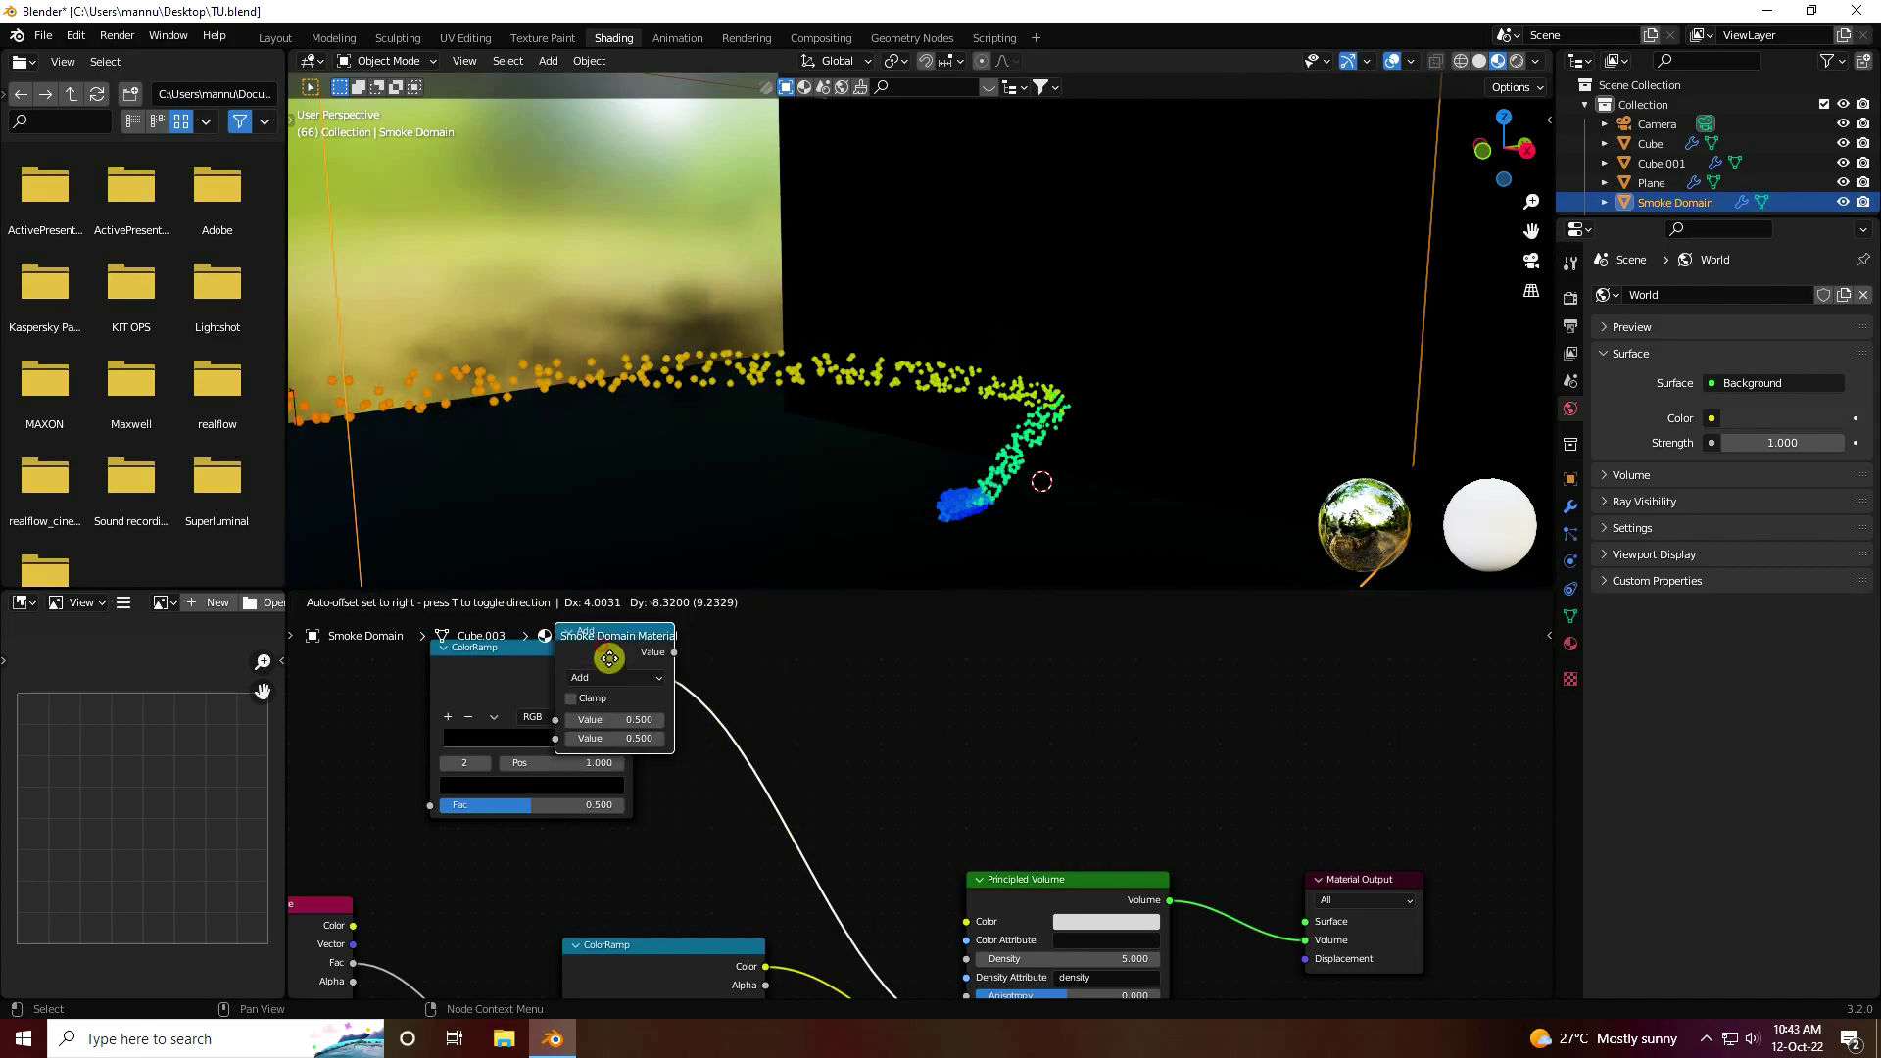
{"action": "left_click", "coordinate": [811, 785]}
Set the Math node's operation to Multiply with a second value of 50
{"action": "left_click", "coordinate": [780, 791]}
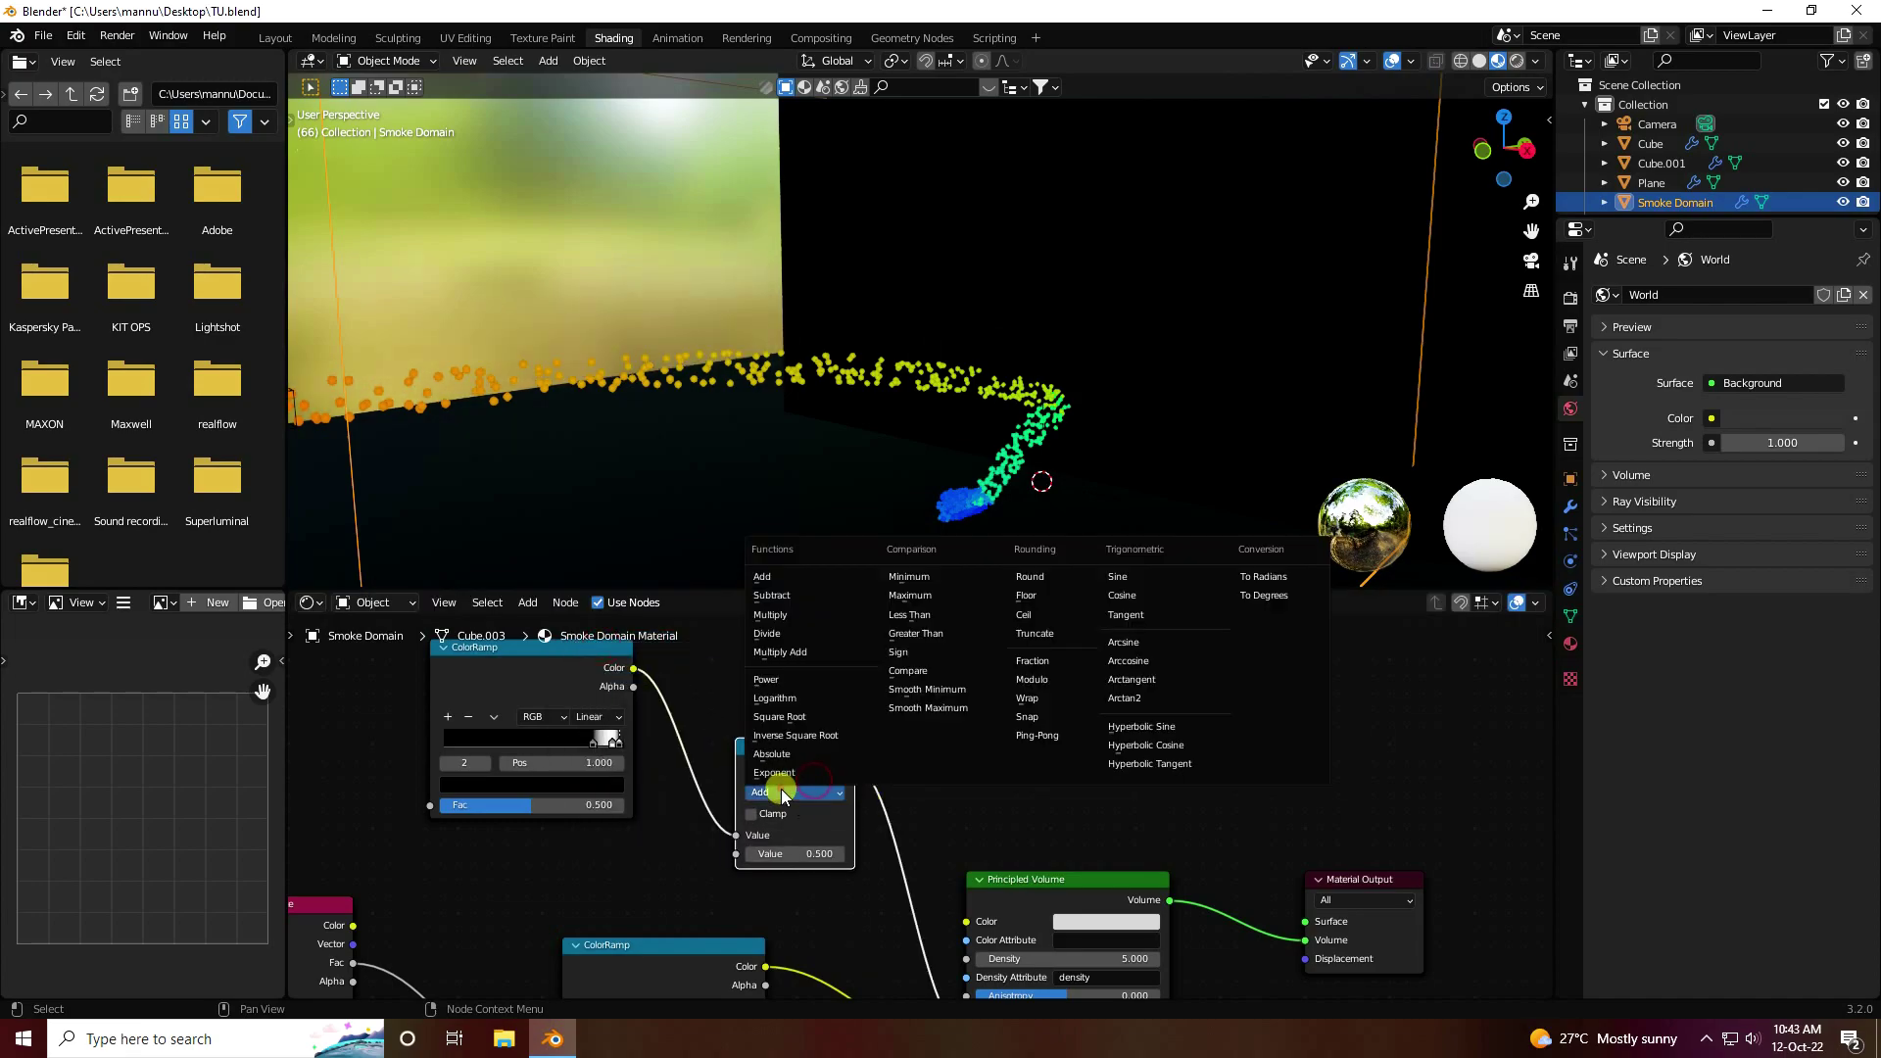
{"action": "left_click", "coordinate": [788, 615]}
{"action": "middle_click_drag", "start_coordinate": [854, 844], "coordinate": [1024, 860]}
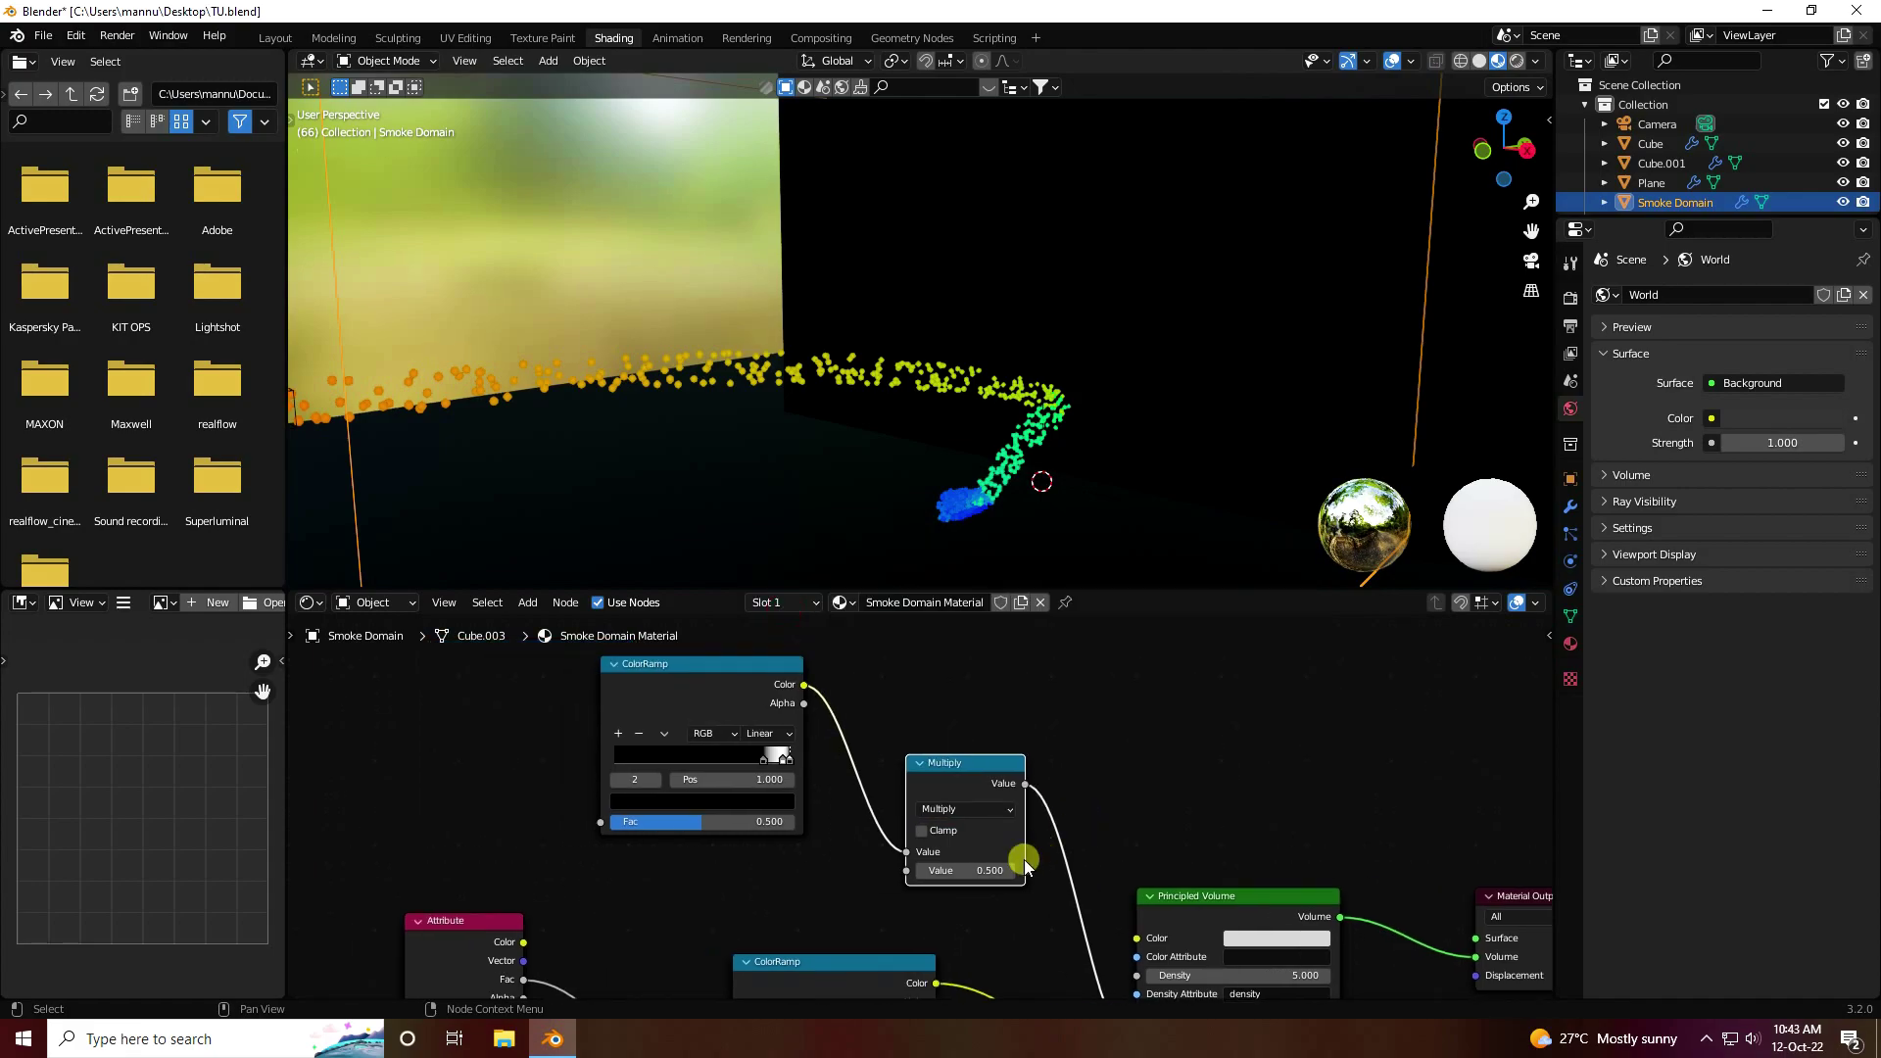
{"action": "left_click", "coordinate": [961, 872]}
{"action": "key", "text": "Return"}
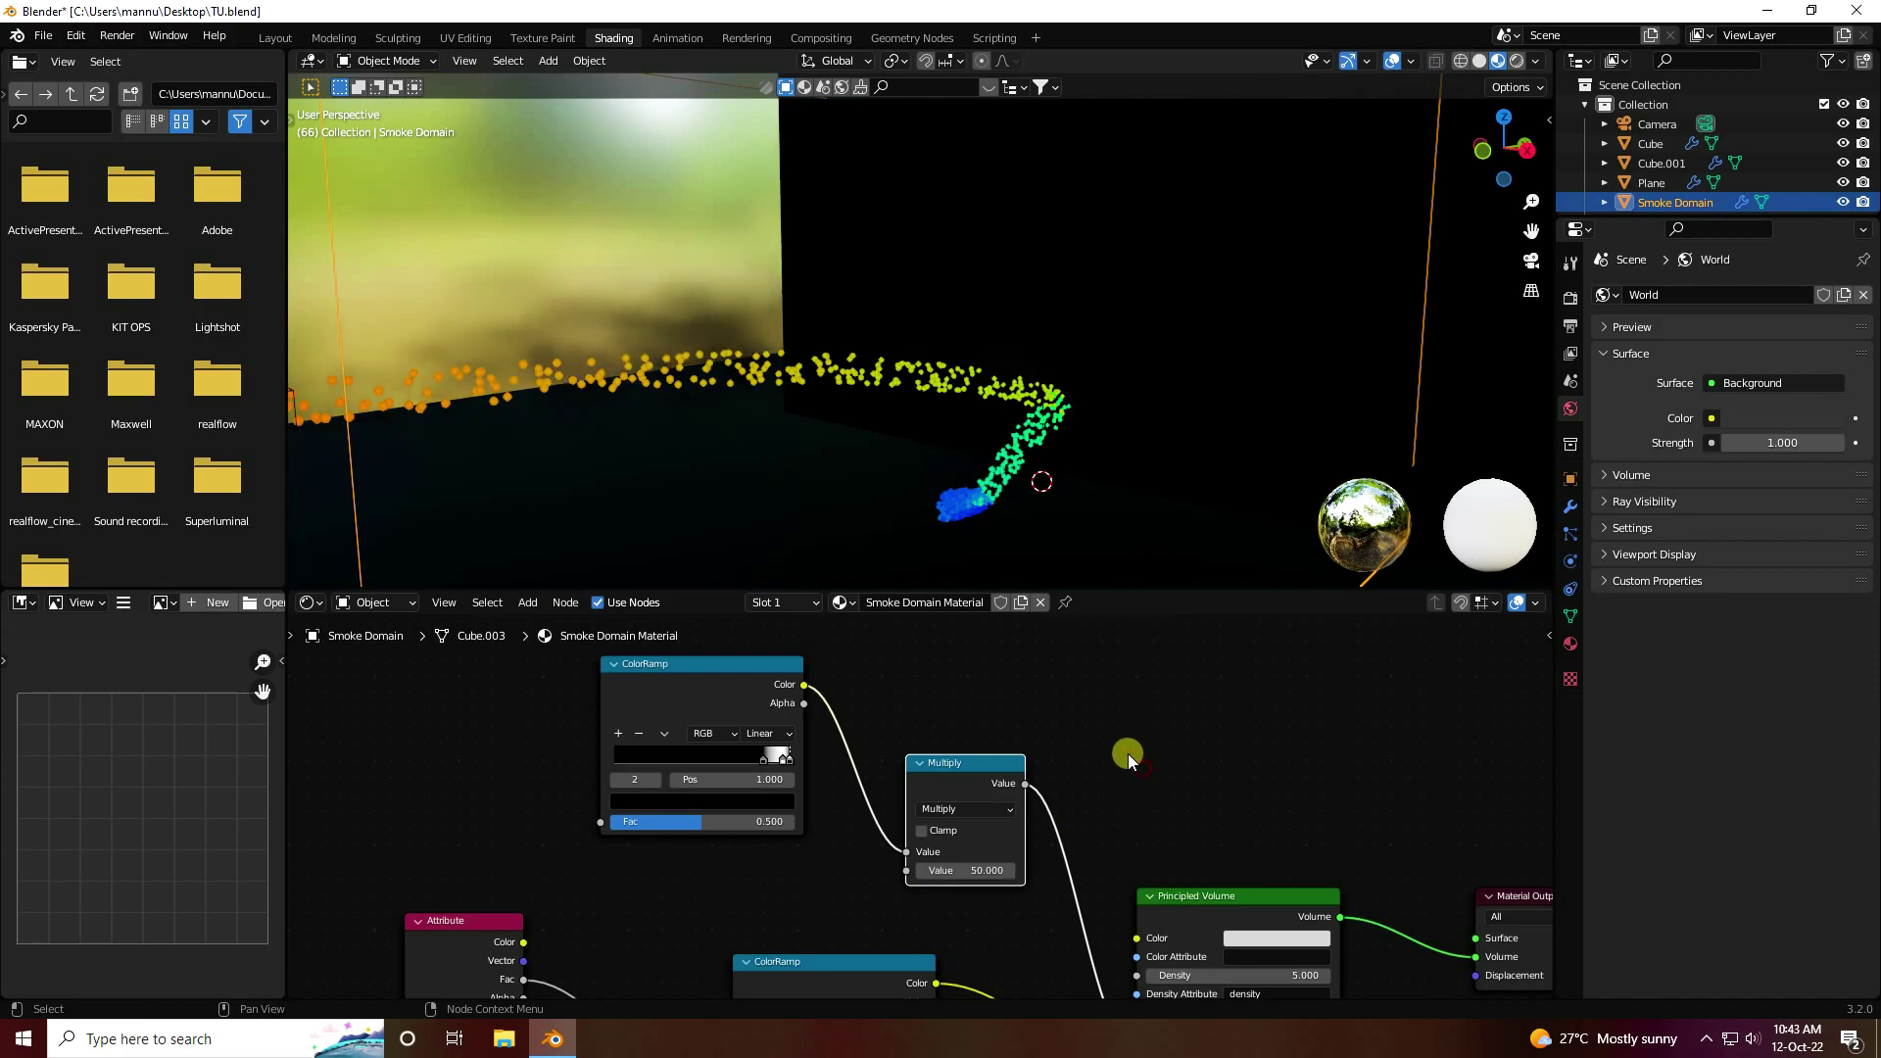
Save the file and switch the 3D viewport to rendered shading
{"action": "left_click", "coordinate": [43, 45]}
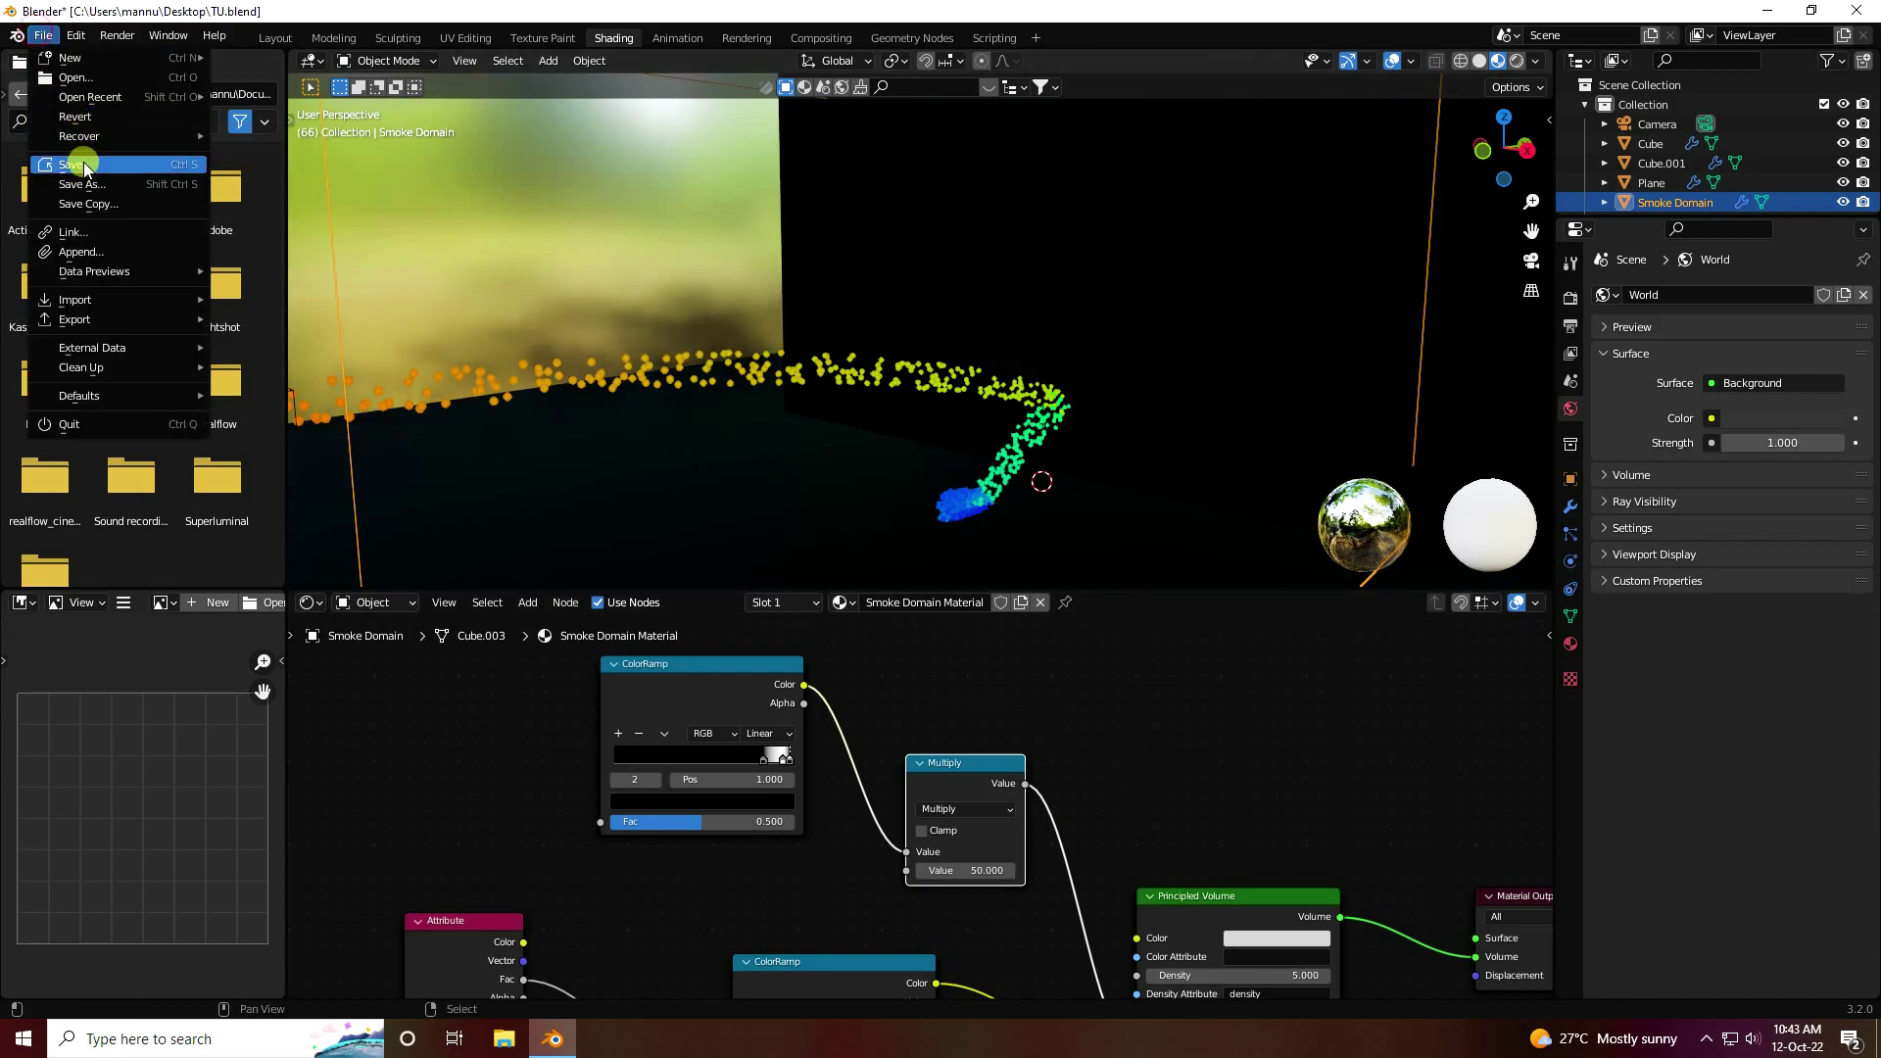
{"action": "left_click", "coordinate": [135, 165]}
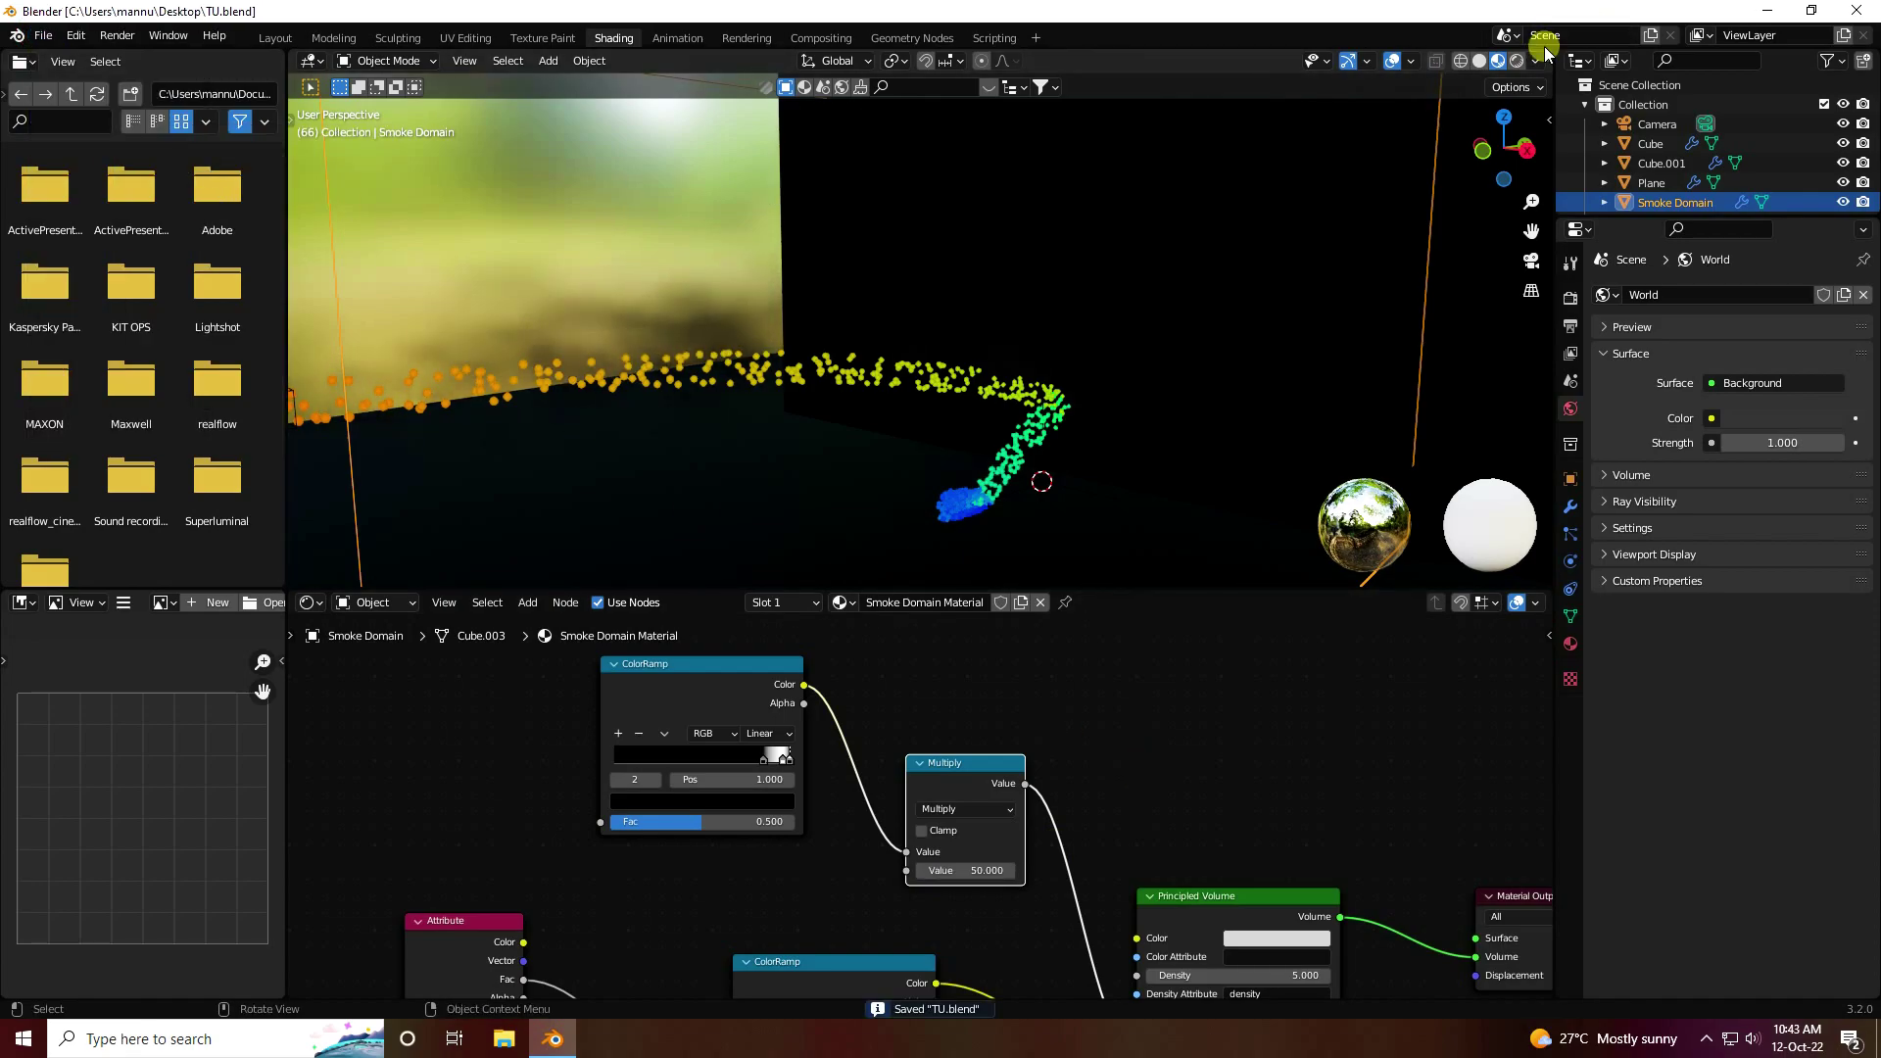
{"action": "left_click", "coordinate": [1517, 61]}
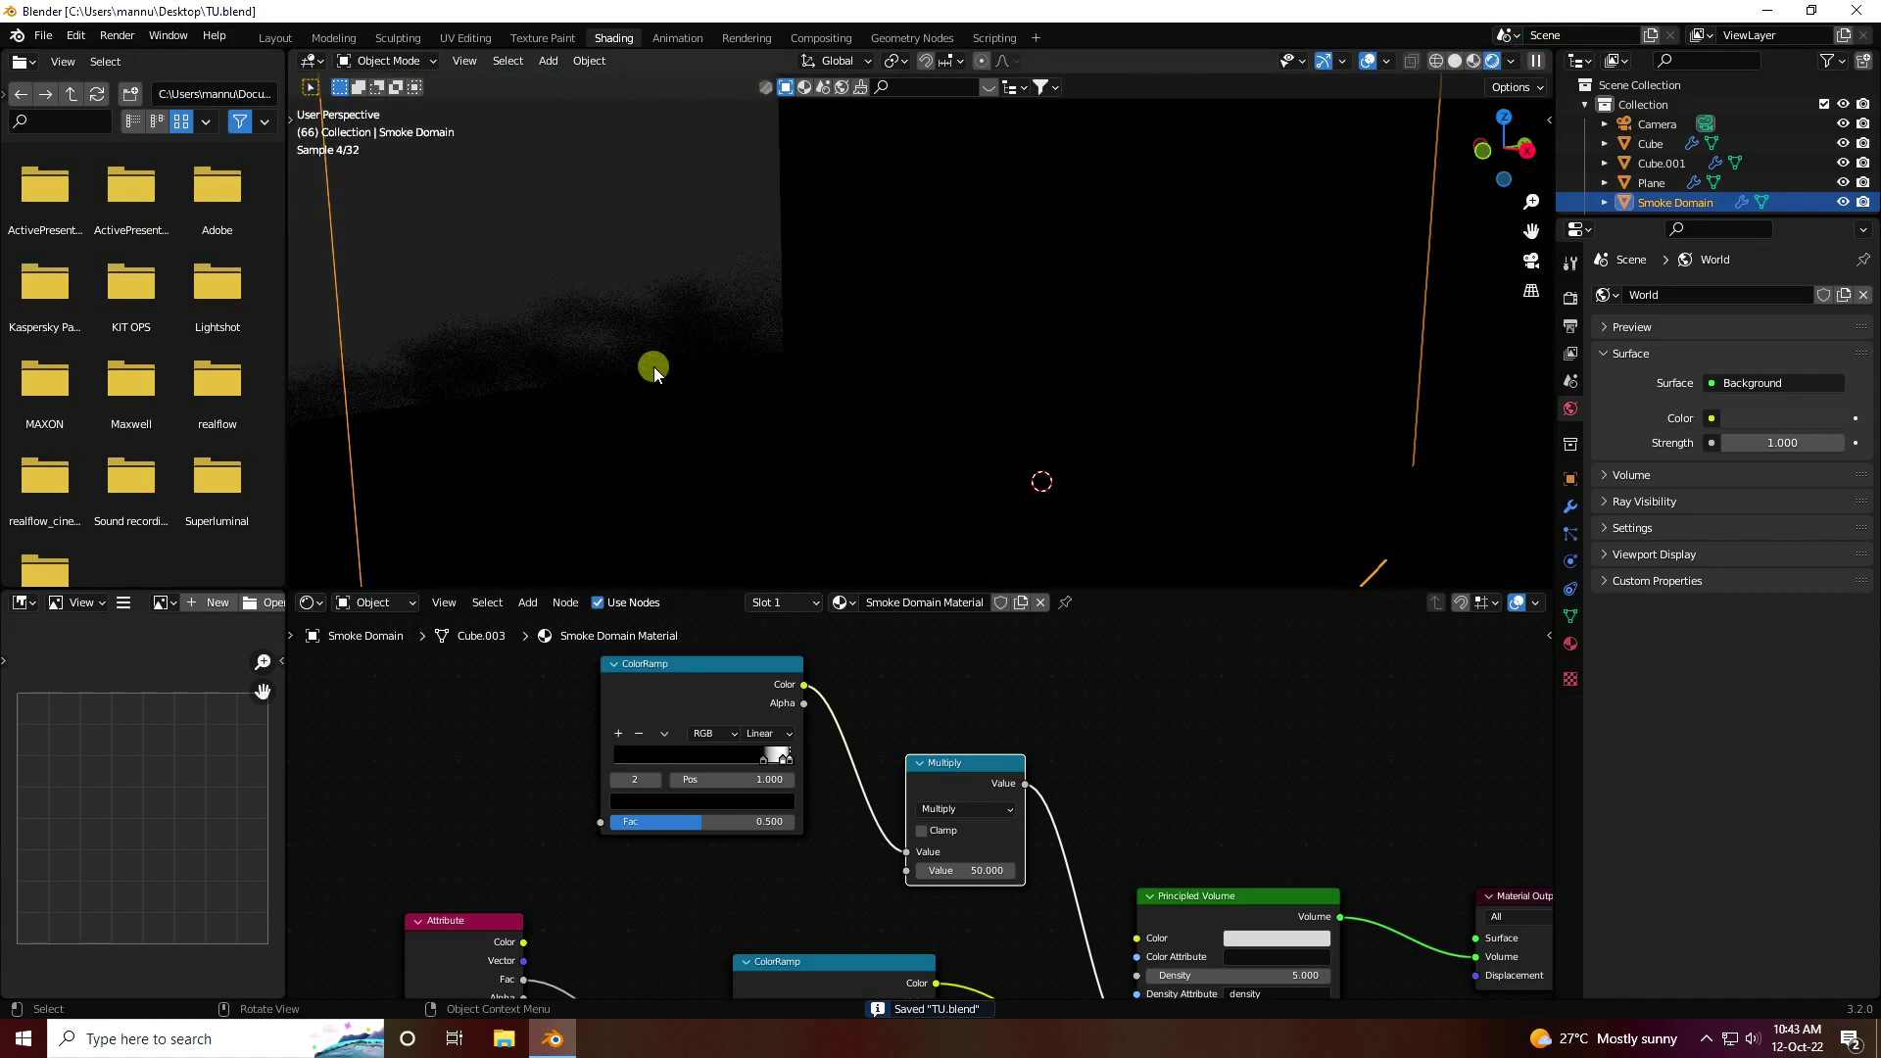
Connect the Attribute node's Fac output to the Fac input of the black-and-white ColorRamp
{"action": "middle_click_drag", "start_coordinate": [592, 842], "coordinate": [661, 702]}
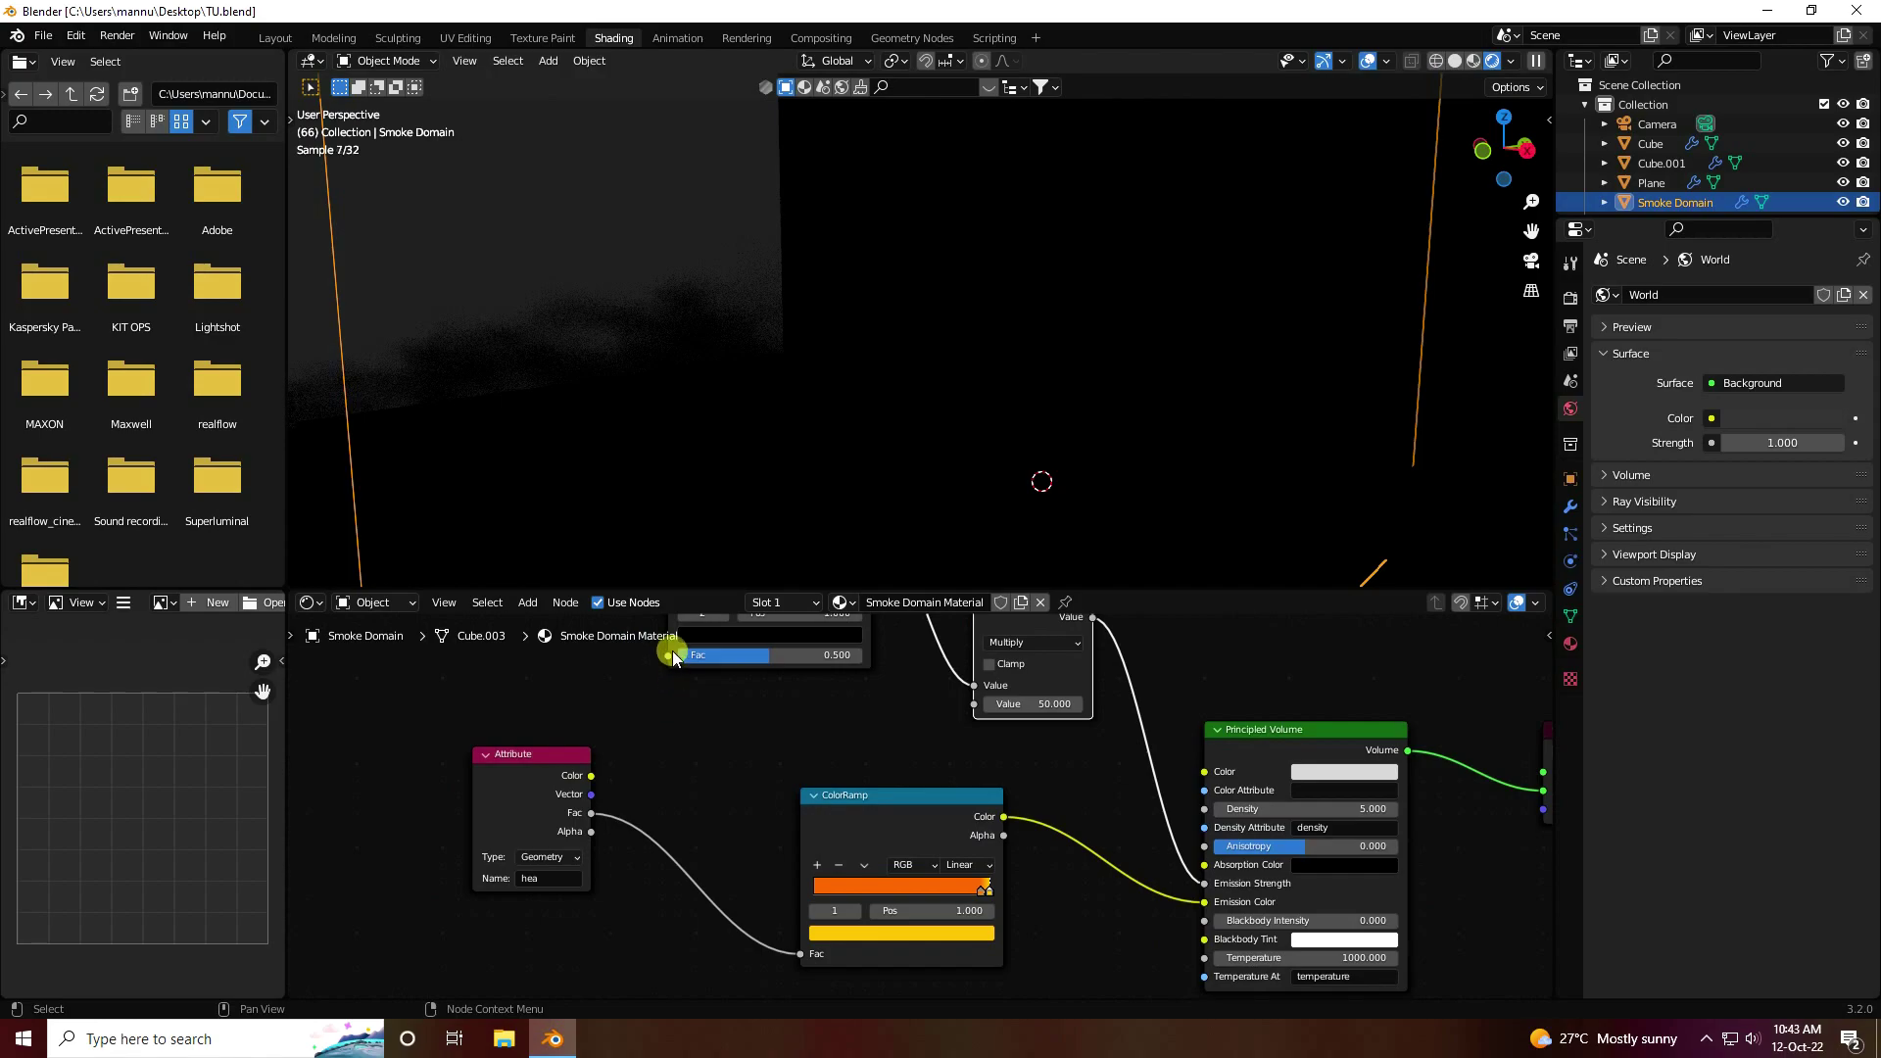
{"action": "left_click_drag", "start_coordinate": [668, 654], "coordinate": [587, 814]}
Add an area light to the scene and switch the viewport to solid shading
{"action": "scroll", "coordinate": [636, 297], "scroll_direction": "down", "scroll_amount": 2}
{"action": "middle_click_drag", "start_coordinate": [636, 297], "coordinate": [740, 384]}
{"action": "left_click", "coordinate": [556, 62]}
{"action": "mouse_move", "coordinate": [587, 325]}
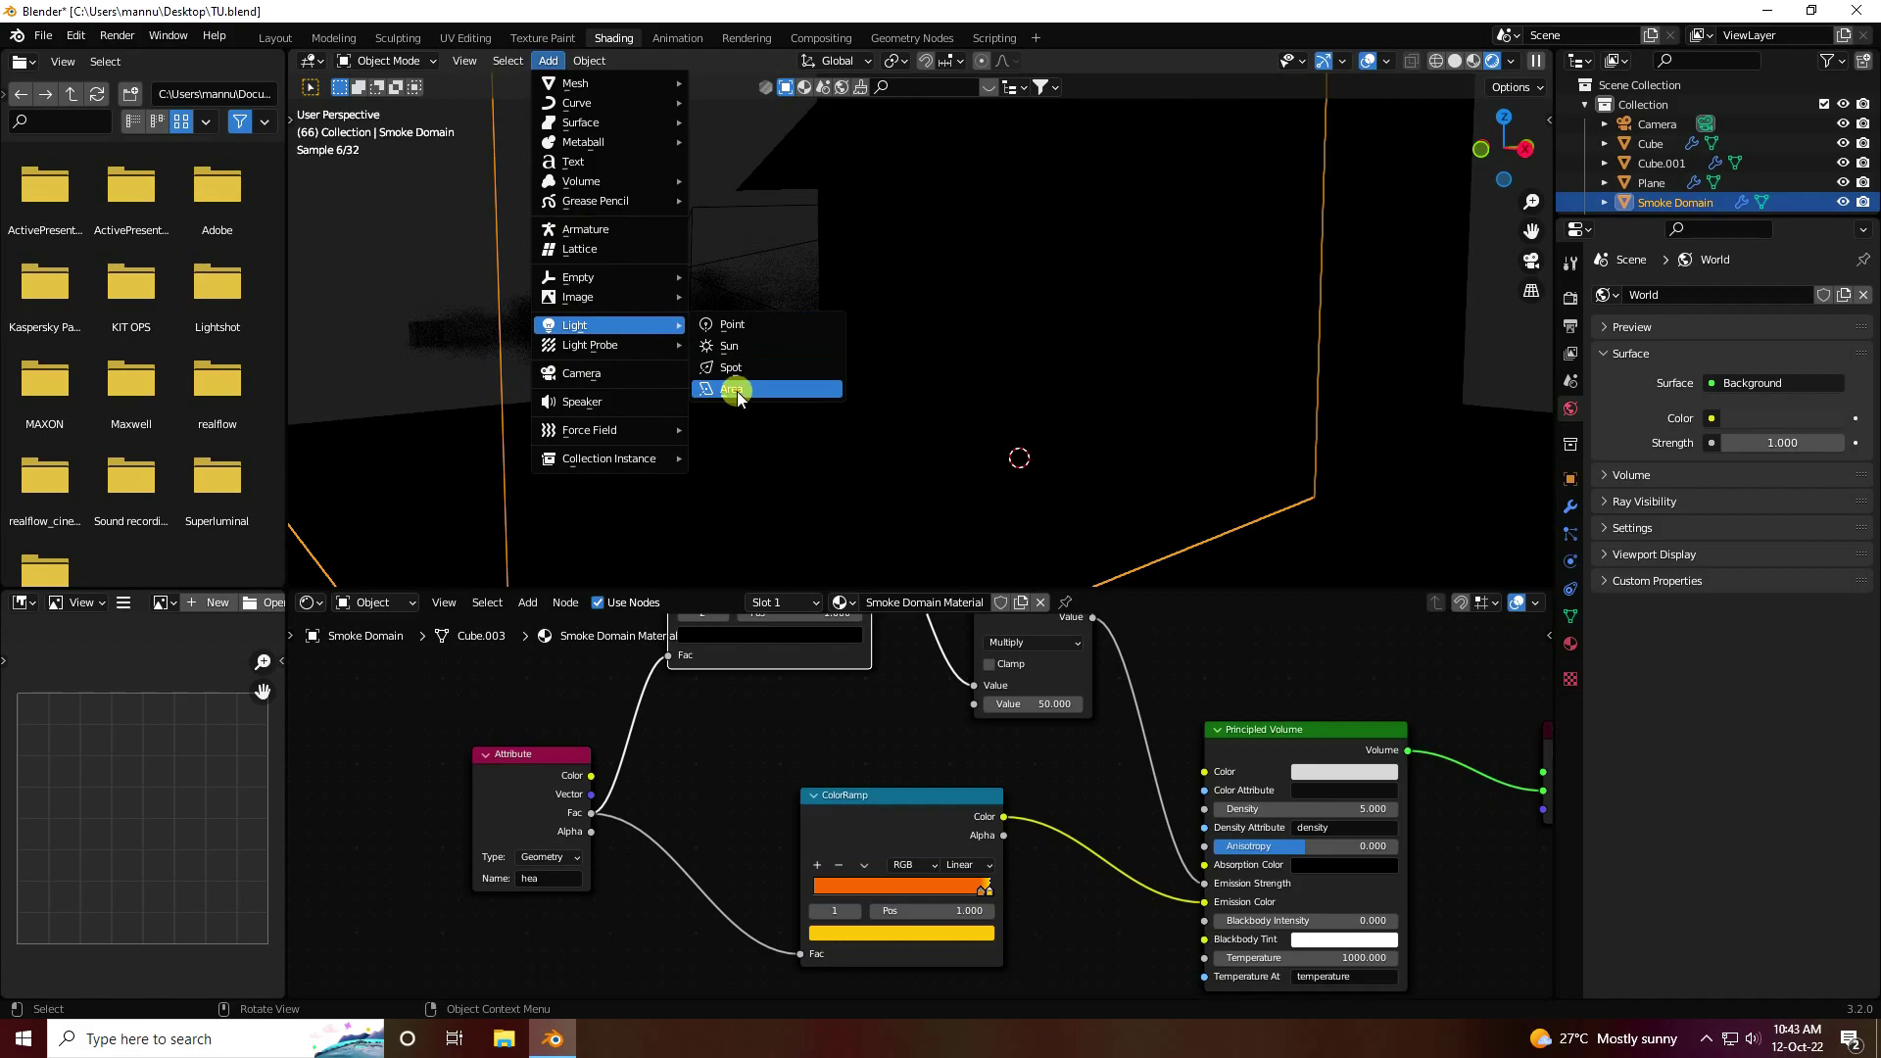
{"action": "left_click", "coordinate": [737, 390]}
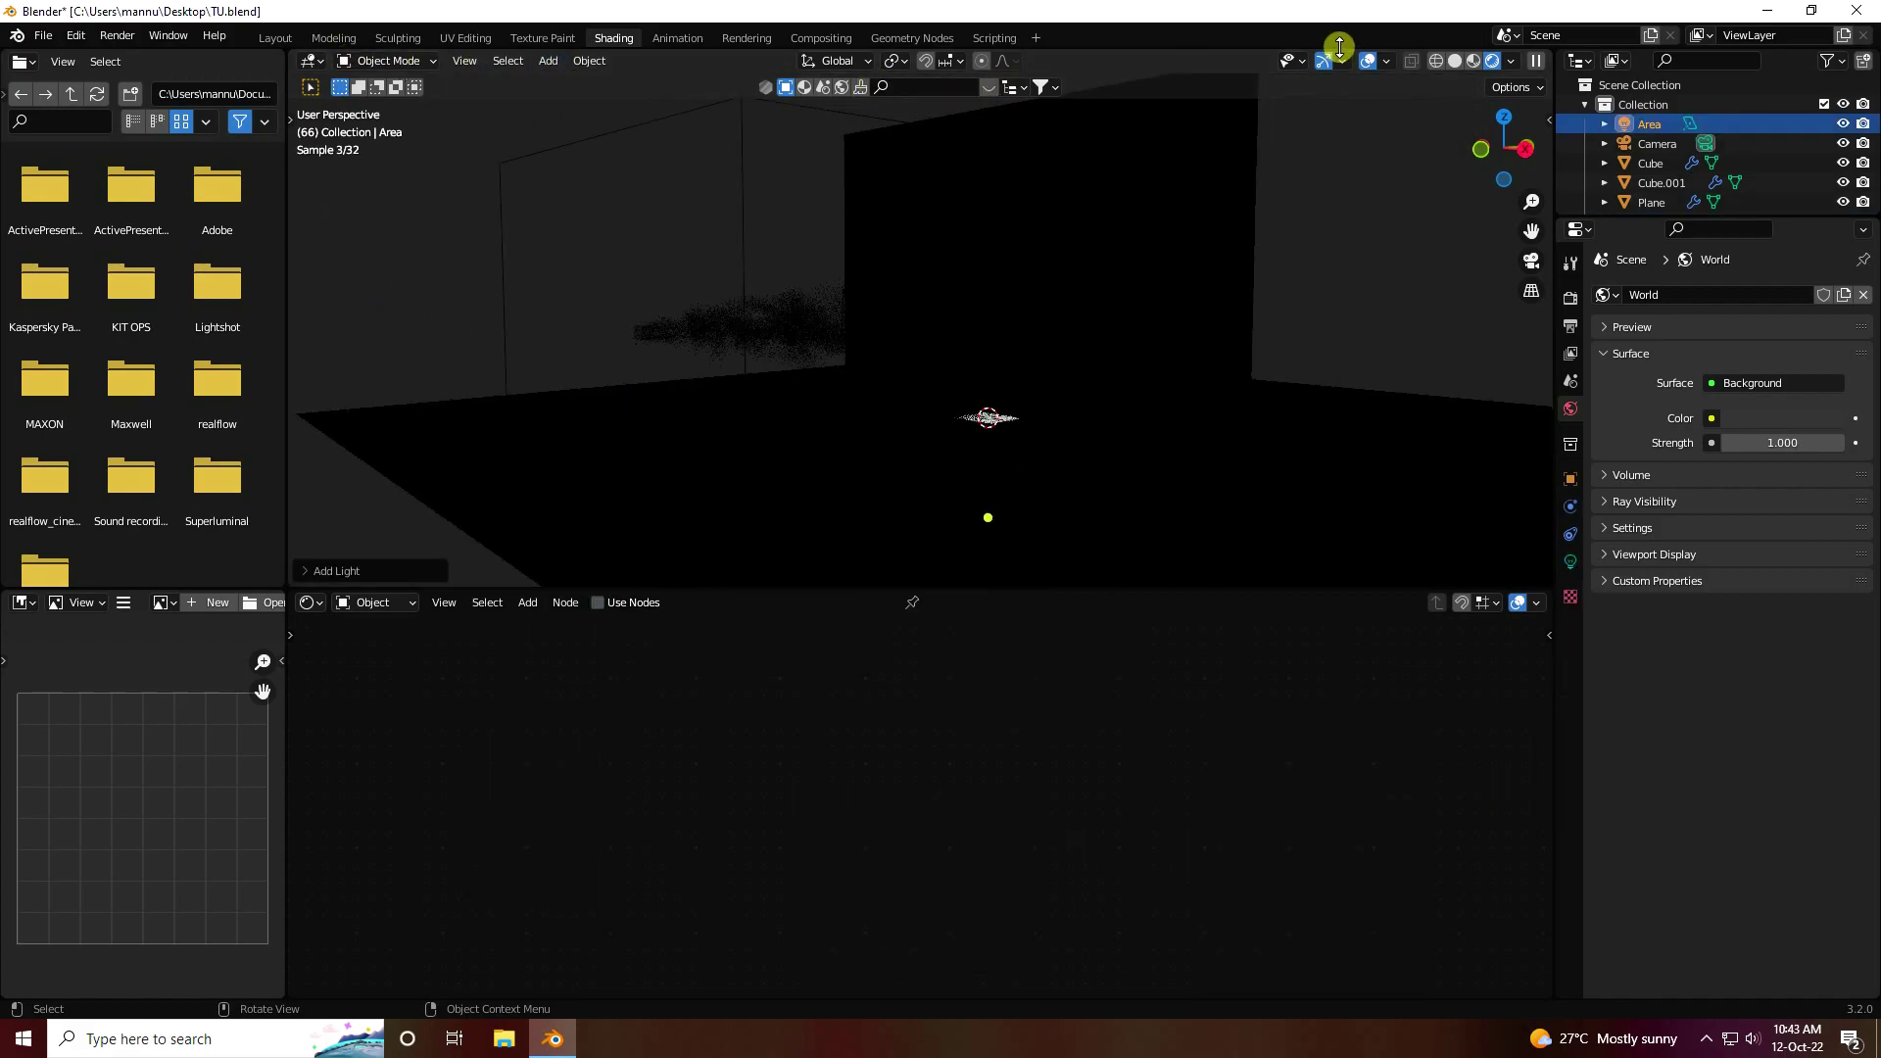
{"action": "left_click", "coordinate": [1455, 62]}
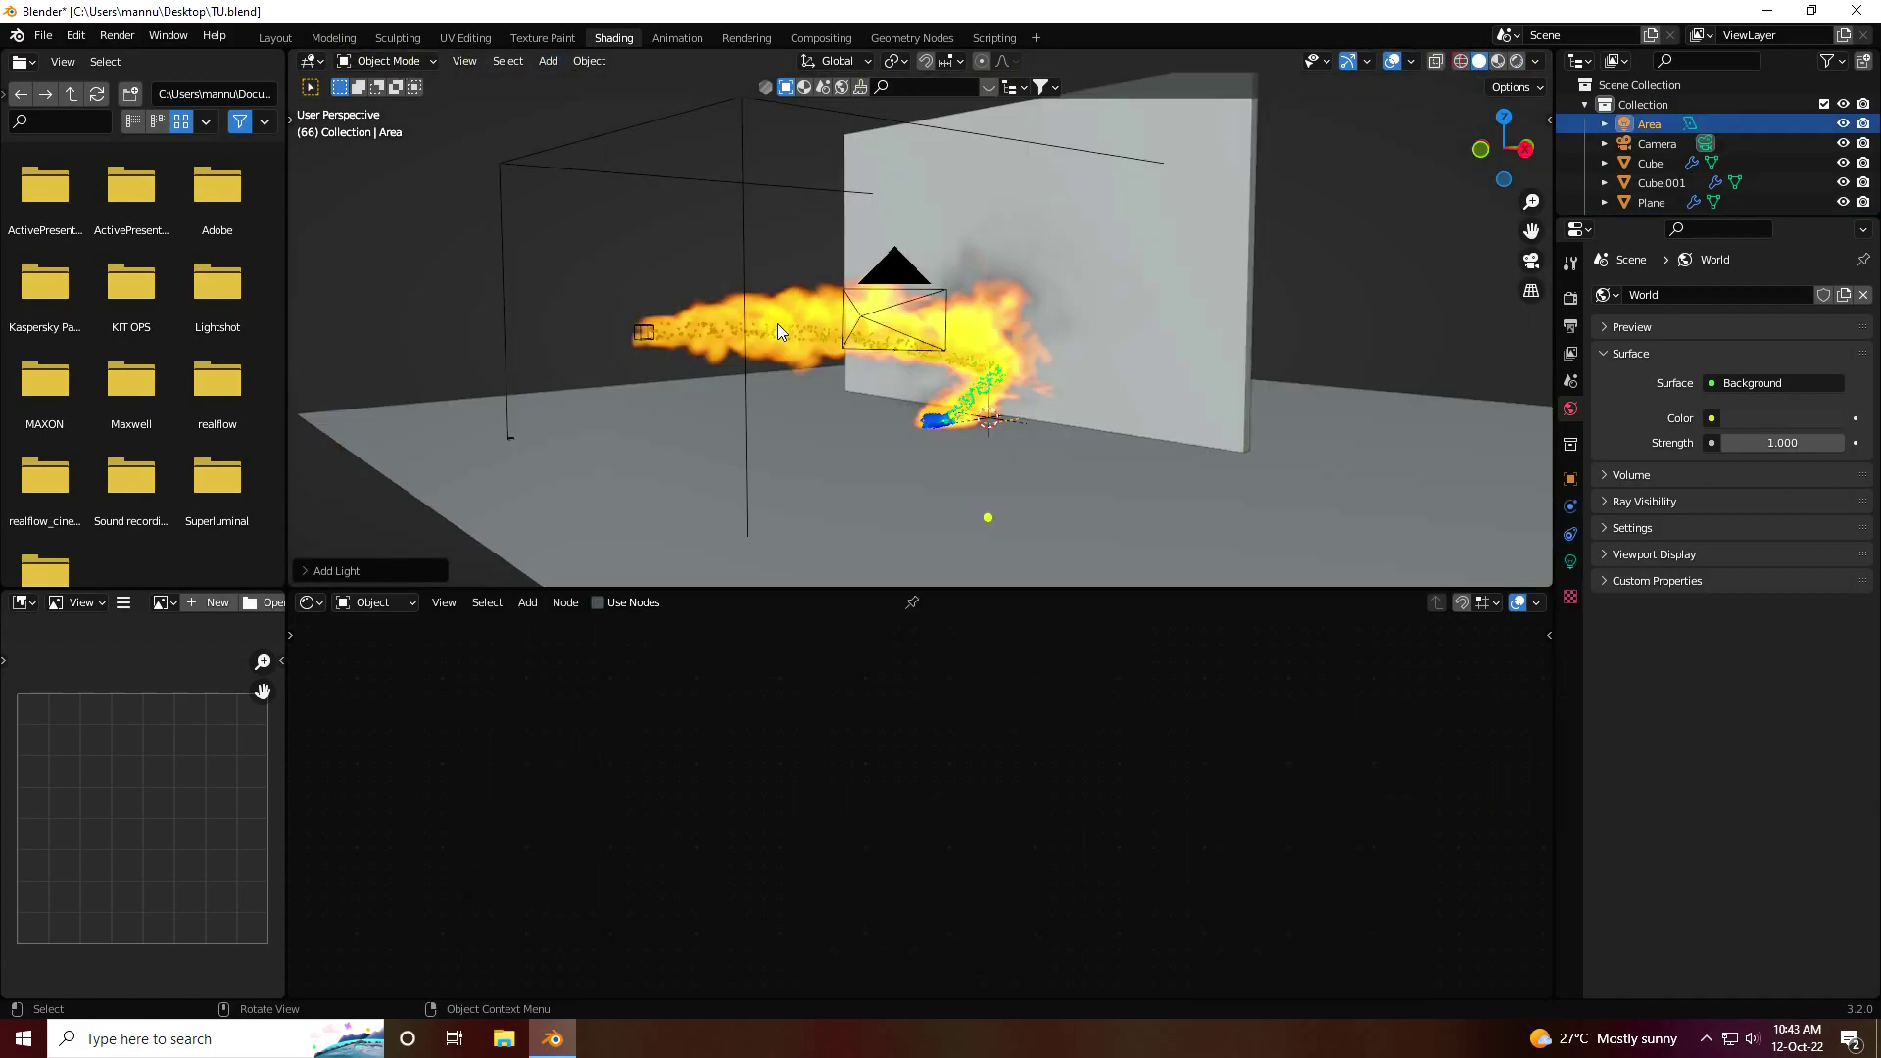
Raise the area light to about 5.8 m above the floor and shift it along Y away from the wall, to about -3.4 m
{"action": "left_click", "coordinate": [294, 119]}
{"action": "key", "text": "shift+space"}
{"action": "key", "text": "g"}
{"action": "left_click_drag", "start_coordinate": [995, 355], "coordinate": [969, 550]}
{"action": "middle_click_drag", "start_coordinate": [965, 578], "coordinate": [899, 578]}
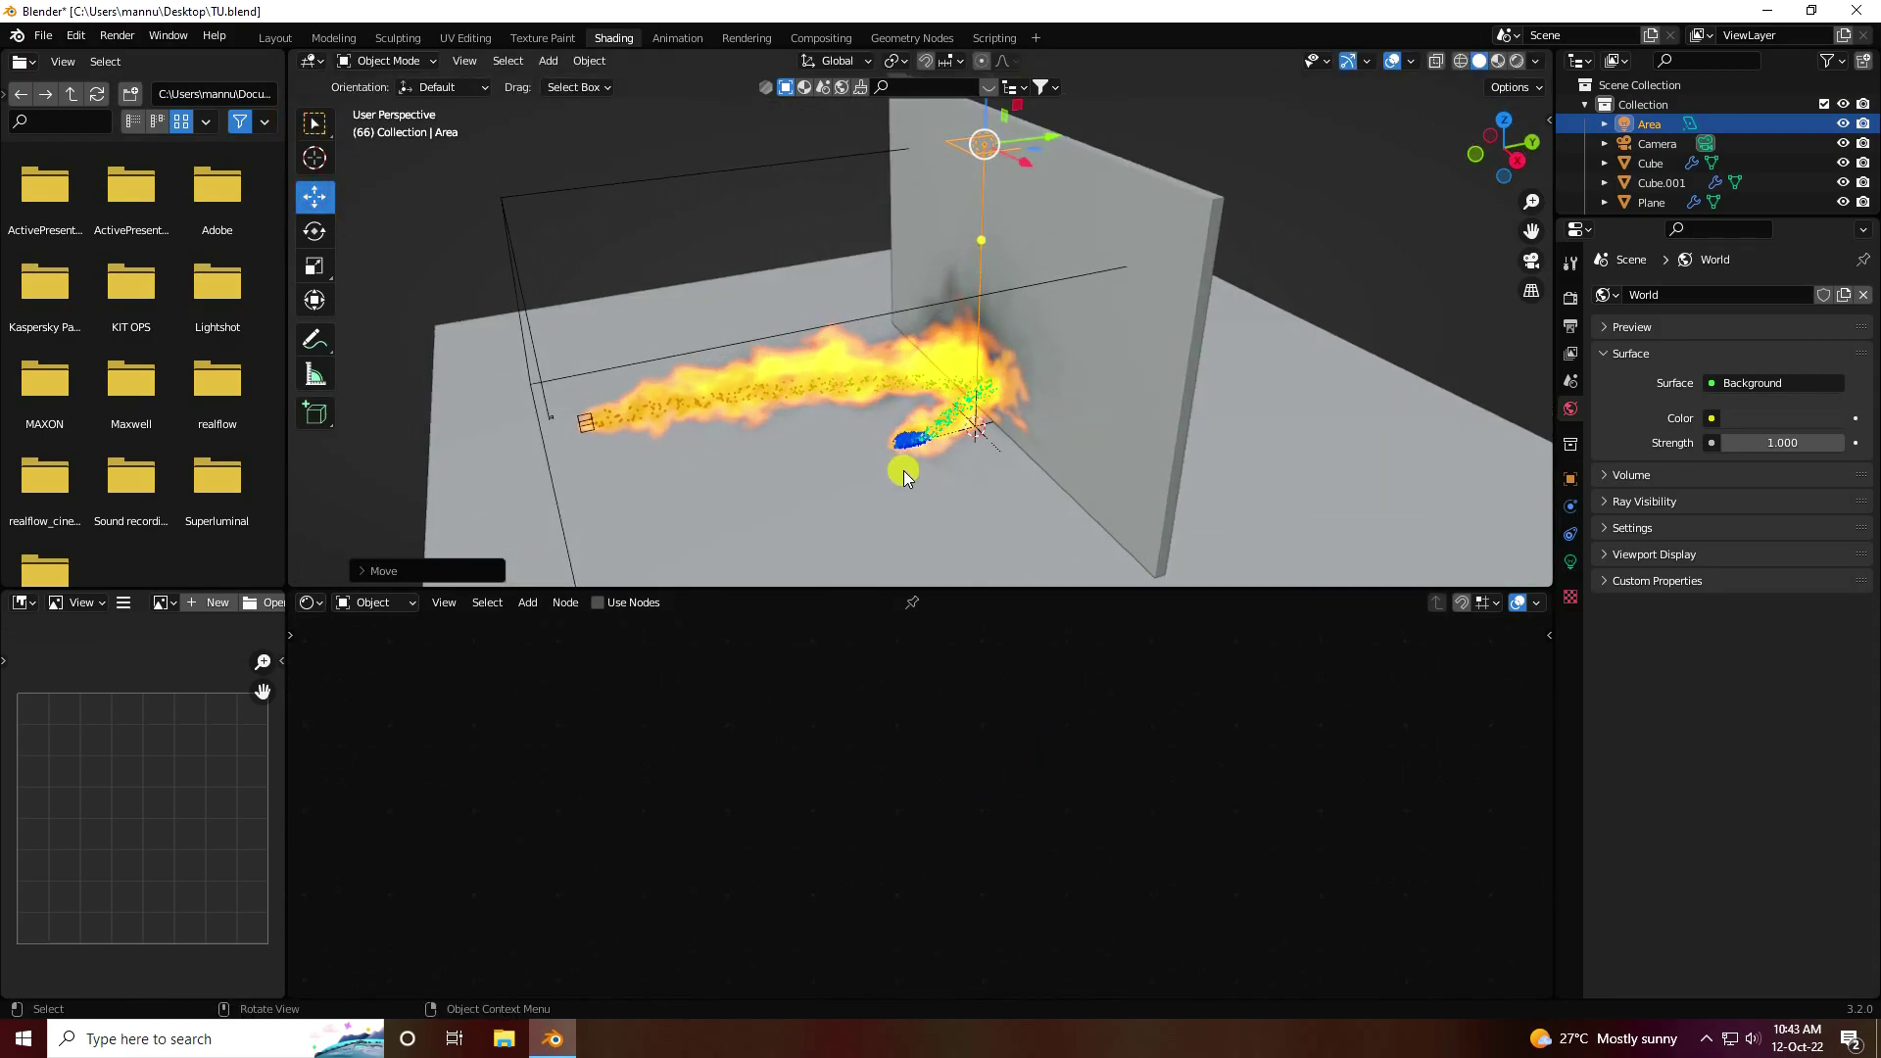
{"action": "scroll", "coordinate": [862, 512], "scroll_direction": "down", "scroll_amount": 3}
{"action": "left_click_drag", "start_coordinate": [1010, 221], "coordinate": [958, 238]}
{"action": "middle_click_drag", "start_coordinate": [958, 238], "coordinate": [907, 407]}
Set the area light's size to 5 m and its power to 500 W
{"action": "left_click", "coordinate": [1570, 561]}
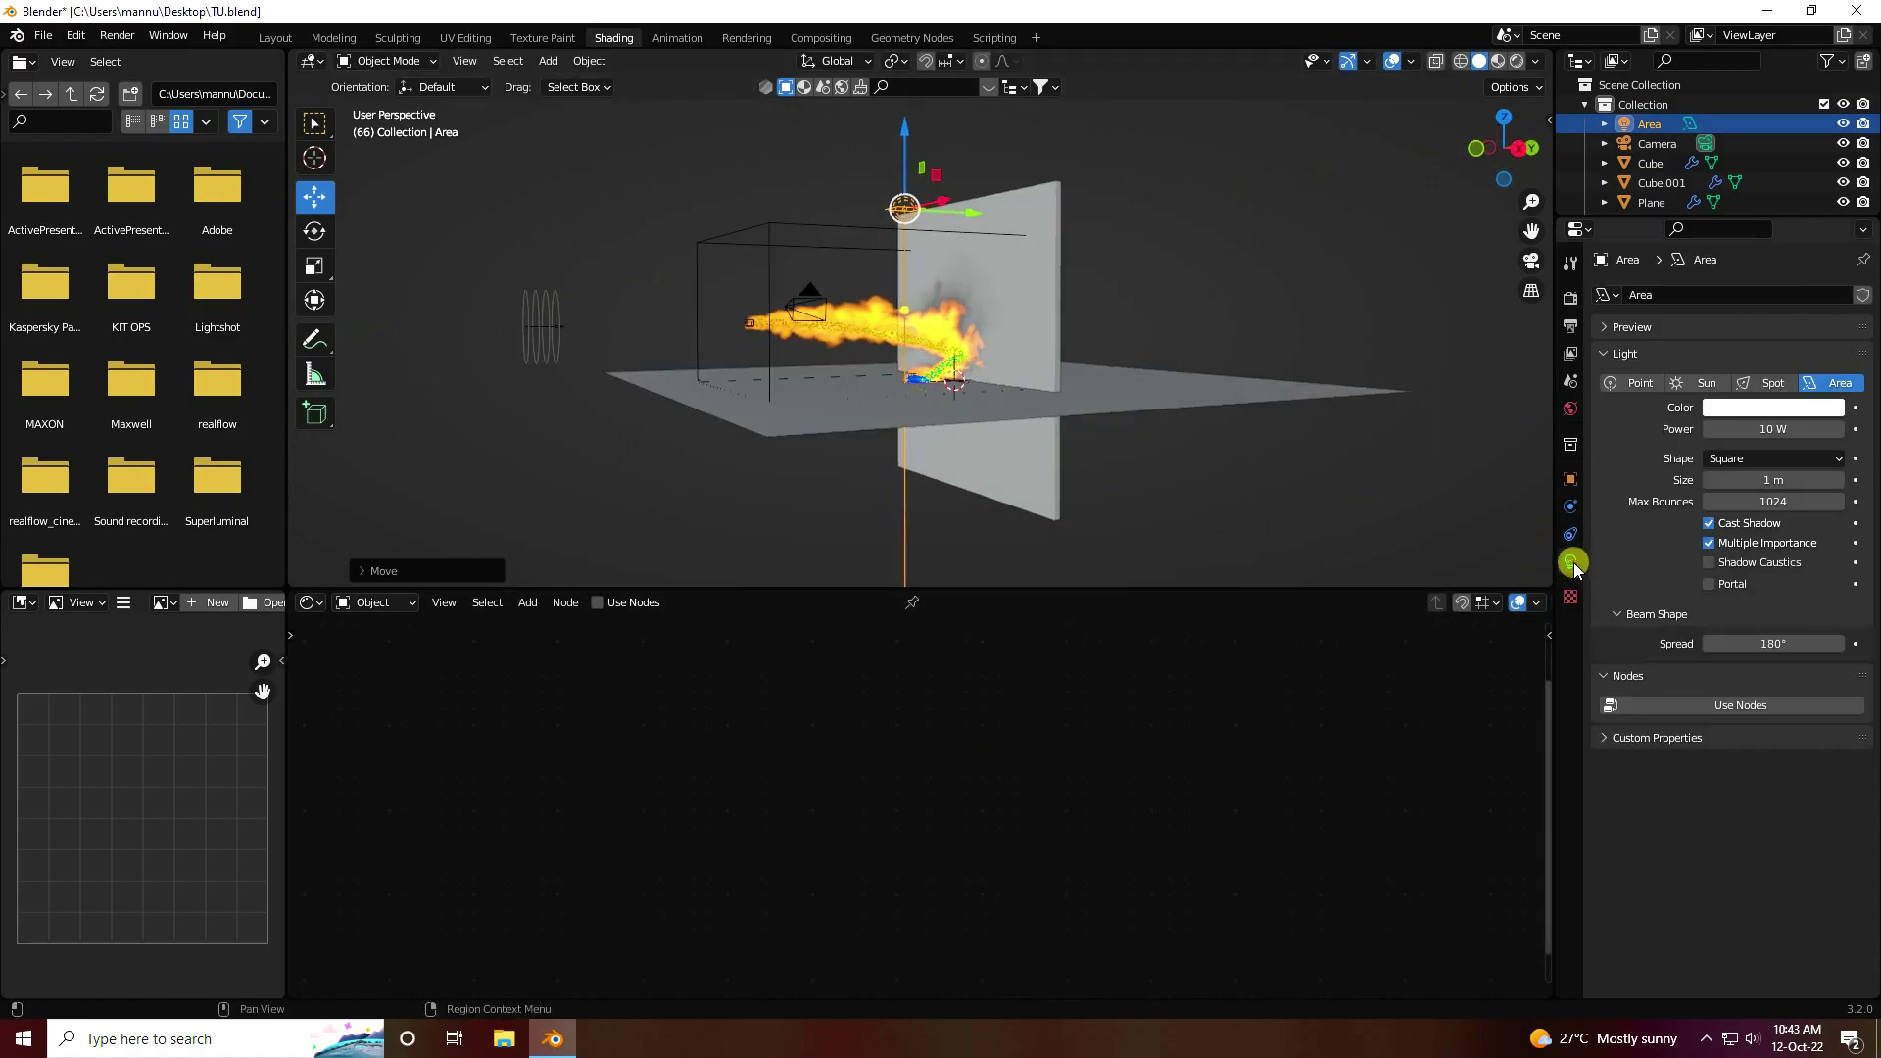
{"action": "double_click", "coordinate": [1774, 480]}
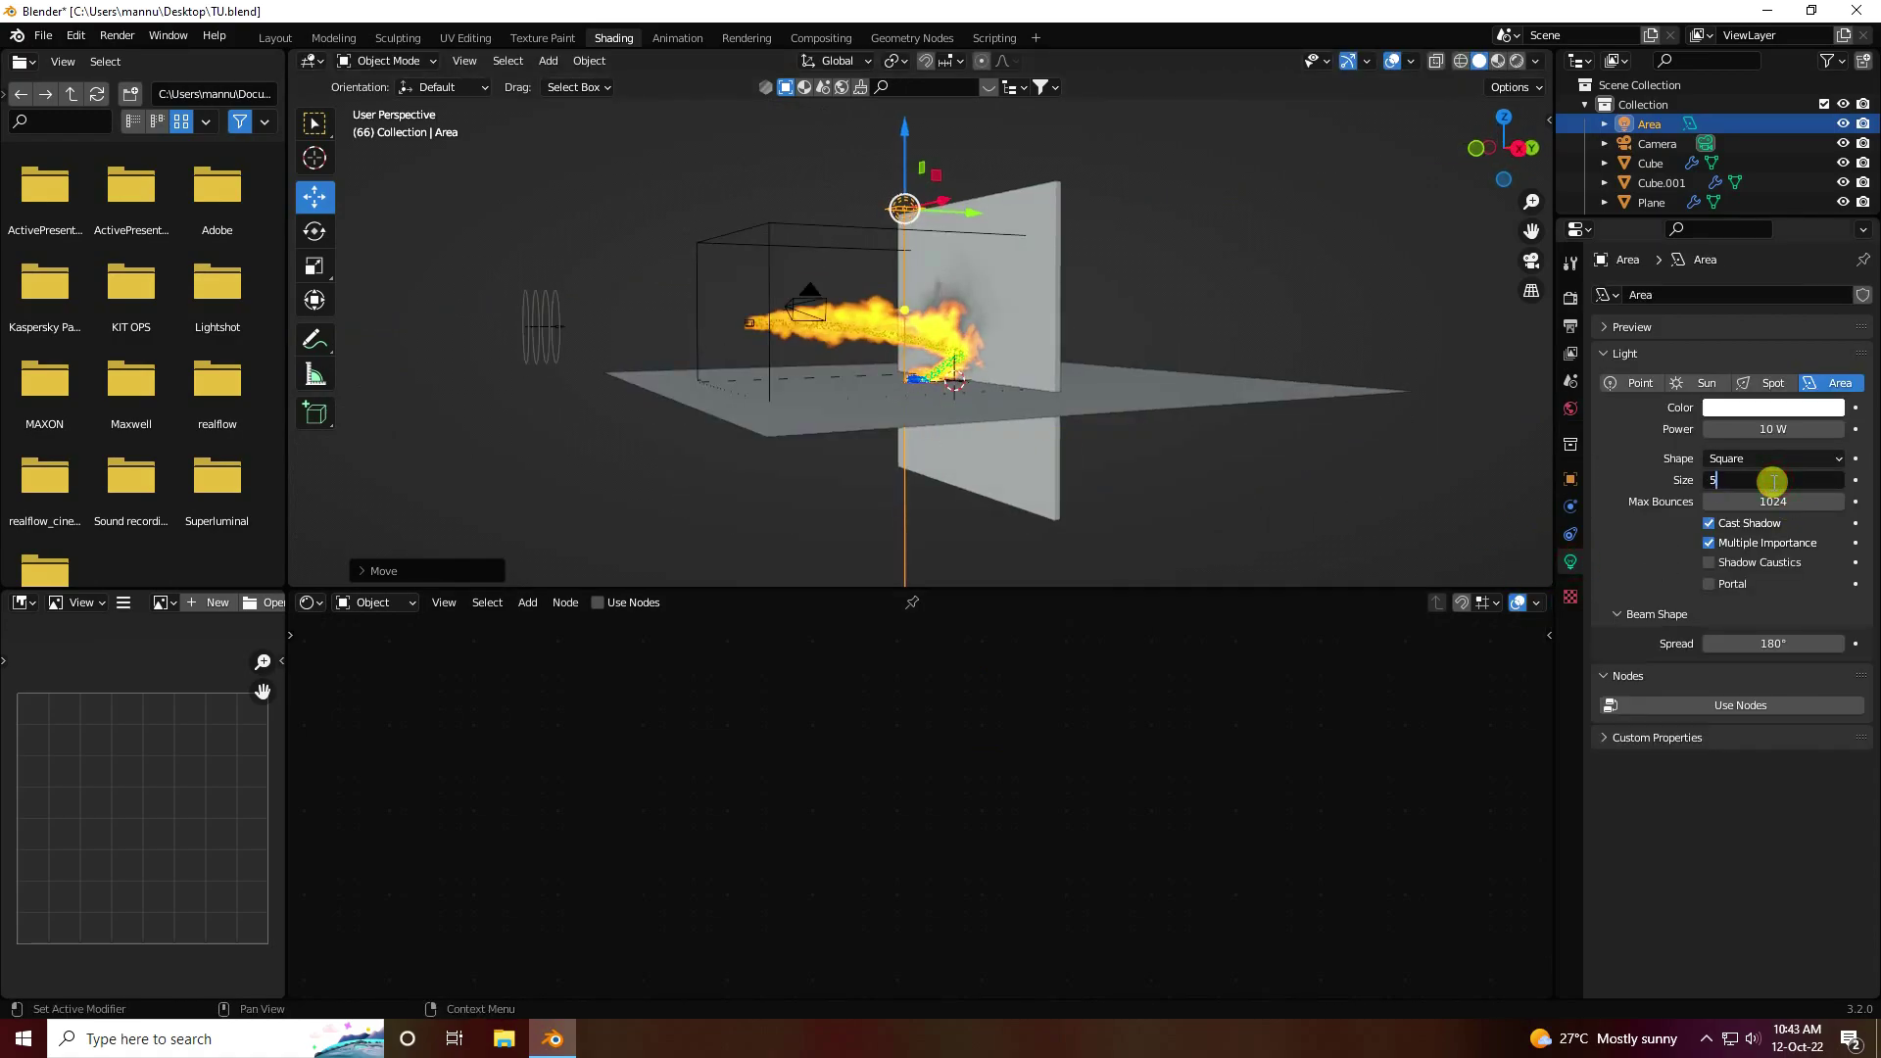
{"action": "key", "text": "Return"}
{"action": "double_click", "coordinate": [1776, 428]}
{"action": "key", "text": "Return"}
Tilt the area light by about 19.5° around the X axis
{"action": "middle_click_drag", "start_coordinate": [1342, 450], "coordinate": [721, 231]}
{"action": "left_click", "coordinate": [315, 232]}
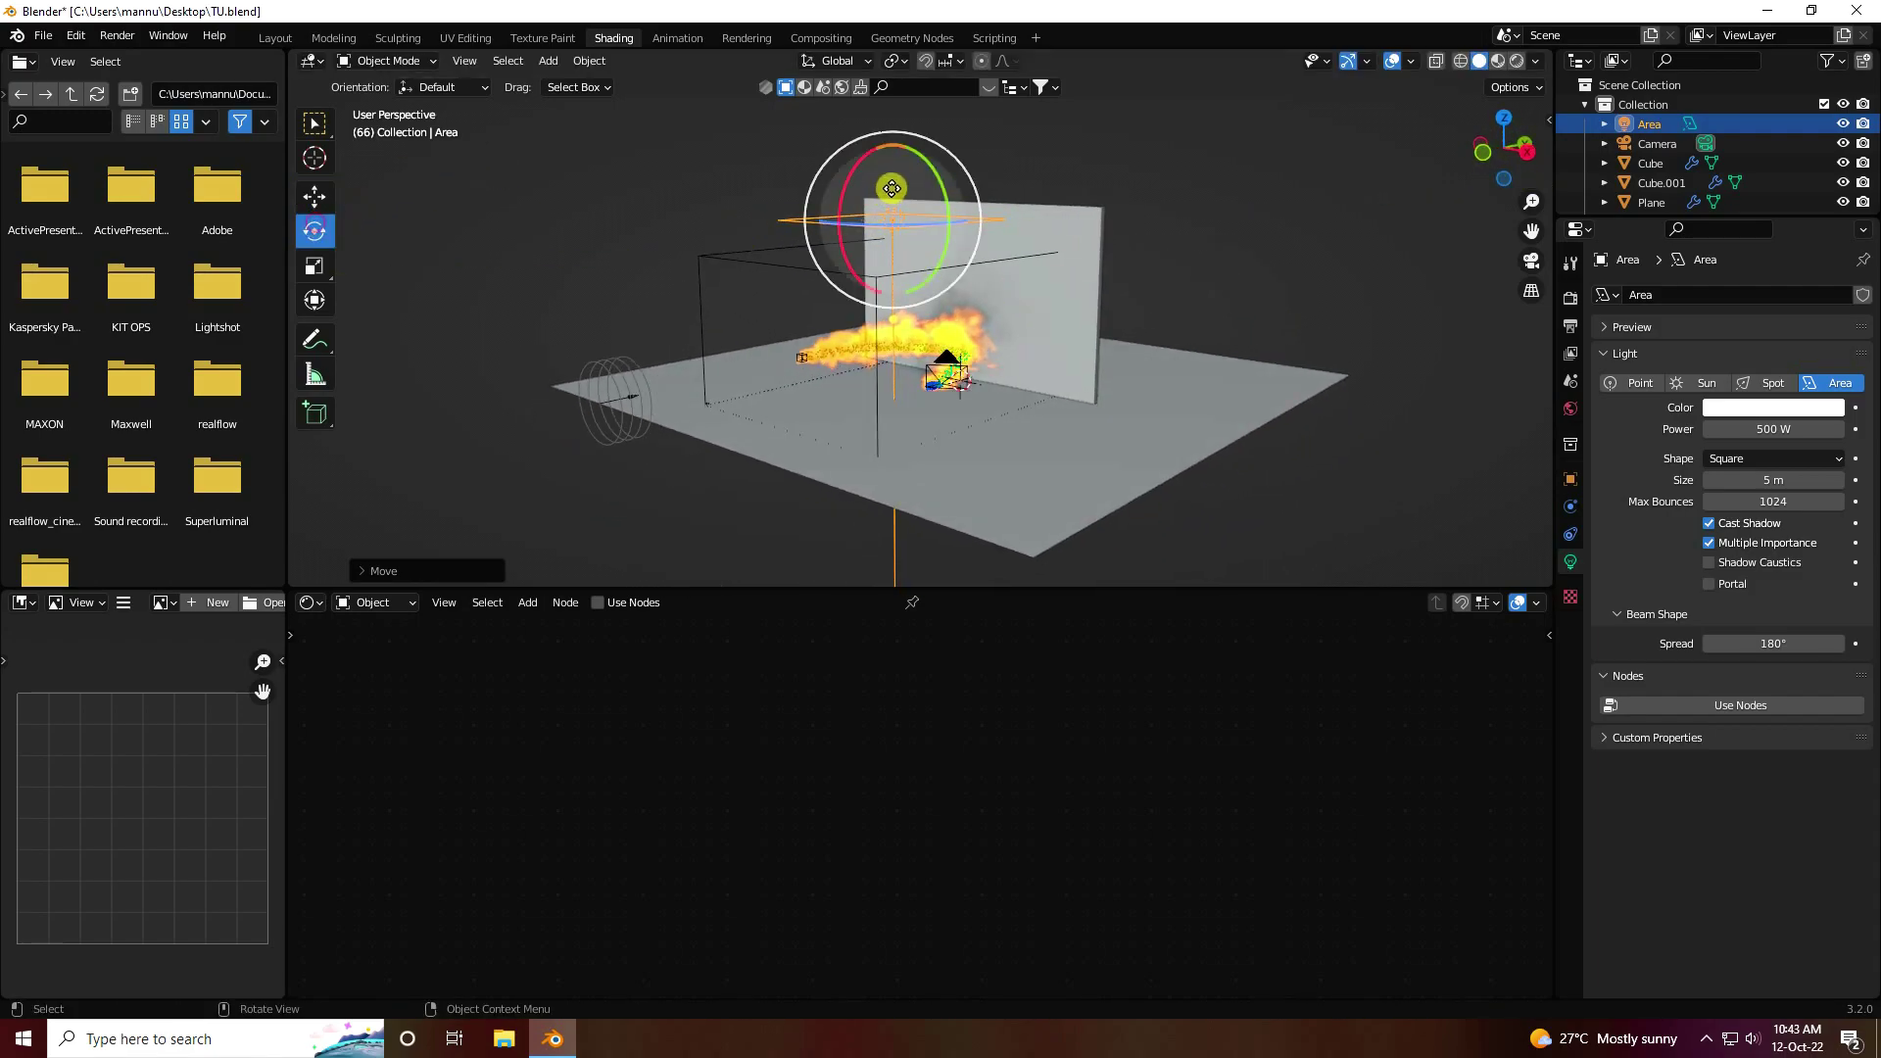
{"action": "left_click_drag", "start_coordinate": [855, 171], "coordinate": [839, 196]}
Duplicate the area light and move the copy along X to about -8.2 m, beside the smoke domain
{"action": "left_click", "coordinate": [314, 196]}
{"action": "middle_click_drag", "start_coordinate": [931, 373], "coordinate": [984, 384]}
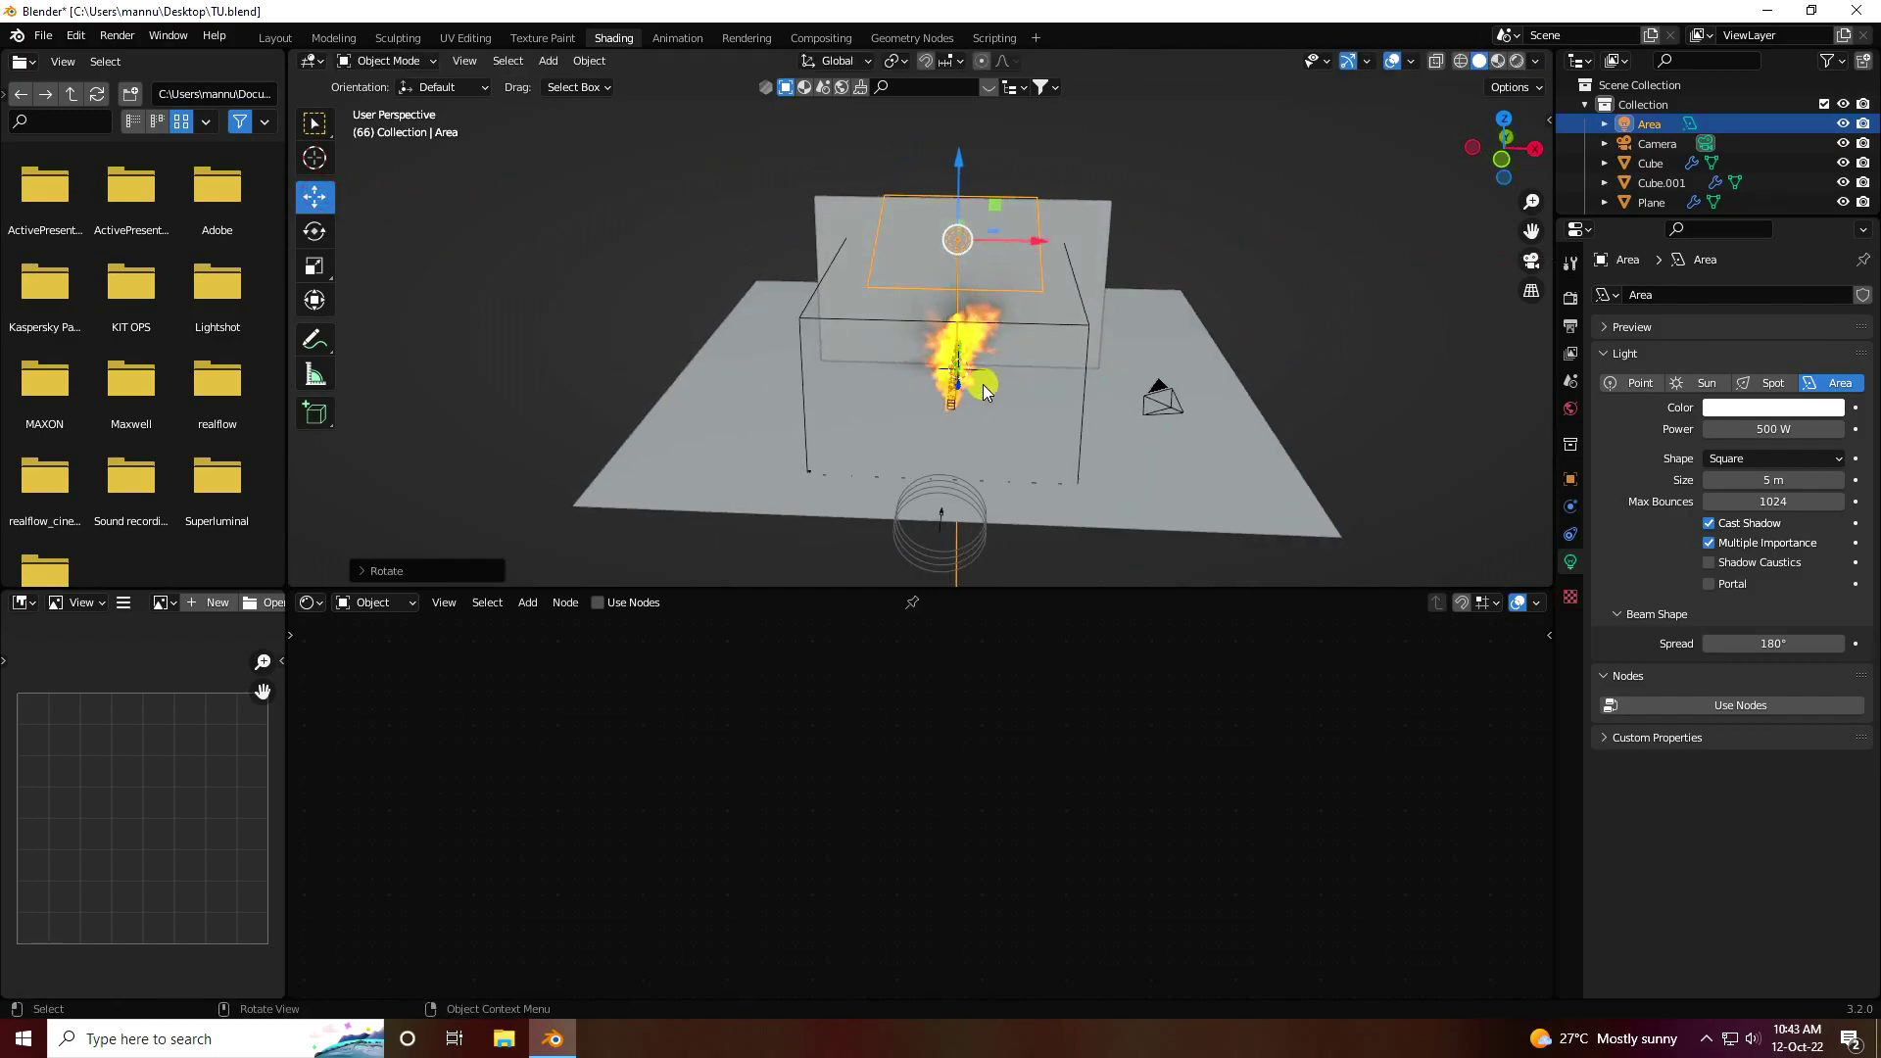
{"action": "key", "text": "ctrl+c"}
{"action": "key", "text": "ctrl+v"}
{"action": "left_click_drag", "start_coordinate": [1009, 236], "coordinate": [748, 236]}
Reset the duplicated area light's X rotation to 0°
{"action": "left_click", "coordinate": [1570, 477]}
{"action": "middle_click_drag", "start_coordinate": [1078, 353], "coordinate": [678, 251]}
{"action": "left_click", "coordinate": [629, 179]}
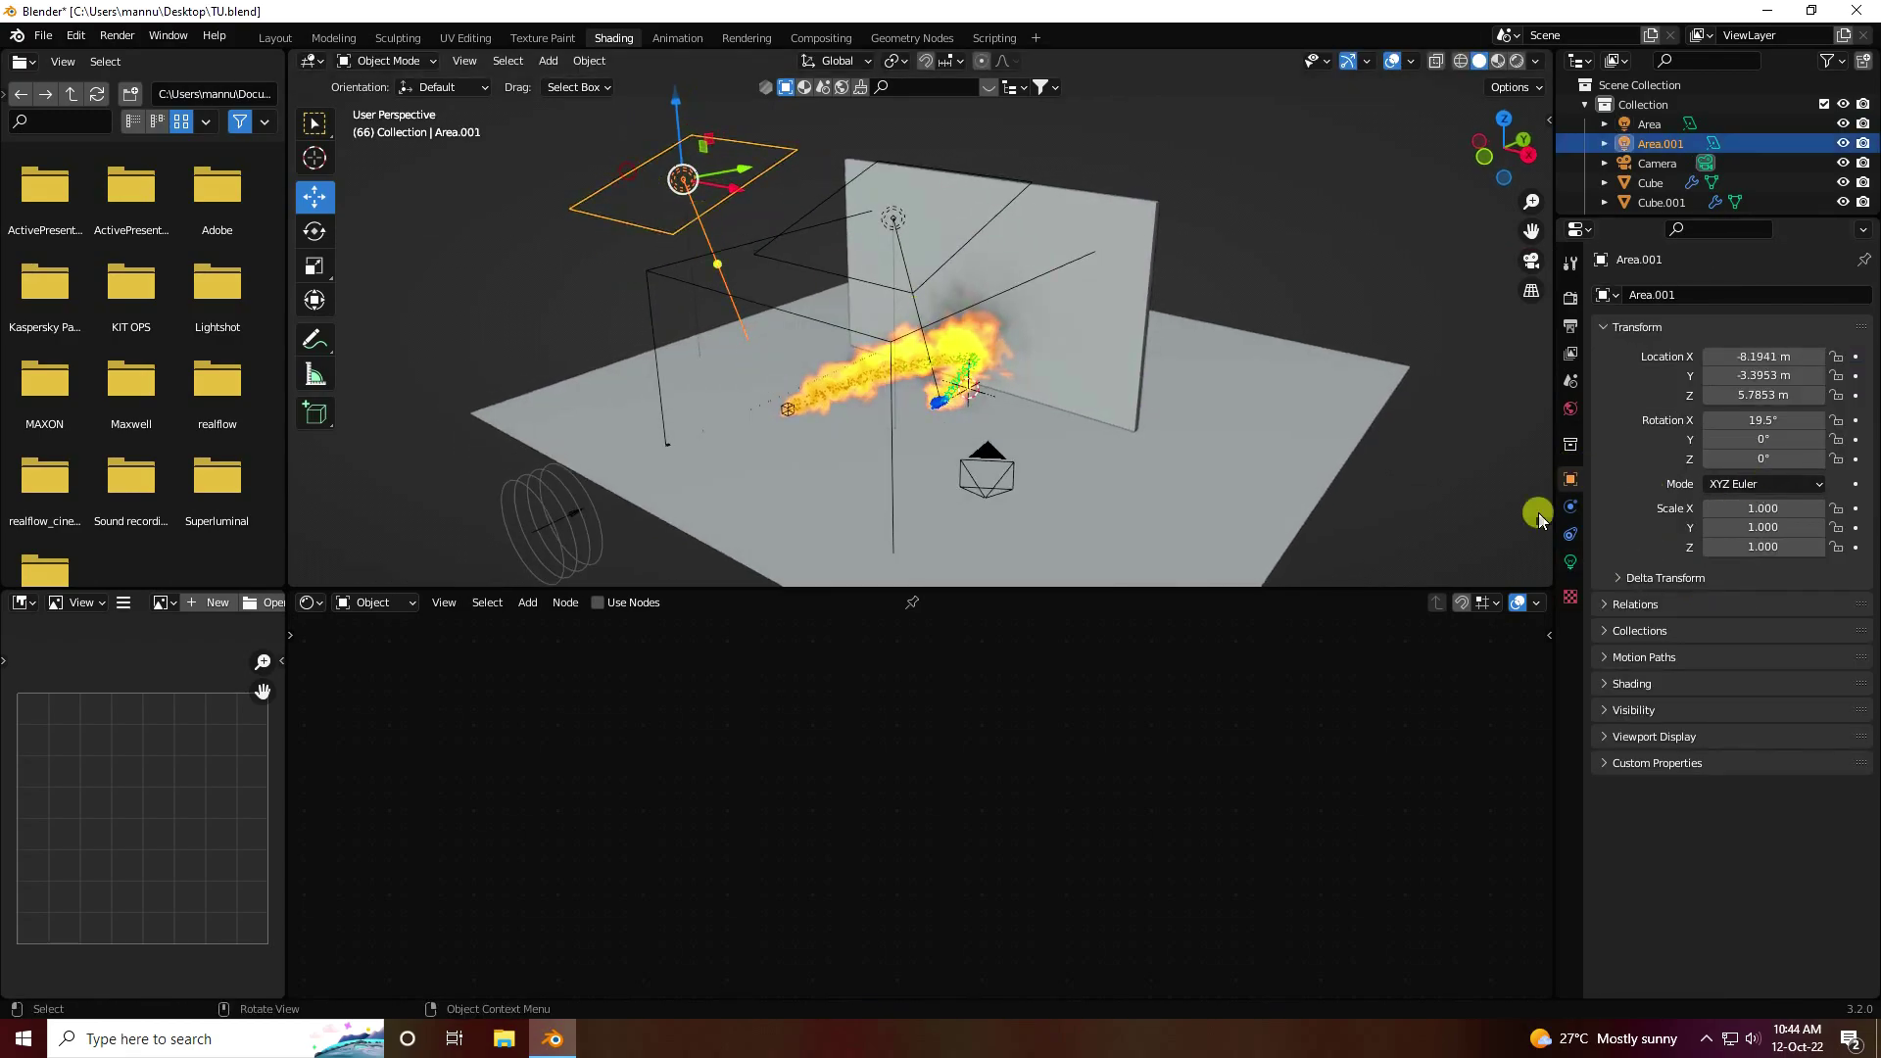
{"action": "double_click", "coordinate": [1753, 420]}
{"action": "left_click", "coordinate": [807, 196]}
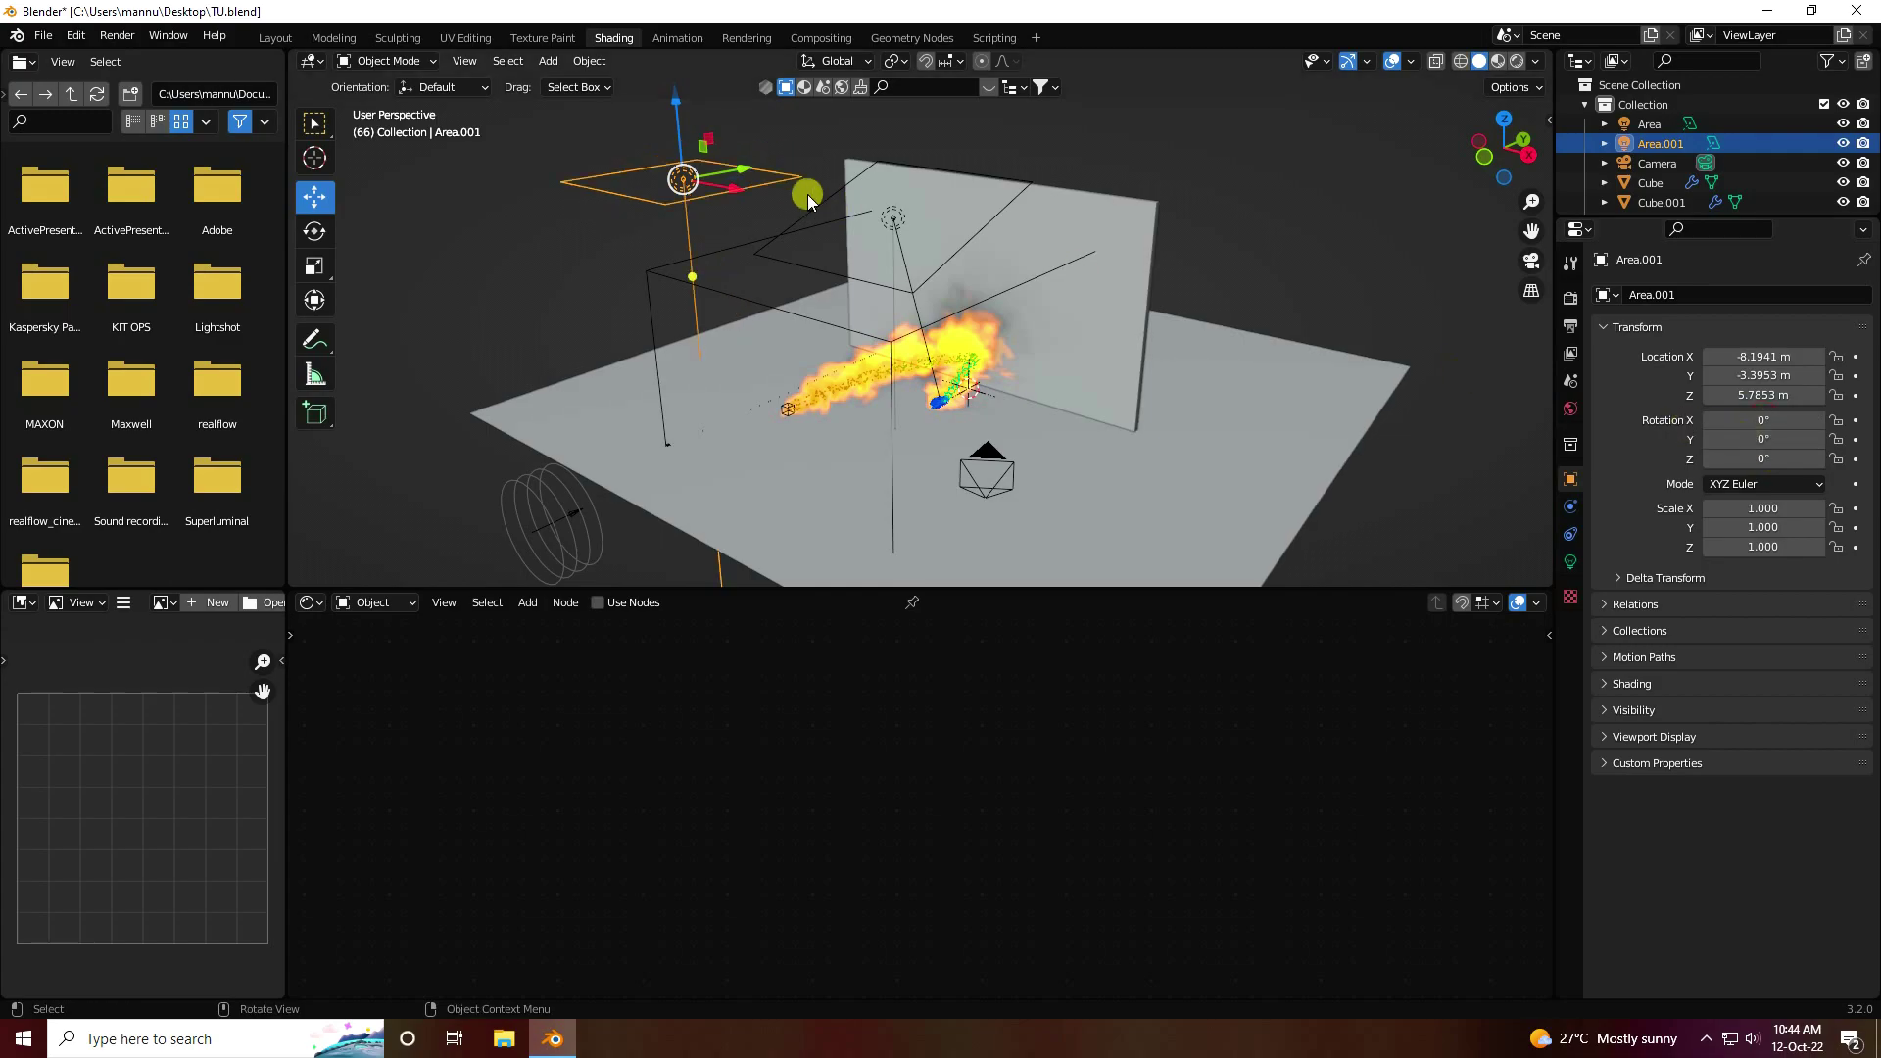
Lower the duplicated area light to a height of about 1.9 m and rotate it -90° around the Y axis
{"action": "left_click_drag", "start_coordinate": [676, 169], "coordinate": [672, 218]}
{"action": "middle_click_drag", "start_coordinate": [672, 218], "coordinate": [913, 333]}
{"action": "left_click", "coordinate": [314, 231]}
{"action": "left_click_drag", "start_coordinate": [637, 294], "coordinate": [455, 578]}
{"action": "left_click", "coordinate": [456, 572]}
{"action": "left_click", "coordinate": [529, 499]}
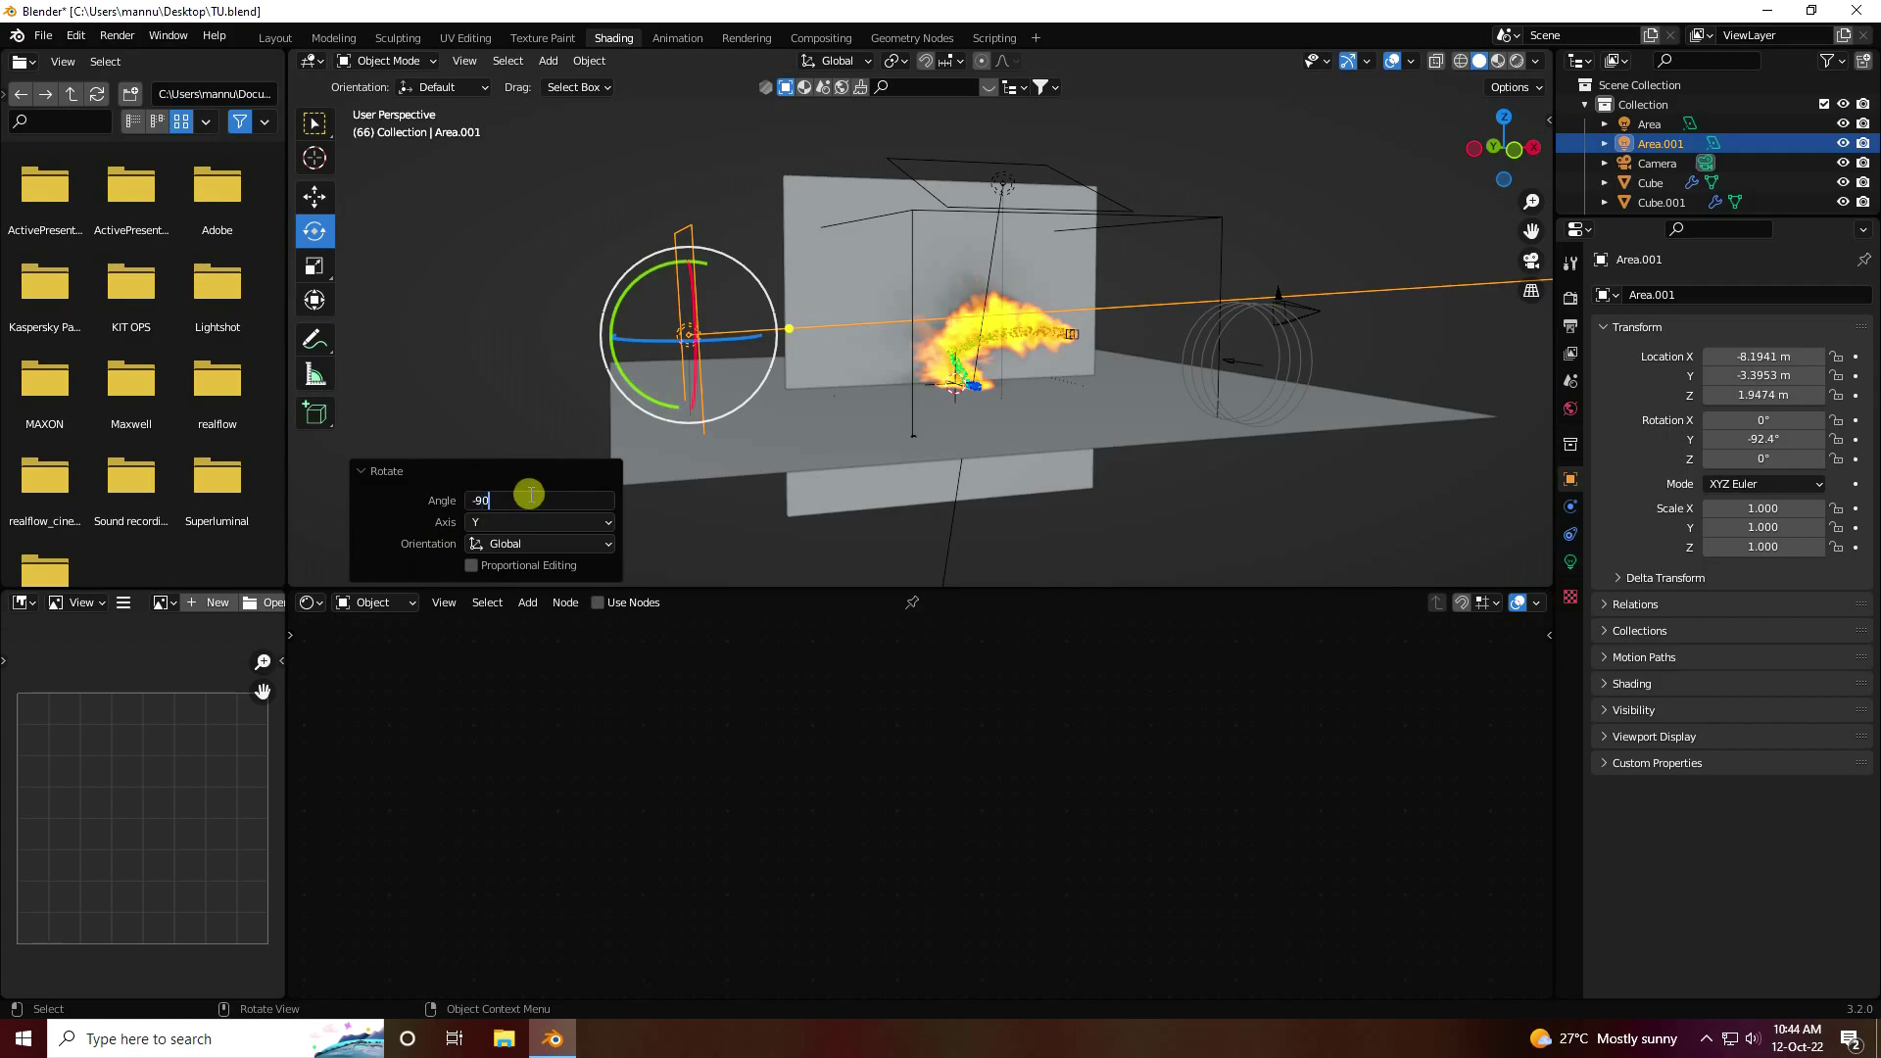
{"action": "key", "text": "Return"}
Color the side area light orange with hue 0.024, saturation 1 and value 1
{"action": "left_click", "coordinate": [313, 196]}
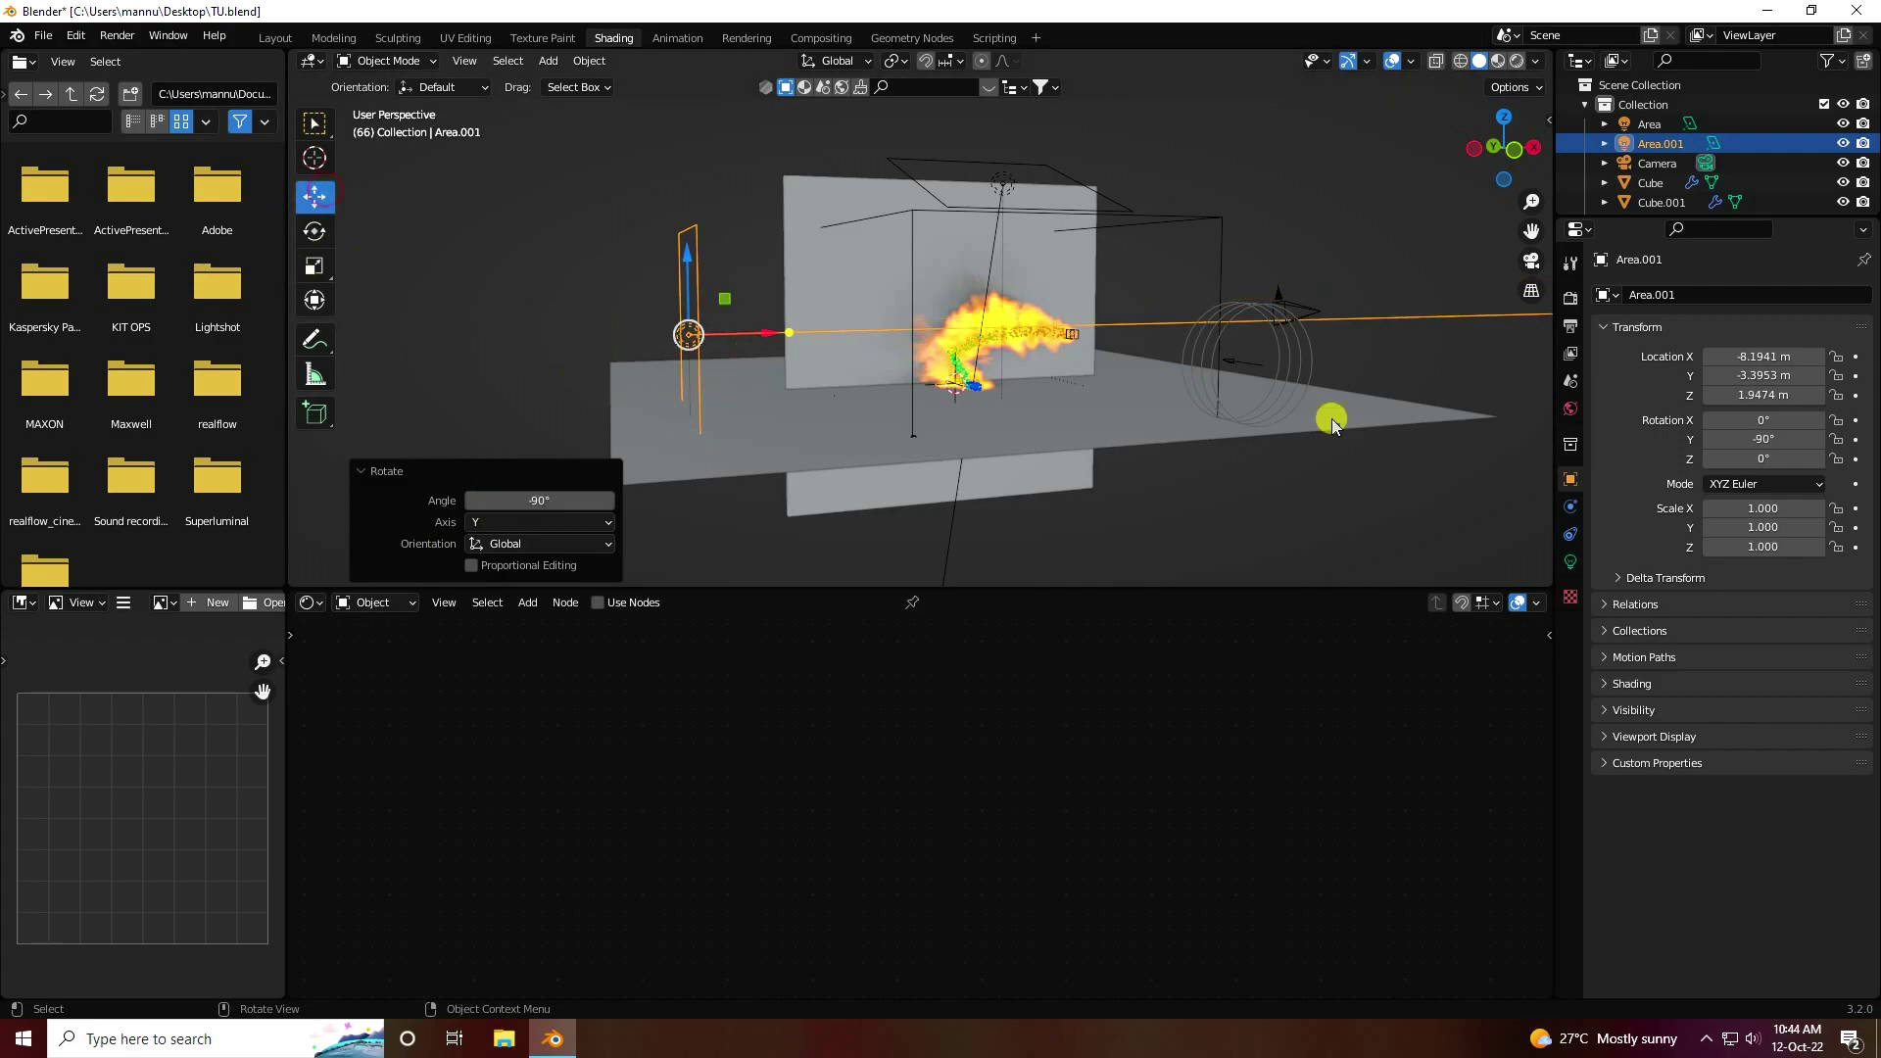
{"action": "left_click", "coordinate": [1570, 561]}
{"action": "left_click", "coordinate": [1763, 408]}
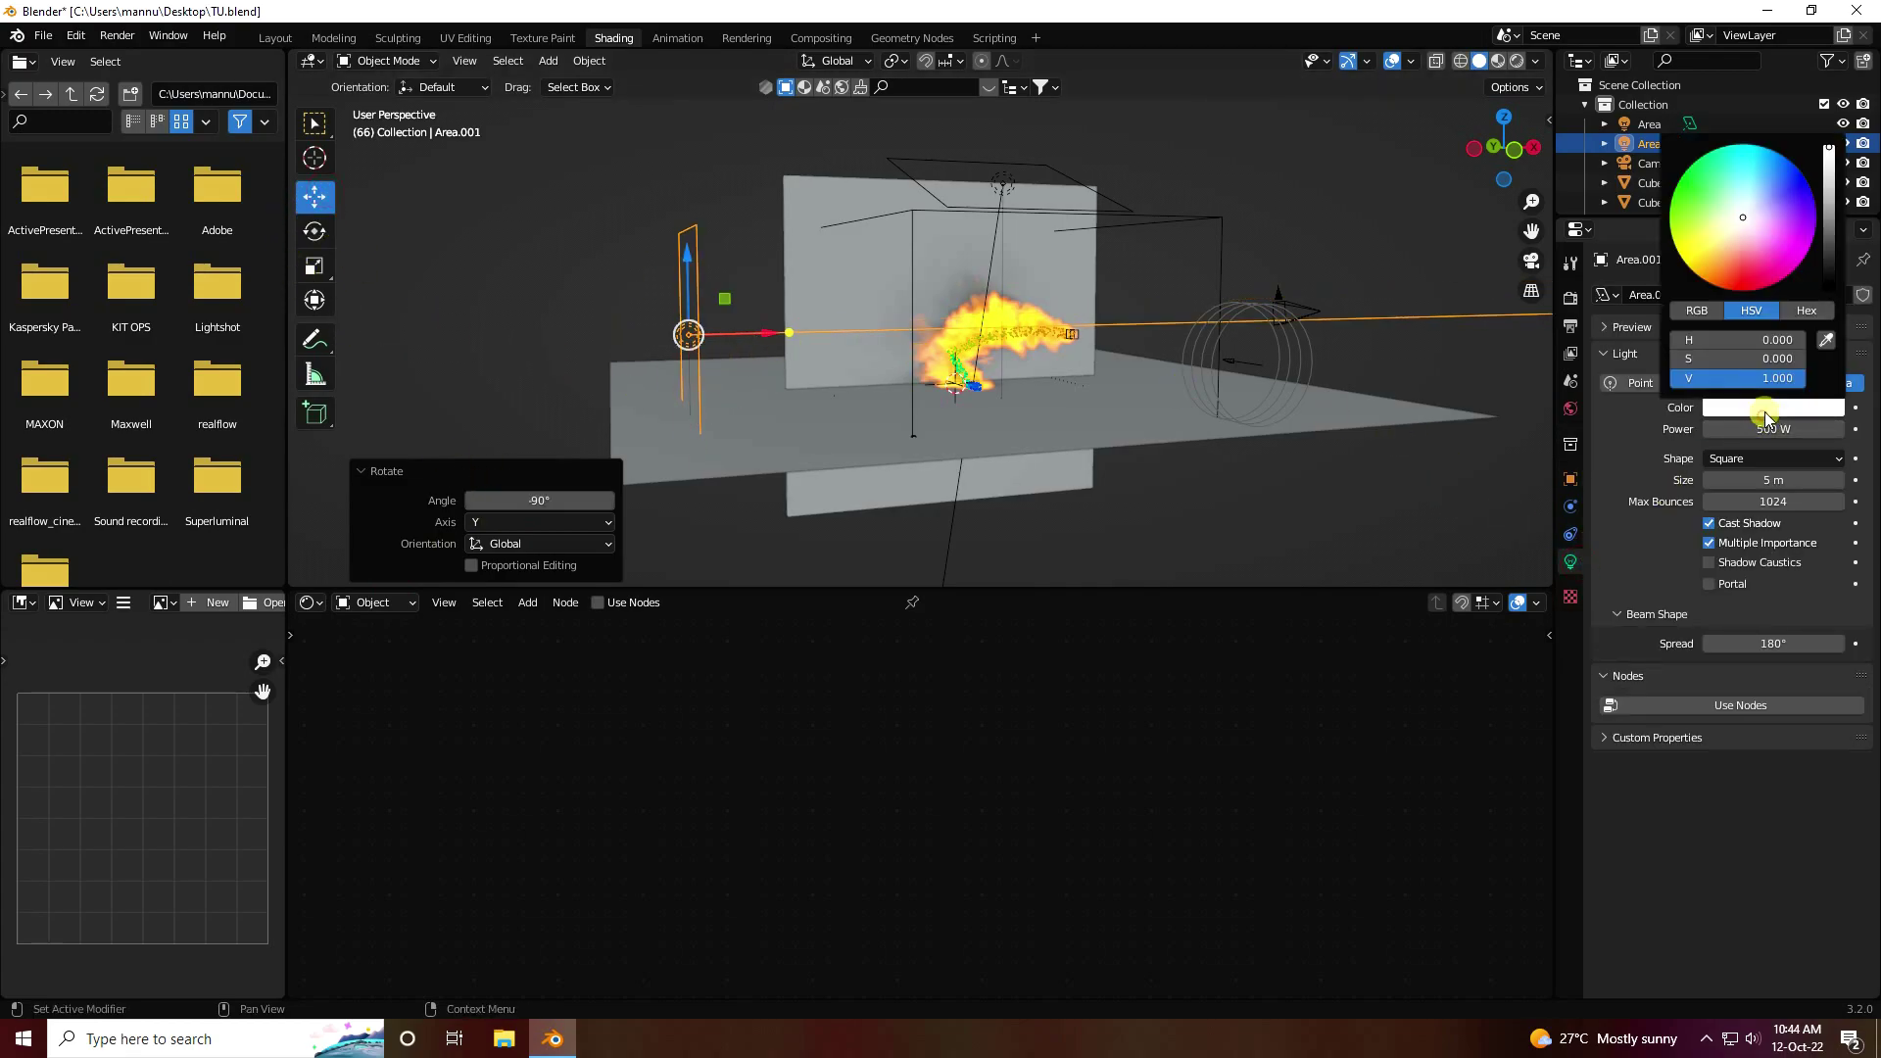
{"action": "type", "text": "0.02"}
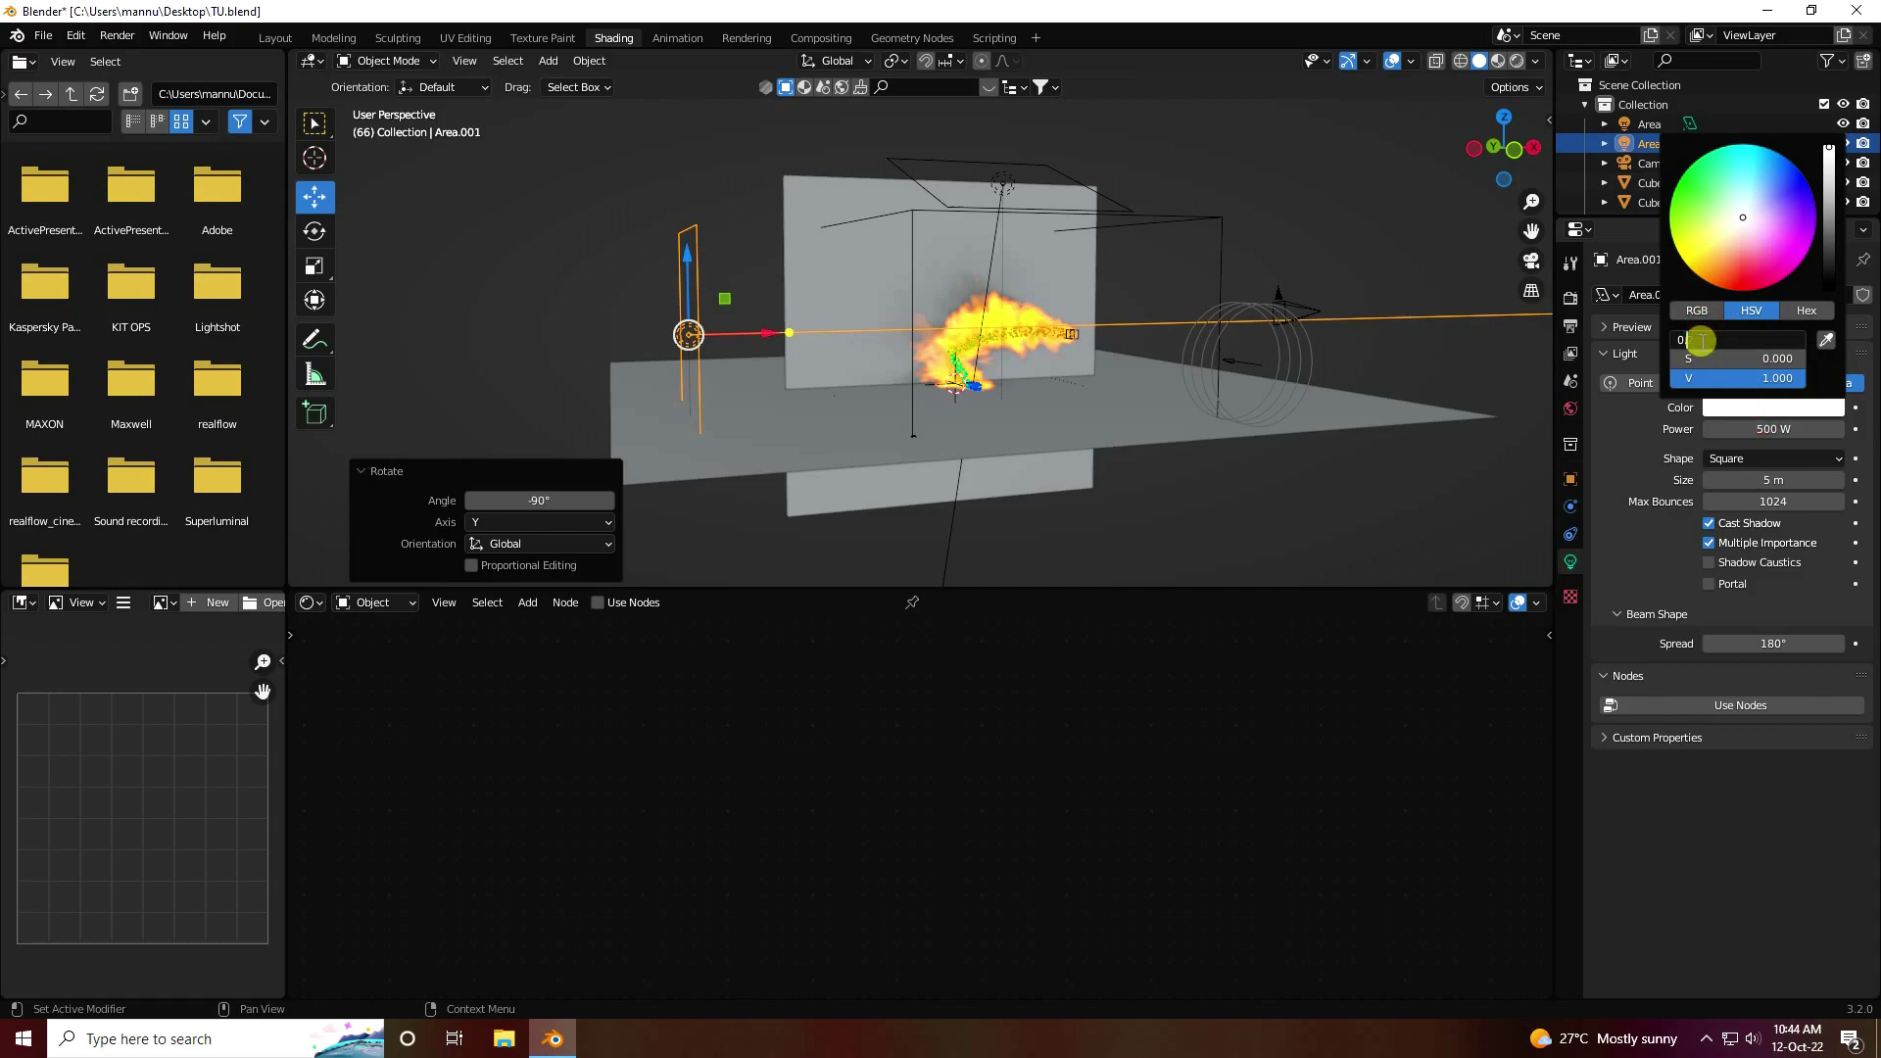
{"action": "type", "text": "4"}
{"action": "key", "text": "Return"}
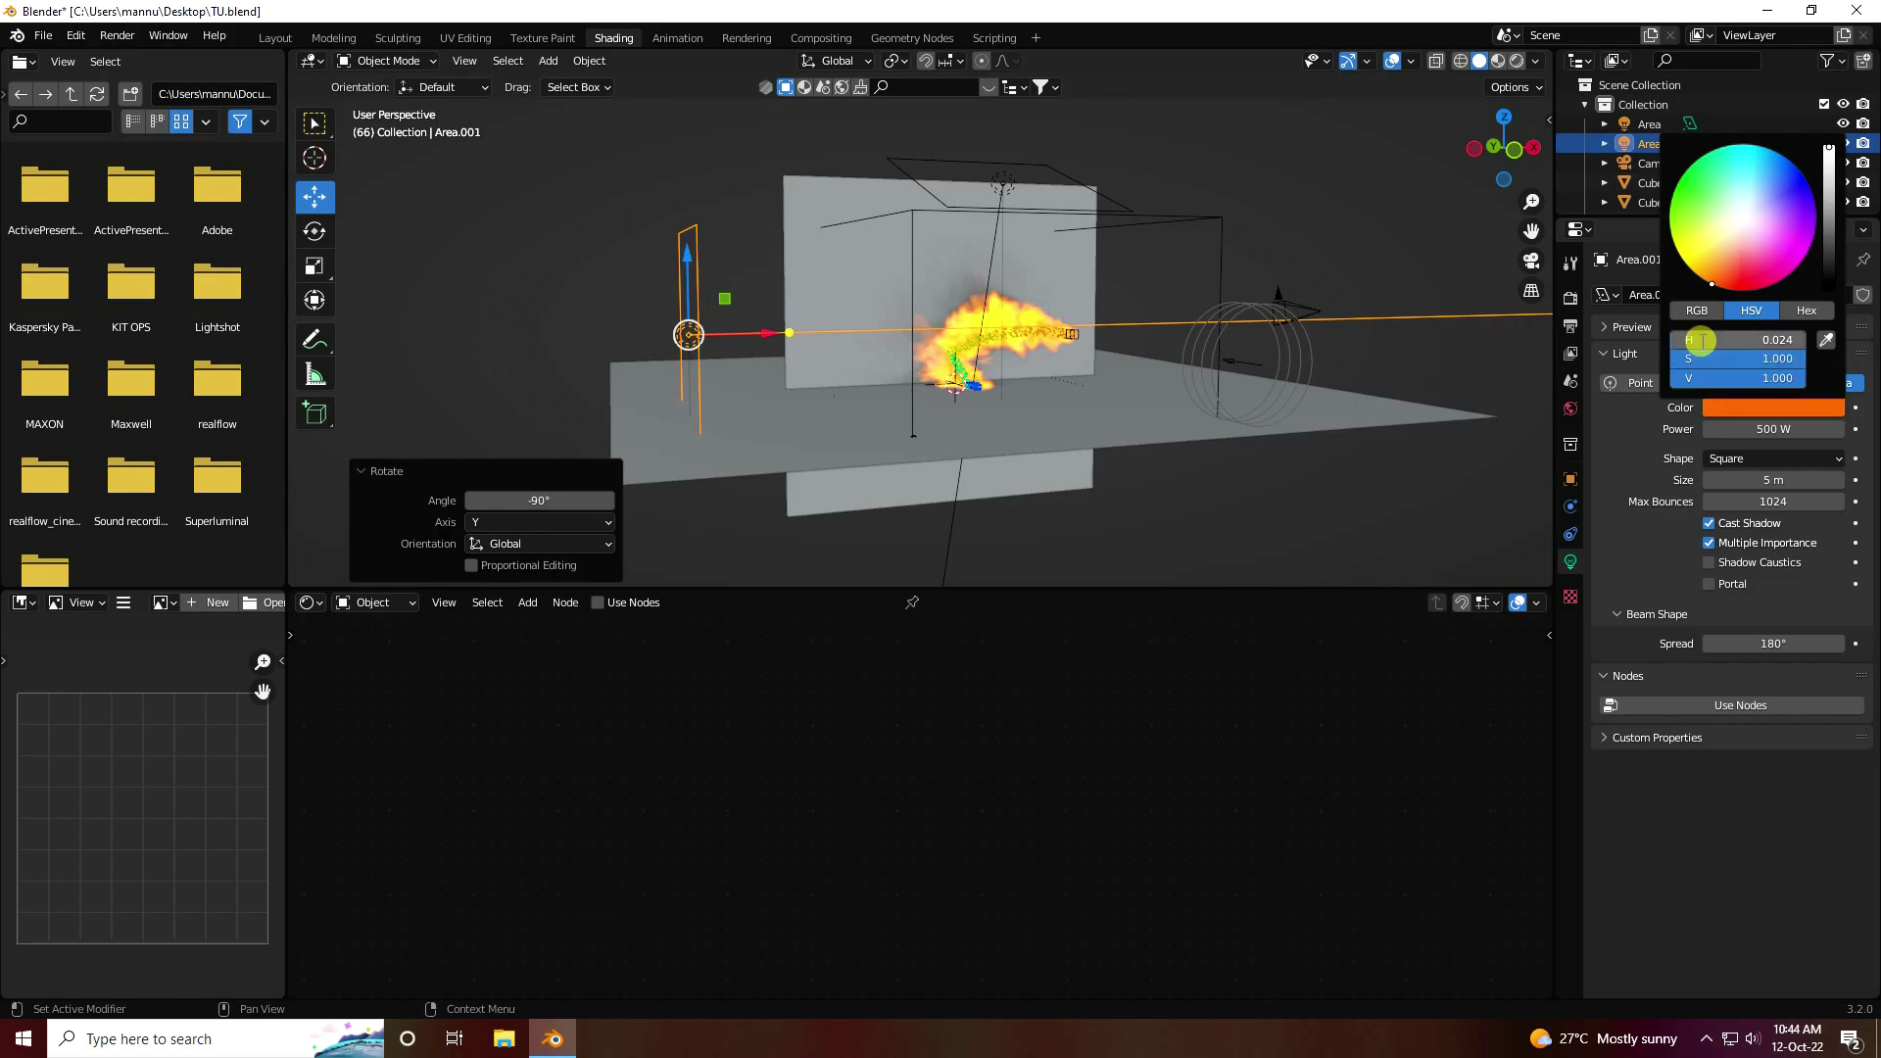
{"action": "left_click", "coordinate": [772, 303]}
Duplicate the orange area light and move the copy about 14.67 m along X to the opposite side of the fire
{"action": "middle_click_drag", "start_coordinate": [772, 302], "coordinate": [703, 356]}
{"action": "left_click", "coordinate": [673, 345]}
{"action": "key", "text": "ctrl+c"}
{"action": "key", "text": "ctrl+v"}
{"action": "key", "text": "g"}
{"action": "key", "text": "x"}
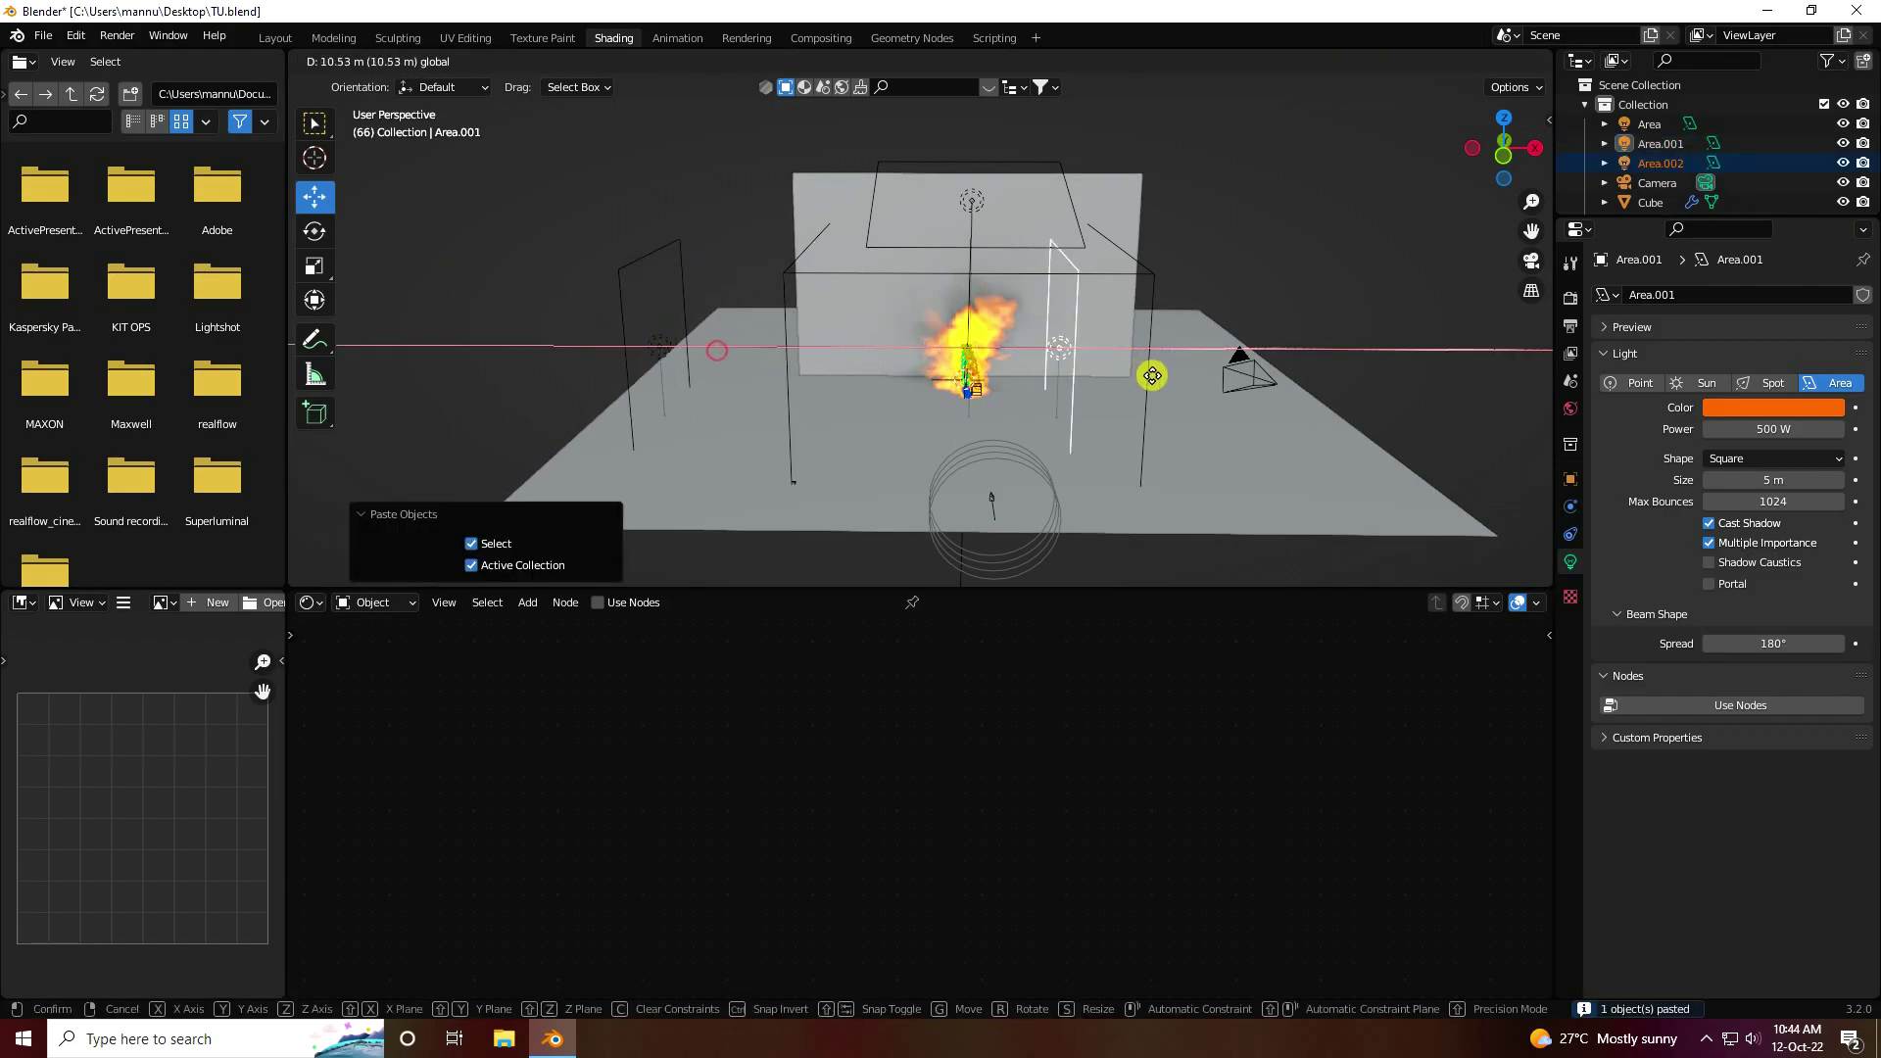
{"action": "left_click", "coordinate": [1276, 373]}
Rotate the second orange area light 180° around the Y axis and deselect it
{"action": "left_click", "coordinate": [314, 231]}
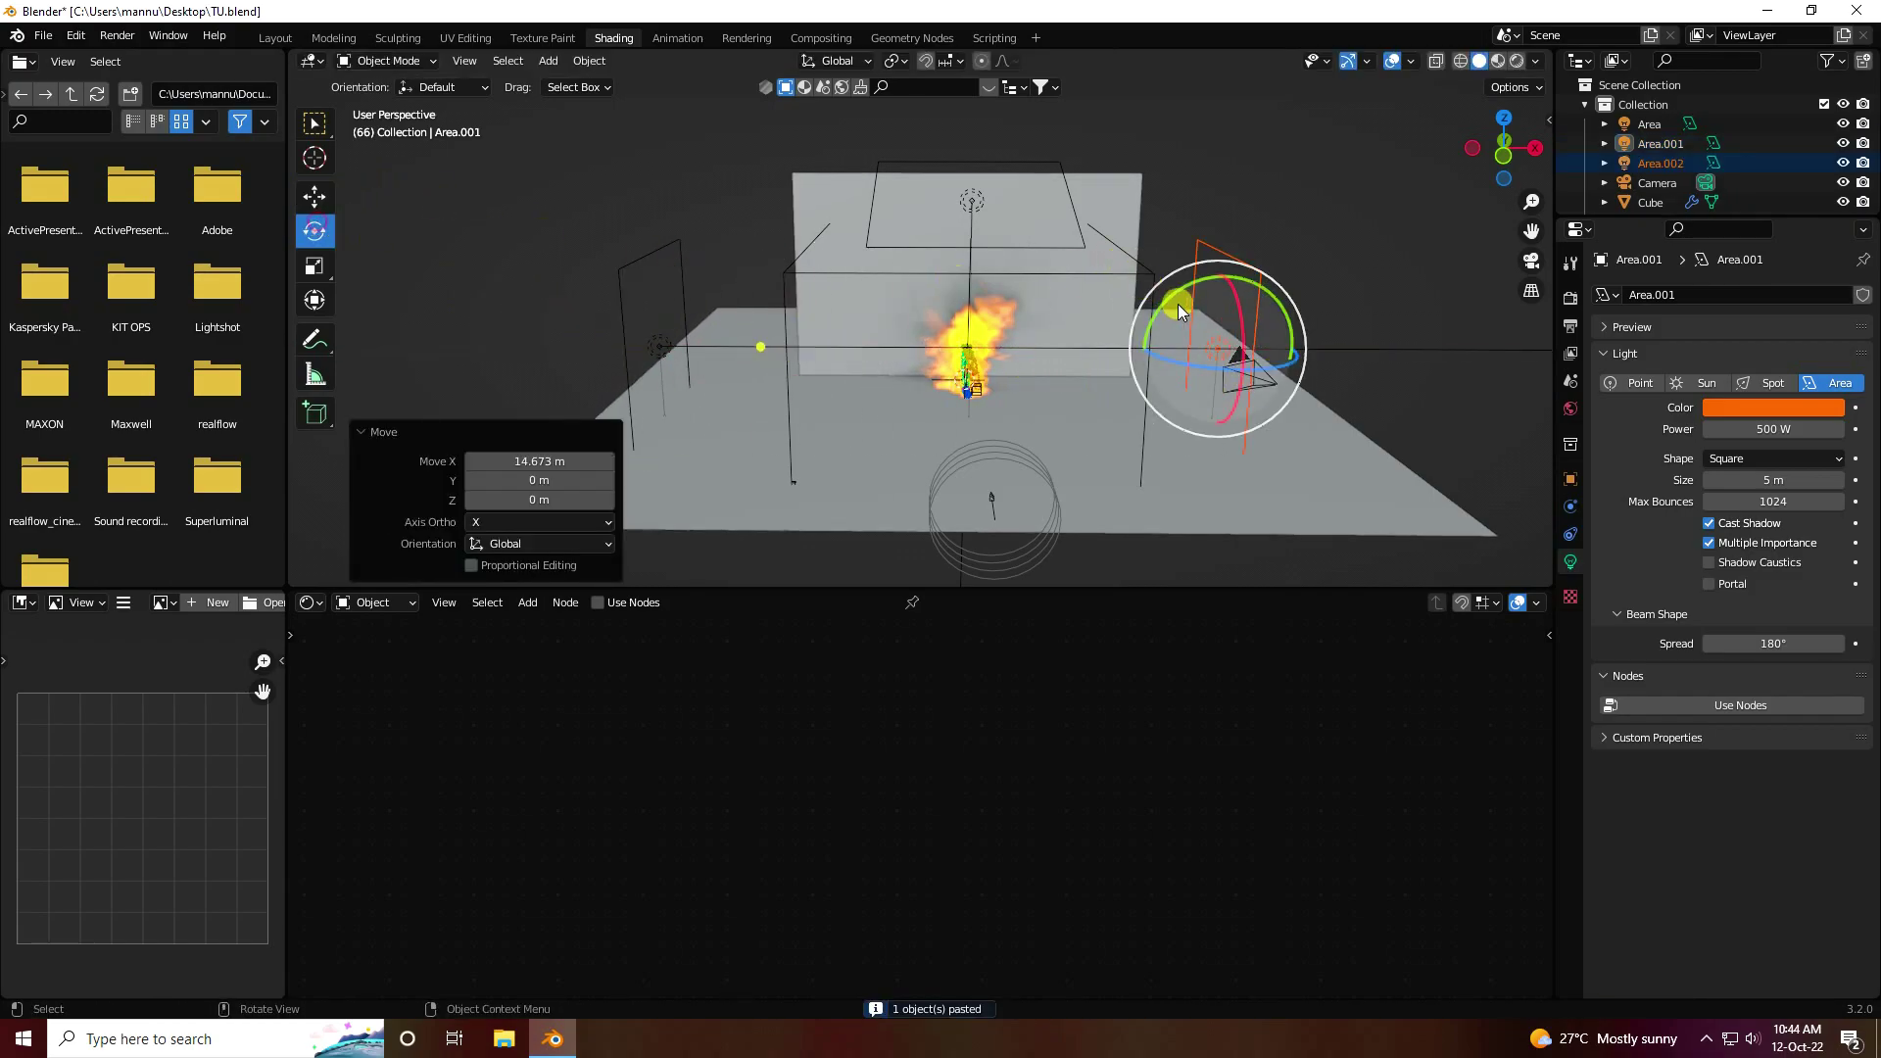
{"action": "left_click_drag", "start_coordinate": [1167, 294], "coordinate": [1271, 407]}
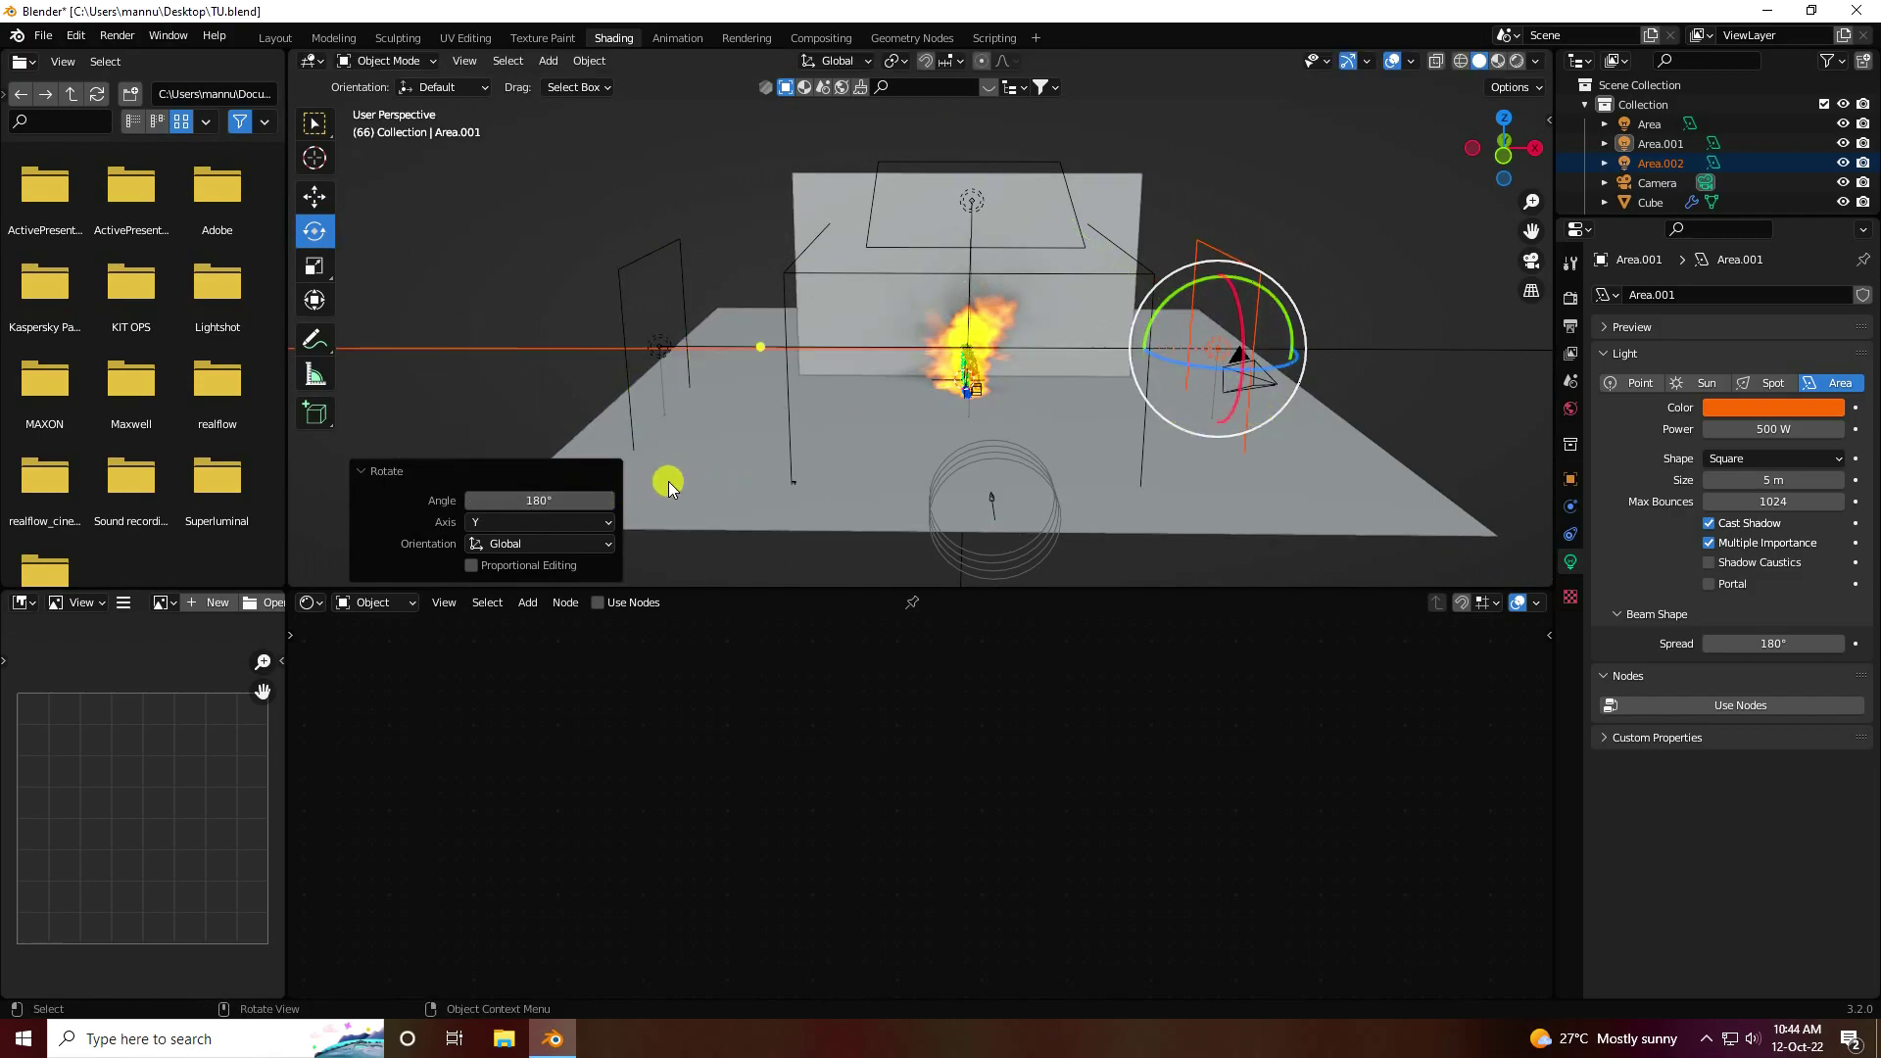
{"action": "left_click", "coordinate": [502, 214]}
{"action": "left_click", "coordinate": [315, 196]}
Preview the lit scene through the camera in rendered shading
{"action": "middle_click_drag", "start_coordinate": [744, 353], "coordinate": [663, 357]}
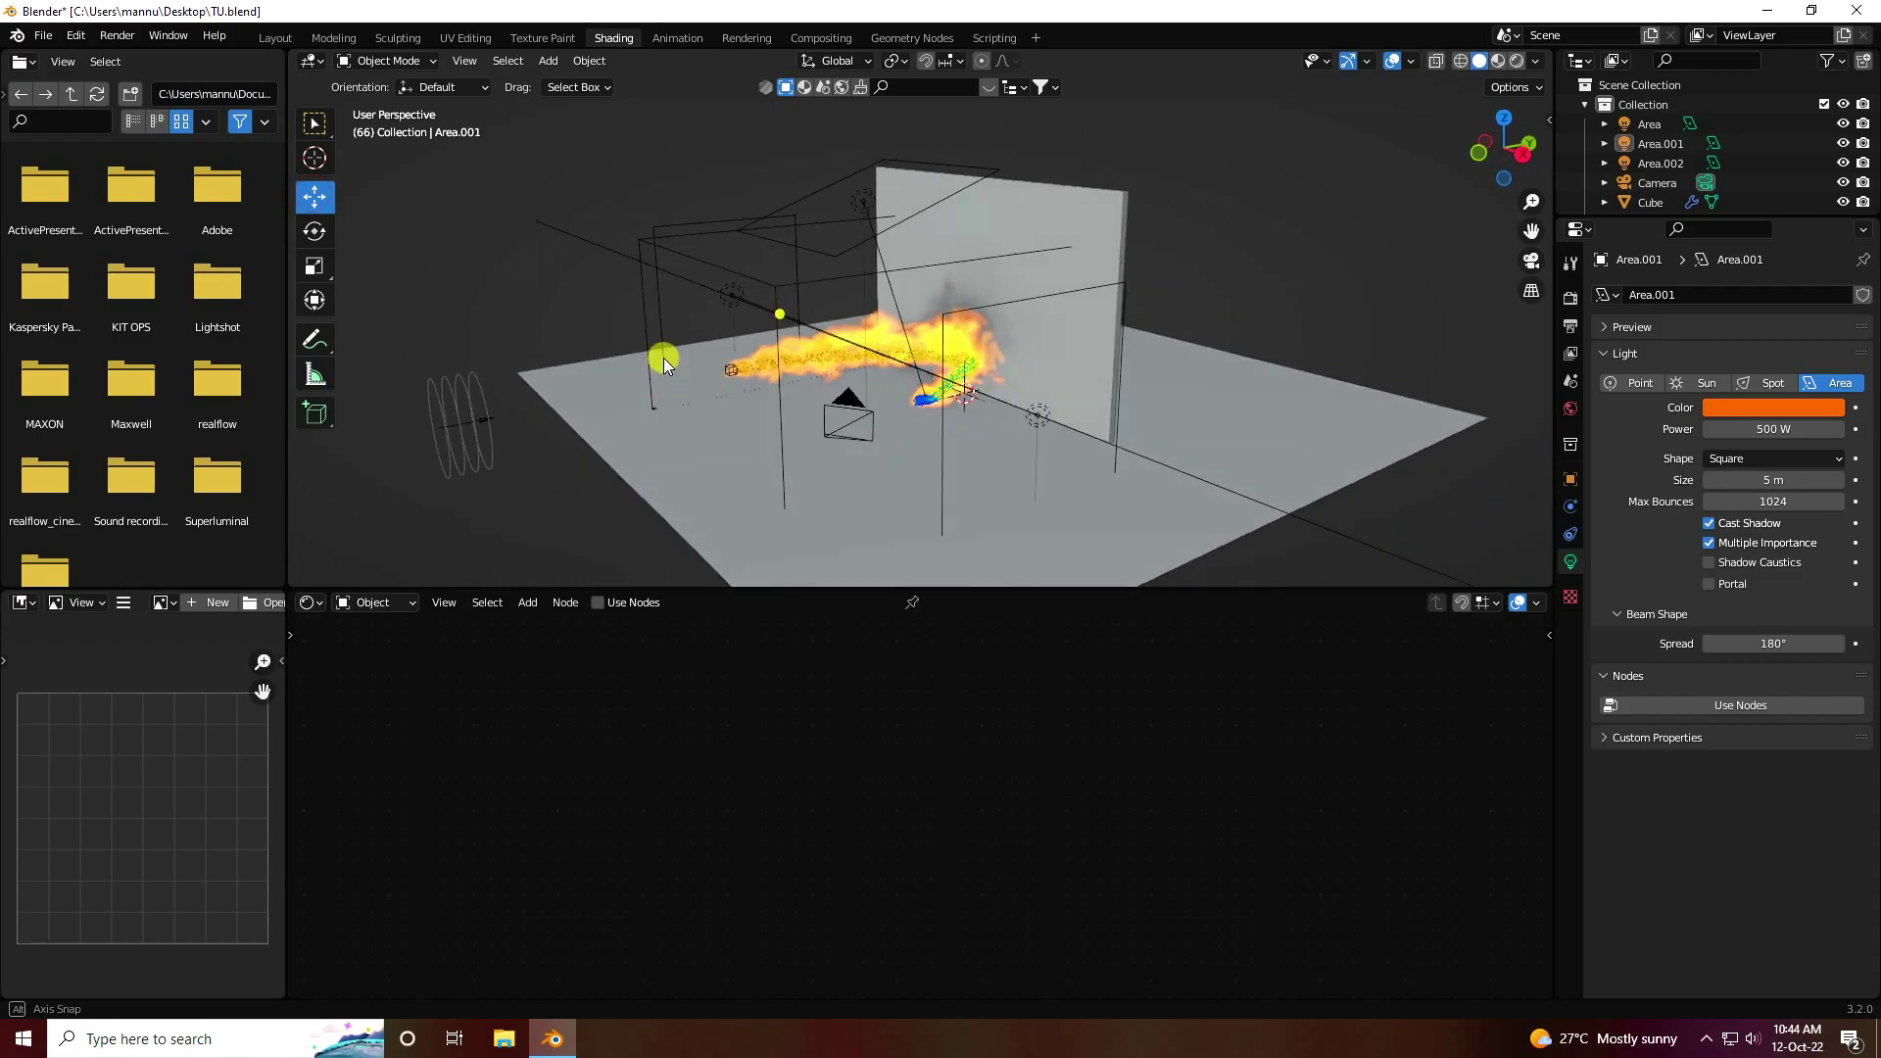
{"action": "key", "text": "KP_0"}
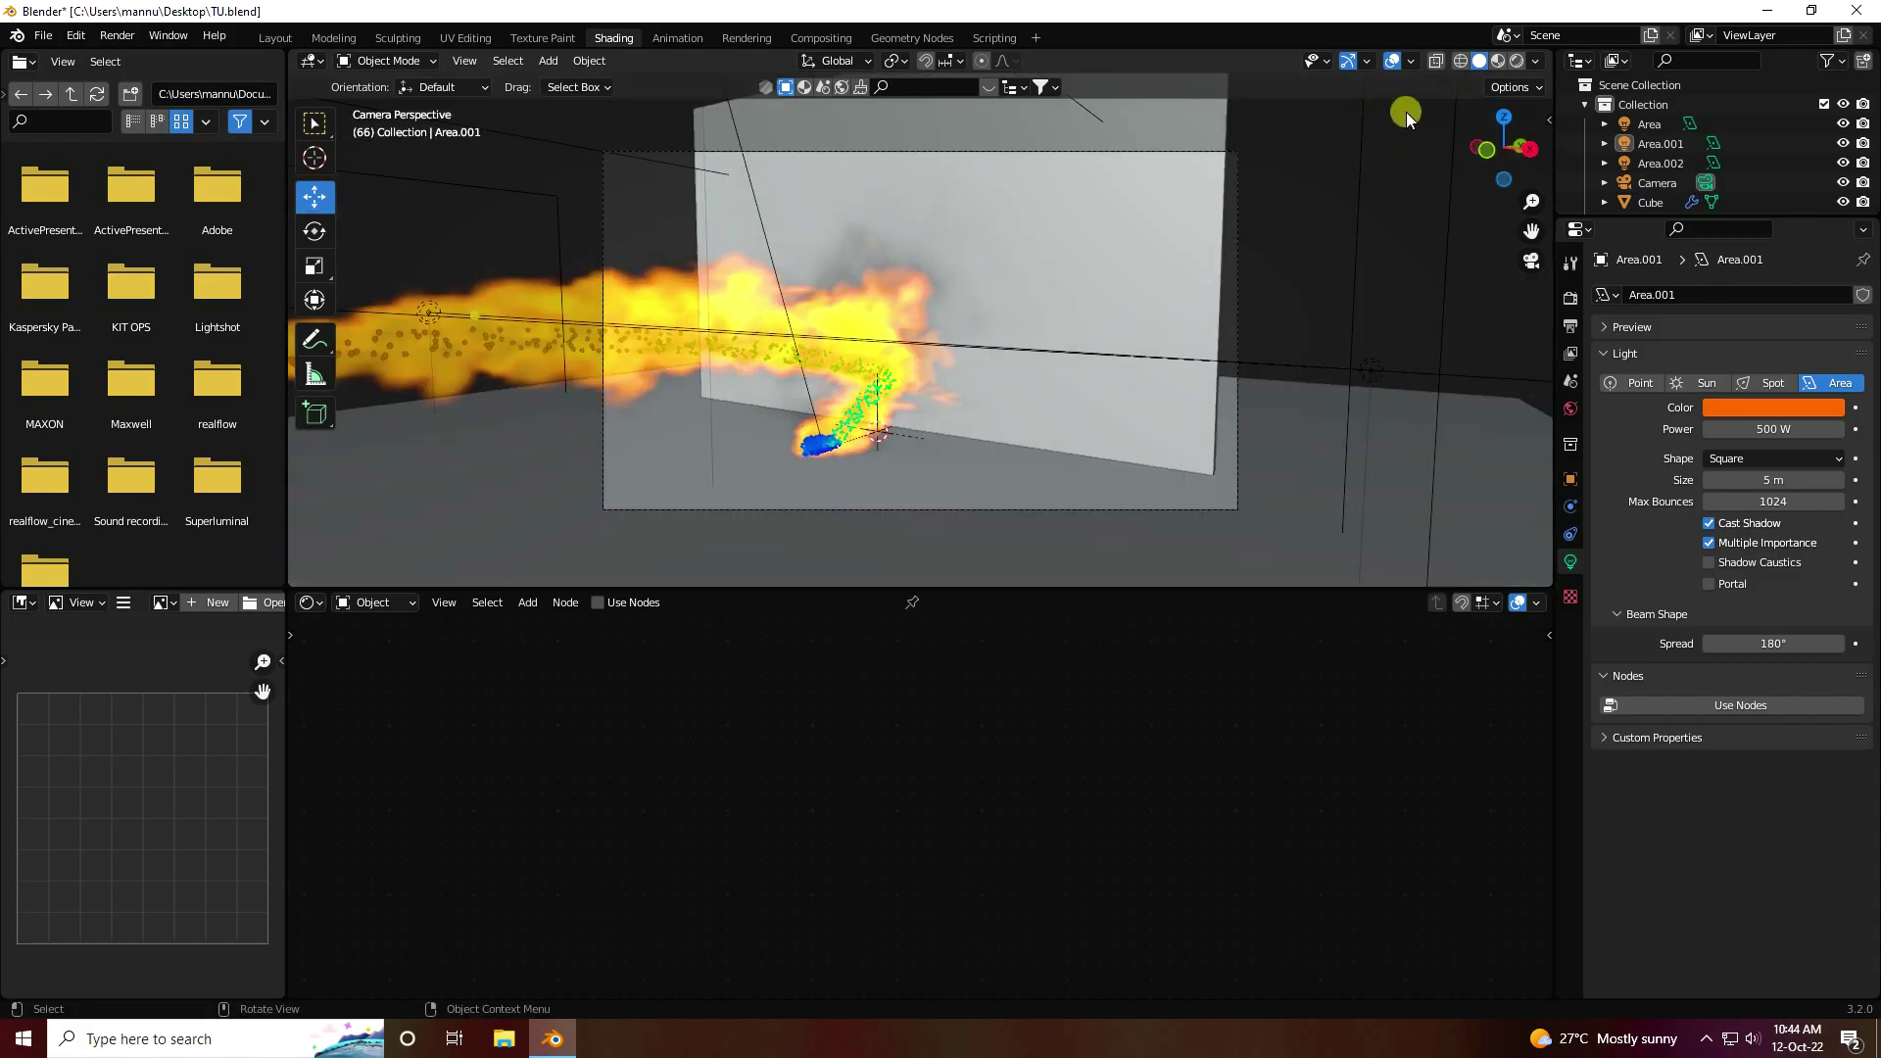
{"action": "left_click", "coordinate": [1516, 60]}
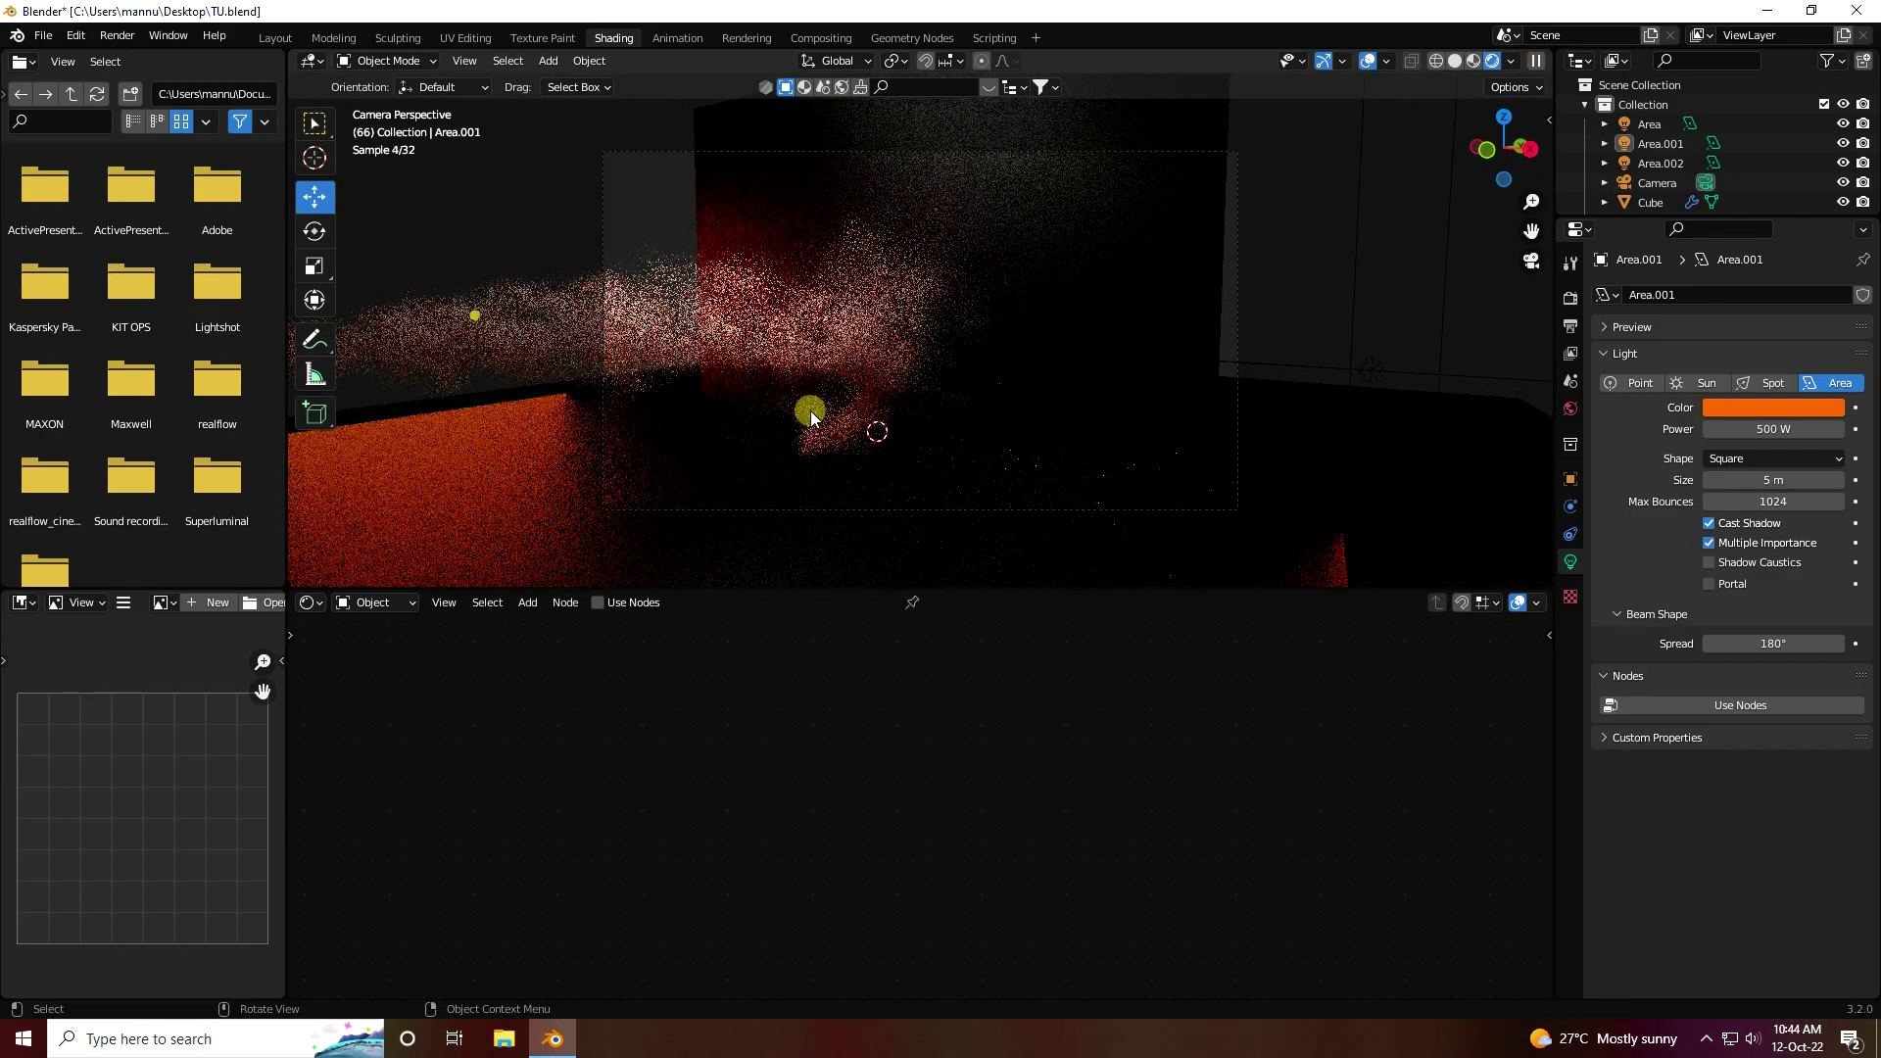
{"action": "left_click", "coordinate": [666, 332]}
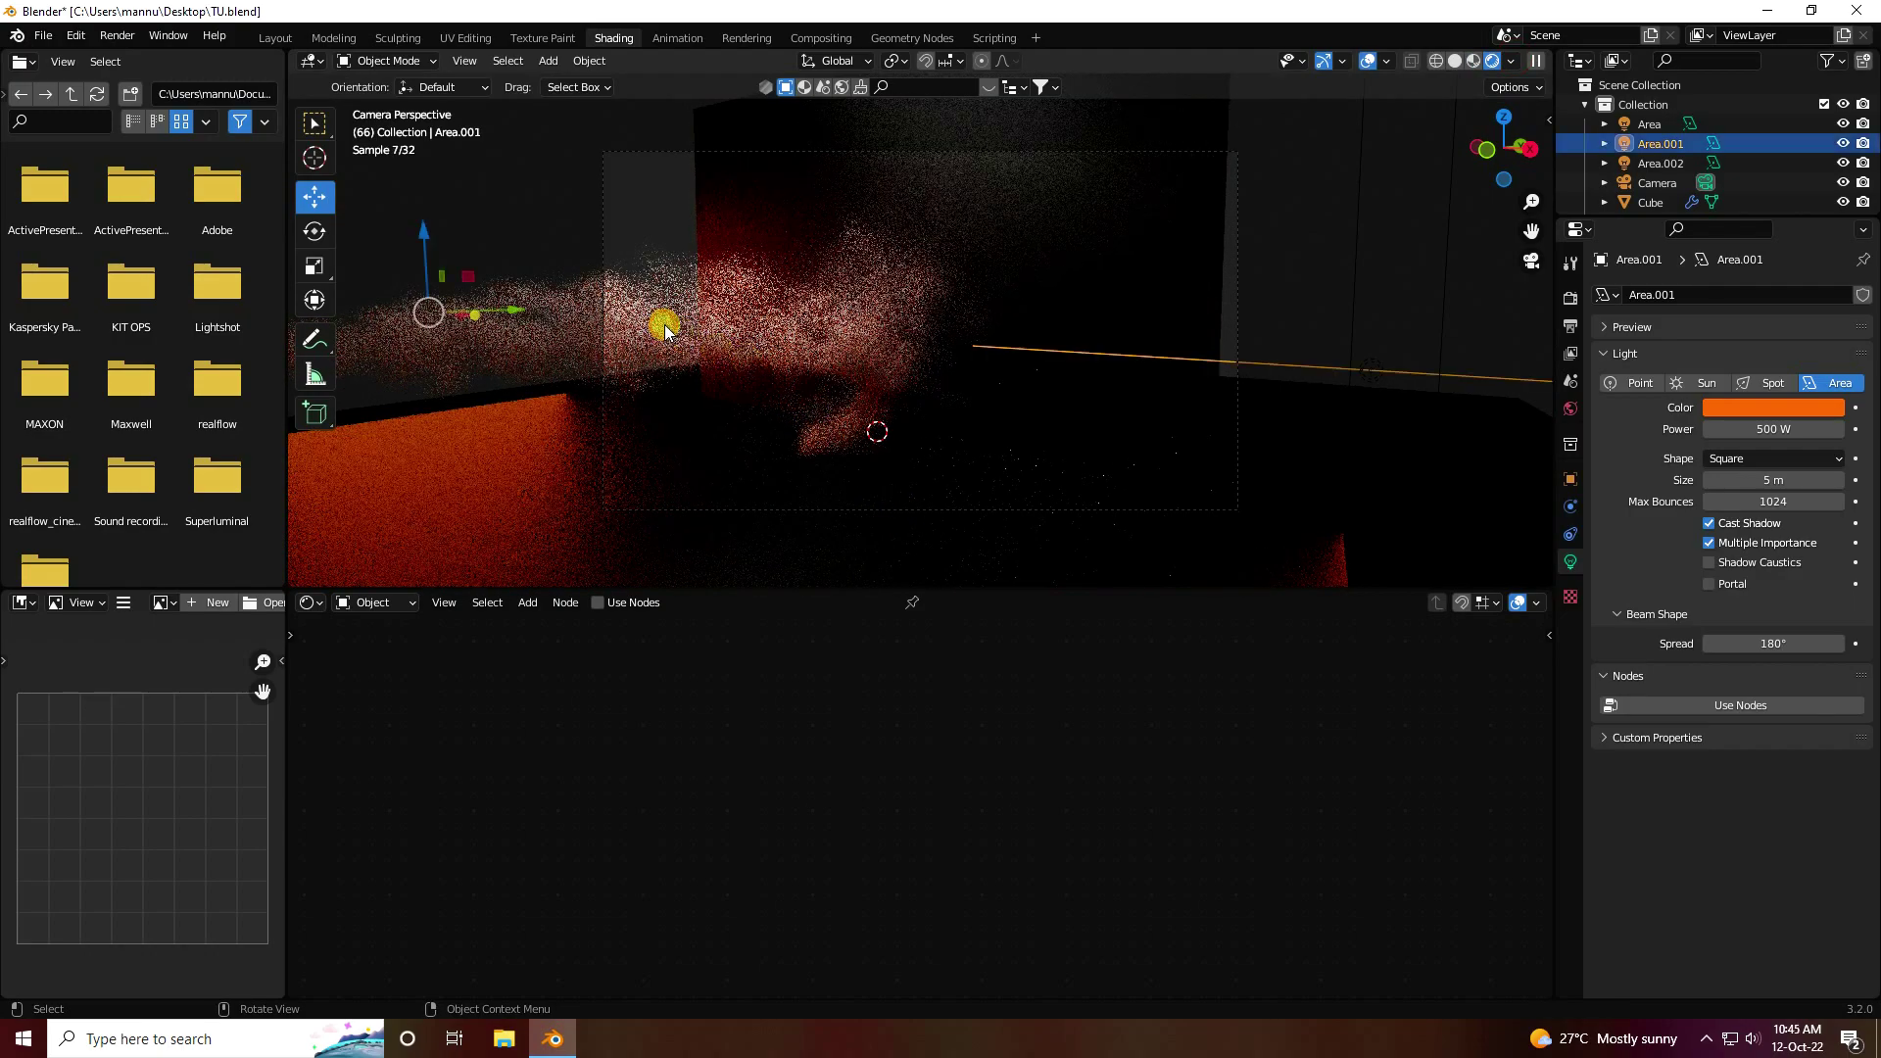
Select the Smoke Domain and correct its material's Attribute node name to "heat"
{"action": "left_click_drag", "start_coordinate": [1647, 218], "coordinate": [1652, 392]}
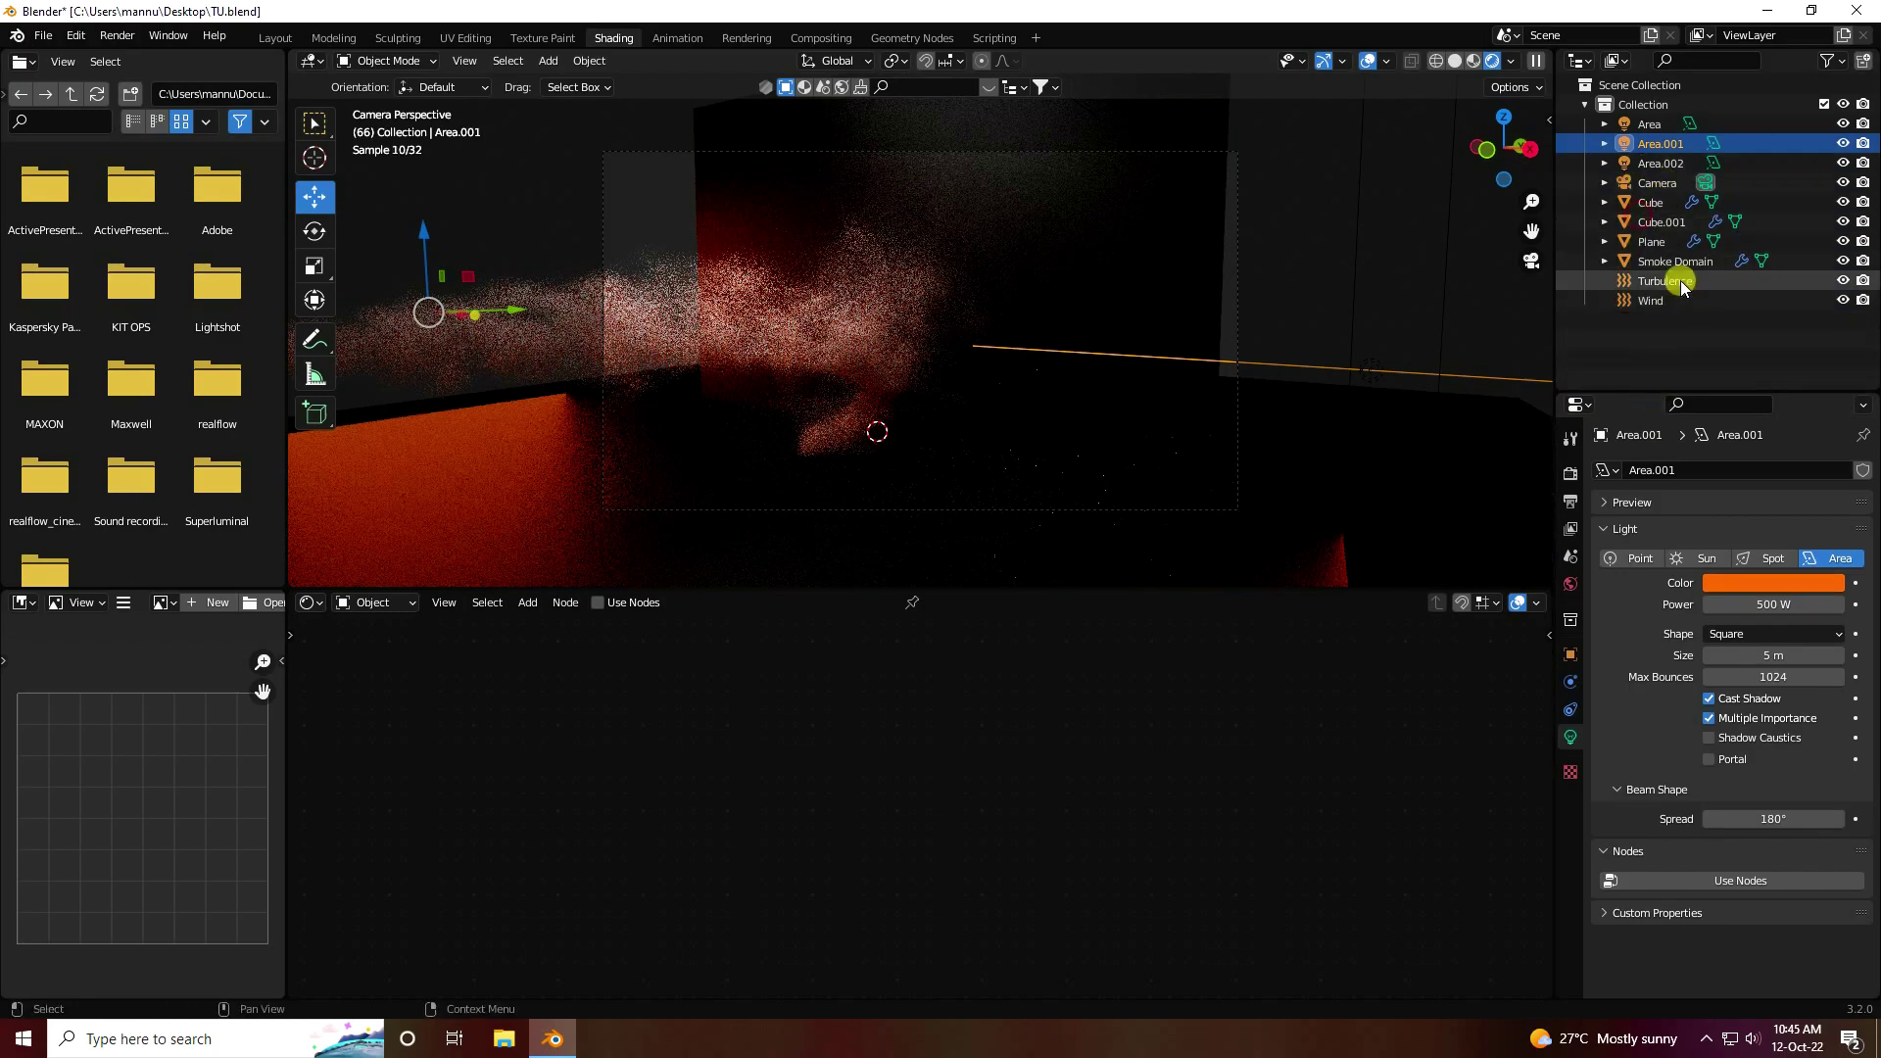
{"action": "left_click", "coordinate": [1663, 261]}
{"action": "left_click", "coordinate": [509, 925]}
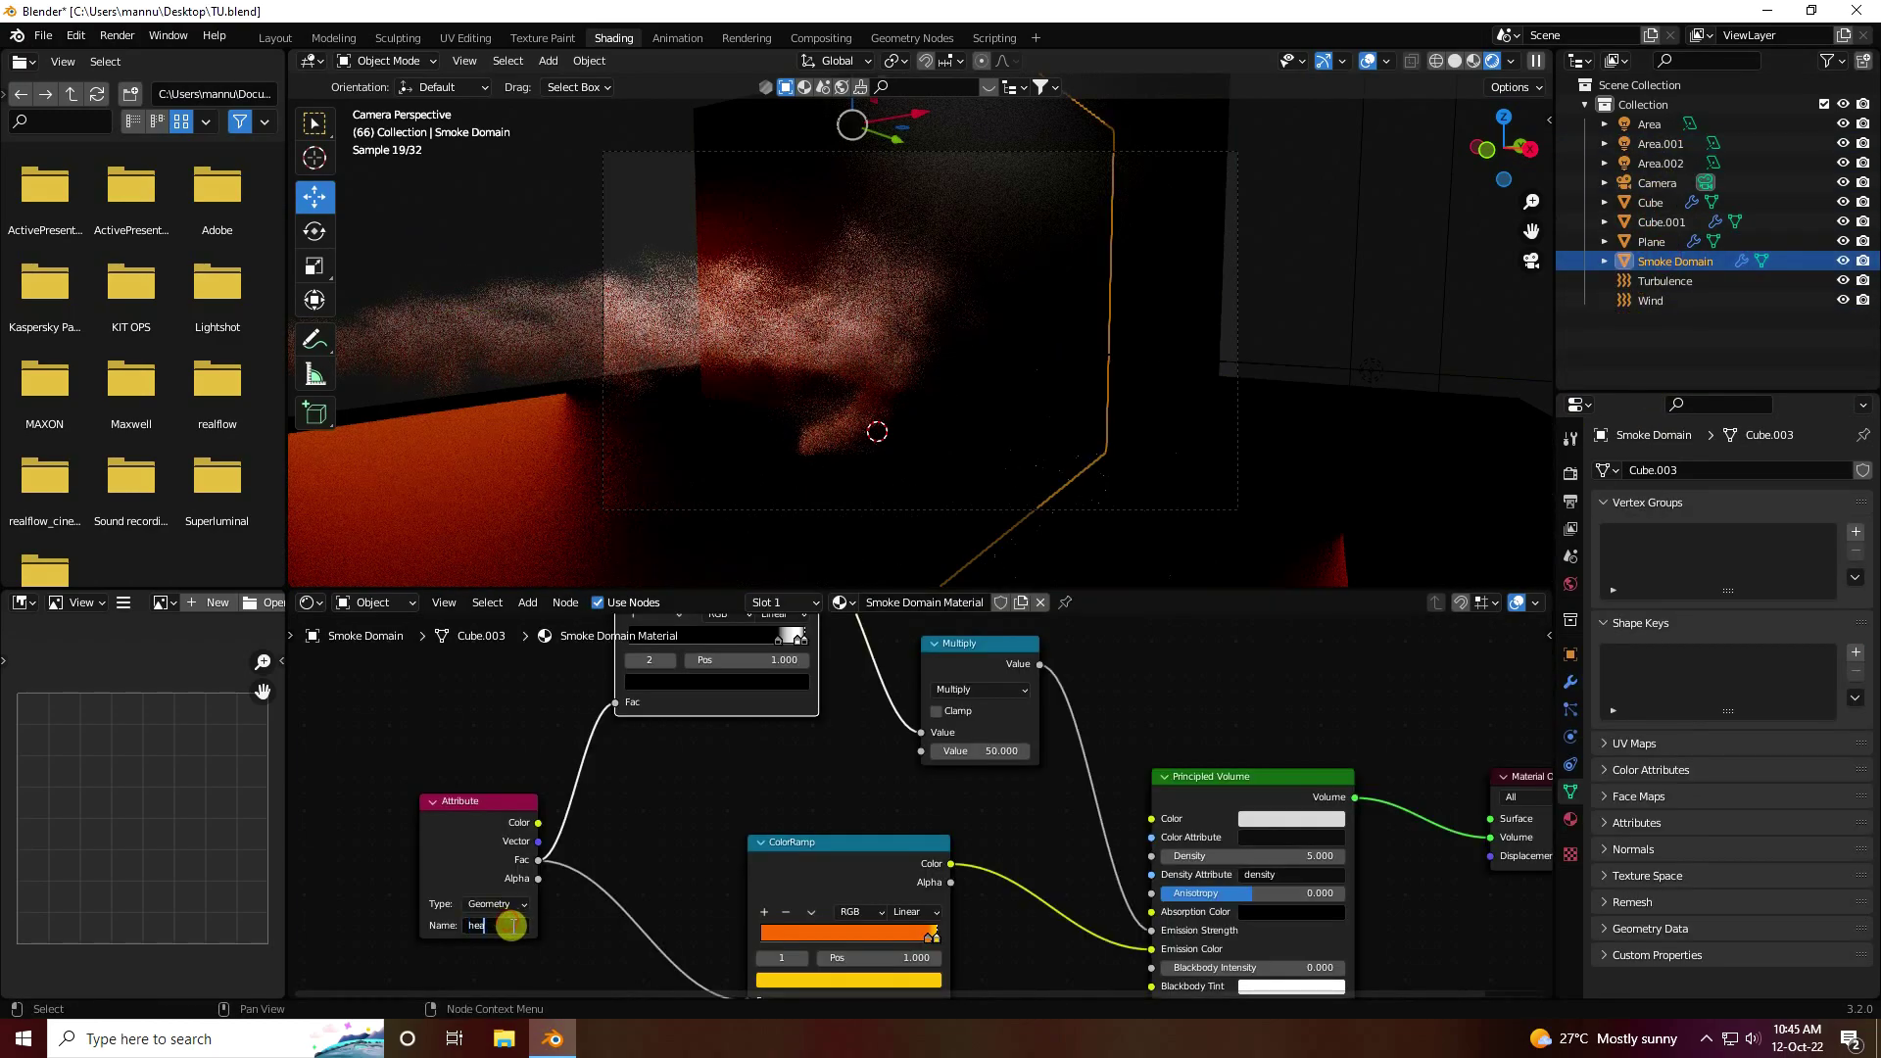
{"action": "left_click", "coordinate": [571, 922]}
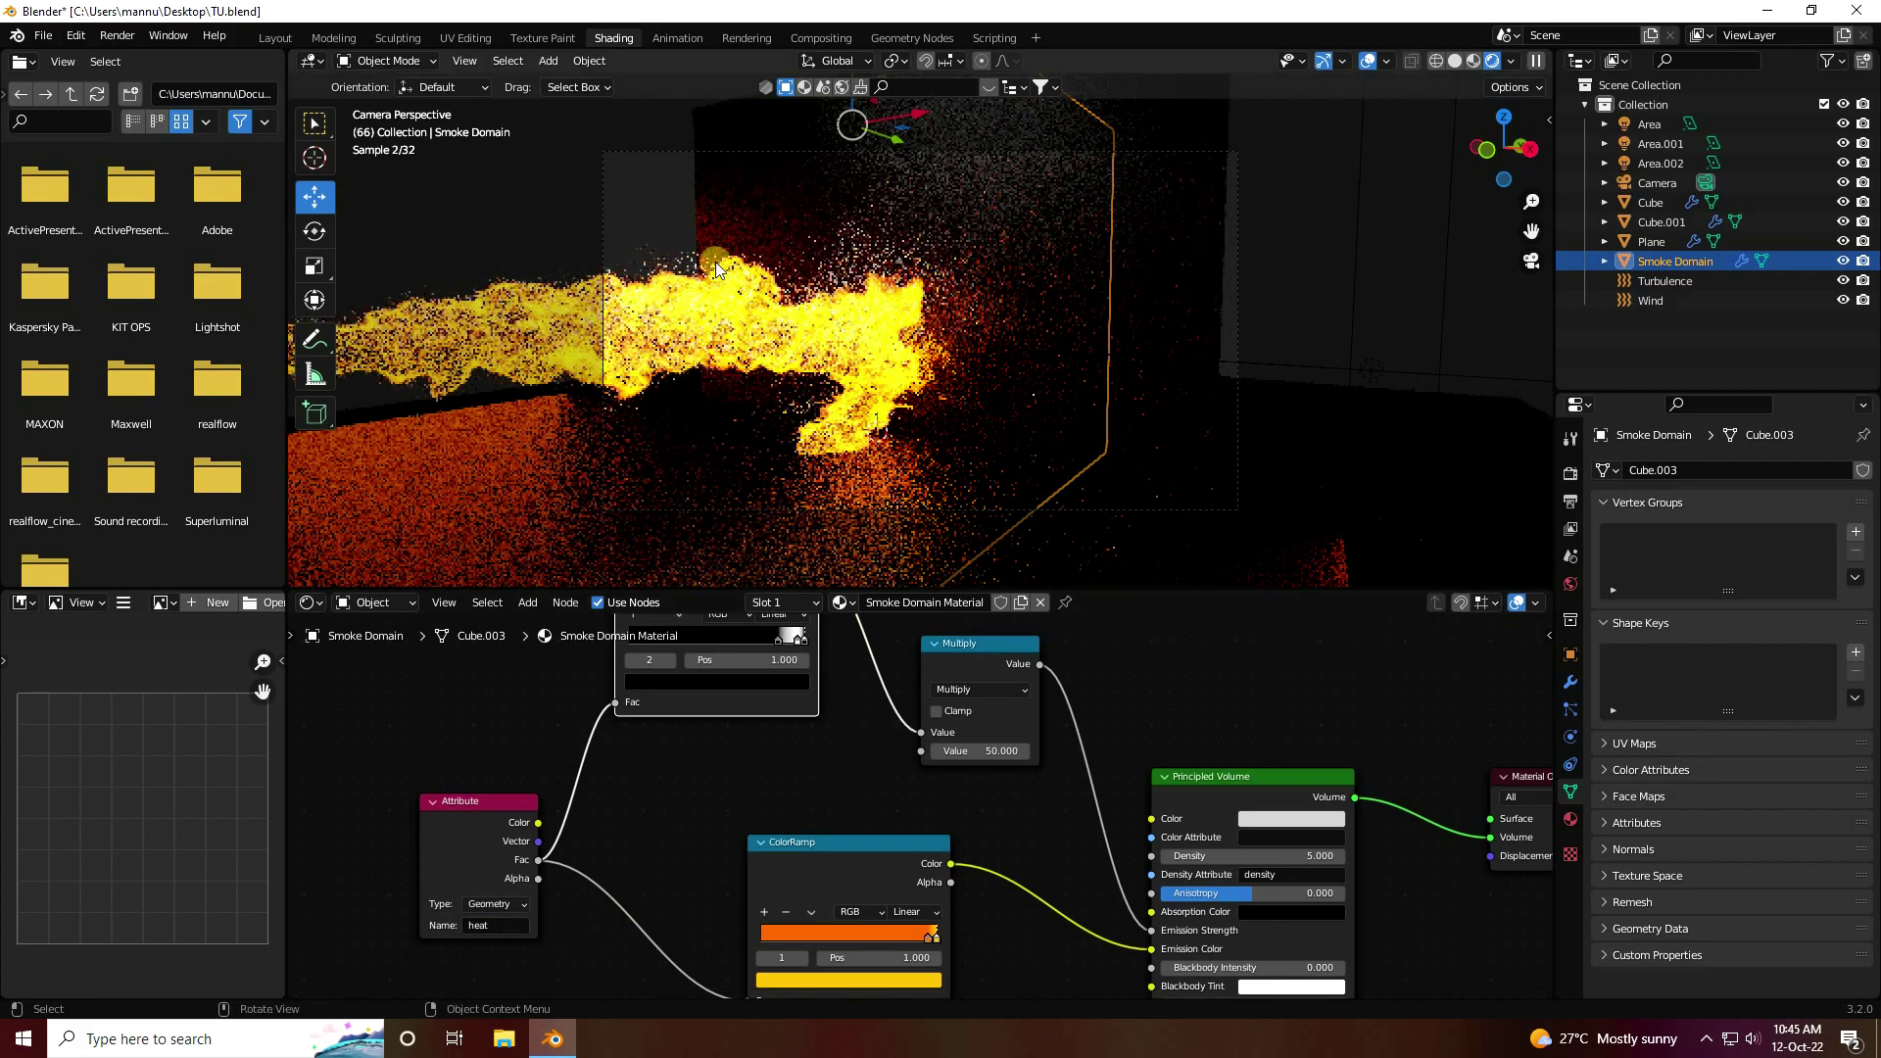
Darken the World background color to pure black for the rendered scene
{"action": "scroll", "coordinate": [713, 301], "scroll_direction": "up", "scroll_amount": 1}
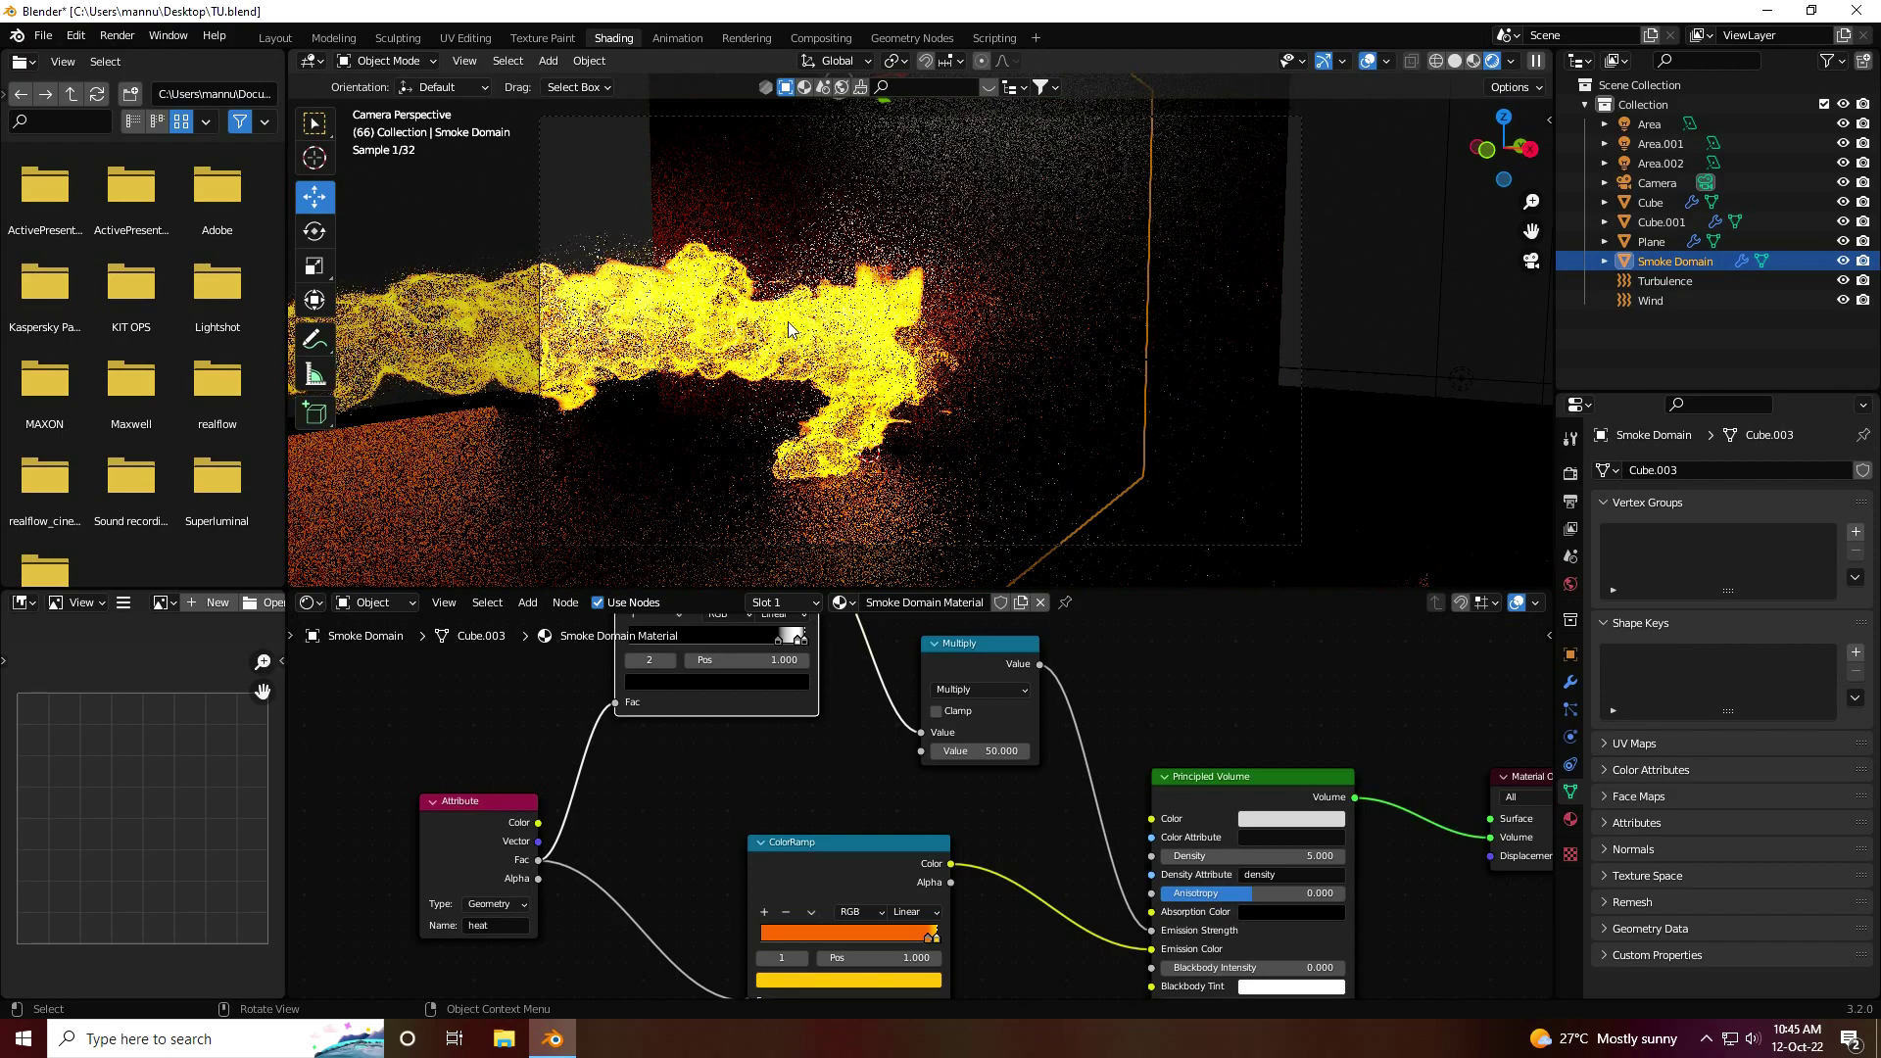
{"action": "left_click", "coordinate": [1569, 658]}
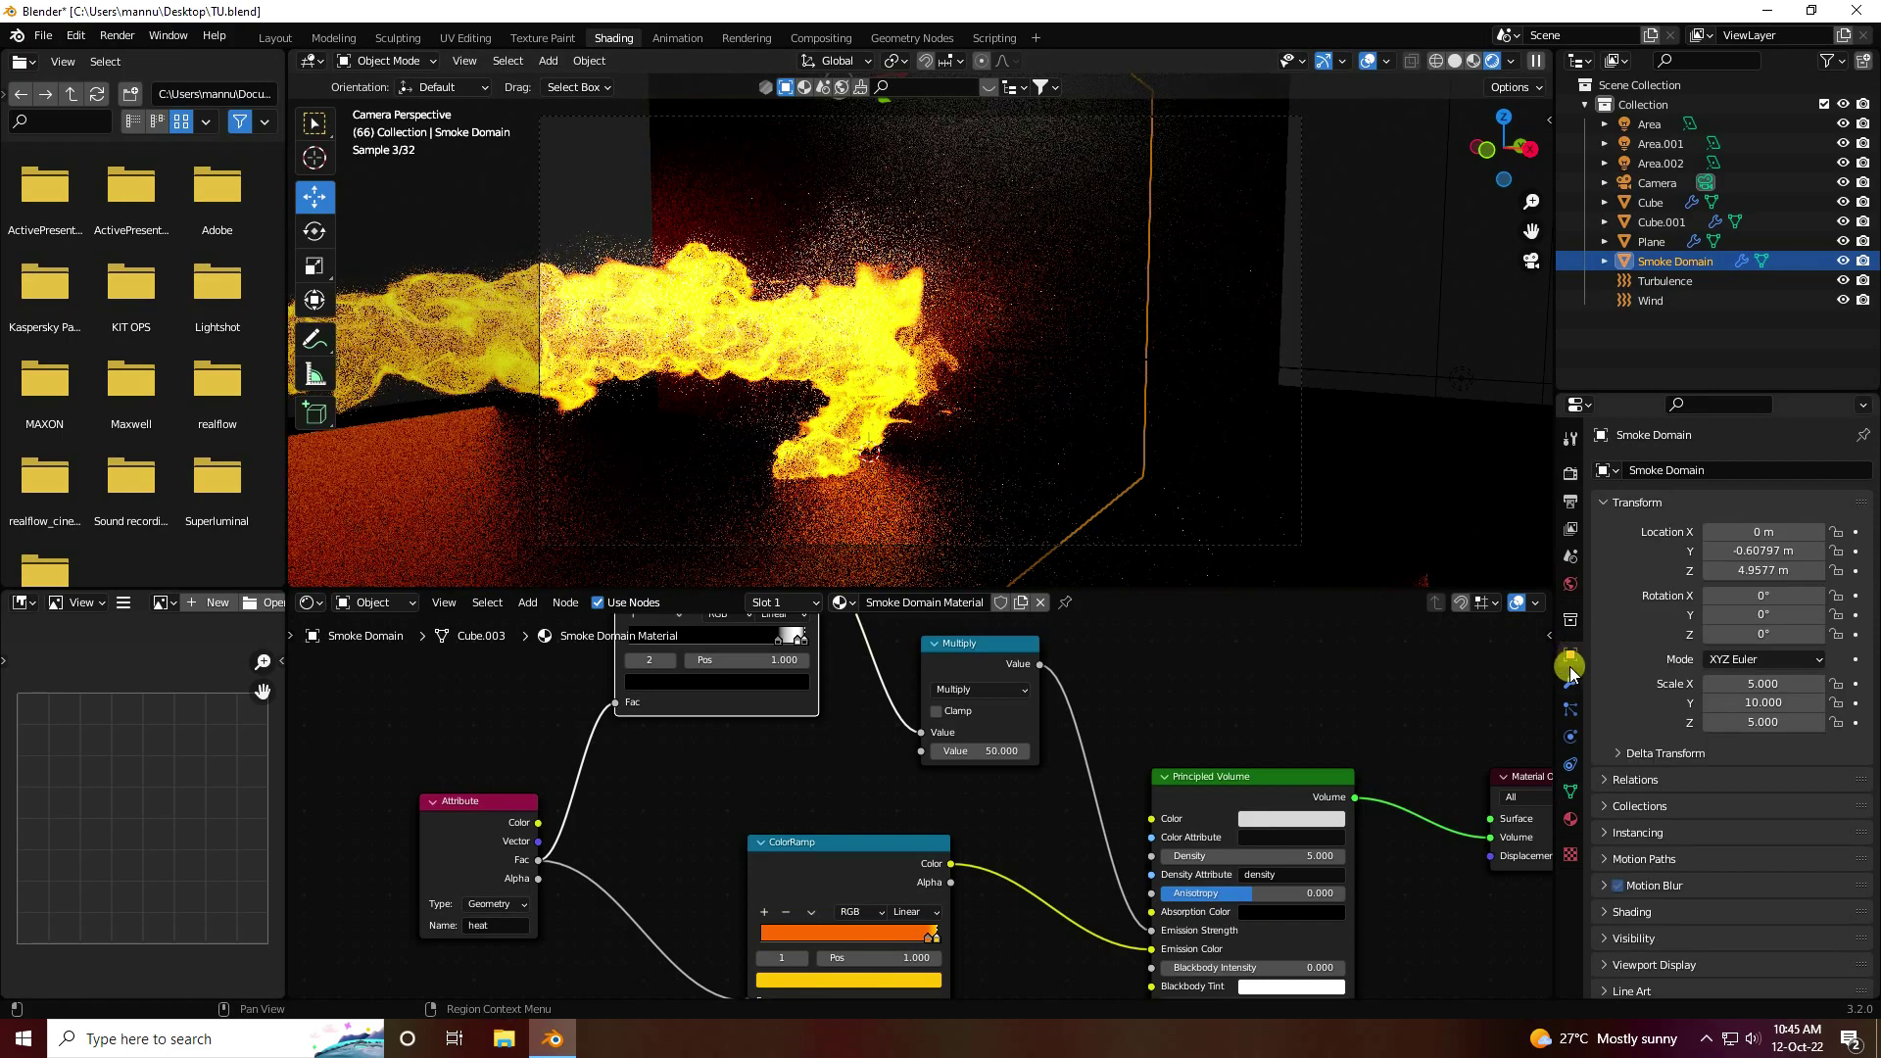
{"action": "left_click", "coordinate": [1569, 584]}
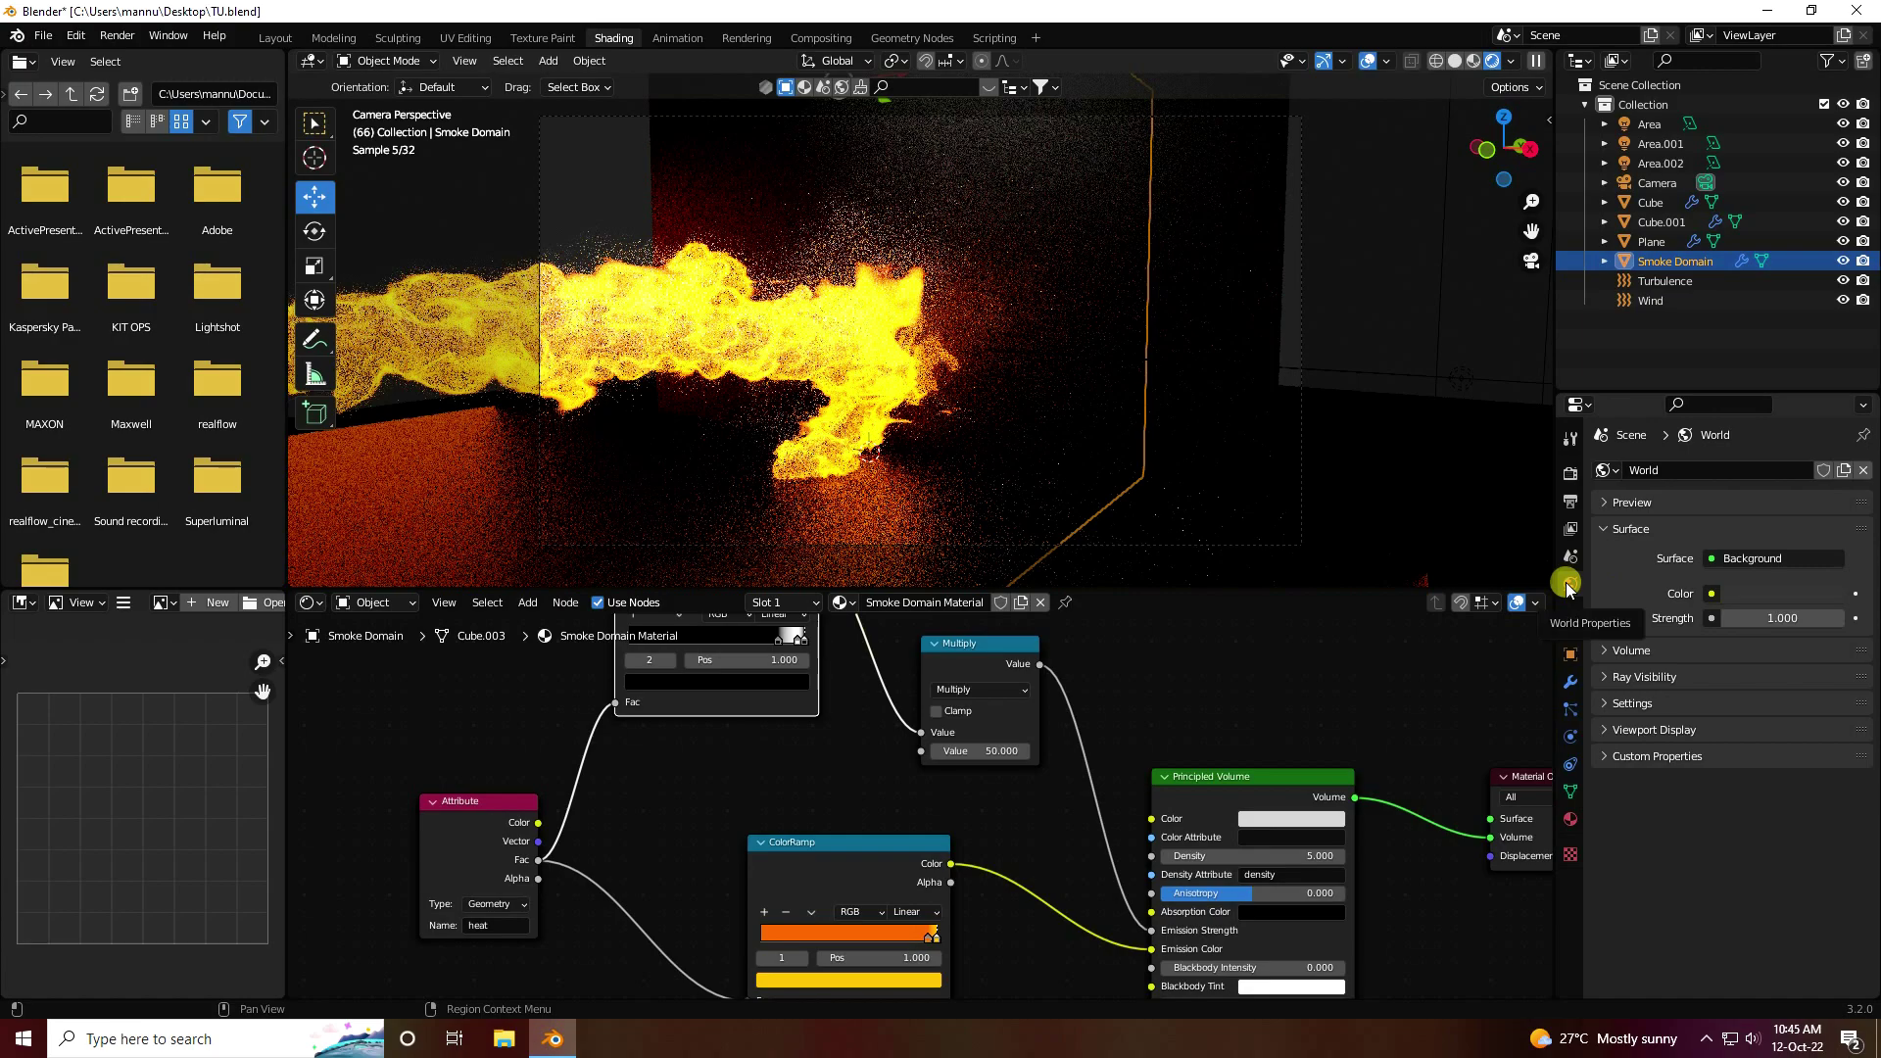
{"action": "left_click", "coordinate": [1807, 593]}
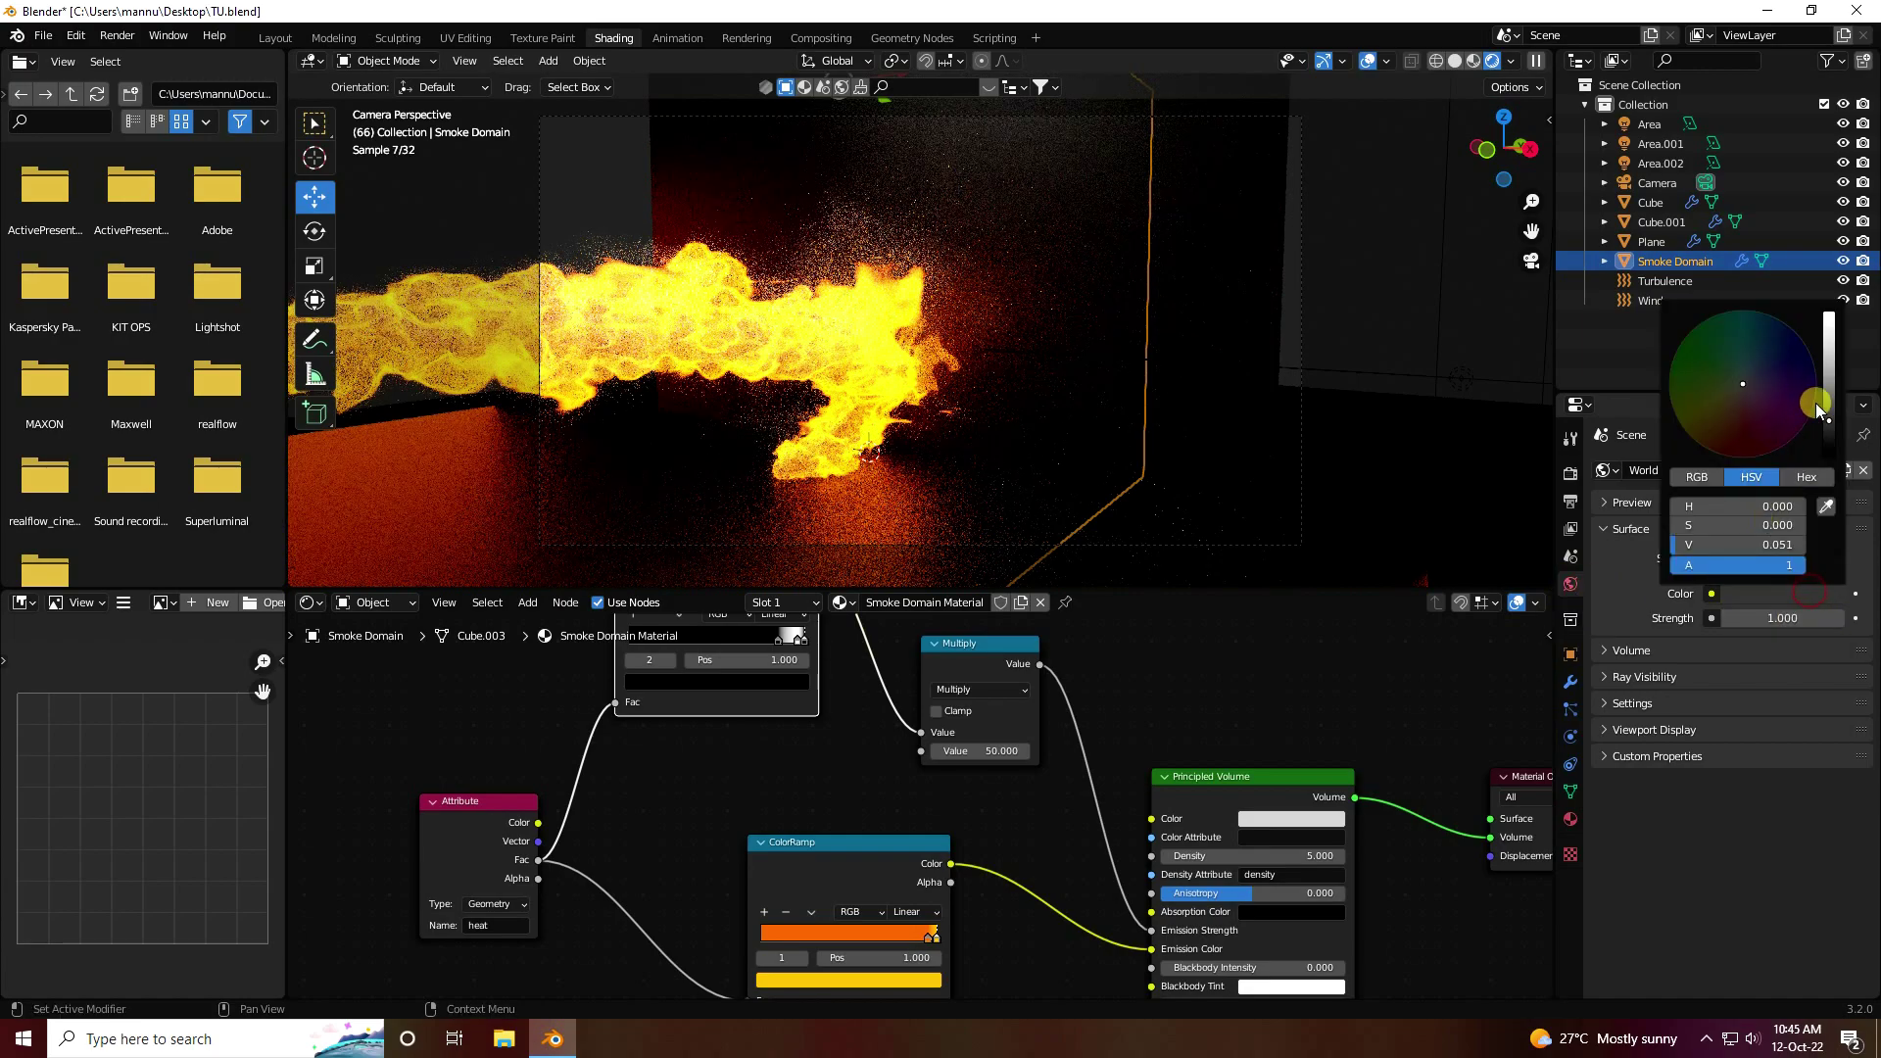
{"action": "left_click_drag", "start_coordinate": [1817, 407], "coordinate": [1832, 485]}
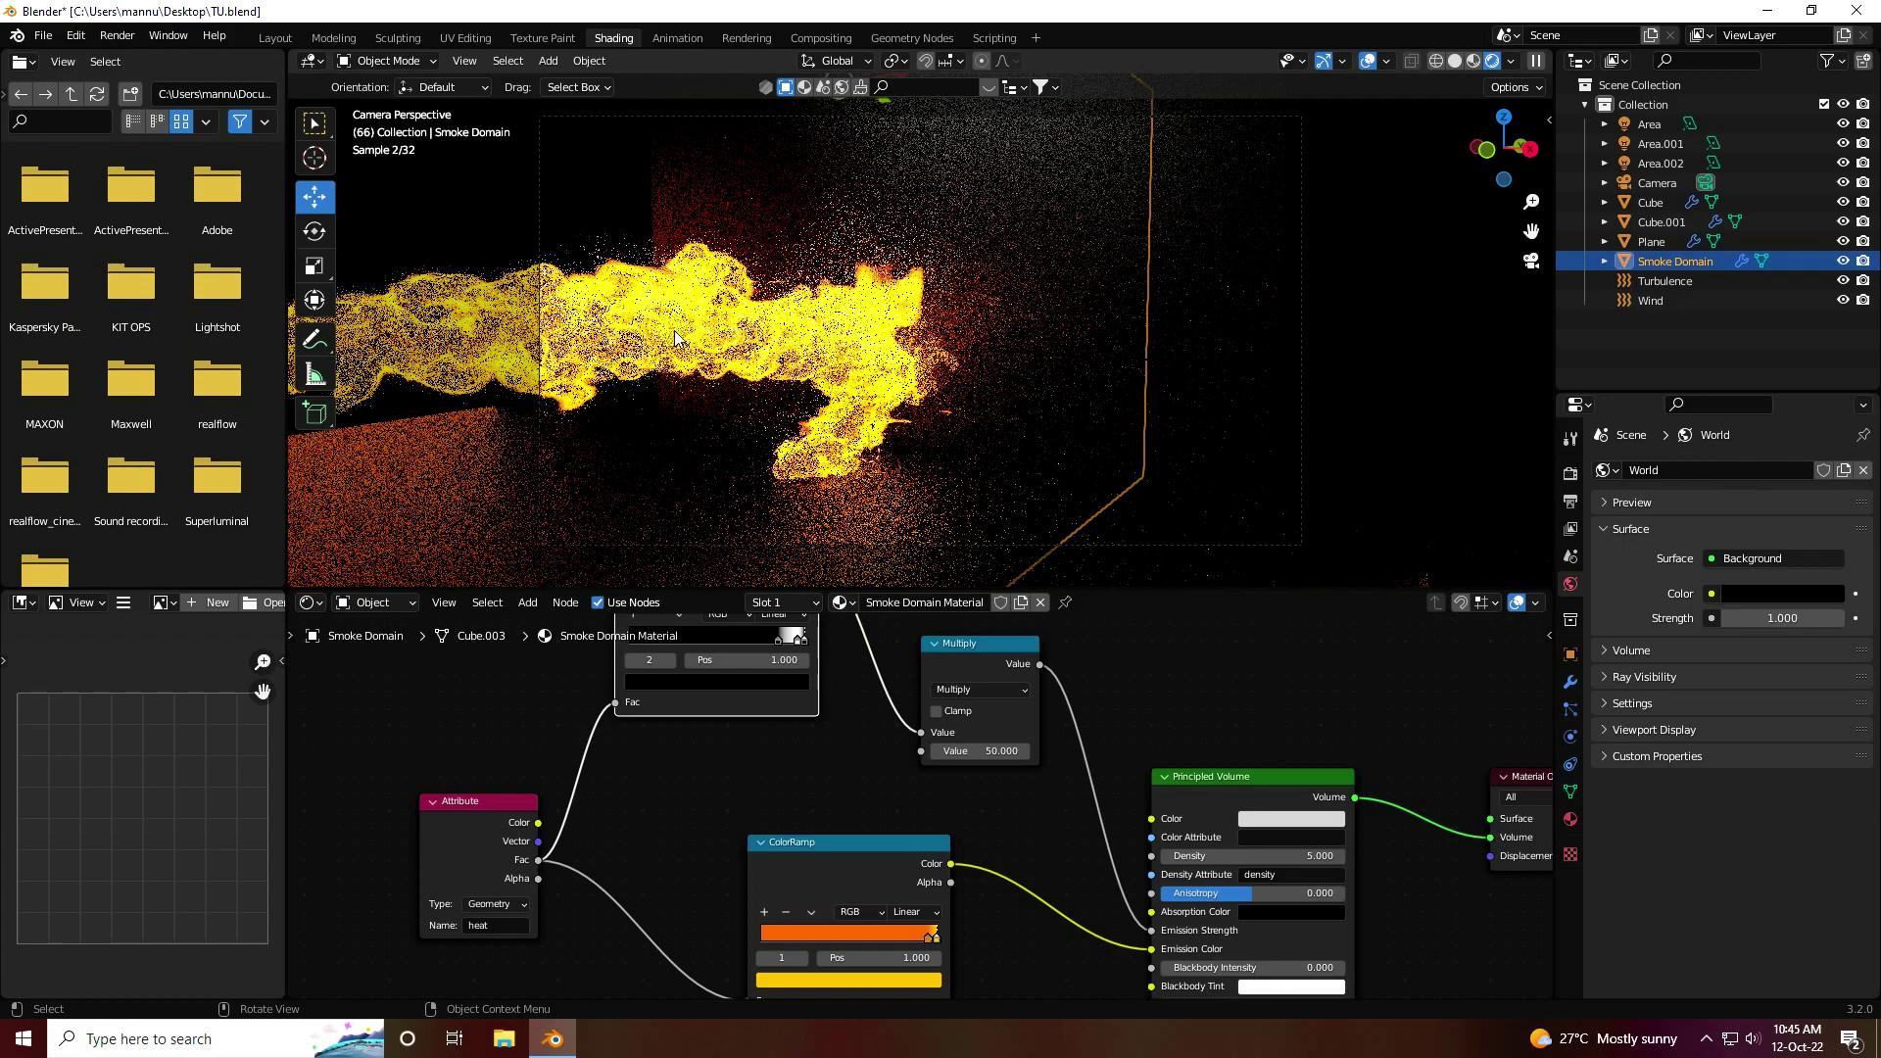
{"action": "scroll", "coordinate": [681, 303], "scroll_direction": "up", "scroll_amount": 1}
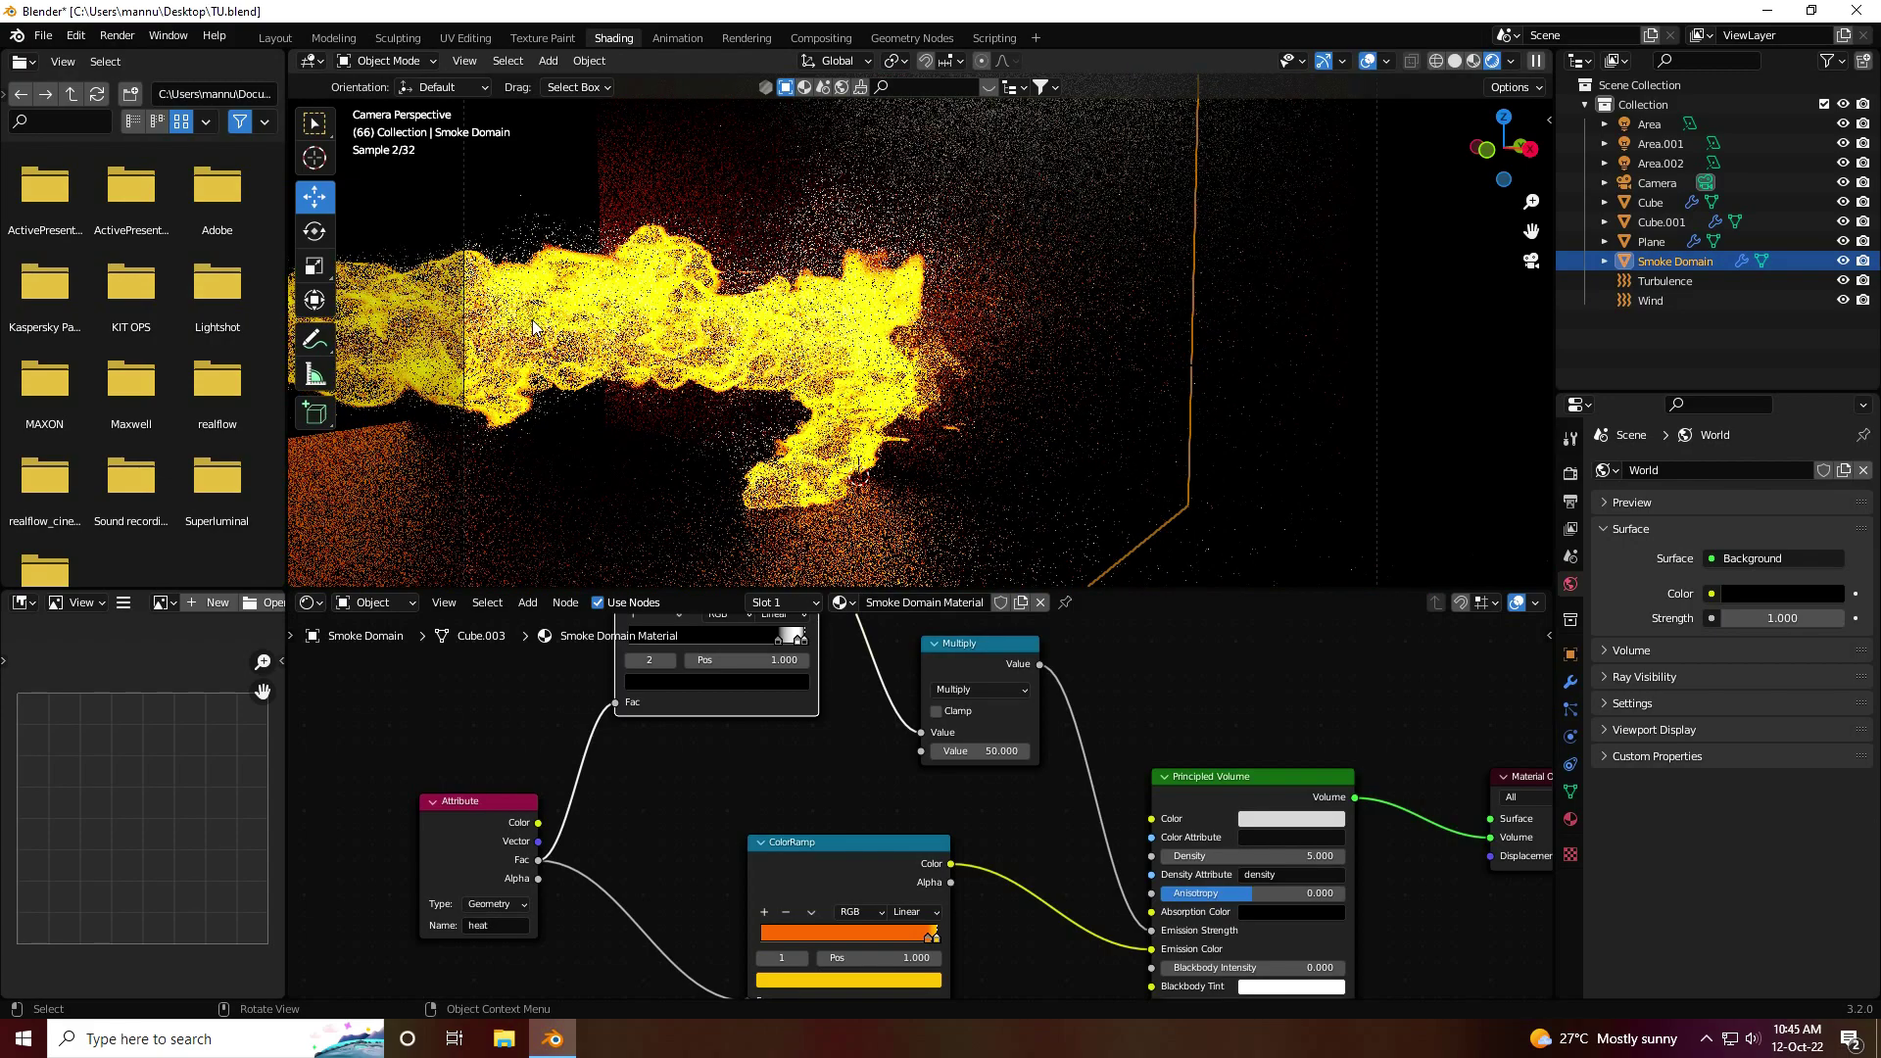
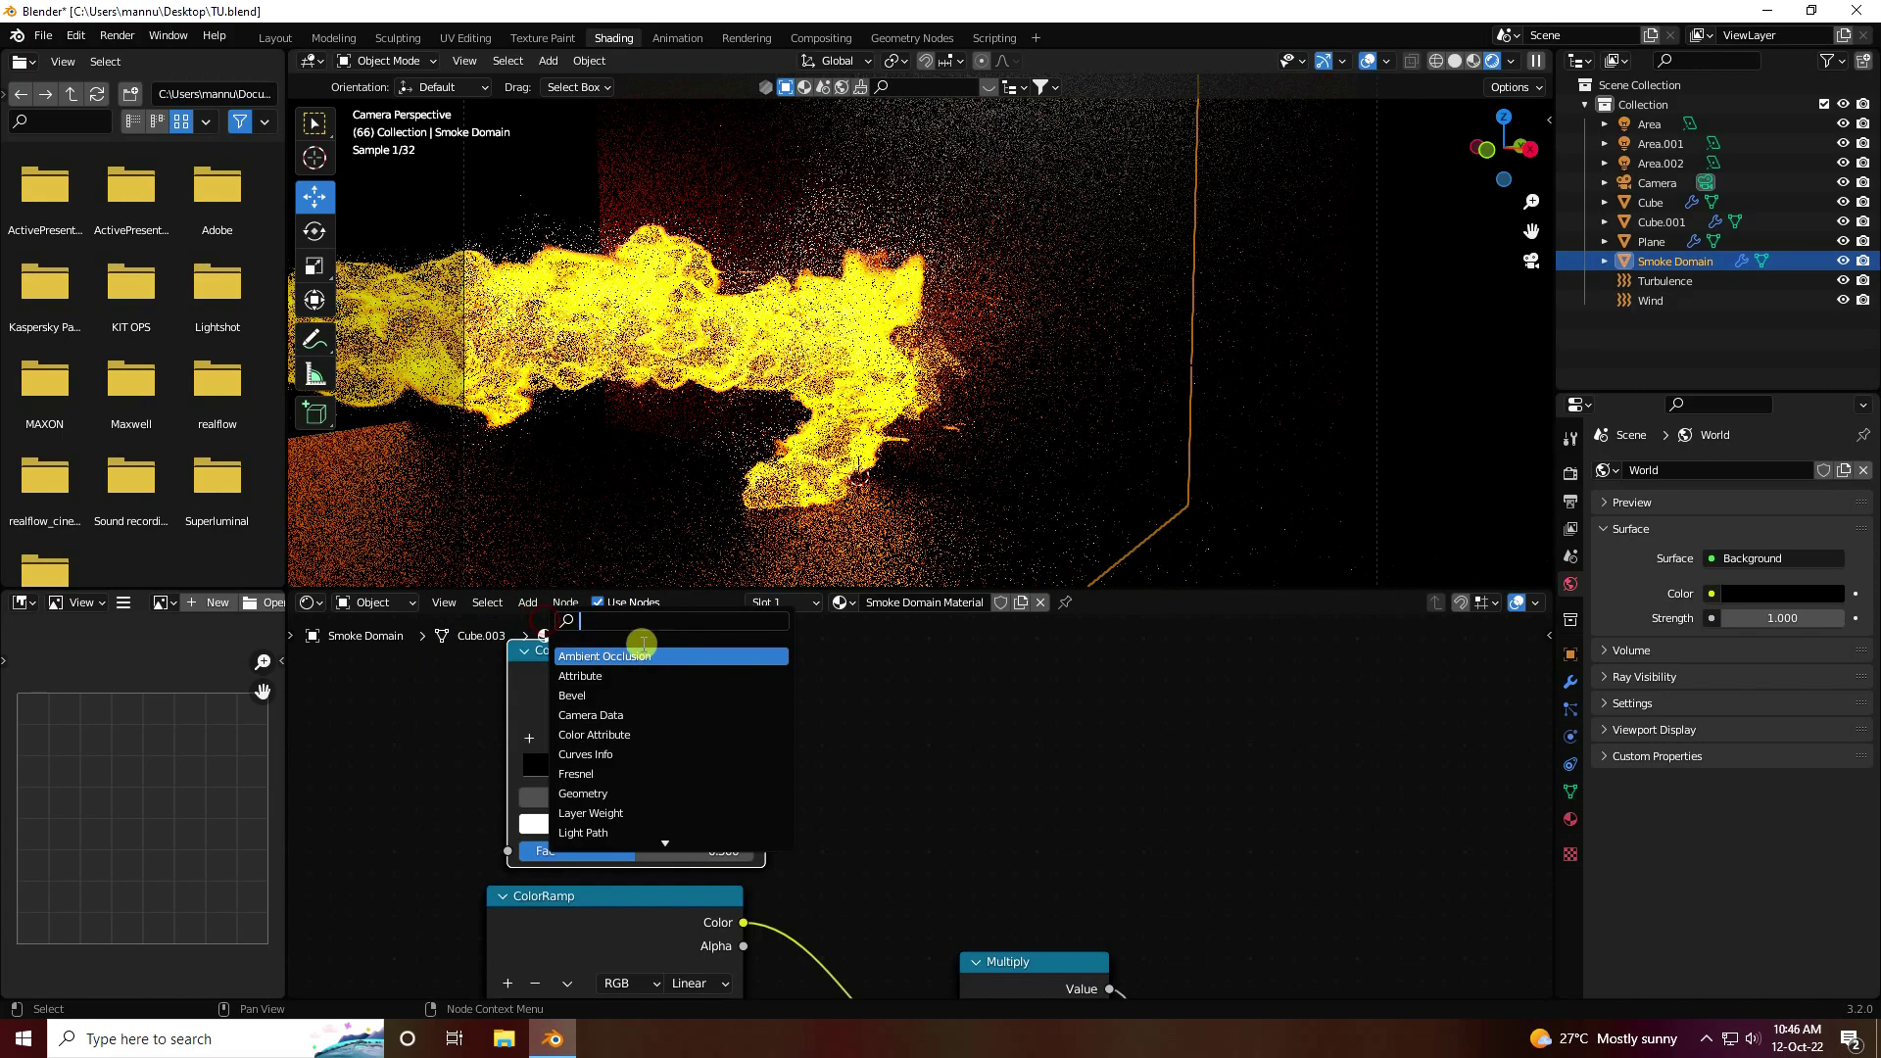
Add a Noise Texture node to the Smoke Domain material and connect its Fac output to the unconnected black-and-white ColorRamp's Fac input
{"action": "type", "text": "noi"}
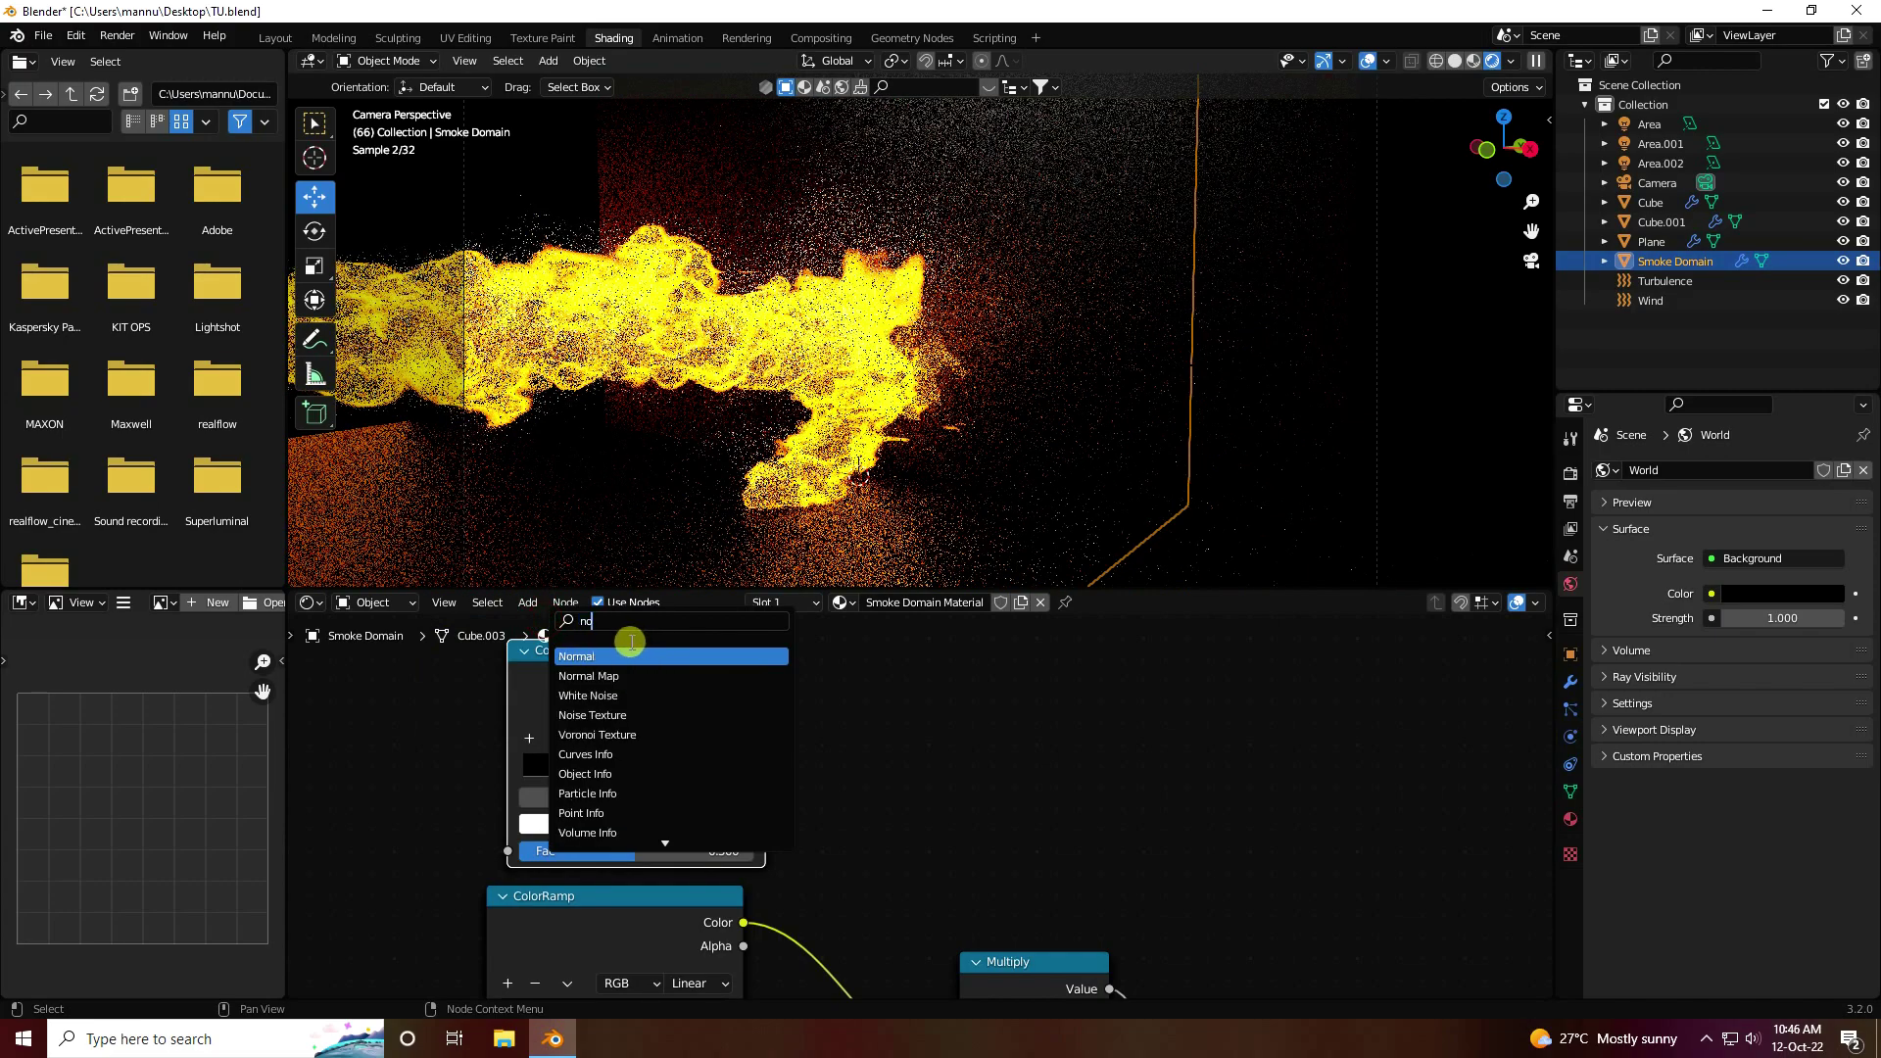
{"action": "left_click", "coordinate": [623, 676]}
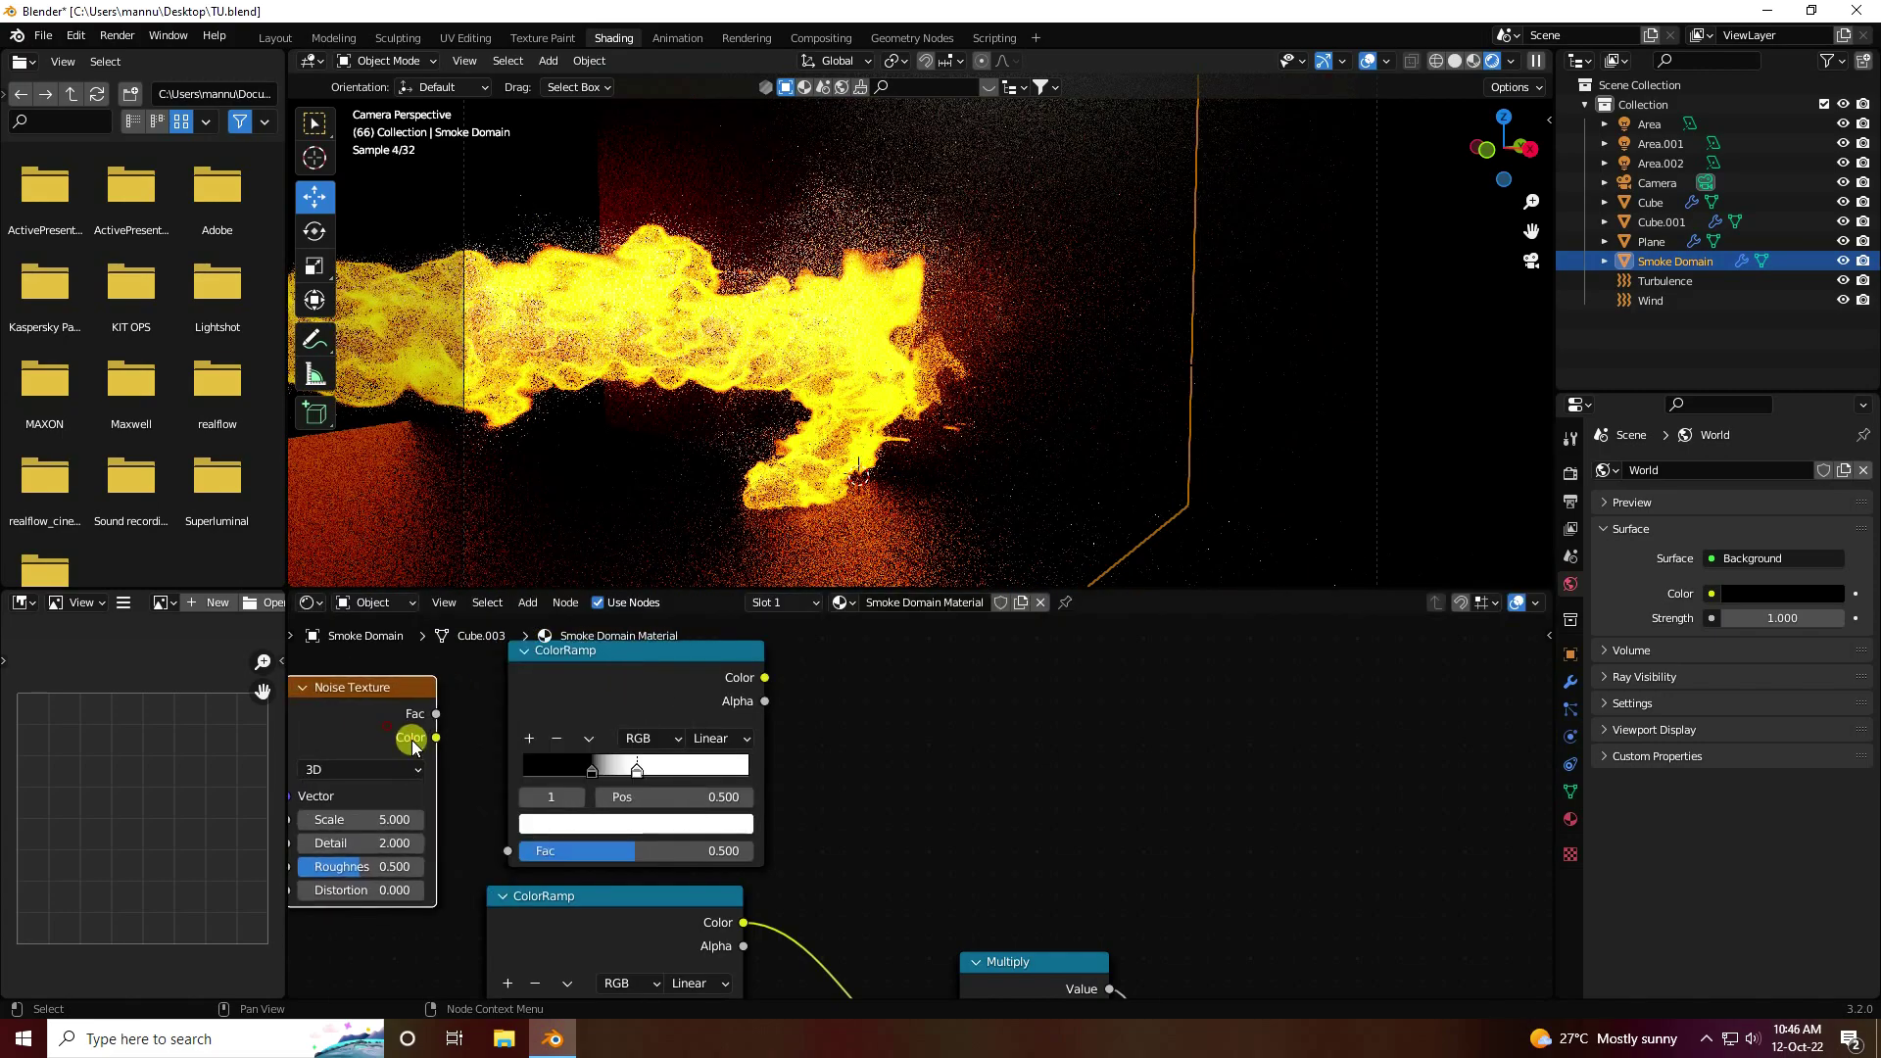
{"action": "left_click", "coordinate": [654, 718]}
{"action": "left_click_drag", "start_coordinate": [655, 718], "coordinate": [760, 852]}
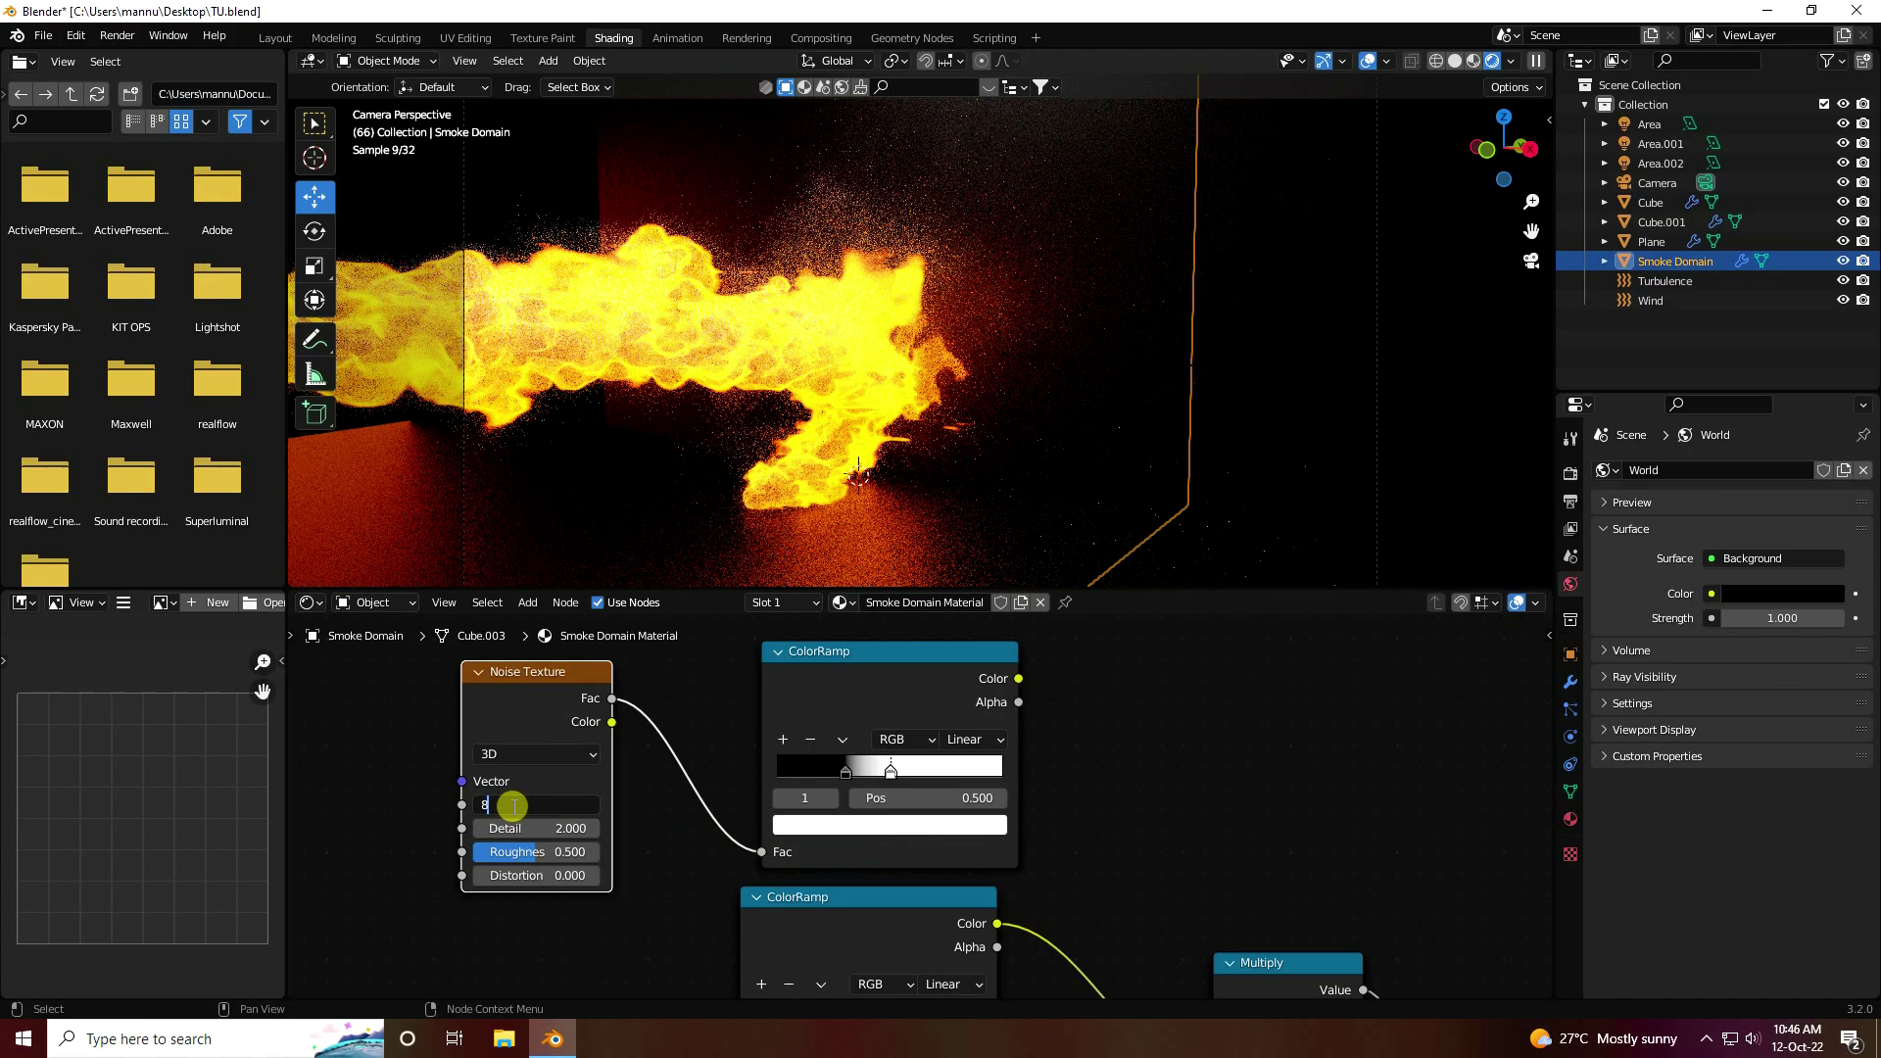
Set the Noise Texture's Scale to 8, Detail to 10 and Distortion to 1
{"action": "key", "text": "Return"}
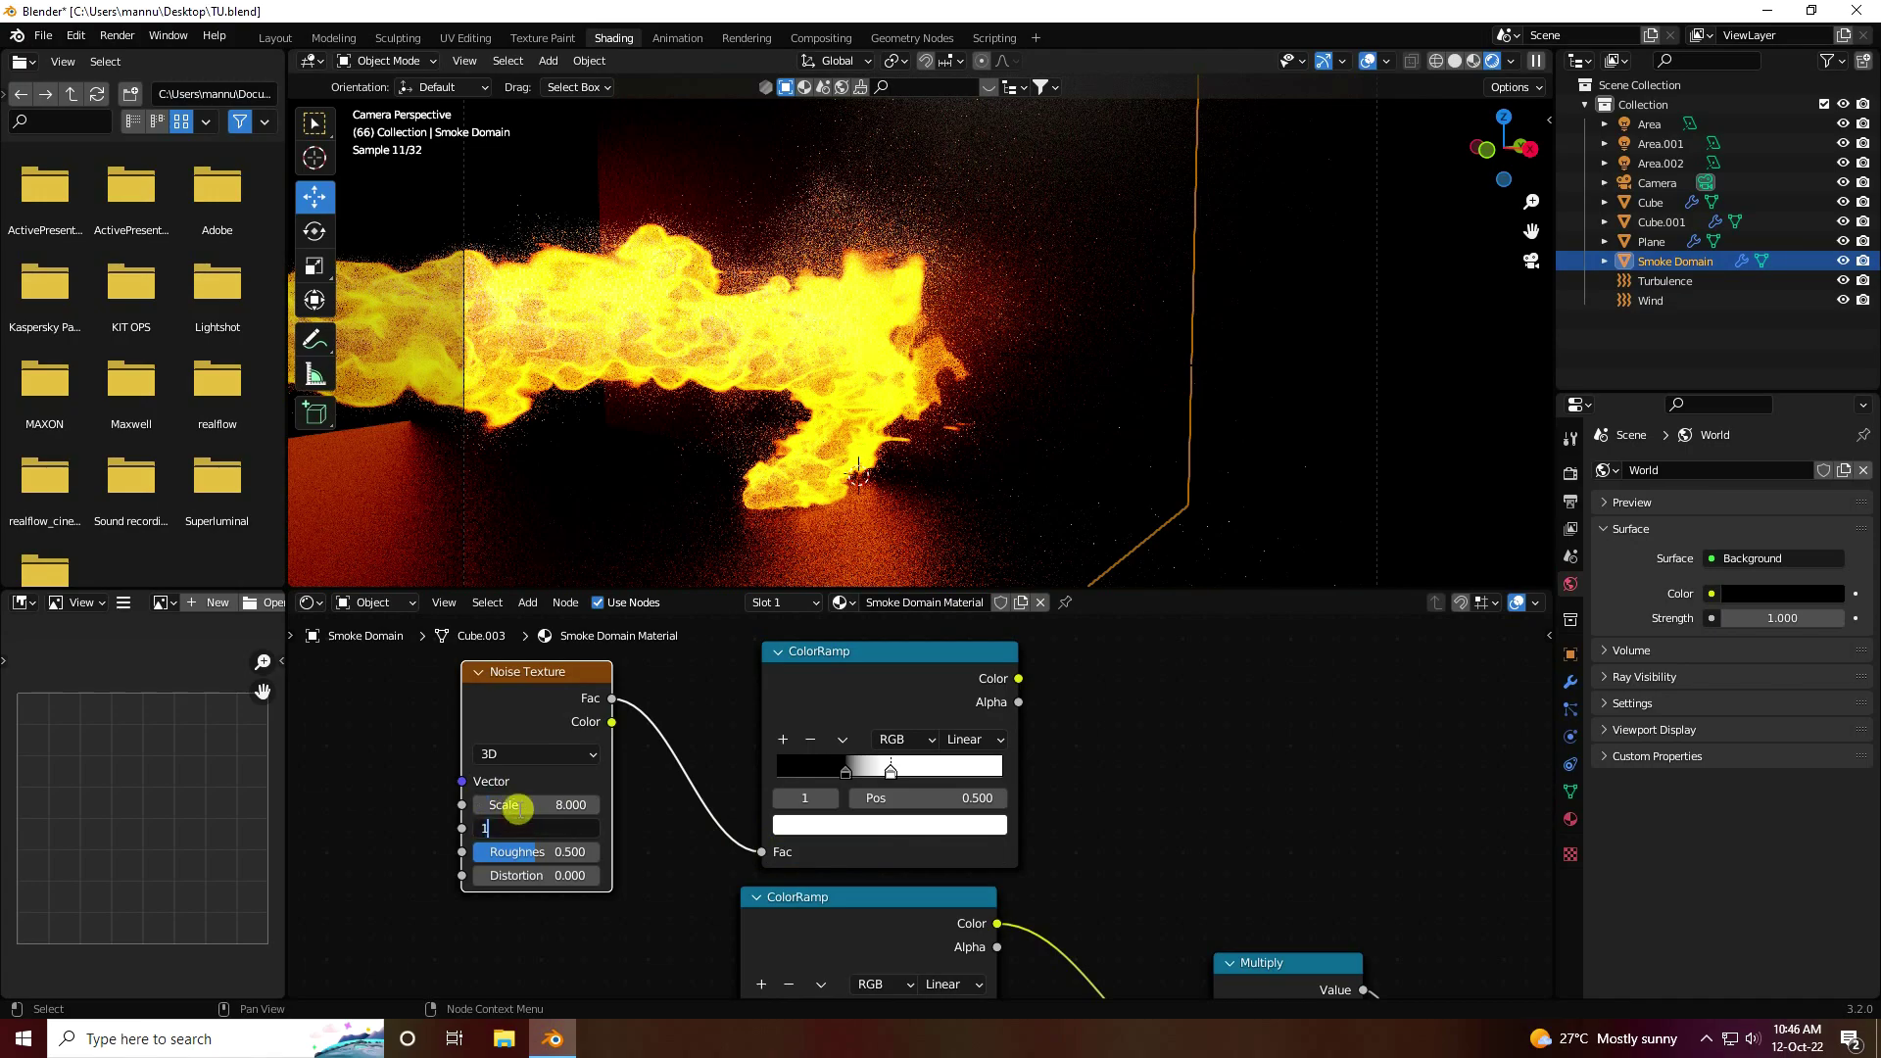
{"action": "left_click", "coordinate": [523, 817]}
{"action": "type", "text": "10"}
{"action": "key", "text": "Return"}
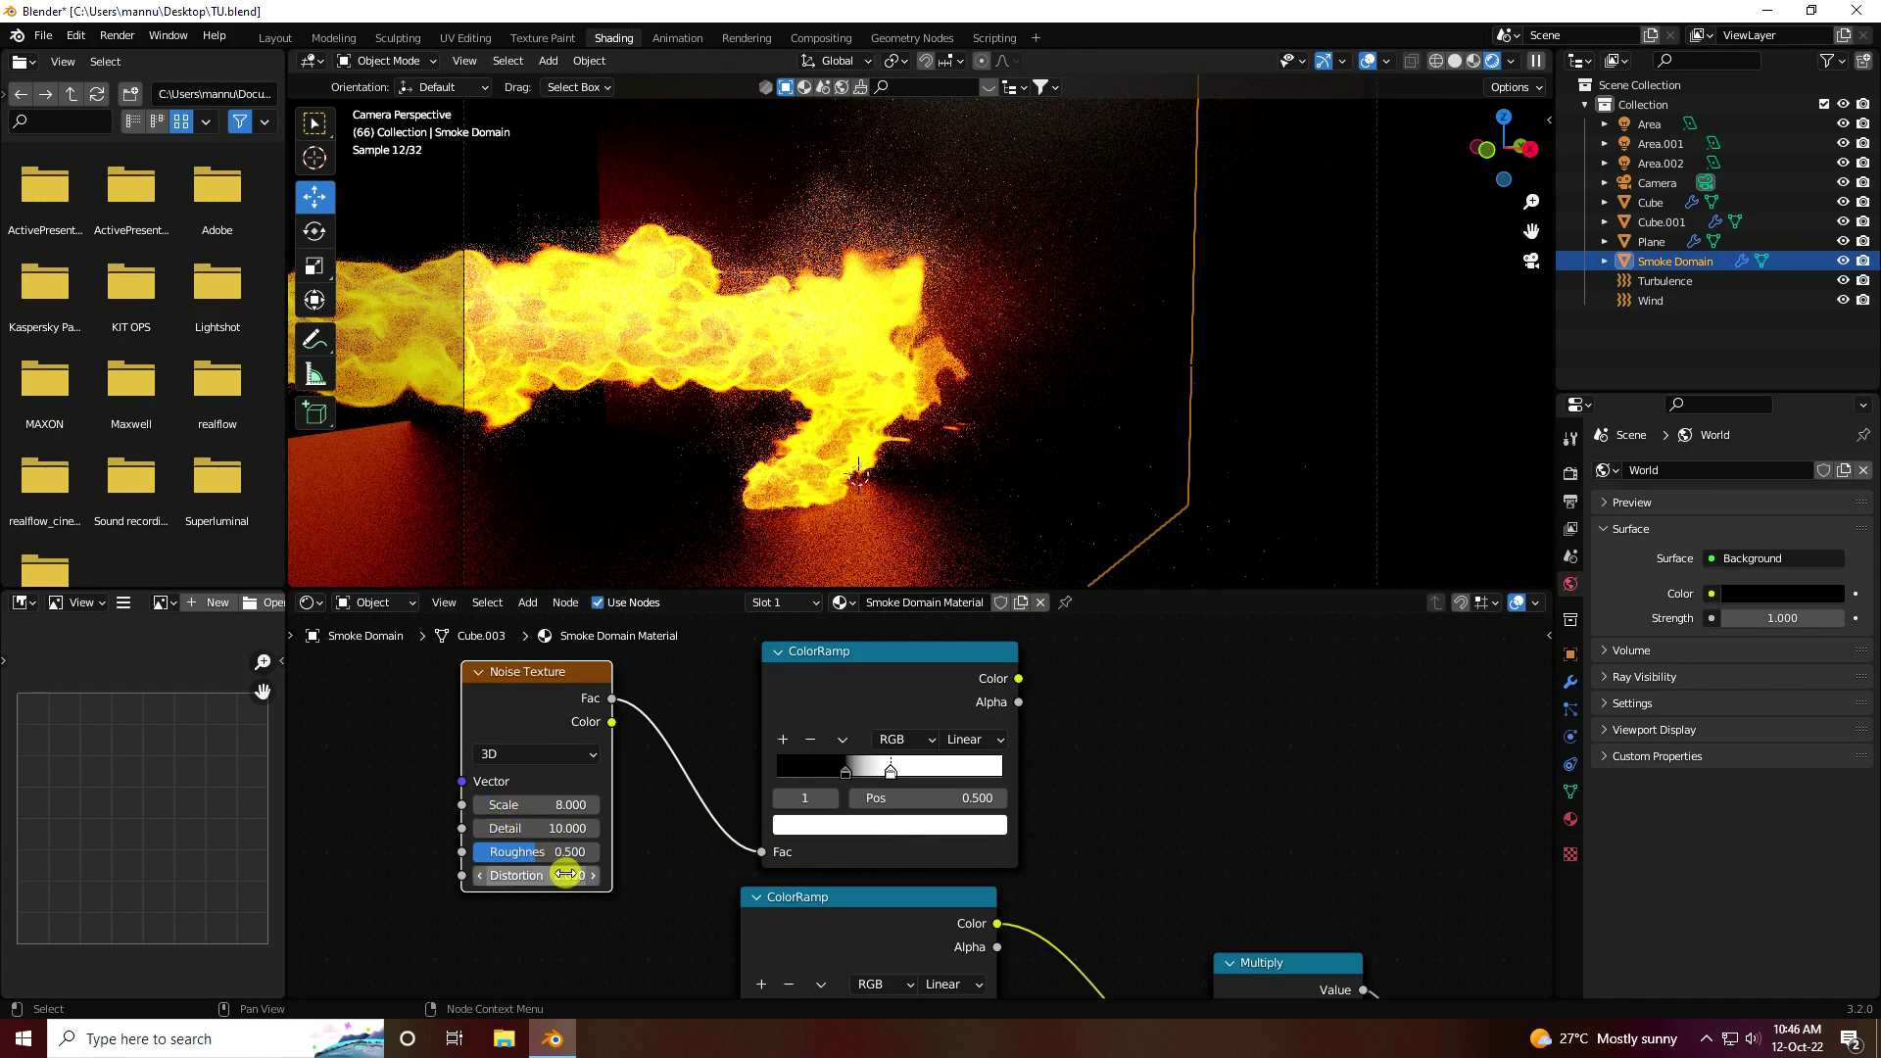
{"action": "left_click", "coordinate": [567, 873]}
{"action": "type", "text": "2"}
{"action": "key", "text": "ctrl+a"}
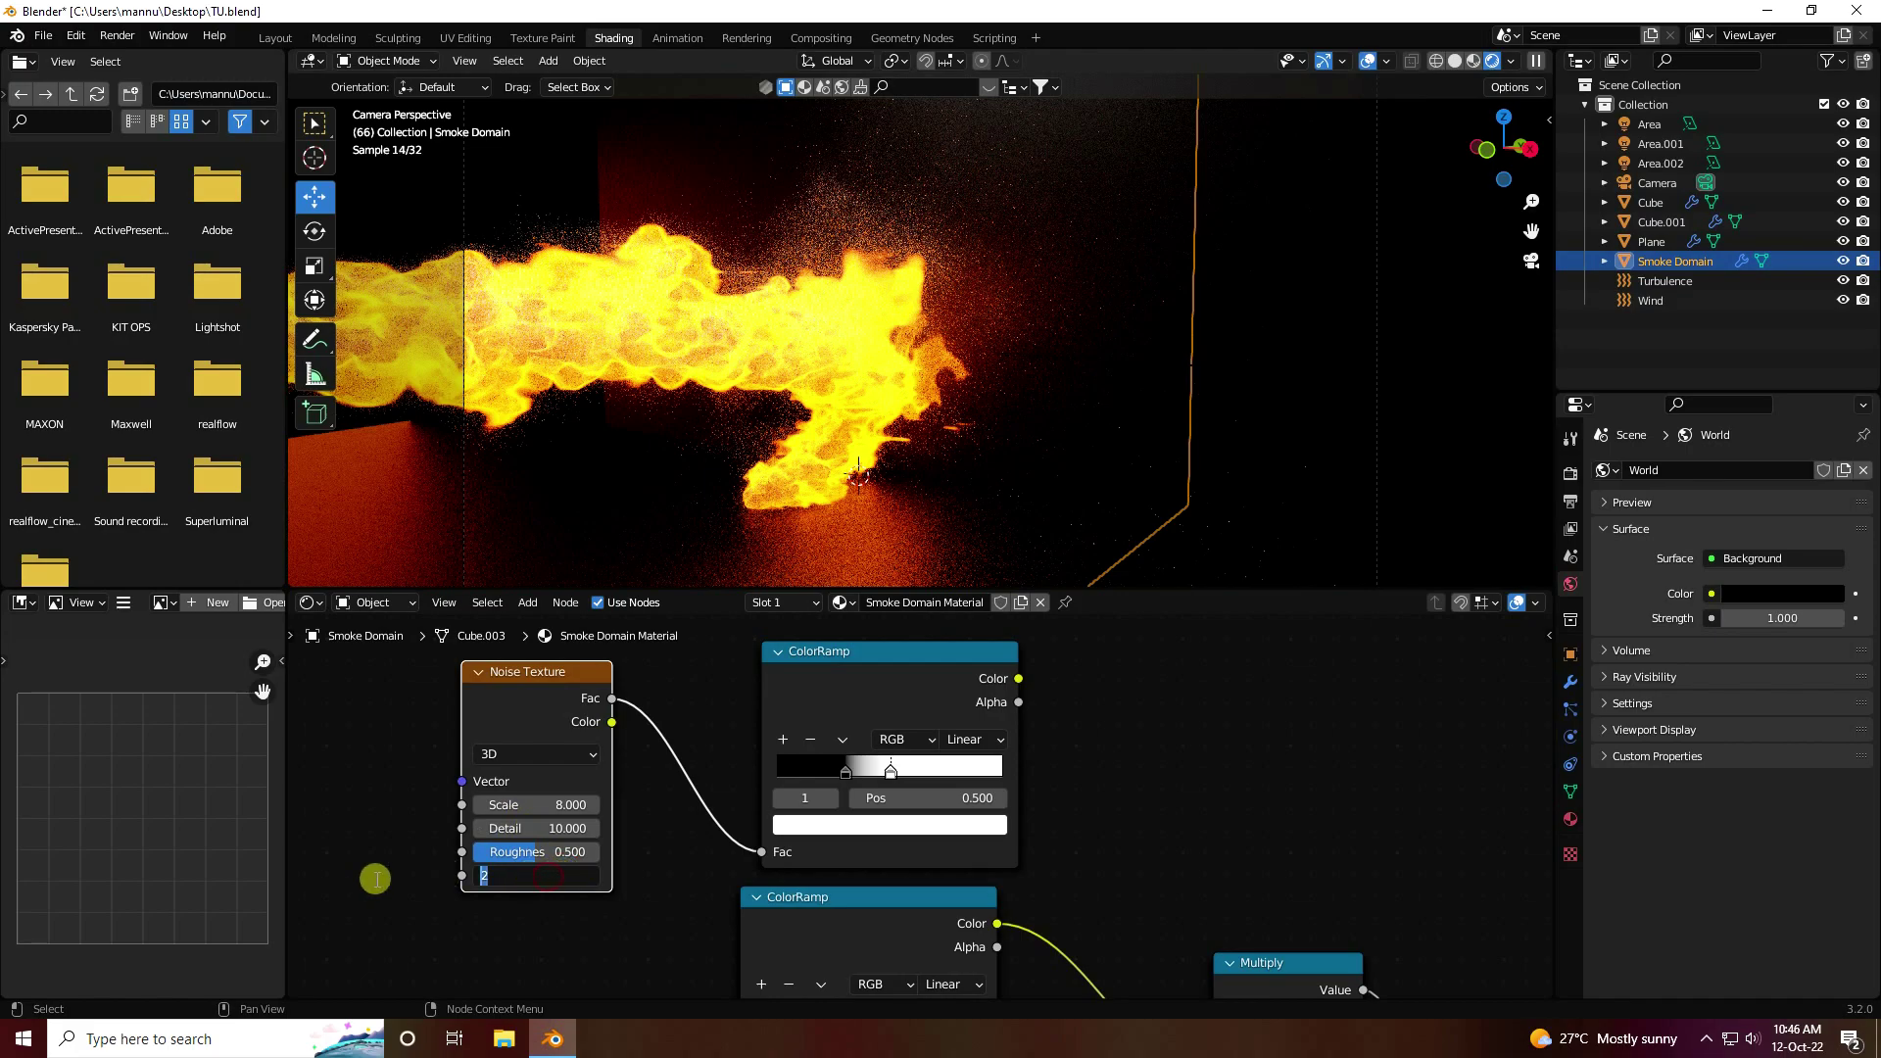
{"action": "type", "text": "1"}
{"action": "key", "text": "Return"}
{"action": "scroll", "coordinate": [566, 856], "scroll_direction": "up", "scroll_amount": 2}
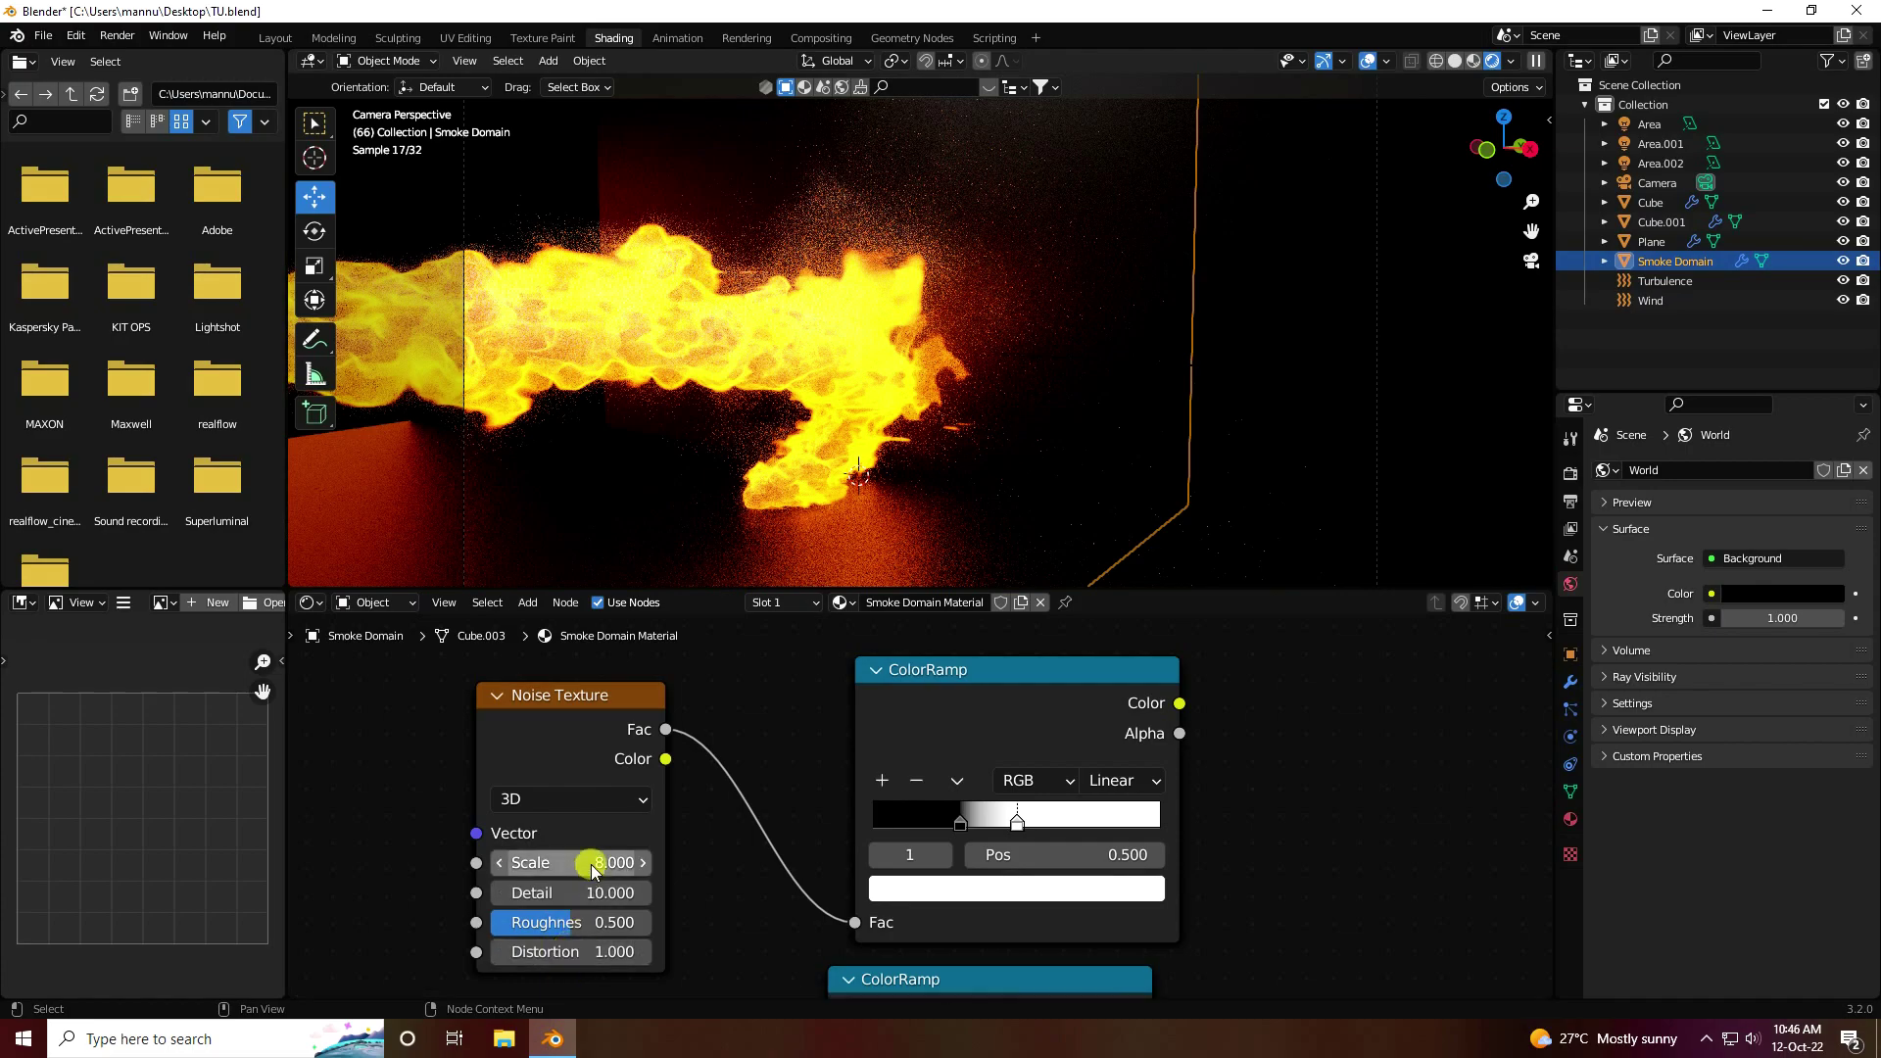
Move the Attribute node and the ColorRamp feeding the Multiply node further back to make room in the node chain
{"action": "scroll", "coordinate": [617, 843], "scroll_direction": "down", "scroll_amount": 5}
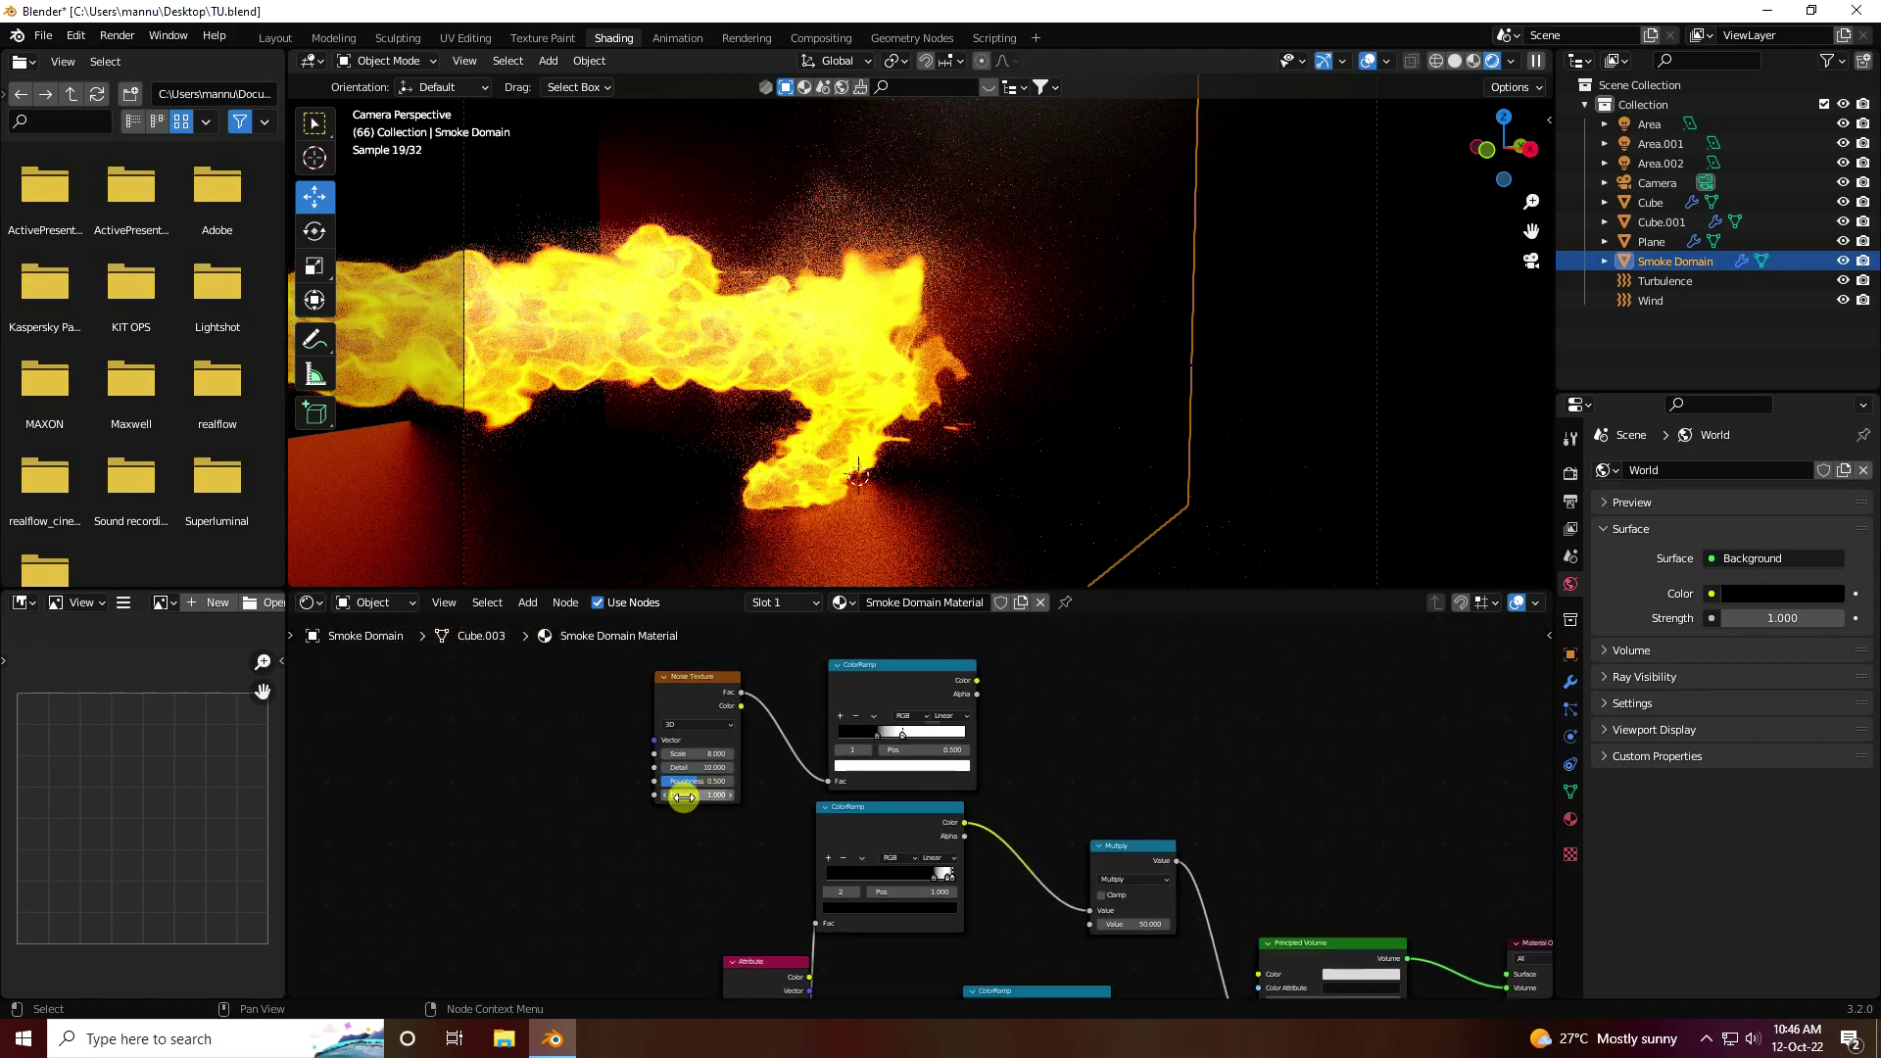
{"action": "left_click_drag", "start_coordinate": [742, 987], "coordinate": [538, 916]}
{"action": "scroll", "coordinate": [912, 921], "scroll_direction": "up", "scroll_amount": 2}
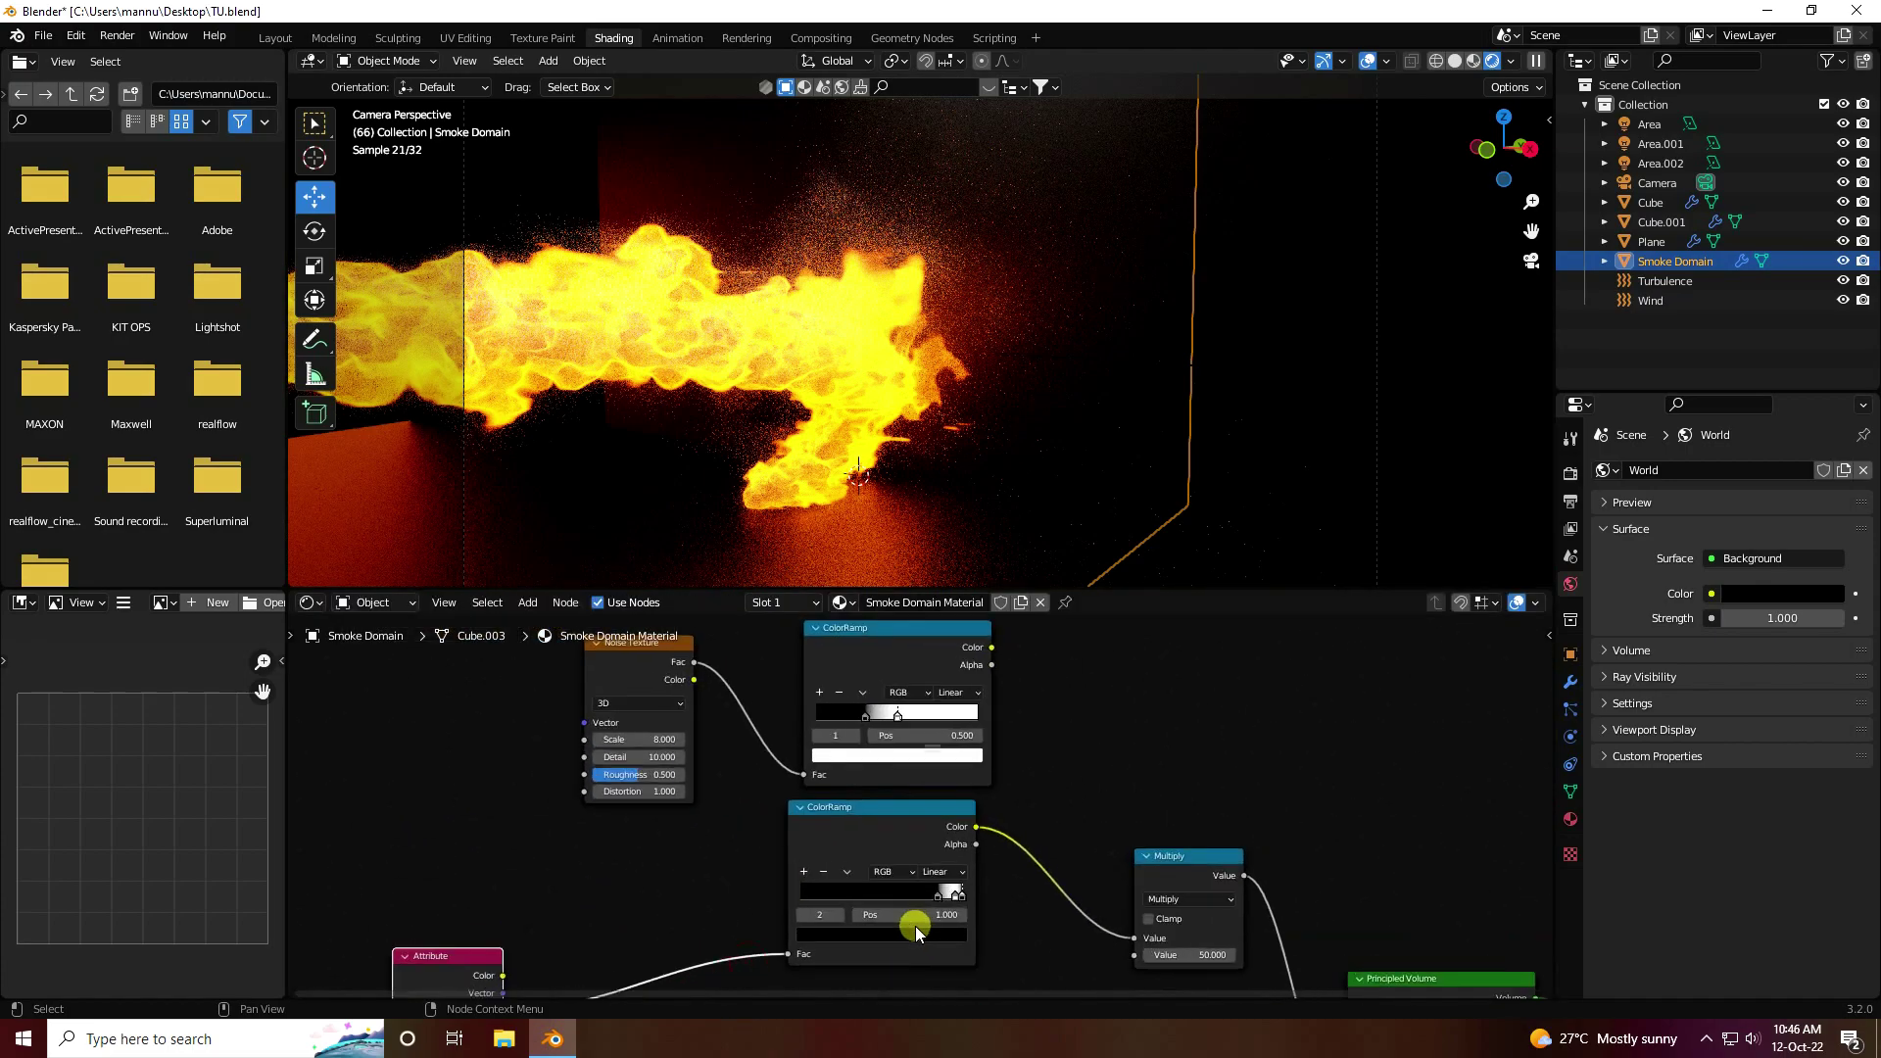
{"action": "middle_click_drag", "start_coordinate": [912, 921], "coordinate": [734, 913]}
{"action": "scroll", "coordinate": [989, 730], "scroll_direction": "left", "scroll_amount": 3}
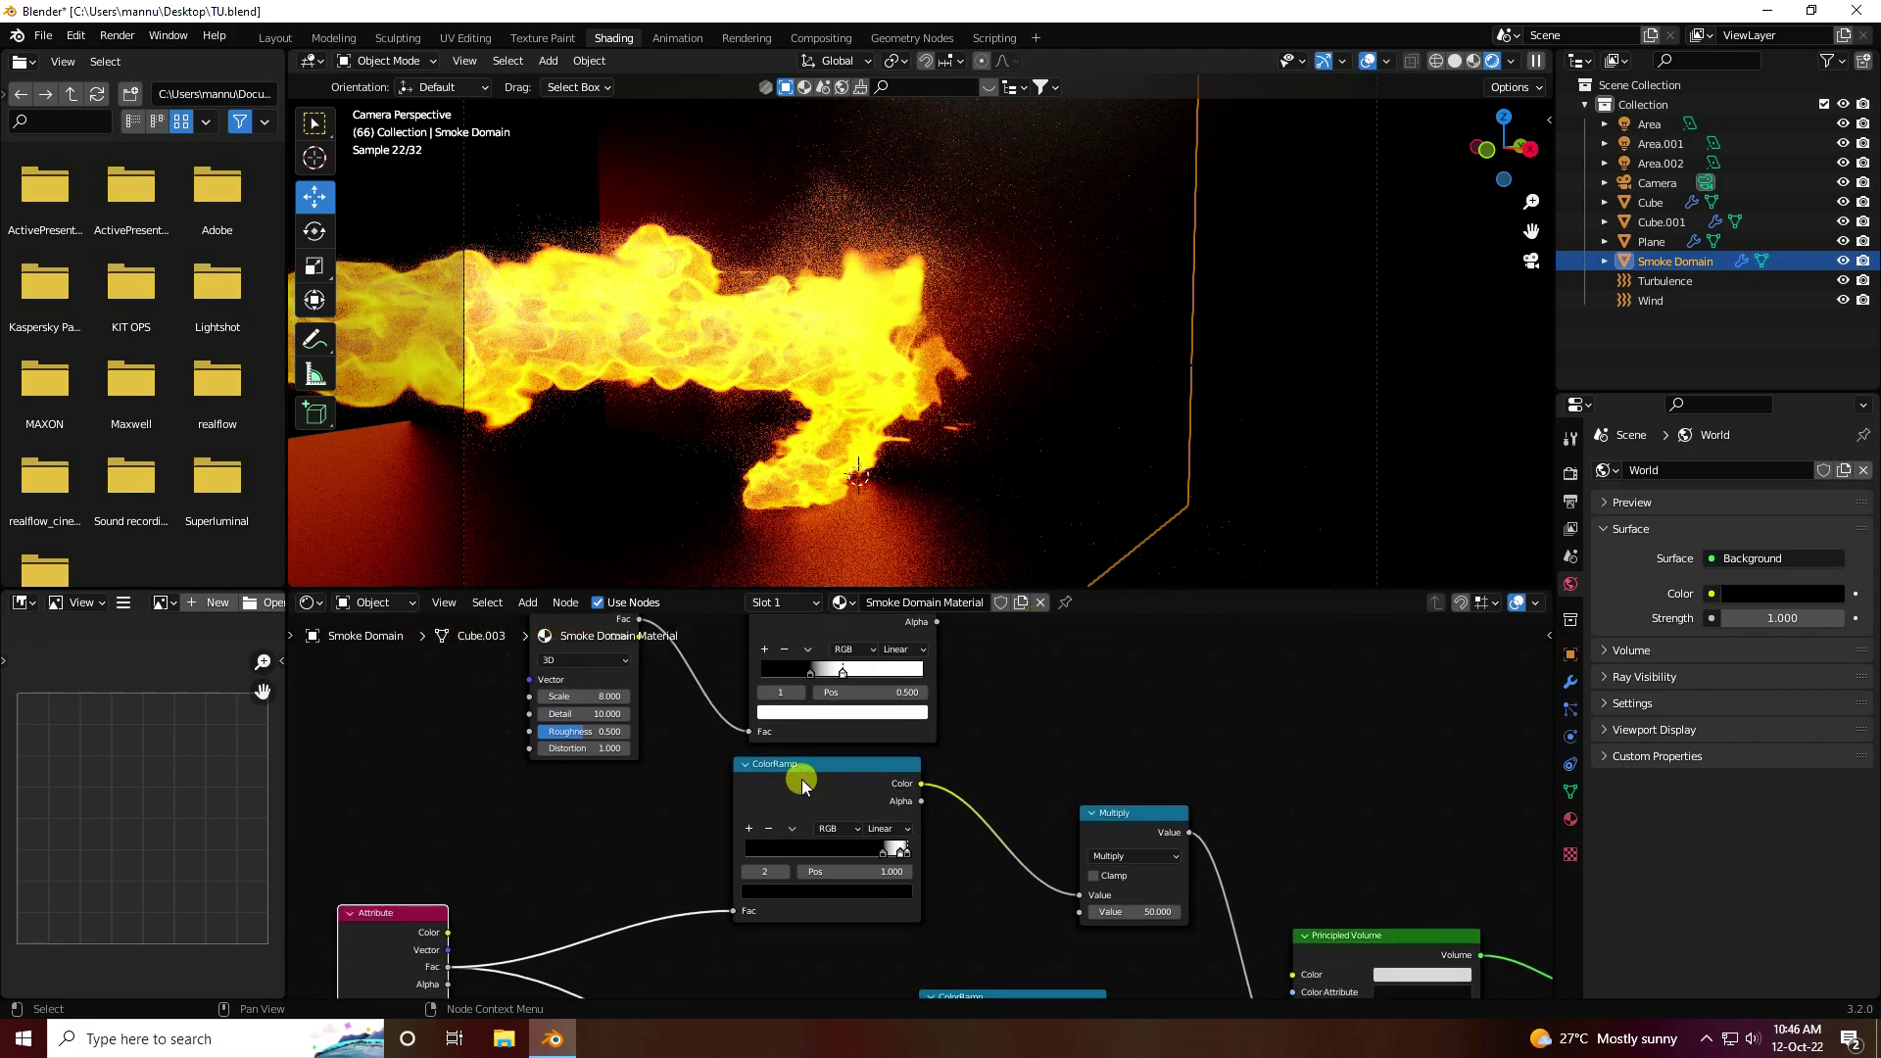
{"action": "left_click_drag", "start_coordinate": [799, 777], "coordinate": [681, 798]}
Duplicate the Multiply node and insert the copy on the link between the heat ColorRamp and the original Multiply node
{"action": "left_click", "coordinate": [1154, 824]}
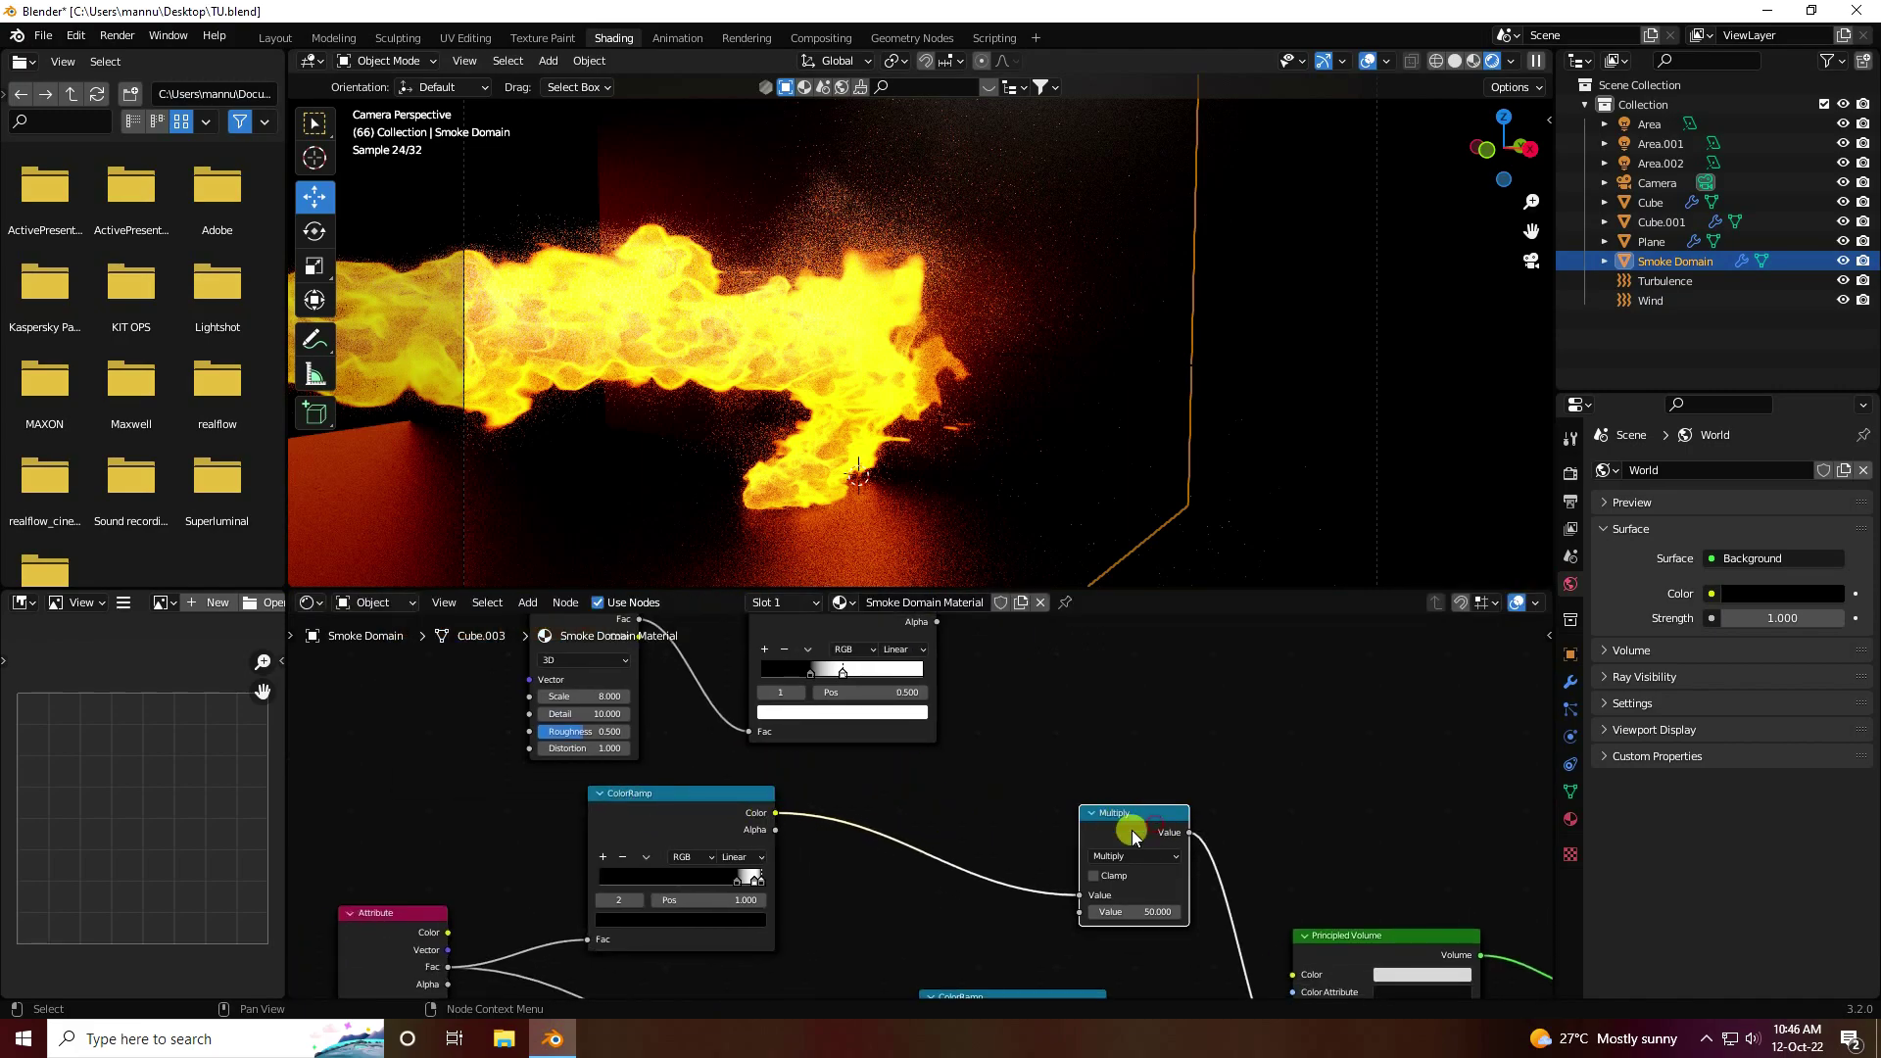
{"action": "middle_click_drag", "start_coordinate": [1126, 828], "coordinate": [1009, 835]}
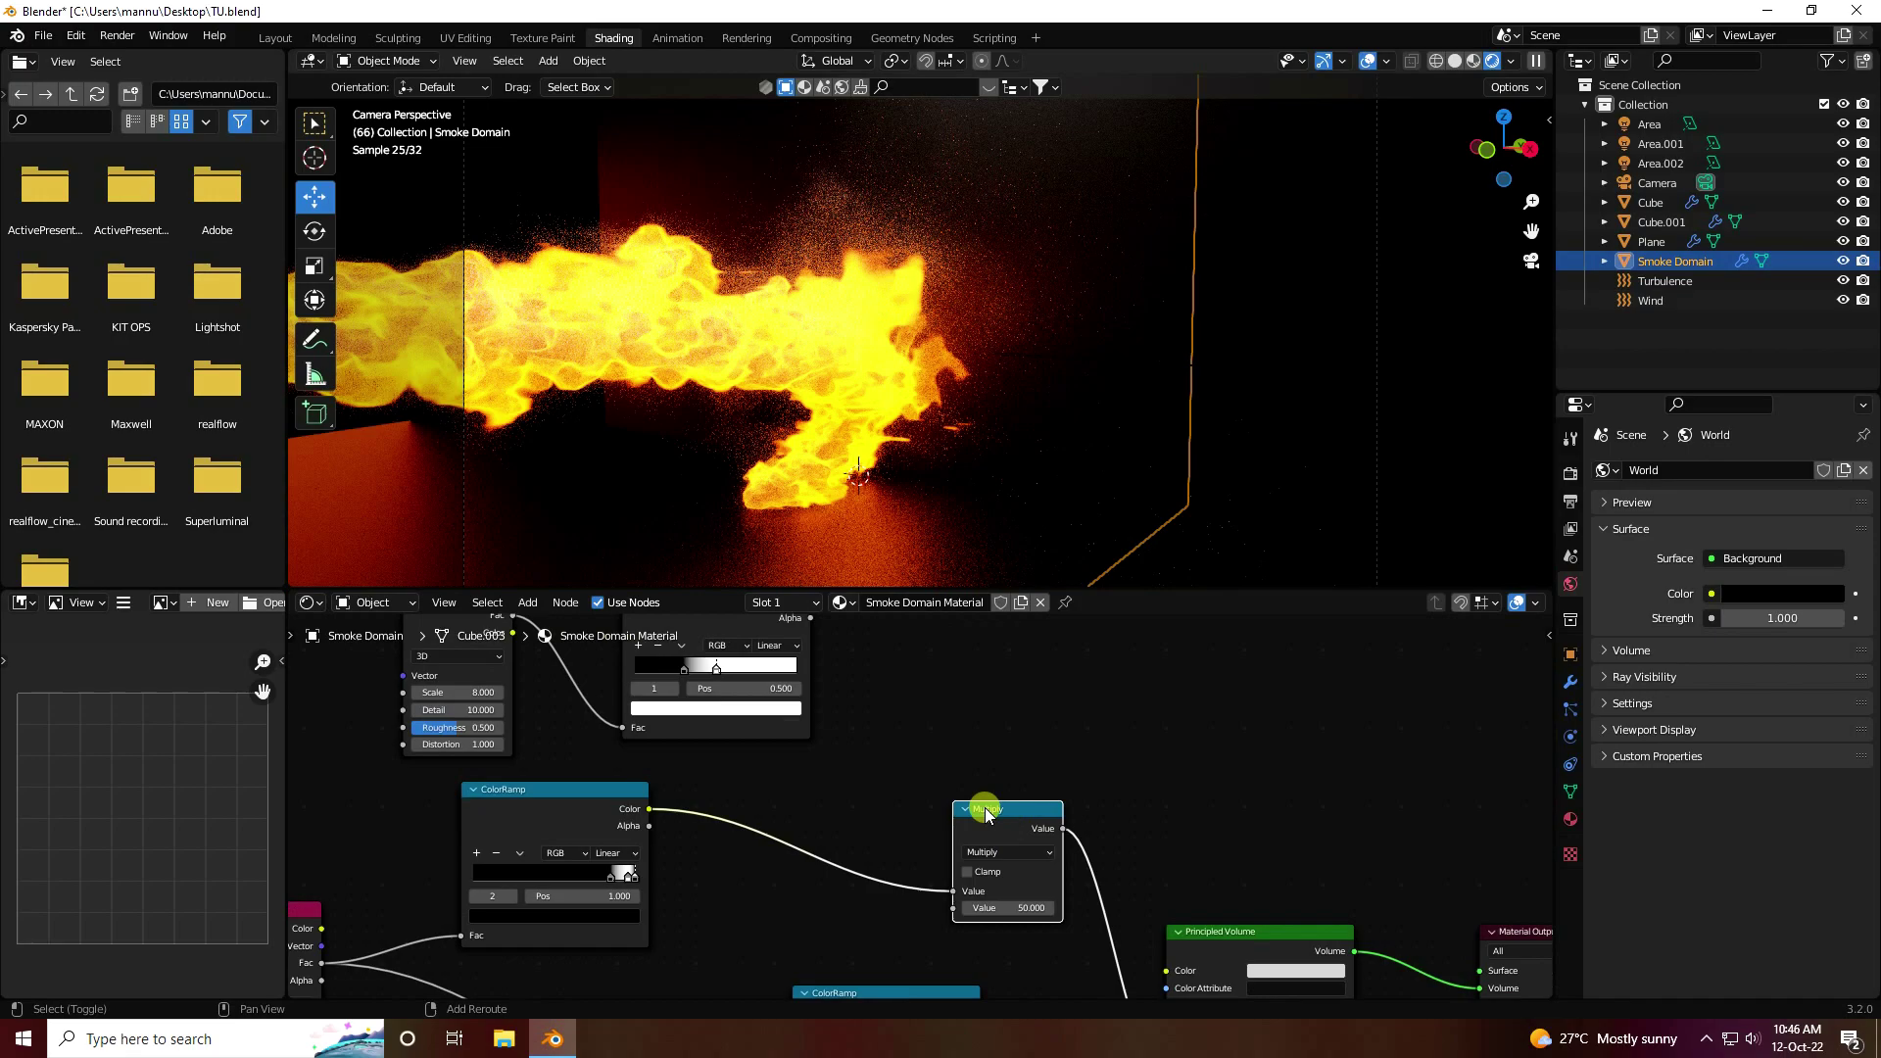
{"action": "key", "text": "shift+d"}
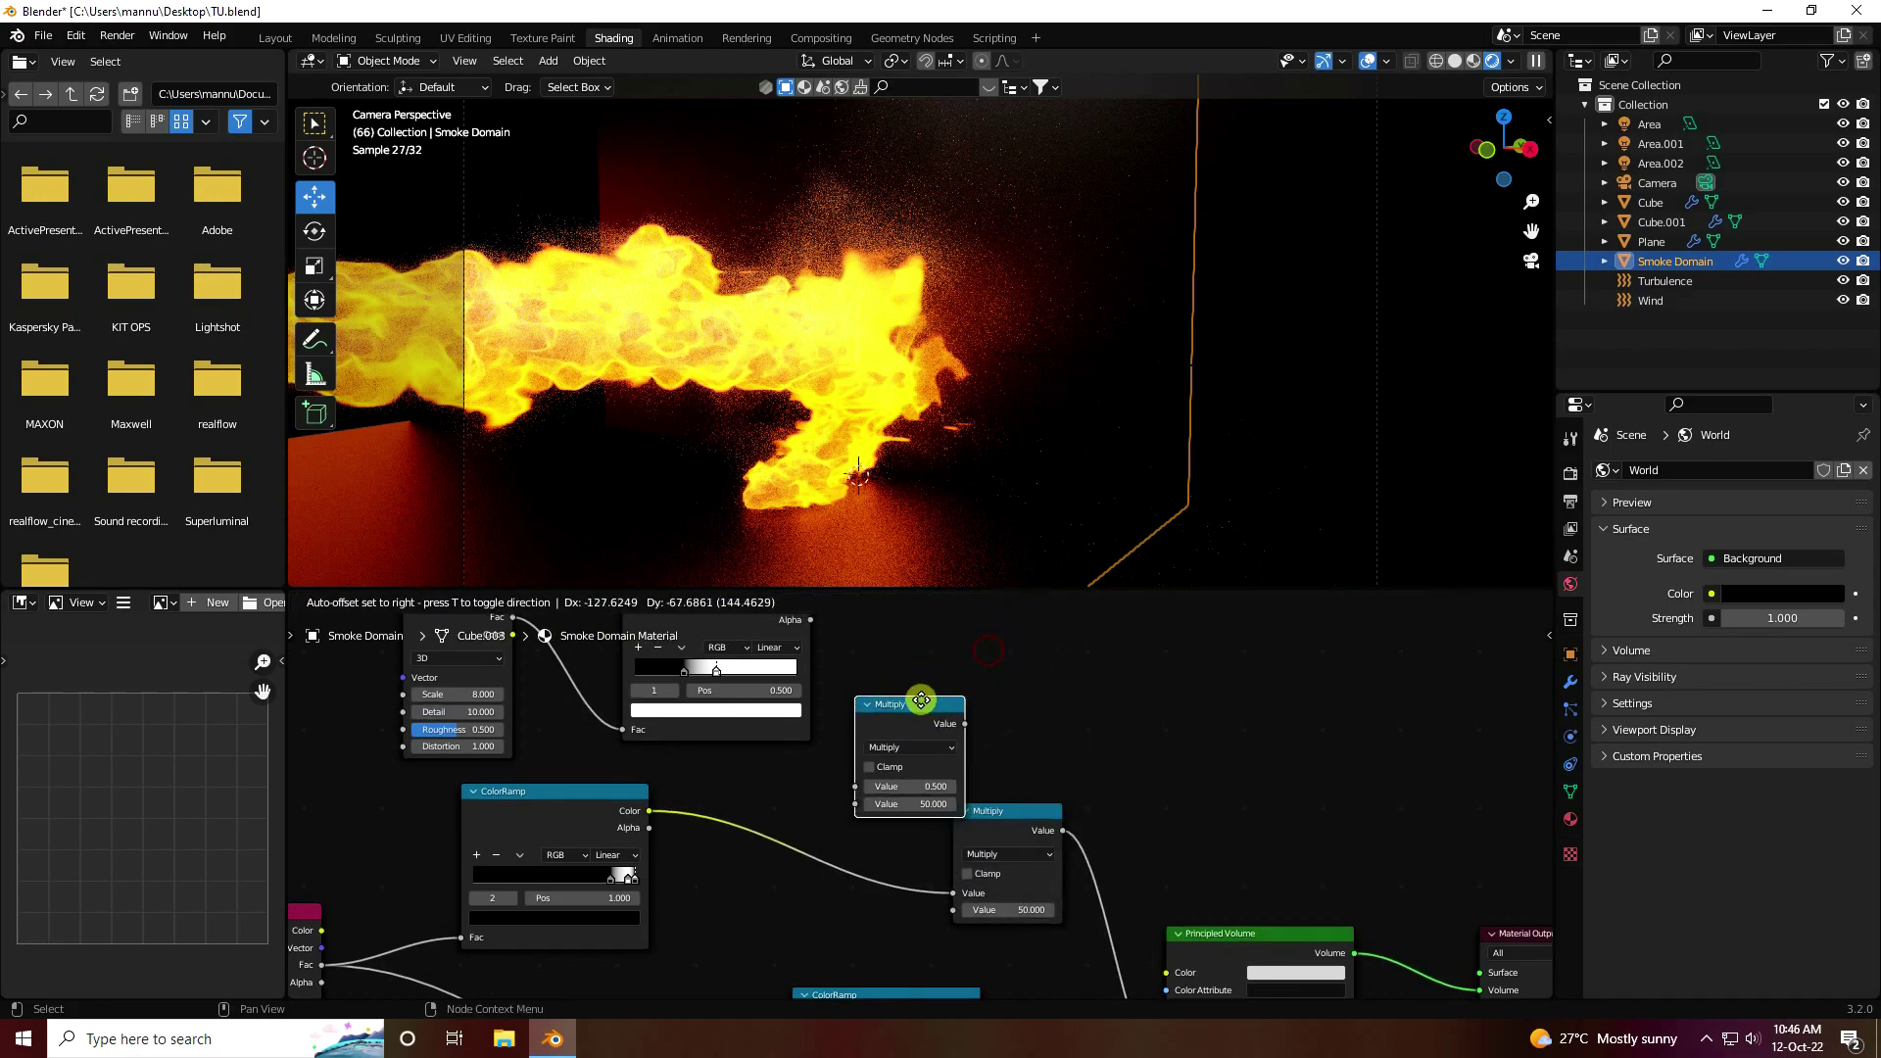
{"action": "left_click", "coordinate": [835, 778]}
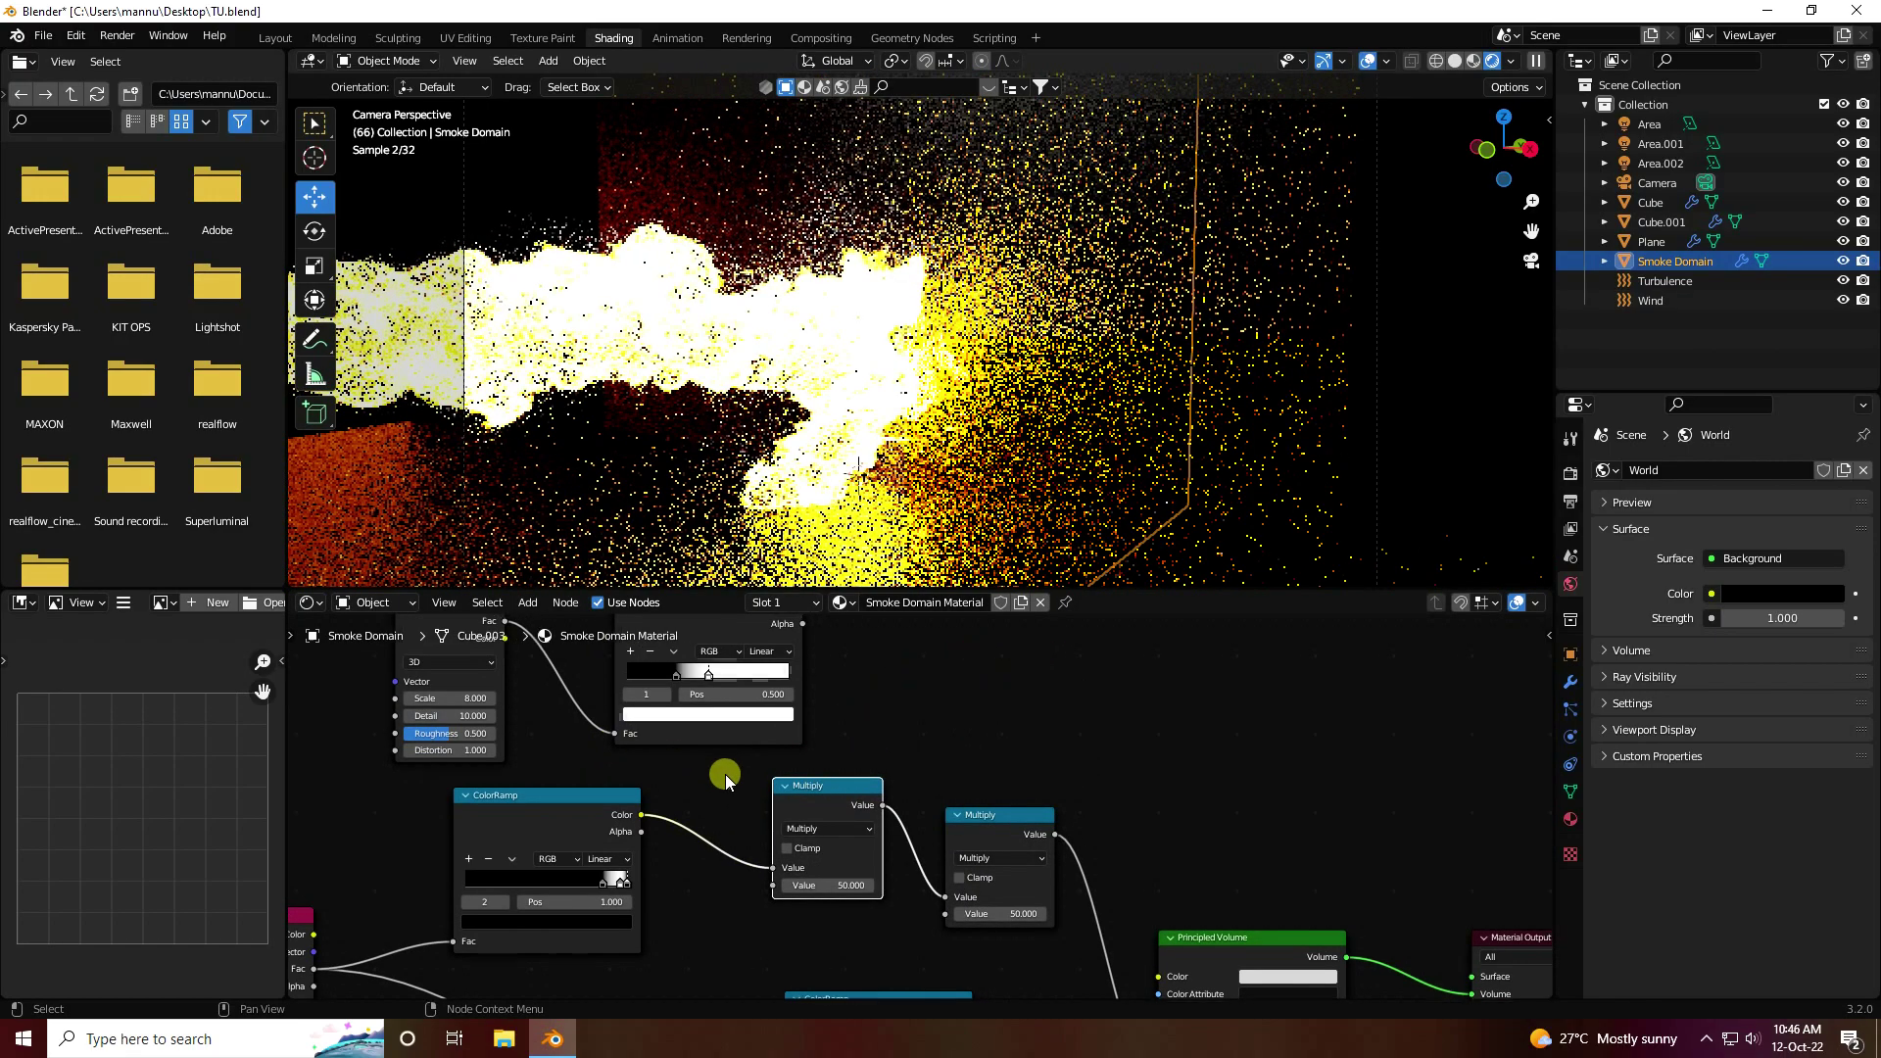
Connect the noise ColorRamp's Color output to the second Value input of the duplicated Multiply node
{"action": "middle_click_drag", "start_coordinate": [725, 774], "coordinate": [629, 827]}
{"action": "left_click_drag", "start_coordinate": [546, 678], "coordinate": [495, 672]}
{"action": "middle_click_drag", "start_coordinate": [708, 754], "coordinate": [714, 654]}
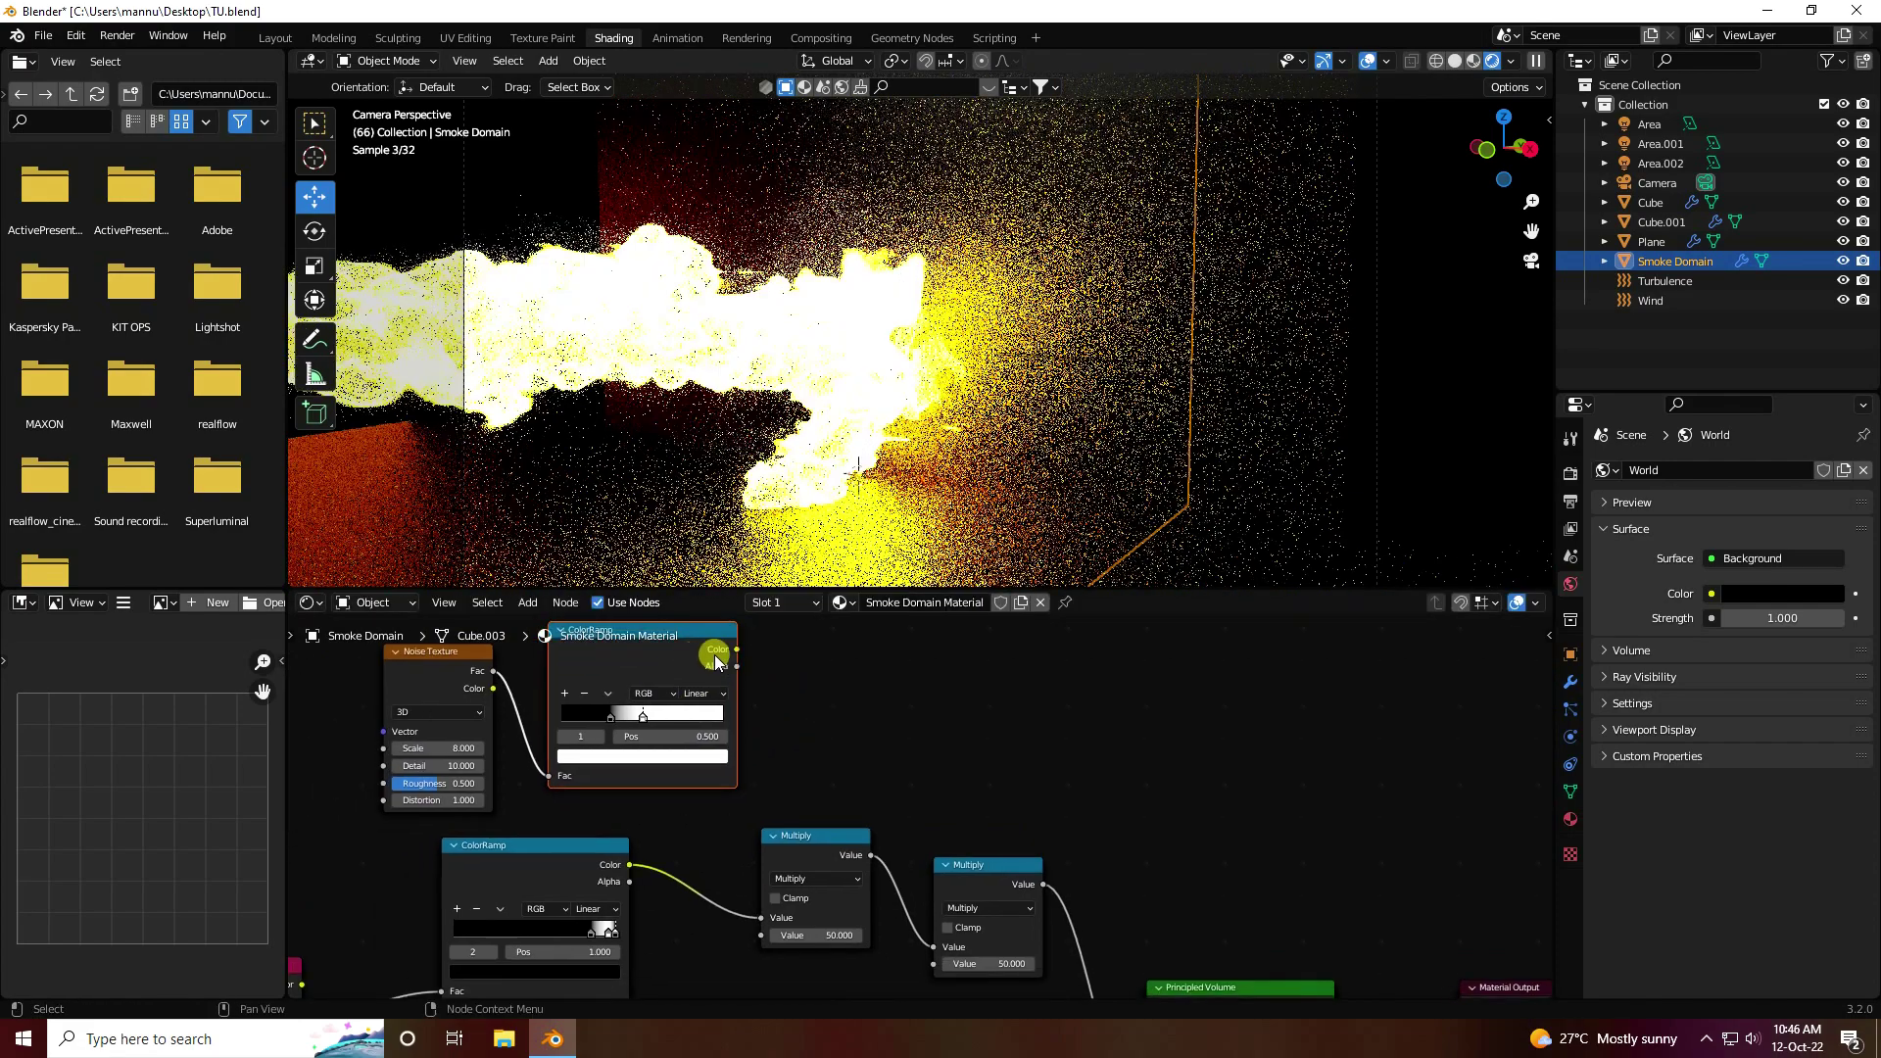
{"action": "left_click_drag", "start_coordinate": [737, 648], "coordinate": [766, 937]}
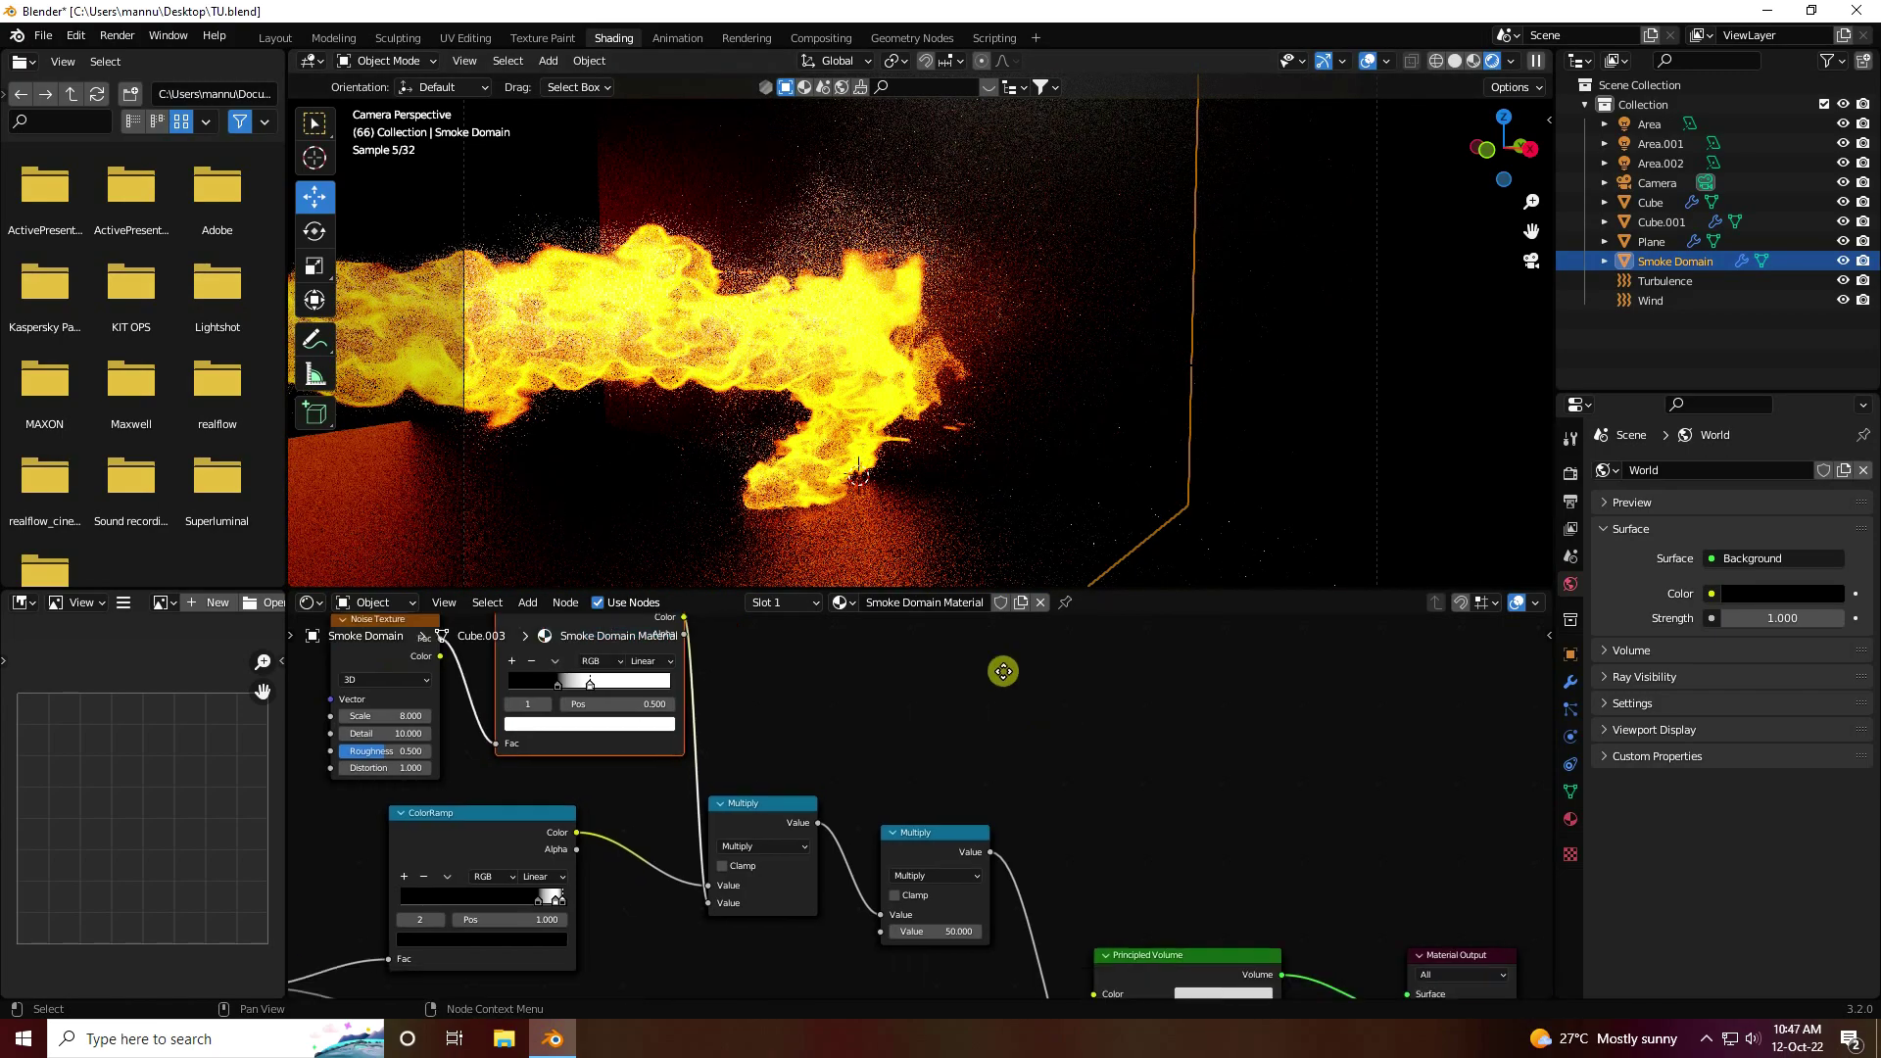
Set the Principled Volume's Density to 20 and save the blend file
{"action": "middle_click_drag", "start_coordinate": [1003, 663], "coordinate": [861, 839]}
{"action": "scroll", "coordinate": [861, 813], "scroll_direction": "up", "scroll_amount": 2}
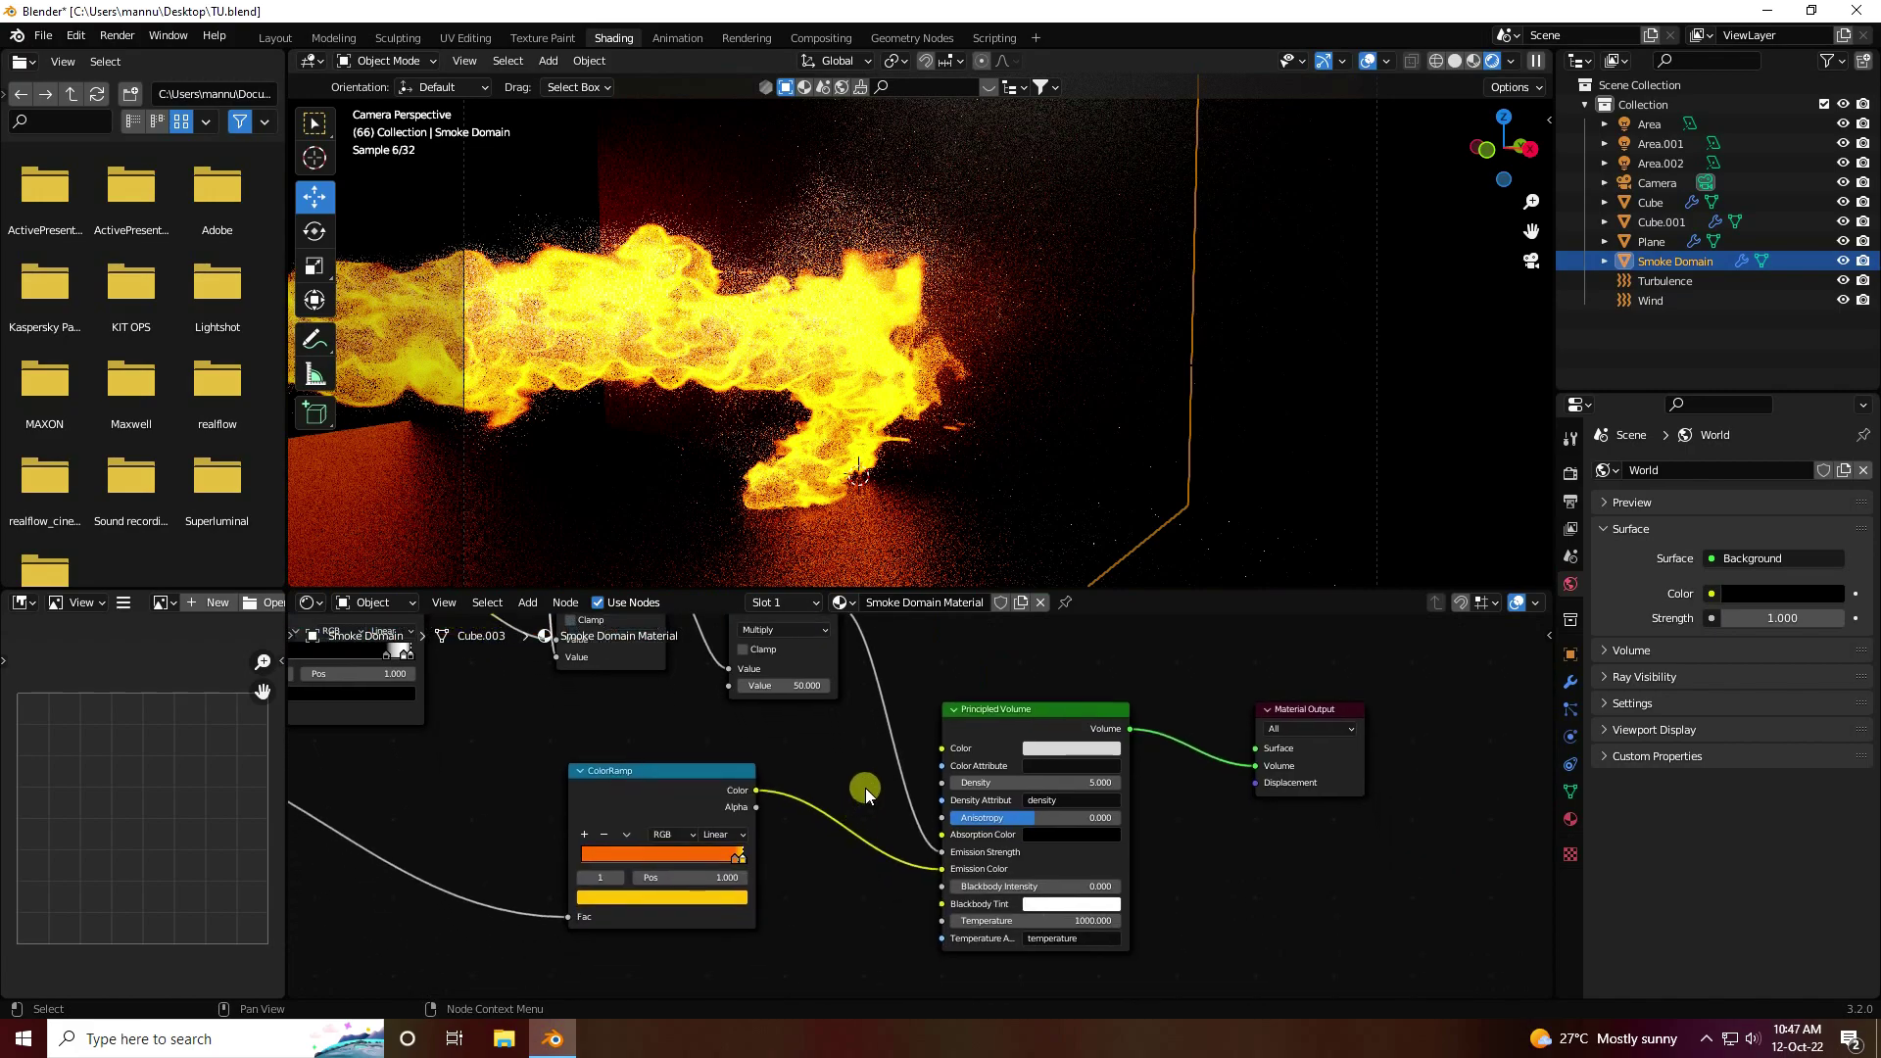
{"action": "left_click", "coordinate": [1006, 777]}
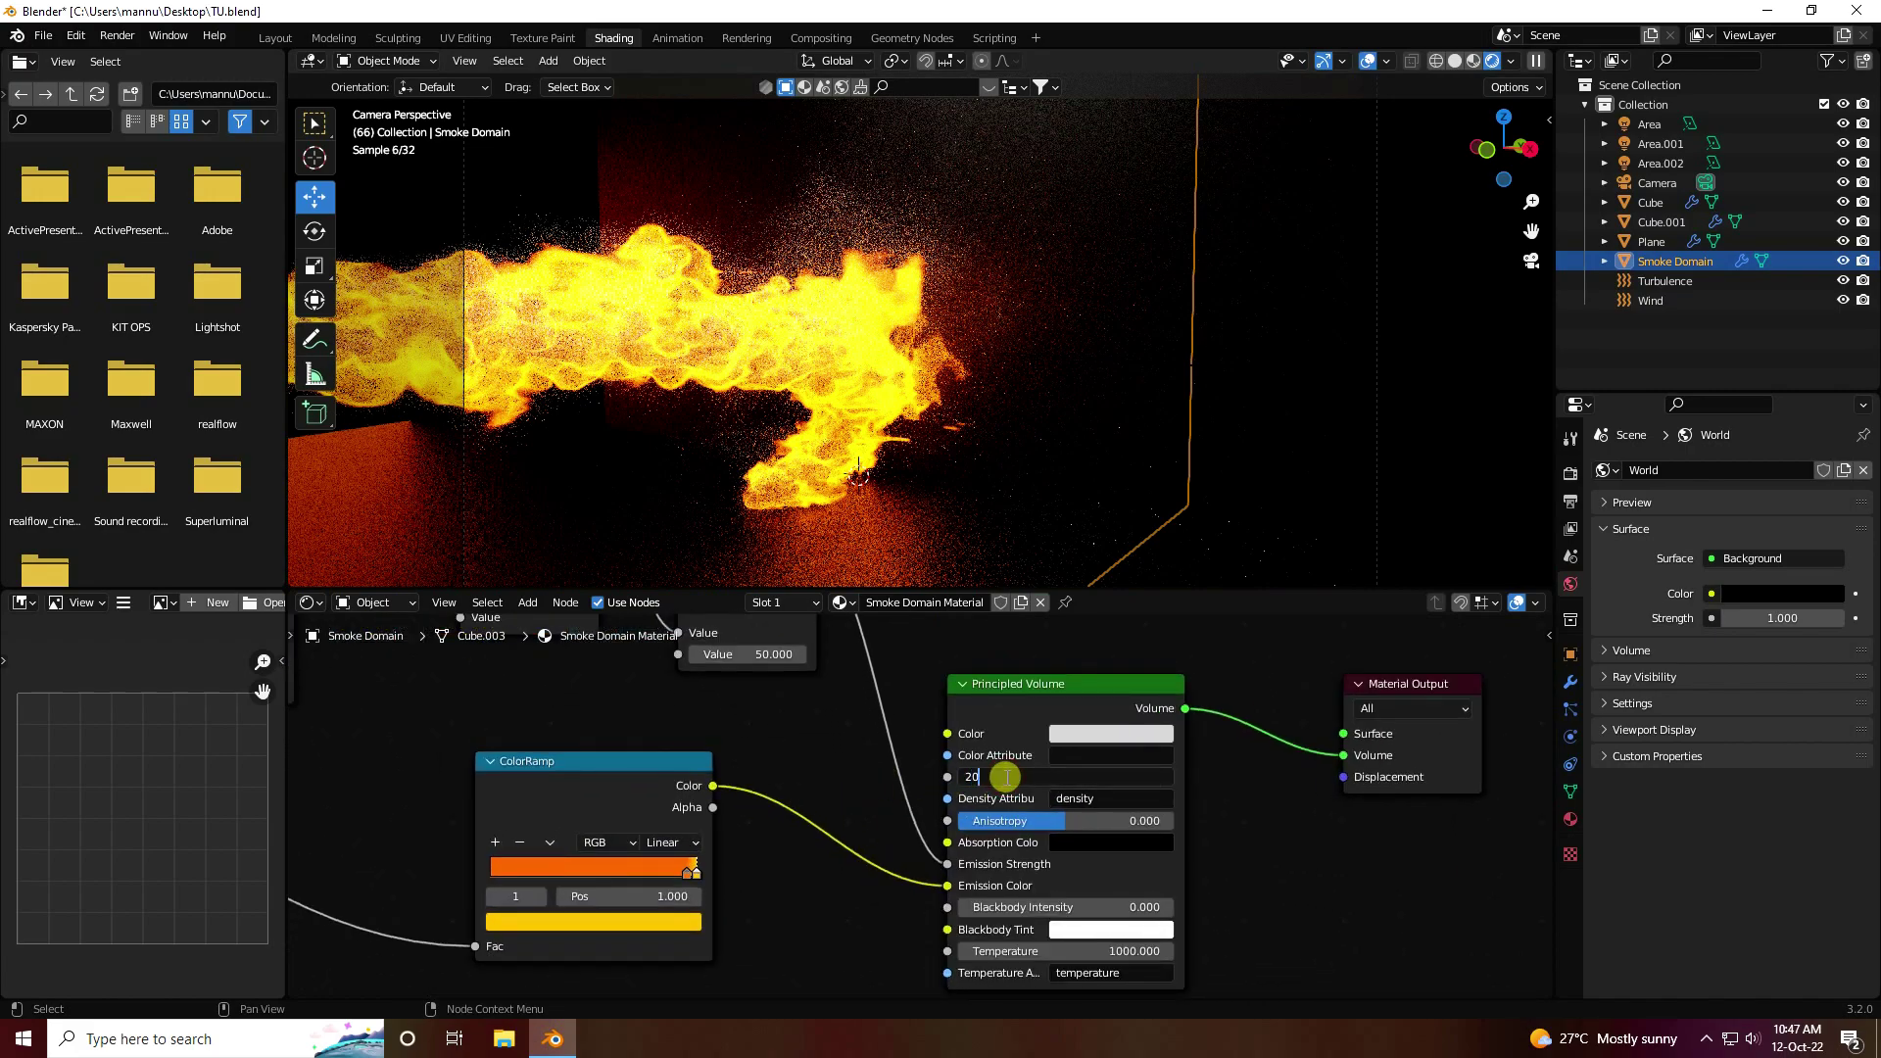
{"action": "type", "text": "20"}
{"action": "key", "text": "Return"}
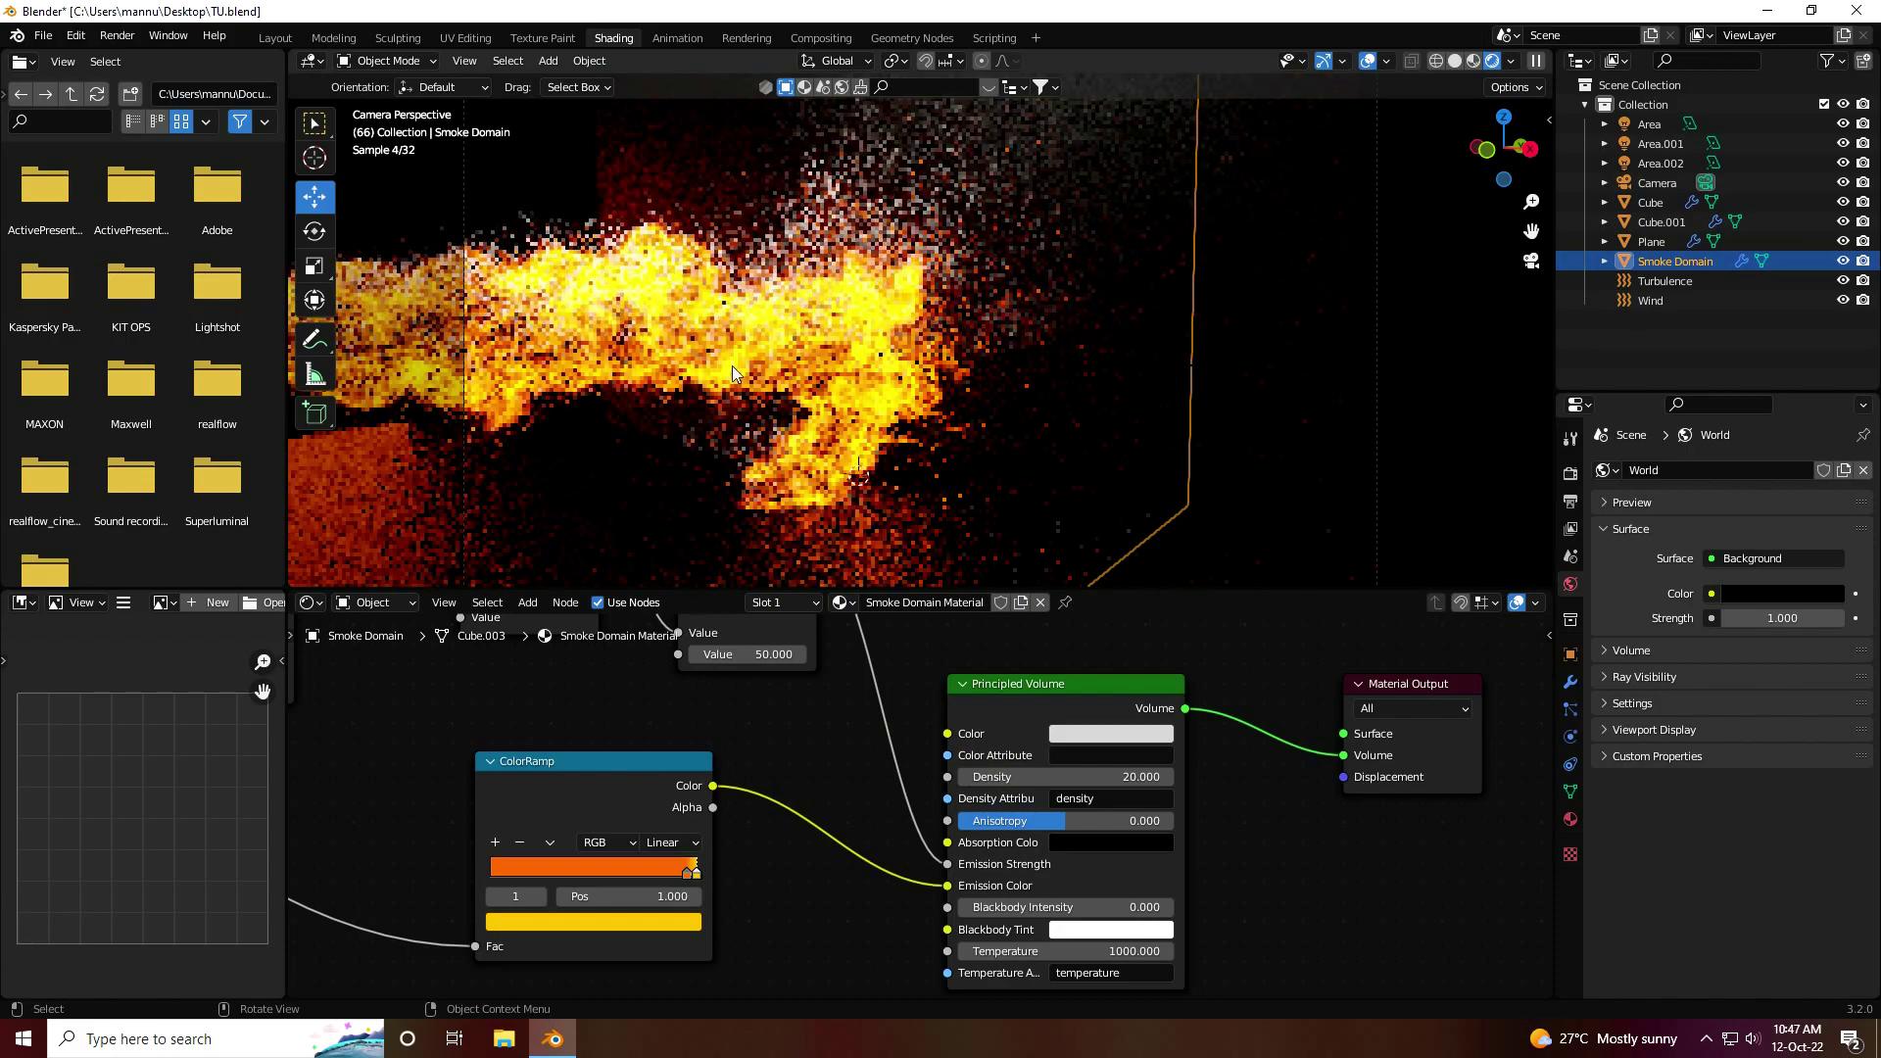
{"action": "left_click", "coordinate": [809, 244]}
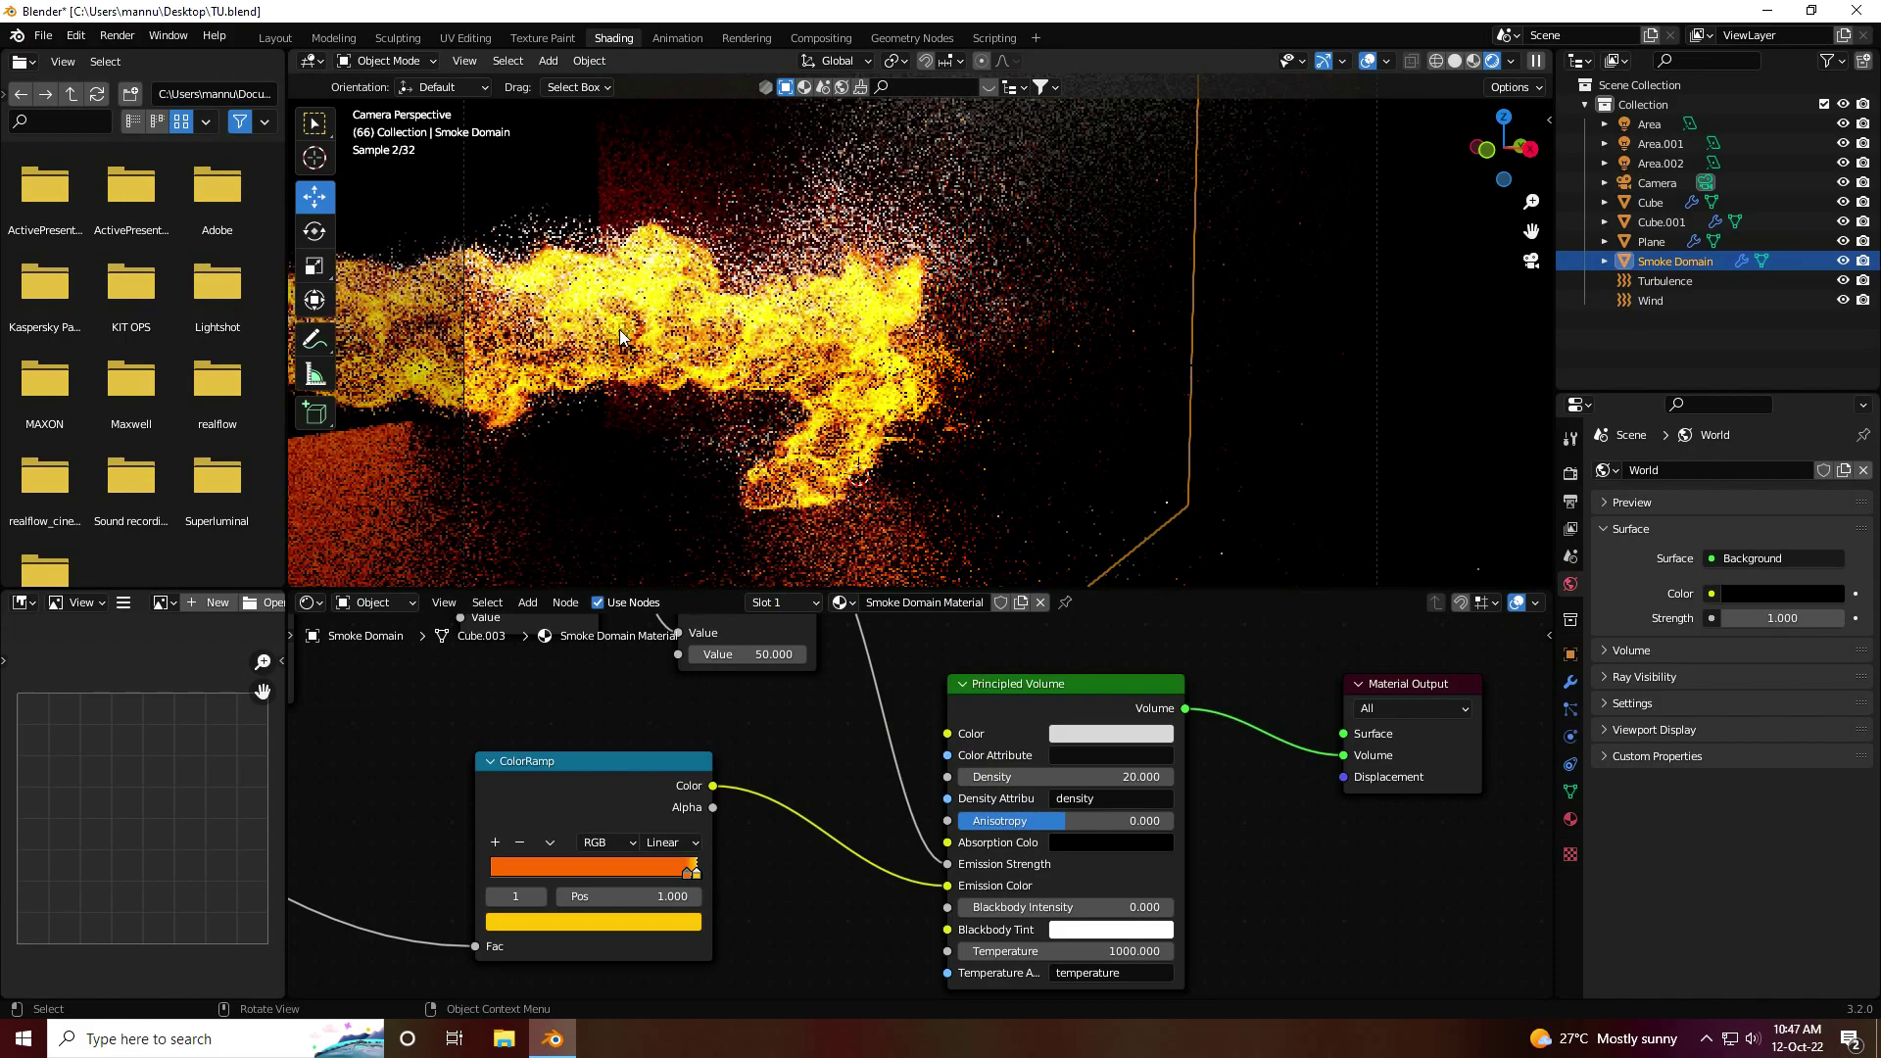
{"action": "left_click", "coordinate": [45, 35]}
{"action": "left_click", "coordinate": [82, 165]}
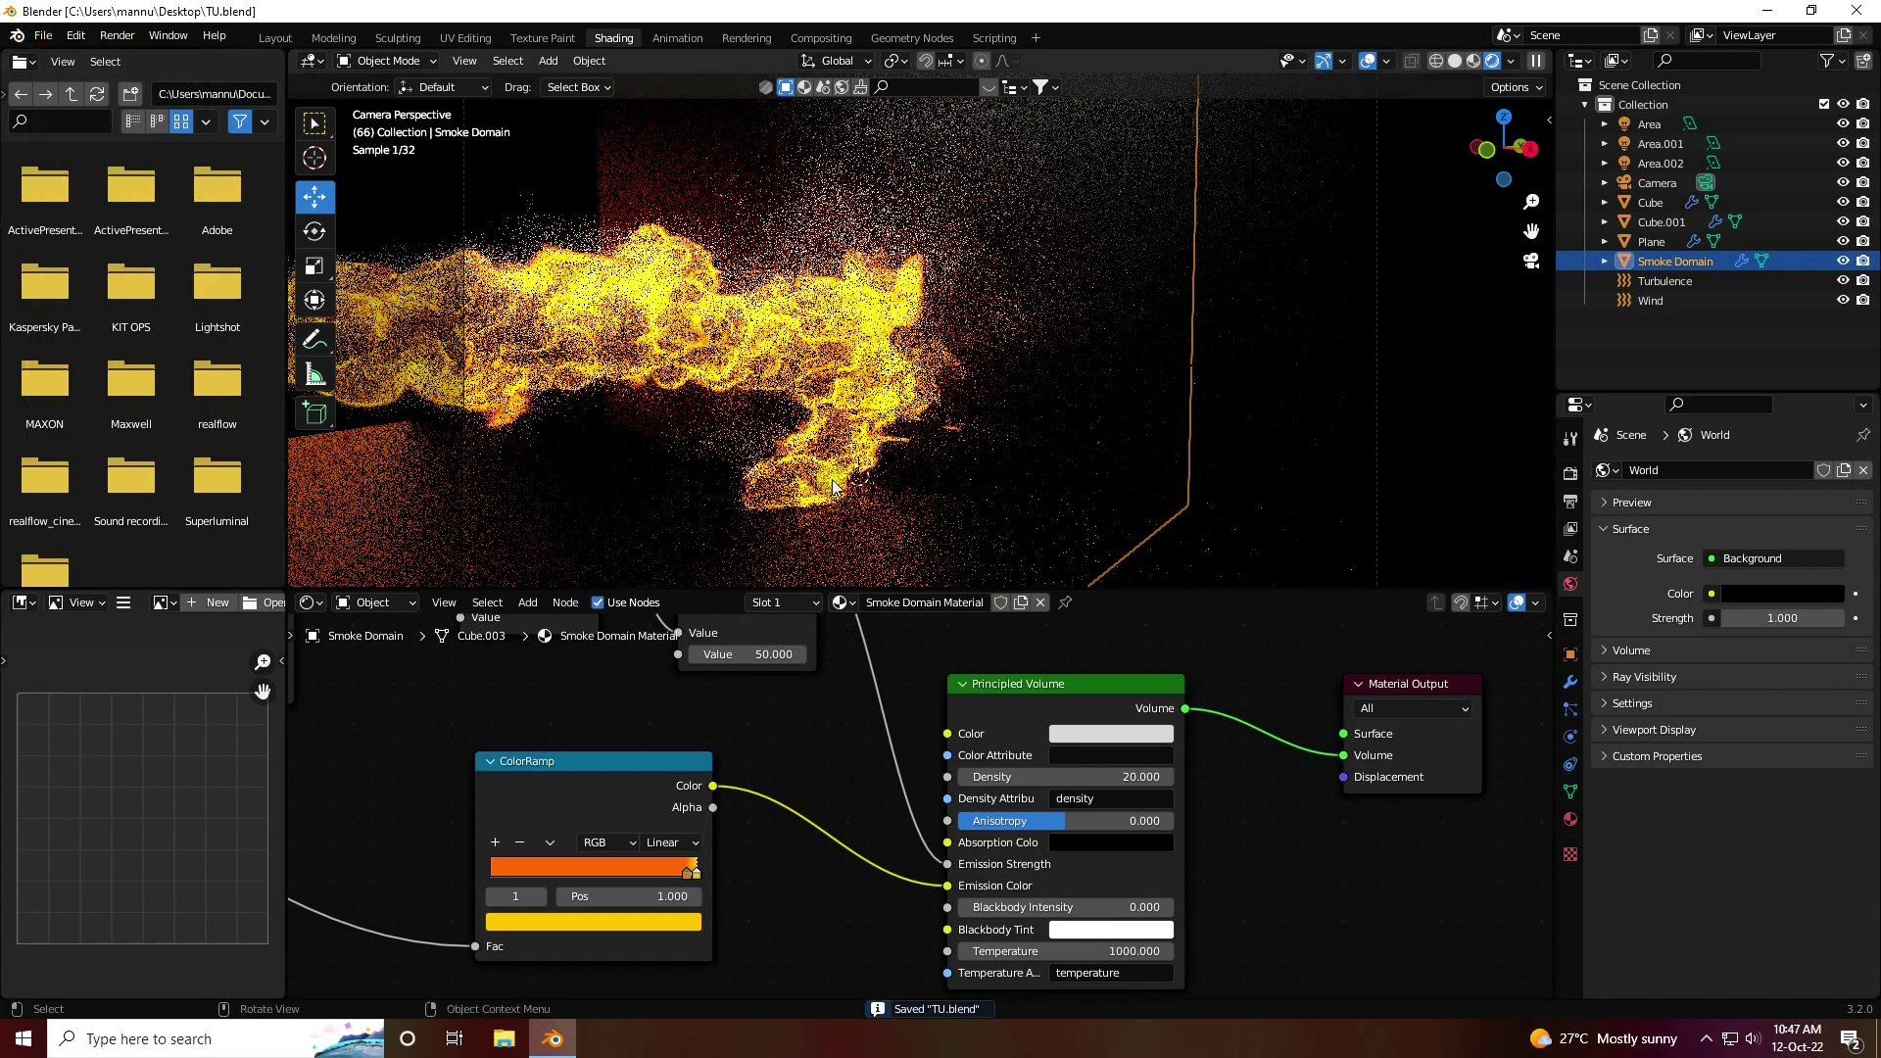
Switch to the Layout workspace, go to frame 129 and preview the fire in rendered shading
{"action": "left_click", "coordinate": [275, 38]}
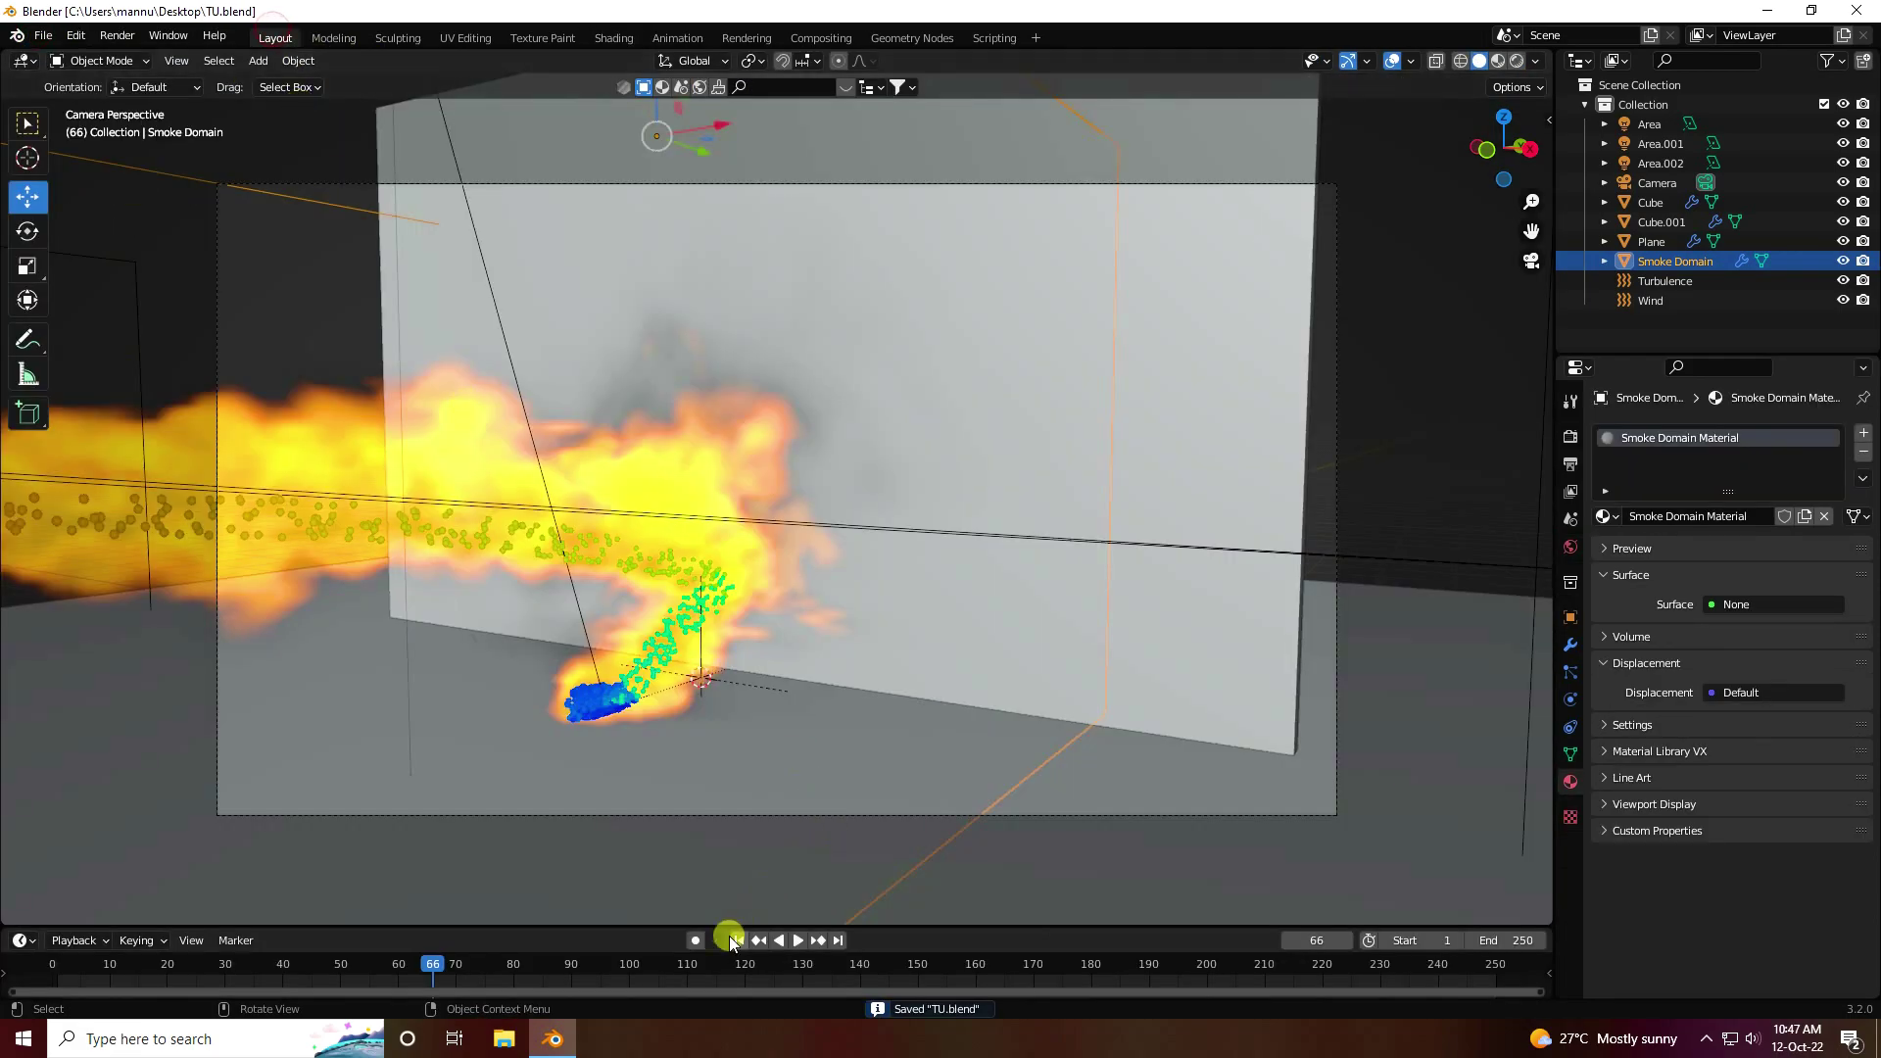
{"action": "left_click", "coordinate": [800, 961]}
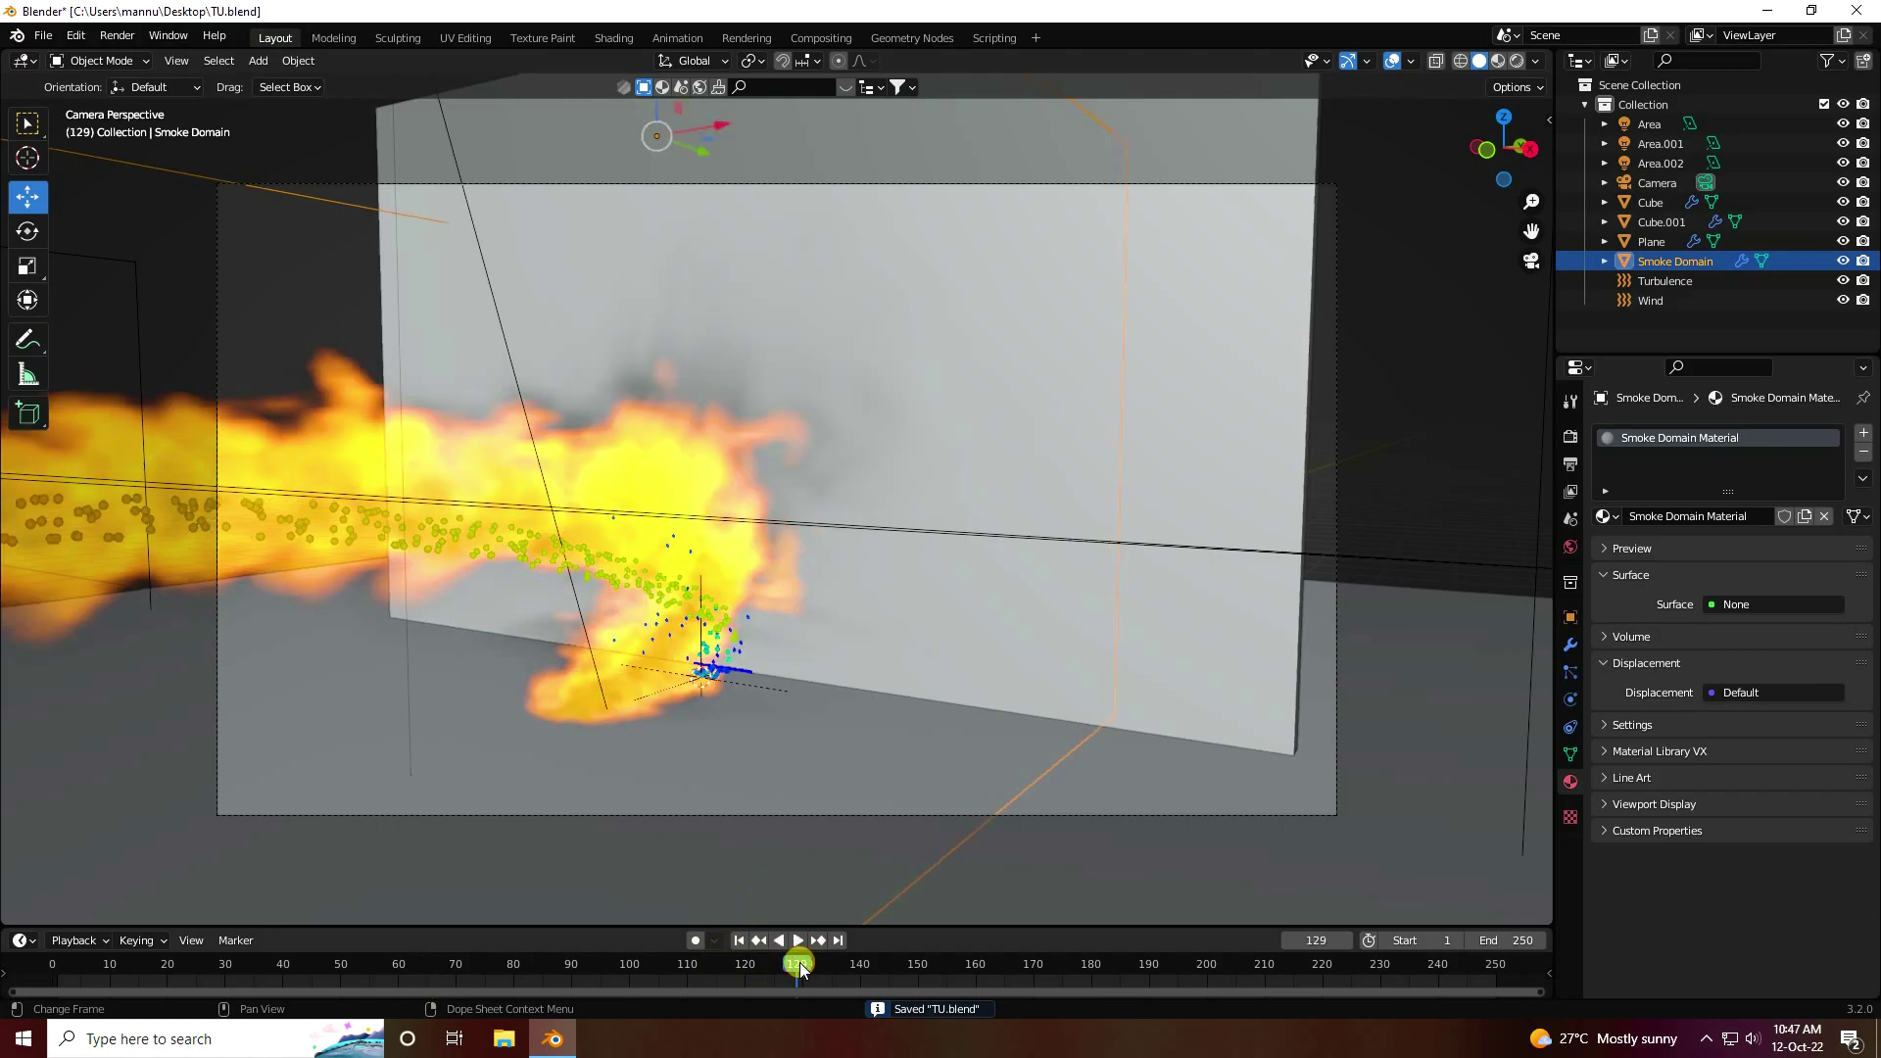
{"action": "left_click", "coordinate": [1516, 60]}
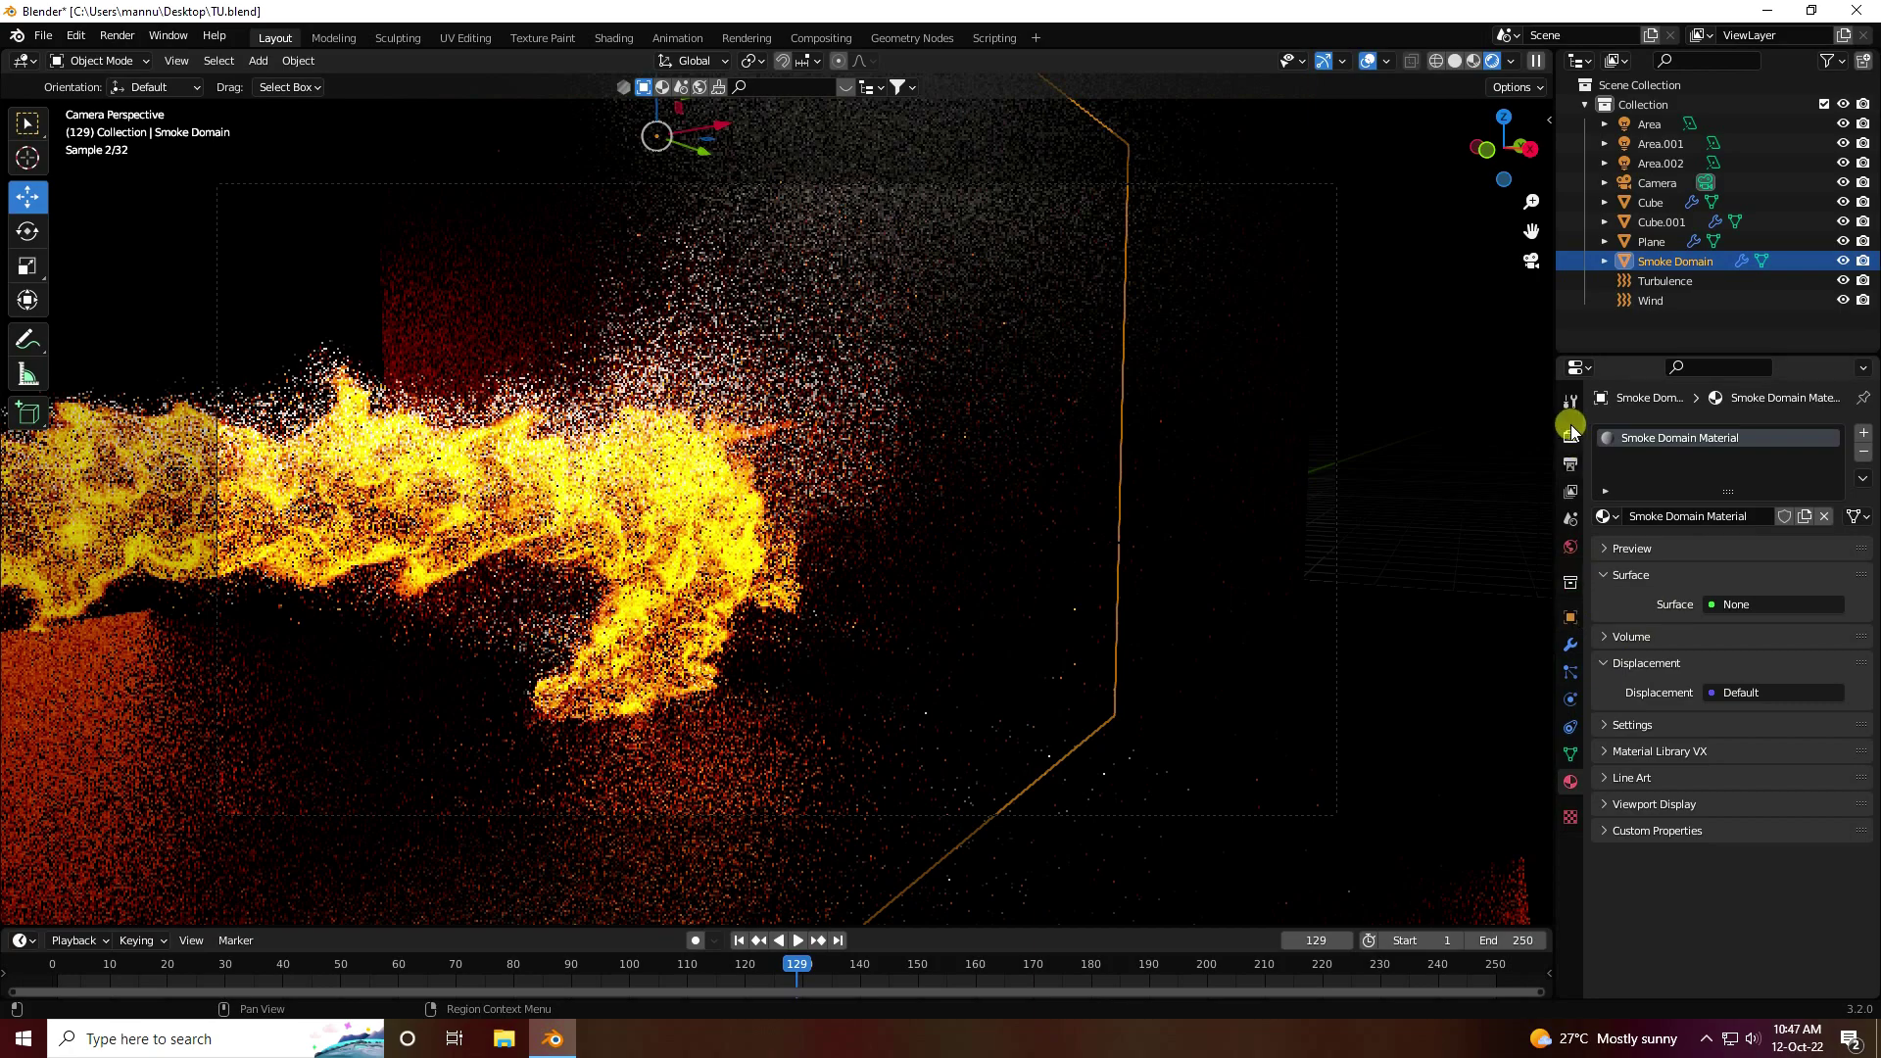
Set the scene's output frame rate to 30 fps
{"action": "left_click", "coordinate": [1571, 468]}
{"action": "left_click", "coordinate": [1767, 610]}
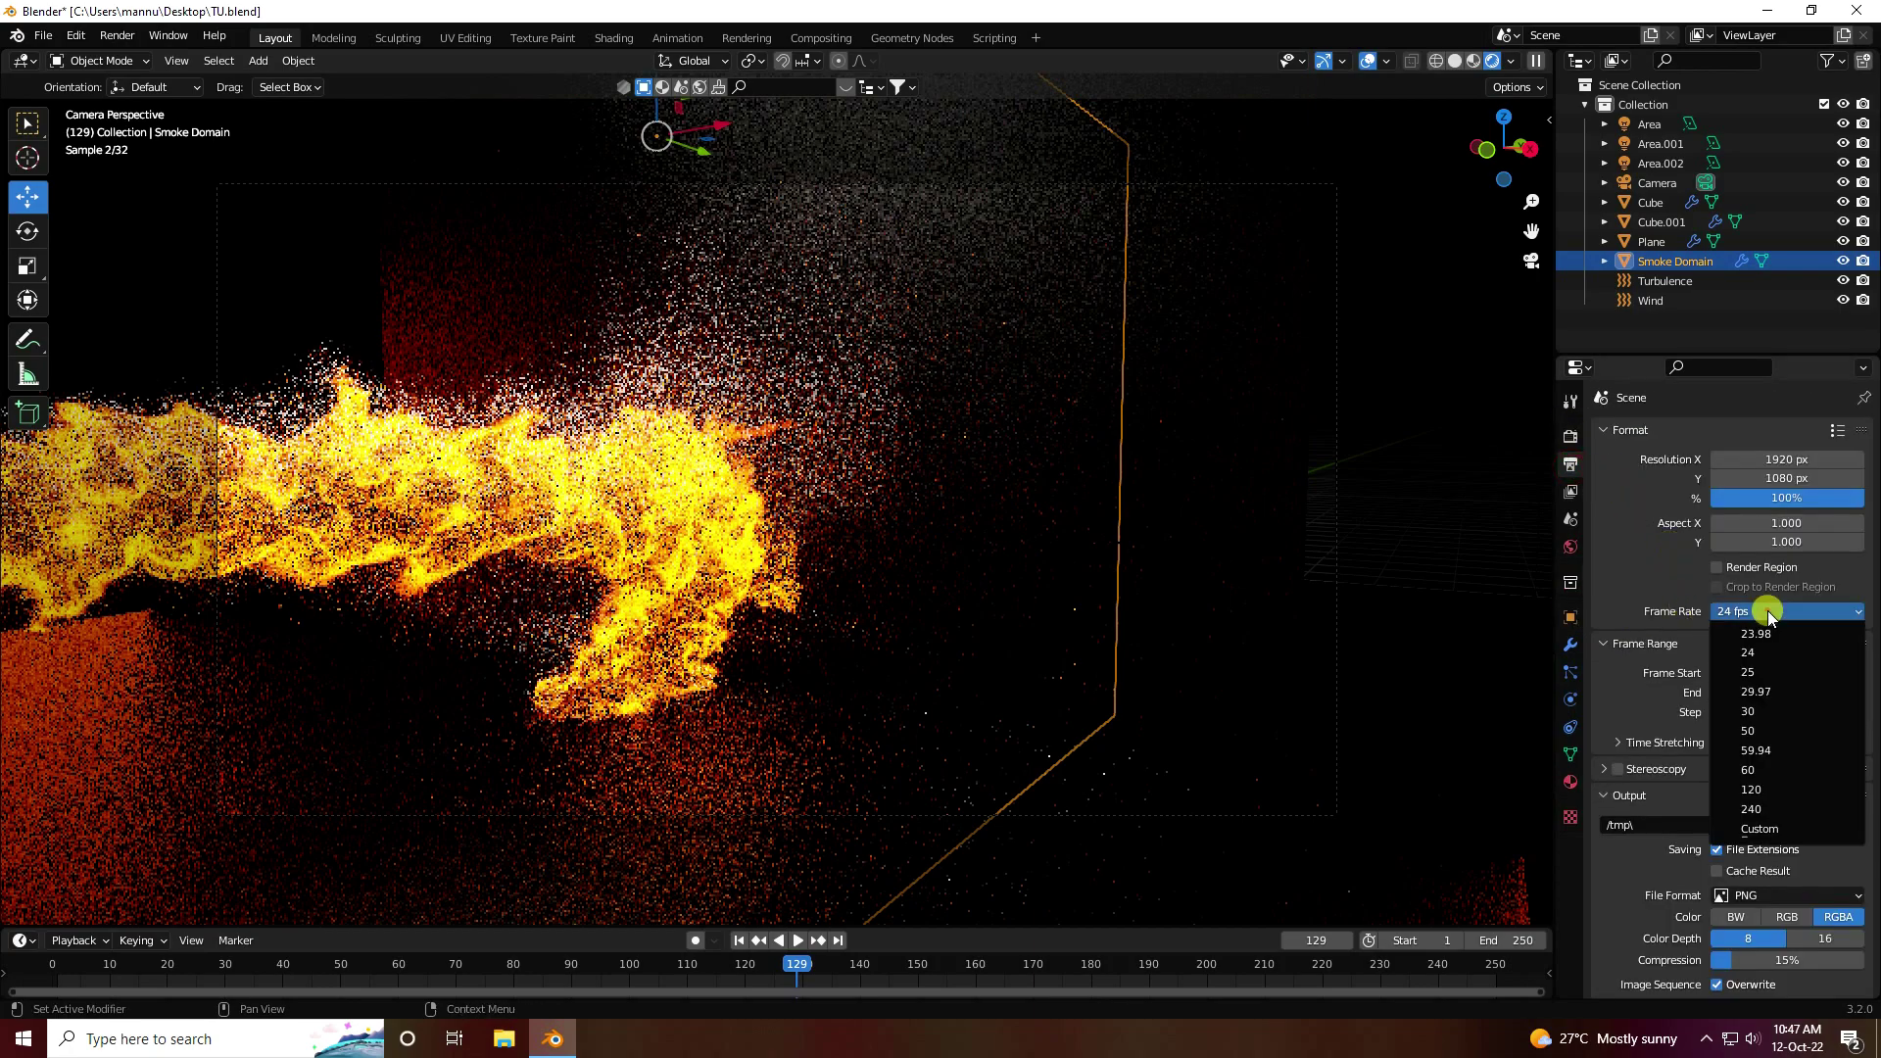
{"action": "left_click", "coordinate": [1768, 710]}
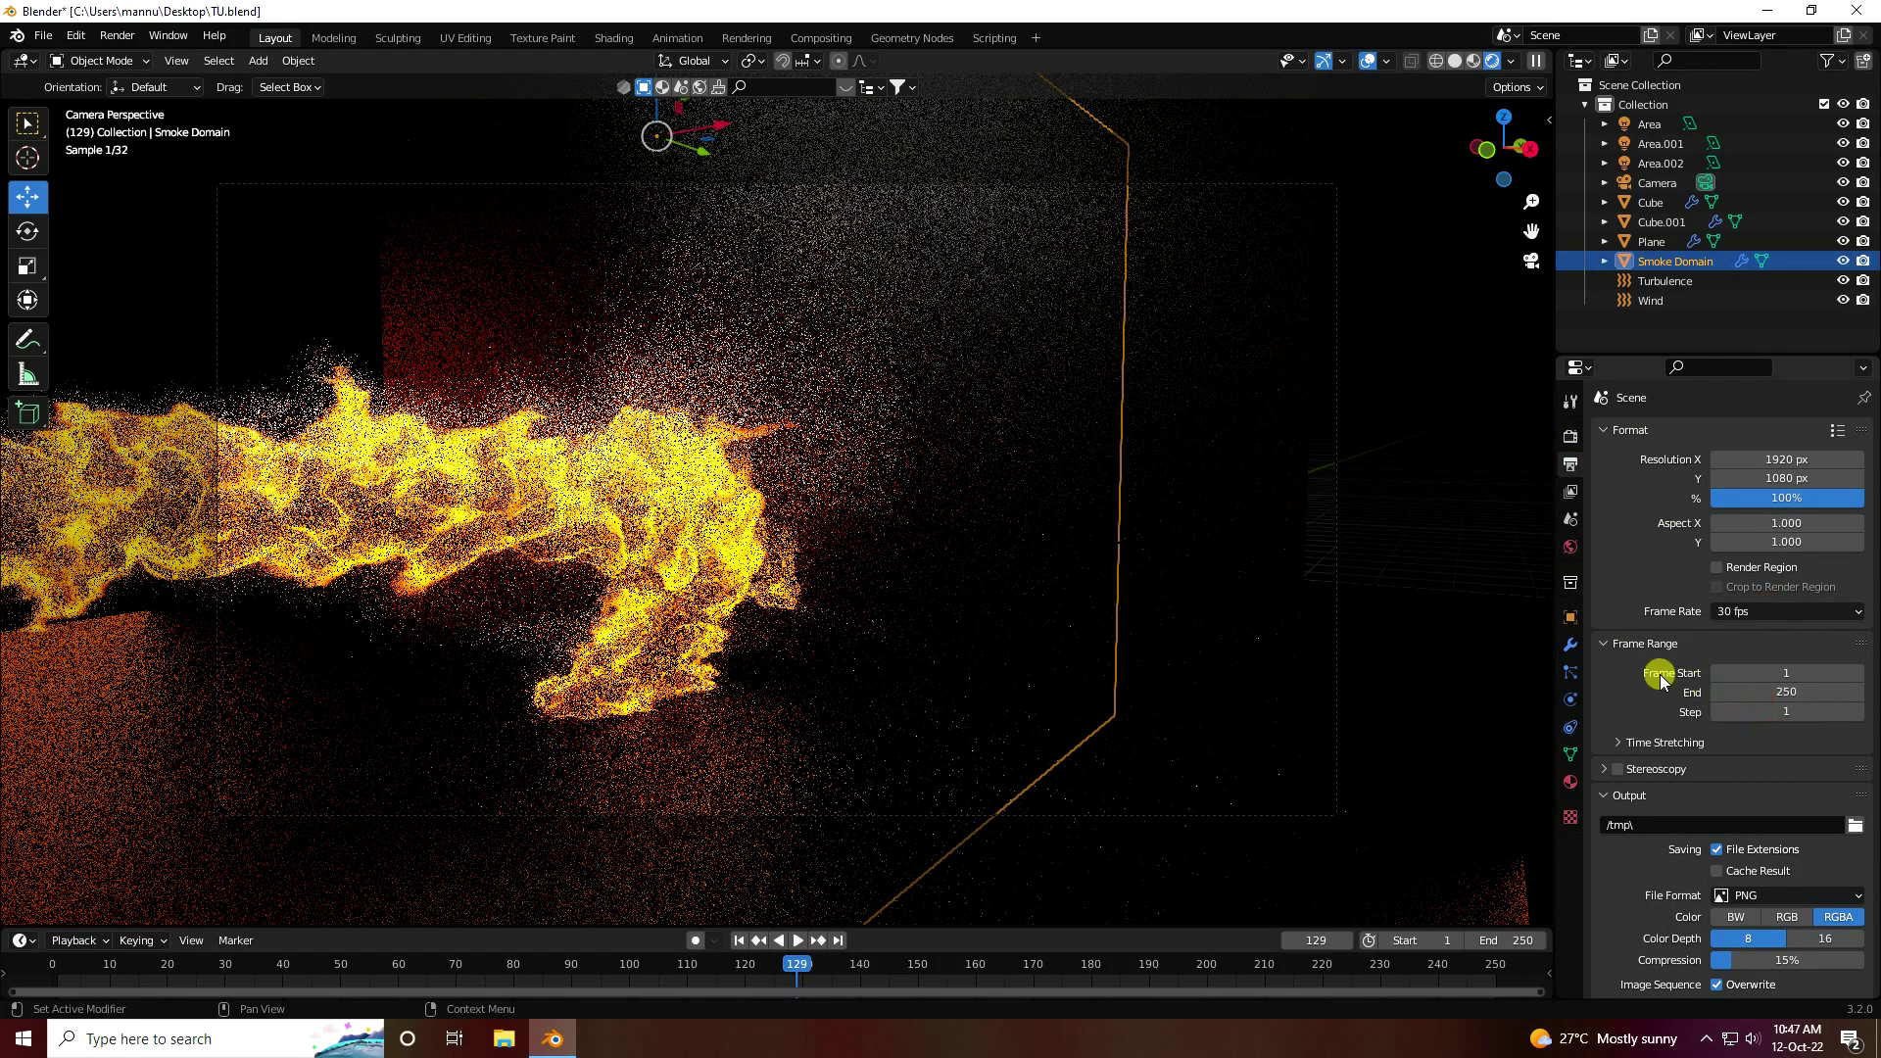
Browse for the render output path and create a new folder named FIRE RE on the Desktop
{"action": "left_click", "coordinate": [1855, 826]}
{"action": "left_click", "coordinate": [382, 464]}
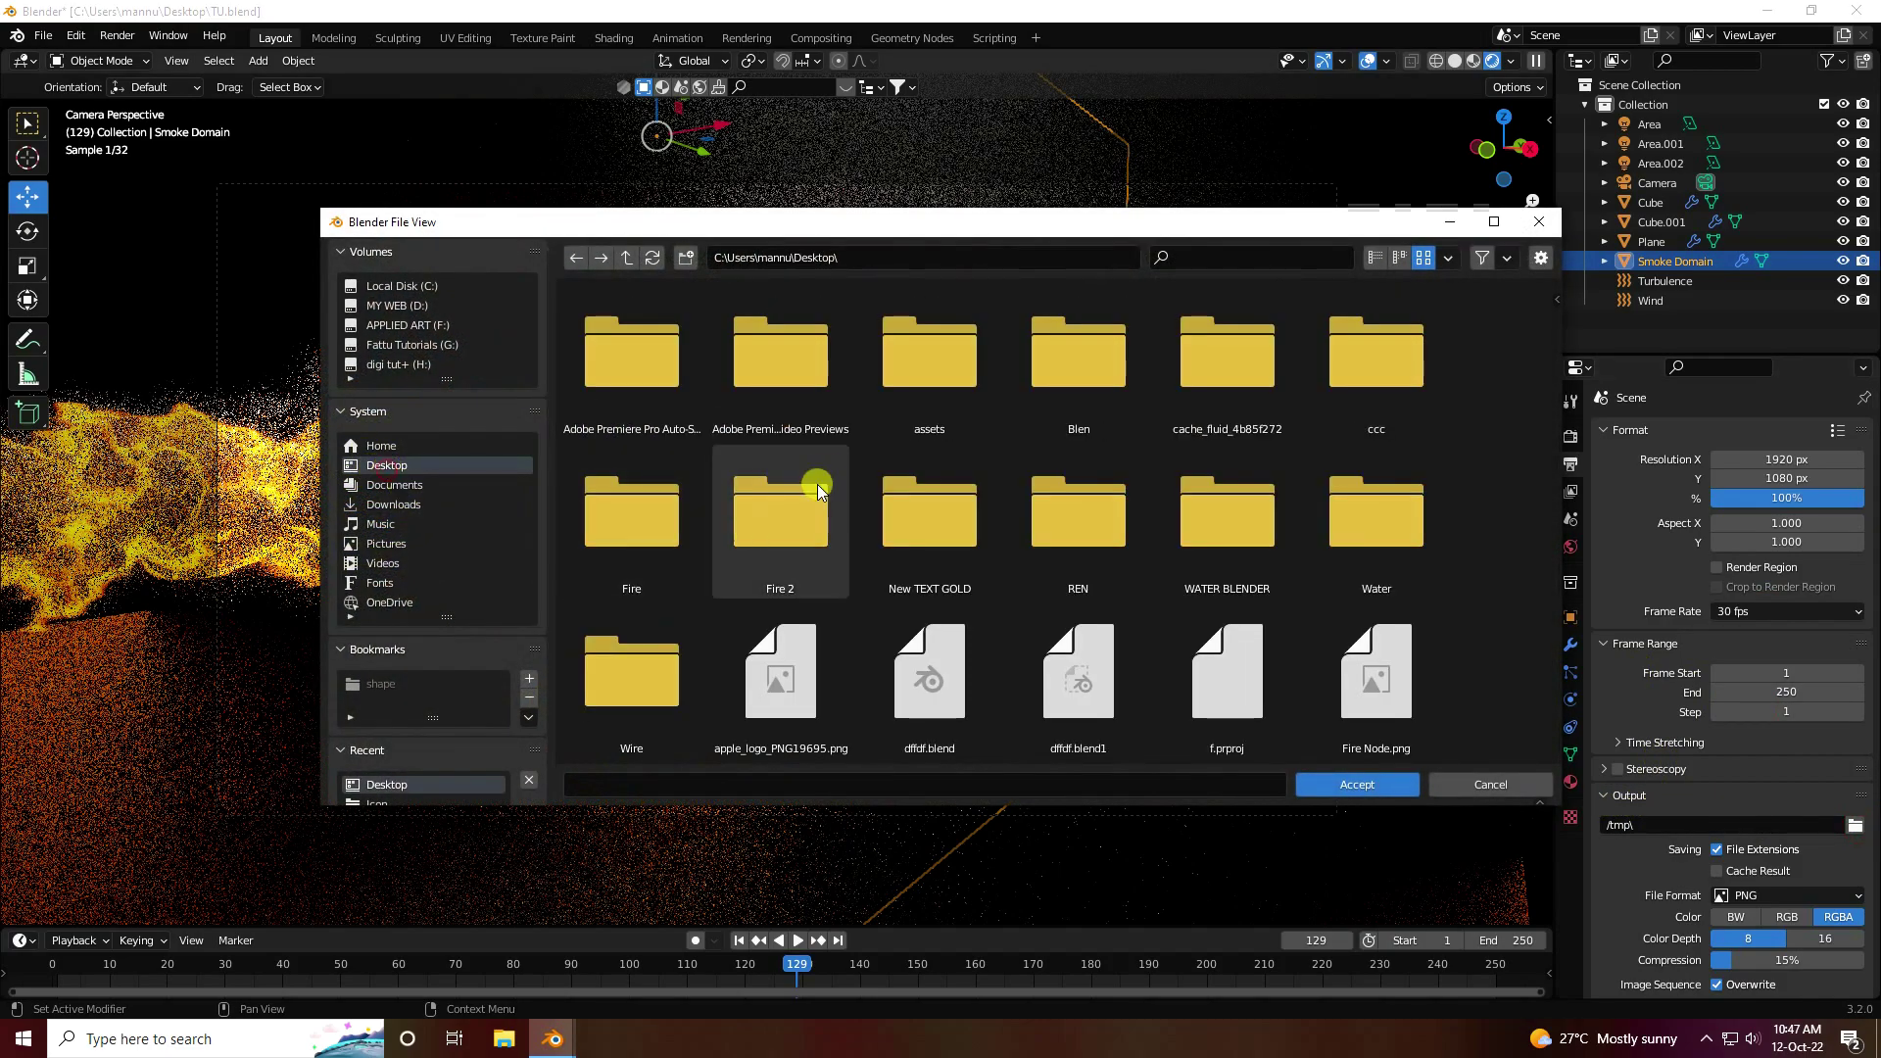
{"action": "right_click", "coordinate": [861, 428]}
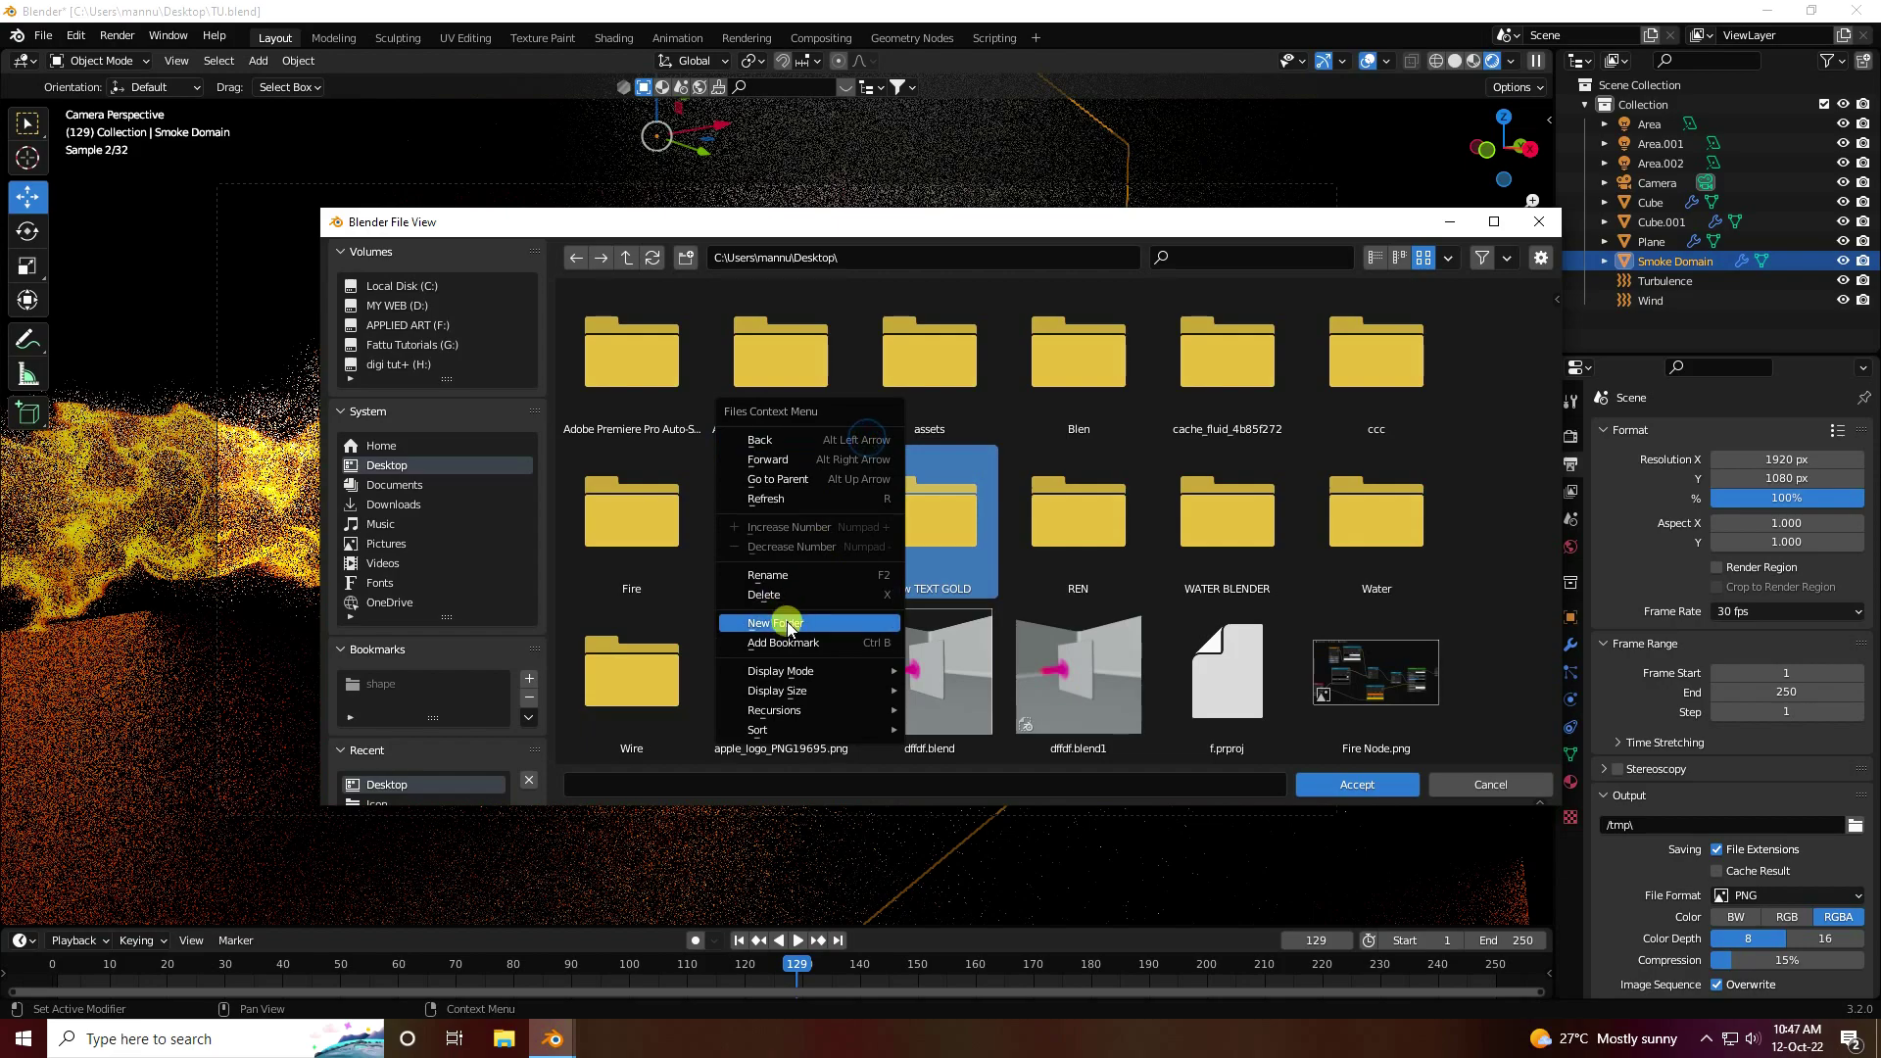
{"action": "left_click", "coordinate": [839, 616]}
{"action": "type", "text": "Fi"}
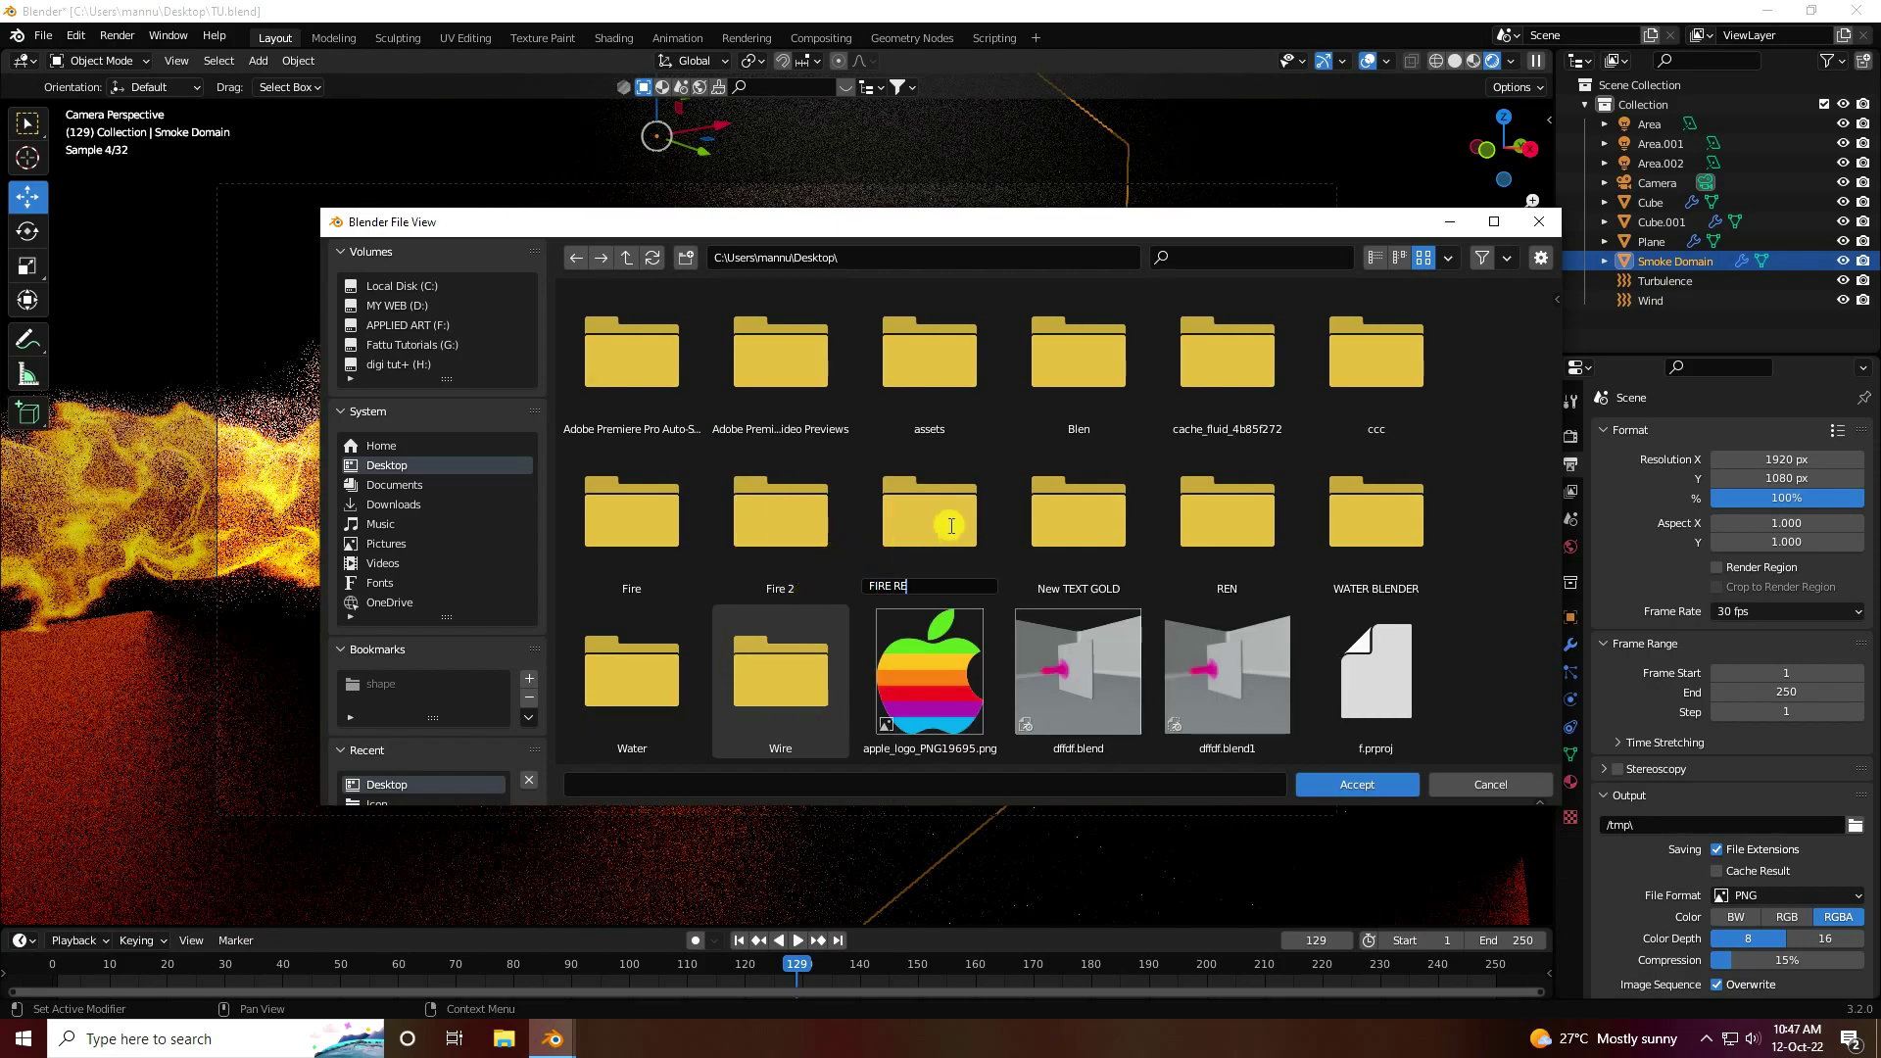
{"action": "type", "text": "RE RE"}
{"action": "key", "text": "Return"}
Set the render output to the FIRE RE folder with z as the file name
{"action": "double_click", "coordinate": [778, 510]}
{"action": "left_click", "coordinate": [831, 781]}
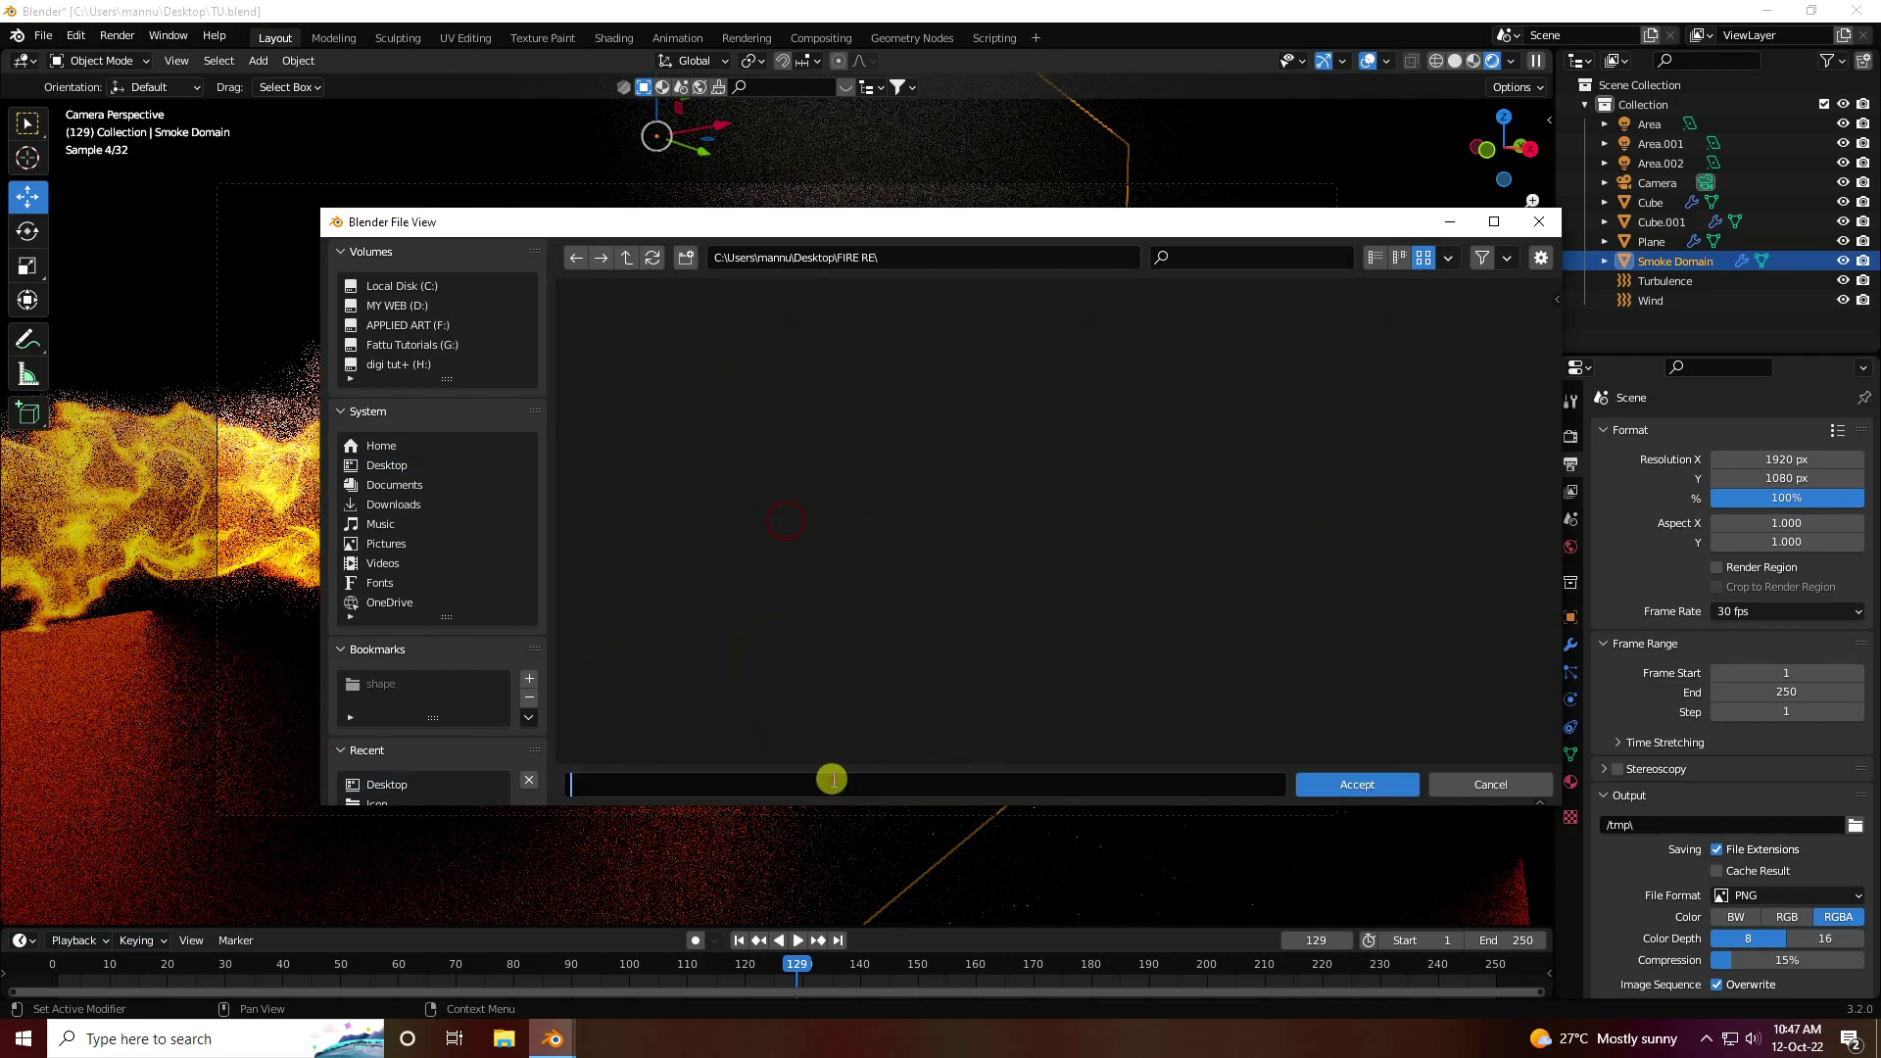
{"action": "type", "text": "z"}
{"action": "left_click", "coordinate": [1371, 786]}
{"action": "left_click", "coordinate": [1374, 785]}
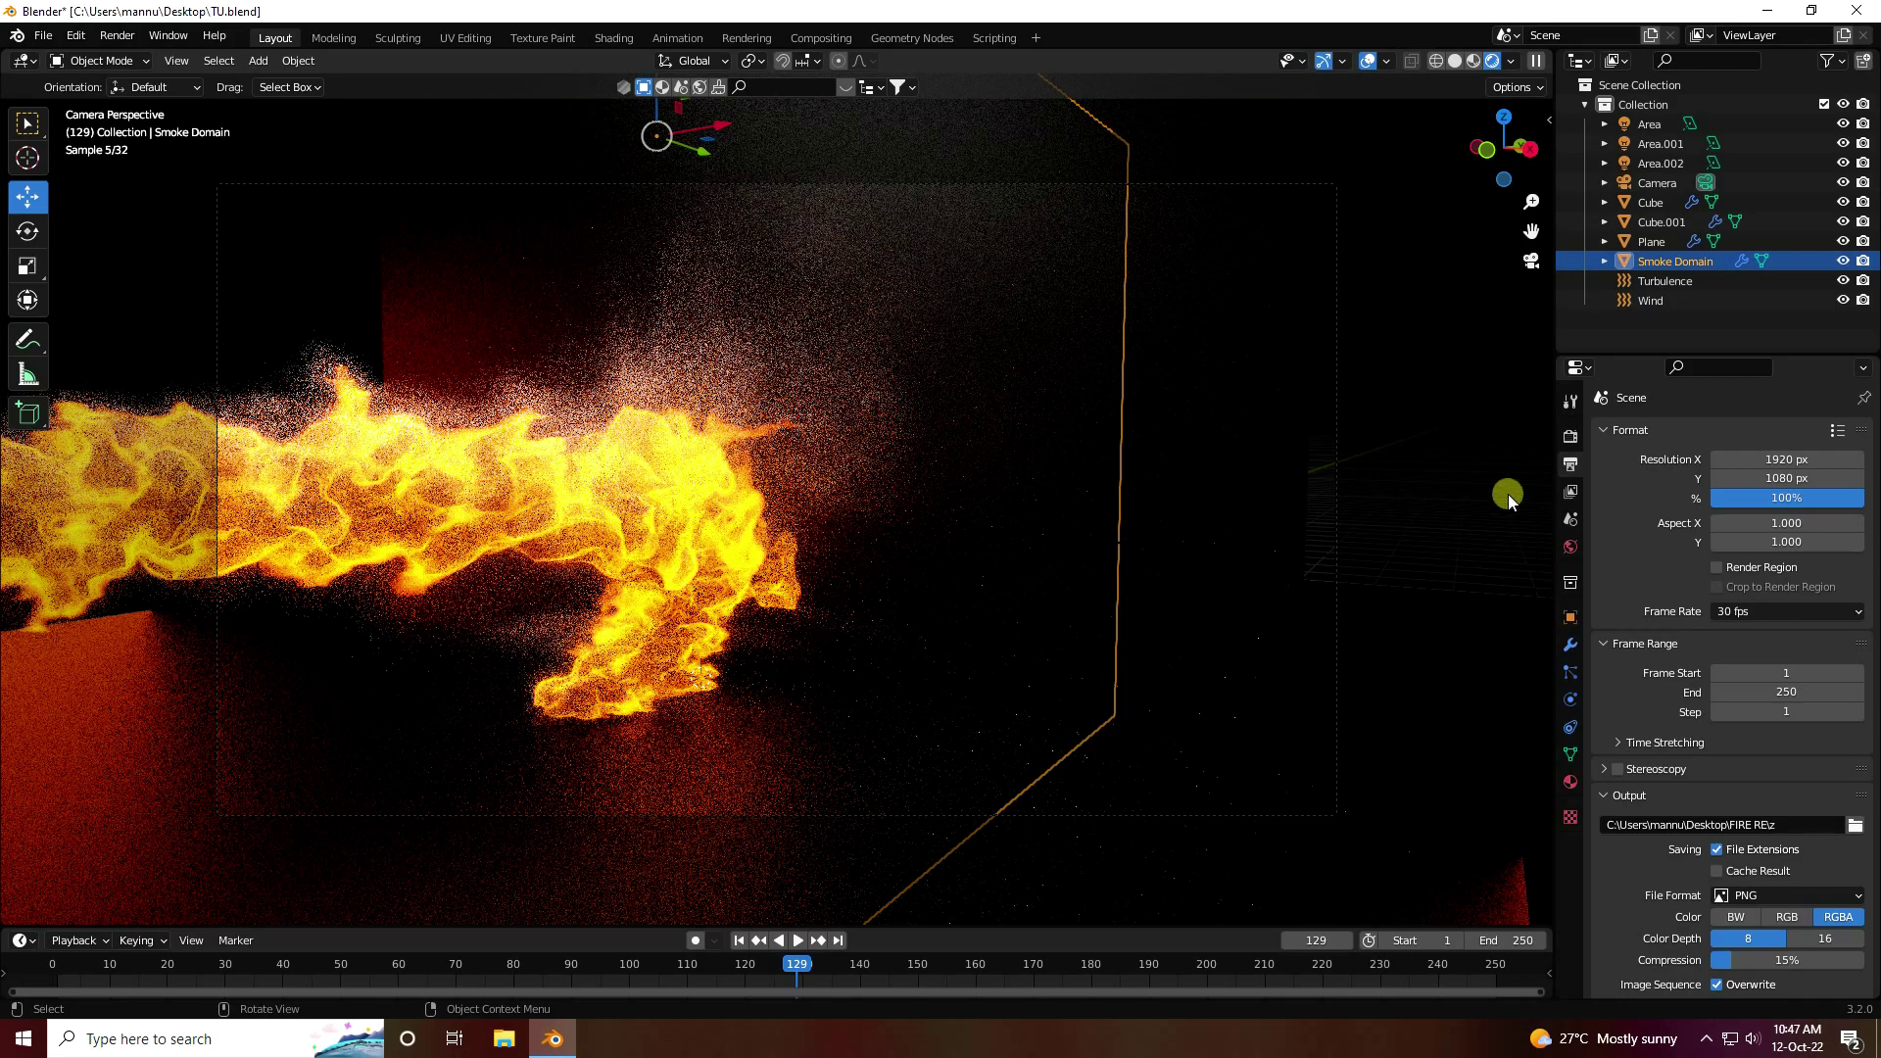
{"action": "left_click", "coordinate": [1571, 433]}
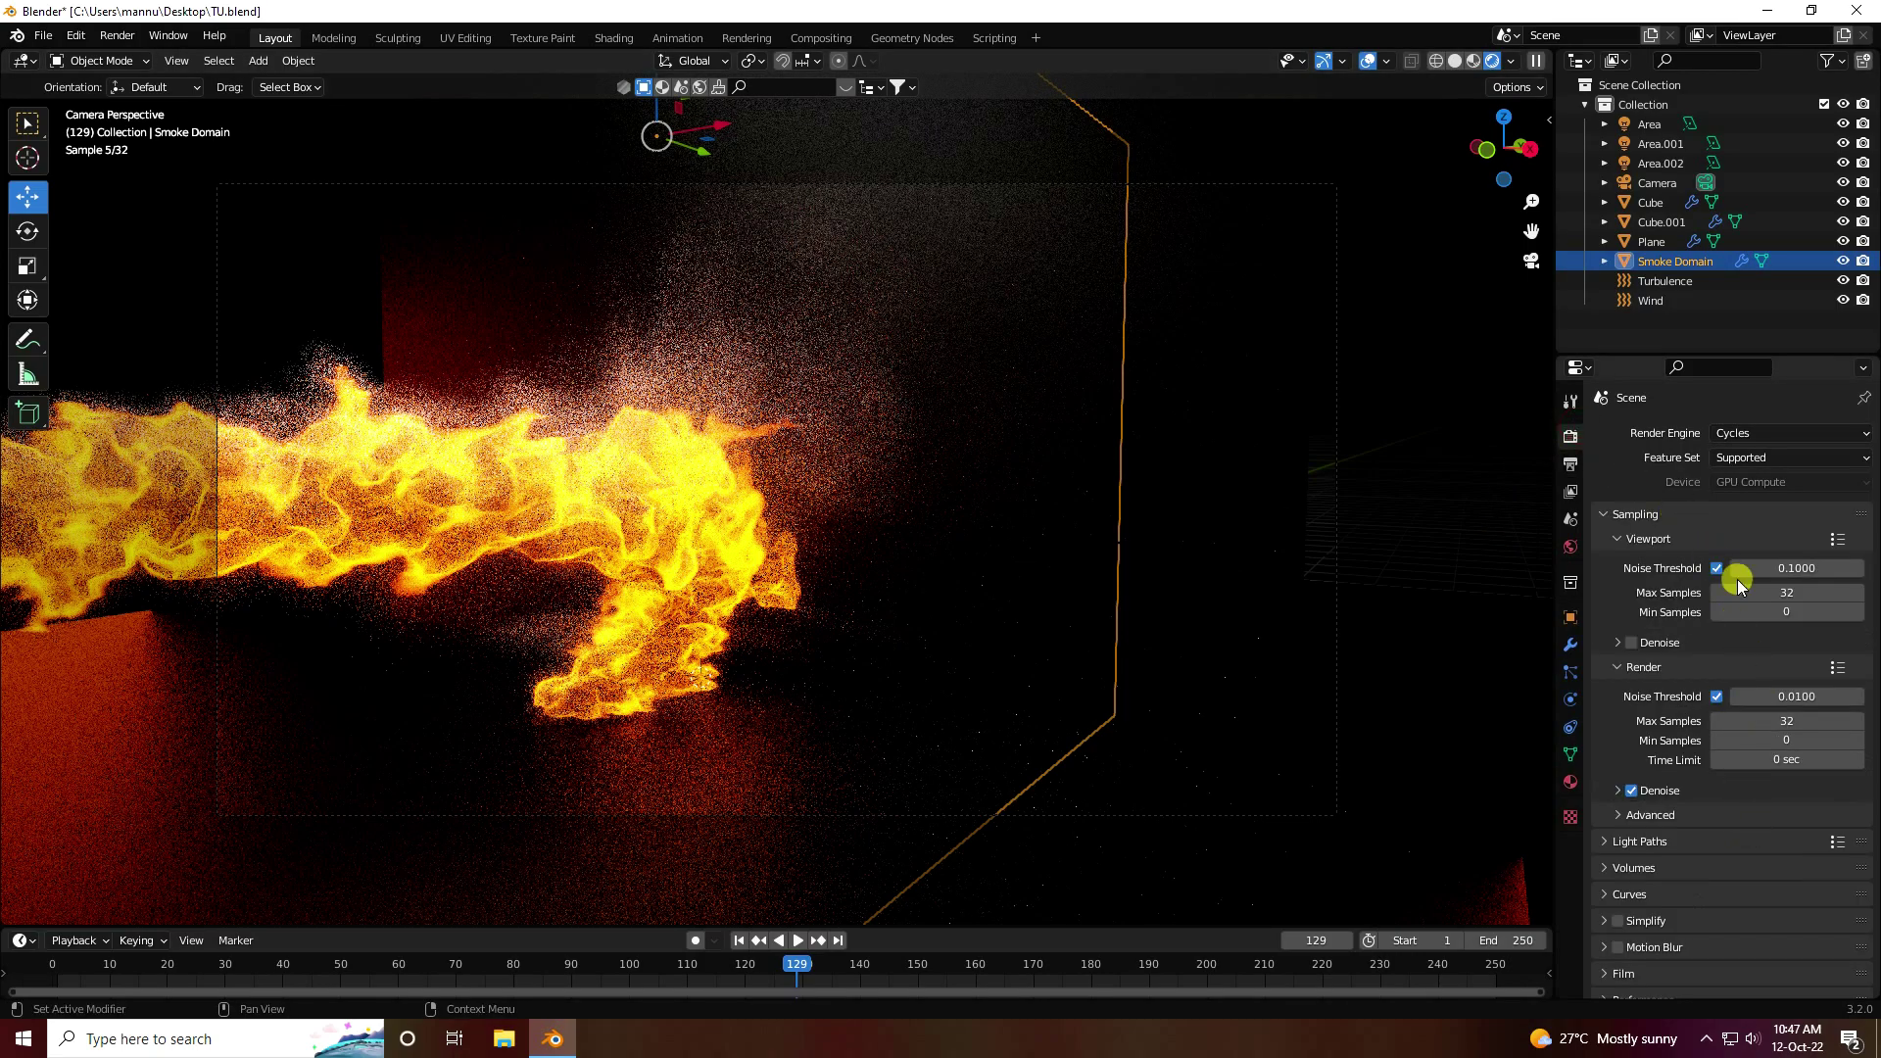
{"action": "scroll", "coordinate": [1689, 901], "scroll_direction": "down", "scroll_amount": 5}
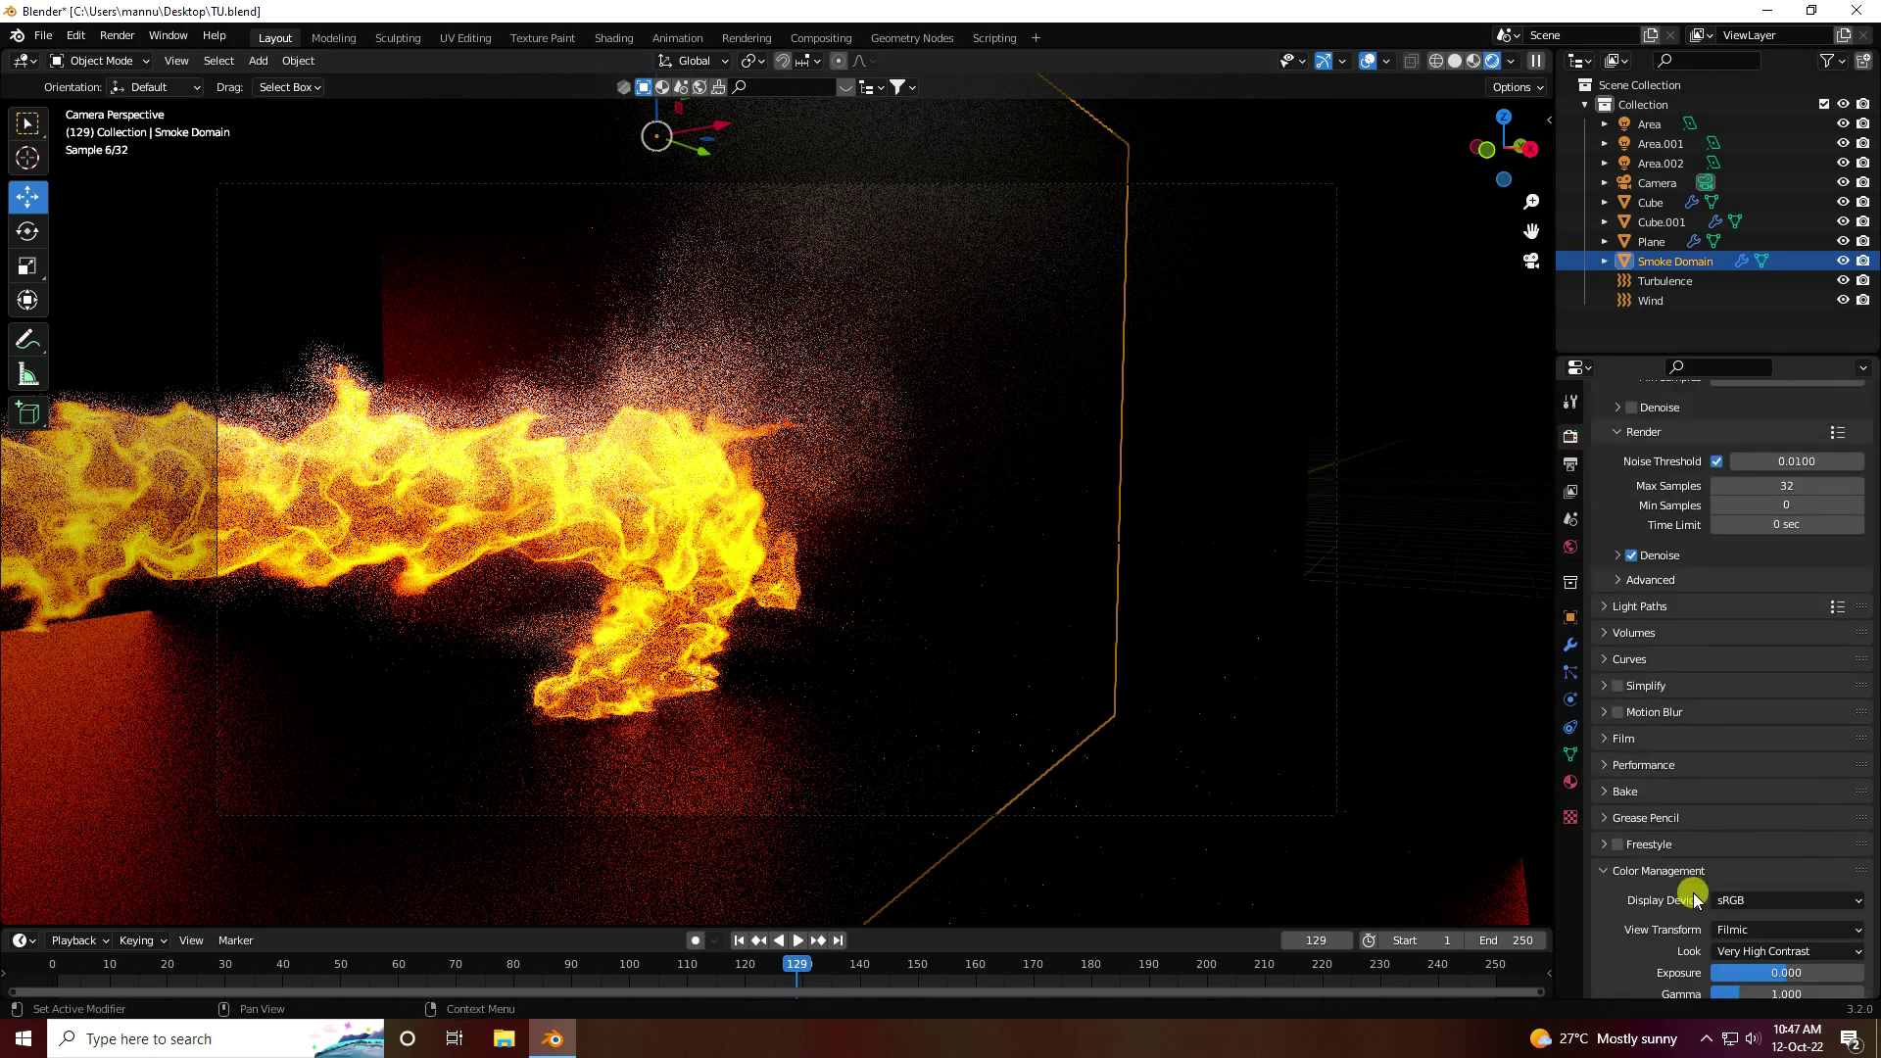
{"action": "left_click", "coordinate": [1680, 869]}
{"action": "scroll", "coordinate": [1655, 930], "scroll_direction": "down", "scroll_amount": 2}
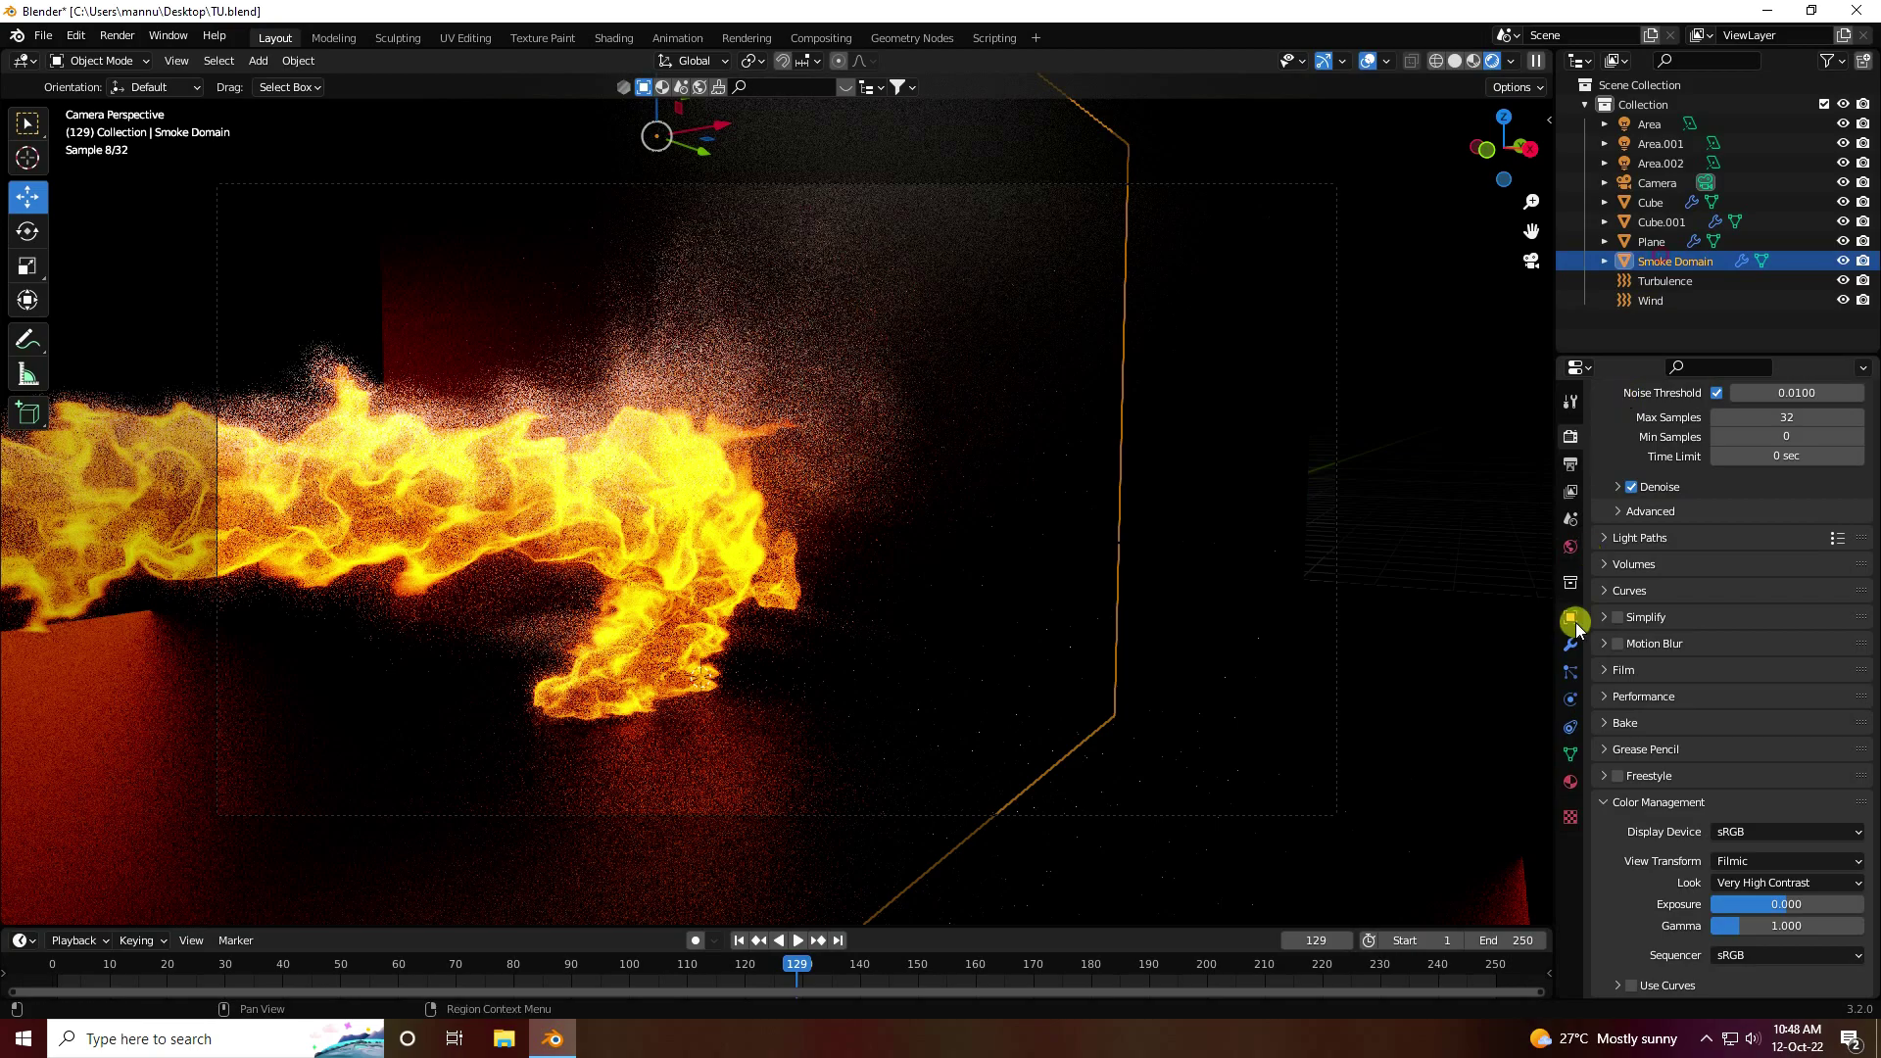
Free the baked fluid data of the Smoke Domain
{"action": "left_click", "coordinate": [1568, 704]}
{"action": "scroll", "coordinate": [1670, 764], "scroll_direction": "up", "scroll_amount": 5}
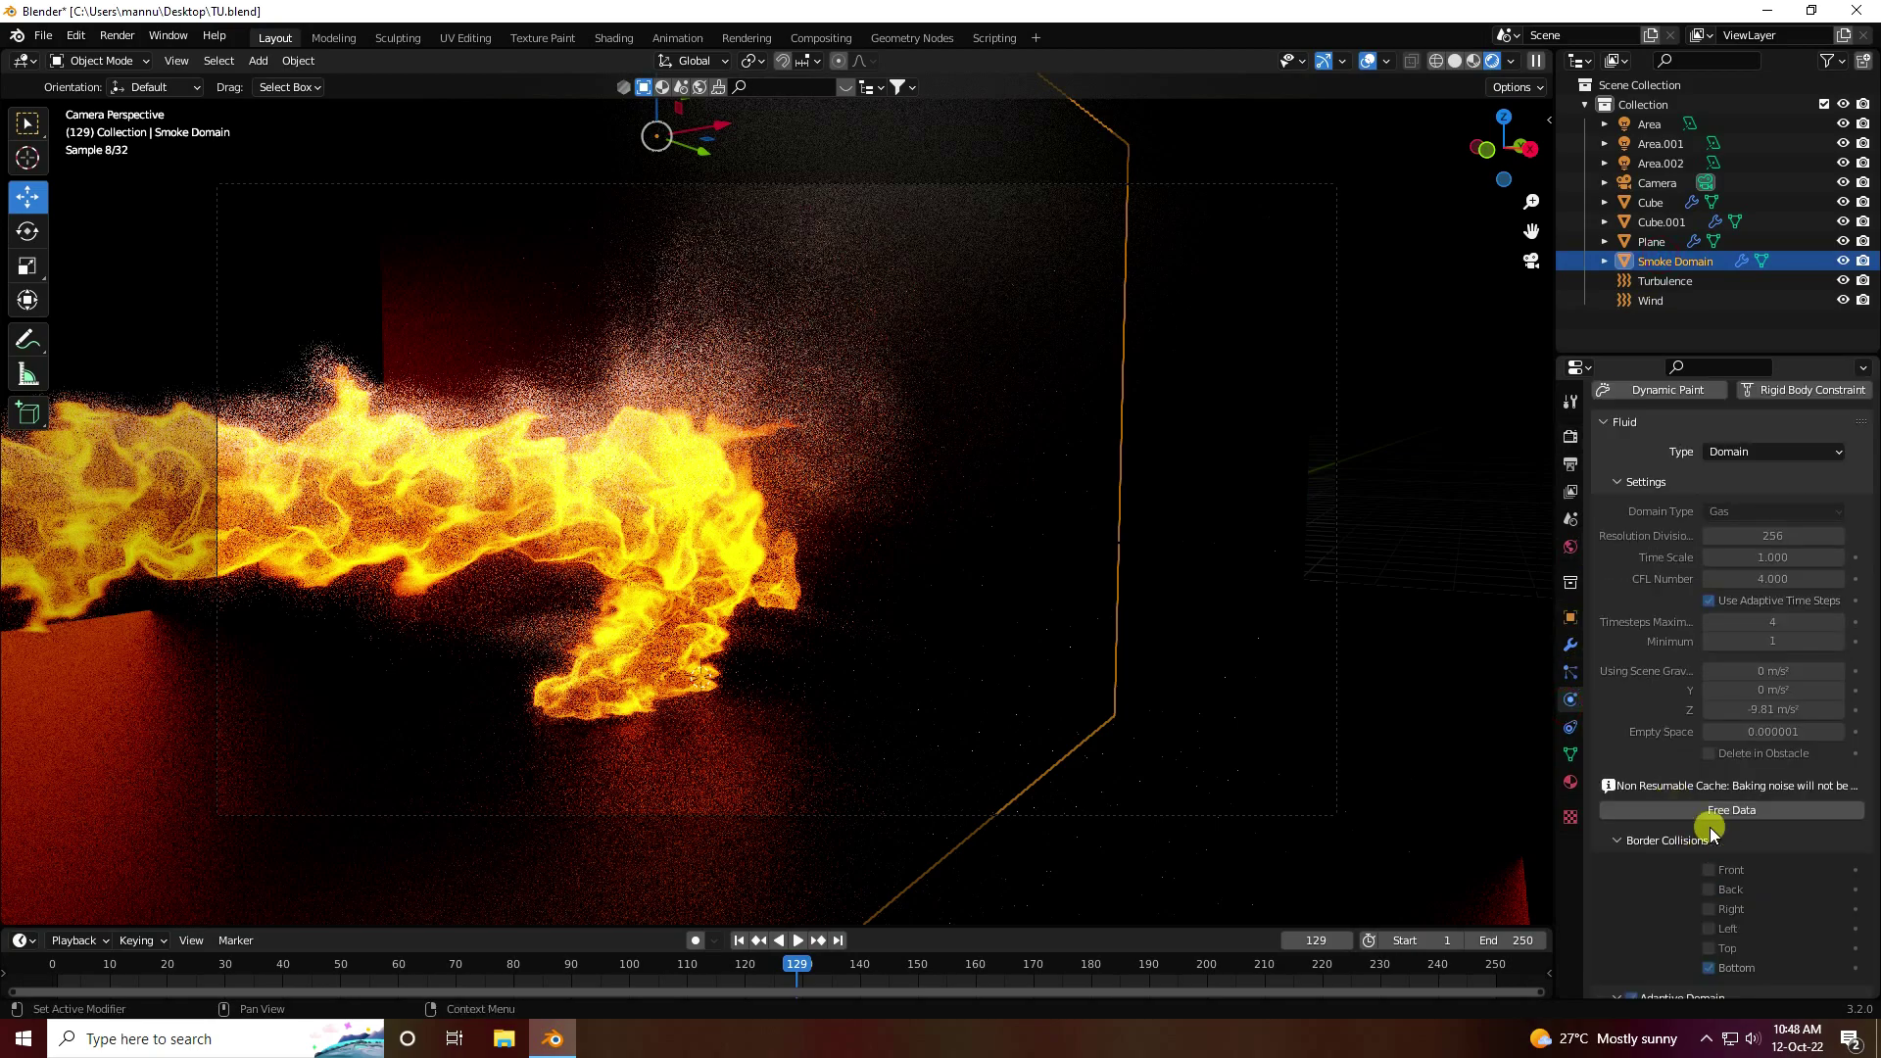
{"action": "left_click", "coordinate": [1756, 809]}
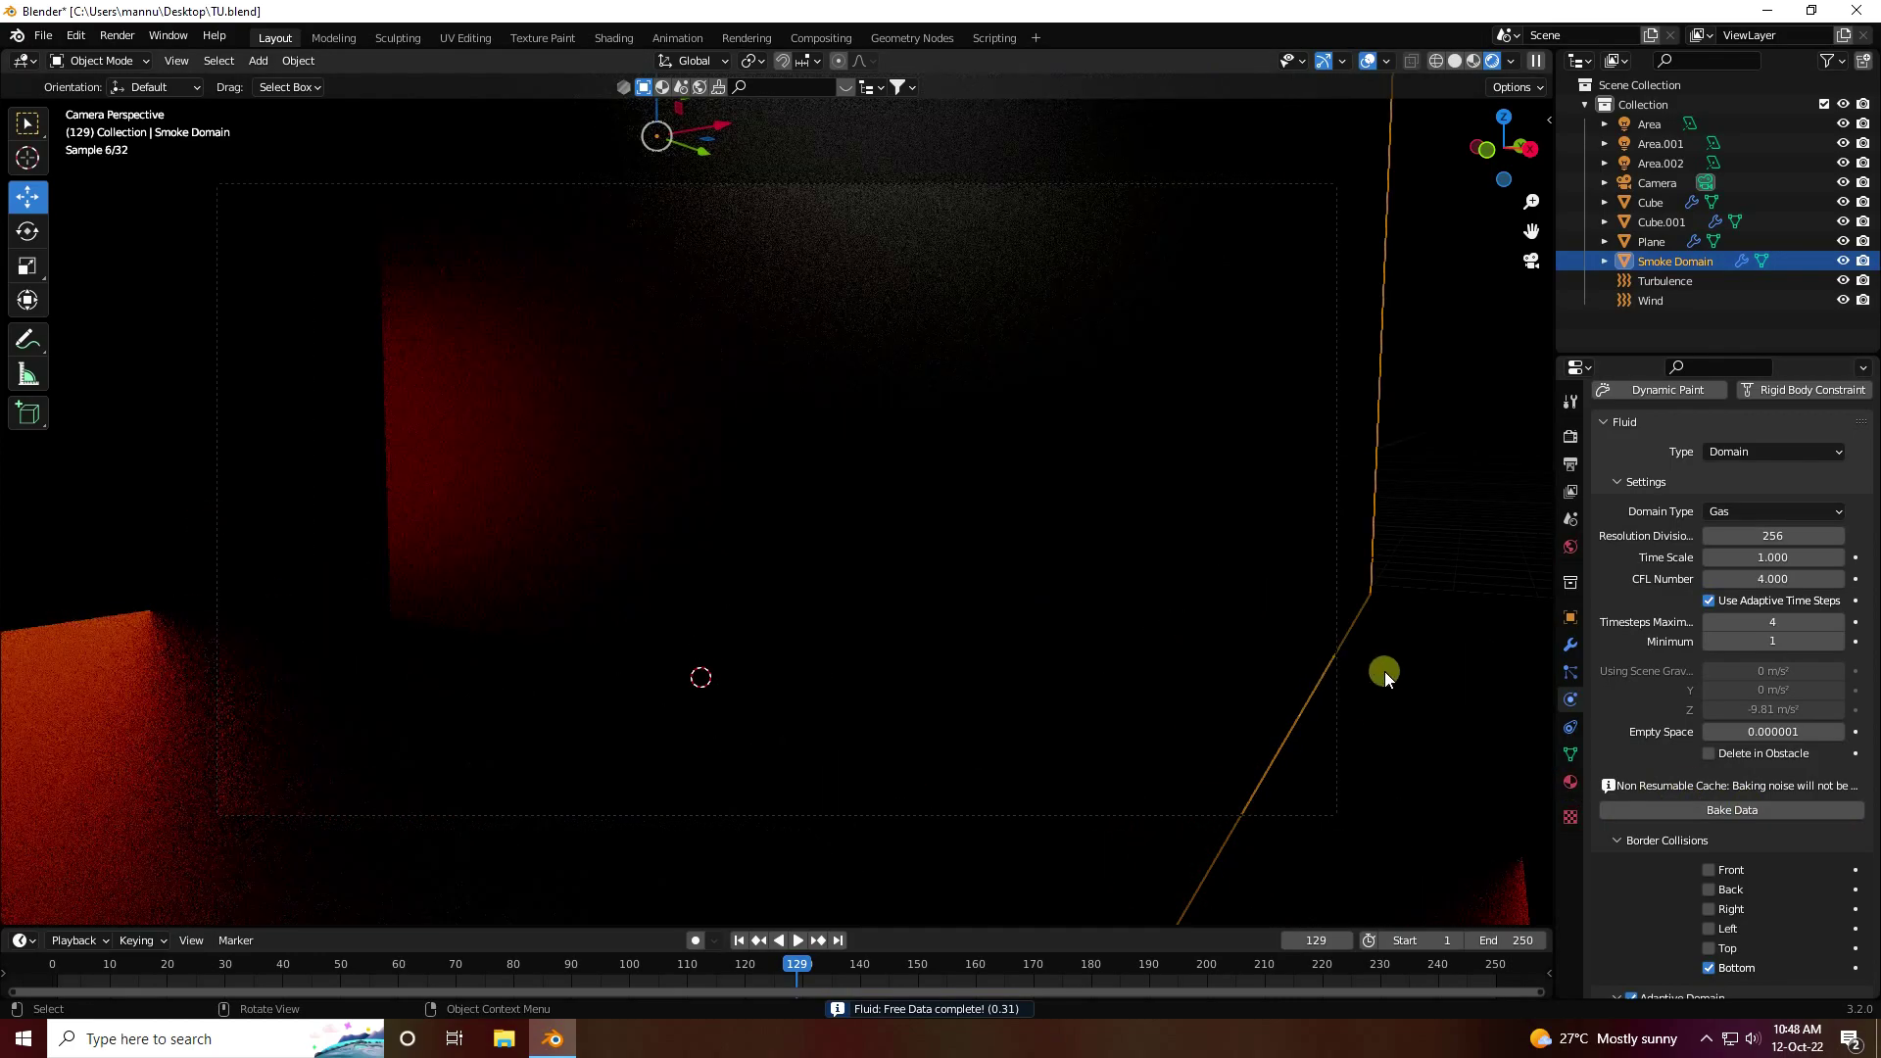
Set the Smoke Domain's cache end frame to 250 and bake the fluid data again
{"action": "scroll", "coordinate": [1698, 854], "scroll_direction": "down", "scroll_amount": 15}
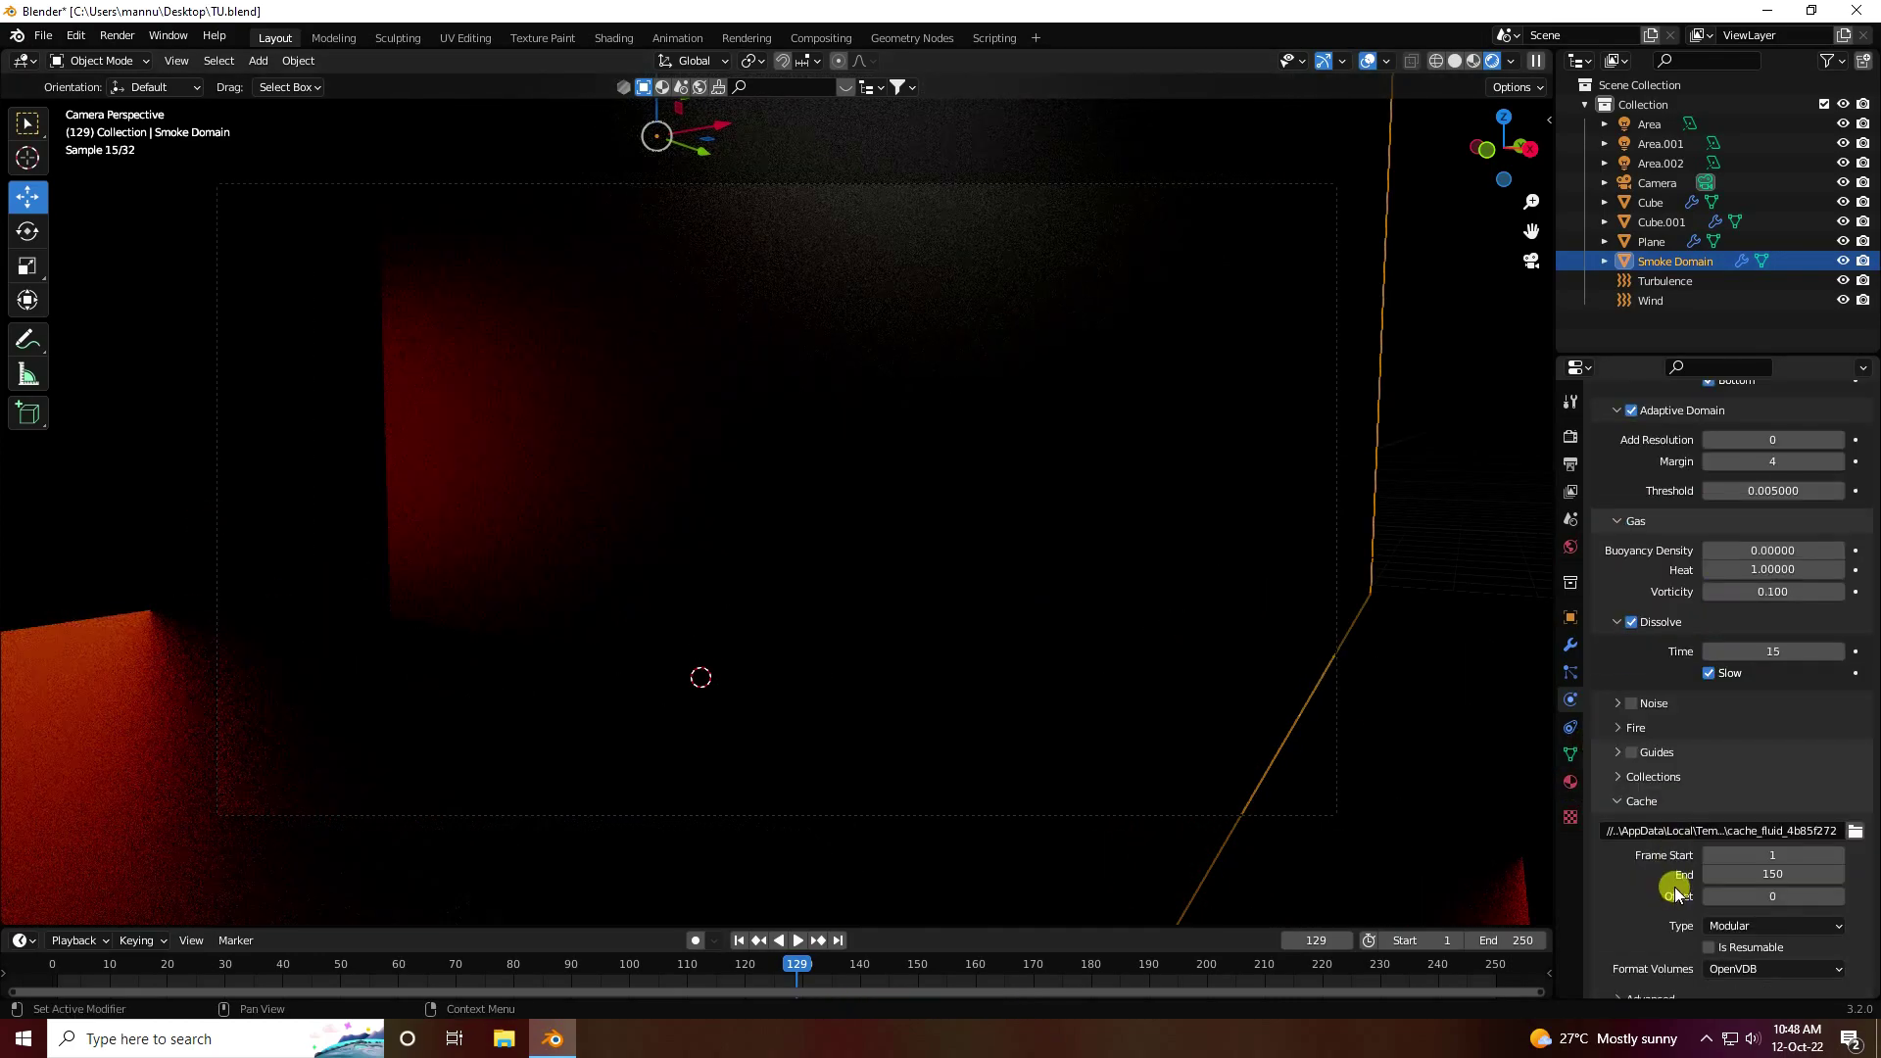
{"action": "left_click", "coordinate": [1776, 785]}
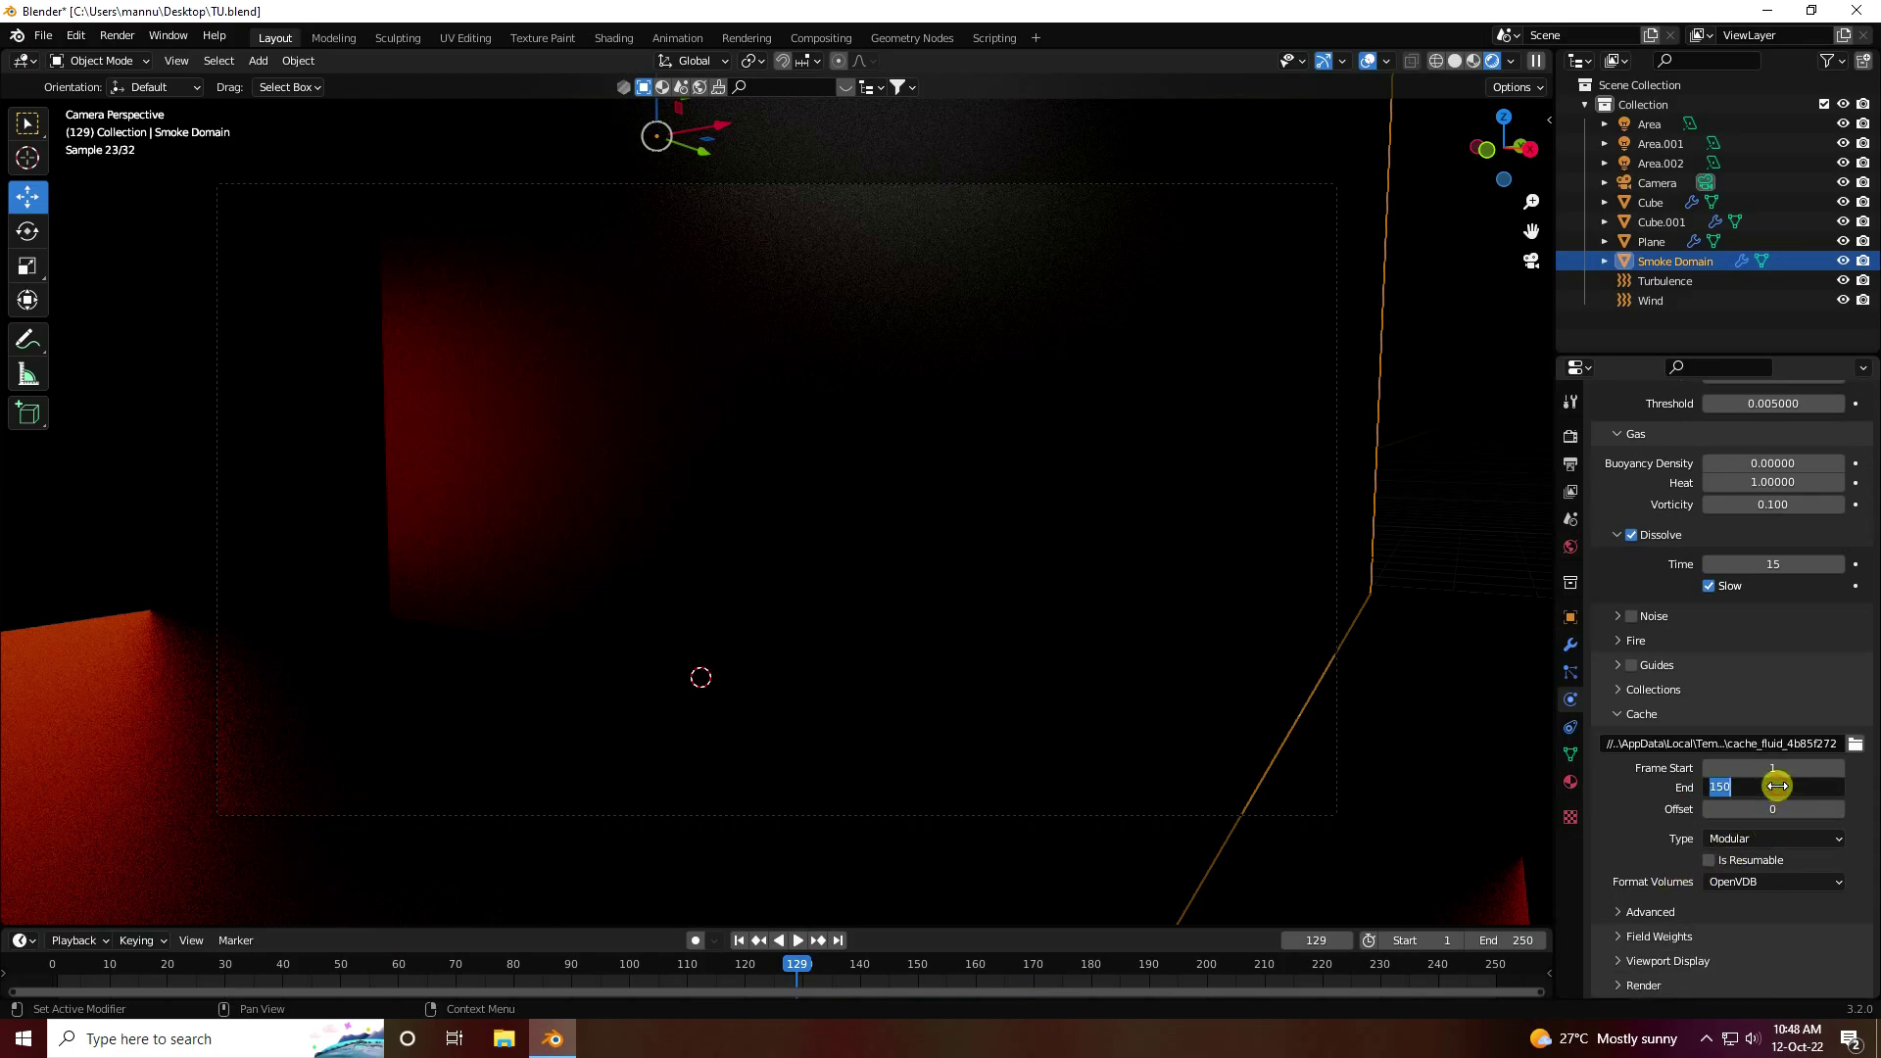
{"action": "type", "text": "250"}
{"action": "key", "text": "Return"}
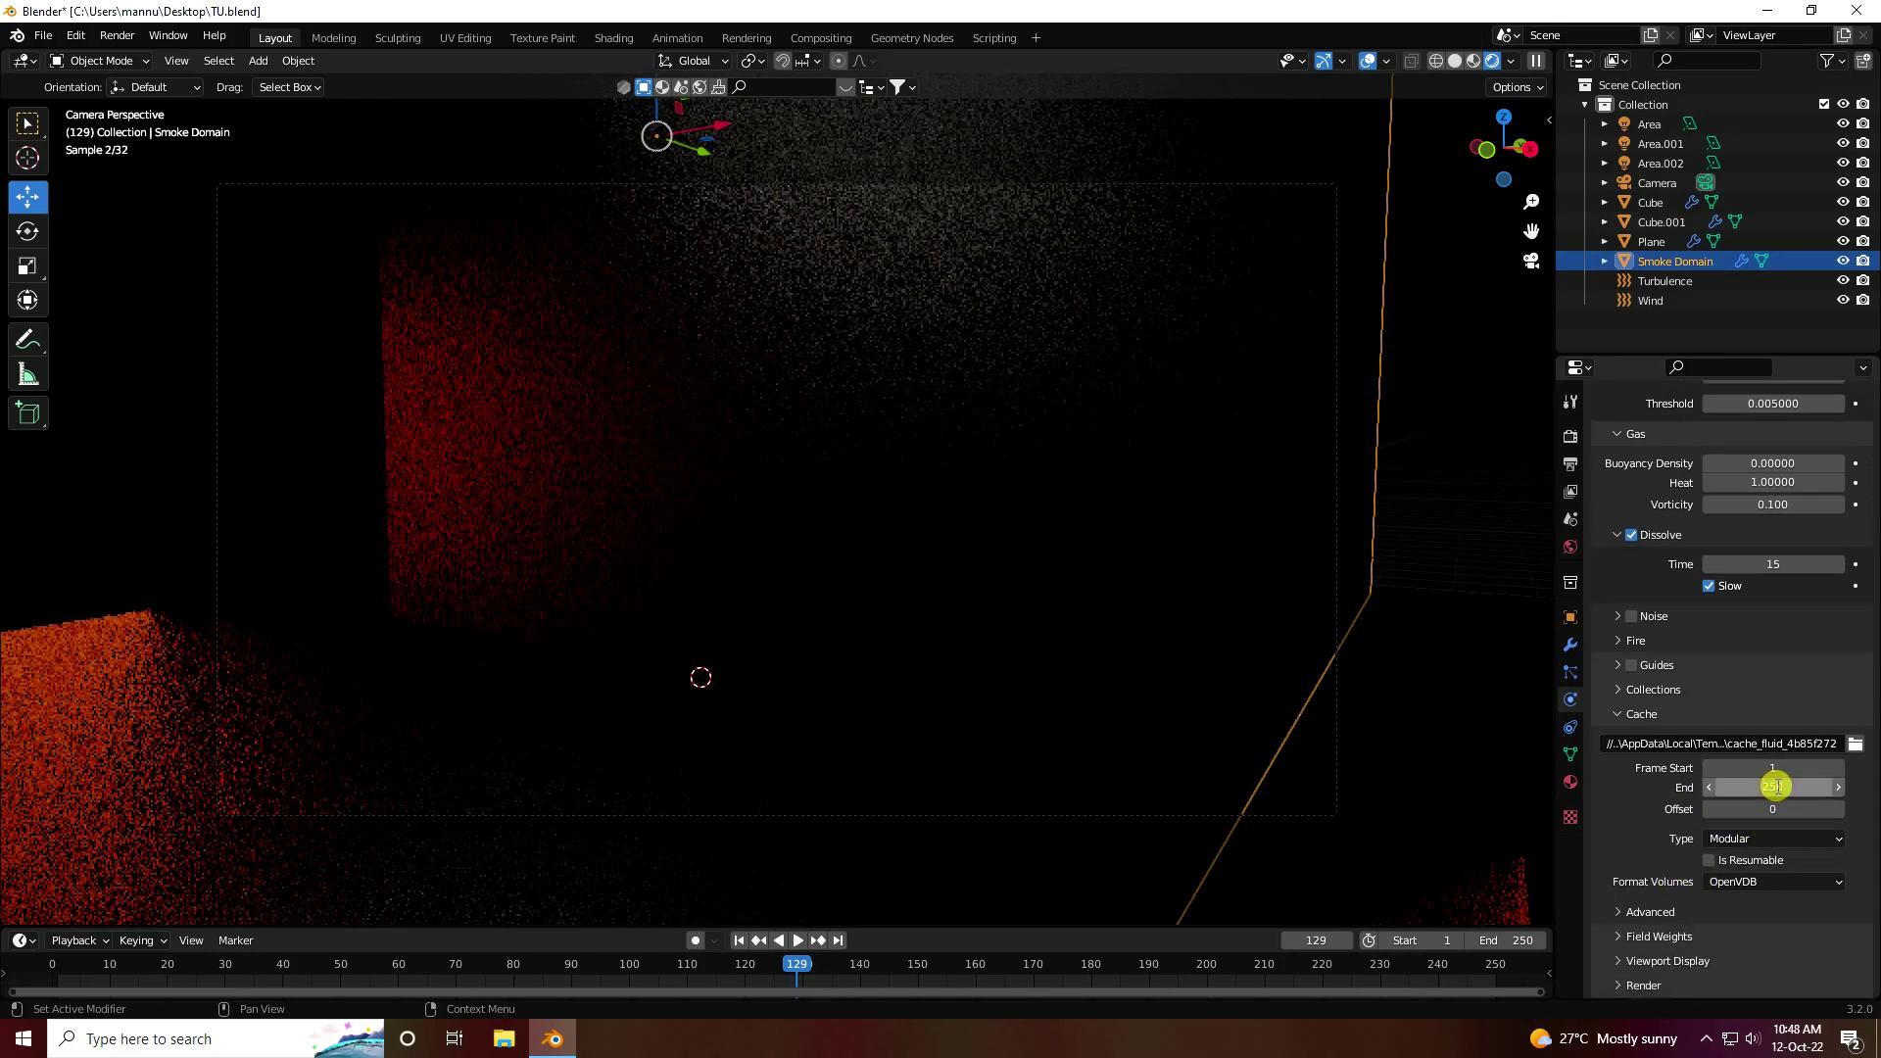
{"action": "scroll", "coordinate": [1665, 749], "scroll_direction": "up", "scroll_amount": 15}
{"action": "left_click", "coordinate": [1662, 761]}
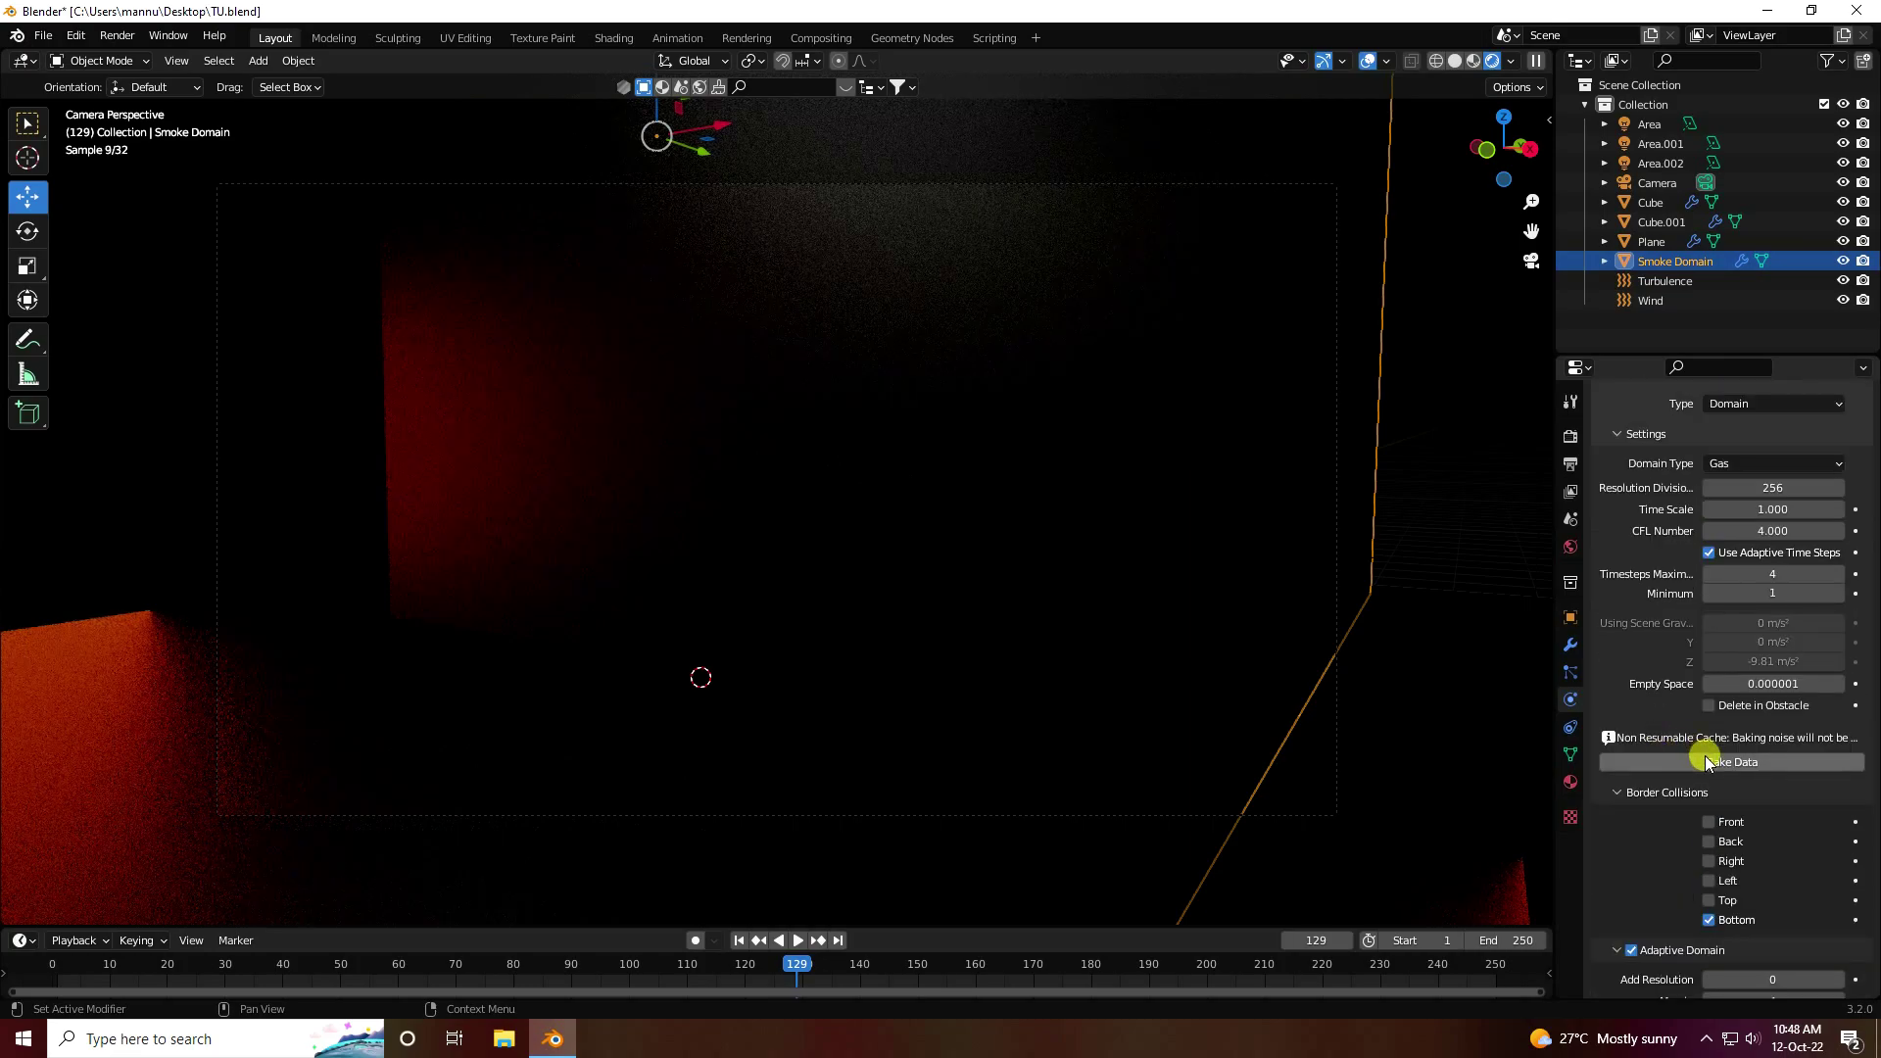